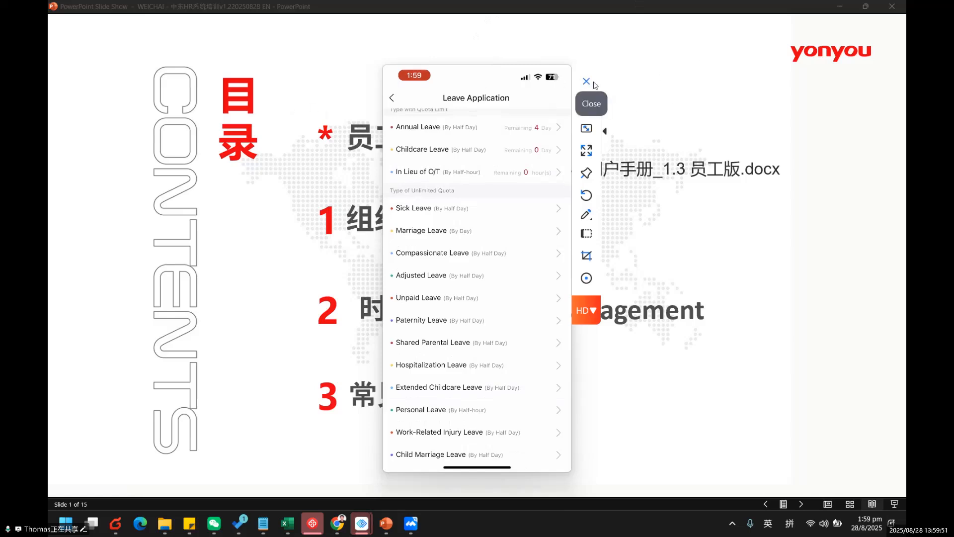
# Close the mirrored phone's Leave Application screen and quit LetsView.
pyautogui.click(587, 81)
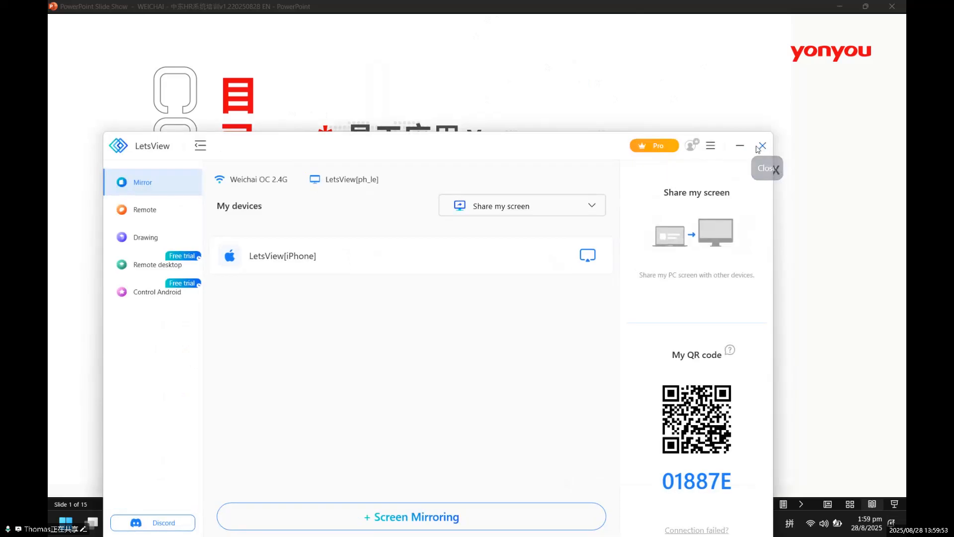
pyautogui.click(762, 145)
# Confirm quitting LetsView and advance the slide show past the Core HR title slide.
pyautogui.click(513, 387)
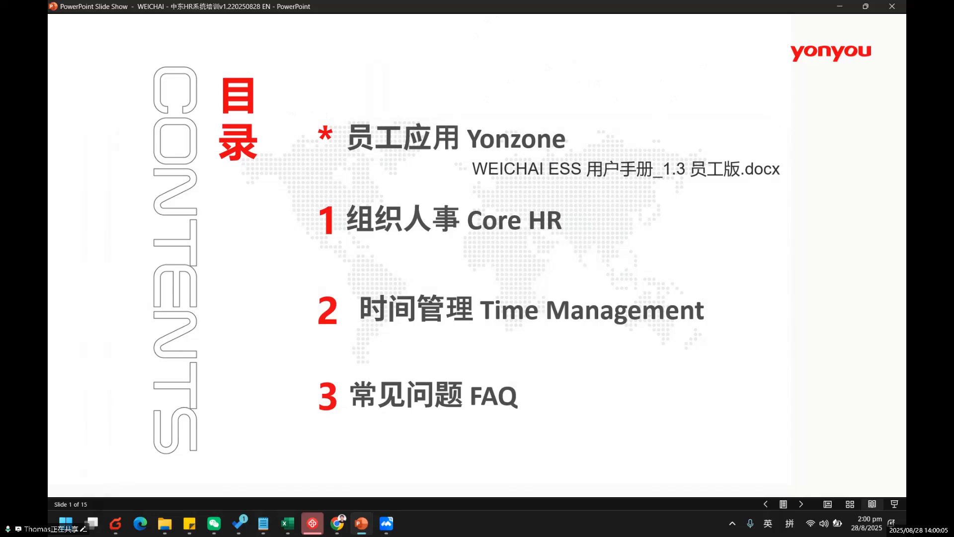
pyautogui.press('Right')
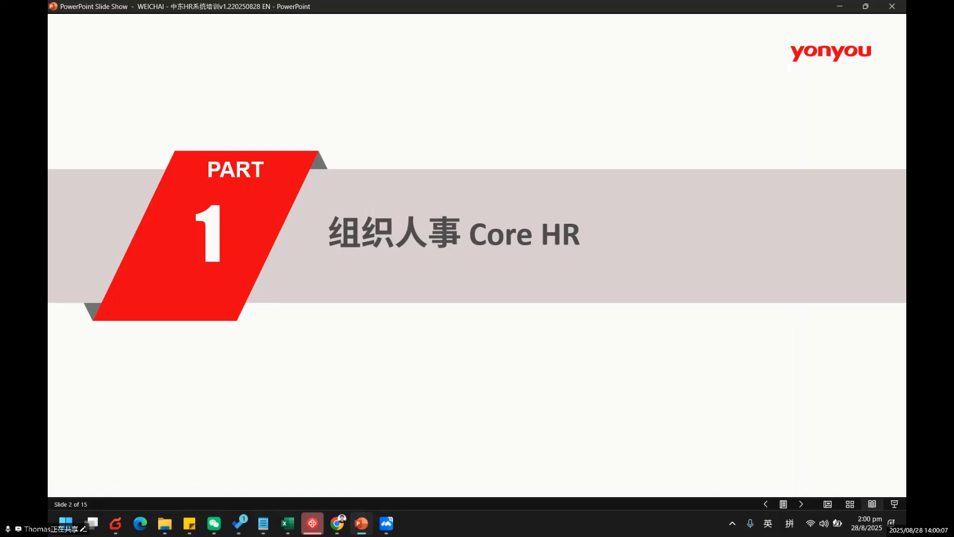
pyautogui.press('Right')
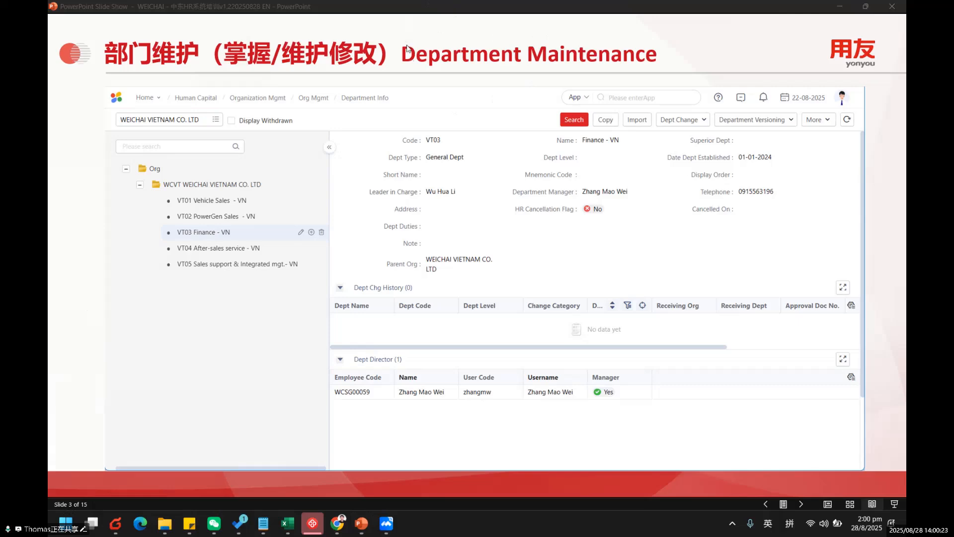
# Close the VooV Settings window and return to slide 3, Department Maintenance.
pyautogui.moveTo(386, 521)
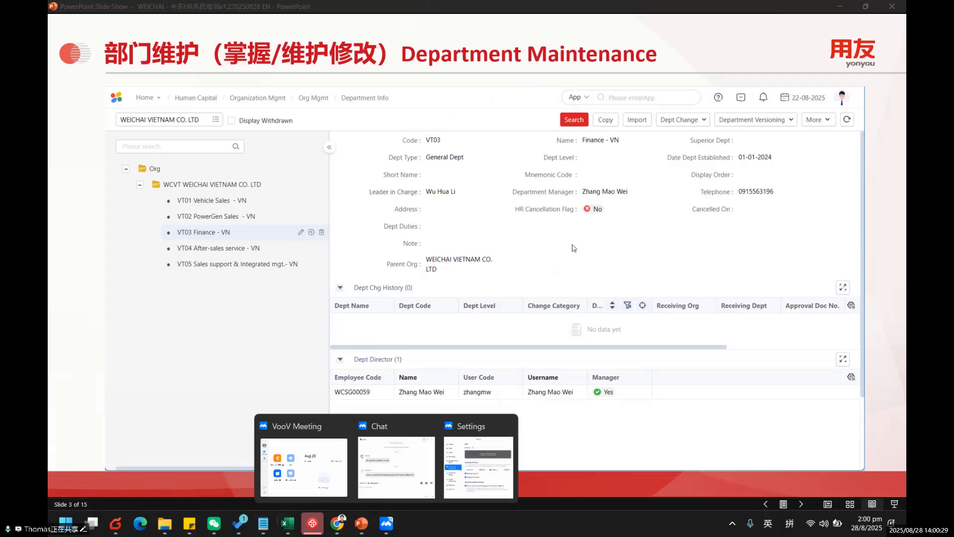
pyautogui.click(509, 426)
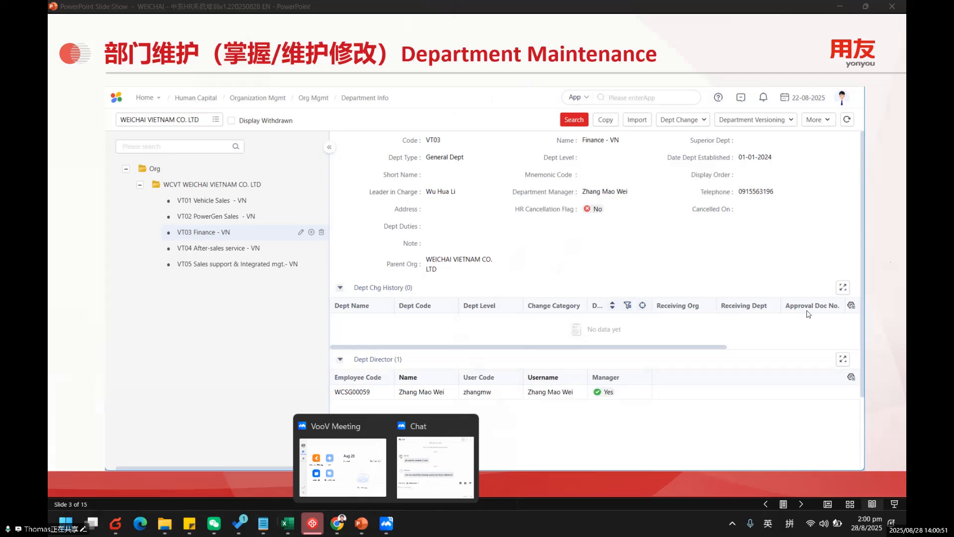
pyautogui.click(616, 420)
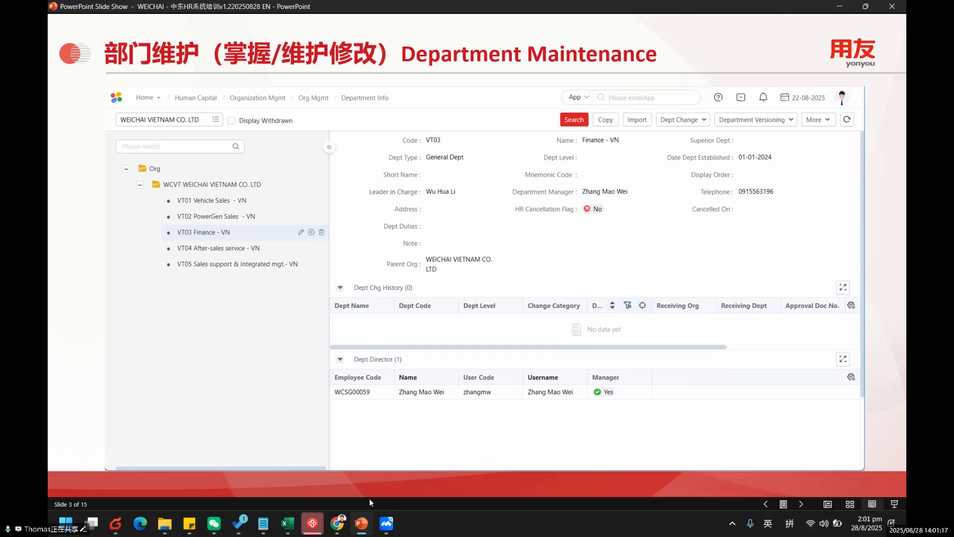
# Close the On-boarding, Deployment Records, Coding Rule, Employee Info and Onboarding tabs, then reload Home.
pyautogui.click(337, 527)
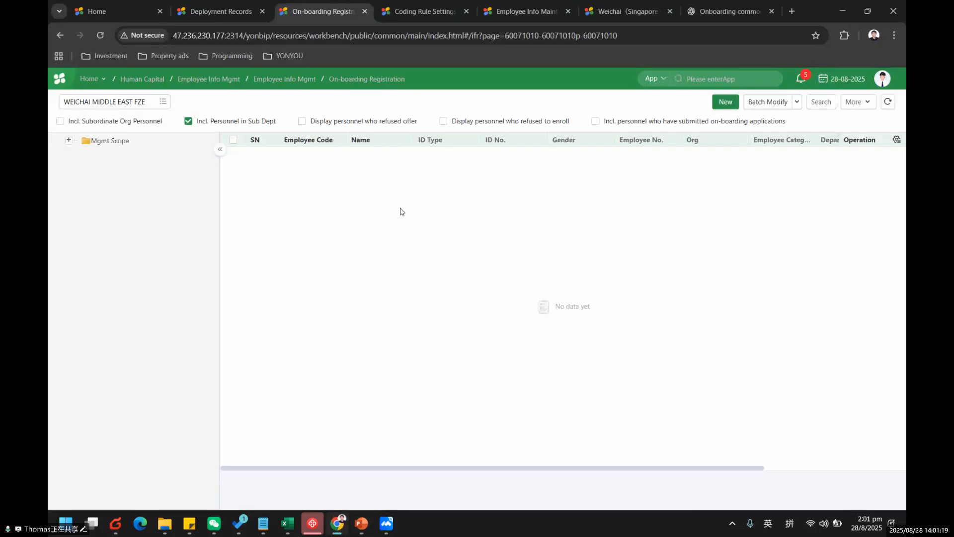
pyautogui.click(364, 11)
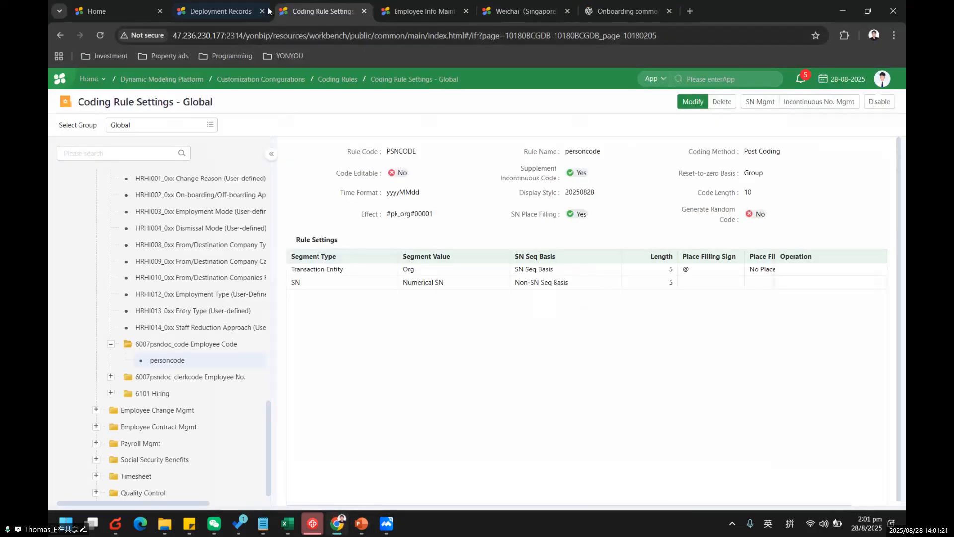
pyautogui.click(262, 11)
pyautogui.click(264, 11)
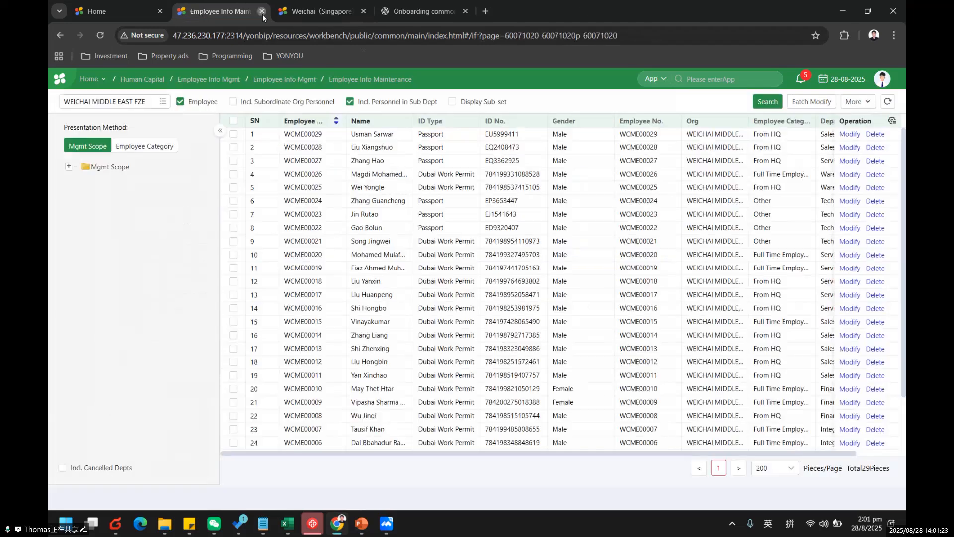
pyautogui.click(263, 15)
pyautogui.click(263, 16)
pyautogui.click(269, 11)
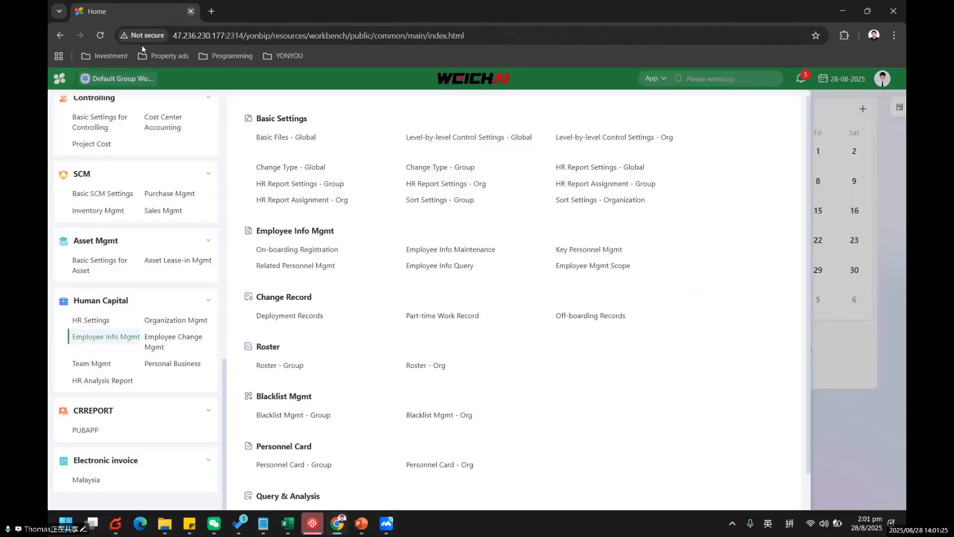
pyautogui.click(106, 35)
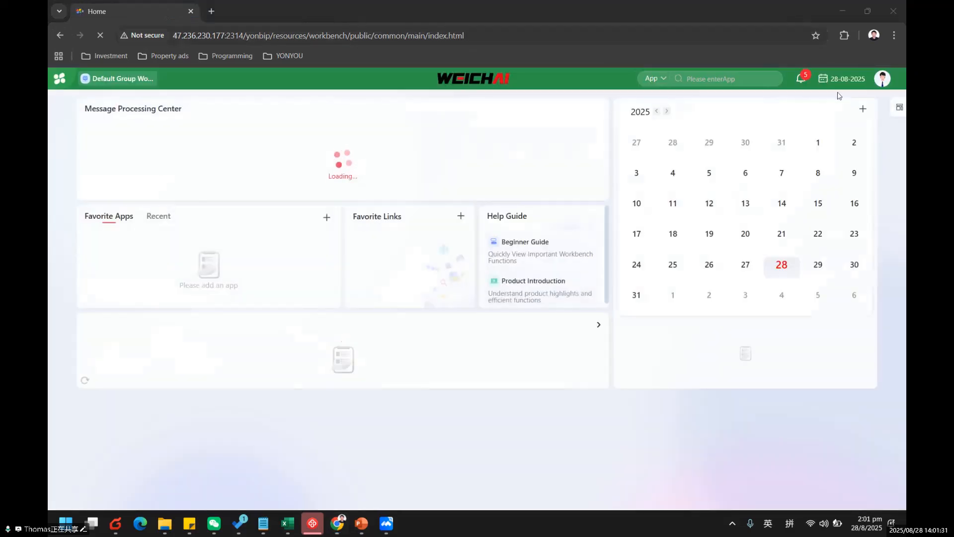
# Log out of YonBIP from the user profile panel.
pyautogui.click(883, 78)
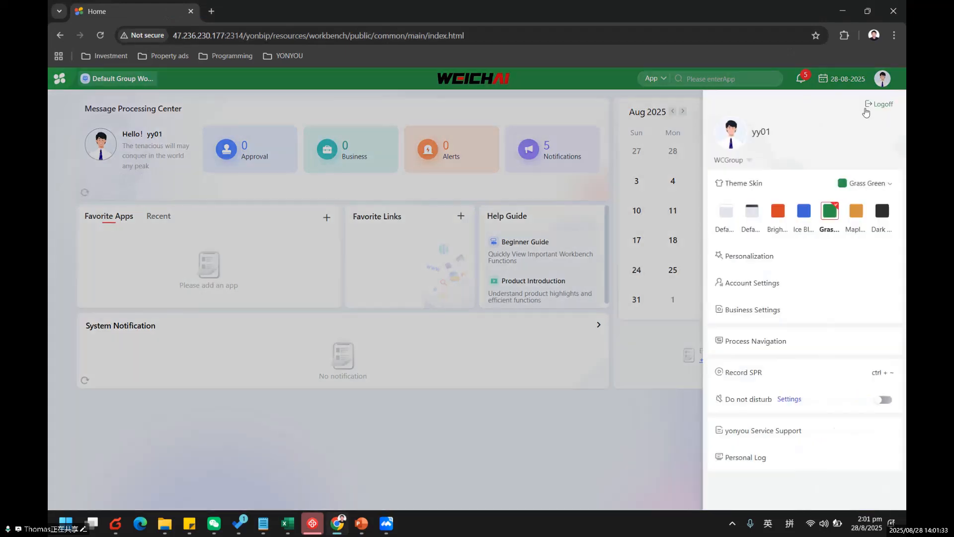
pyautogui.click(878, 102)
pyautogui.click(518, 330)
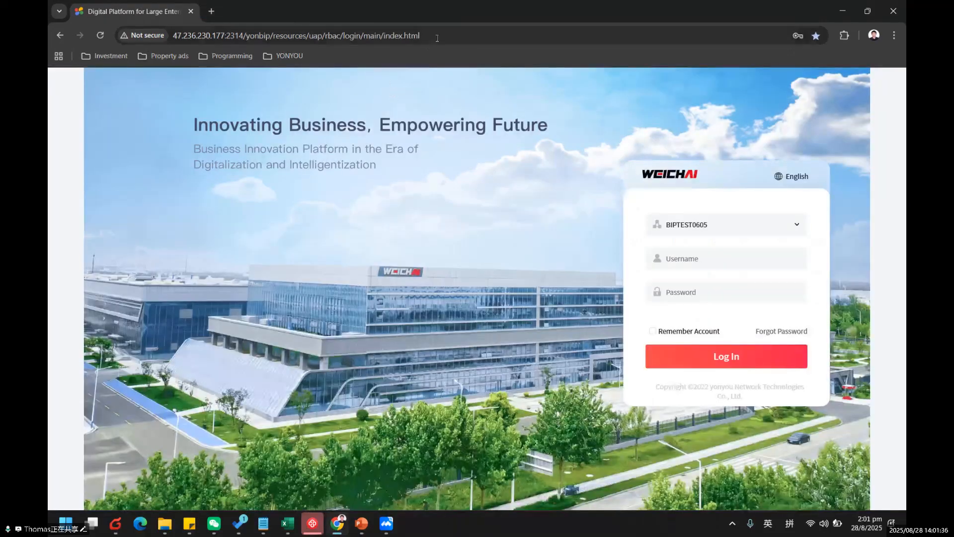
# Sign back in using the browser's saved account login.
pyautogui.click(440, 36)
pyautogui.click(461, 37)
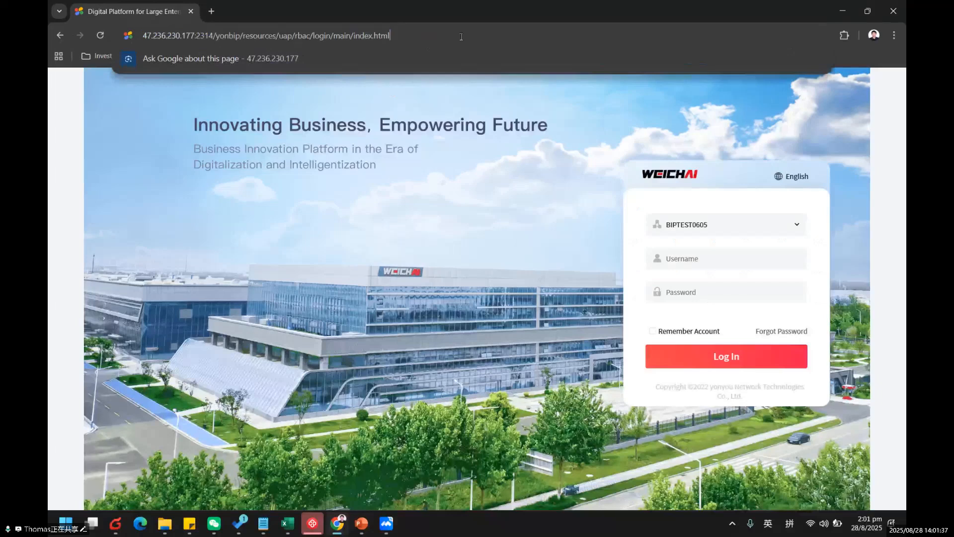
pyautogui.moveTo(459, 34); pyautogui.dragTo(137, 30)
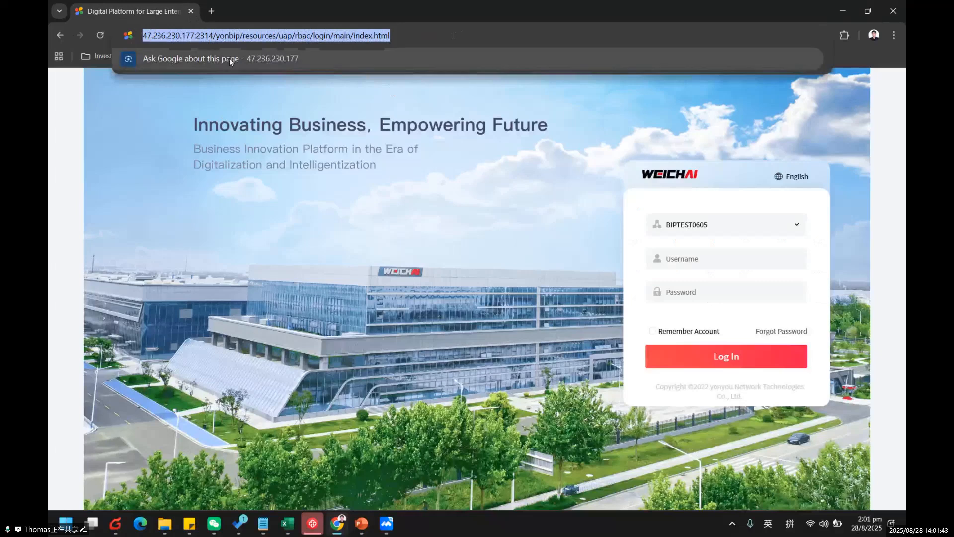
pyautogui.click(513, 177)
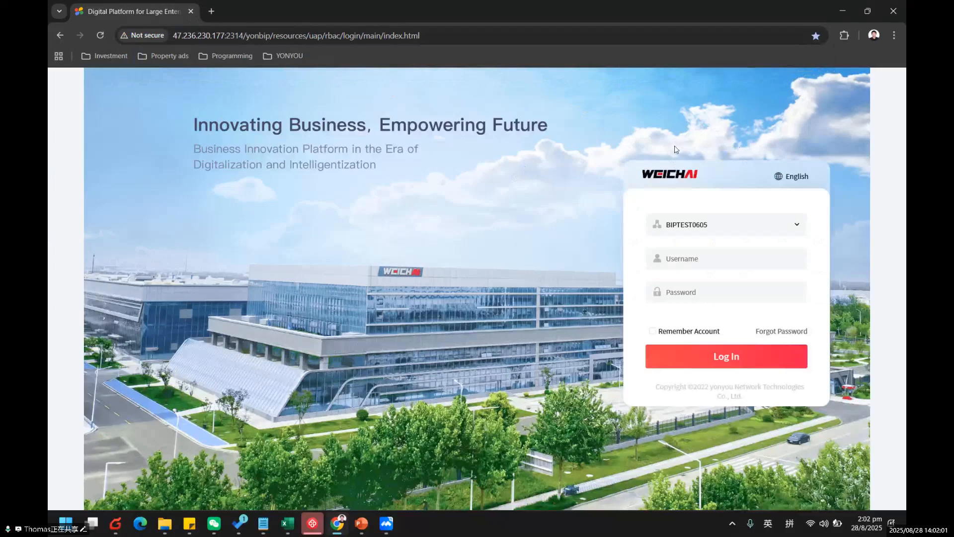
pyautogui.click(711, 259)
pyautogui.click(738, 287)
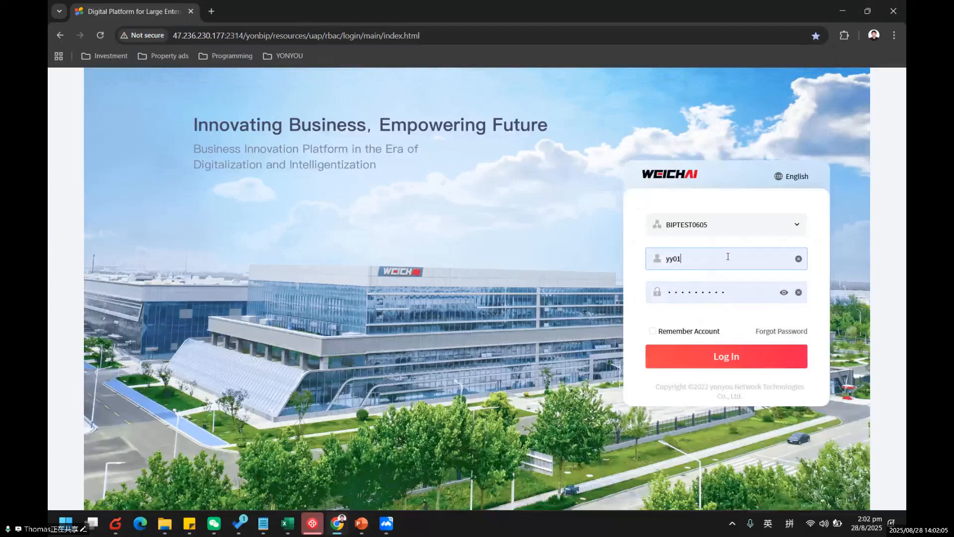
pyautogui.moveTo(681, 290); pyautogui.dragTo(699, 292)
pyautogui.moveTo(700, 258); pyautogui.dragTo(657, 259)
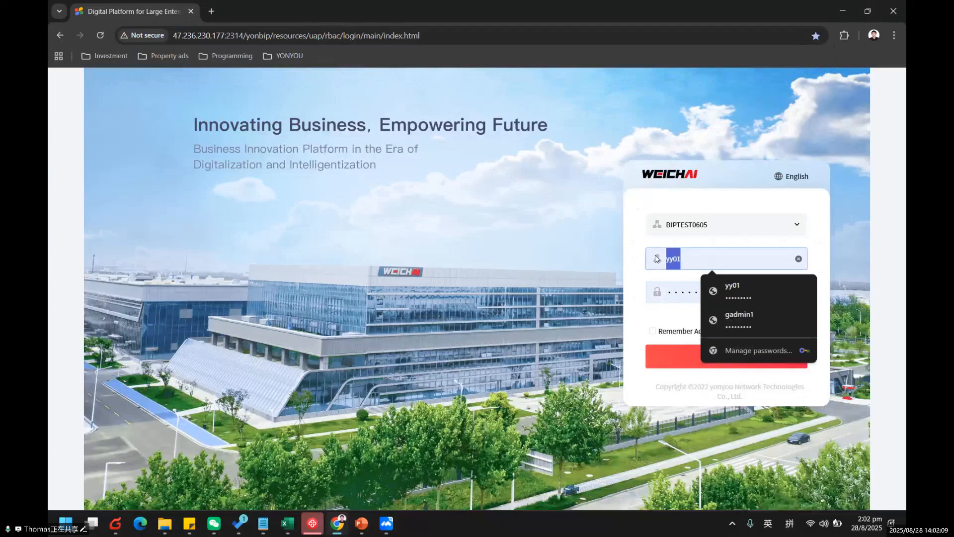
pyautogui.click(545, 259)
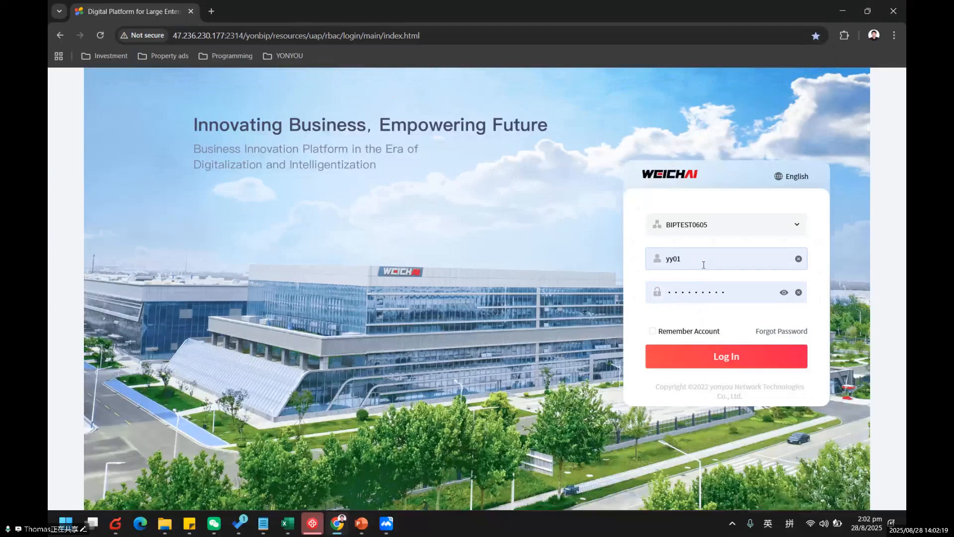
pyautogui.doubleClick(695, 262)
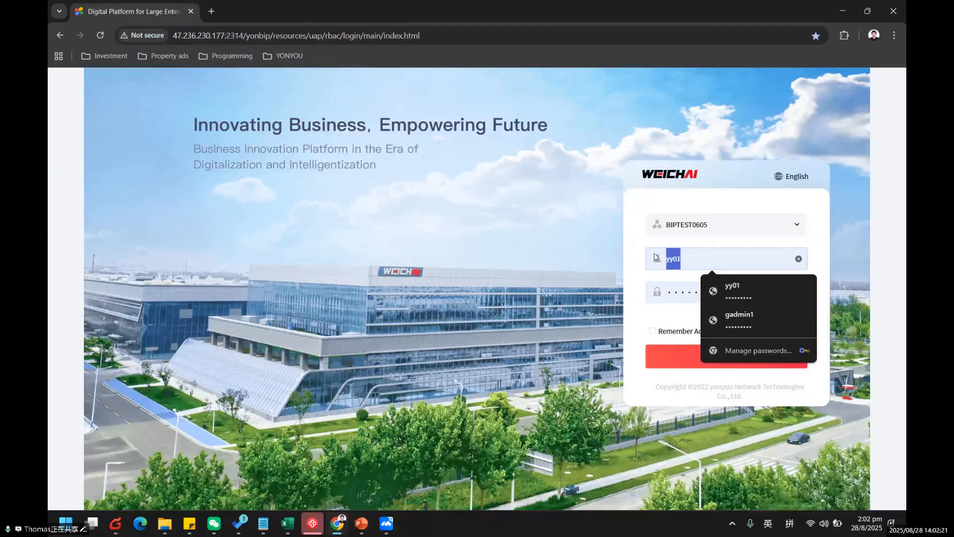
pyautogui.click(579, 250)
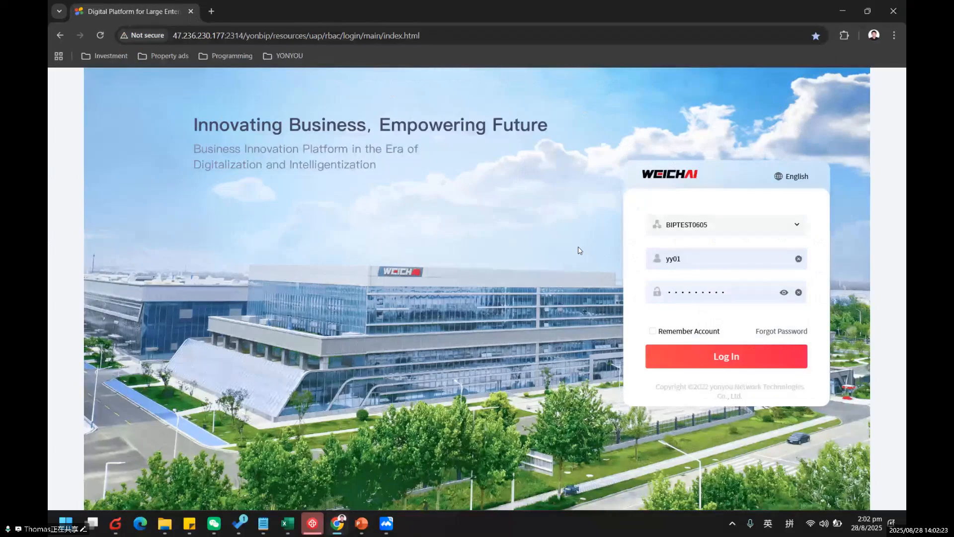
pyautogui.click(739, 366)
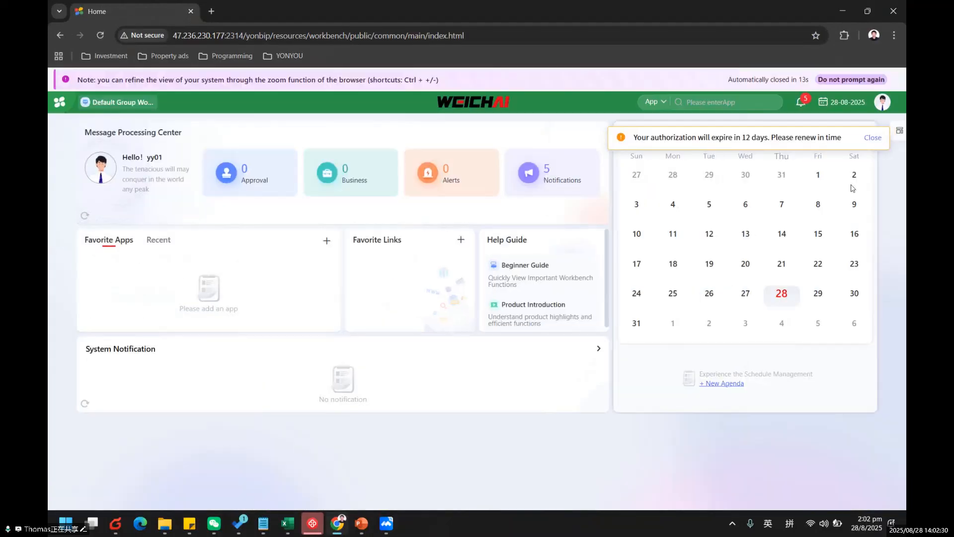
# Dismiss the authorization warning and open Department Info via Organization Mgmt.
pyautogui.click(873, 138)
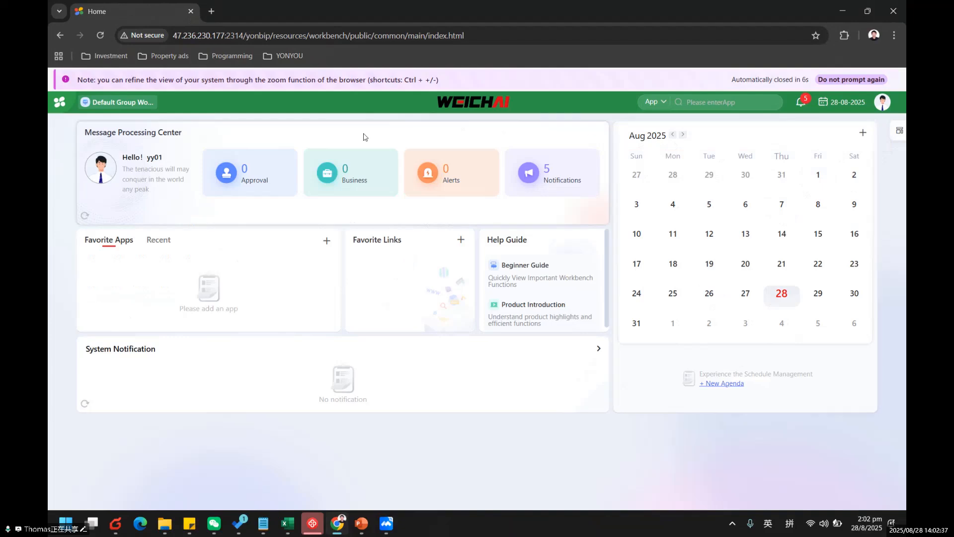
pyautogui.click(60, 104)
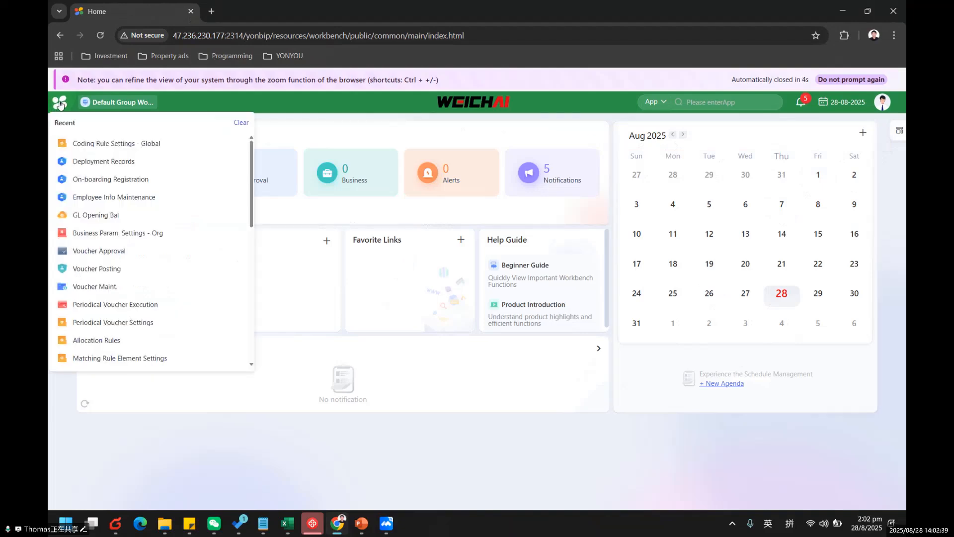
pyautogui.moveTo(68, 107)
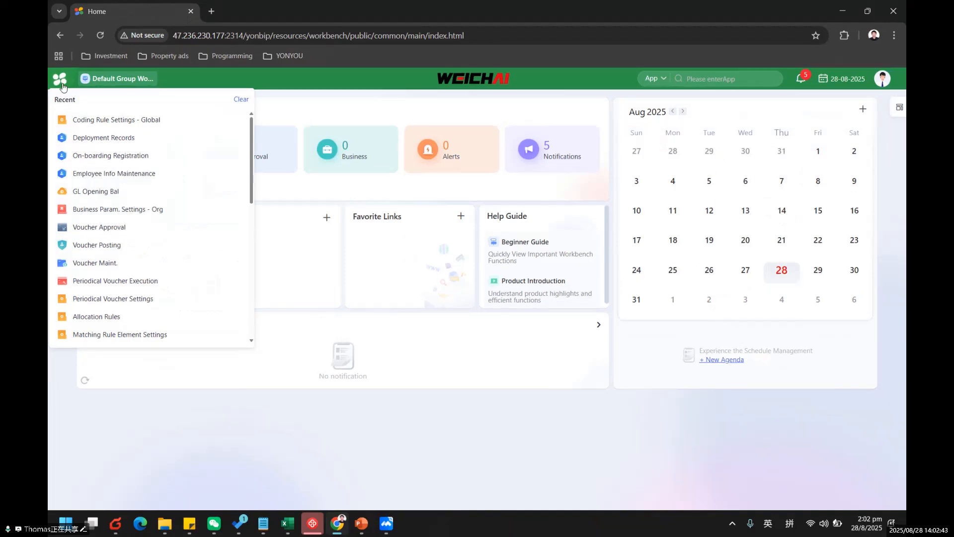
pyautogui.click(61, 80)
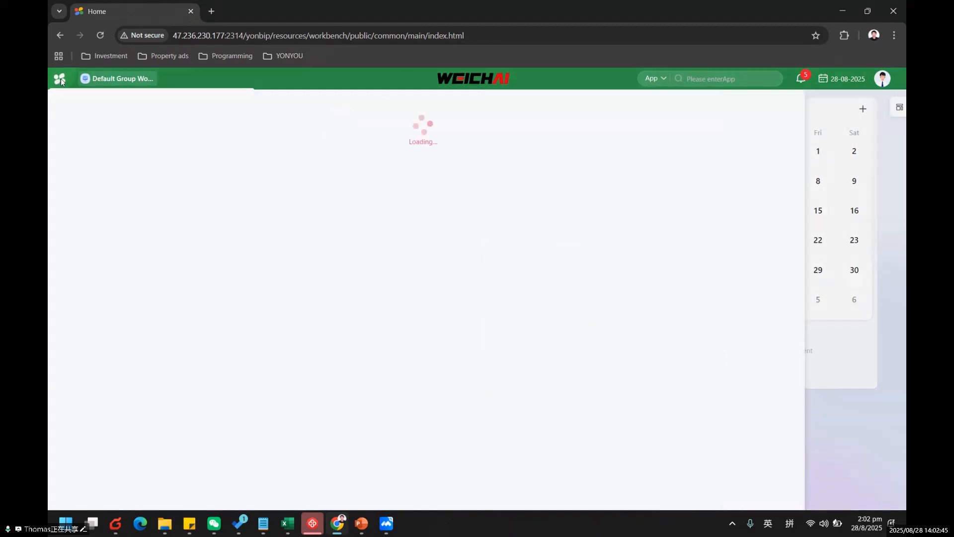
pyautogui.scroll(-10, 159, 132)
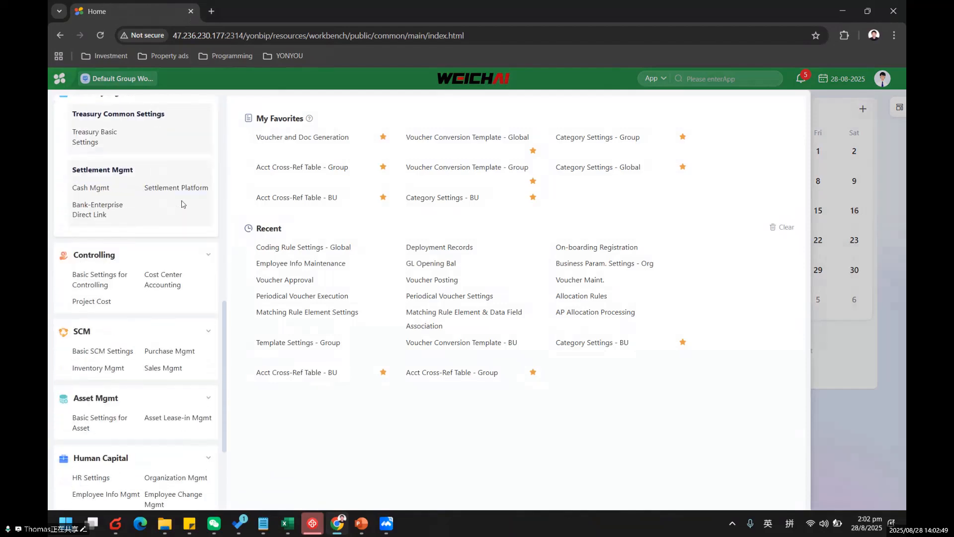
pyautogui.scroll(2, 181, 202)
pyautogui.scroll(-5, 182, 206)
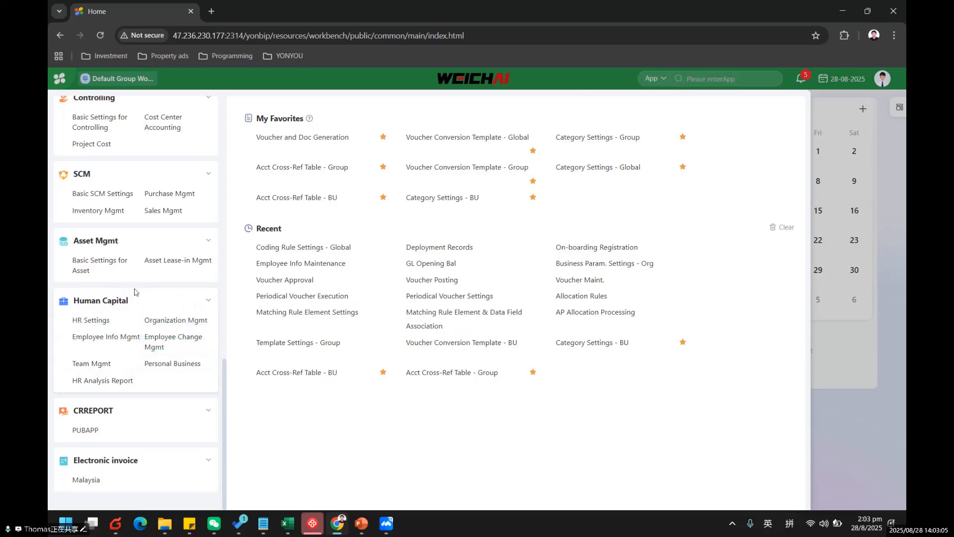
pyautogui.click(165, 326)
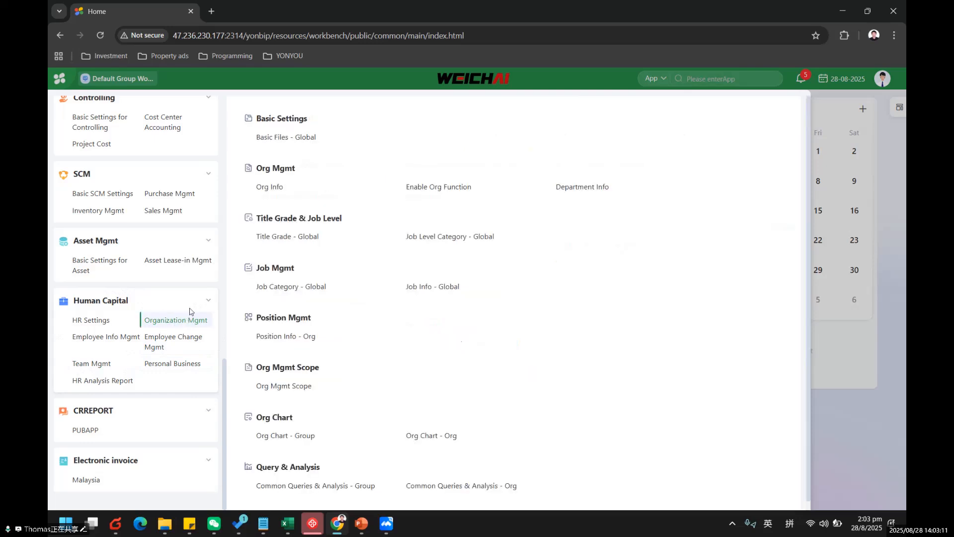
pyautogui.click(583, 187)
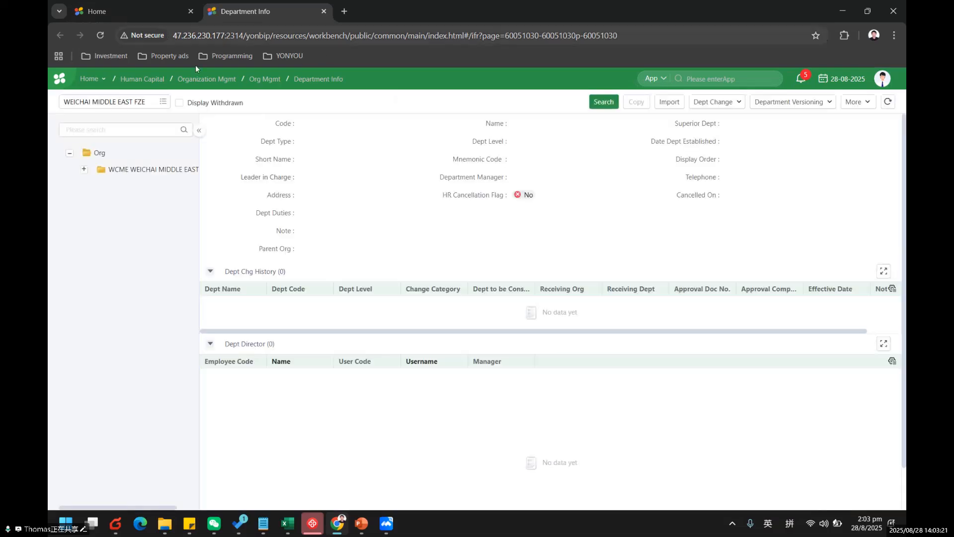
pyautogui.click(144, 11)
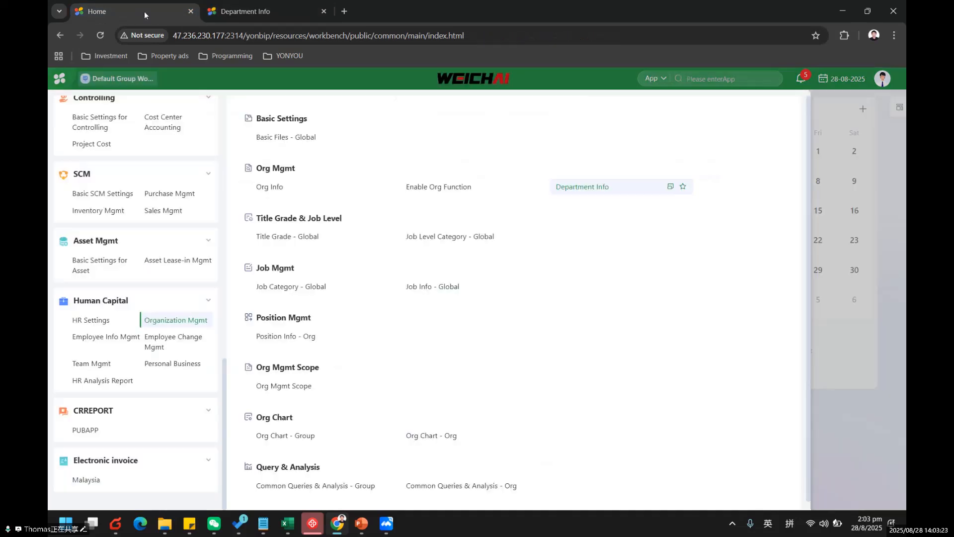
pyautogui.click(851, 414)
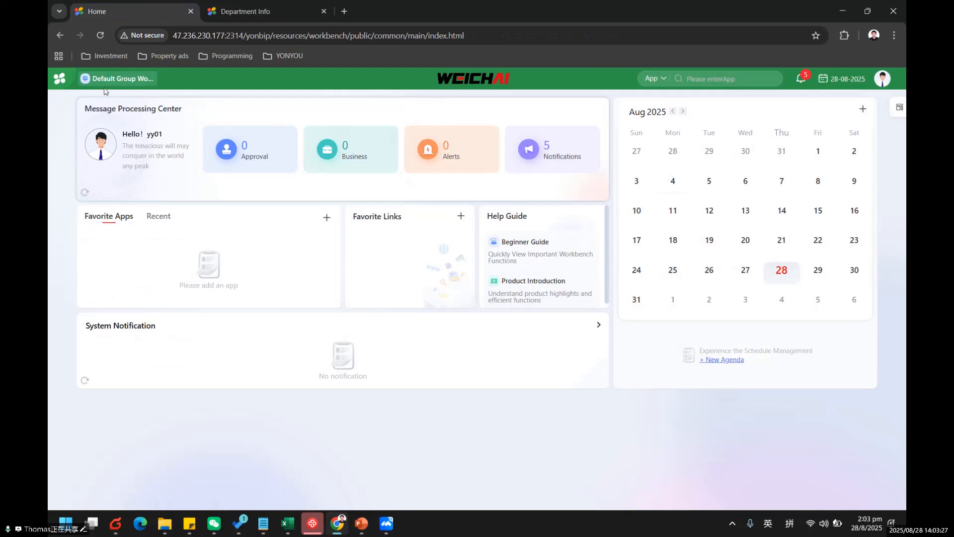
pyautogui.click(60, 80)
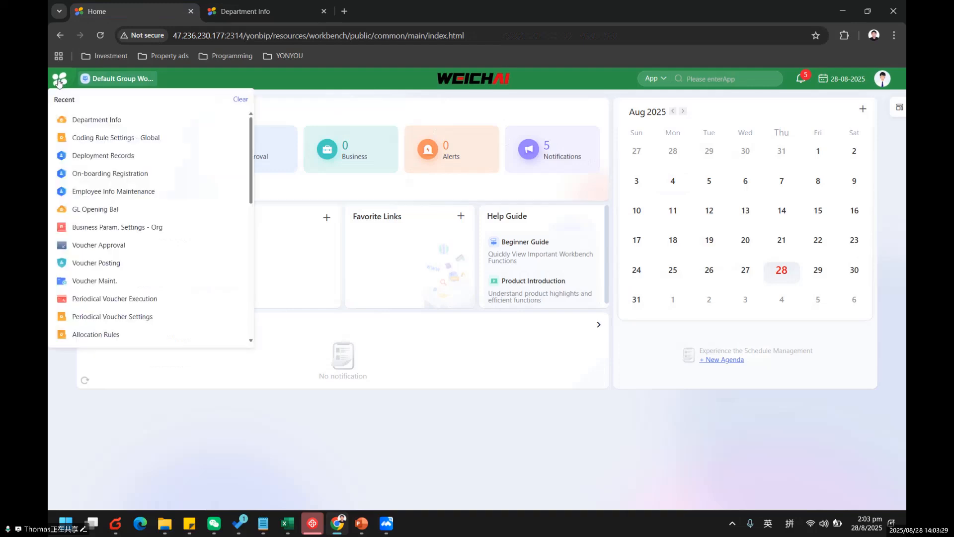
pyautogui.click(60, 79)
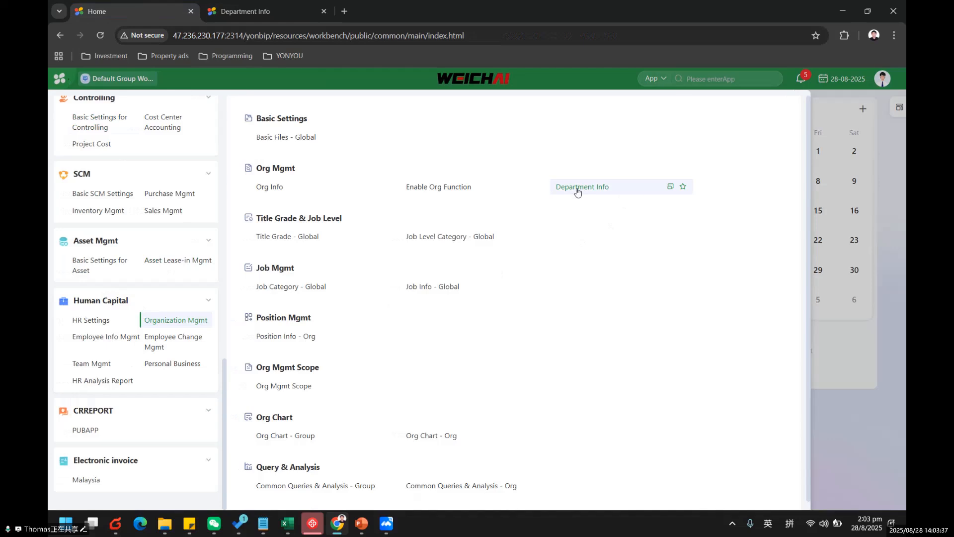
pyautogui.click(273, 8)
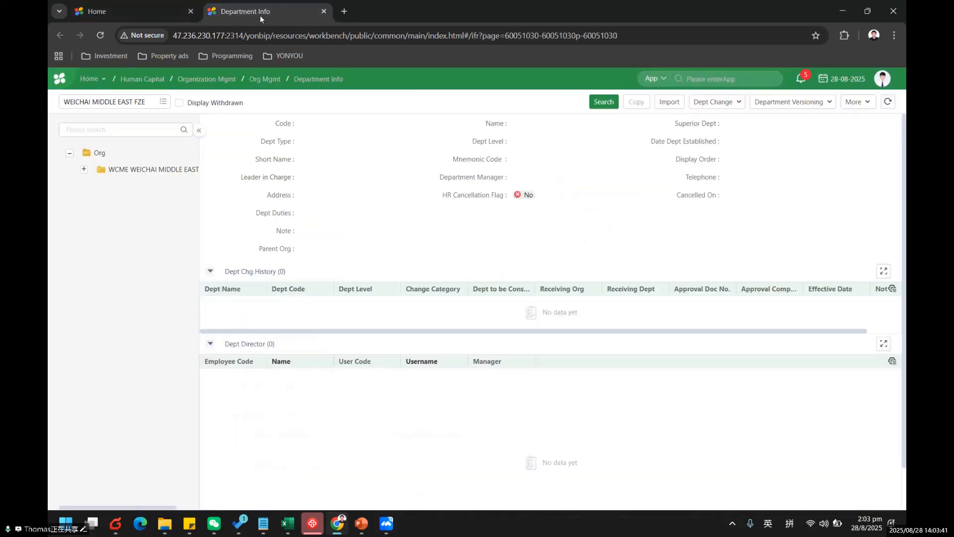
pyautogui.click(124, 102)
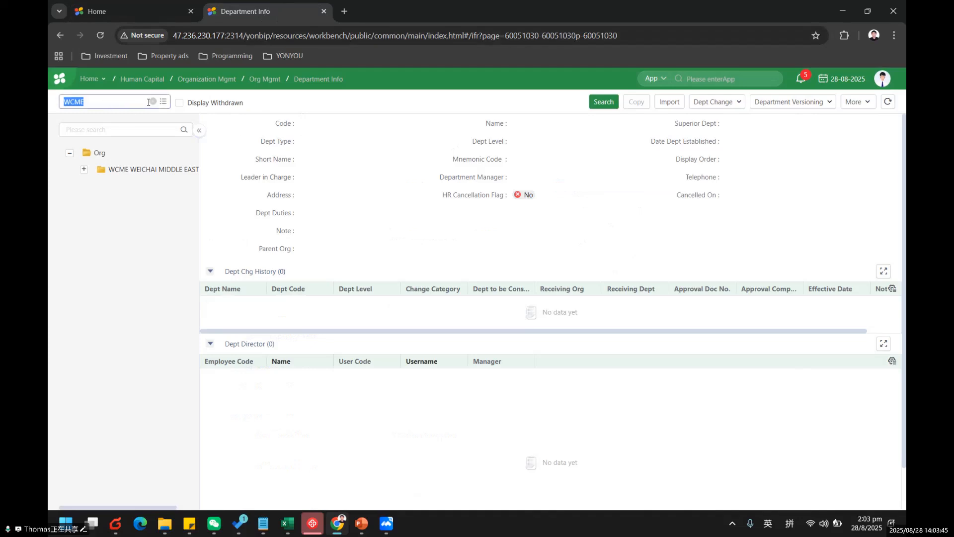
pyautogui.click(305, 105)
pyautogui.click(113, 103)
pyautogui.click(164, 102)
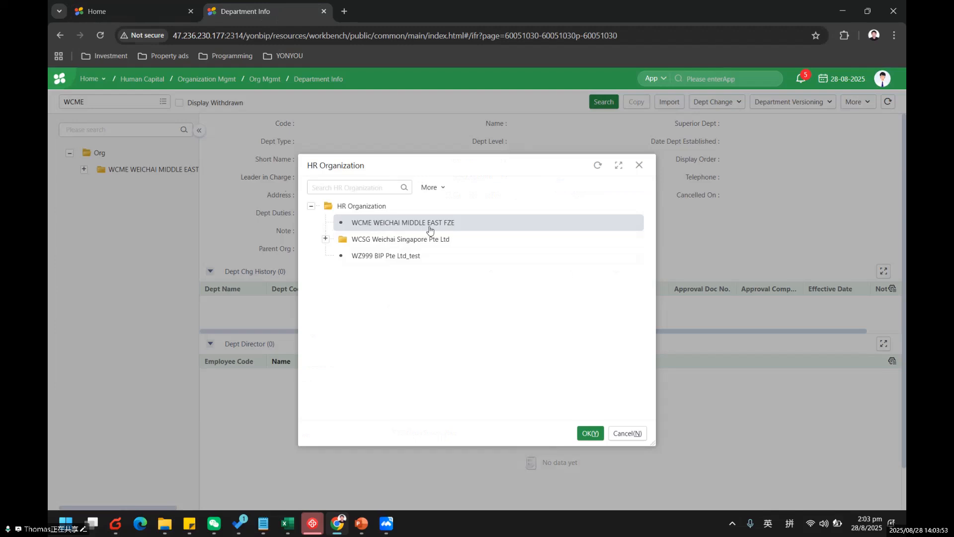
pyautogui.click(590, 433)
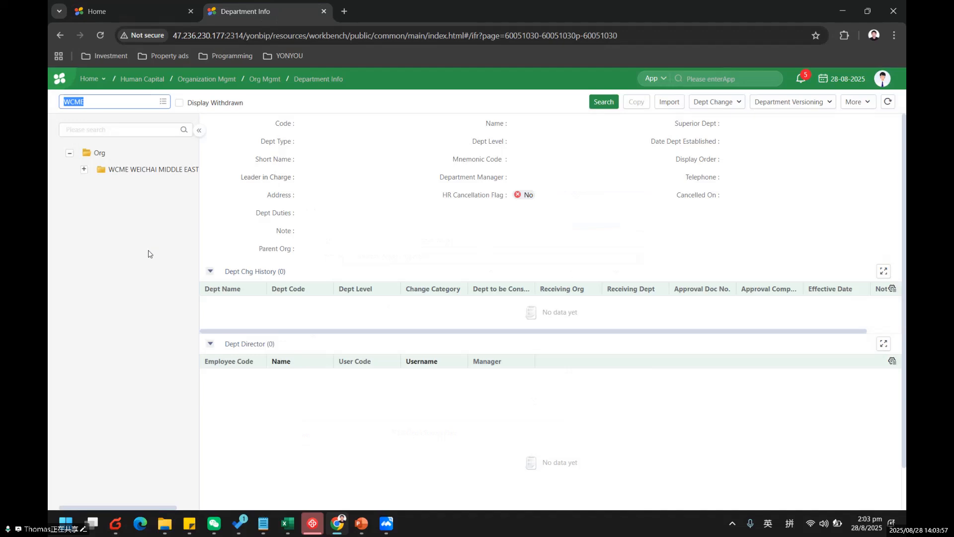
pyautogui.click(124, 103)
pyautogui.click(265, 106)
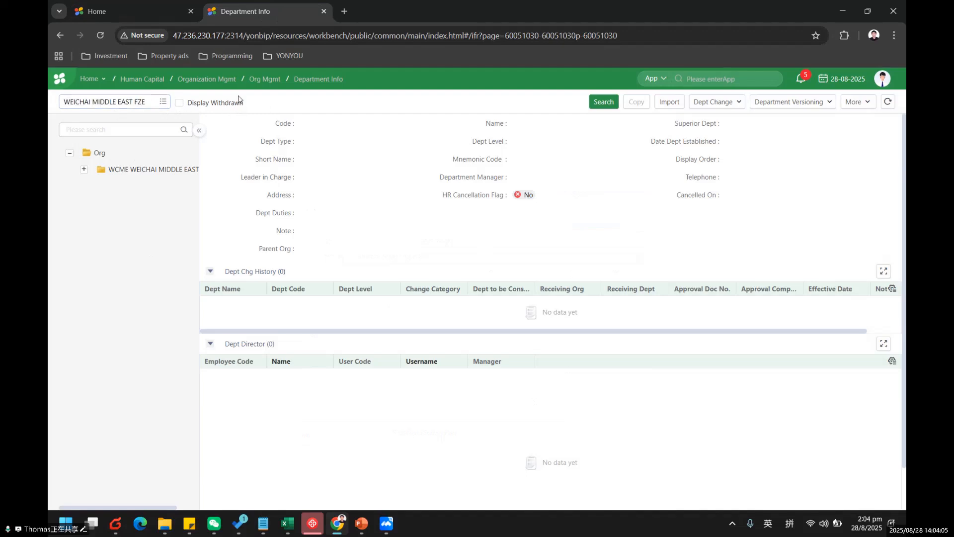
# Expand WCME and ME03 Sales & Marketing-ME, then add a new sub-department under ME03.
pyautogui.click(84, 171)
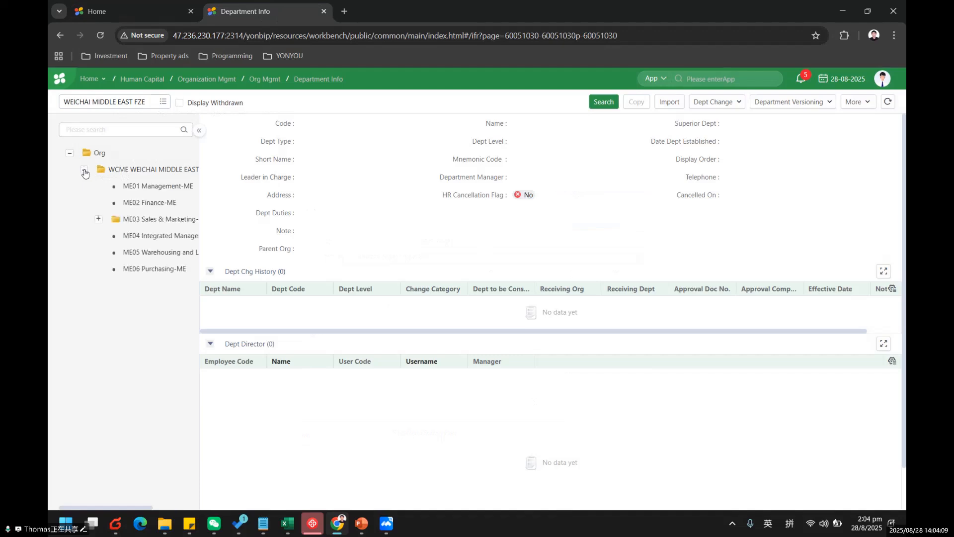
pyautogui.moveTo(199, 150); pyautogui.dragTo(286, 150)
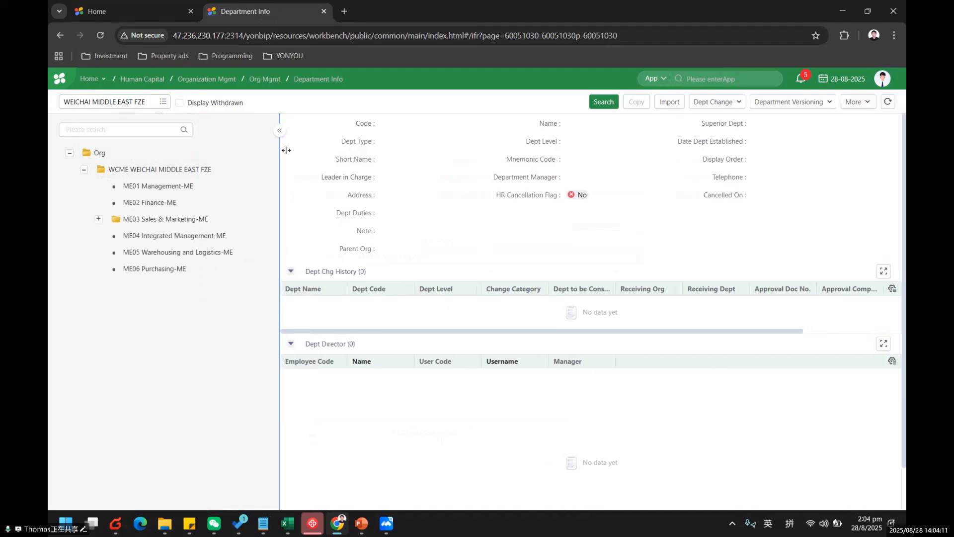
pyautogui.click(98, 221)
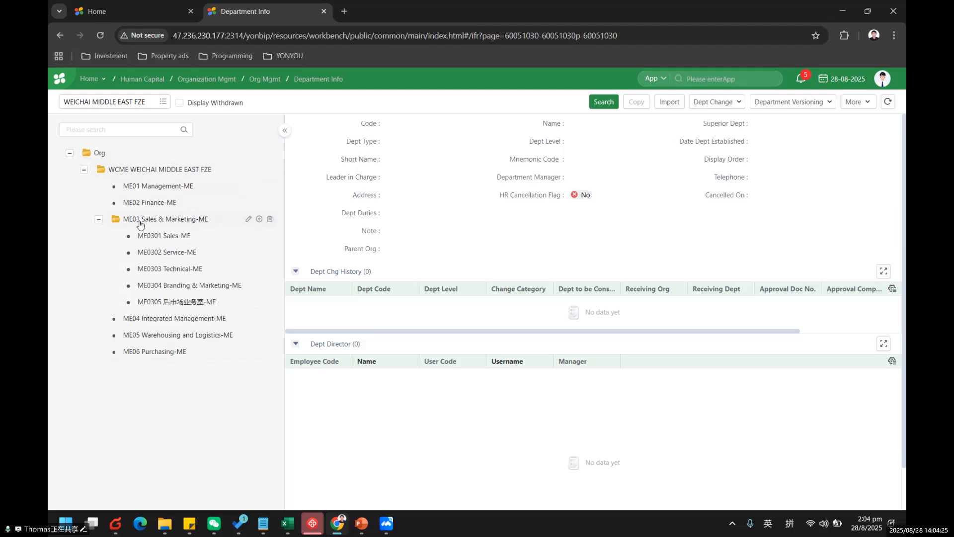
pyautogui.click(178, 222)
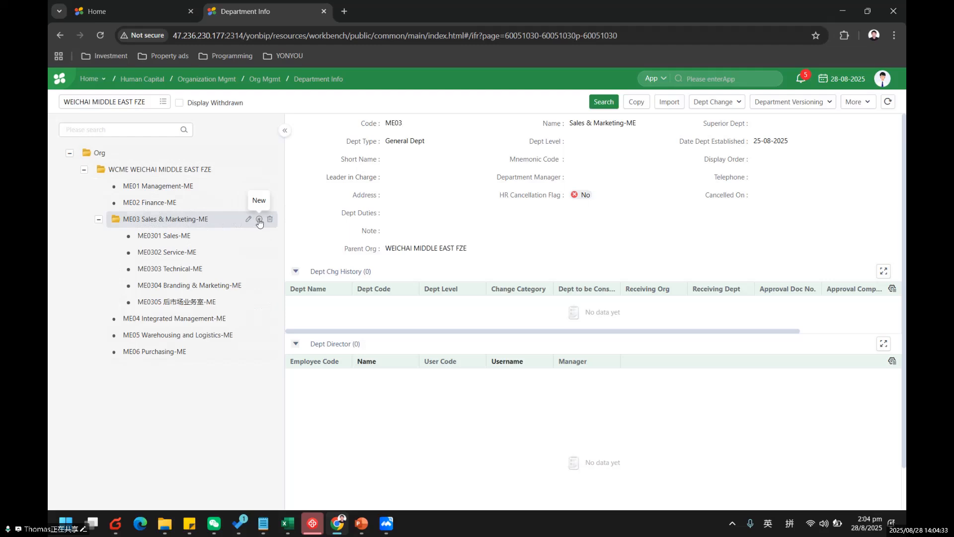
pyautogui.click(259, 220)
pyautogui.click(417, 121)
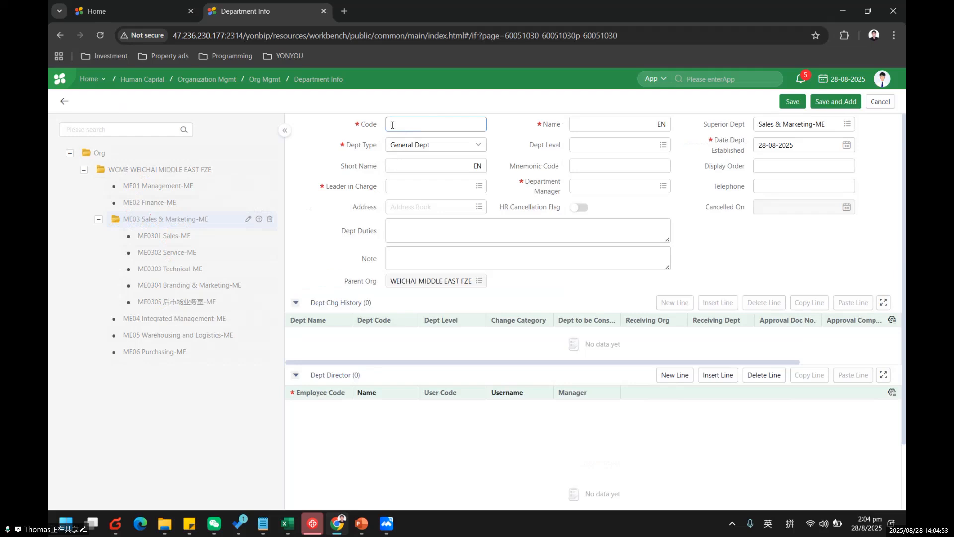
# Enter code ME0306 and name 'After Sale Service', keeping Sales & Marketing-ME as superior.
pyautogui.press('capslock')
pyautogui.write('ME0306')
pyautogui.press('Tab')
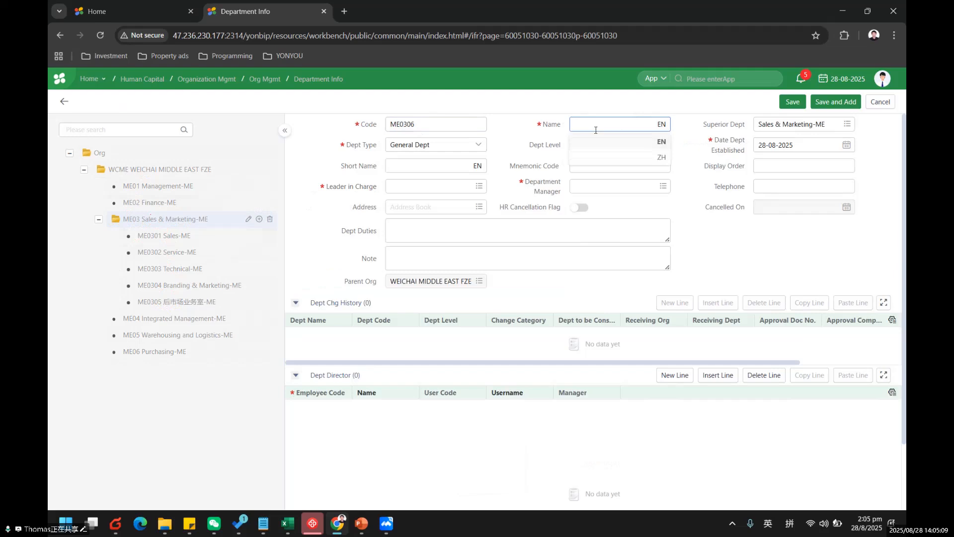
pyautogui.write('aFT')
pyautogui.press('BackSpace')
pyautogui.press('BackSpace')
pyautogui.write('A')
pyautogui.press('capslock')
pyautogui.write('fter')
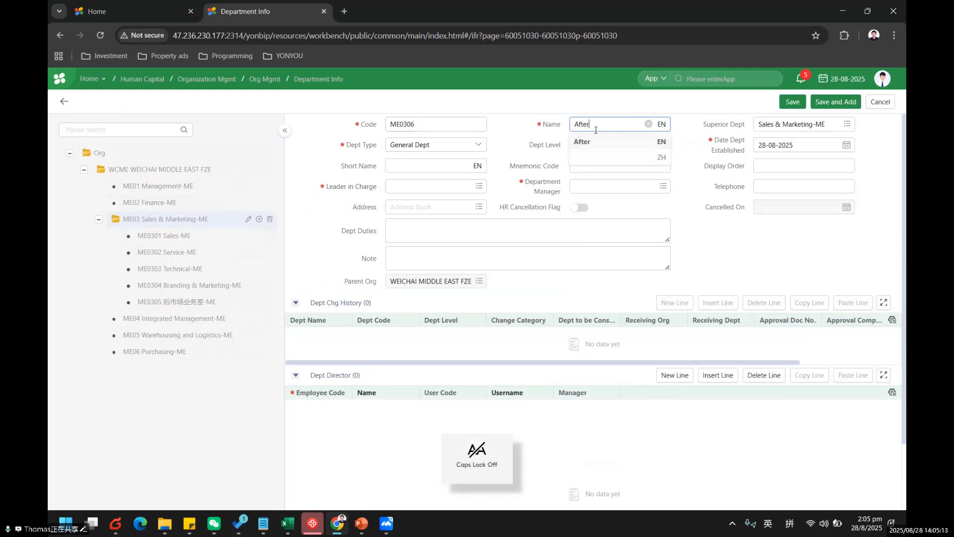
pyautogui.write(' Sale Servi')
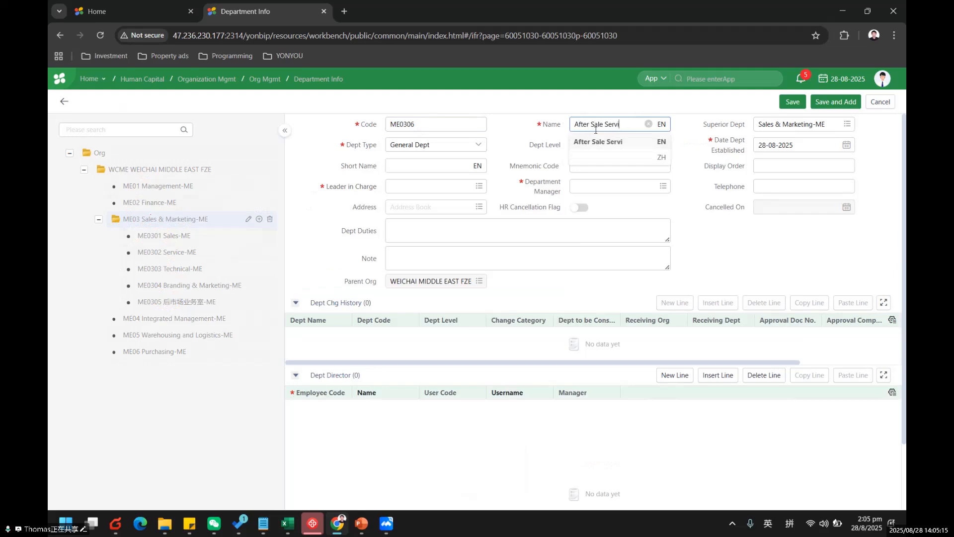
pyautogui.write('ce')
pyautogui.press('Tab')
pyautogui.click(696, 170)
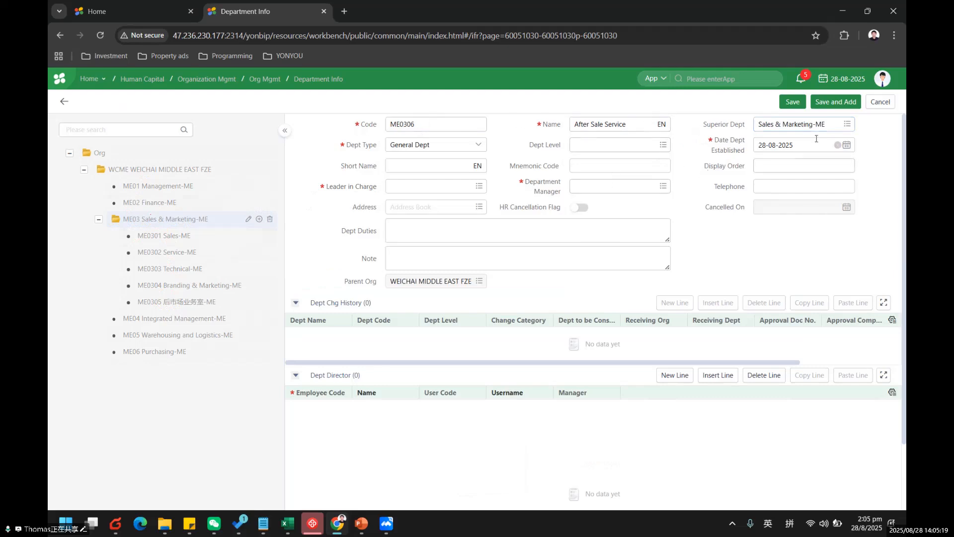
pyautogui.click(428, 124)
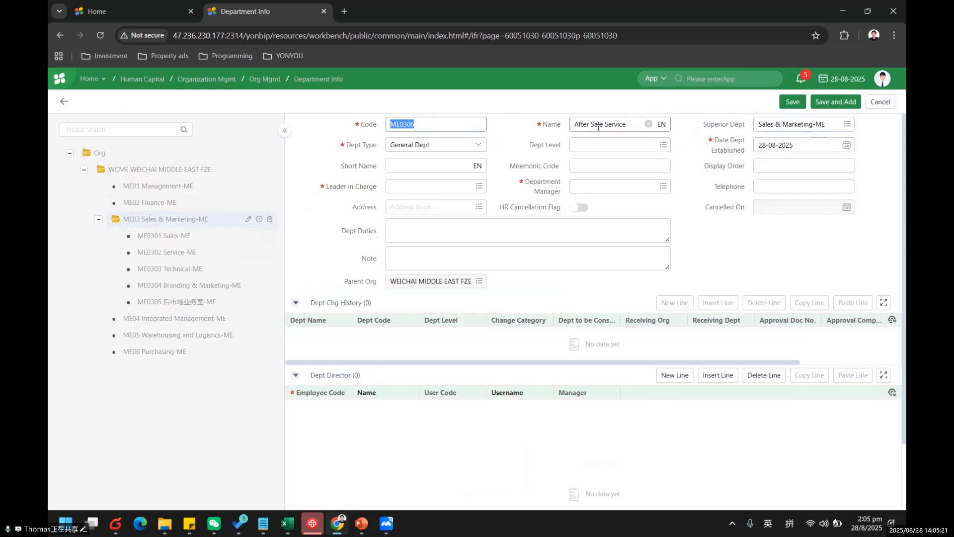
# Pick the same employee as Leader in Charge and Department Manager, then save.
pyautogui.click(596, 124)
pyautogui.click(424, 185)
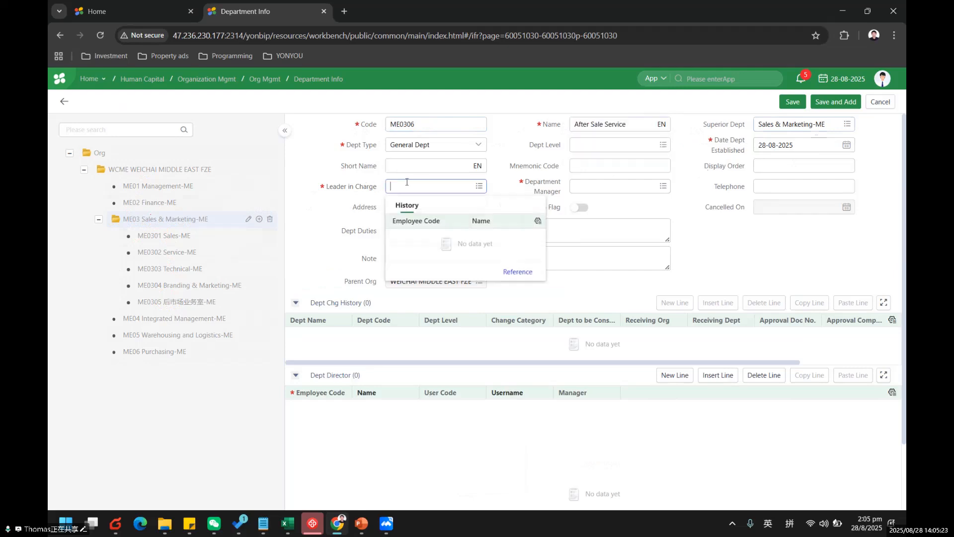
pyautogui.click(479, 187)
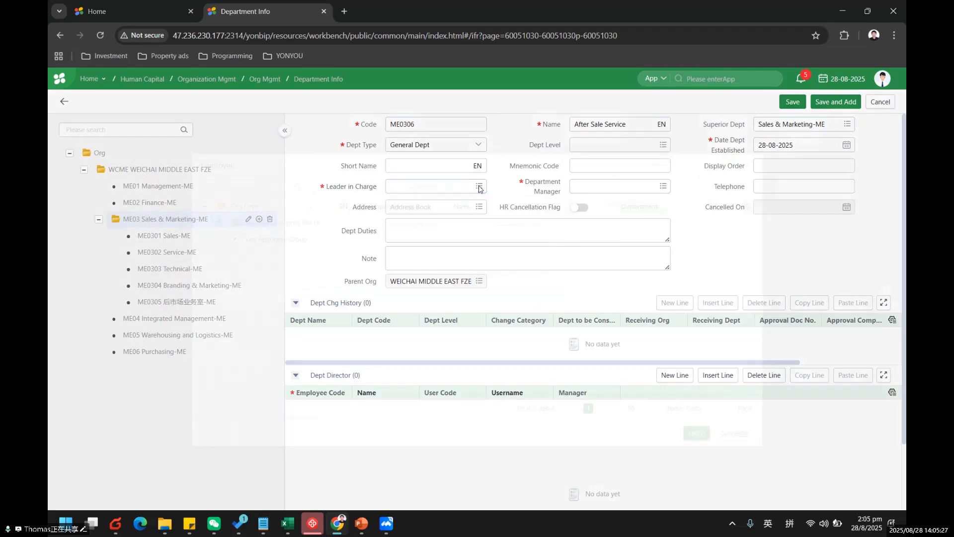
pyautogui.scroll(-4, 457, 288)
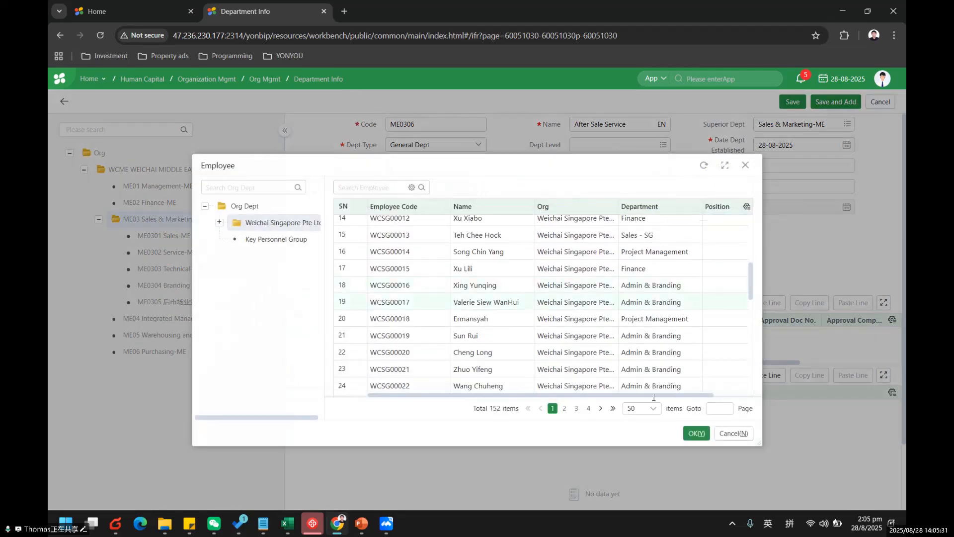
pyautogui.click(474, 286)
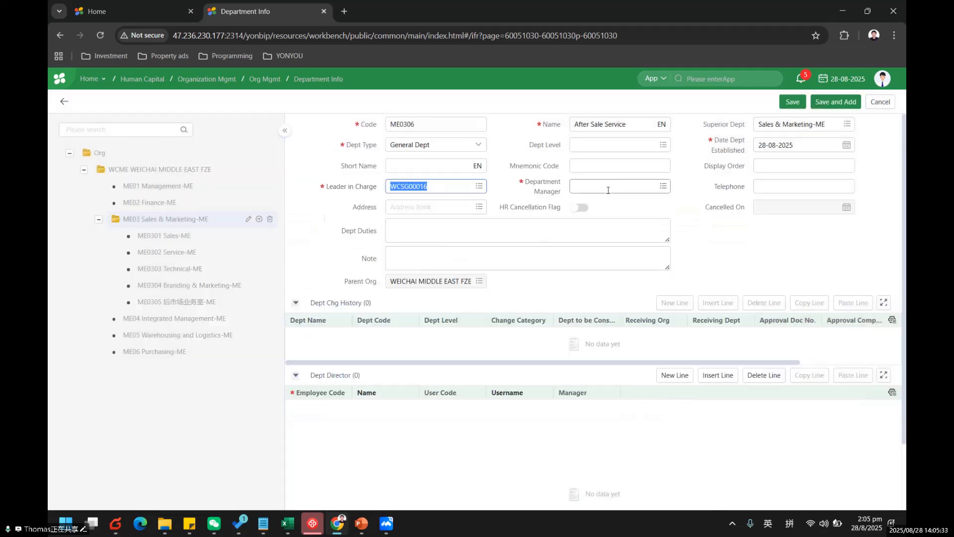
pyautogui.click(607, 189)
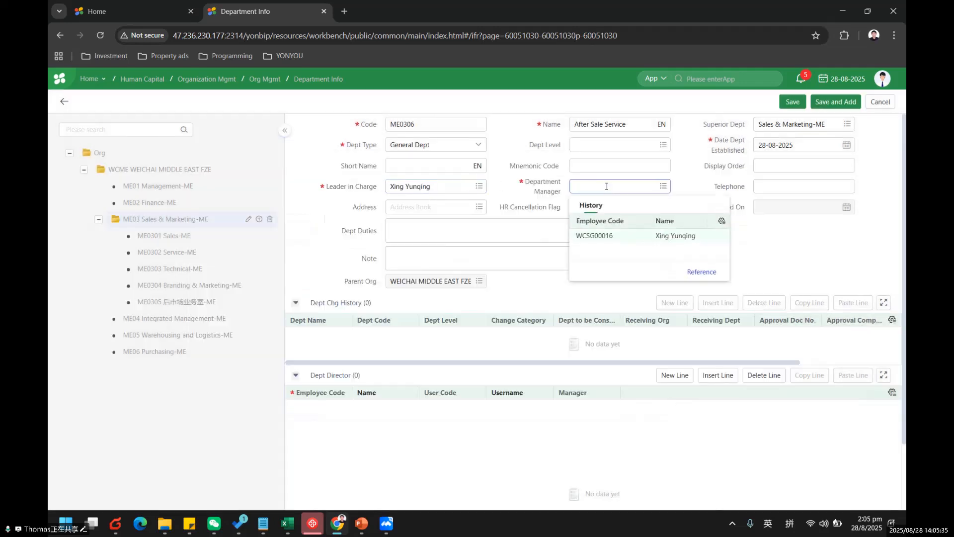
pyautogui.click(663, 186)
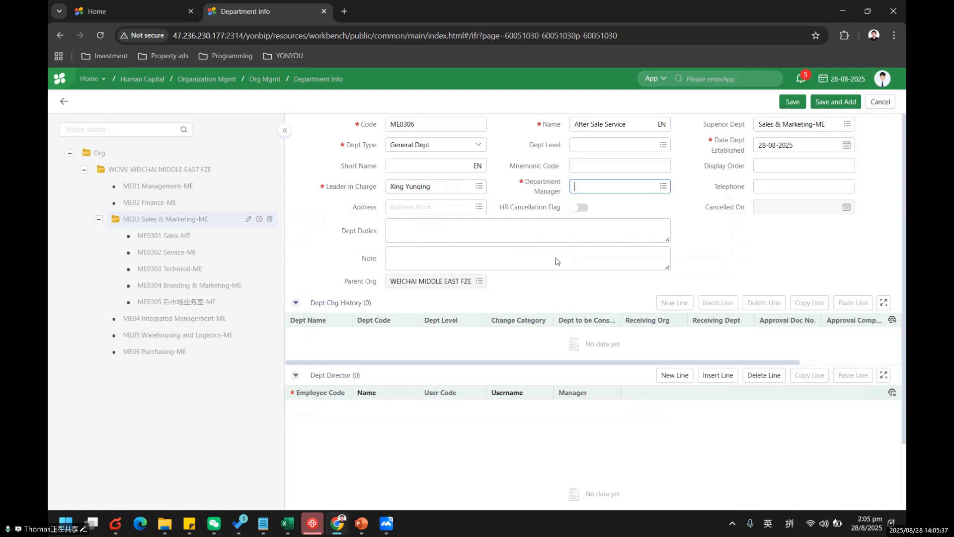
pyautogui.scroll(-3, 450, 277)
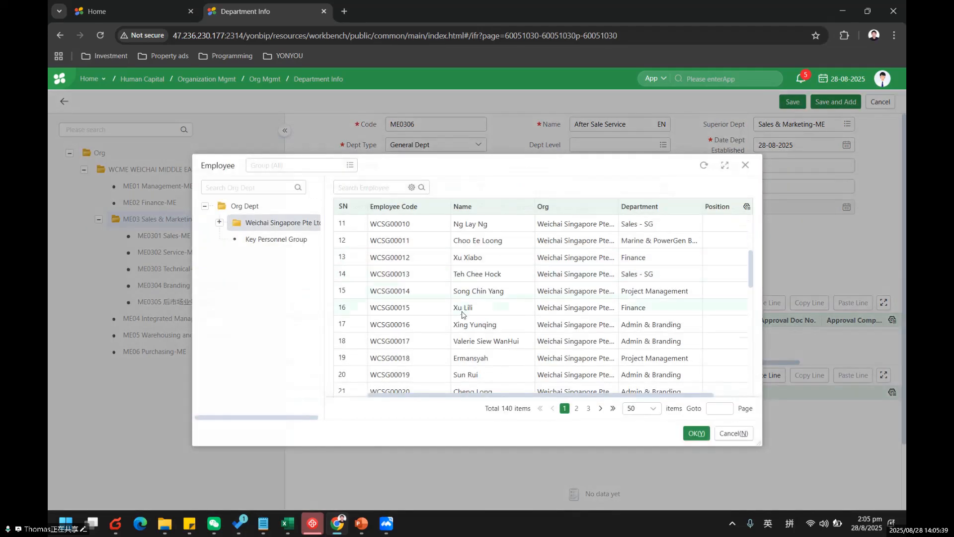
pyautogui.scroll(-2, 475, 307)
pyautogui.scroll(1, 475, 266)
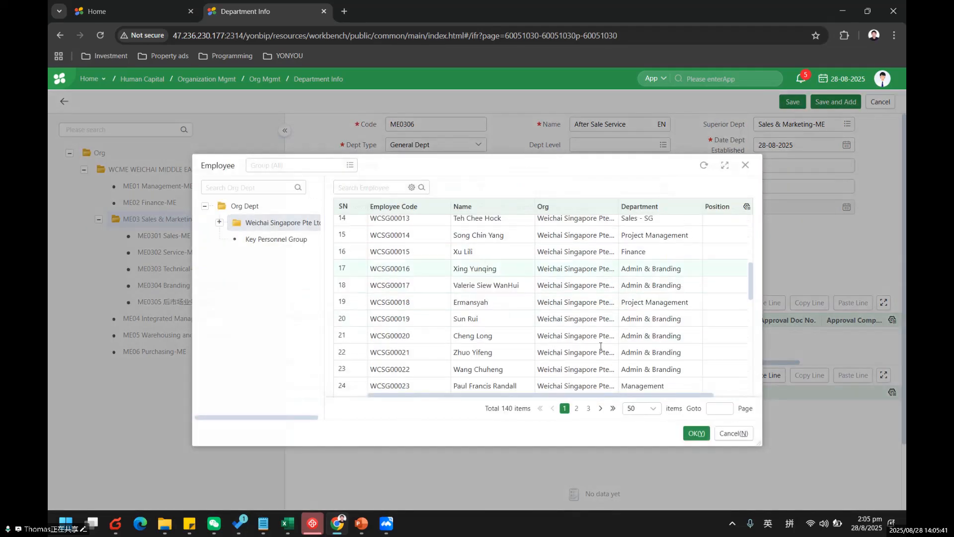
pyautogui.click(477, 269)
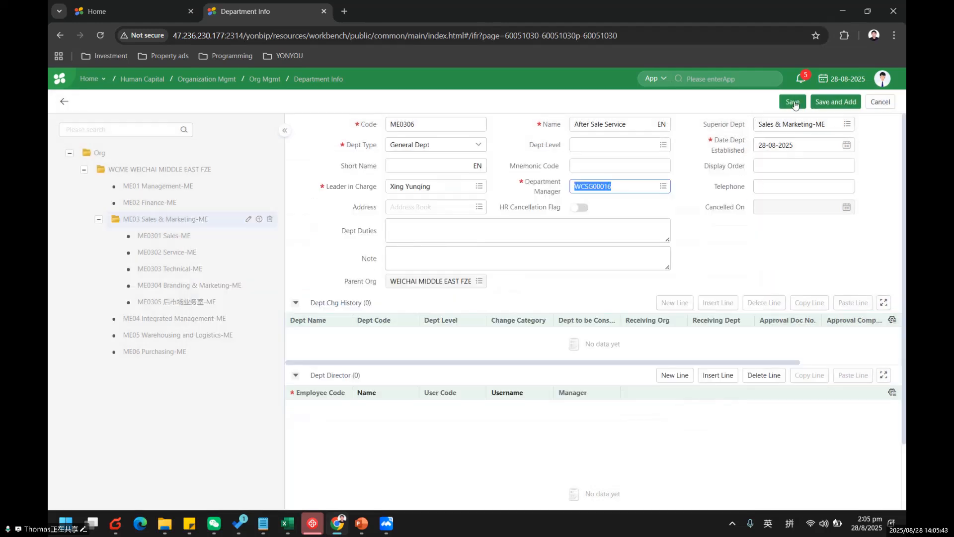
pyautogui.click(796, 104)
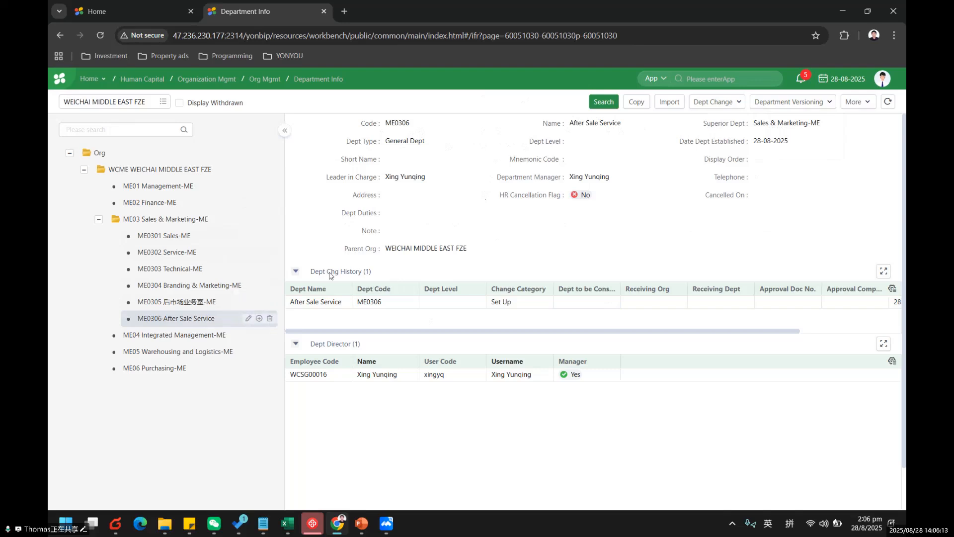
# Reopen department ME0306 and start editing its name.
pyautogui.click(622, 125)
# Replace the English name 'After Sale Service' with 'Warranty department'.
pyautogui.moveTo(630, 125); pyautogui.dragTo(595, 126)
pyautogui.press('BackSpace')
pyautogui.press('BackSpace')
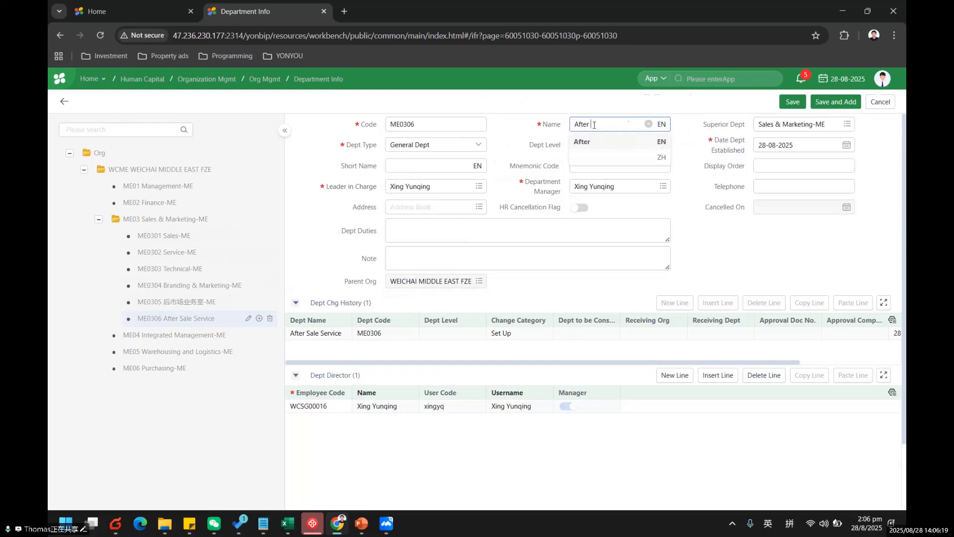
pyautogui.press('BackSpace')
pyautogui.press('BackSpace')
pyautogui.press('BackSpace')
pyautogui.press('BackSpace')
pyautogui.press('BackSpace')
pyautogui.press('BackSpace')
pyautogui.write('Warranty department')
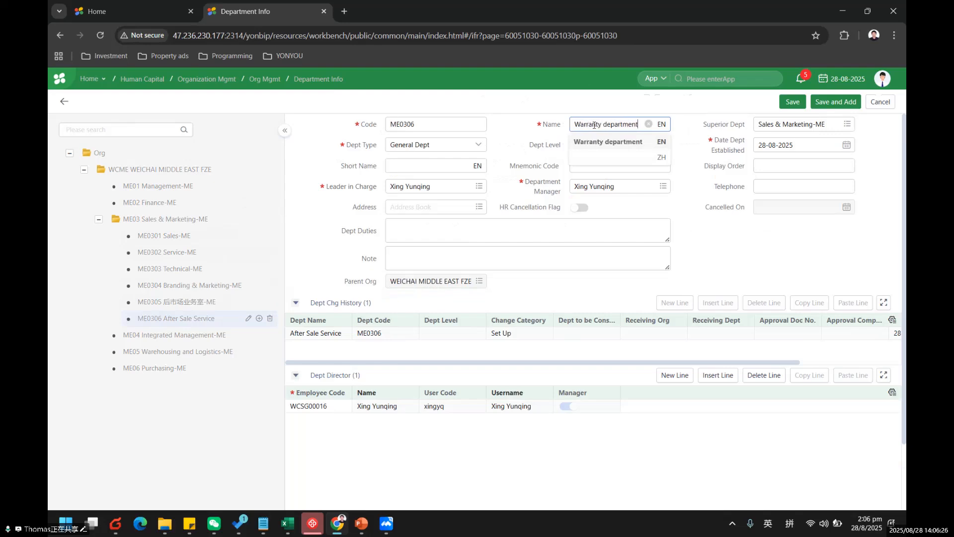
pyautogui.press('Tab')
pyautogui.click(662, 127)
pyautogui.click(649, 124)
pyautogui.moveTo(582, 121); pyautogui.dragTo(642, 141)
pyautogui.moveTo(580, 126); pyautogui.dragTo(657, 125)
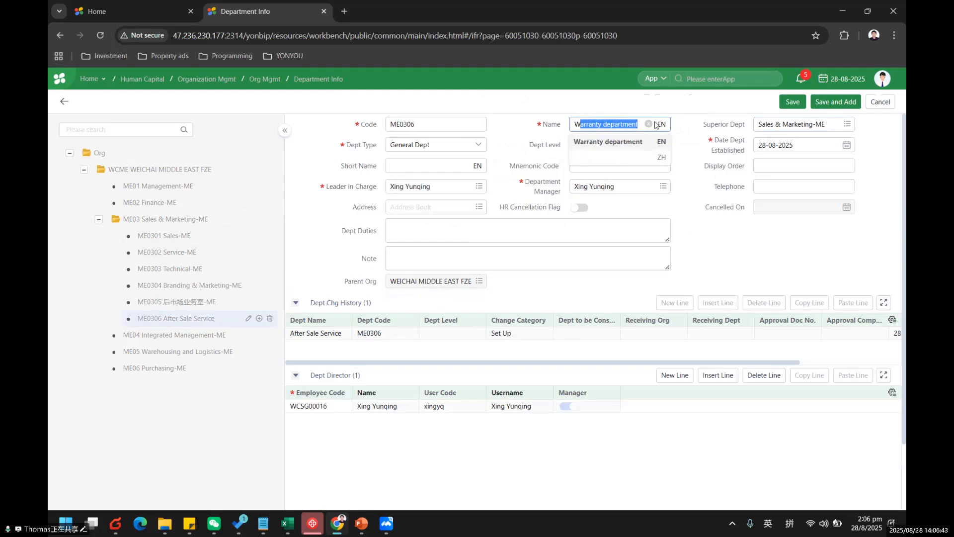
# Enter the Chinese name 售后服务室 and save the department.
pyautogui.click(597, 156)
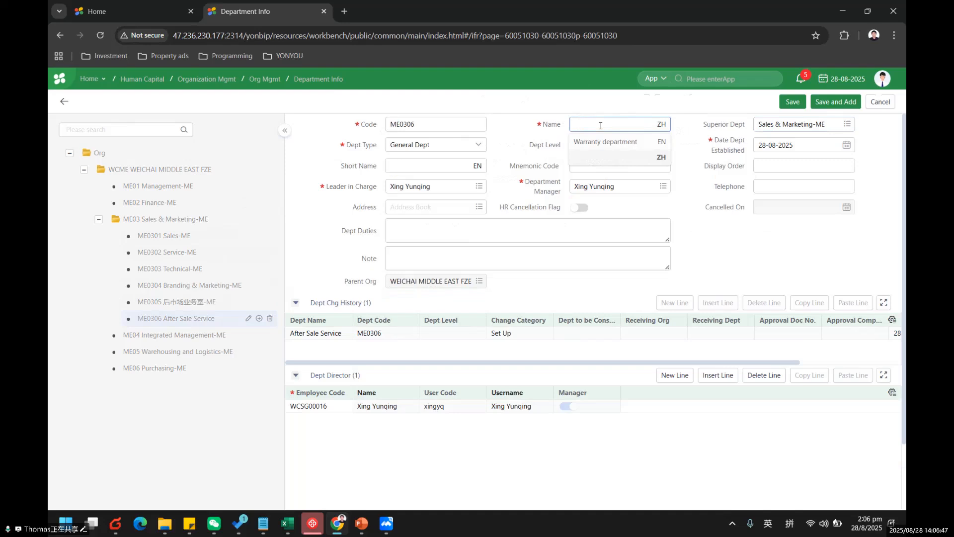
pyautogui.press('shift')
pyautogui.write('shou')
pyautogui.write('hou')
pyautogui.press('space')
pyautogui.write('fuwu')
pyautogui.press('space')
pyautogui.write('sh')
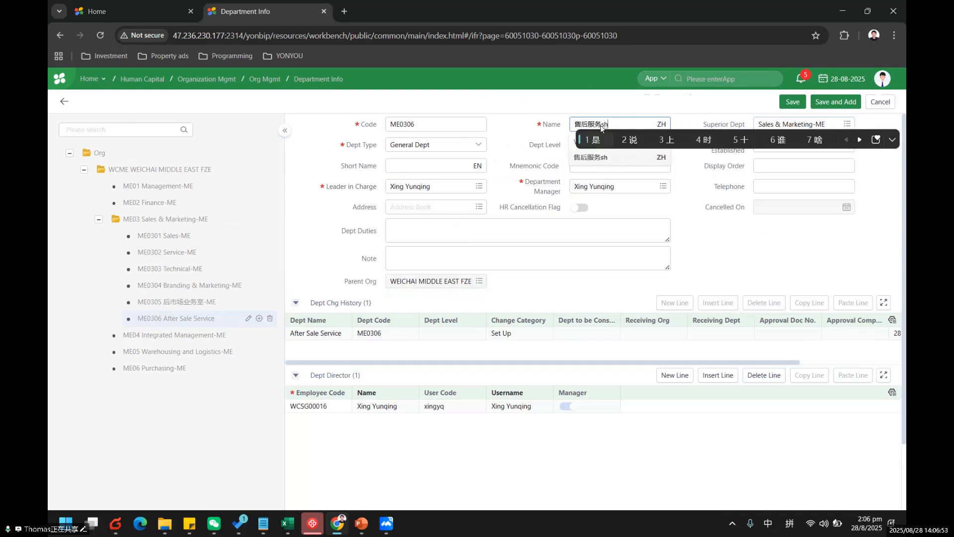
pyautogui.write('i4')
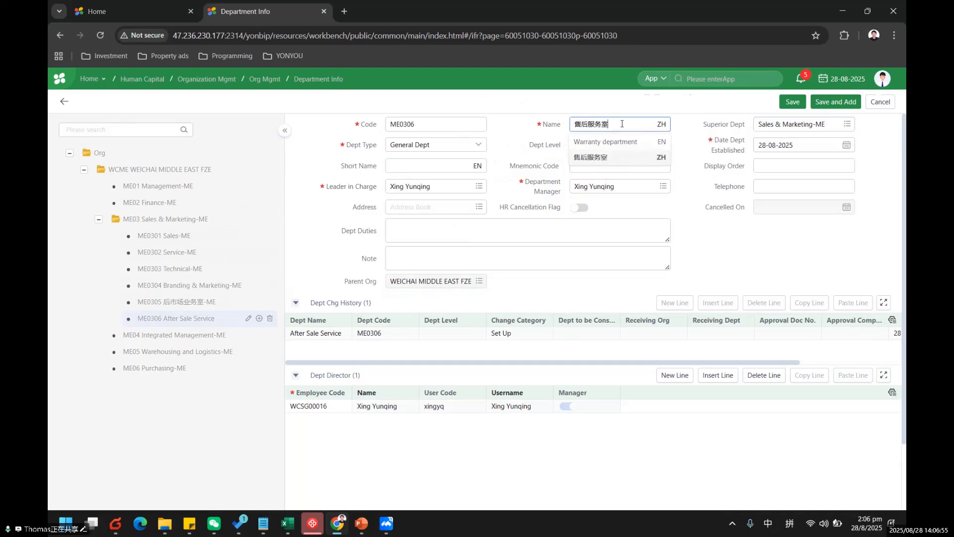
pyautogui.click(635, 154)
pyautogui.click(693, 127)
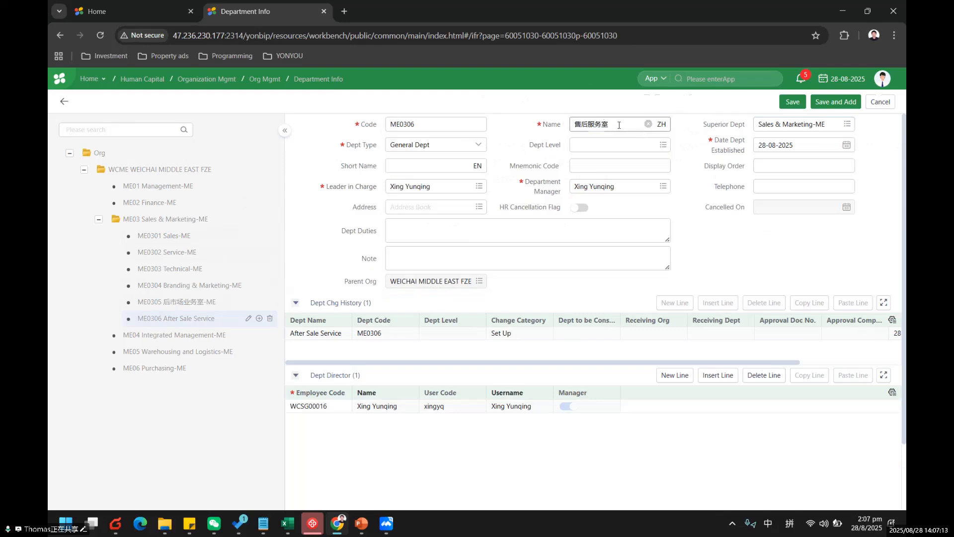
pyautogui.click(620, 125)
pyautogui.click(702, 137)
pyautogui.click(790, 103)
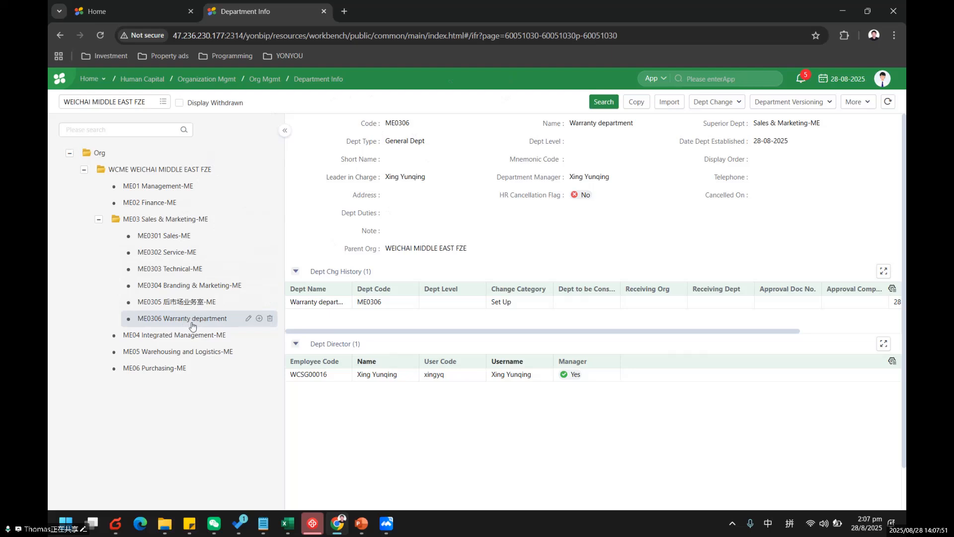
# Cancel the Warranty department through Dept Change > Undo, with version description 20280828.
pyautogui.click(738, 104)
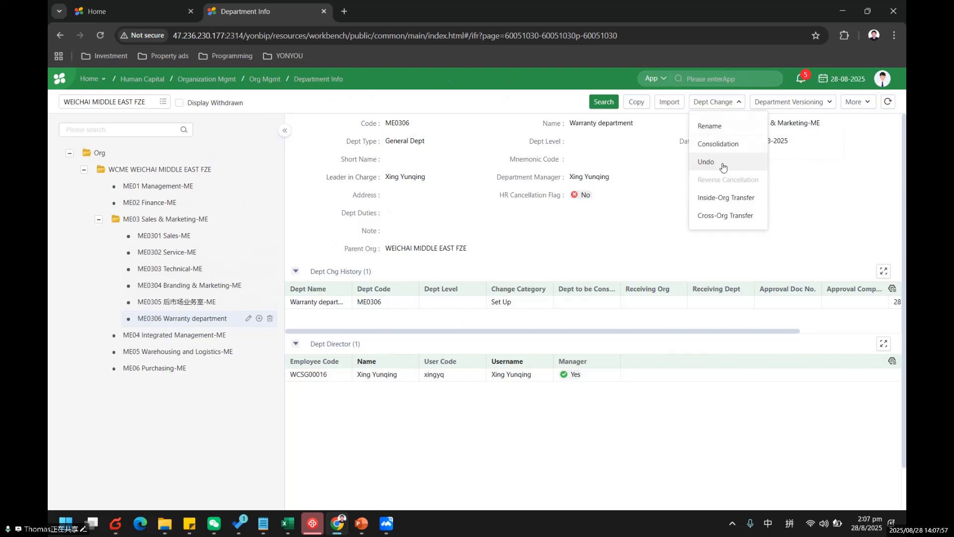
pyautogui.click(723, 164)
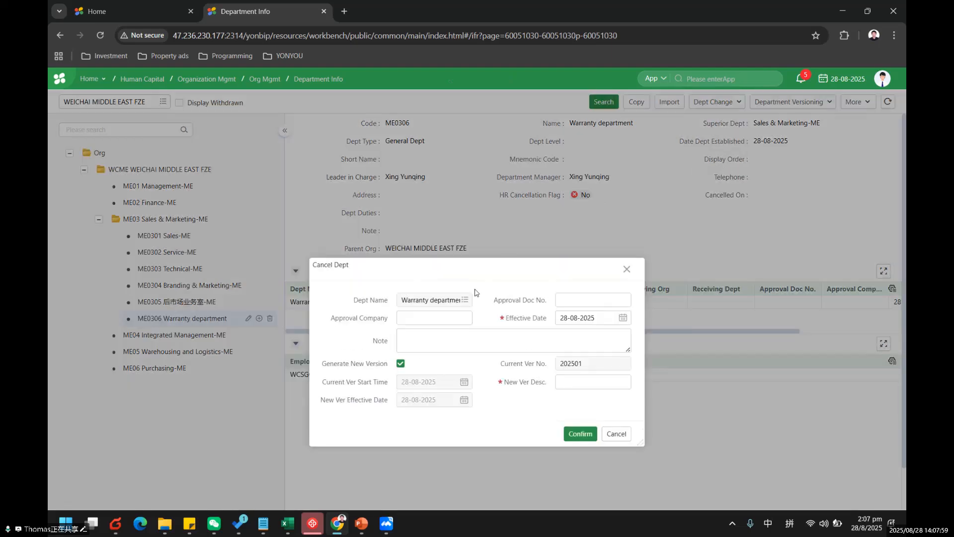
pyautogui.moveTo(535, 269); pyautogui.dragTo(556, 173)
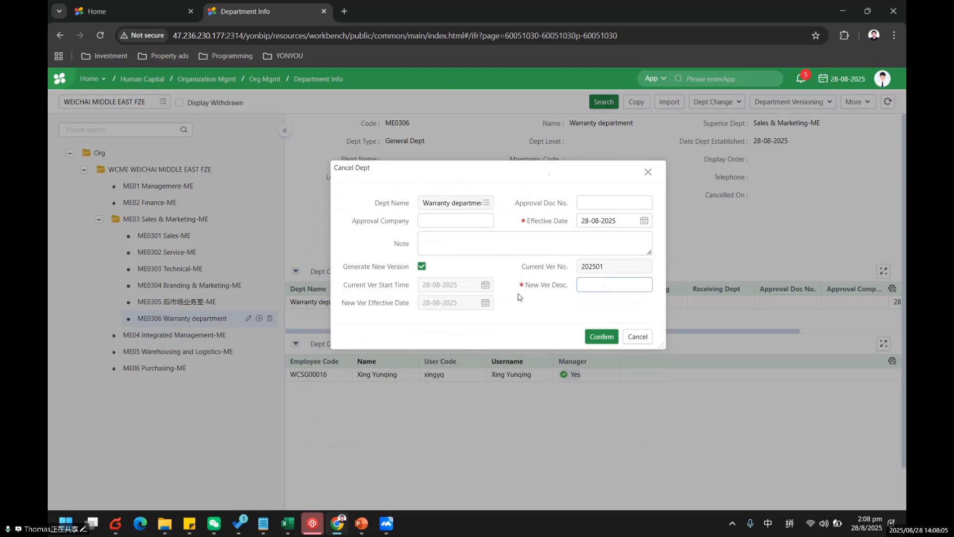
pyautogui.moveTo(525, 288); pyautogui.dragTo(557, 284)
pyautogui.click(586, 284)
pyautogui.write('20280828')
pyautogui.click(599, 338)
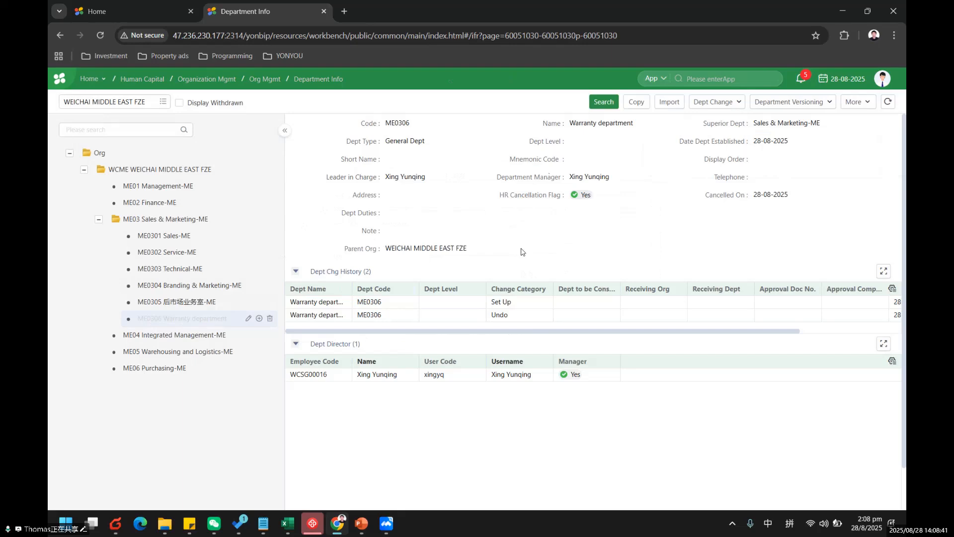
pyautogui.click(366, 526)
# Revisit the Department Maintenance slide, then advance to slide 4, Title Grade and Job mgmt.
pyautogui.click(575, 295)
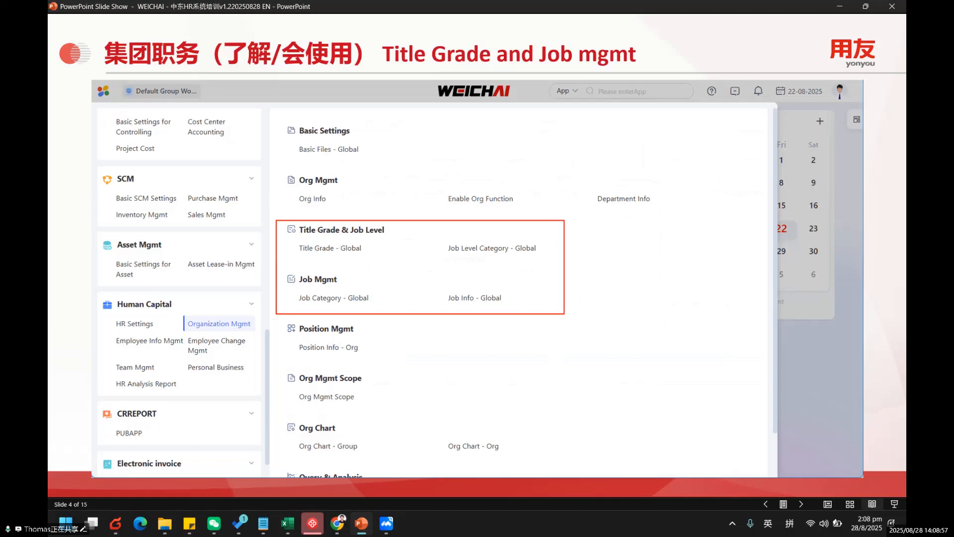
pyautogui.press('Left')
pyautogui.press('Right')
pyautogui.press('Left')
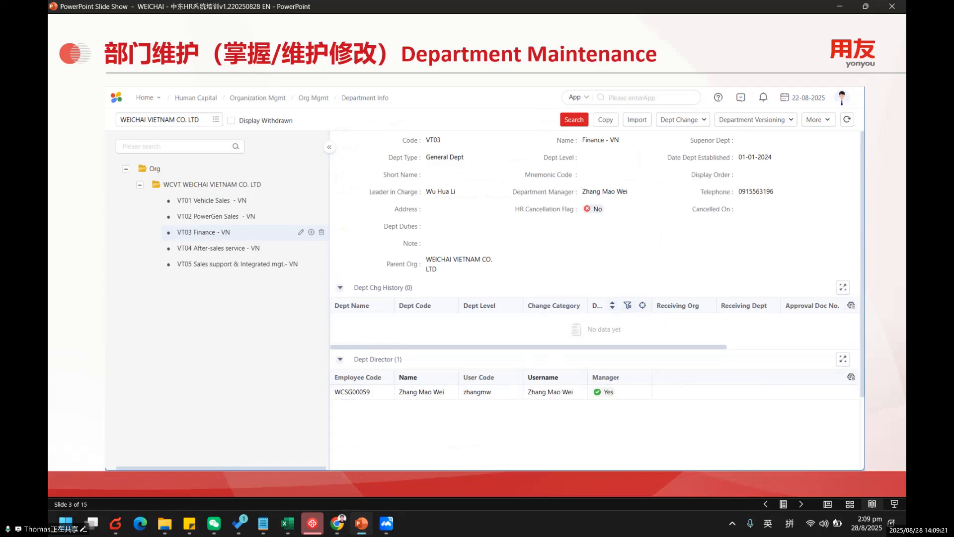
pyautogui.click(472, 253)
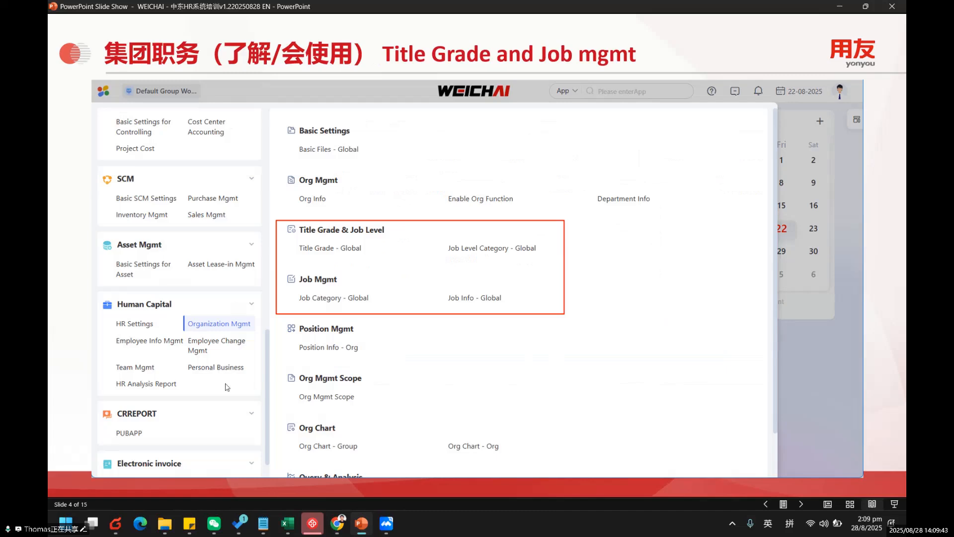
# Back in Chrome, open Title Grade - Global from Human Capital > Organization Mgmt.
pyautogui.click(338, 523)
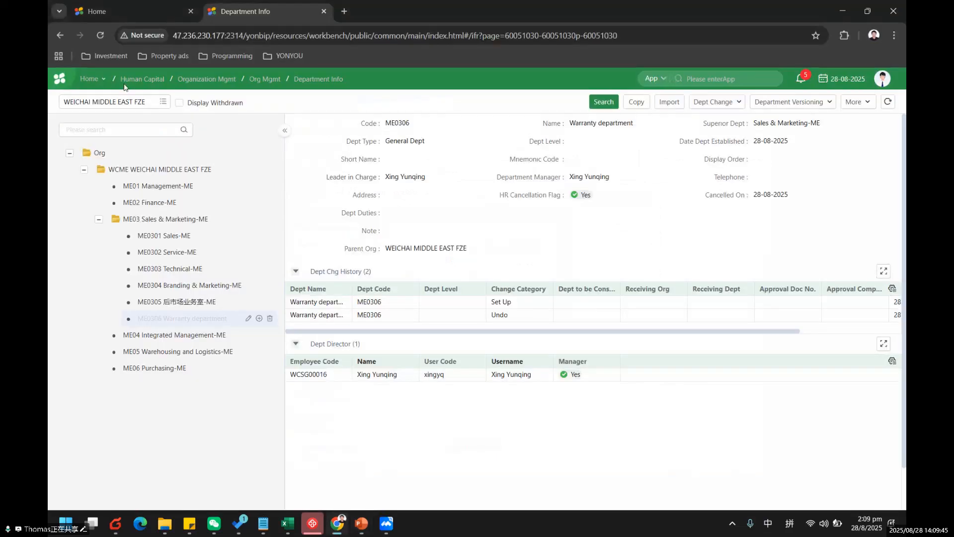
pyautogui.moveTo(62, 79)
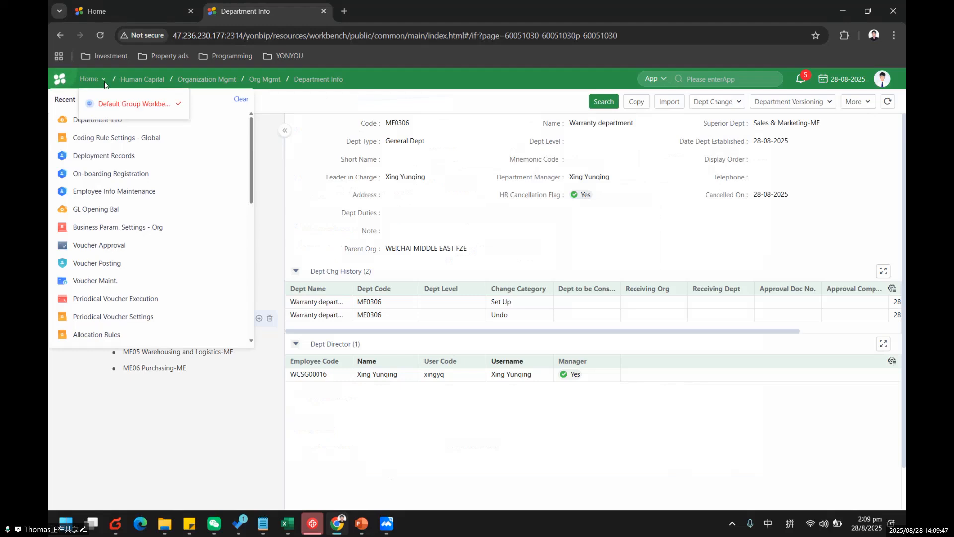
pyautogui.click(60, 81)
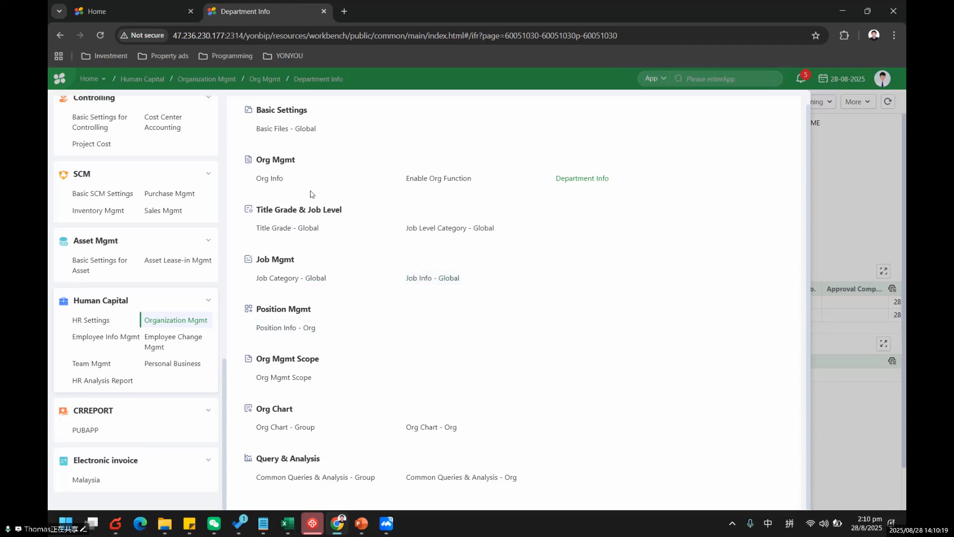
pyautogui.click(298, 228)
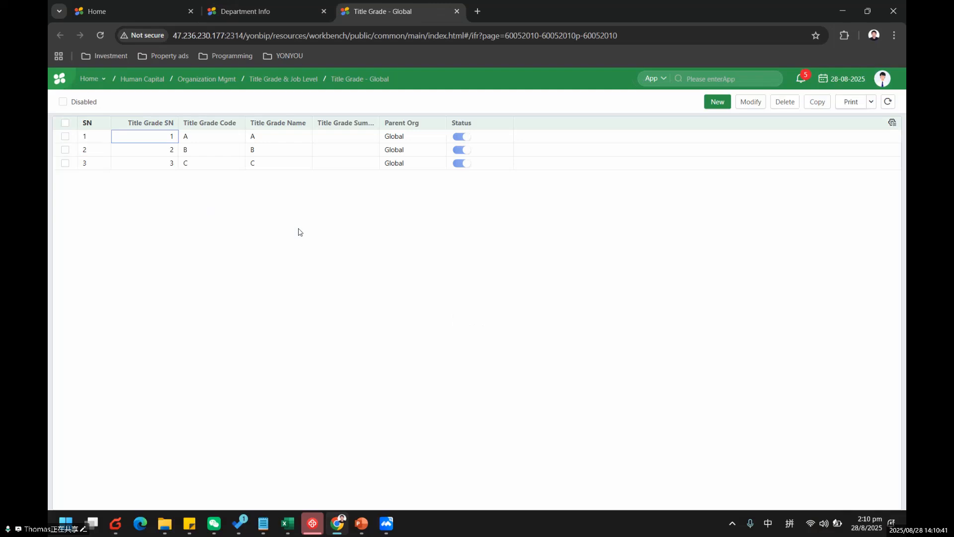
# Make the list editable and change the third grade's code and name from C to P1.
pyautogui.click(752, 102)
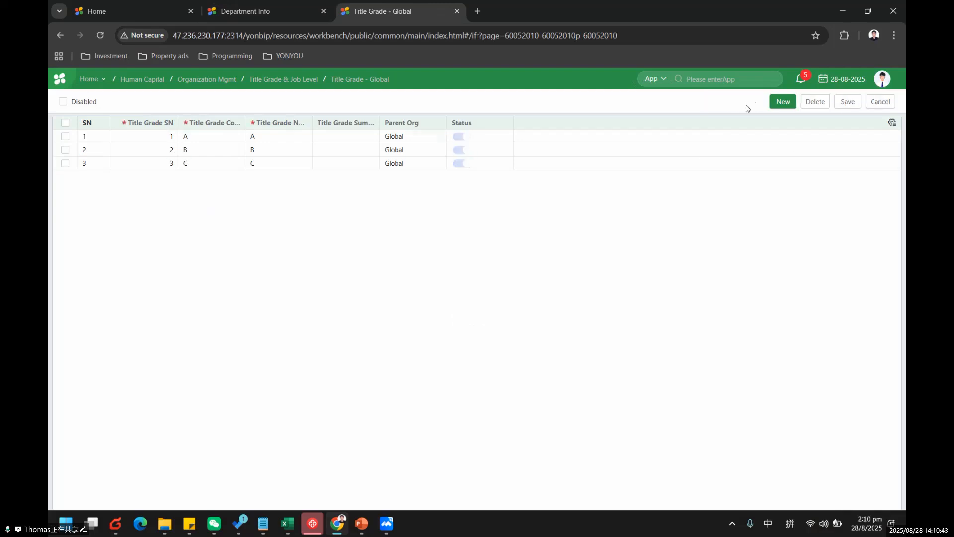
pyautogui.click(216, 166)
pyautogui.write('01')
pyautogui.press('BackSpace')
pyautogui.press('BackSpace')
pyautogui.write('02')
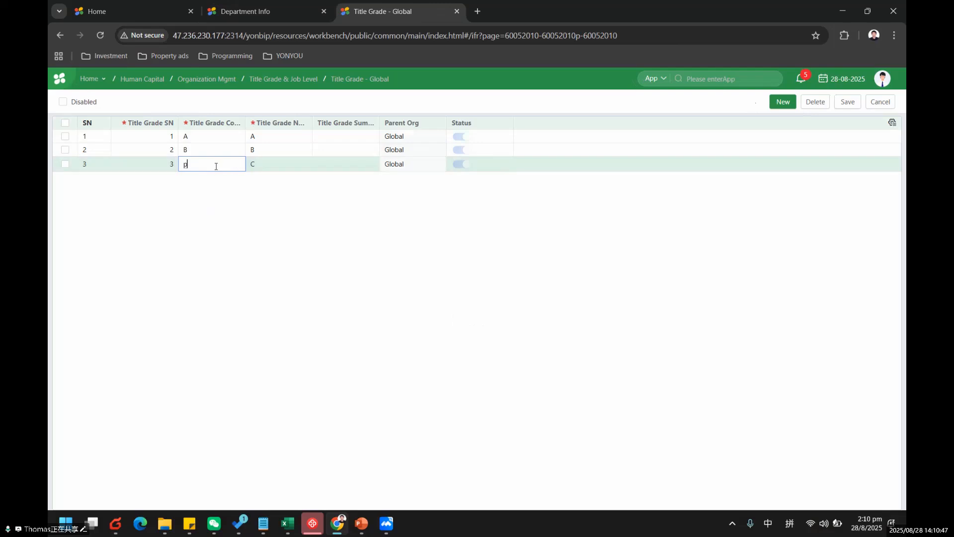
pyautogui.click(236, 164)
pyautogui.press('capslock')
pyautogui.write('P1')
pyautogui.press('Tab')
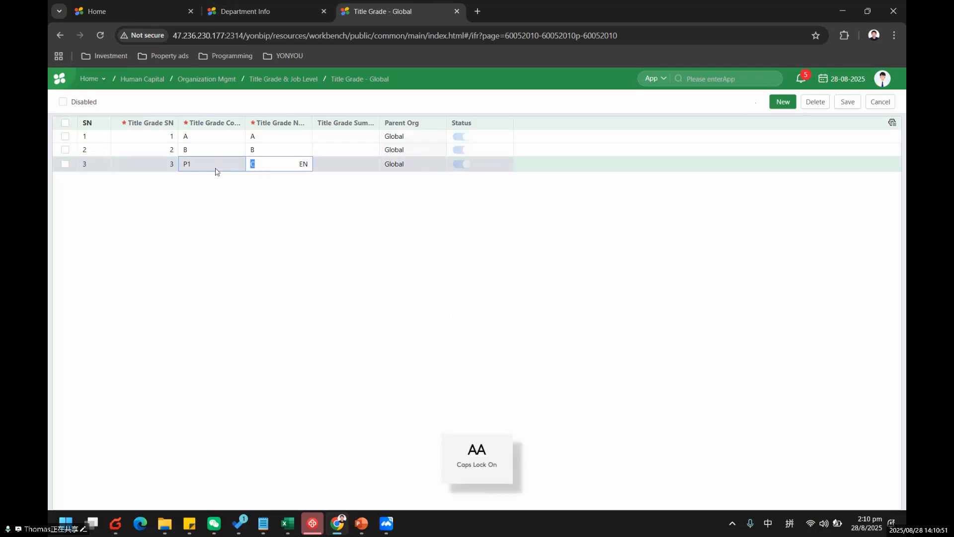
pyautogui.press('BackSpace')
pyautogui.write('P1')
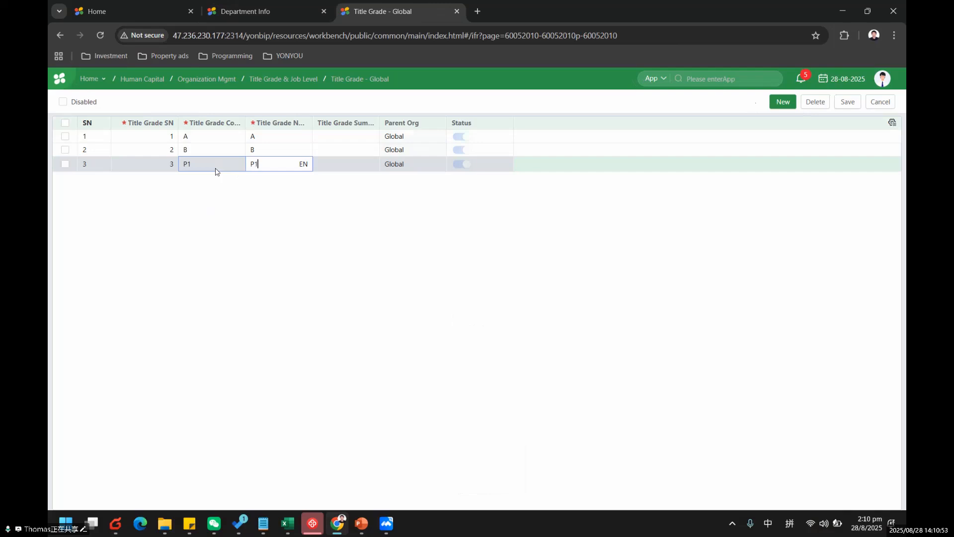
# Change the second and first grades' codes and names to P2 and P3.
pyautogui.click(217, 149)
pyautogui.write('P2')
pyautogui.click(254, 151)
pyautogui.write('P2')
pyautogui.click(209, 139)
pyautogui.write('P3')
pyautogui.click(257, 142)
pyautogui.write('P3')
pyautogui.press('Return')
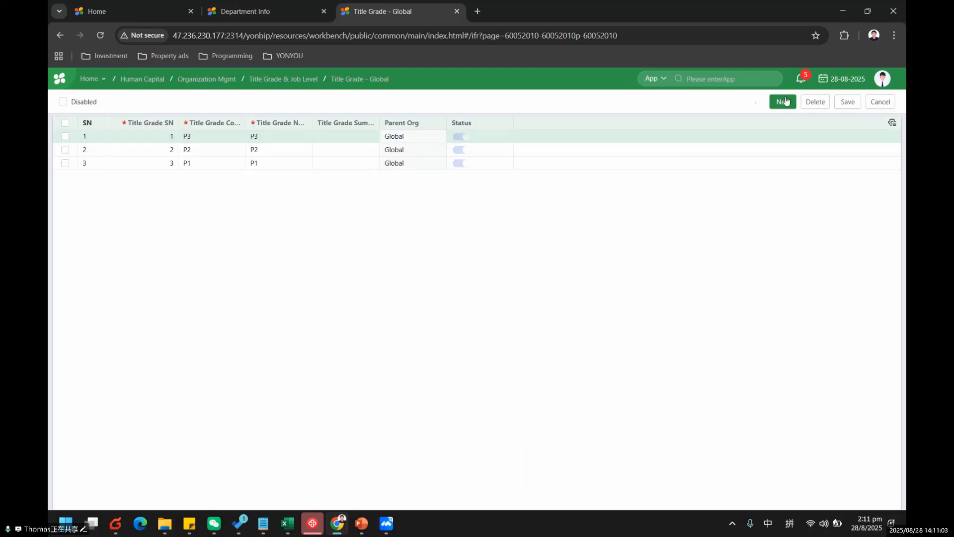
# Add a new title grade row with serial number 4.
pyautogui.click(785, 101)
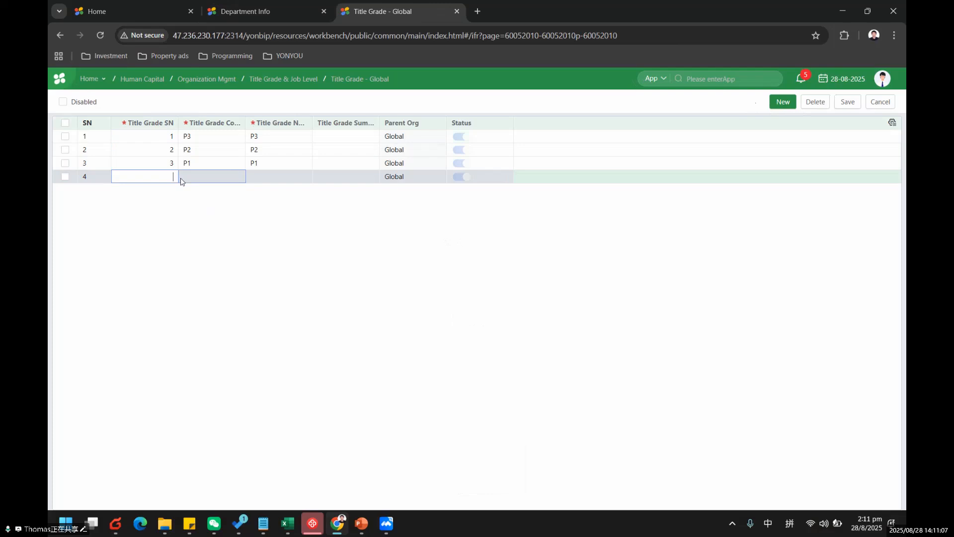
pyautogui.click(204, 179)
pyautogui.click(166, 179)
pyautogui.write('4')
pyautogui.click(195, 180)
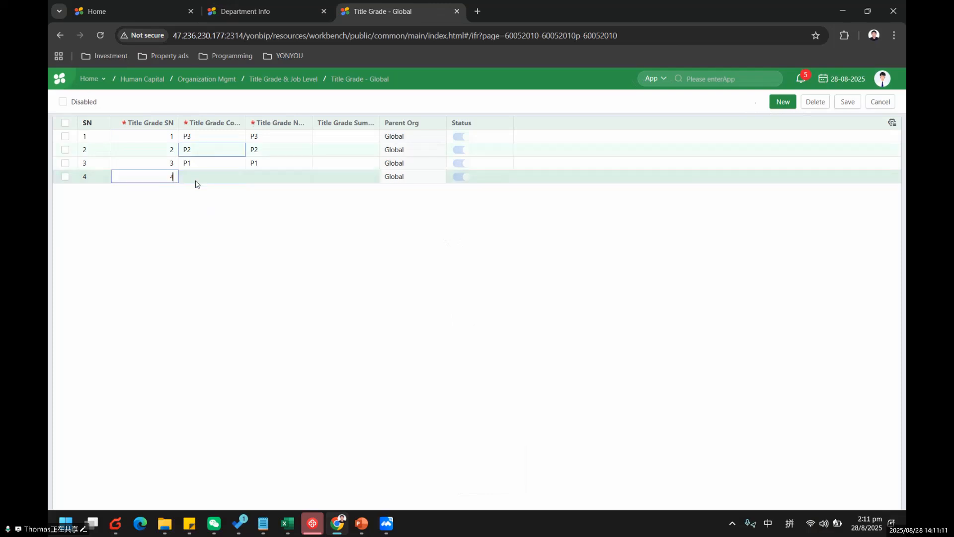
# Delete the empty fourth row and save grades P3, P2 and P1.
pyautogui.click(815, 101)
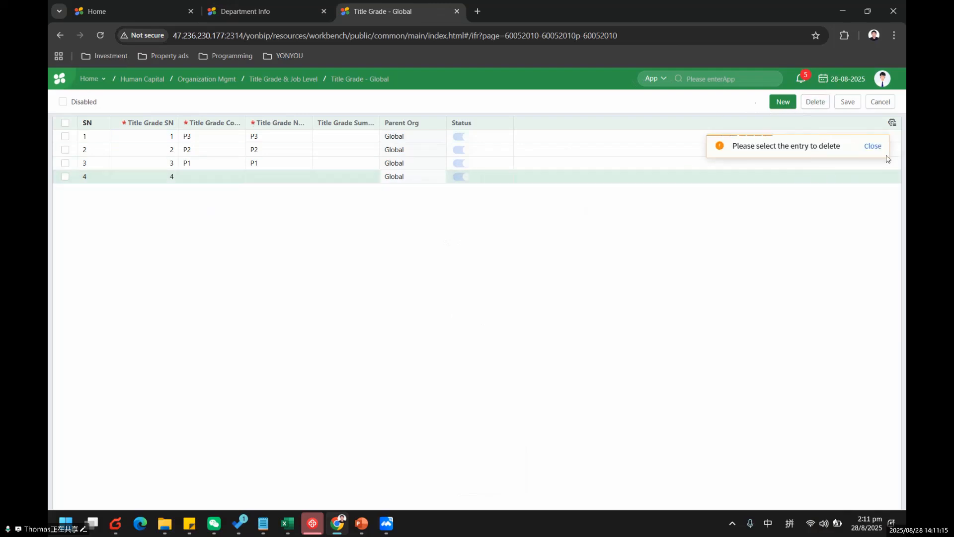
pyautogui.click(65, 176)
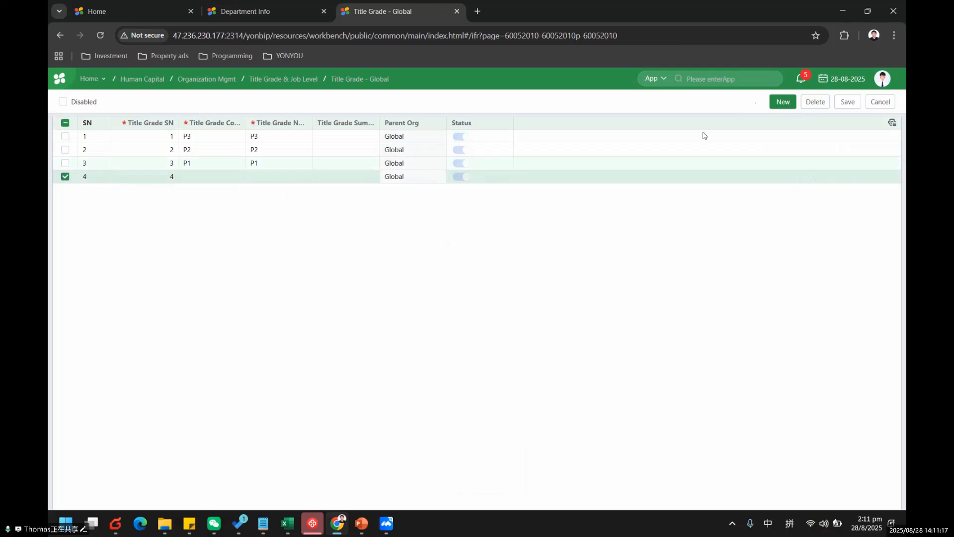
pyautogui.click(815, 101)
pyautogui.click(845, 103)
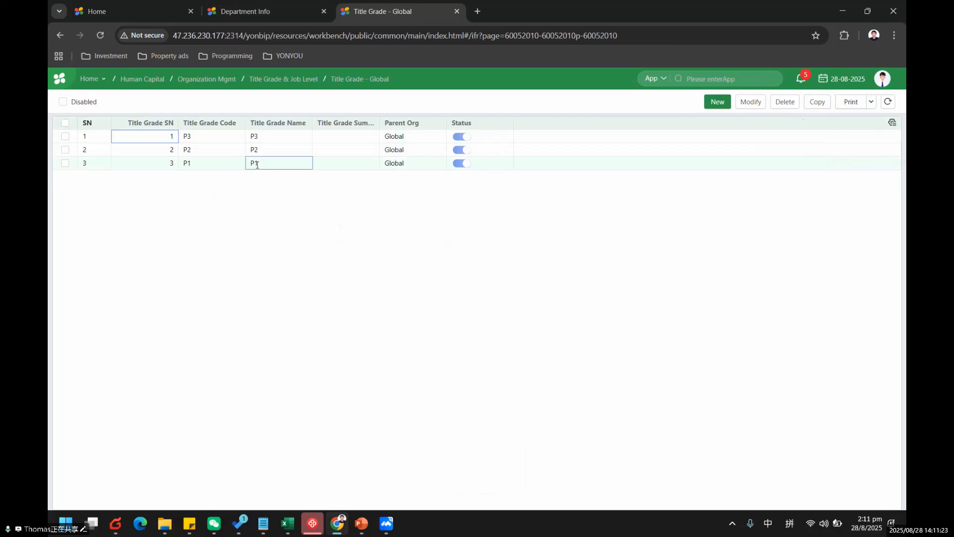
# Select the P1, P2 and P3 grade rows, then bring up the app navigation menu.
pyautogui.click(235, 166)
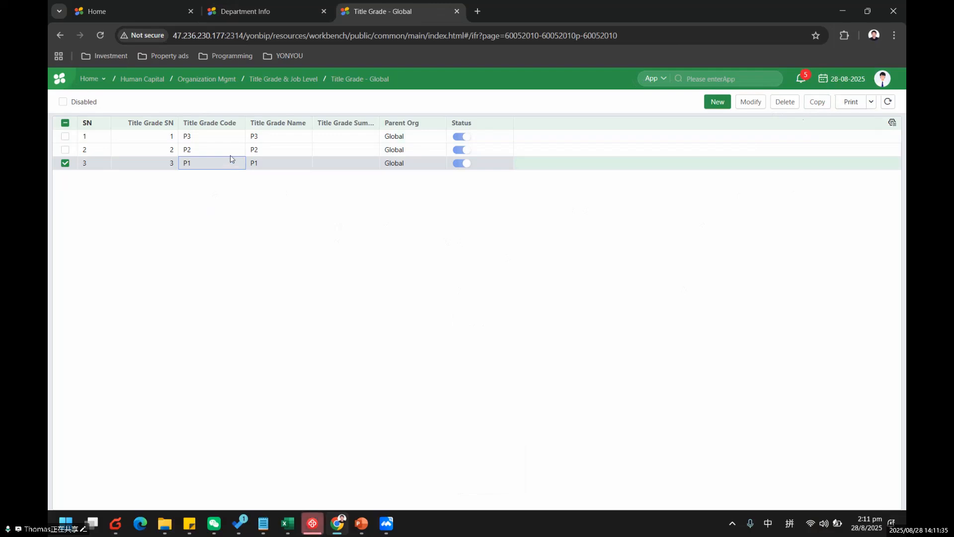
pyautogui.click(227, 149)
pyautogui.click(225, 141)
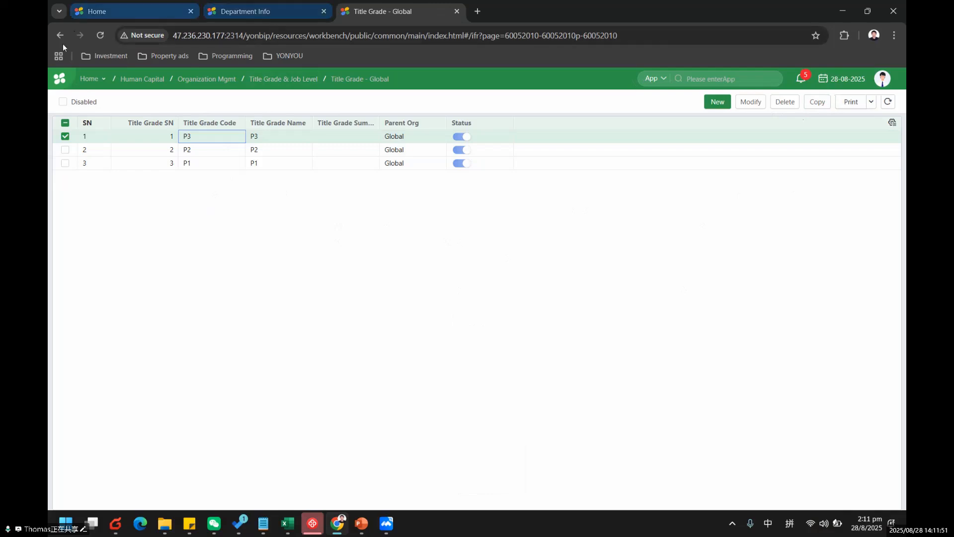
pyautogui.click(60, 79)
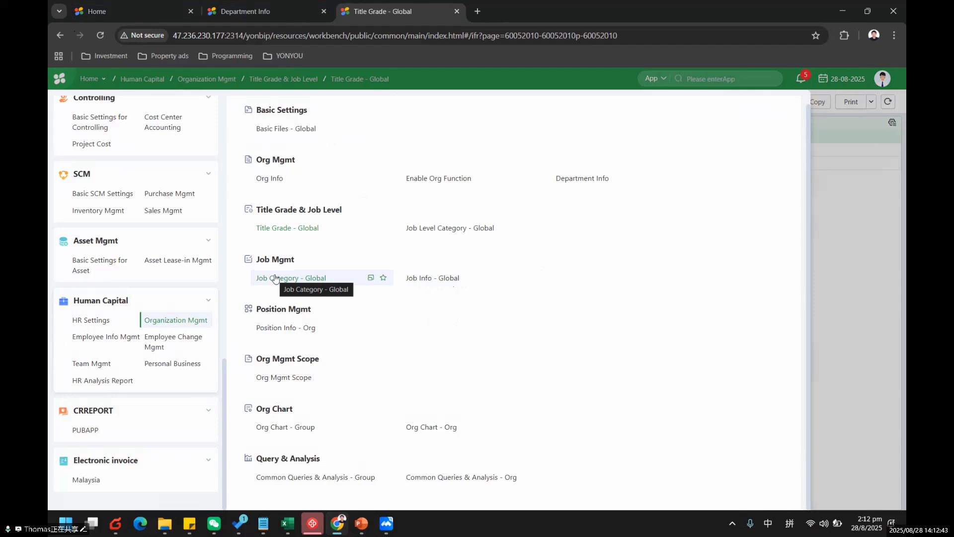
# Open Job Category - Global and view Entry Staff, Mid Staff, Senior Staff, Management and Top Management.
pyautogui.click(305, 279)
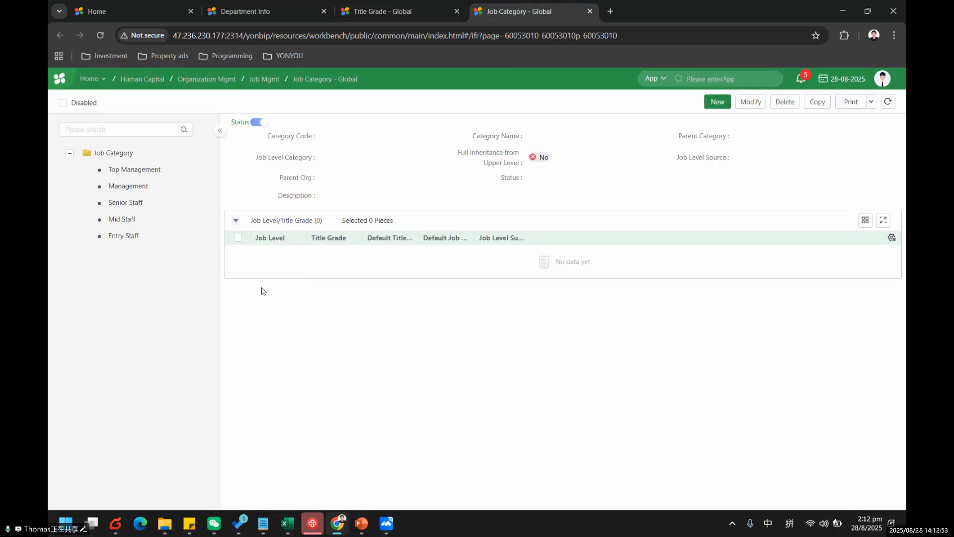
pyautogui.click(131, 242)
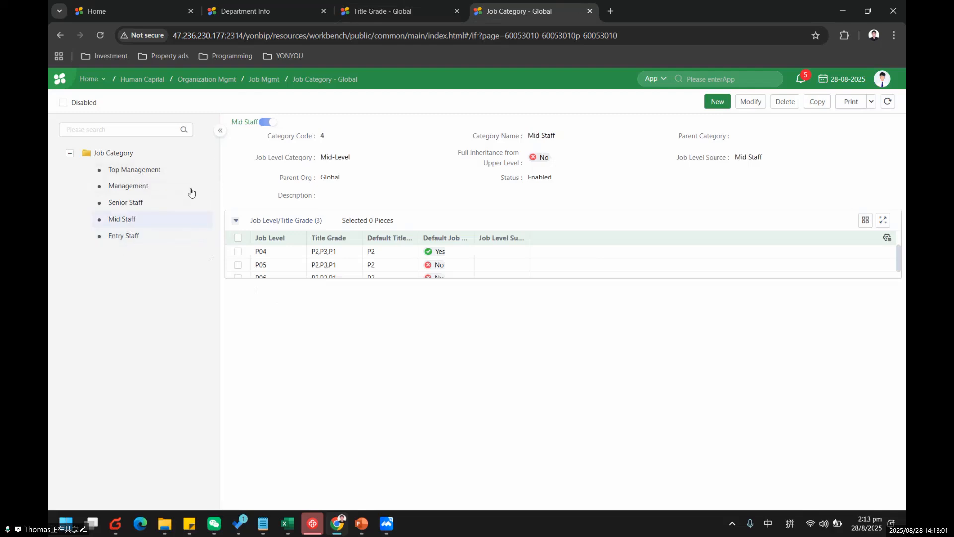
pyautogui.click(137, 238)
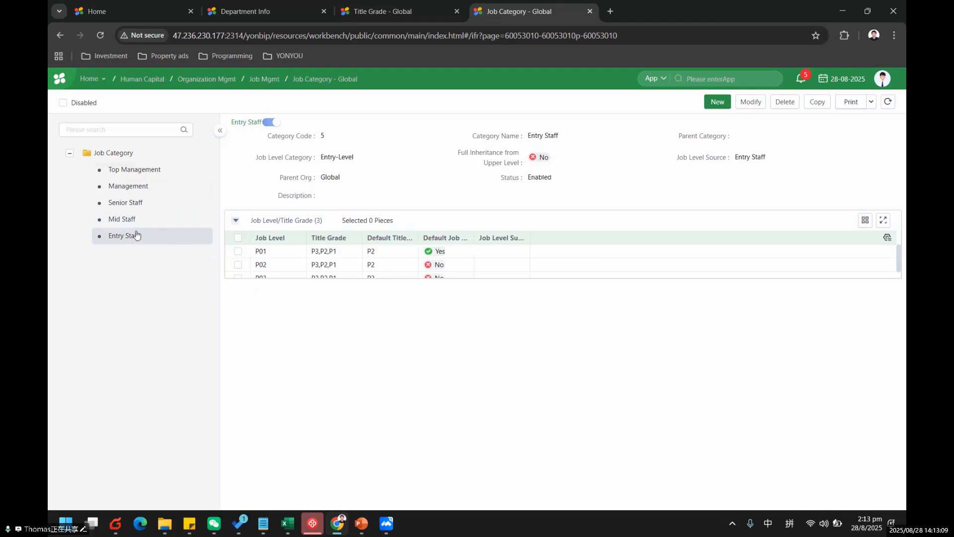
pyautogui.click(139, 224)
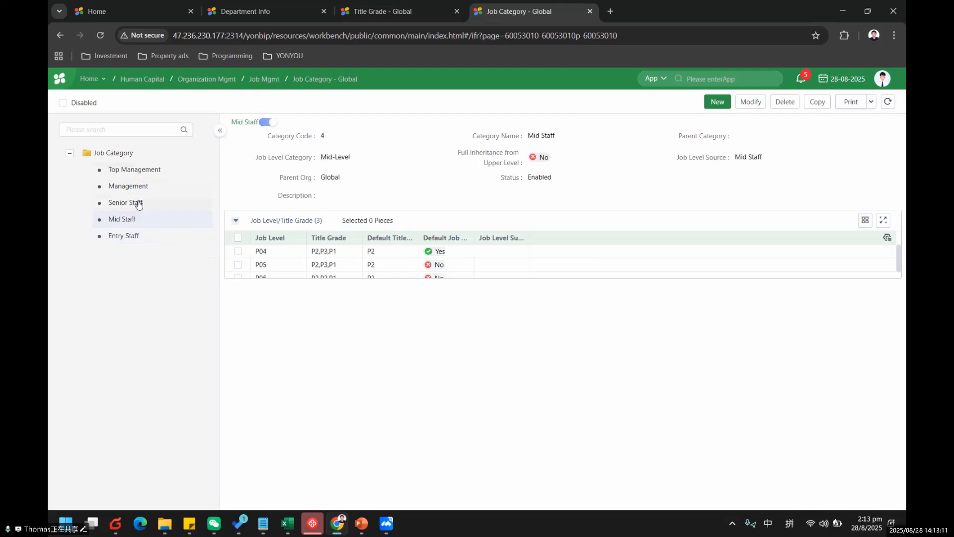
pyautogui.click(138, 203)
pyautogui.click(143, 187)
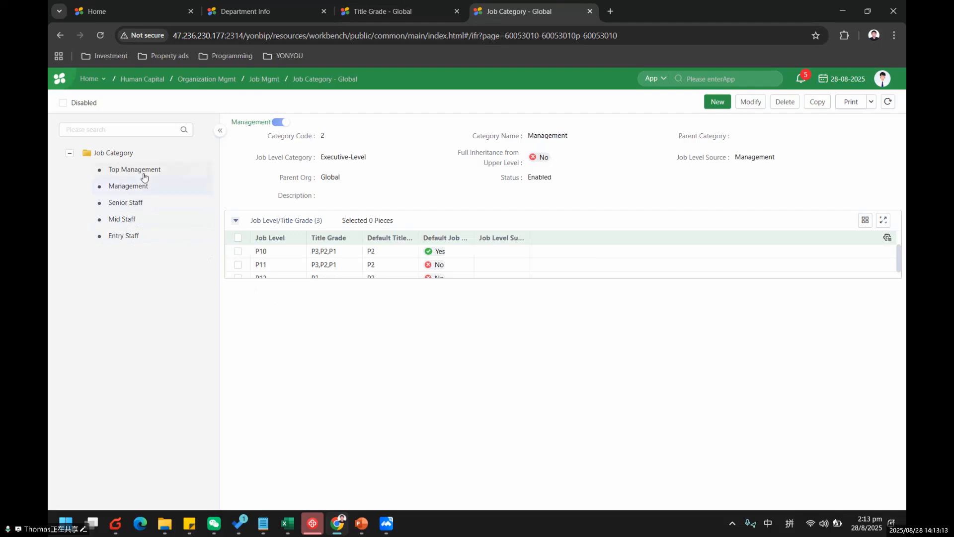
pyautogui.click(144, 178)
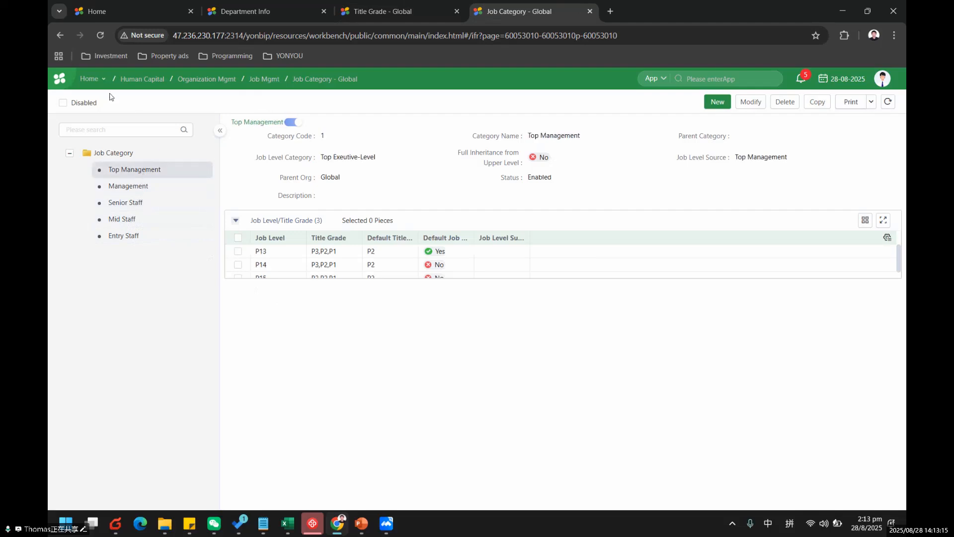
pyautogui.click(60, 79)
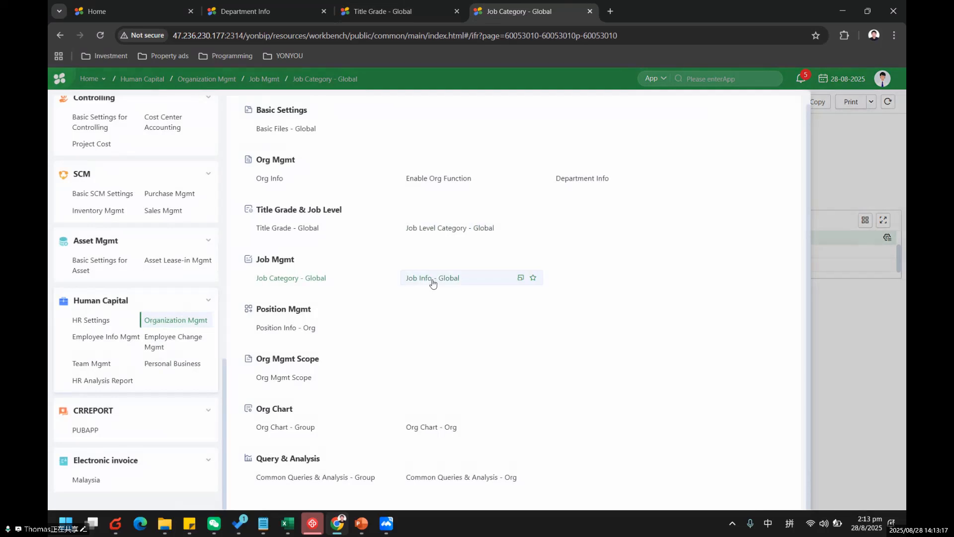
# Open Job Info - Global, list Entry Staff jobs, widen Job Name, and modify Junior Specialist (503).
pyautogui.click(432, 278)
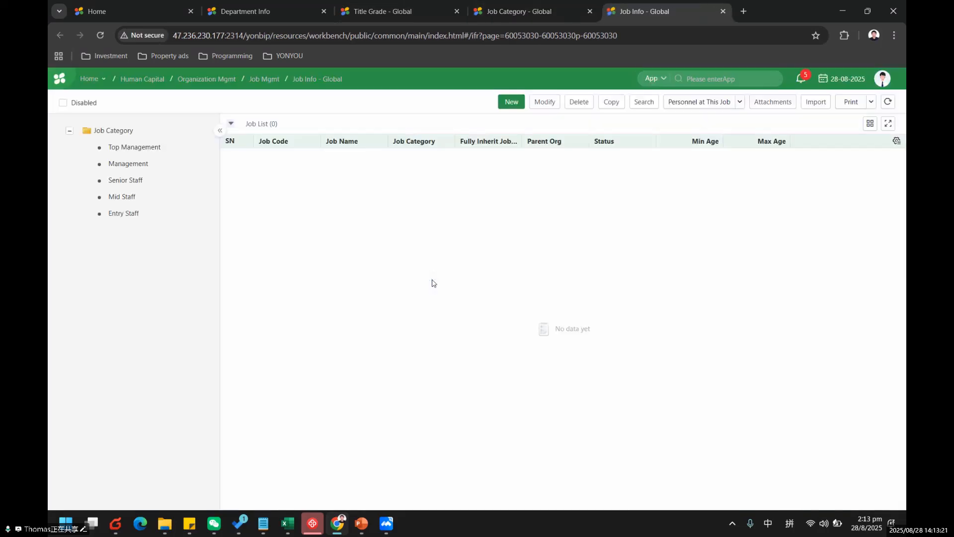
pyautogui.click(122, 213)
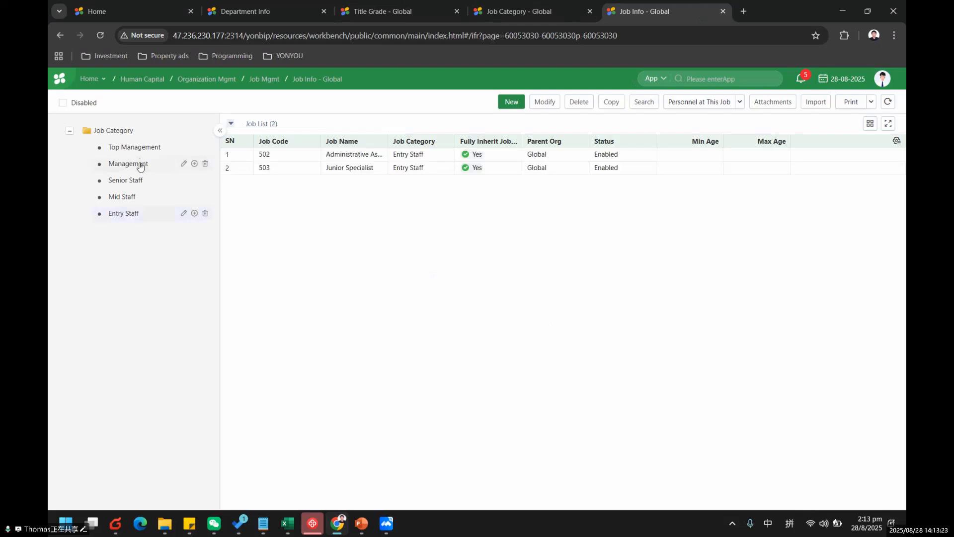
pyautogui.click(368, 170)
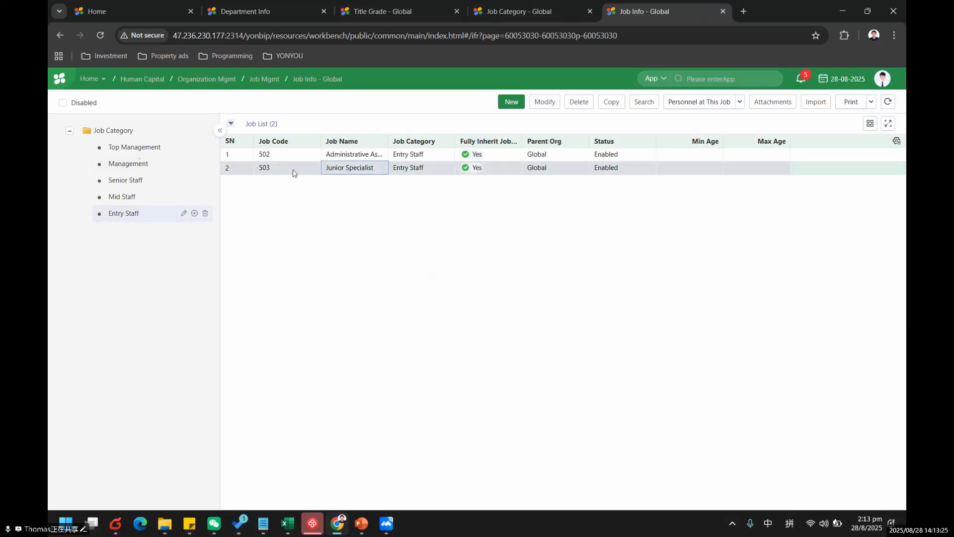
pyautogui.moveTo(388, 141); pyautogui.dragTo(470, 141)
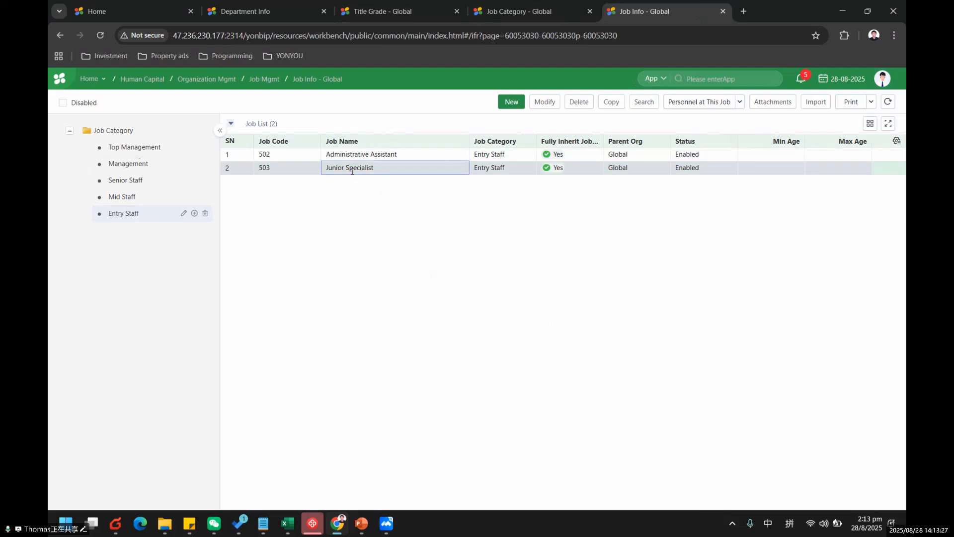
pyautogui.click(360, 155)
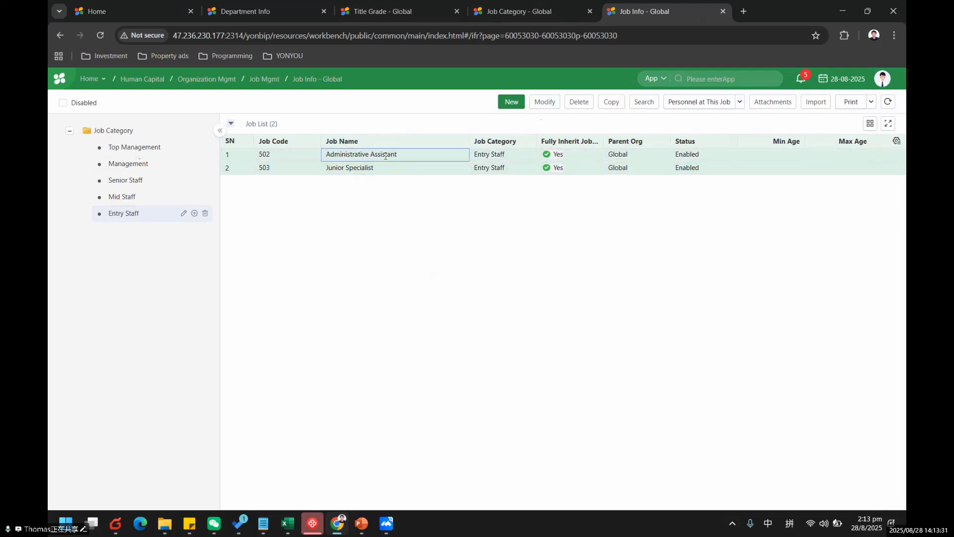
pyautogui.click(539, 103)
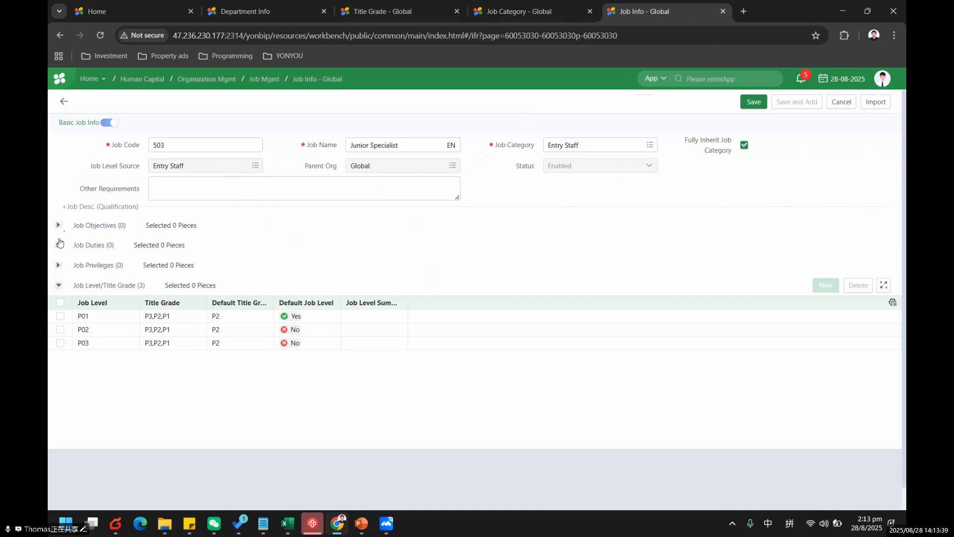
# Inspect Job Duties, Job Objectives and qualification fields, then return to the job list unchanged.
pyautogui.click(59, 246)
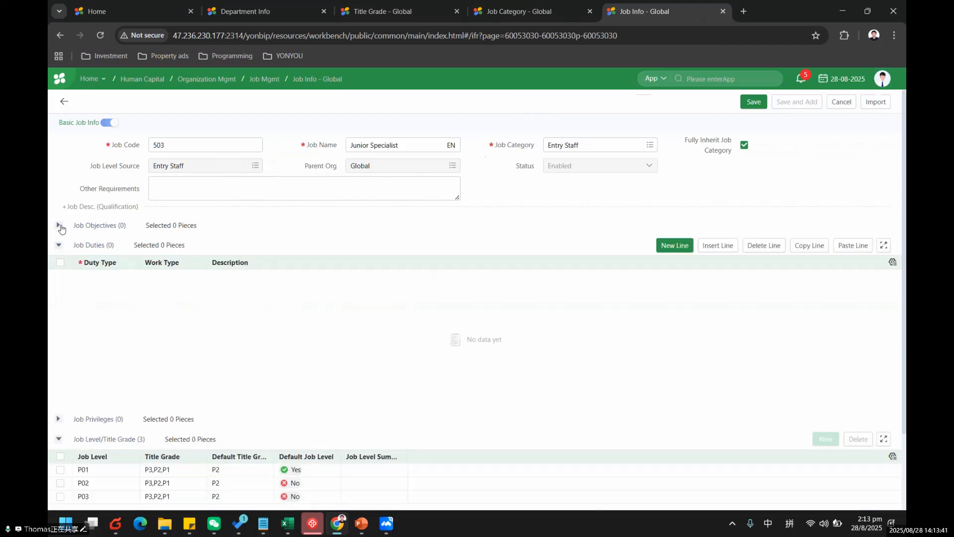
pyautogui.click(59, 226)
pyautogui.click(221, 187)
pyautogui.click(78, 206)
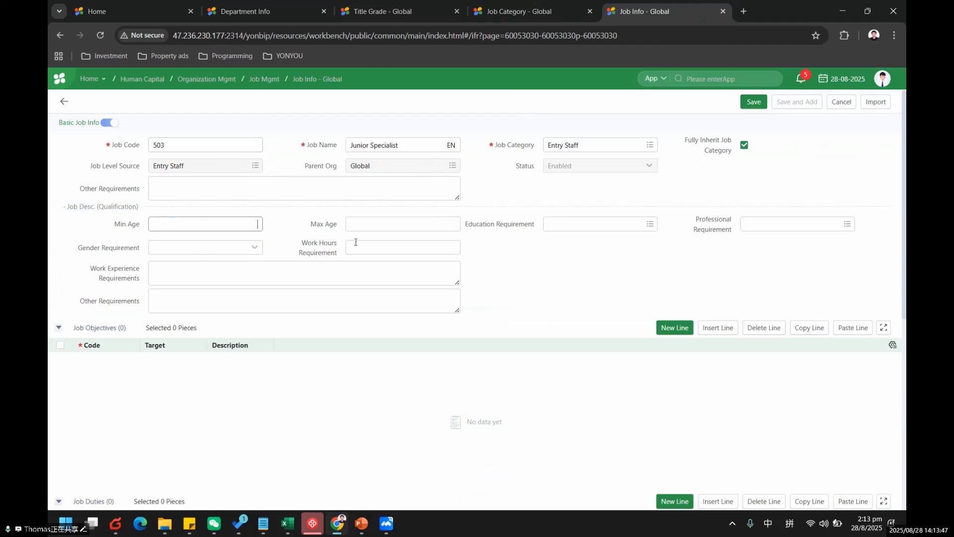
pyautogui.click(420, 226)
pyautogui.click(579, 223)
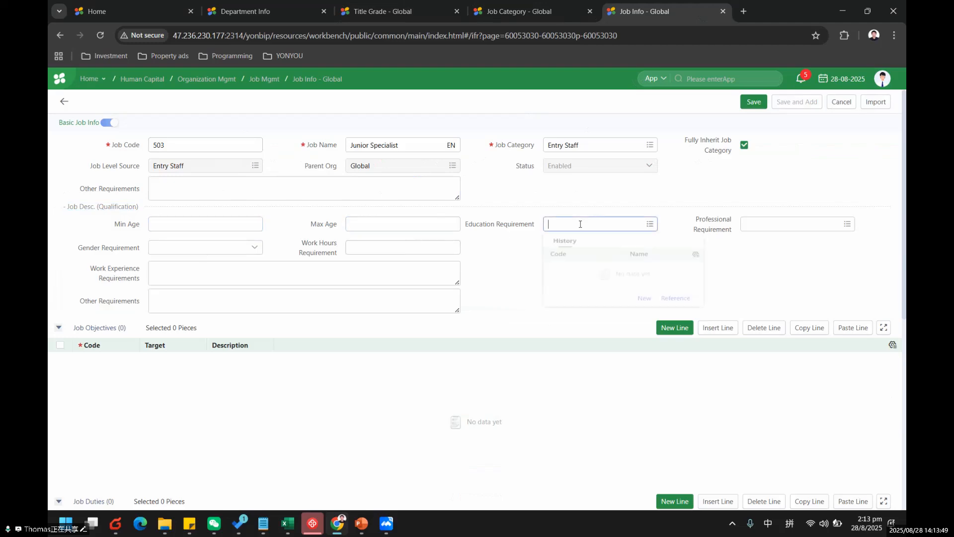
pyautogui.click(776, 224)
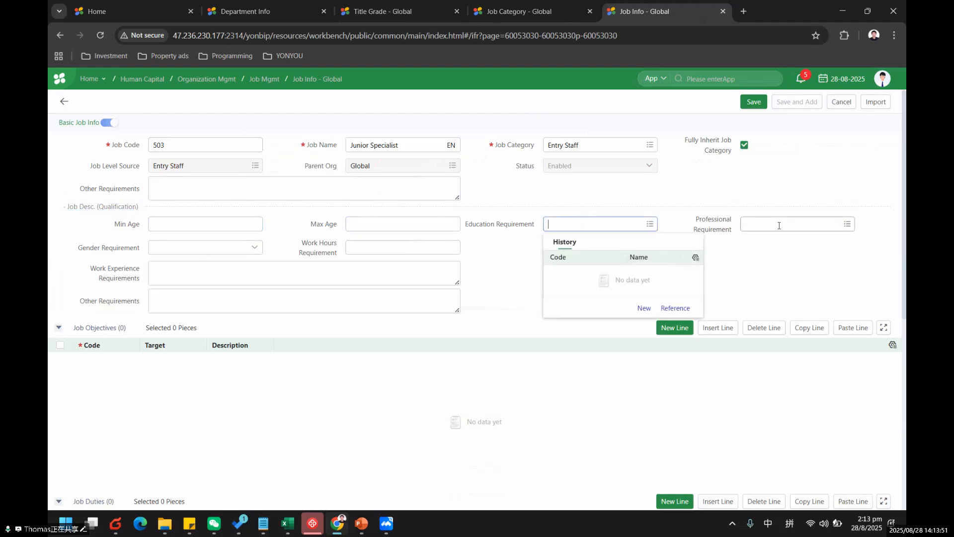
pyautogui.click(163, 267)
pyautogui.click(170, 304)
pyautogui.click(173, 184)
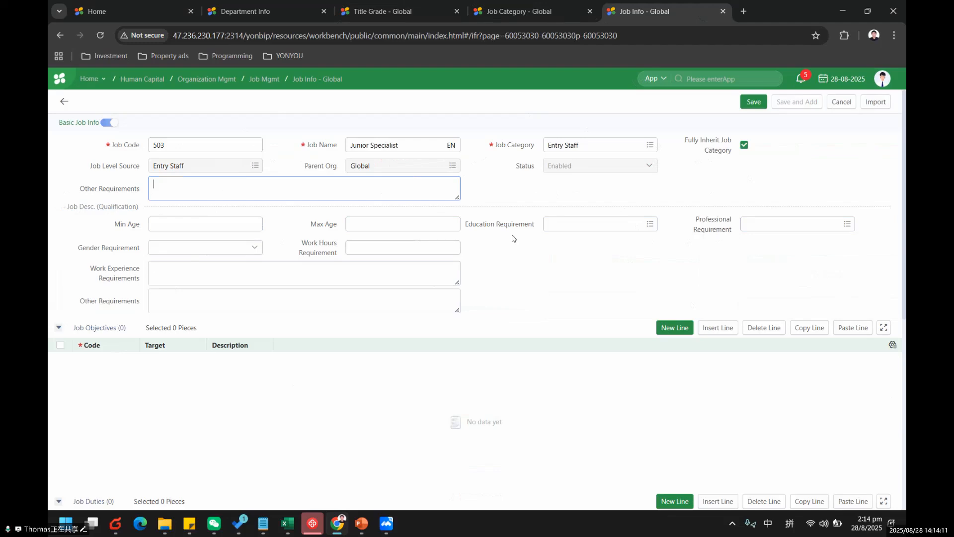
pyautogui.click(68, 109)
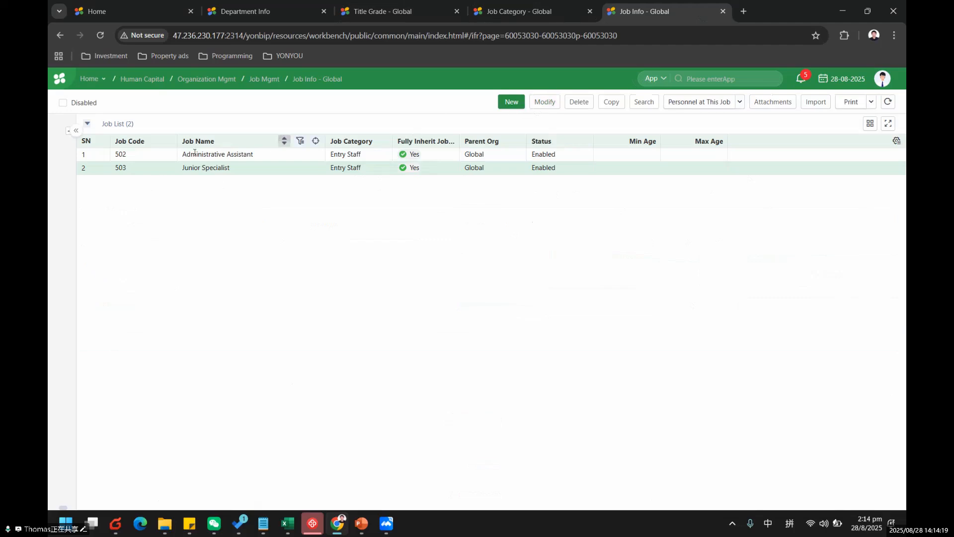
# Select the Junior Specialist row, then open Position Mgmt > Position Info - Org.
pyautogui.click(133, 170)
pyautogui.click(69, 79)
pyautogui.click(70, 79)
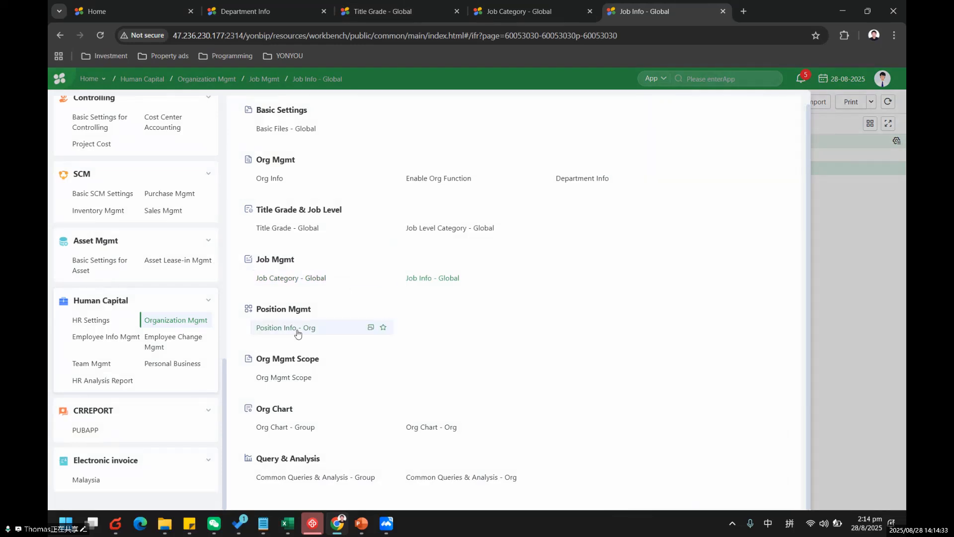
pyautogui.click(297, 328)
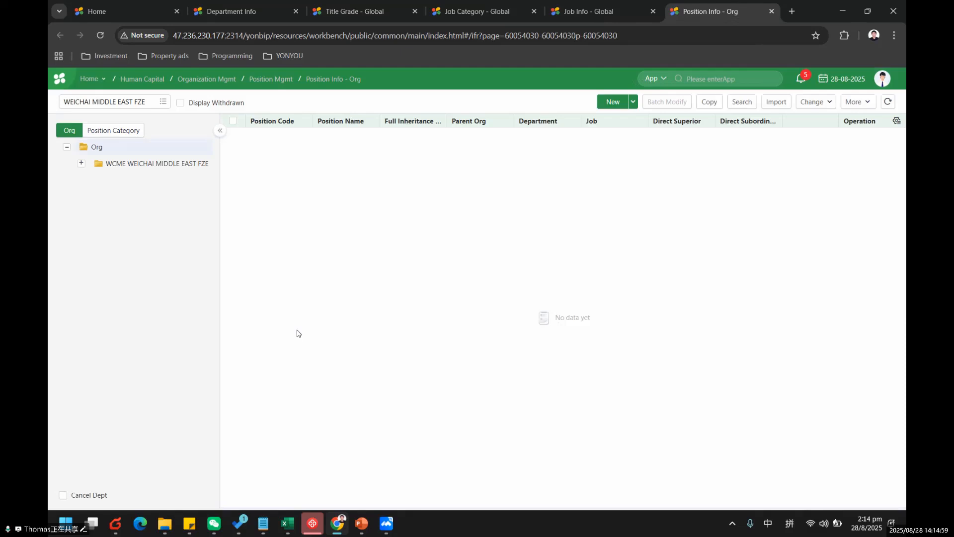
# Expand WCME and ME03 Sales & Marketing-ME, select ME0301 Sales-ME, and start a new position.
pyautogui.click(167, 169)
pyautogui.moveTo(218, 177); pyautogui.dragTo(264, 177)
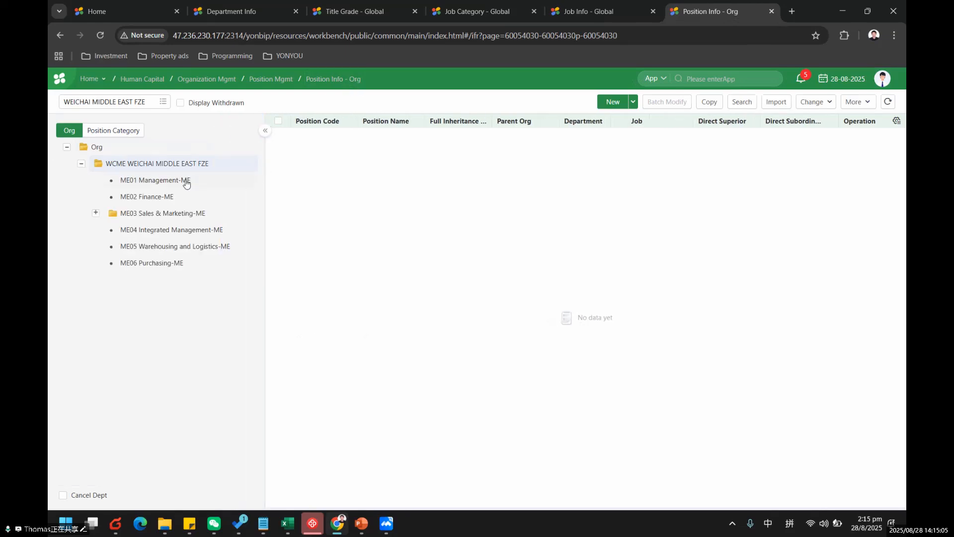
pyautogui.click(179, 189)
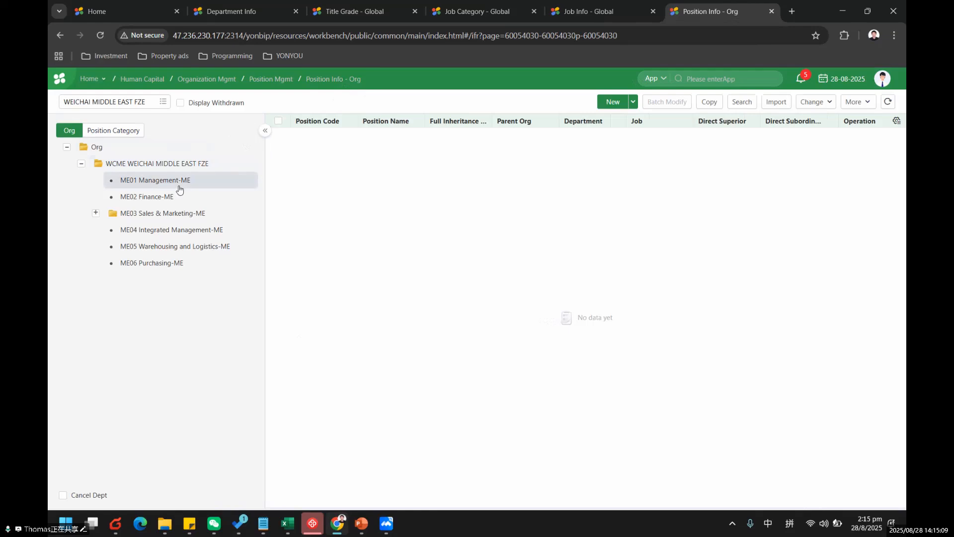
pyautogui.click(168, 265)
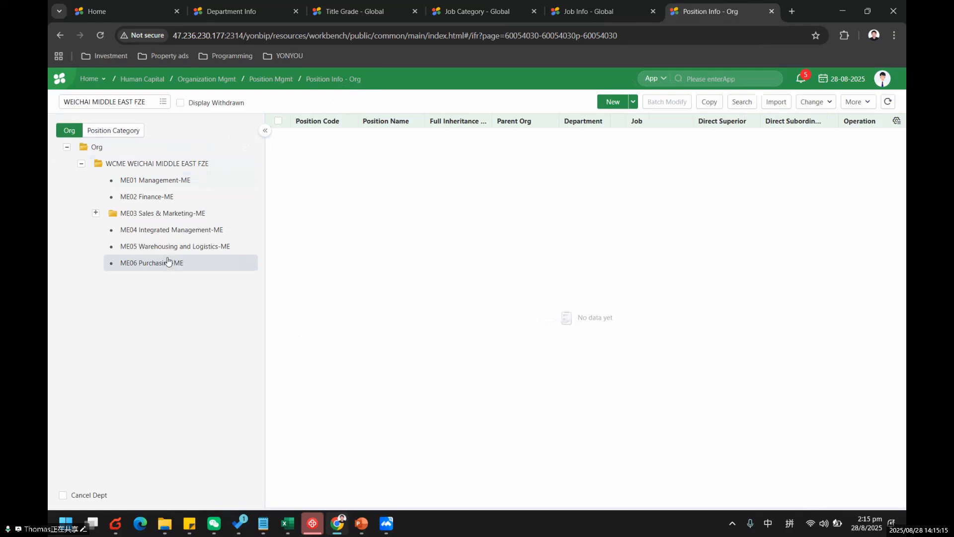
pyautogui.click(96, 213)
pyautogui.click(174, 230)
pyautogui.moveTo(619, 110)
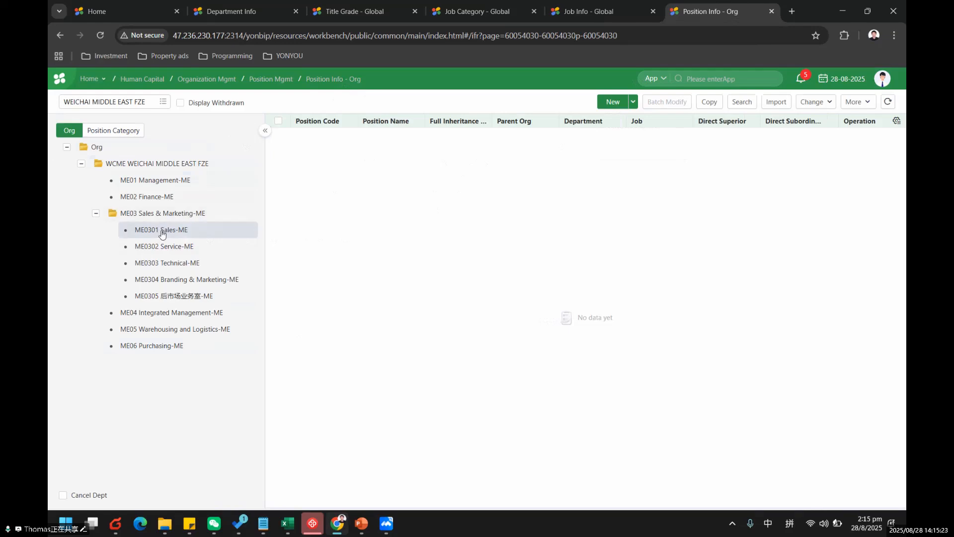
pyautogui.click(612, 106)
# Enter position code P01 and position name 'Sales Manager'.
pyautogui.click(208, 130)
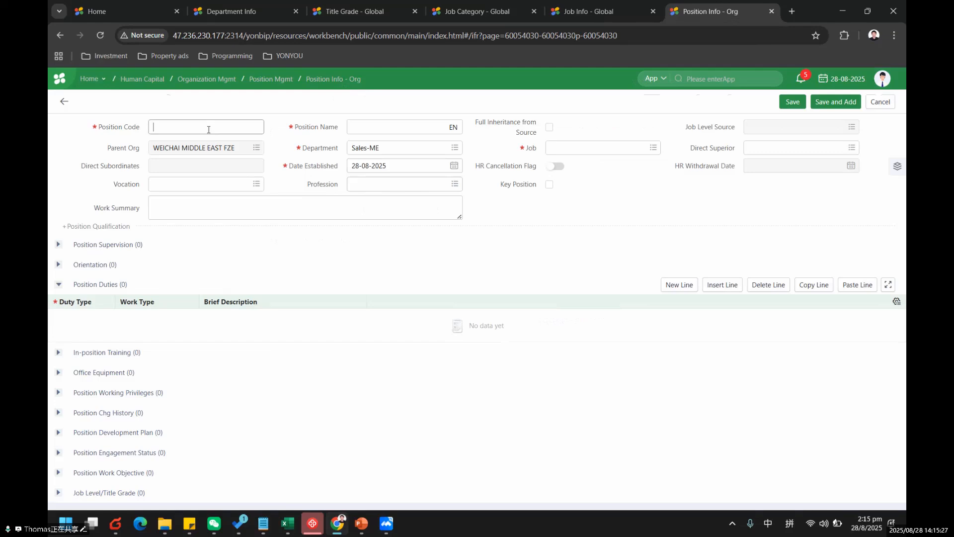
pyautogui.write('p')
pyautogui.press('capslock')
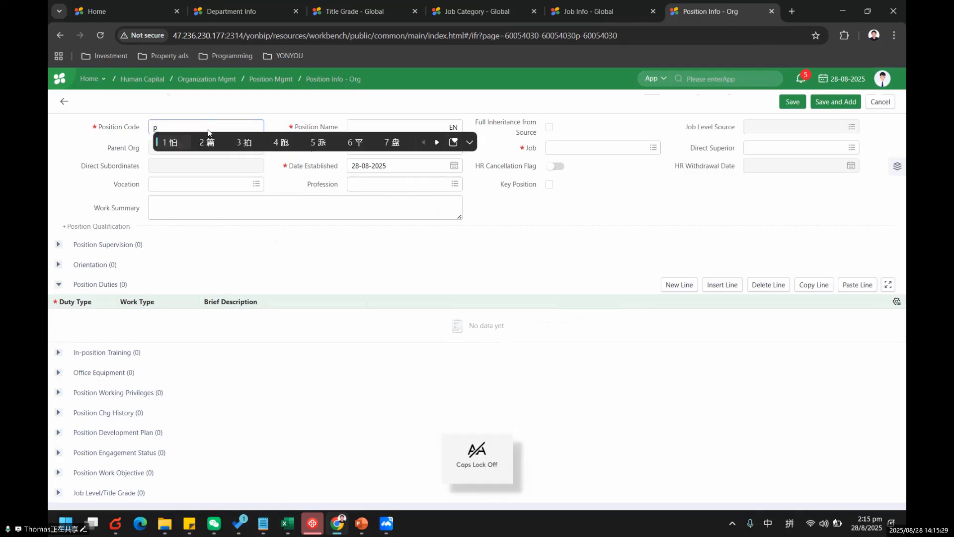
pyautogui.press('shift')
pyautogui.press('BackSpace')
pyautogui.write('P01')
pyautogui.press('Tab')
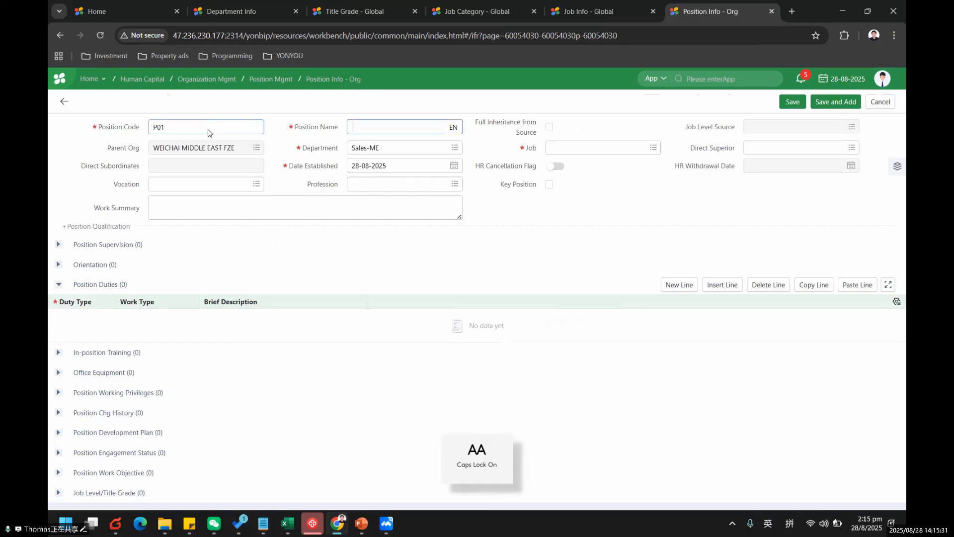
pyautogui.write('sALE')
pyautogui.press('BackSpace')
pyautogui.press('BackSpace')
pyautogui.press('BackSpace')
pyautogui.press('BackSpace')
pyautogui.write('S')
pyautogui.press('capslock')
pyautogui.write('ales Manager')
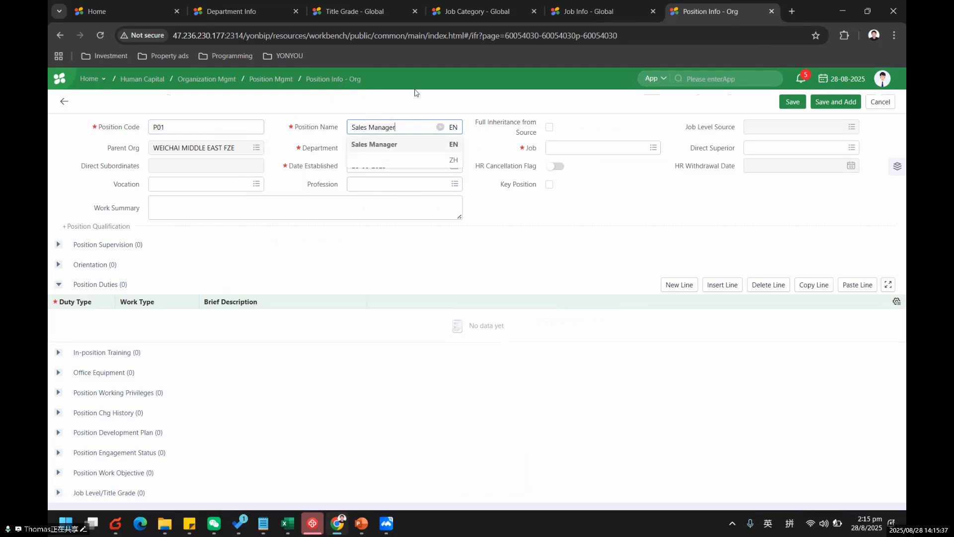
pyautogui.click(593, 203)
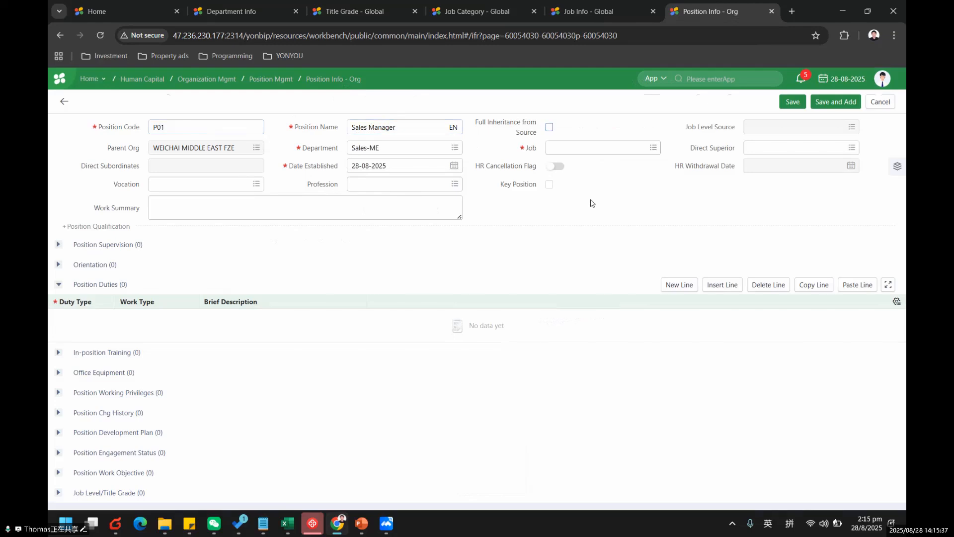
# Set the position's job to Manager (301) from the Senior Staff category.
pyautogui.click(633, 148)
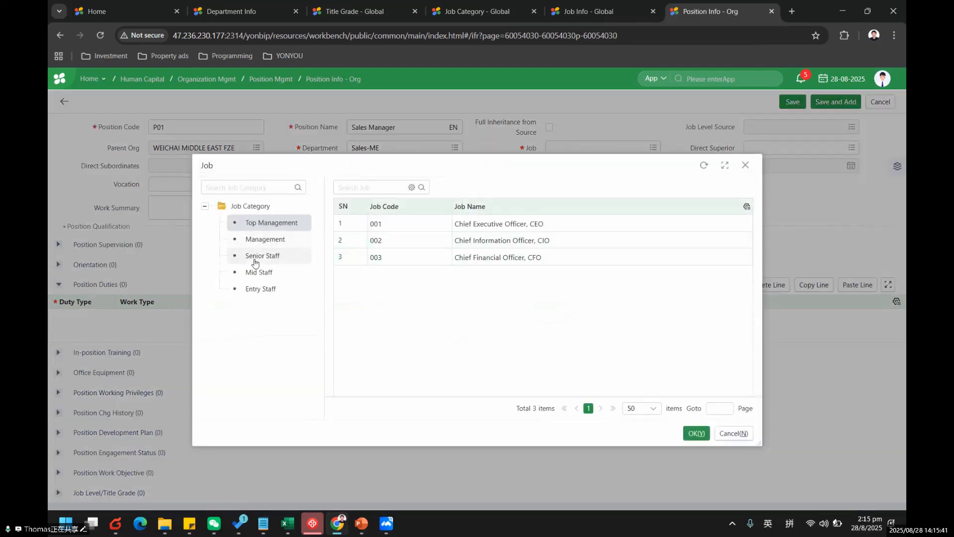
pyautogui.click(259, 259)
pyautogui.click(255, 271)
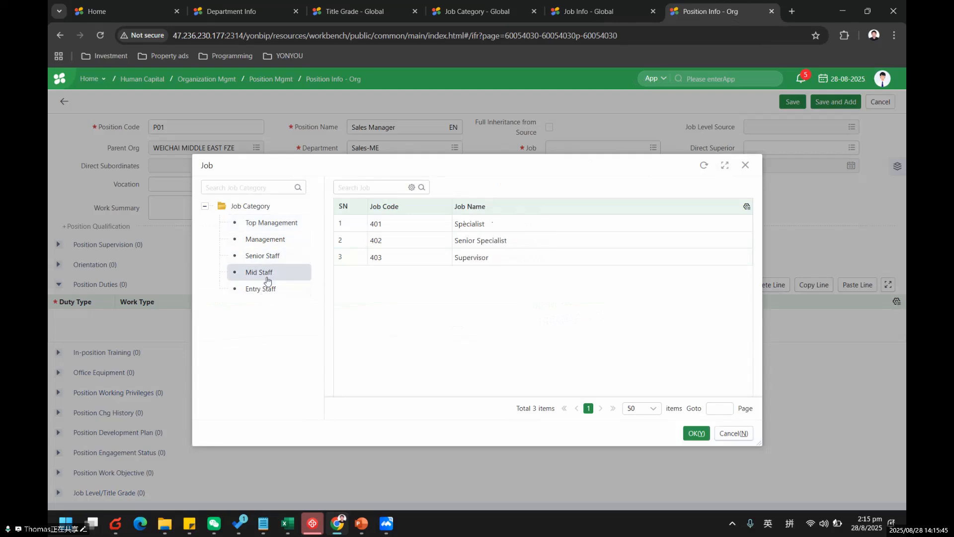
pyautogui.click(273, 263)
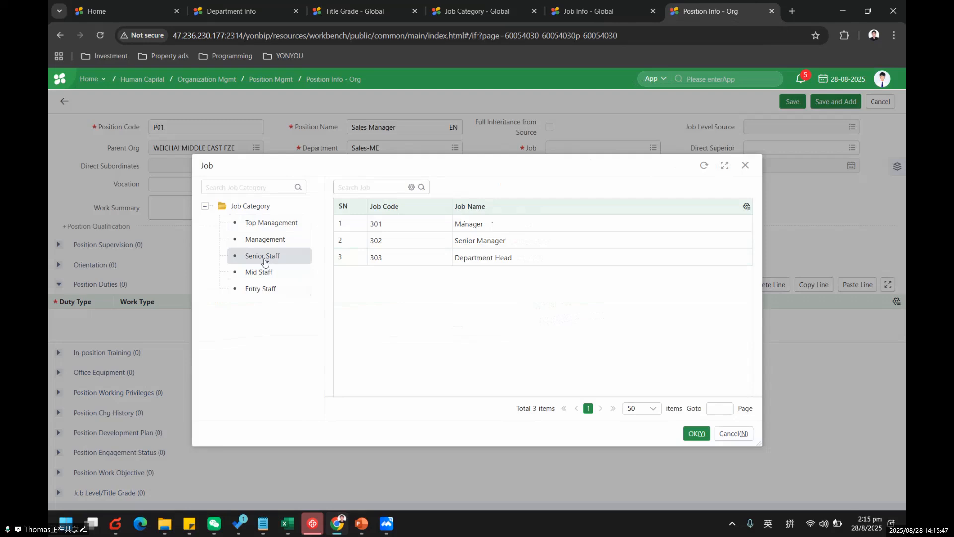
pyautogui.click(269, 243)
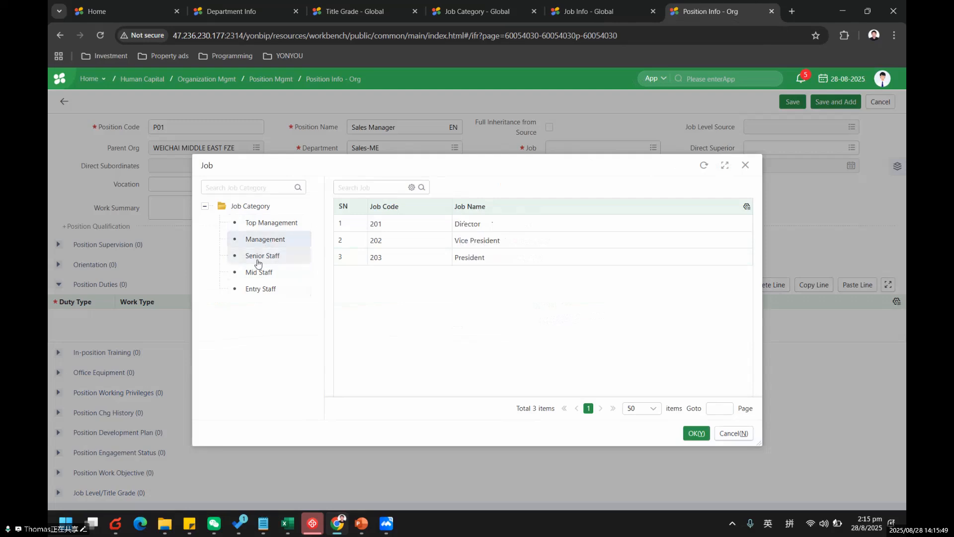
pyautogui.click(264, 259)
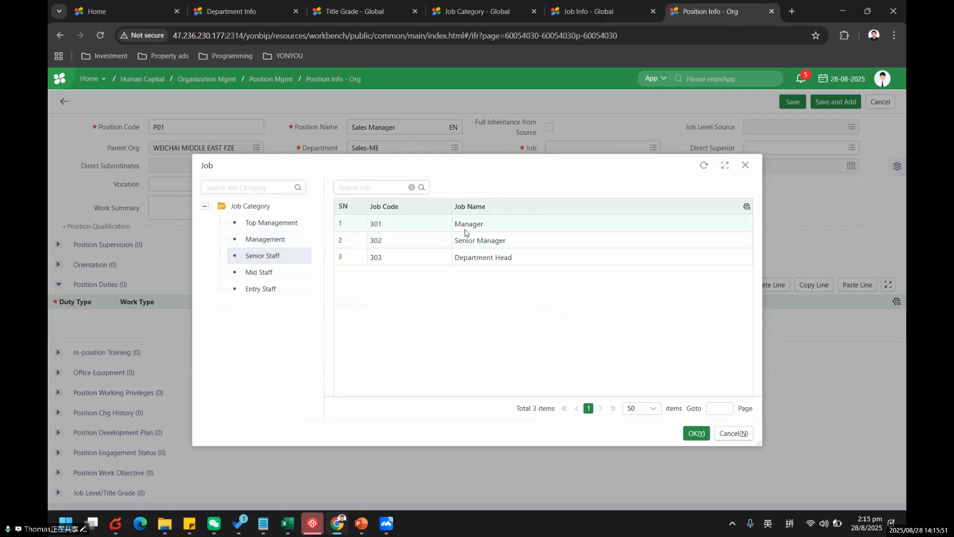
pyautogui.click(477, 227)
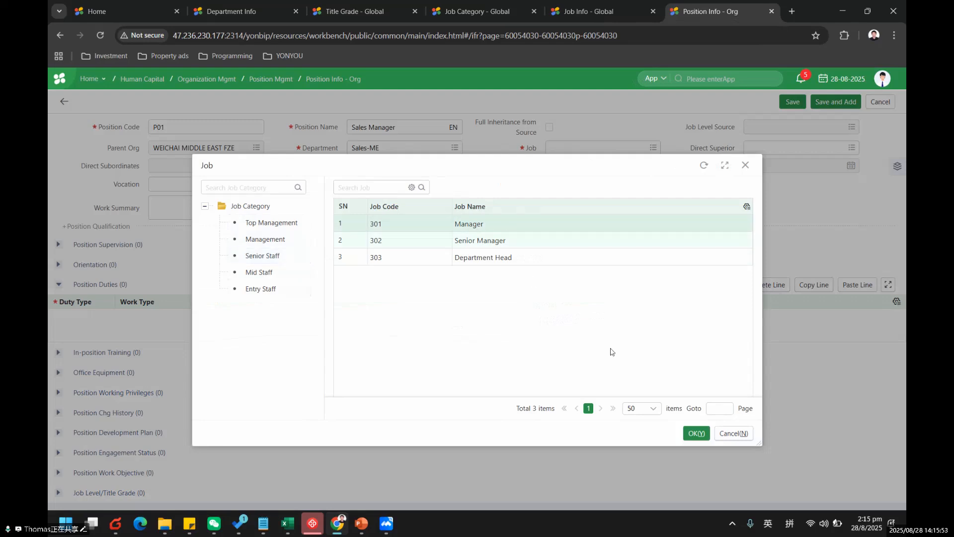
pyautogui.click(707, 434)
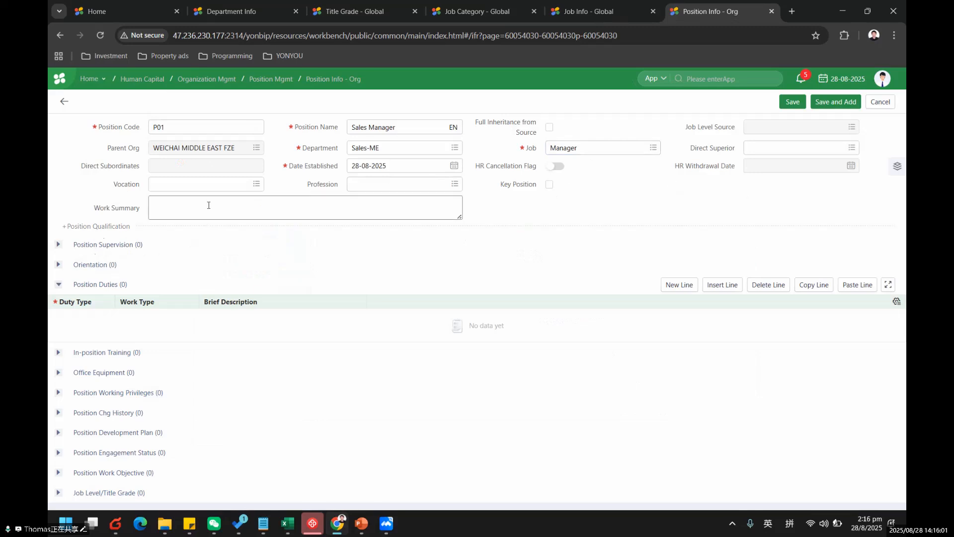
# Save the Sales Manager position, leaving the Work Summary empty.
pyautogui.click(587, 212)
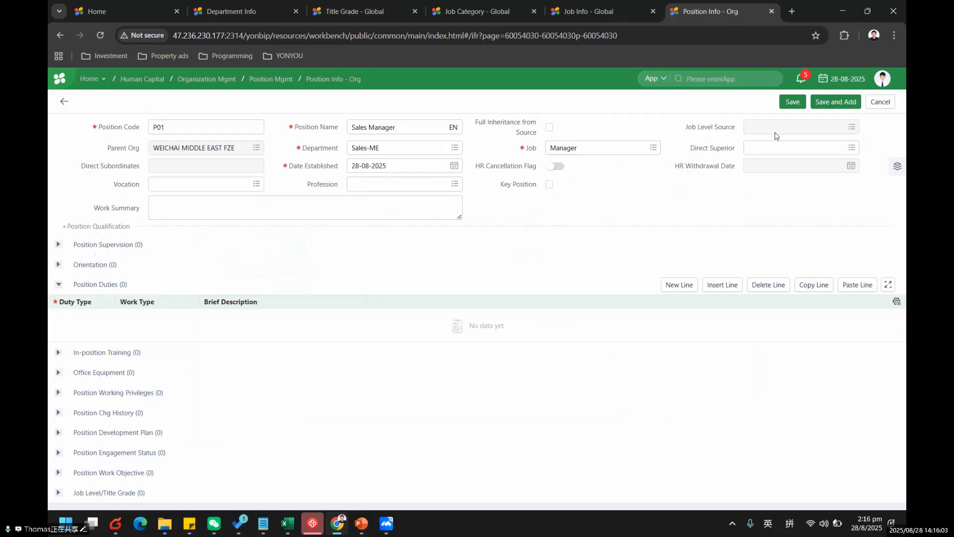
pyautogui.click(791, 102)
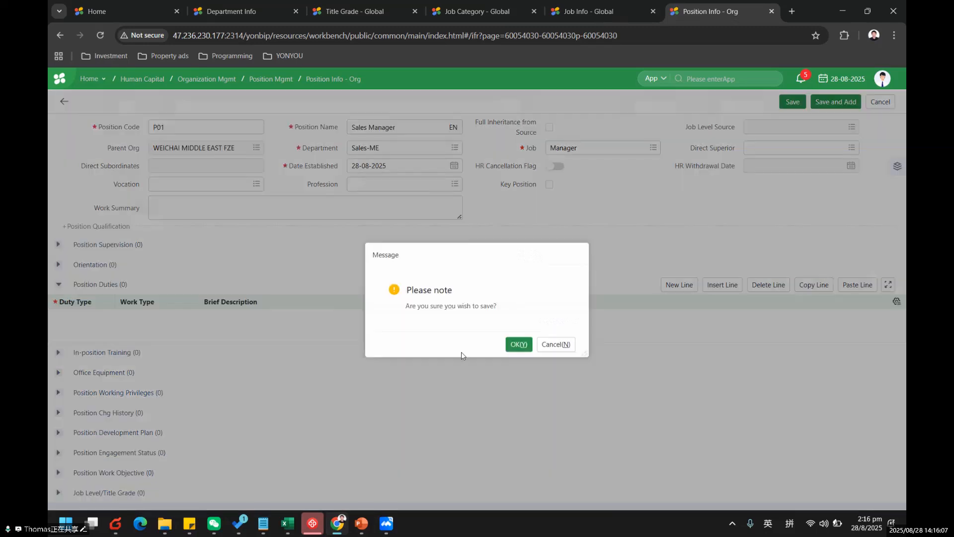
pyautogui.click(514, 344)
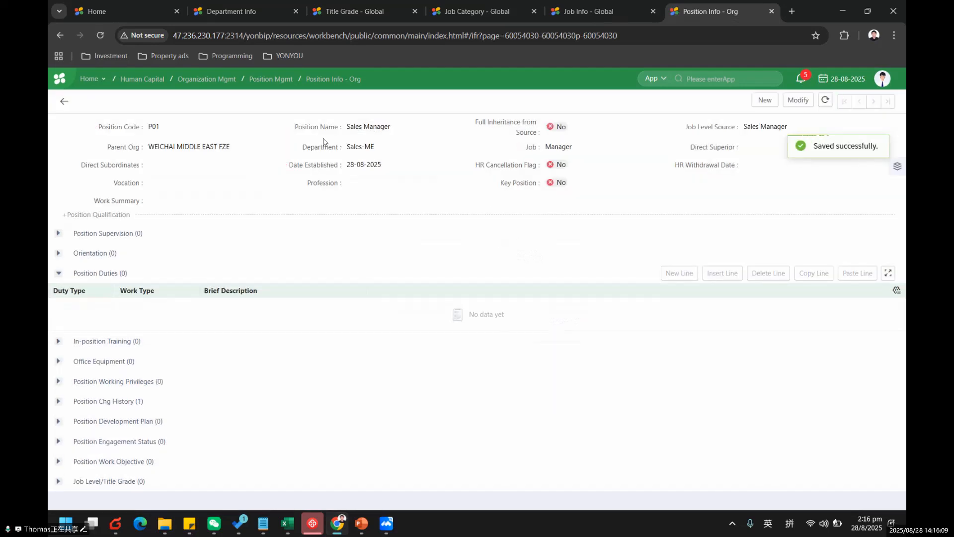
# In the Position Info list, review the Service-ME and Technical-ME positions, then bring up the app menu.
pyautogui.click(66, 103)
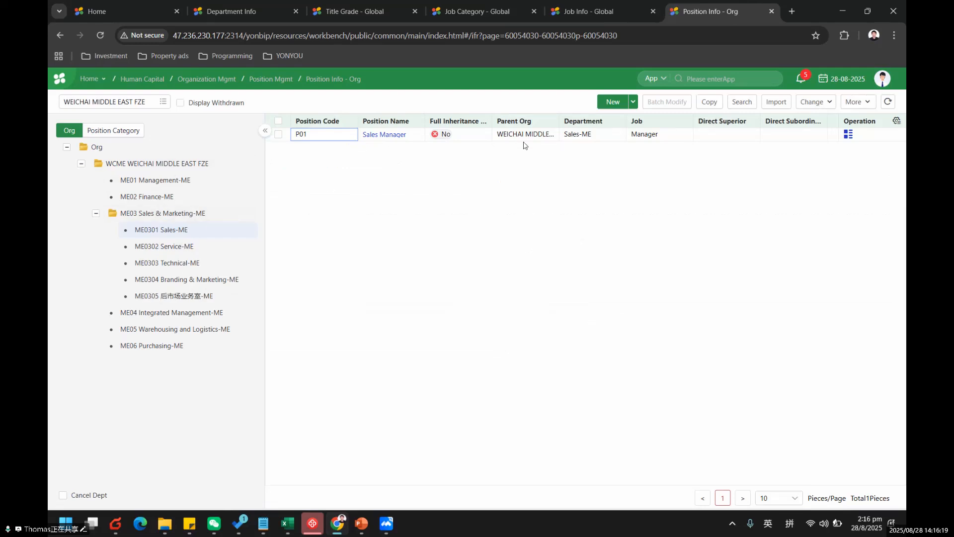
pyautogui.click(174, 253)
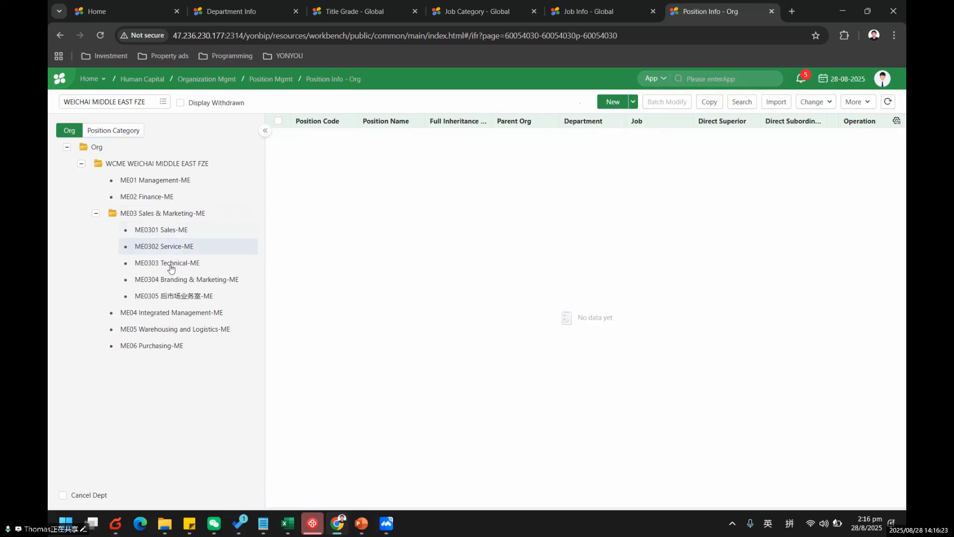
pyautogui.click(171, 269)
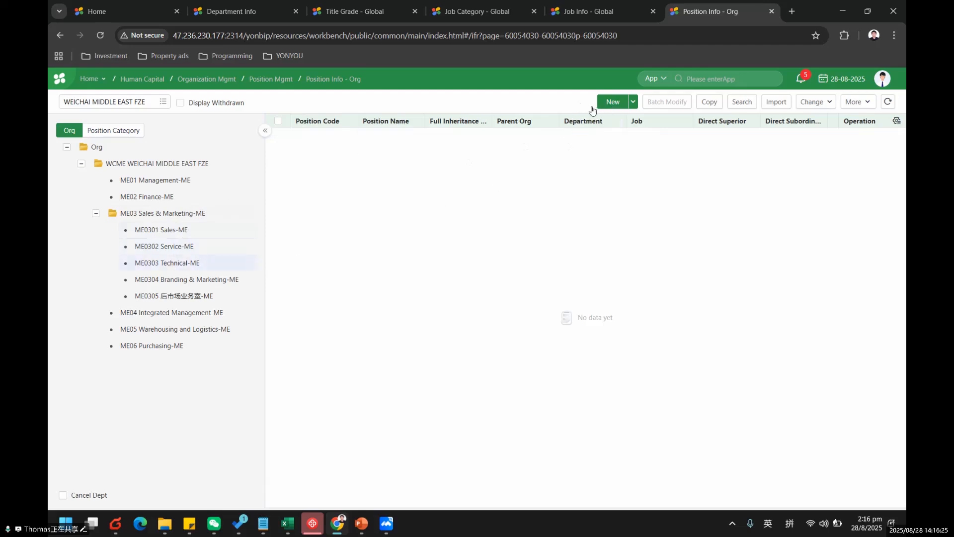
pyautogui.click(160, 251)
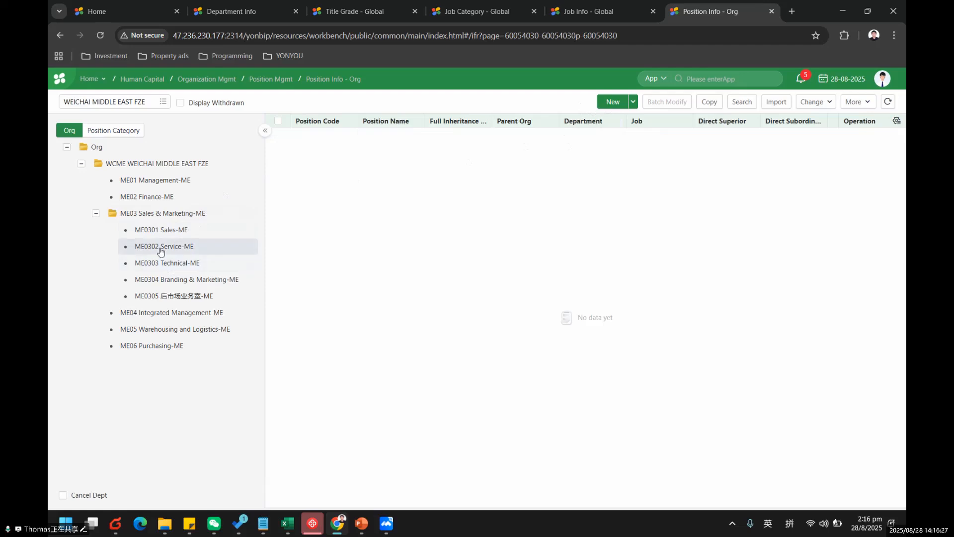
pyautogui.click(68, 78)
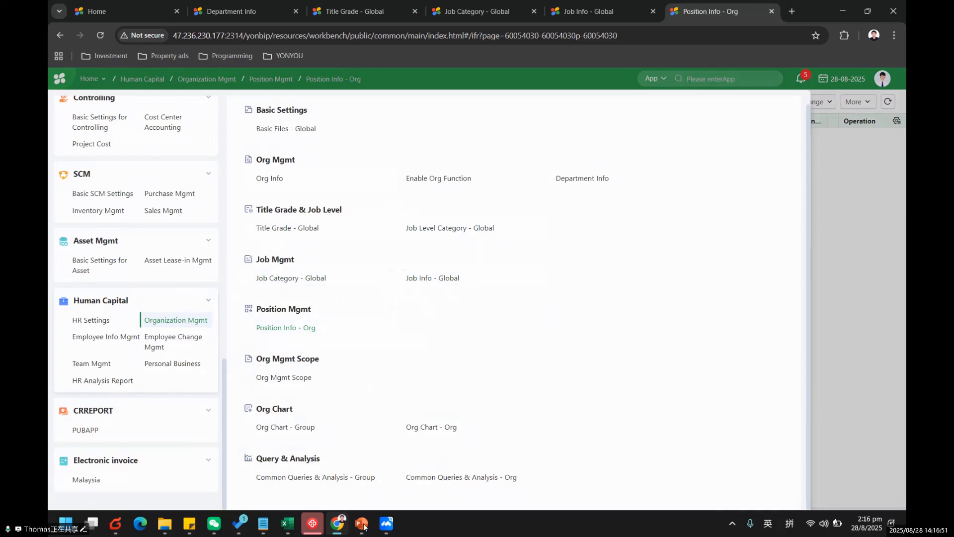
# Advance the slide show to the Position and Org Chart slides, then return to Chrome.
pyautogui.moveTo(363, 525)
pyautogui.click(399, 470)
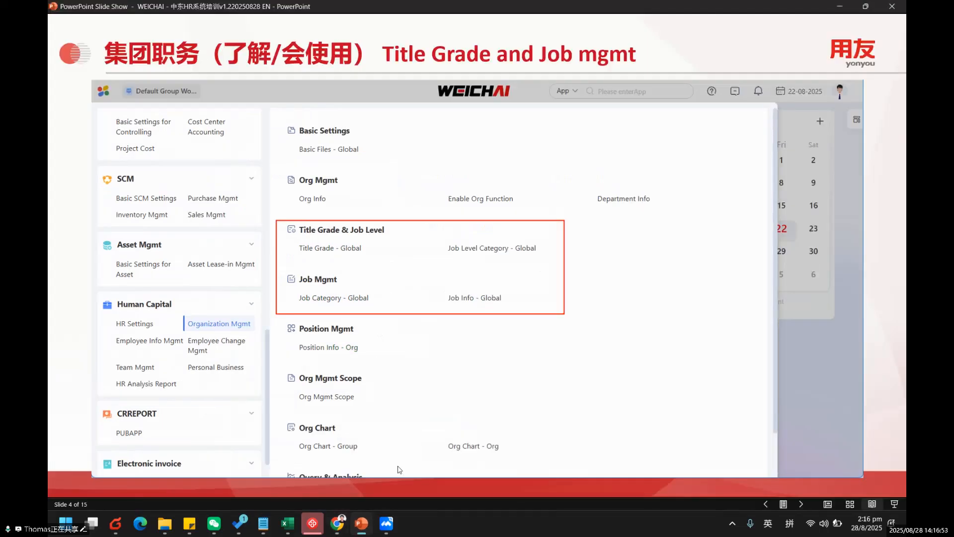
pyautogui.click(498, 161)
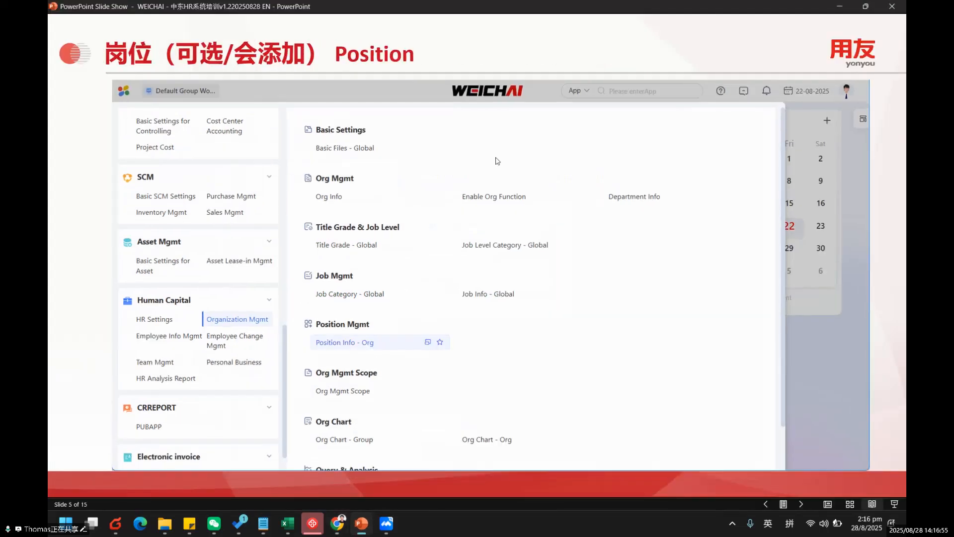
pyautogui.click(498, 161)
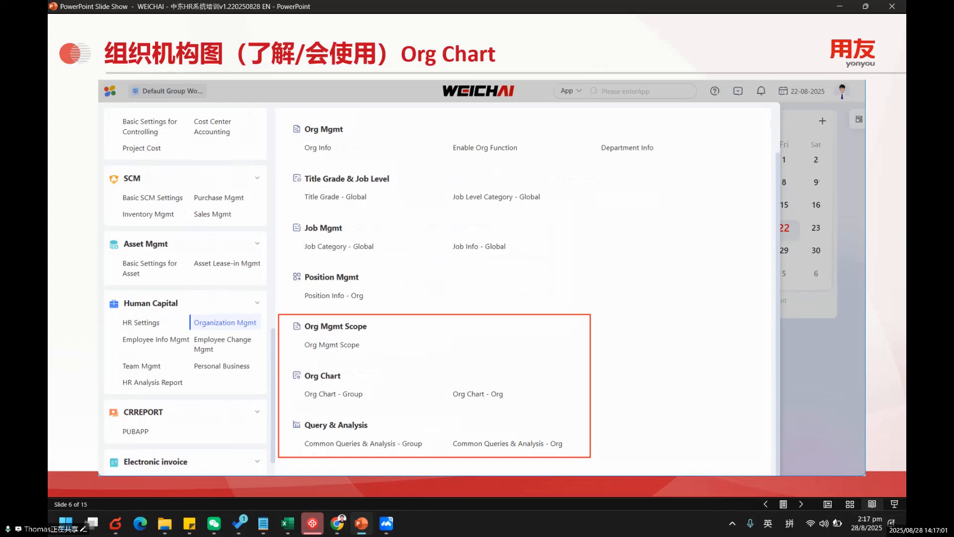
pyautogui.click(341, 530)
pyautogui.moveTo(532, 440); pyautogui.dragTo(714, 443)
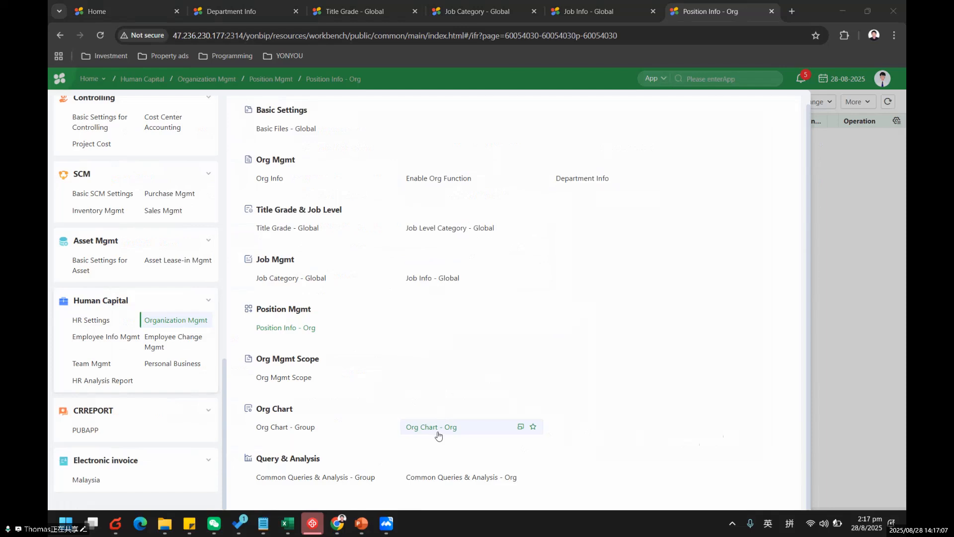
# Open Org Chart - Org from the app menu's Org Chart section in a new tab.
pyautogui.click(439, 436)
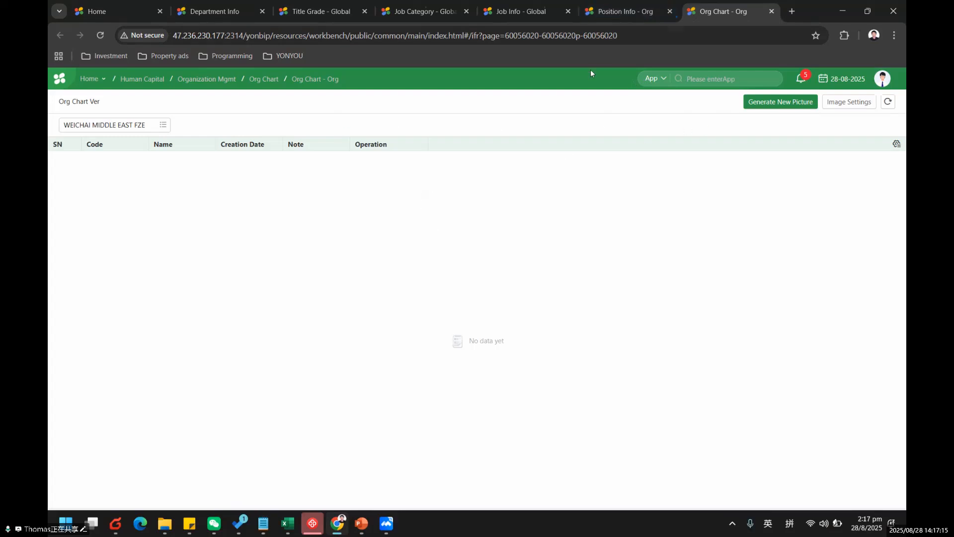
pyautogui.click(60, 80)
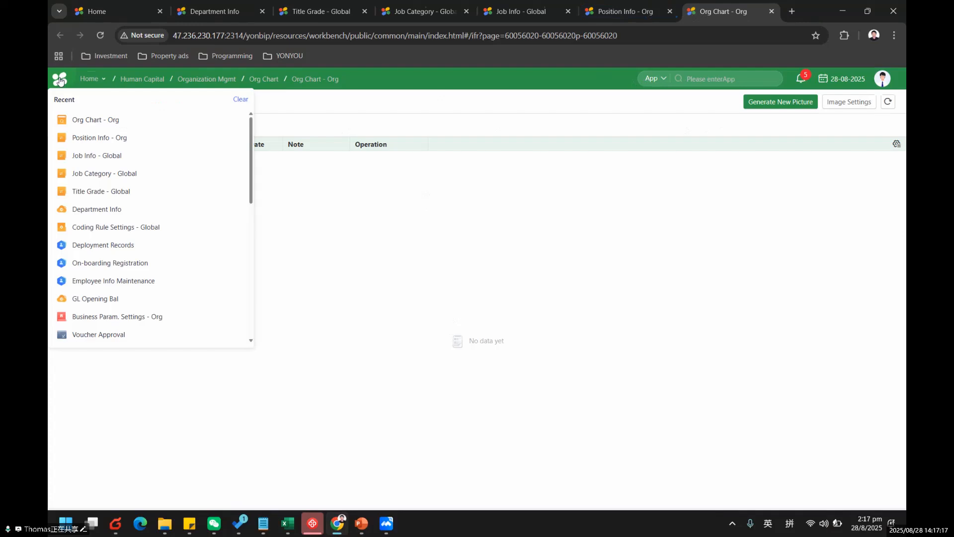
pyautogui.click(61, 81)
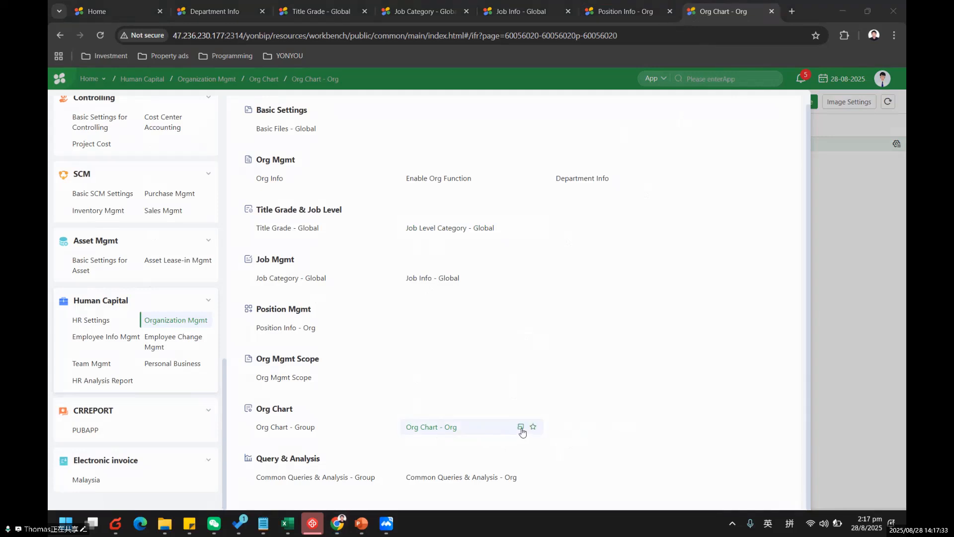
pyautogui.click(520, 429)
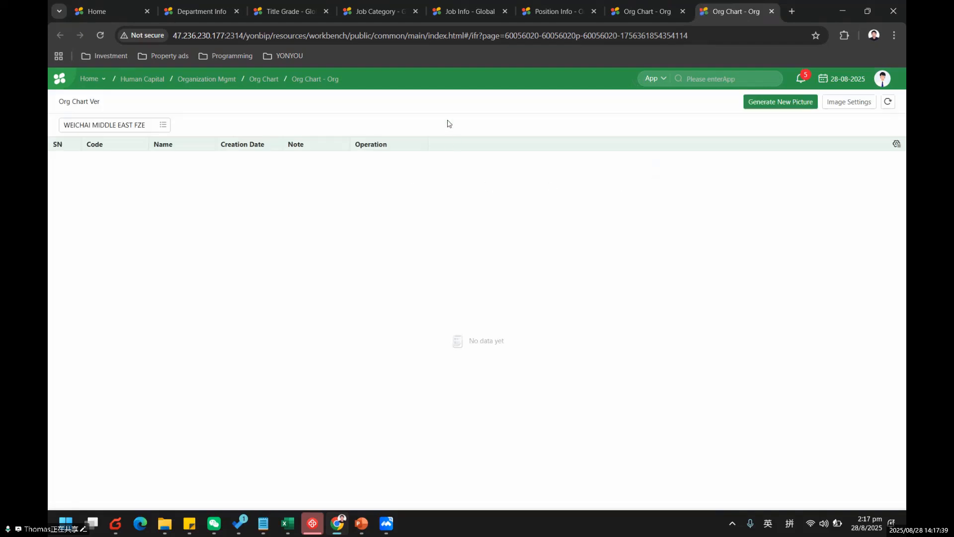
# Start a new org chart picture rooted at WEICHAI MIDDLE EAST FZE.
pyautogui.click(778, 104)
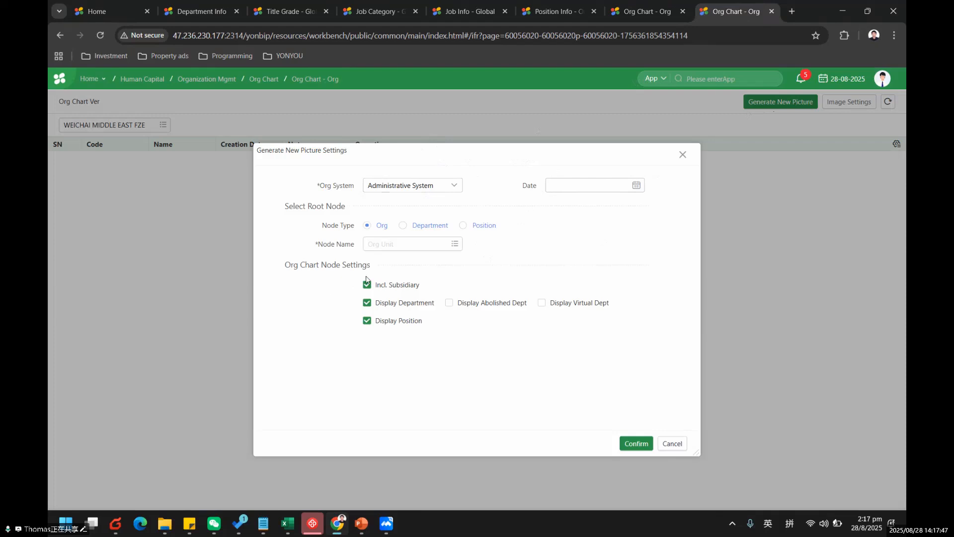
pyautogui.click(388, 245)
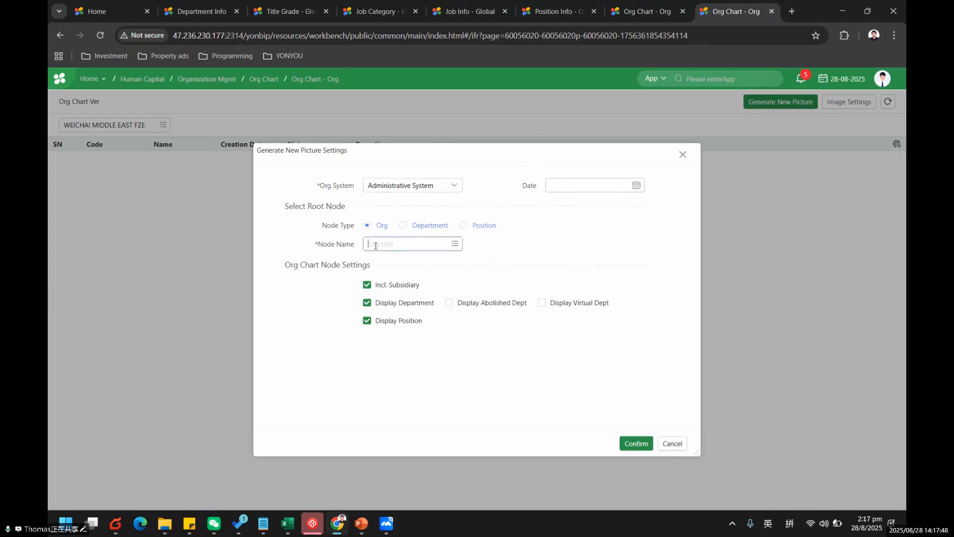
pyautogui.click(453, 246)
pyautogui.click(395, 228)
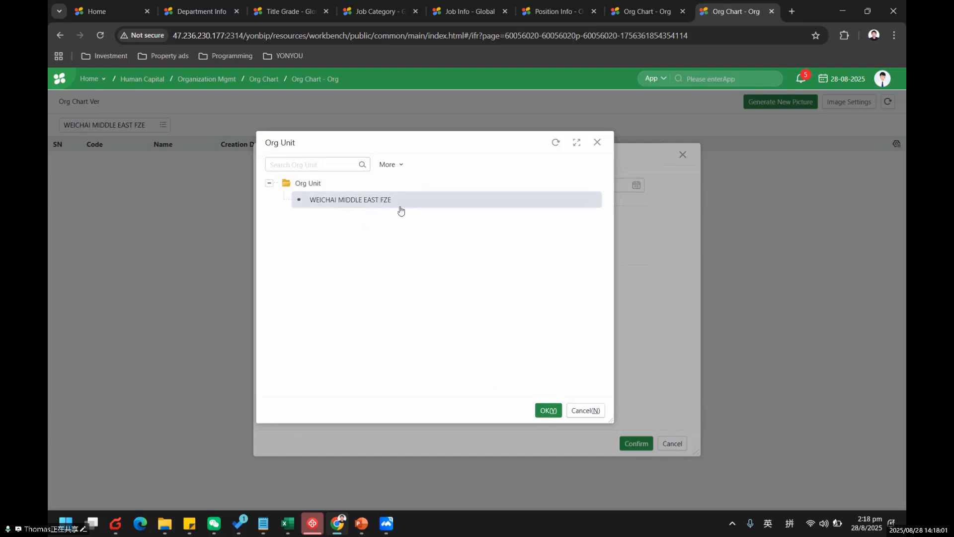
pyautogui.click(549, 410)
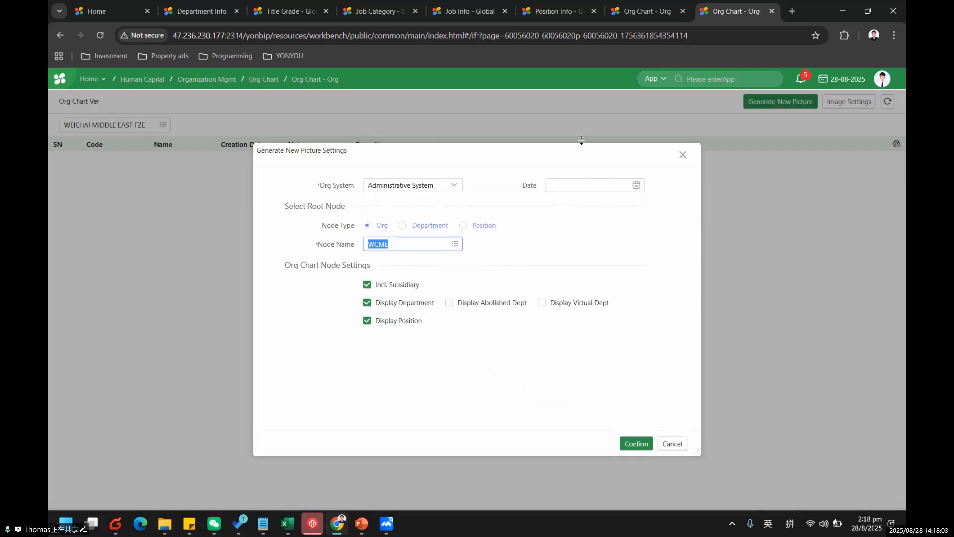
pyautogui.moveTo(566, 151); pyautogui.dragTo(448, 115)
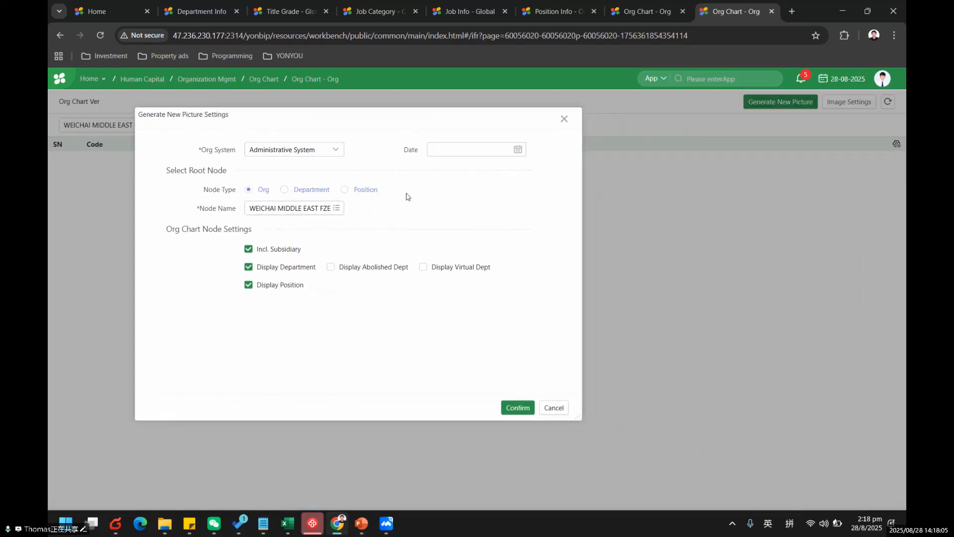
# Confirm image settings of 5000 max nodes, 5 expansion levels and horizontal direction.
pyautogui.click(514, 409)
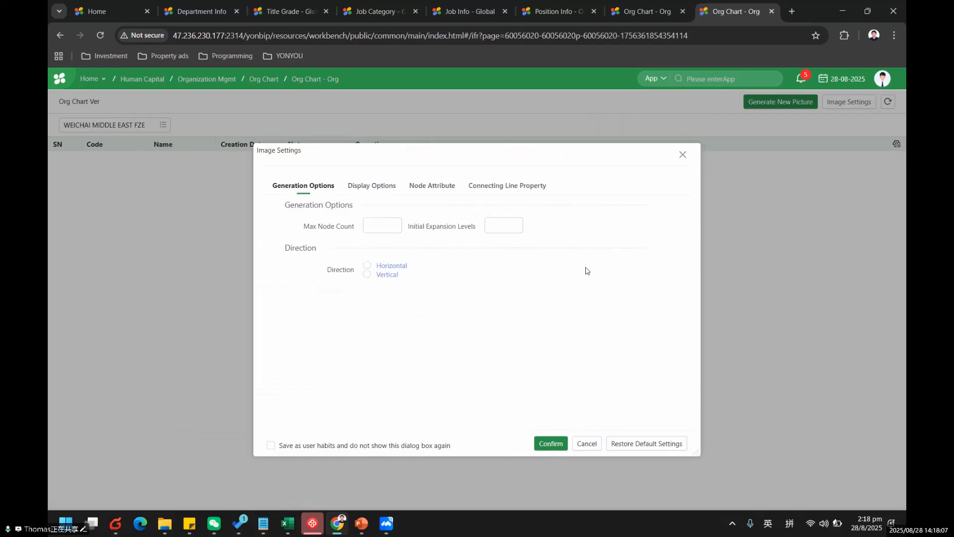
pyautogui.moveTo(566, 157); pyautogui.dragTo(439, 117)
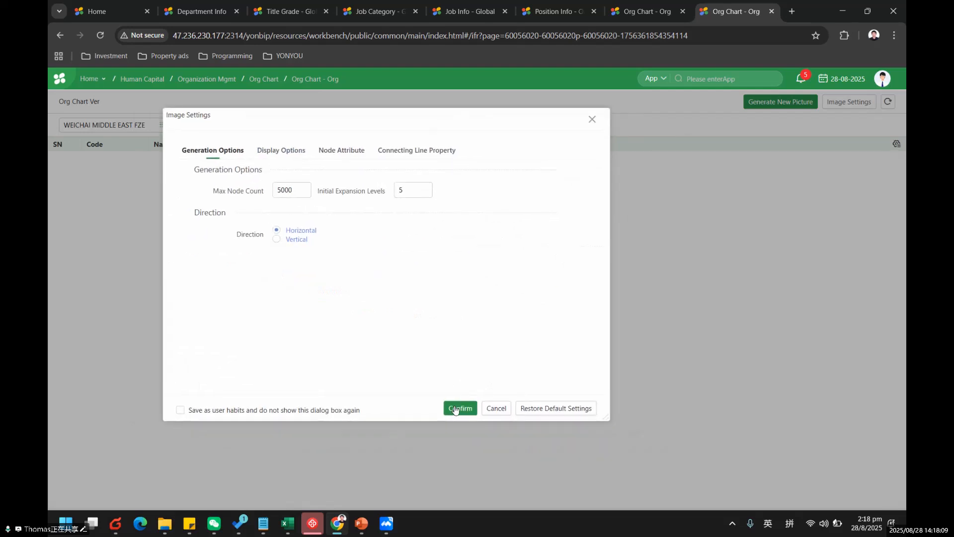
pyautogui.click(458, 407)
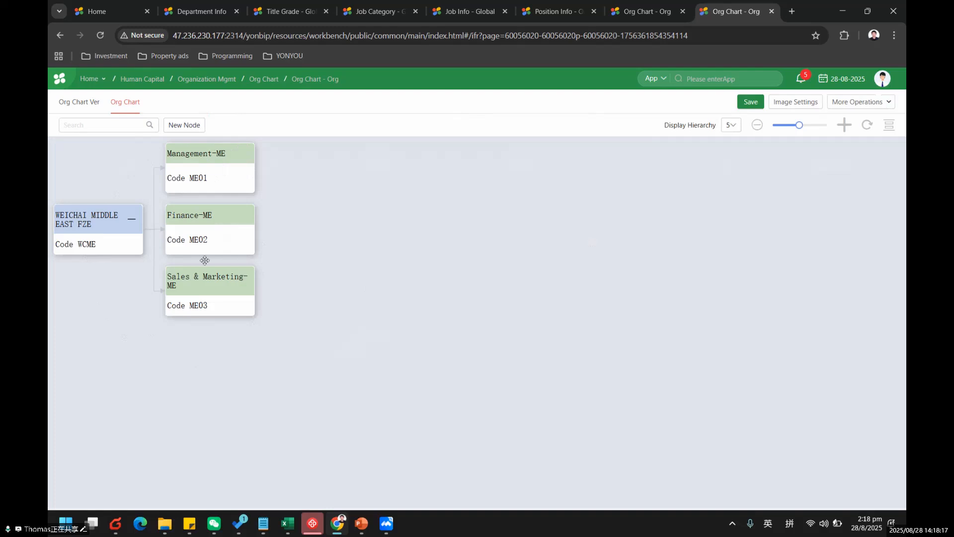
# Show 9 hierarchy levels and redraw the chart vertically with 9 initial expansion levels.
pyautogui.click(733, 126)
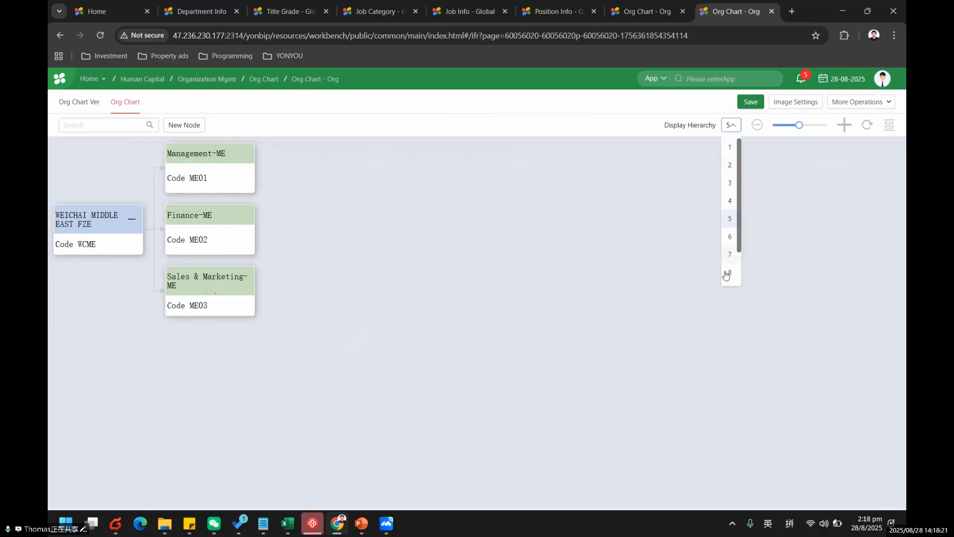
pyautogui.scroll(-2, 732, 243)
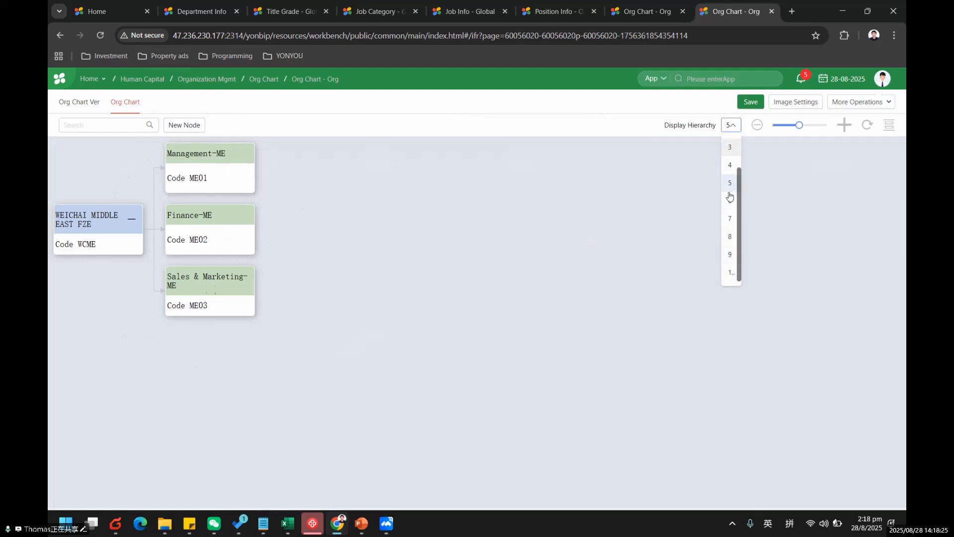
pyautogui.click(729, 254)
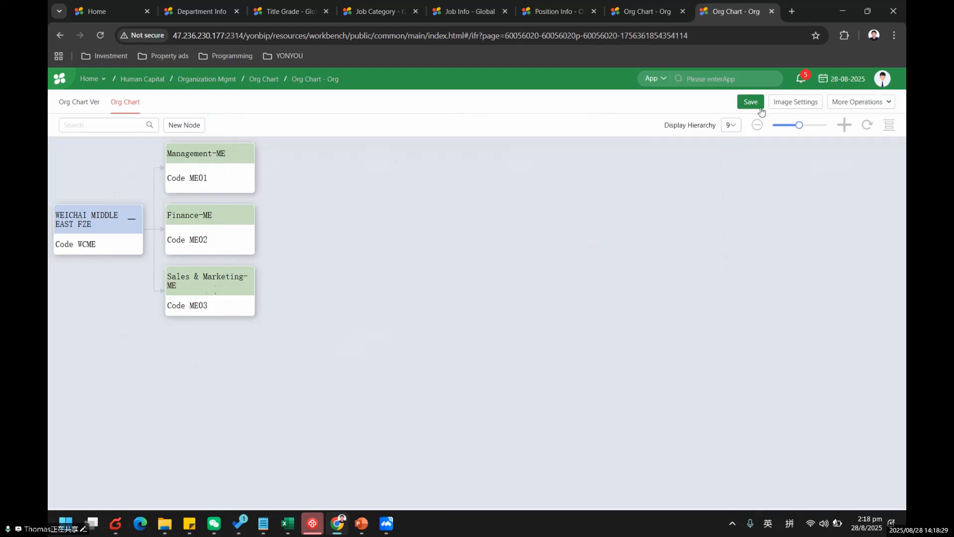
pyautogui.click(789, 108)
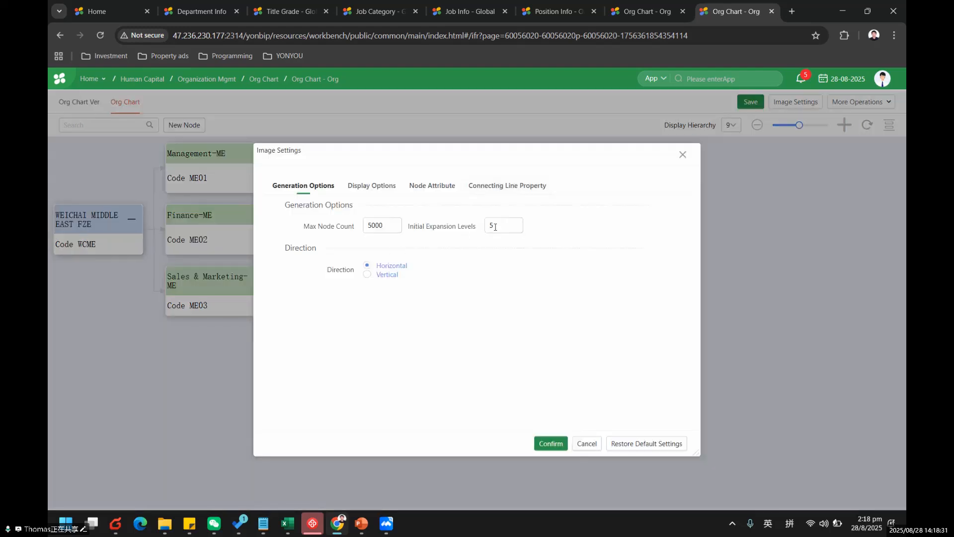
pyautogui.click(495, 227)
pyautogui.click(392, 275)
pyautogui.click(550, 443)
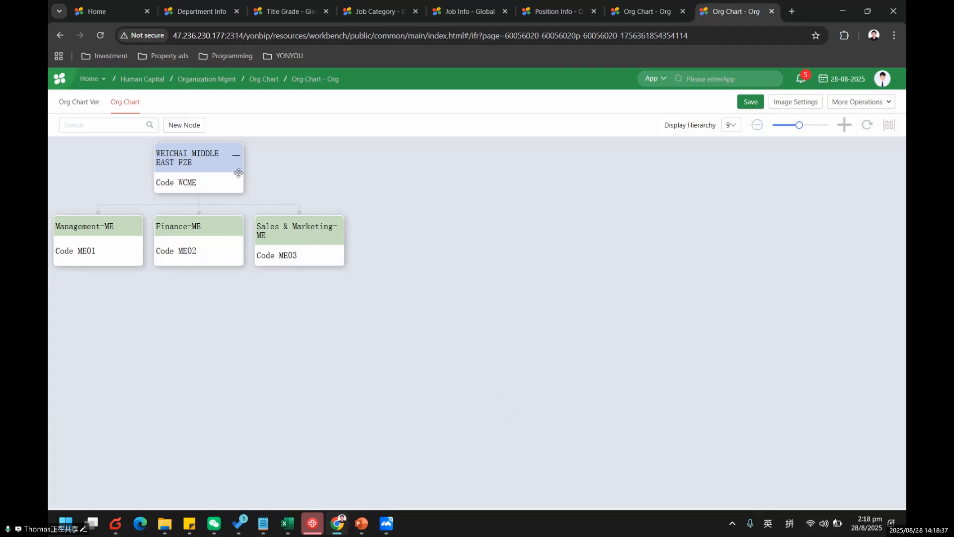
# Switch the org chart back to horizontal layout after reviewing node and line settings.
pyautogui.click(792, 103)
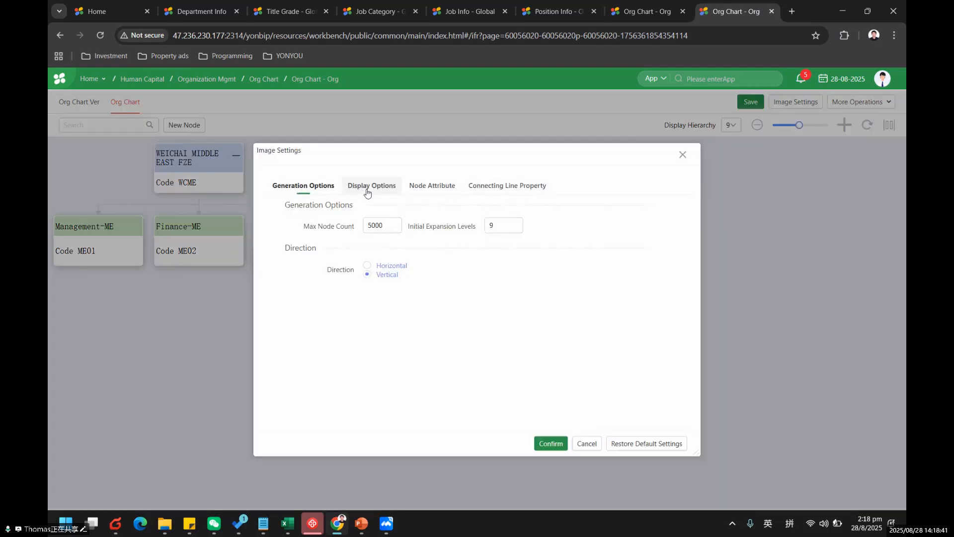
pyautogui.click(363, 193)
pyautogui.click(444, 191)
pyautogui.click(497, 187)
pyautogui.click(302, 186)
pyautogui.click(367, 265)
pyautogui.click(551, 443)
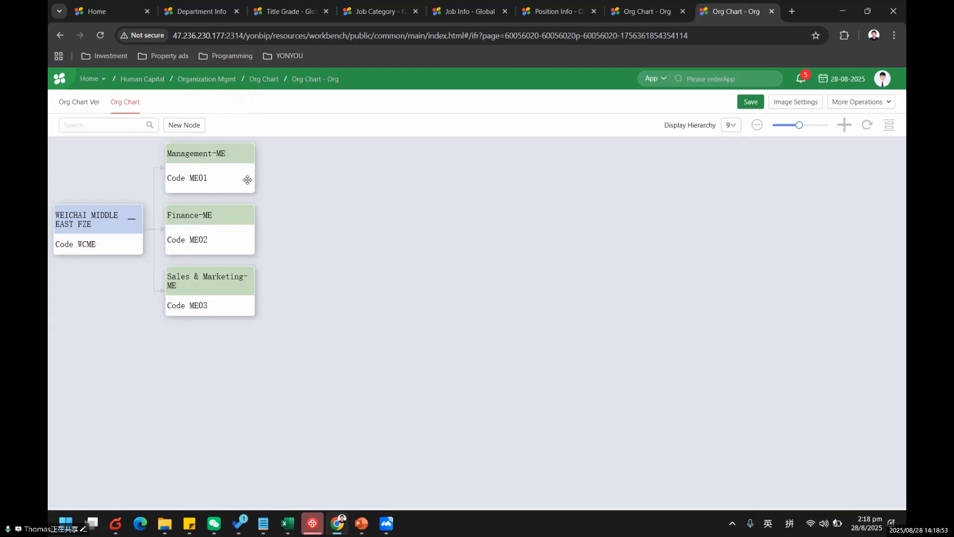
# Review the image settings tabs once more and close the dialog unchanged.
pyautogui.click(784, 103)
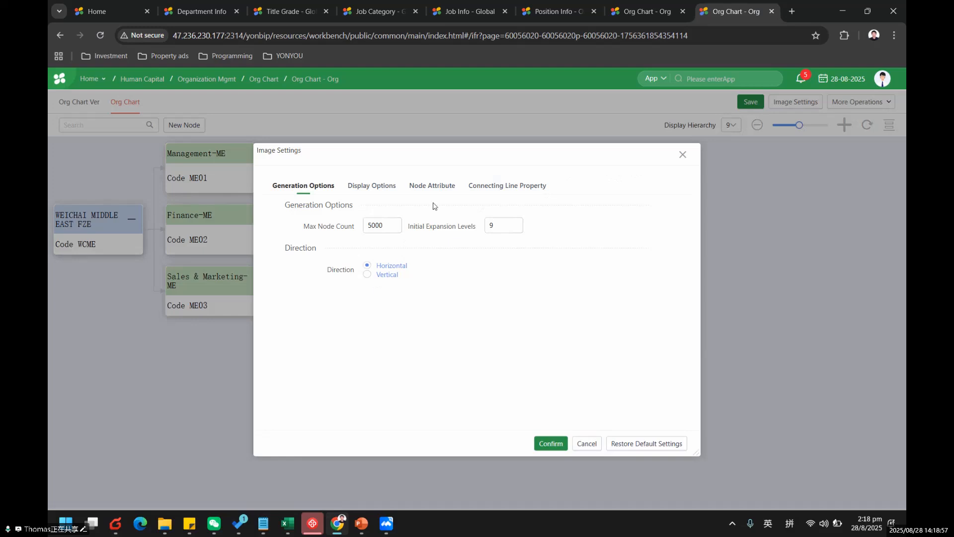
pyautogui.click(494, 186)
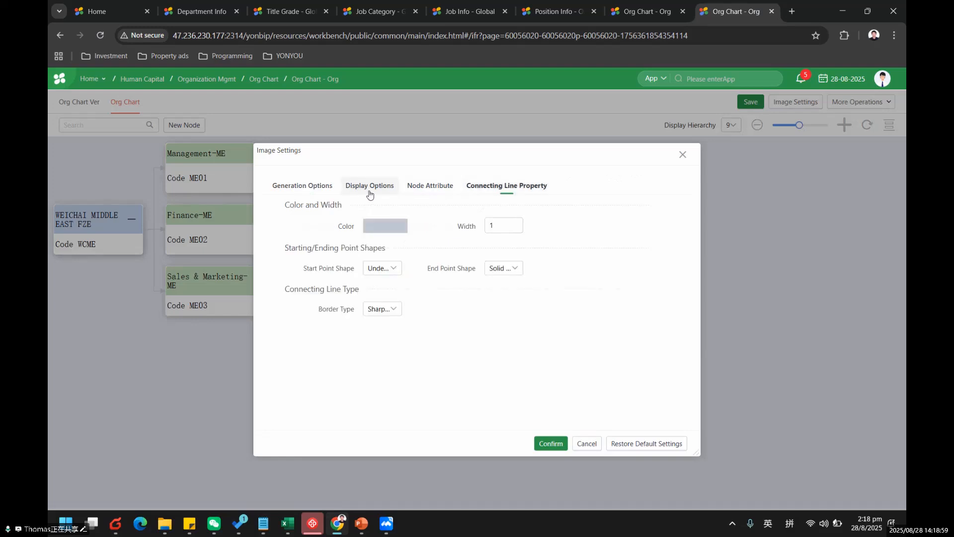
pyautogui.click(367, 193)
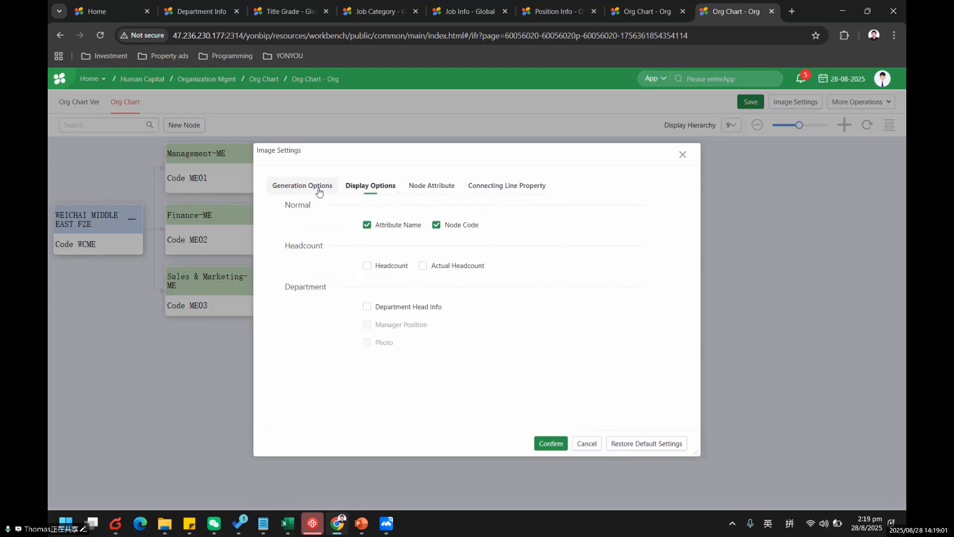
pyautogui.click(319, 191)
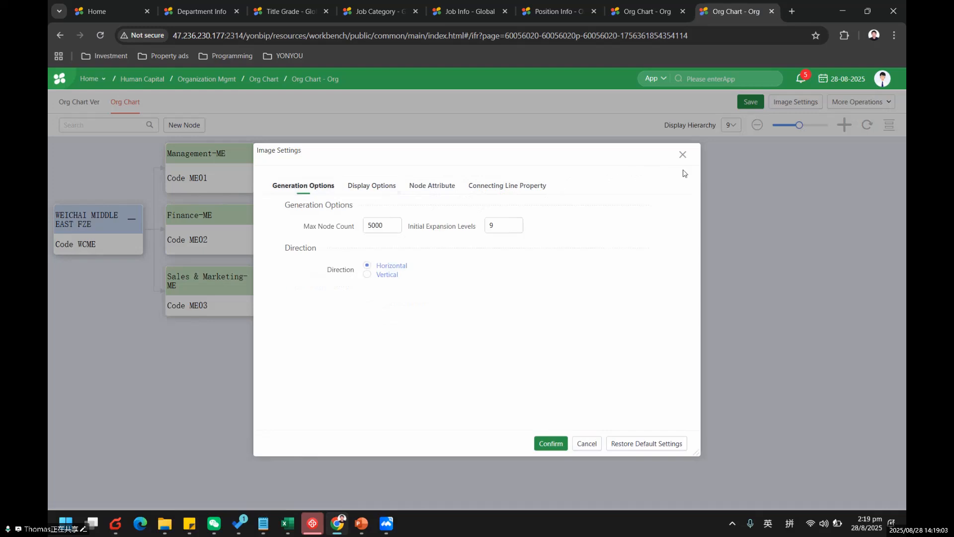
pyautogui.click(682, 154)
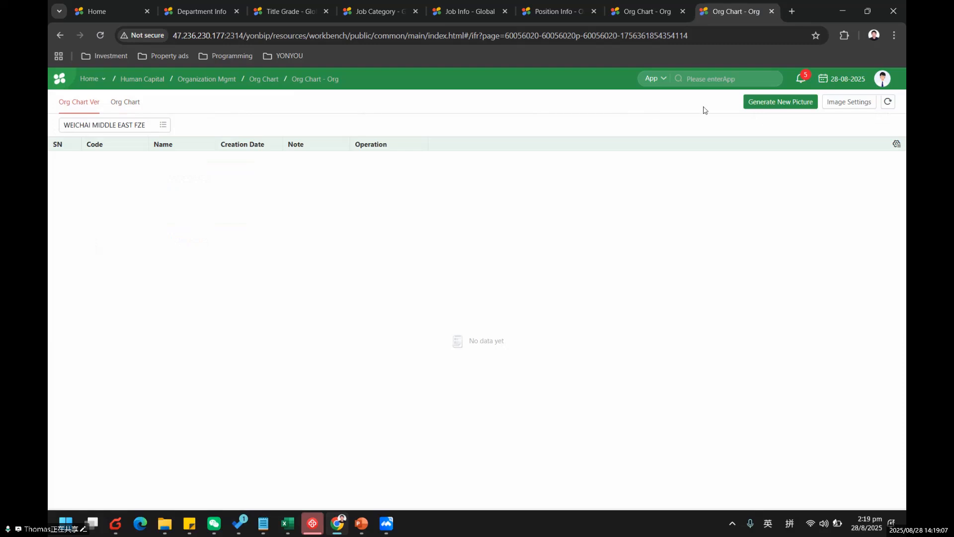
# Begin a new picture with Node Type Org and Administrative System as the org system.
pyautogui.click(772, 99)
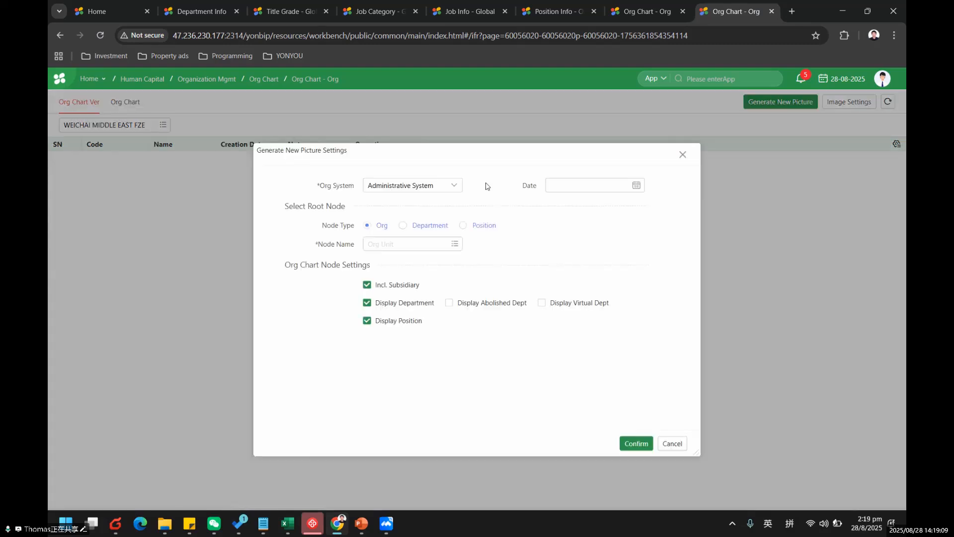
pyautogui.click(403, 225)
pyautogui.click(371, 228)
pyautogui.click(402, 226)
pyautogui.click(456, 245)
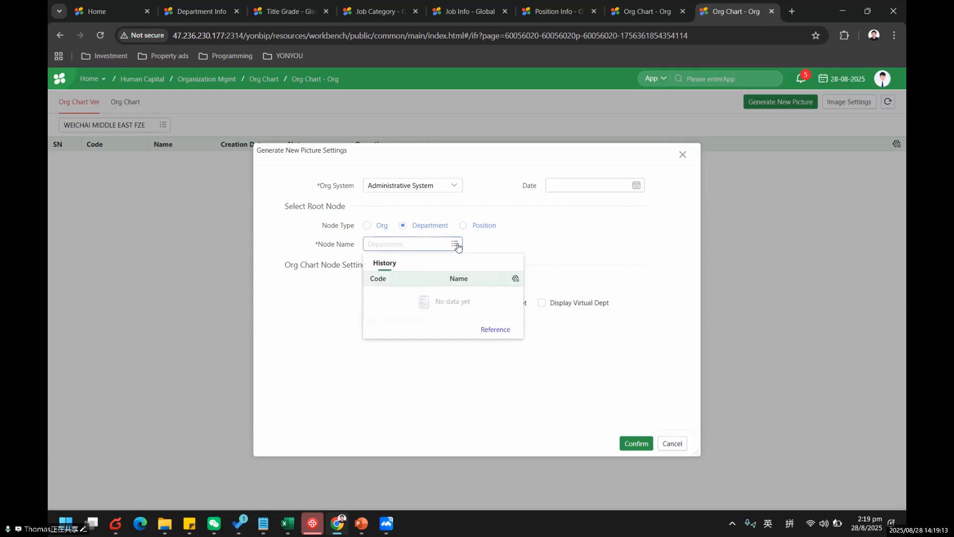
pyautogui.click(456, 245)
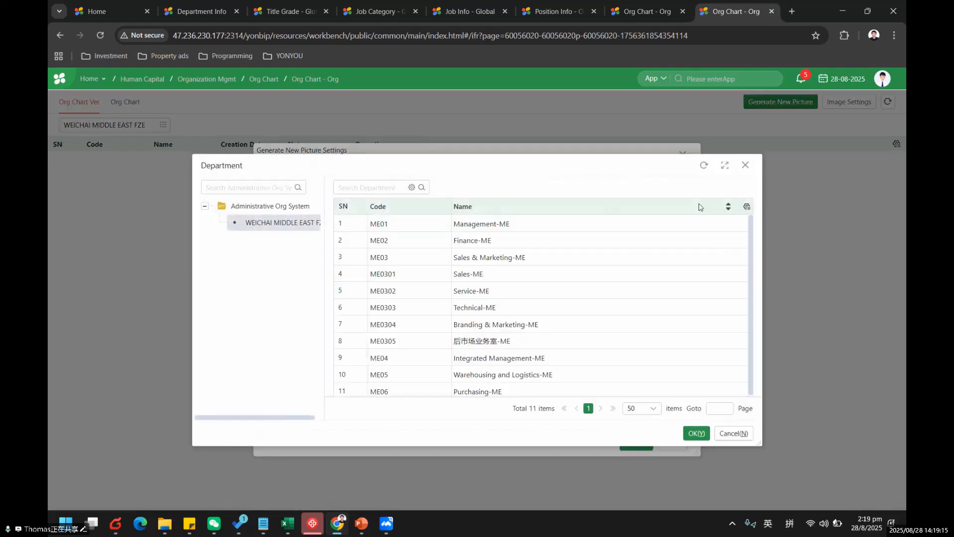
pyautogui.click(746, 164)
pyautogui.click(368, 226)
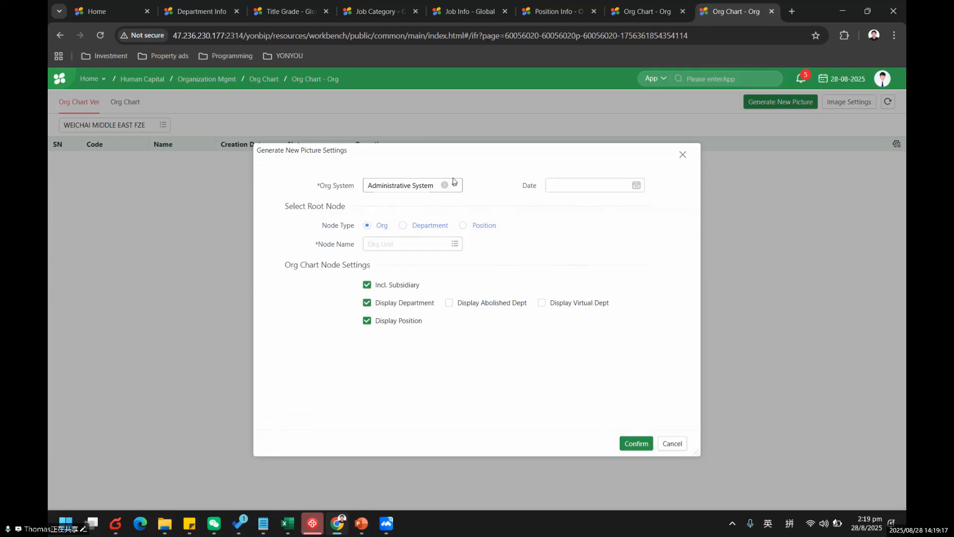
pyautogui.click(454, 184)
pyautogui.click(466, 203)
# Enter WCME as the root node name and generate the chart with the image settings.
pyautogui.click(424, 244)
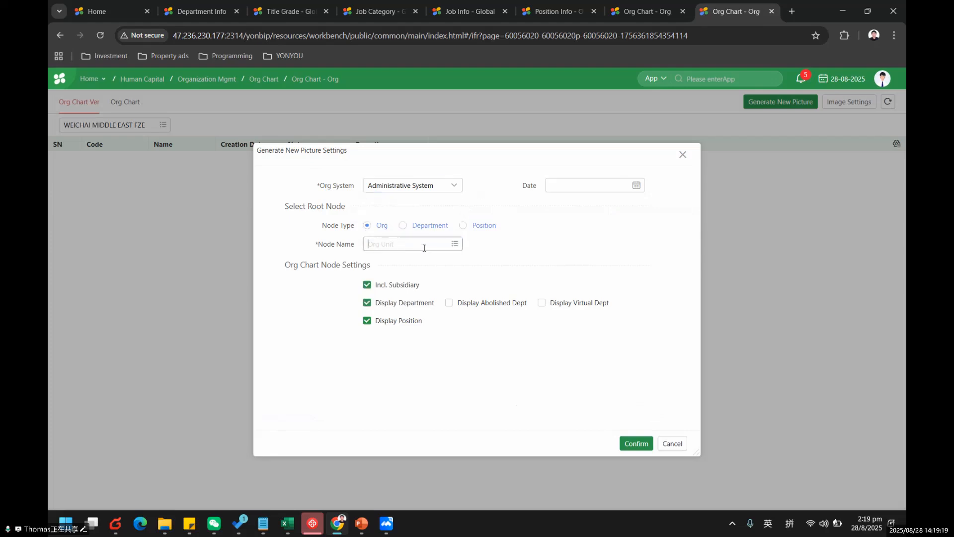
pyautogui.write('WCME')
pyautogui.click(634, 445)
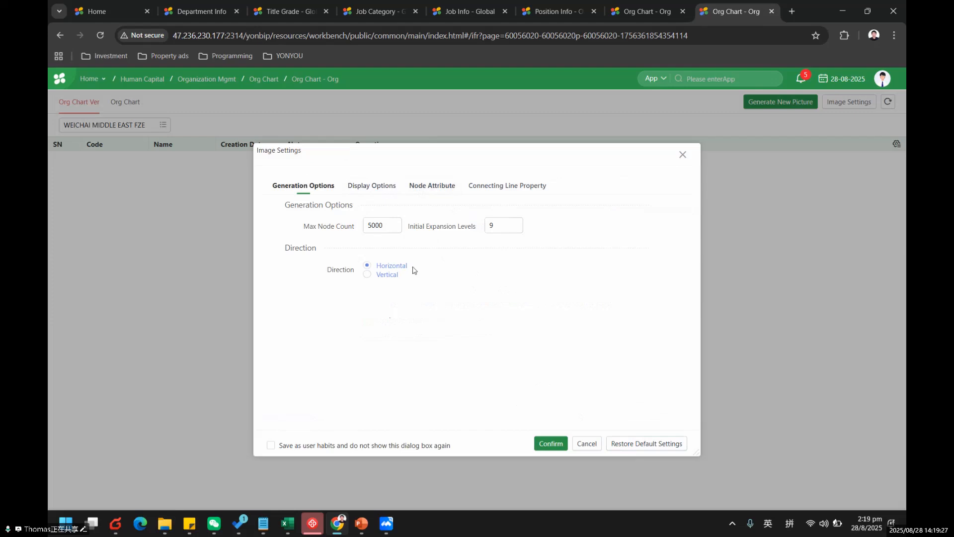
pyautogui.click(371, 187)
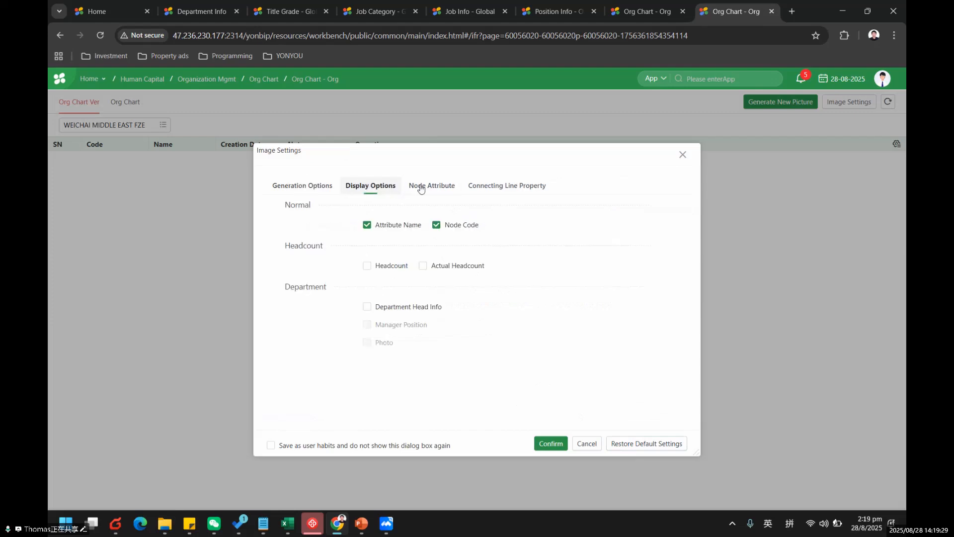
pyautogui.click(551, 444)
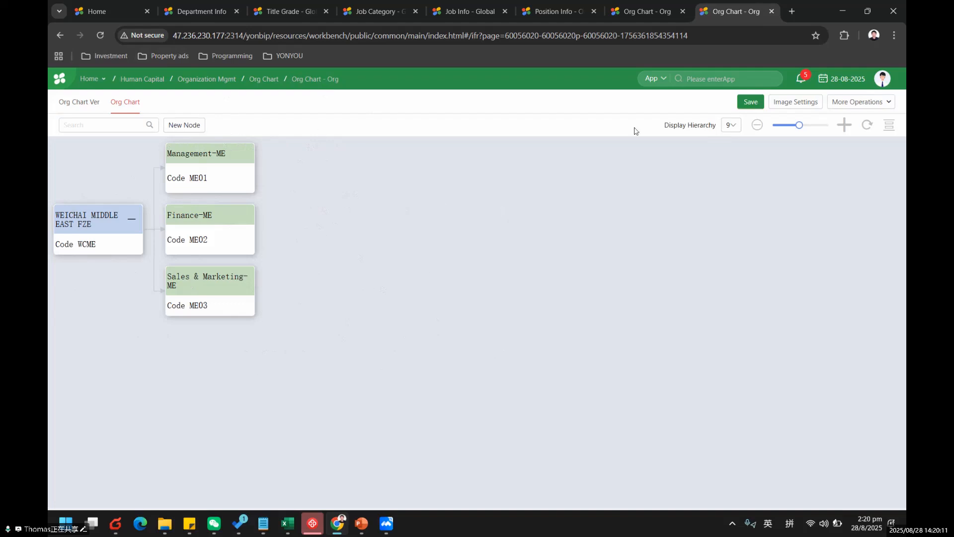
# Advance the slide show to slide 7, '入职登记 Employee Enrolment'.
pyautogui.click(362, 523)
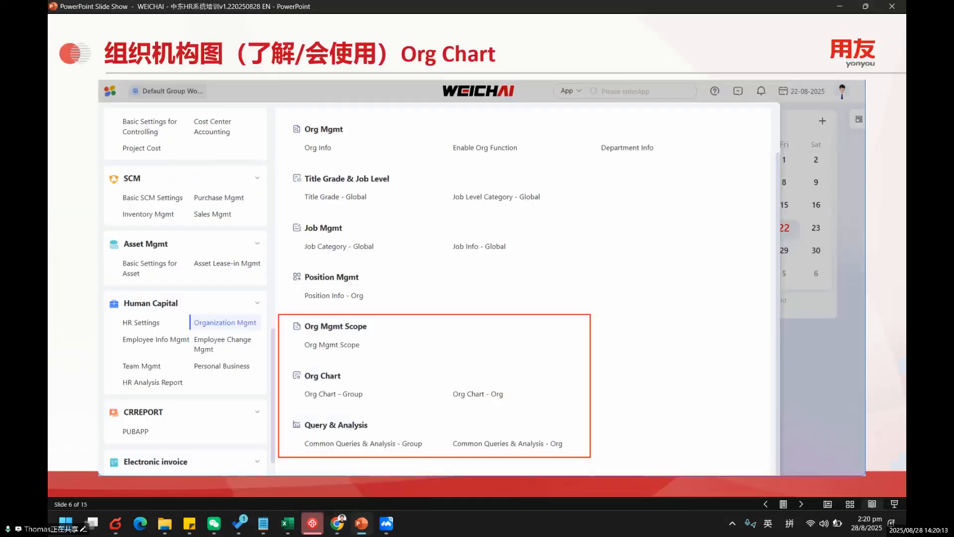
pyautogui.scroll(-1, 453, 236)
pyautogui.scroll(1, 453, 235)
pyautogui.click(338, 523)
pyautogui.click(56, 79)
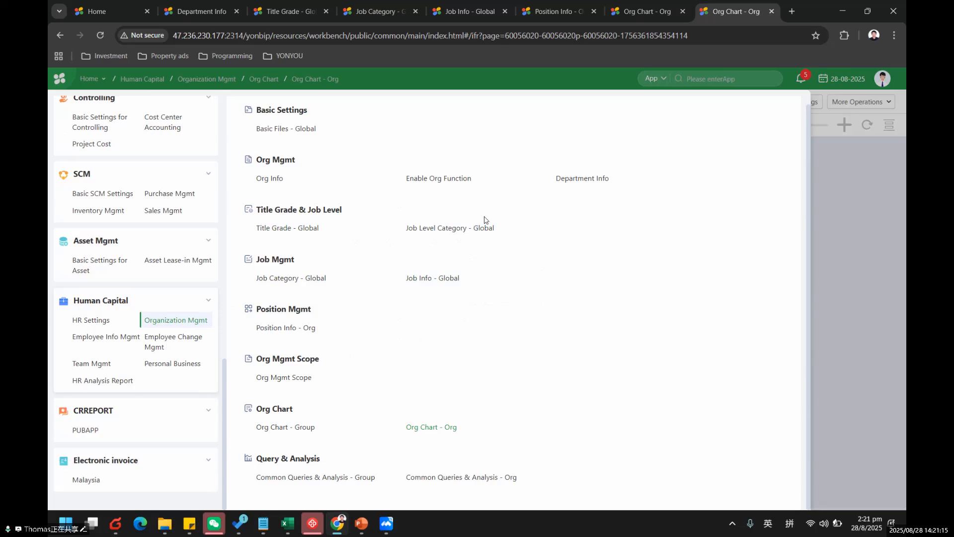
pyautogui.click(369, 532)
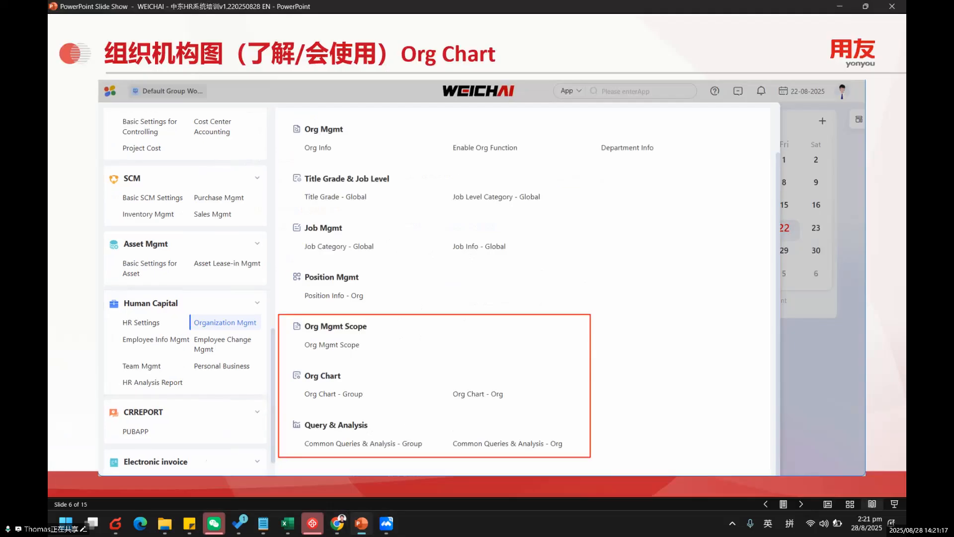
pyautogui.click(559, 261)
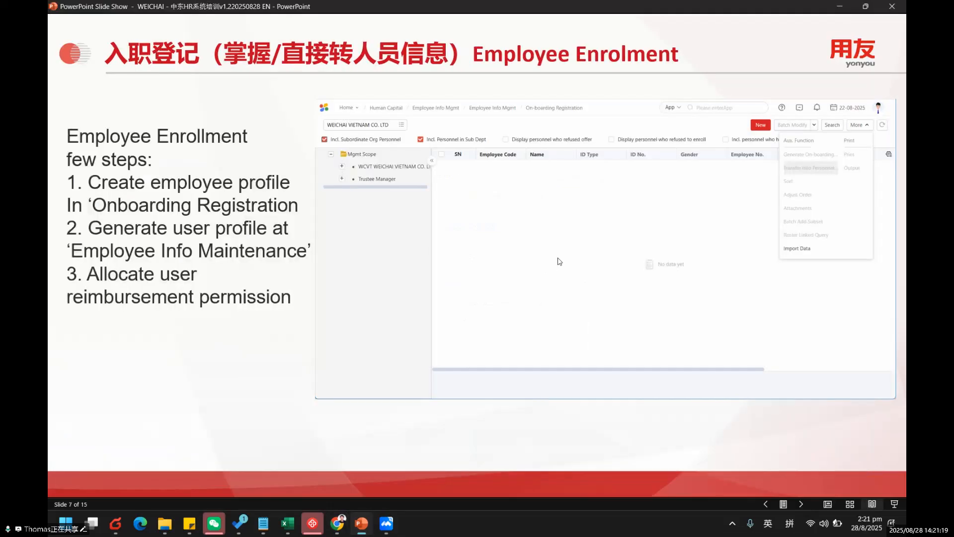
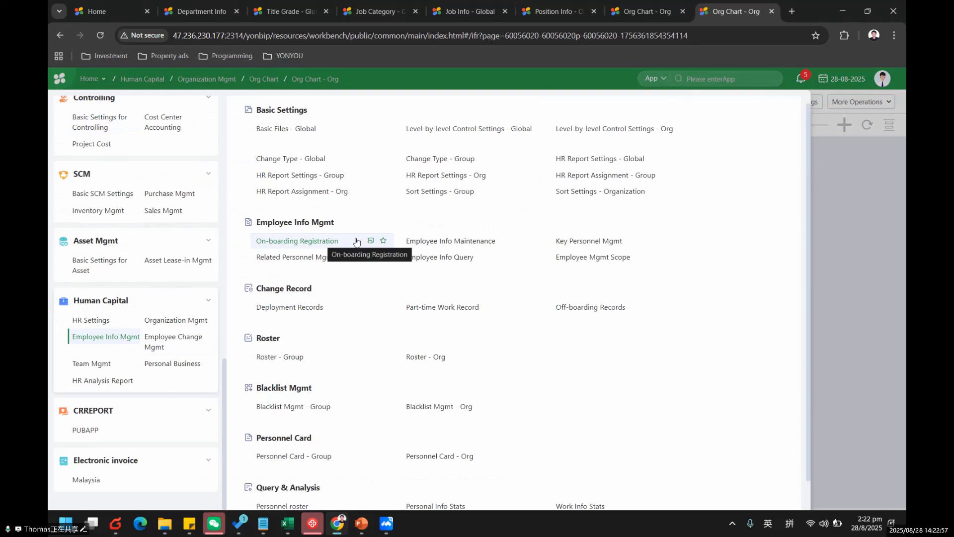
# Star On-boarding Registration and Employee Info Maintenance as favourites, then open the On-boarding Registration list.
pyautogui.click(383, 242)
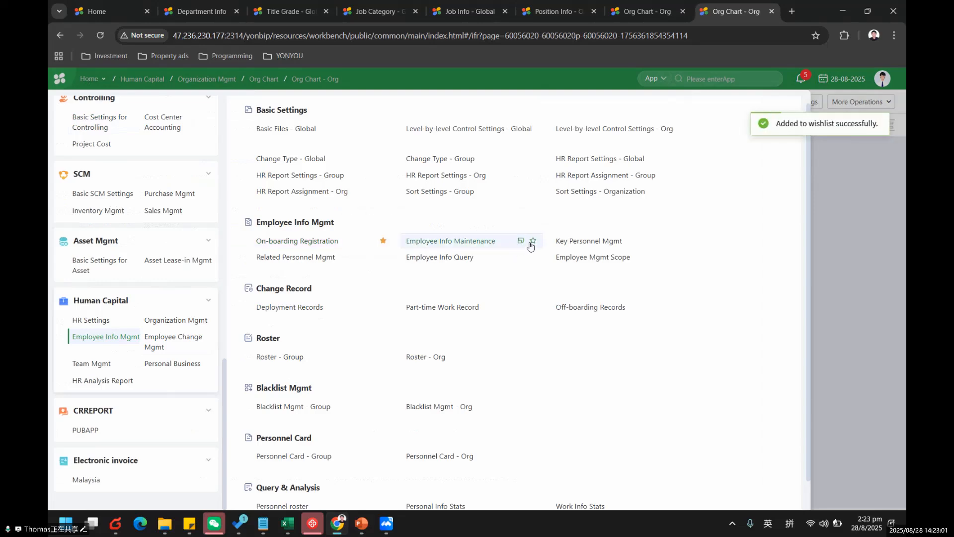
pyautogui.click(534, 242)
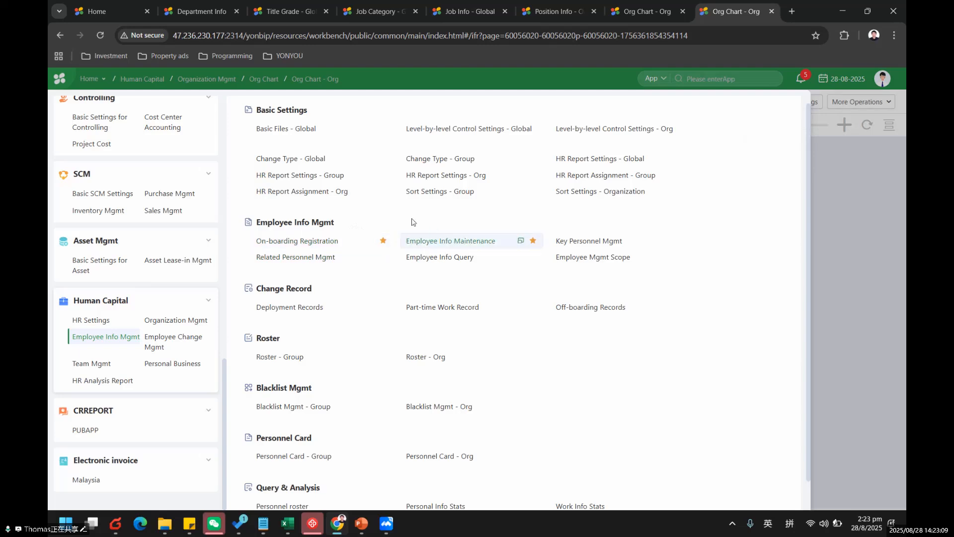
pyautogui.scroll(9, 168, 252)
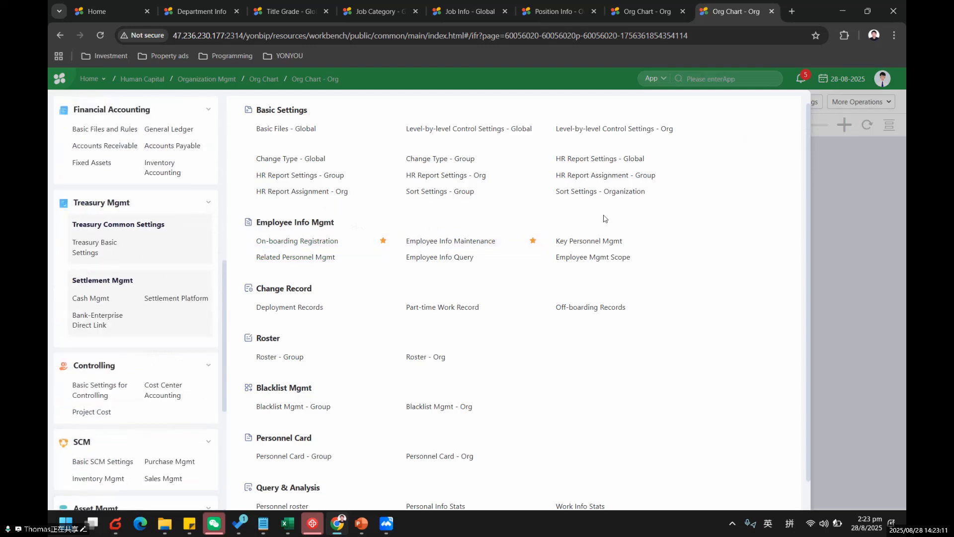
pyautogui.click(878, 236)
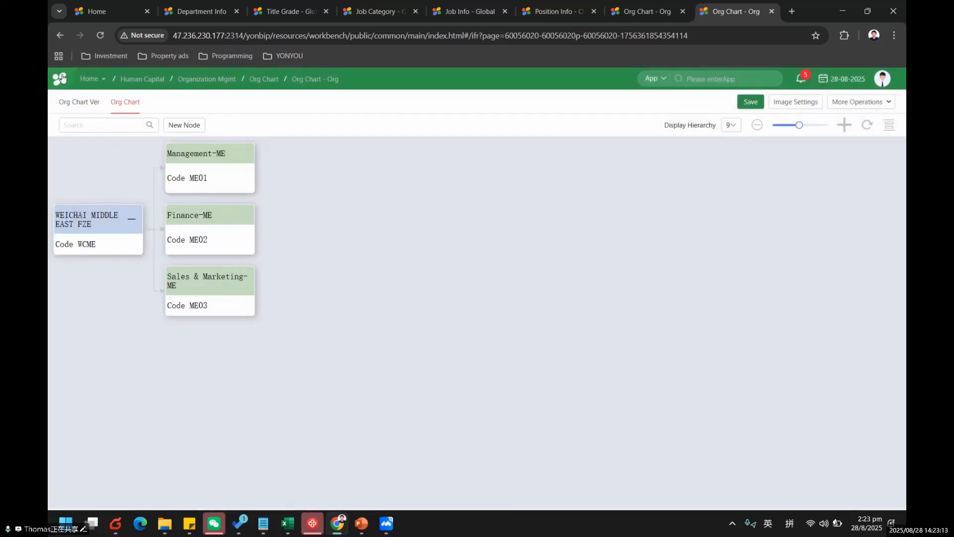
pyautogui.click(60, 78)
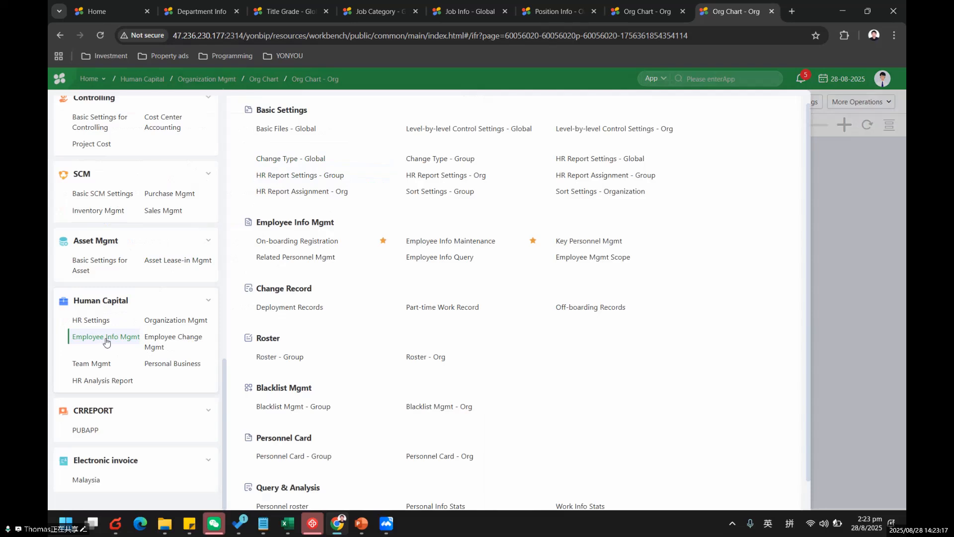
pyautogui.click(307, 245)
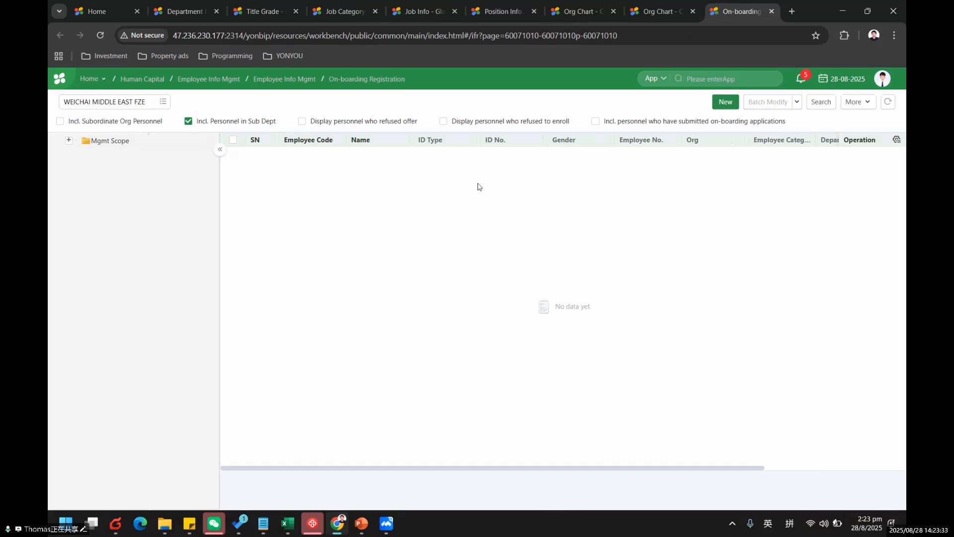
# Start a new personnel entry and fill in the new hire's surname, first name and English name.
pyautogui.click(725, 102)
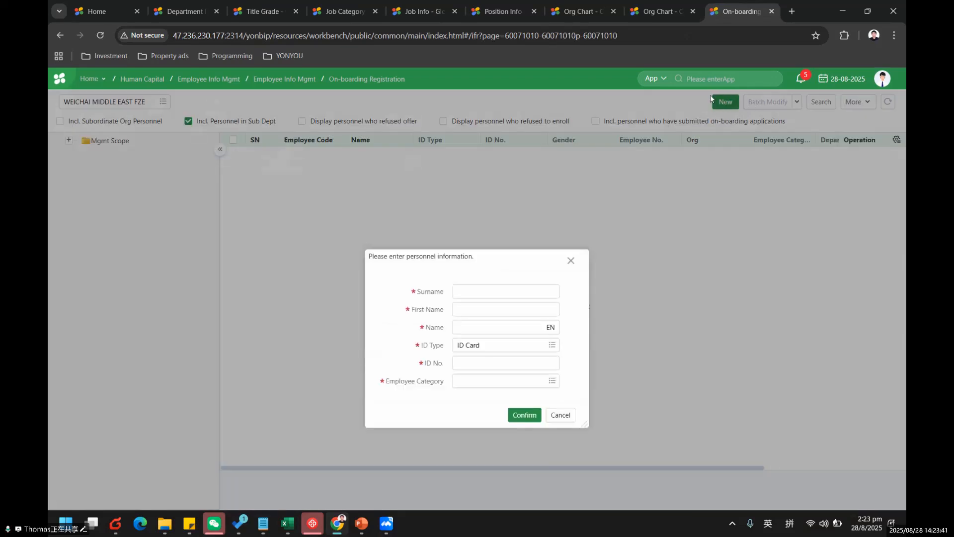
pyautogui.click(492, 291)
pyautogui.click(461, 310)
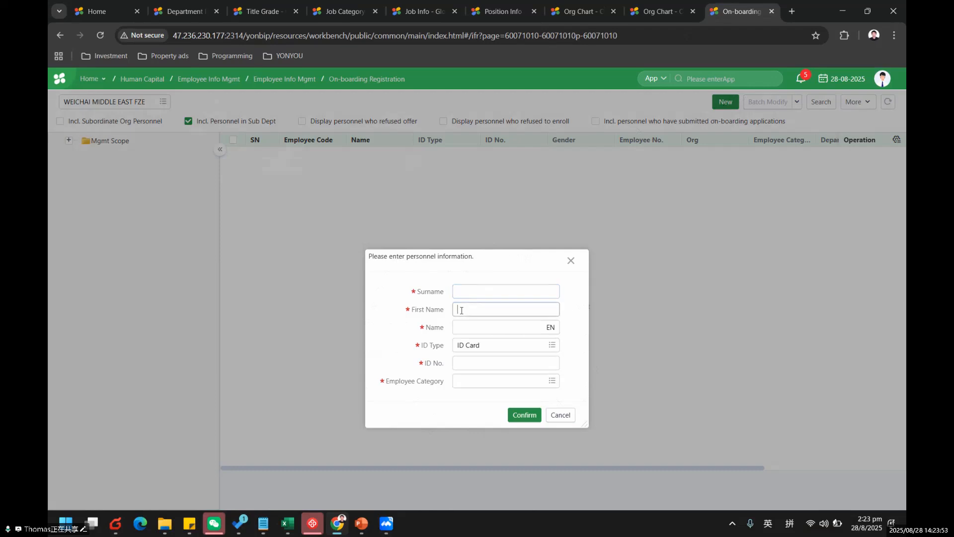
pyautogui.click(463, 329)
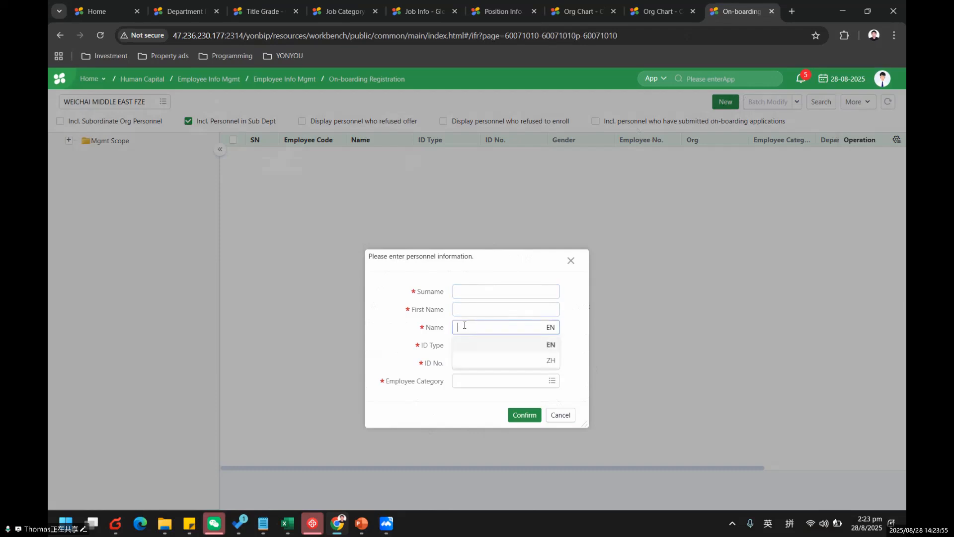
pyautogui.click(400, 339)
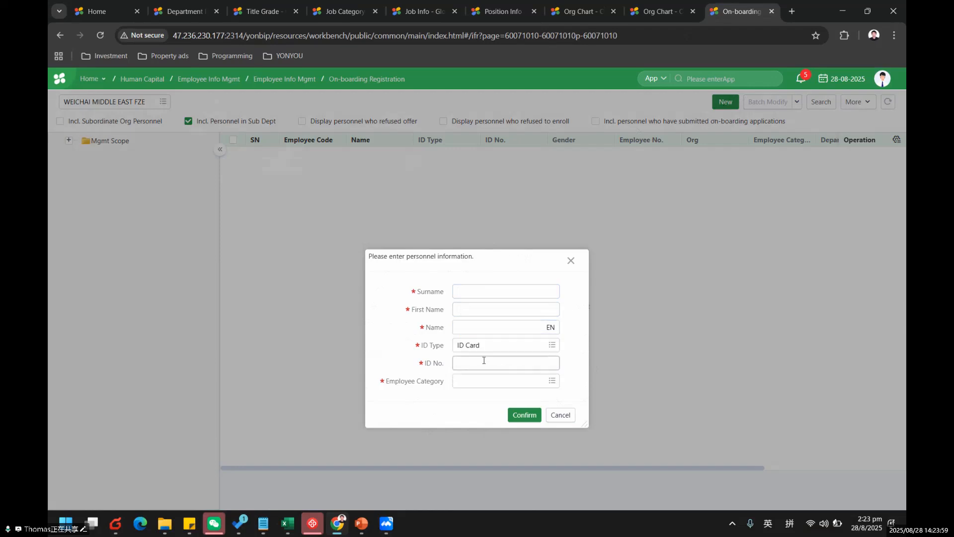
pyautogui.click(488, 293)
pyautogui.write('l')
pyautogui.press('BackSpace')
pyautogui.press('capslock')
pyautogui.write('LE')
pyautogui.press('capslock')
pyautogui.write('ee')
pyautogui.press('Tab')
pyautogui.write('Thom')
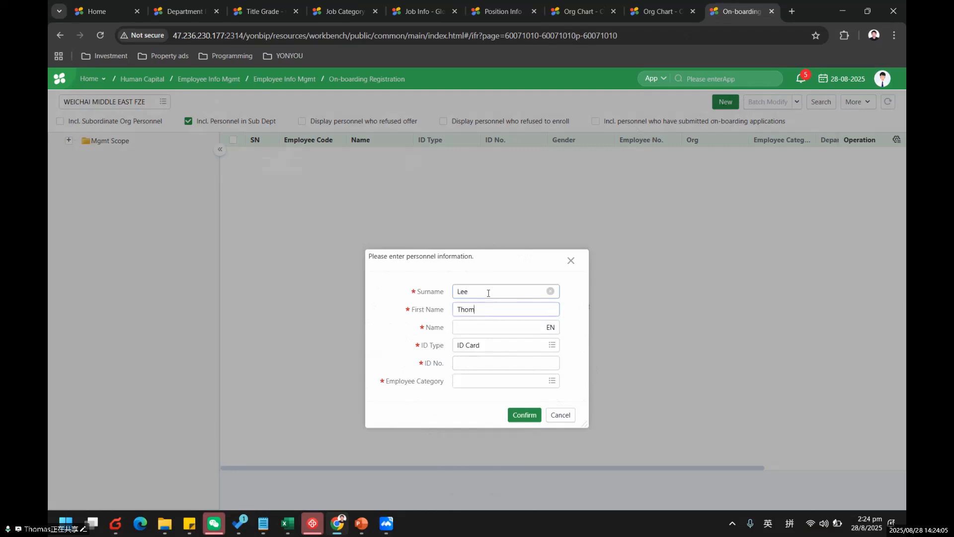
pyautogui.press('Tab')
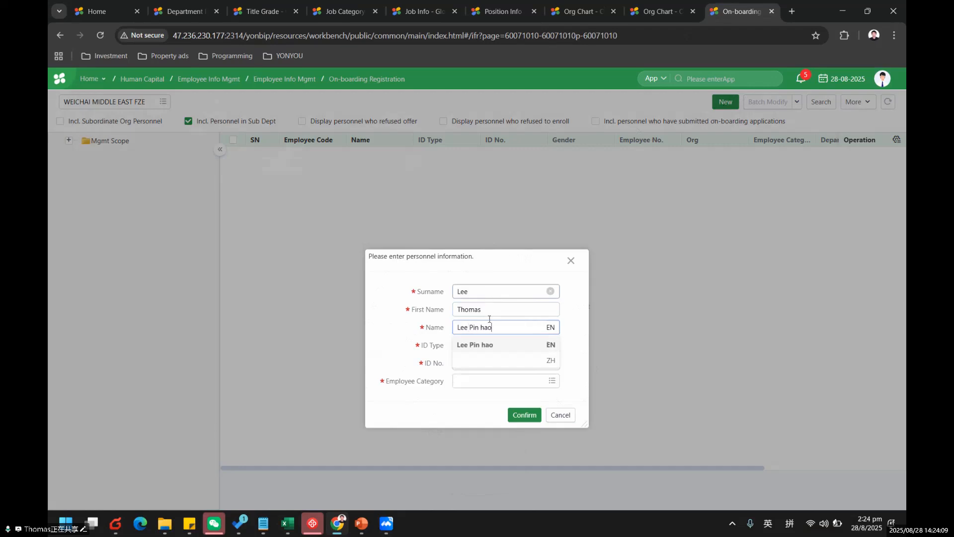
# Correct the first name and retype the new hire's full English name.
pyautogui.doubleClick(487, 310)
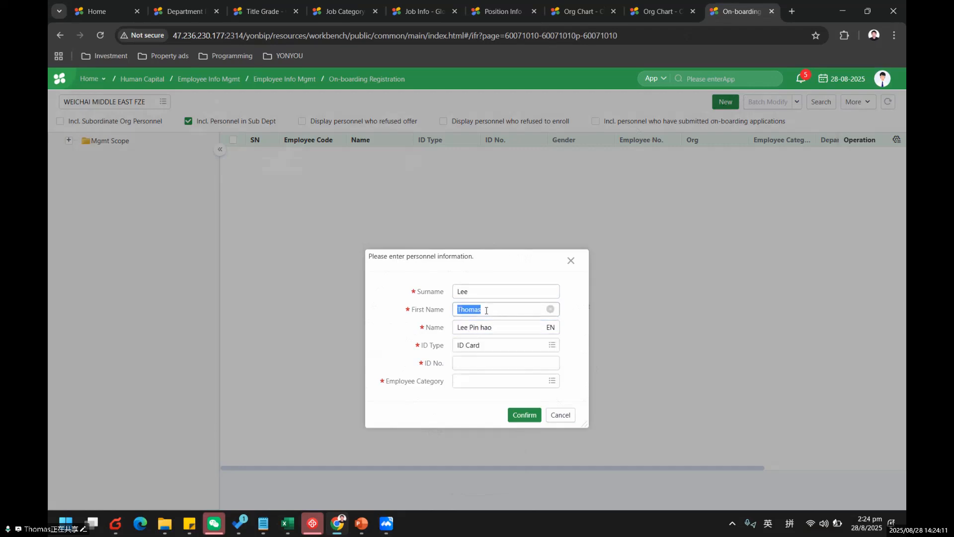
pyautogui.click(456, 293)
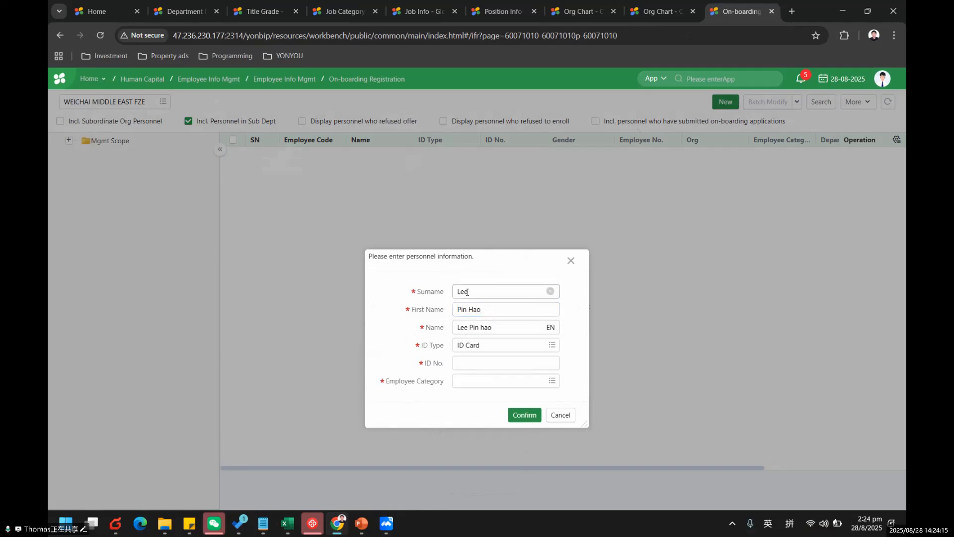
pyautogui.click(499, 308)
pyautogui.moveTo(504, 311); pyautogui.dragTo(464, 309)
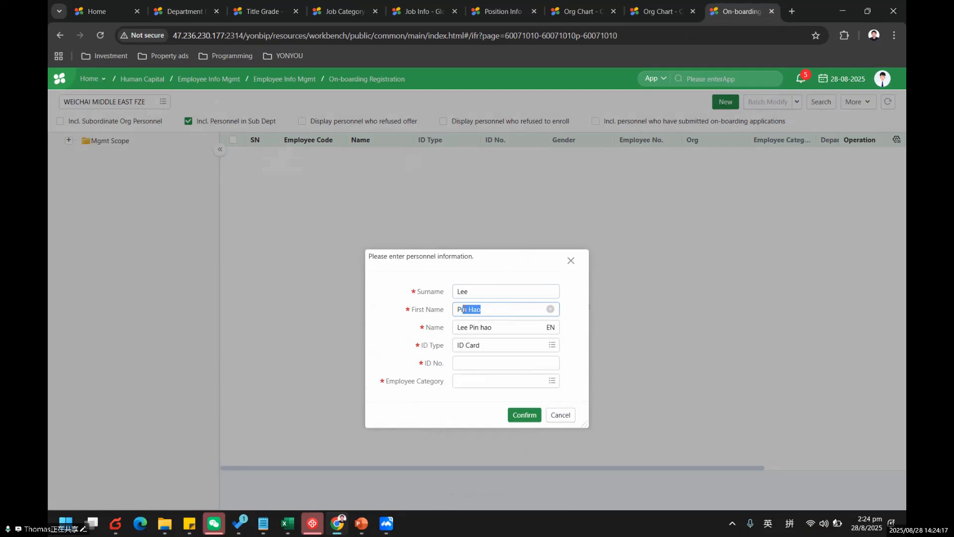
pyautogui.click(473, 306)
pyautogui.click(475, 291)
pyautogui.click(475, 292)
pyautogui.click(481, 308)
pyautogui.click(485, 308)
pyautogui.doubleClick(493, 306)
pyautogui.click(512, 329)
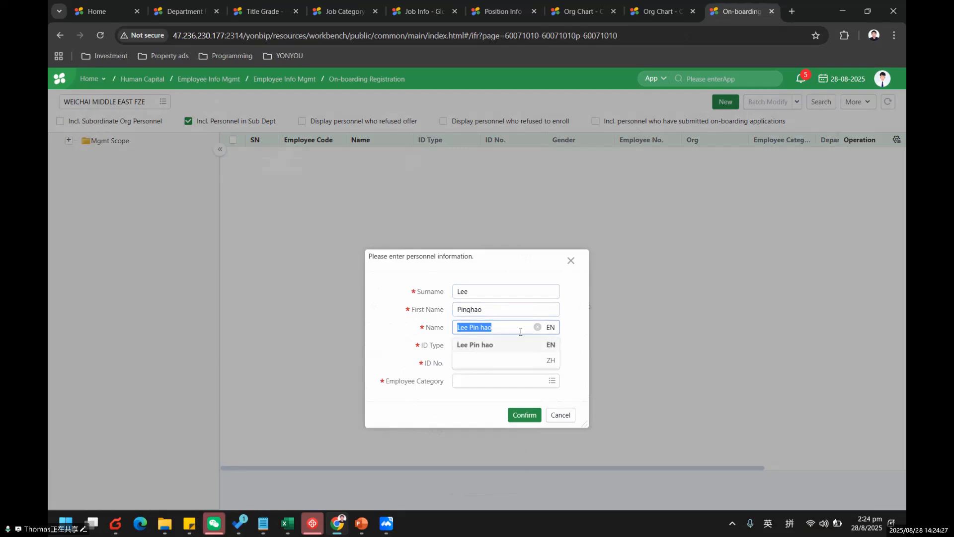
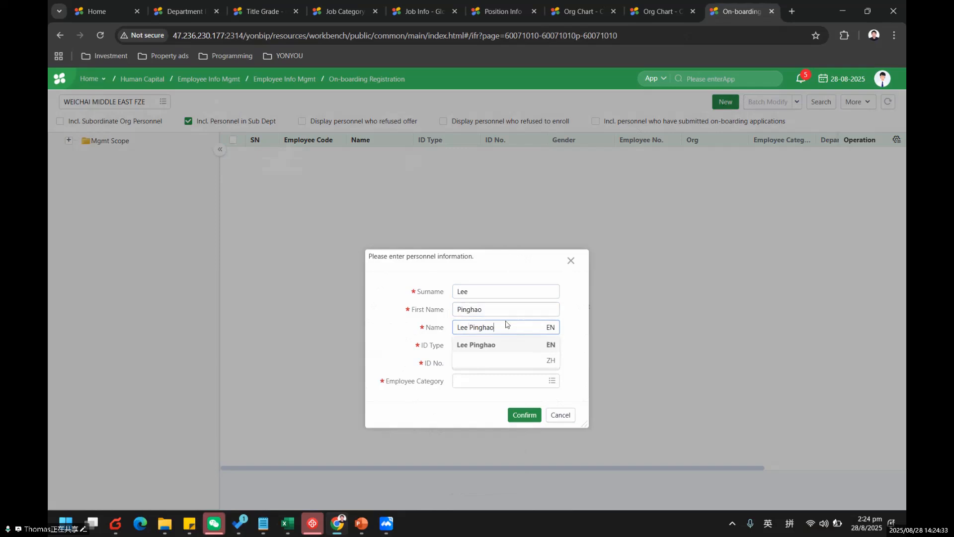
pyautogui.click(571, 326)
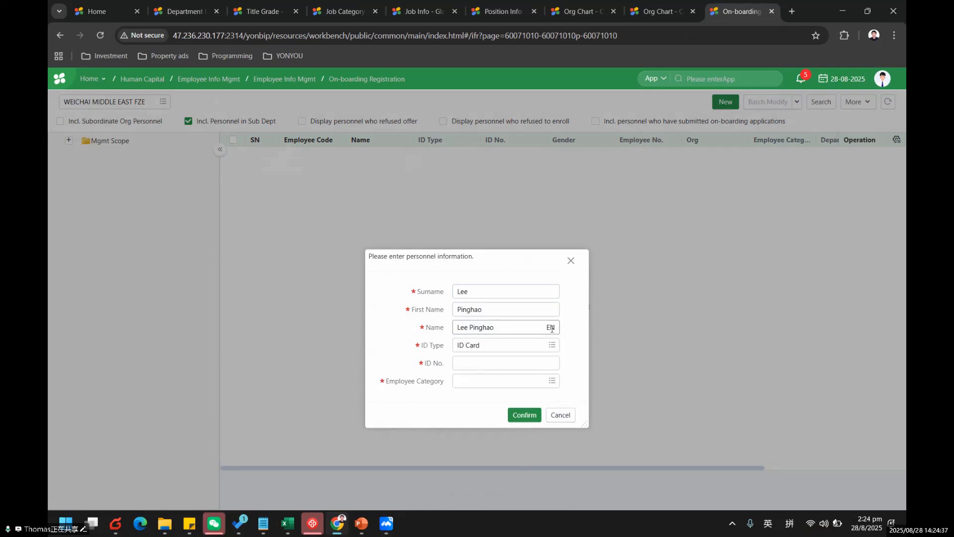
# Switch the Name field to its ZH version and enter the Chinese full name via pinyin.
pyautogui.click(522, 329)
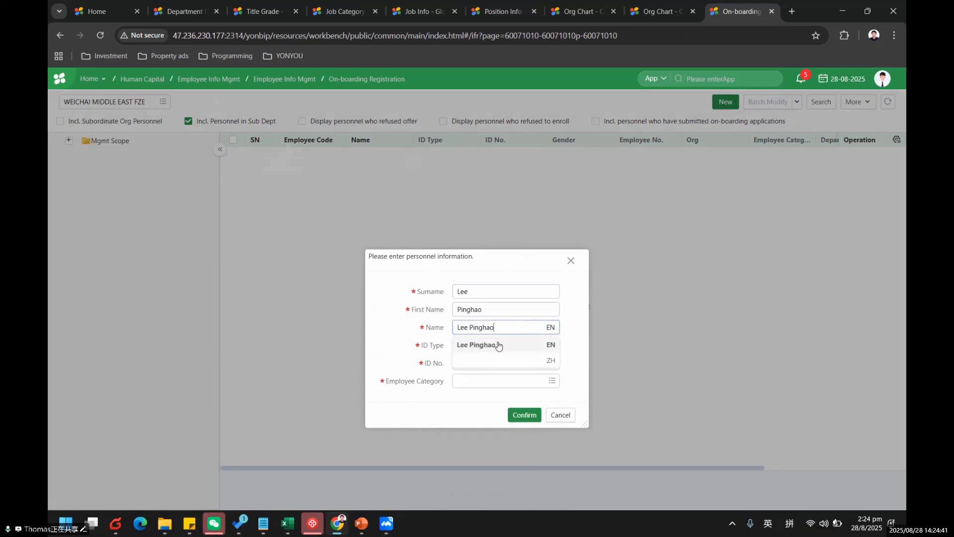
pyautogui.click(482, 361)
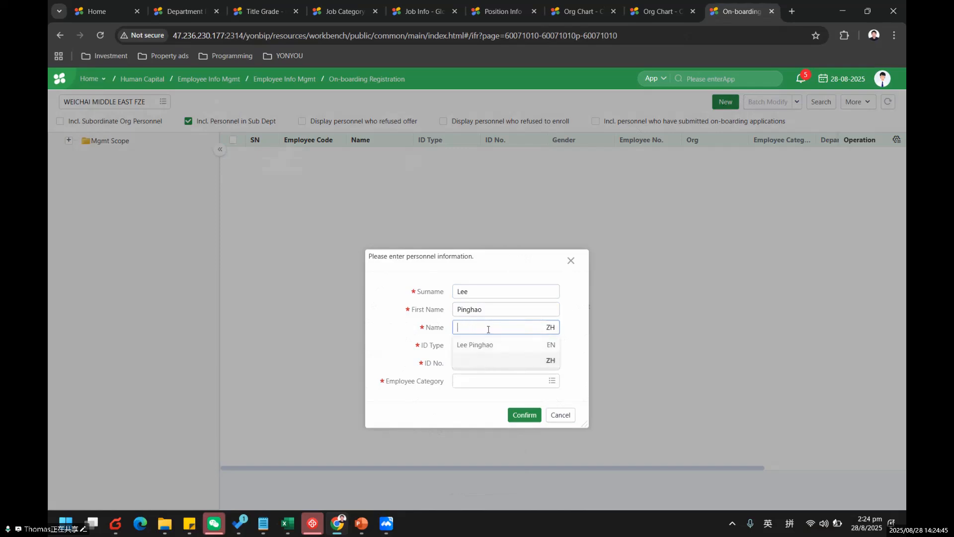
pyautogui.click(567, 327)
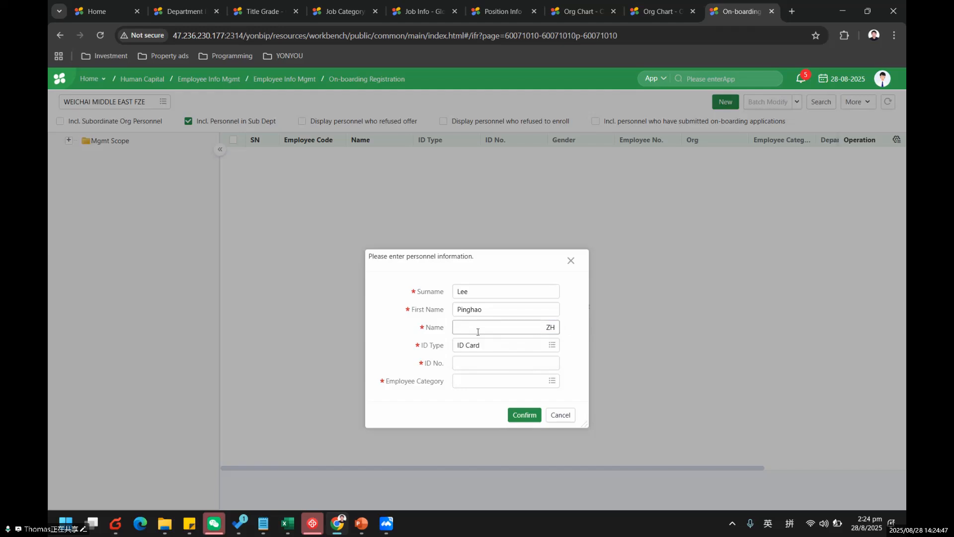
pyautogui.click(483, 330)
pyautogui.click(551, 326)
pyautogui.click(495, 328)
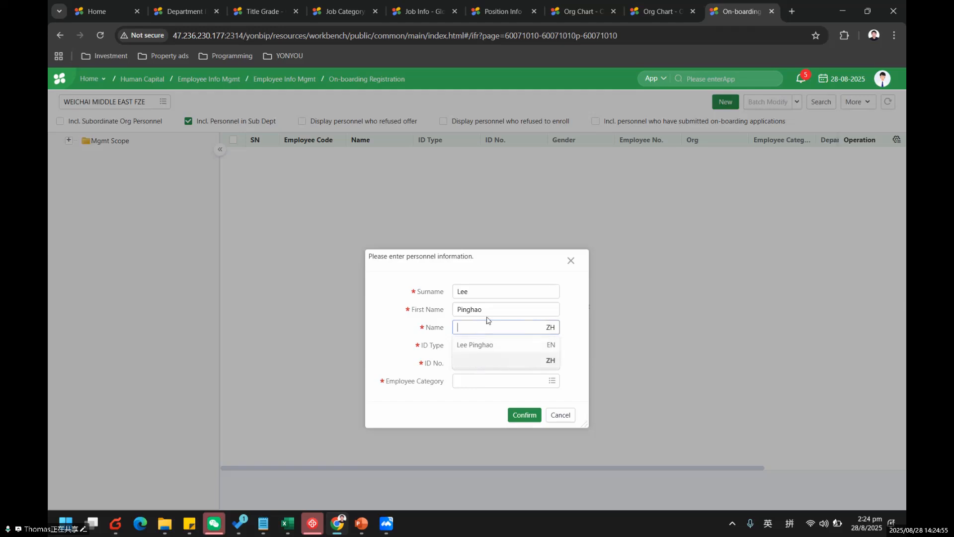
pyautogui.write('li')
pyautogui.press('BackSpace')
pyautogui.press('BackSpace')
pyautogui.press('shift')
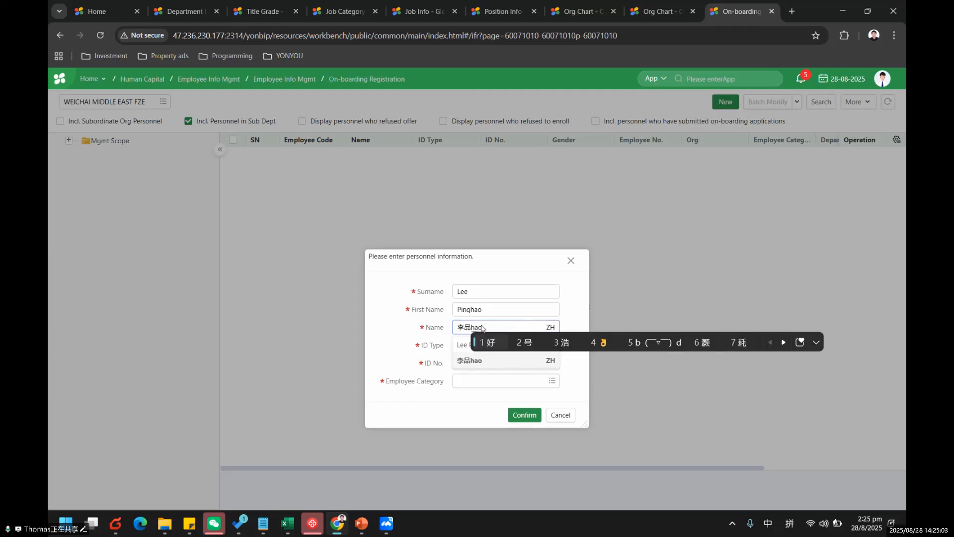
pyautogui.press('Tab')
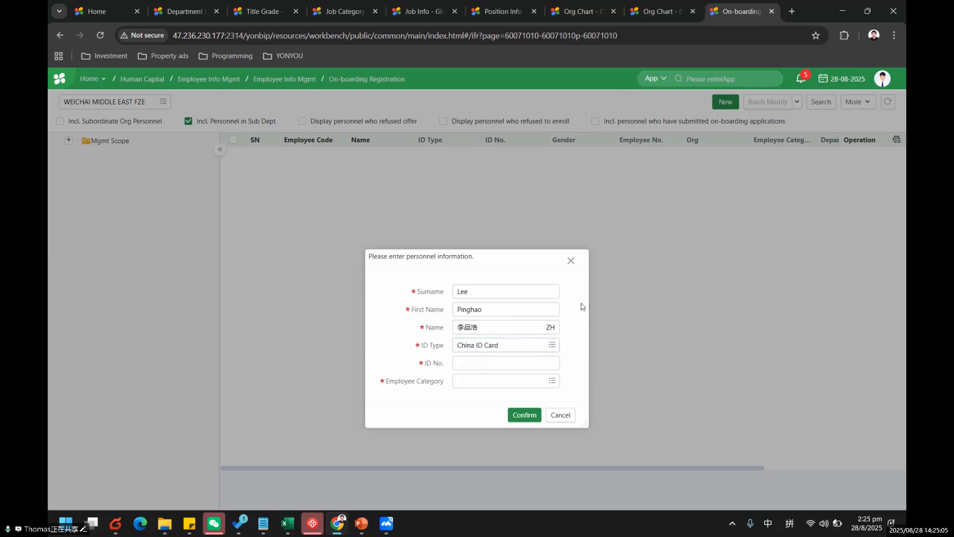
# Change ID Type from China ID Card to ME01 Dubai Work Permit.
pyautogui.click(485, 349)
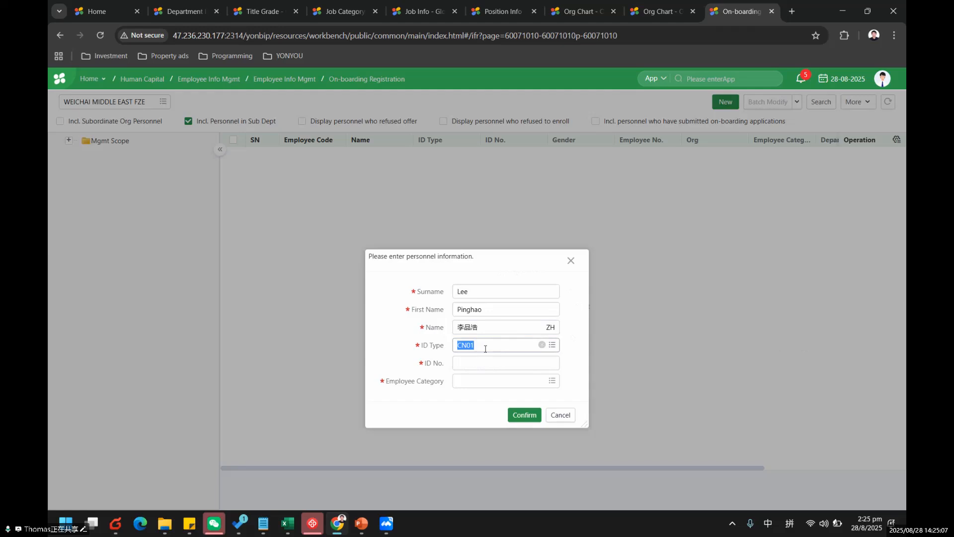
pyautogui.click(413, 350)
pyautogui.moveTo(413, 350); pyautogui.dragTo(450, 349)
pyautogui.click(526, 345)
pyautogui.click(553, 345)
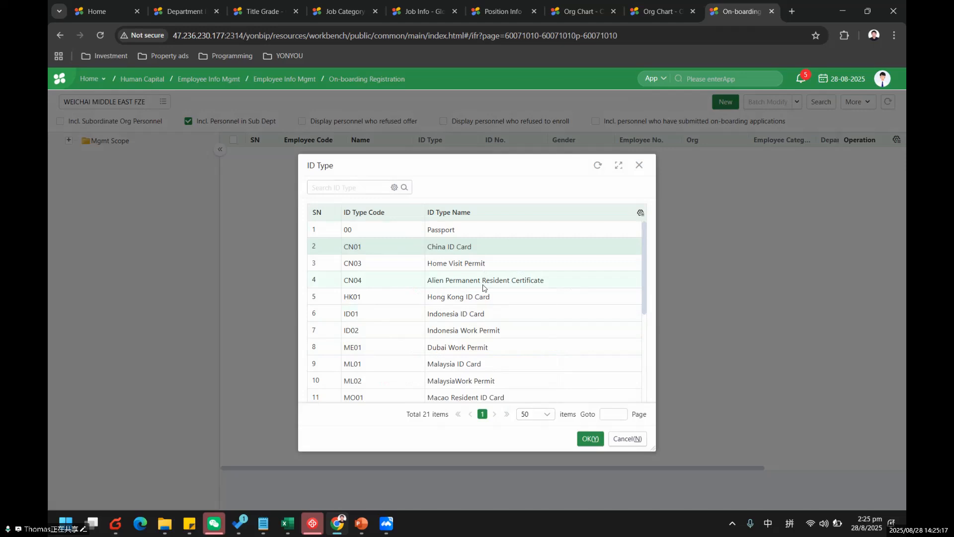
pyautogui.scroll(-1, 483, 287)
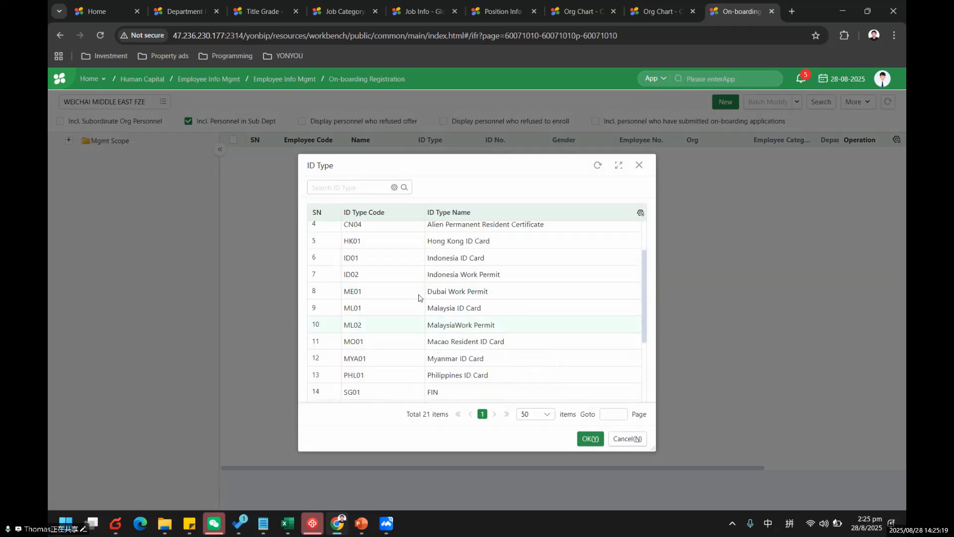
pyautogui.click(461, 292)
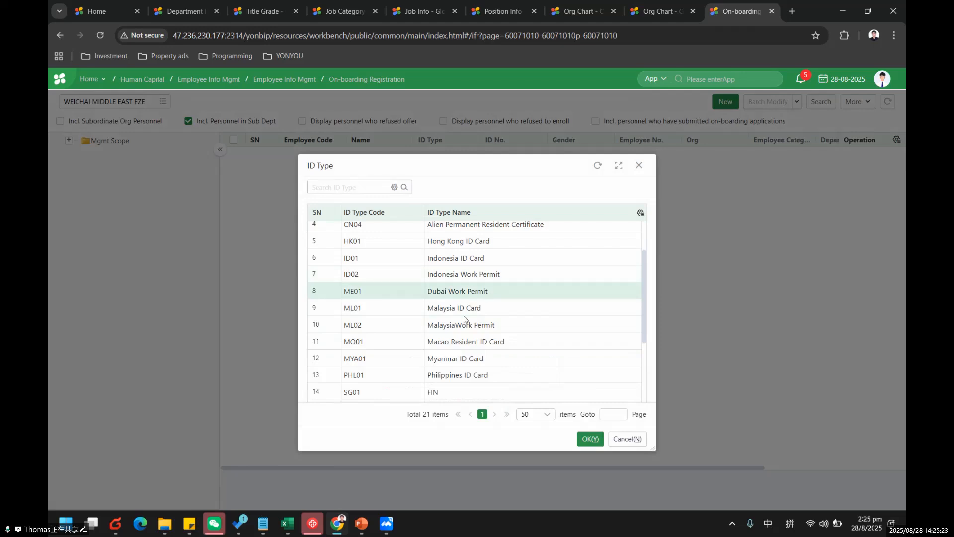
pyautogui.scroll(-1, 464, 316)
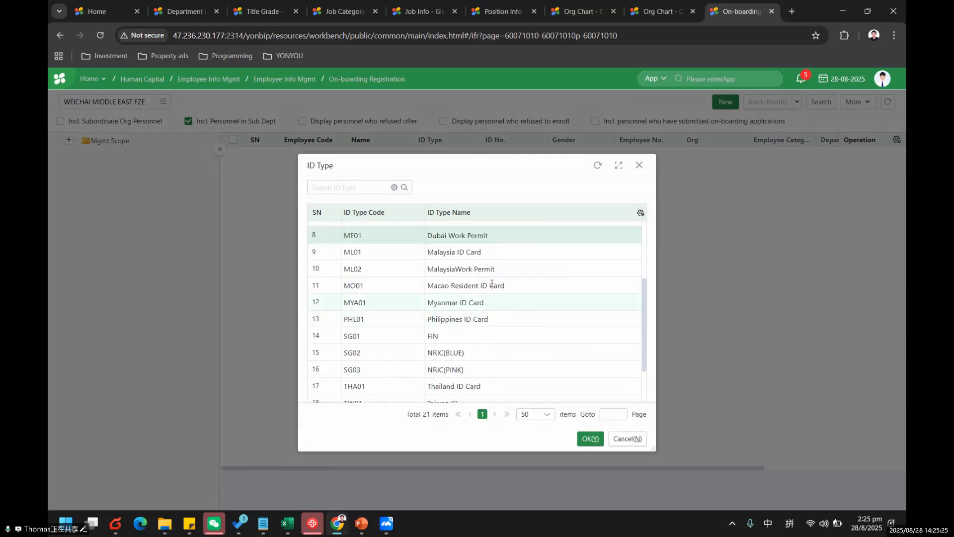
pyautogui.scroll(1, 492, 283)
pyautogui.scroll(-2, 492, 286)
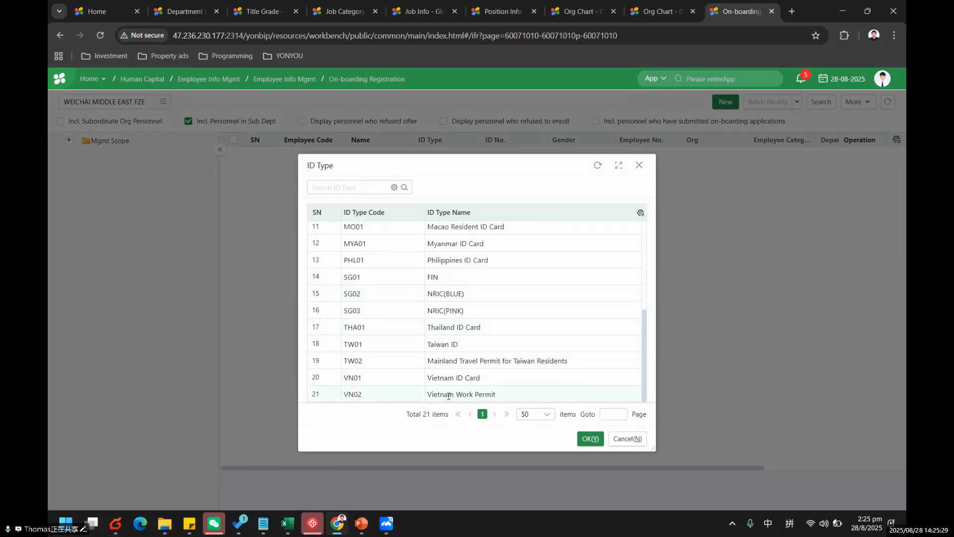
pyautogui.scroll(2, 444, 382)
pyautogui.scroll(1, 435, 283)
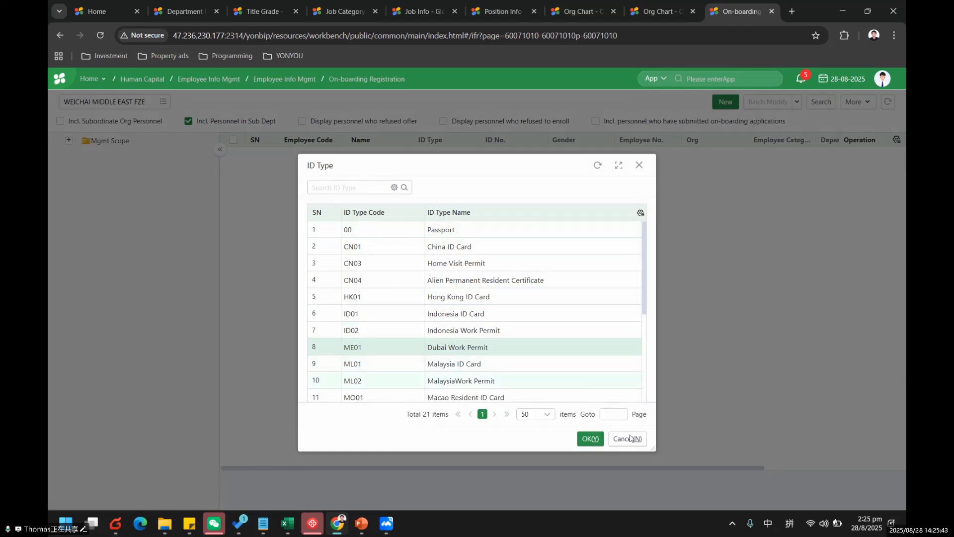
pyautogui.click(596, 440)
pyautogui.click(462, 363)
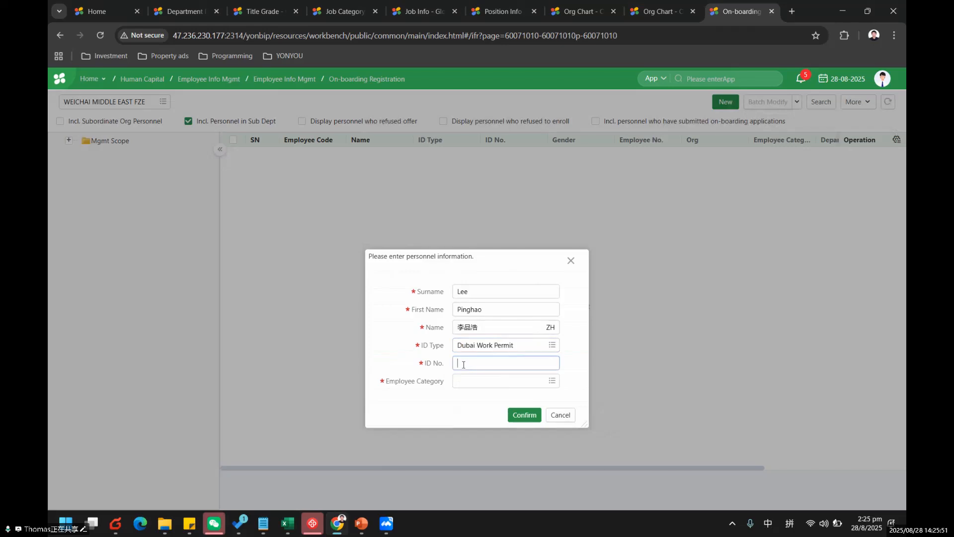
# Enter the new hire's work permit number in ID No.
pyautogui.press('capslock')
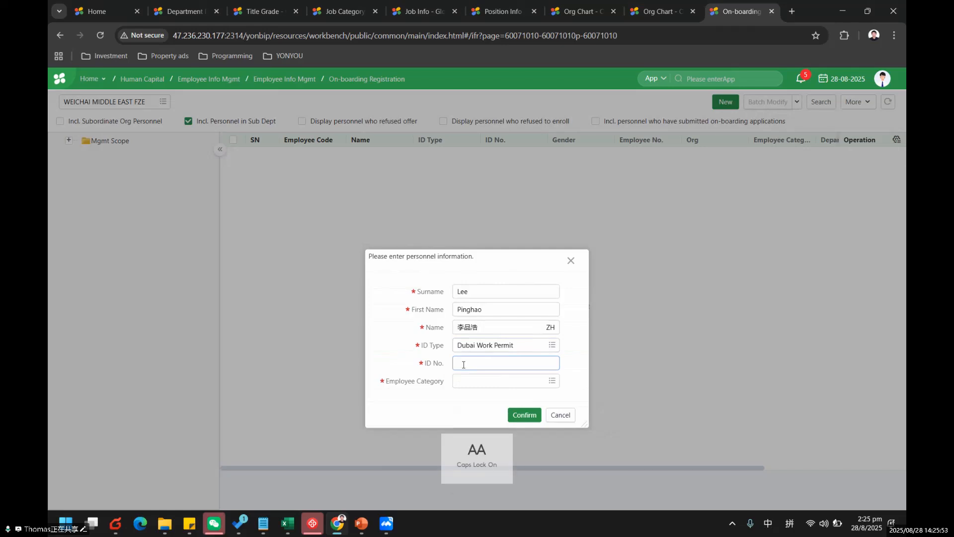
pyautogui.press('capslock')
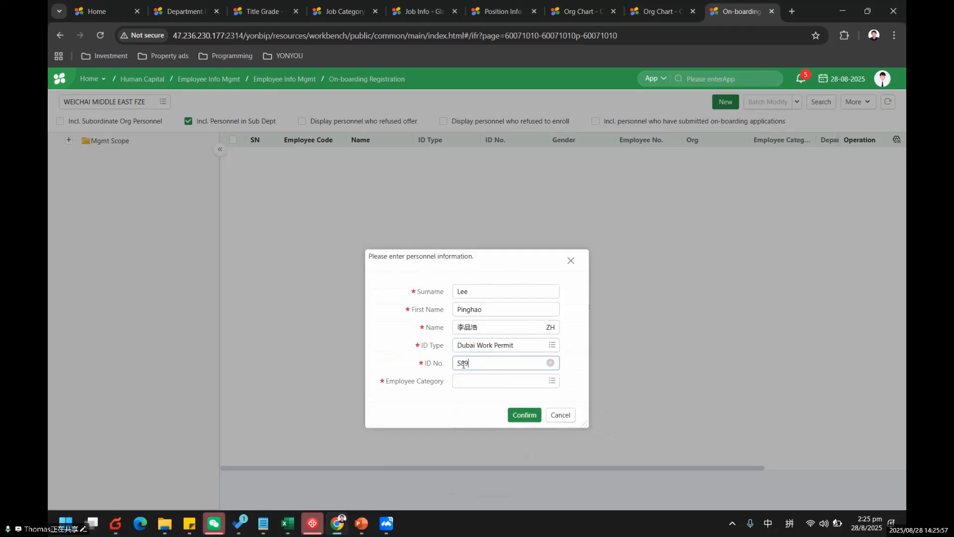
pyautogui.press('capslock')
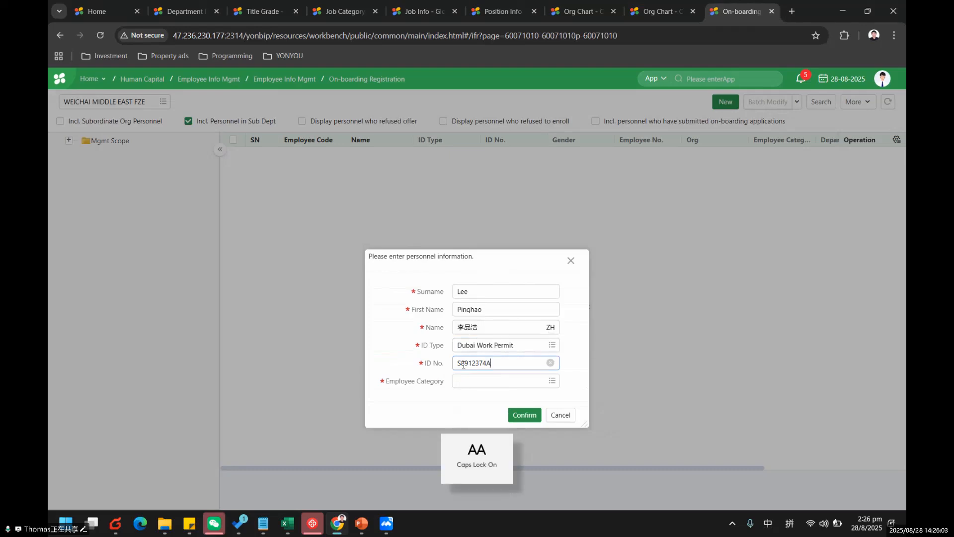
# Bring up the full Employee Category reference list.
pyautogui.press('Tab')
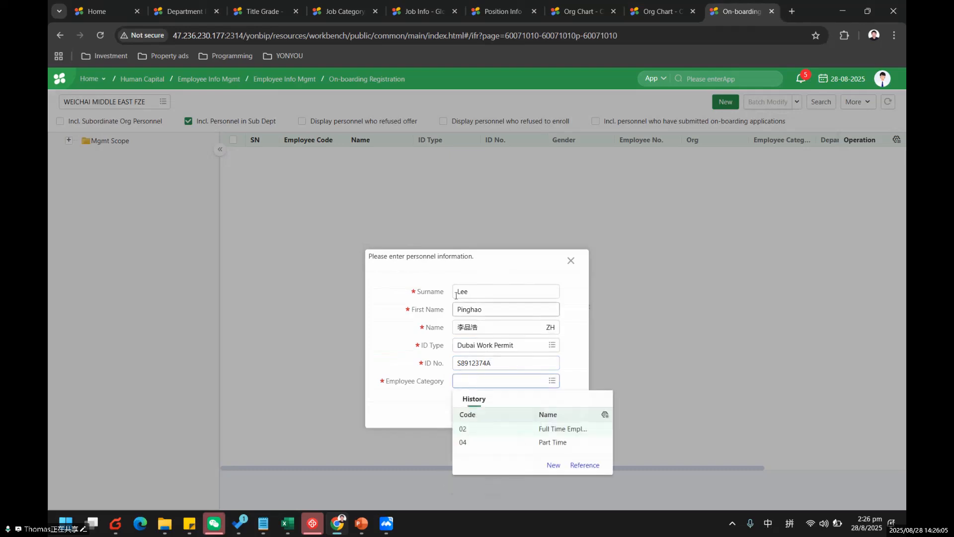
pyautogui.click(386, 388)
pyautogui.moveTo(387, 388); pyautogui.dragTo(446, 385)
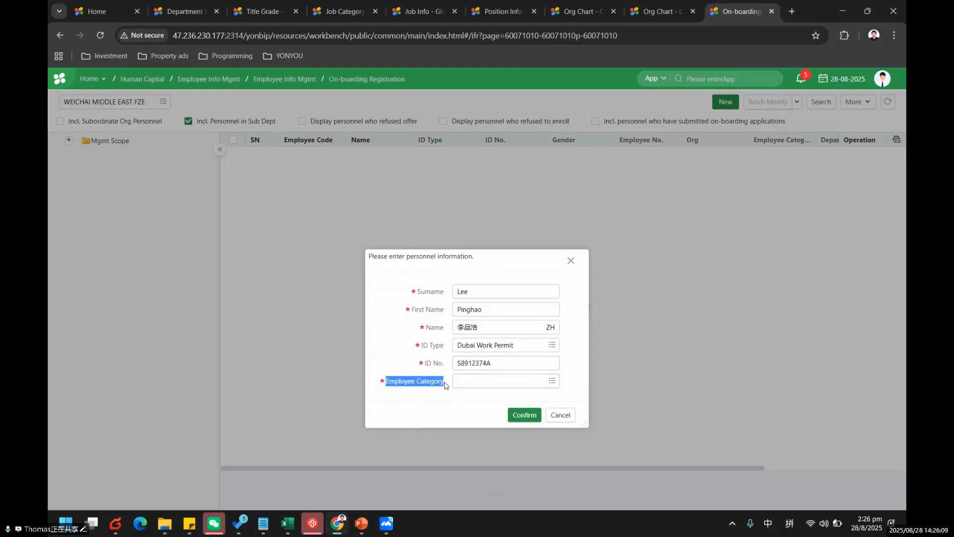
pyautogui.click(469, 381)
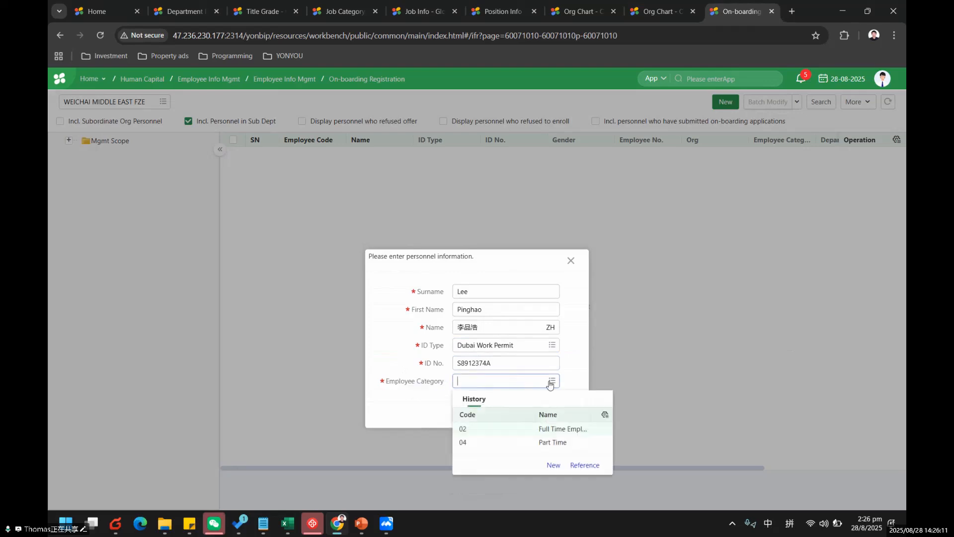
pyautogui.click(550, 382)
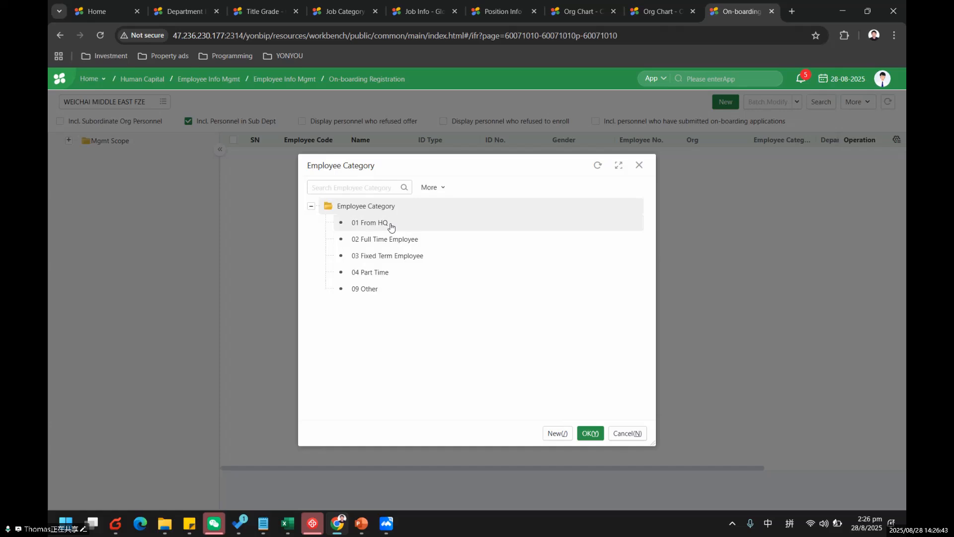
# Settle Employee Category on 01 From HQ, after briefly trying Full Time Employee, and confirm the personnel details.
pyautogui.doubleClick(391, 227)
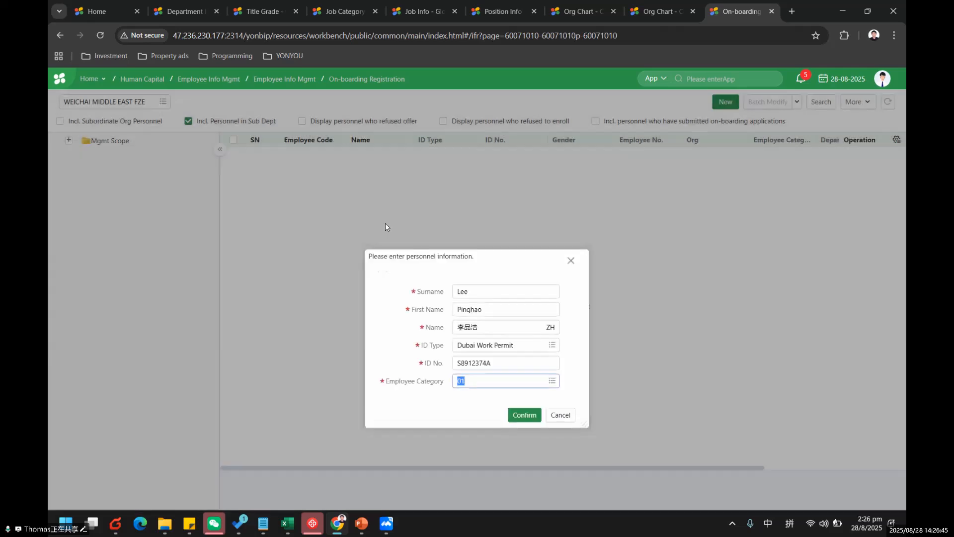
pyautogui.click(484, 384)
pyautogui.click(552, 381)
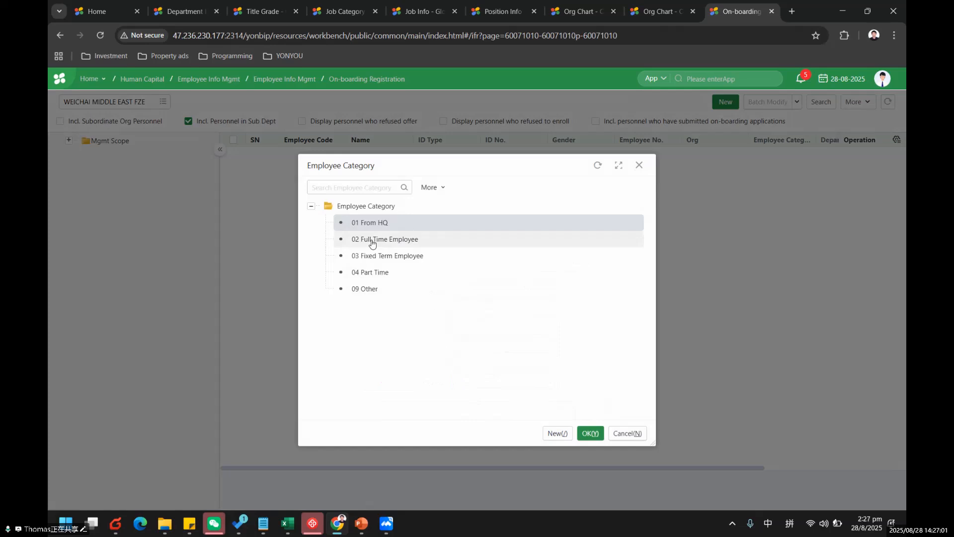
pyautogui.click(402, 247)
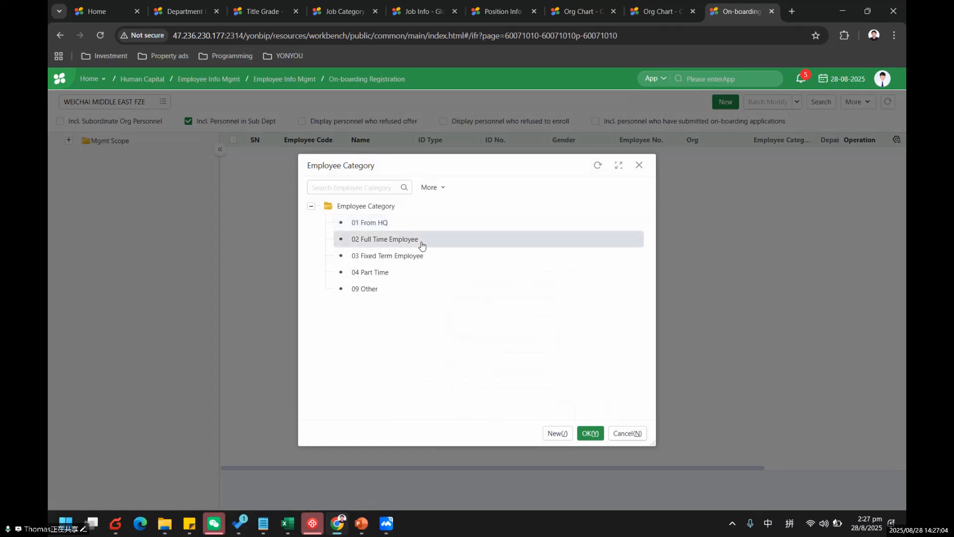
pyautogui.click(589, 434)
pyautogui.click(485, 382)
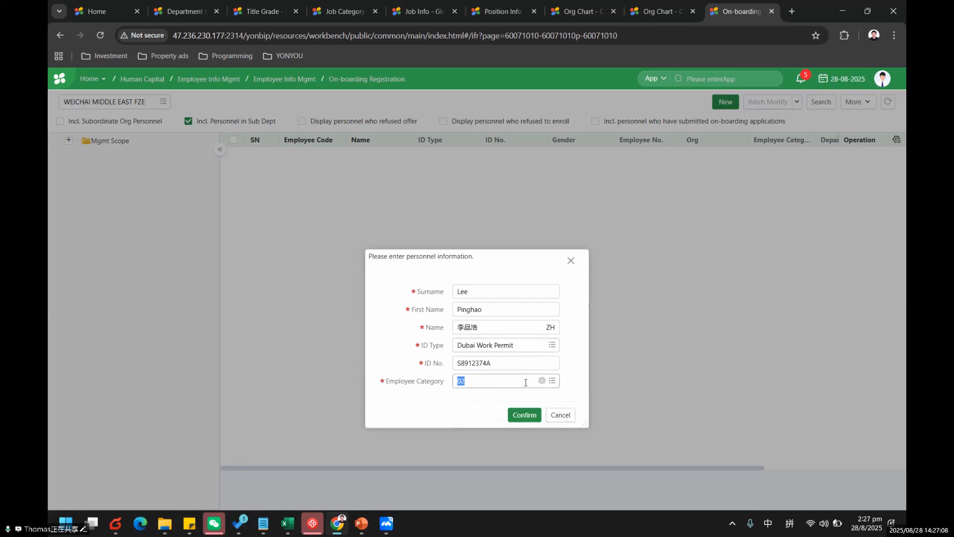
pyautogui.click(551, 380)
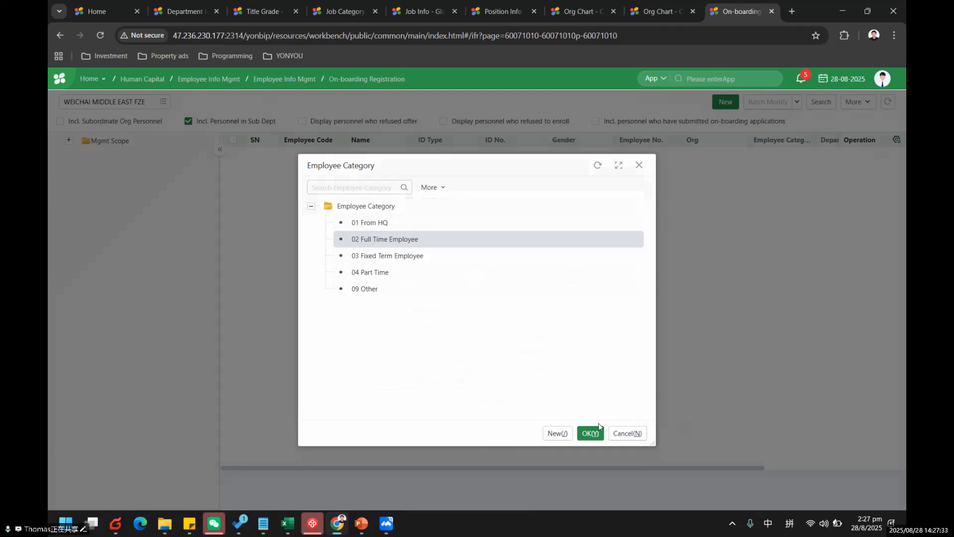
pyautogui.click(369, 222)
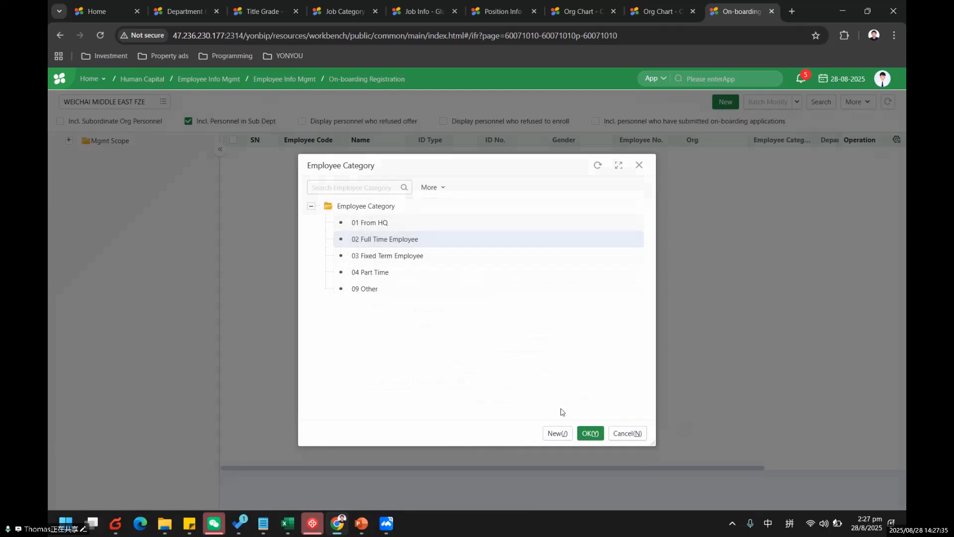
pyautogui.click(590, 433)
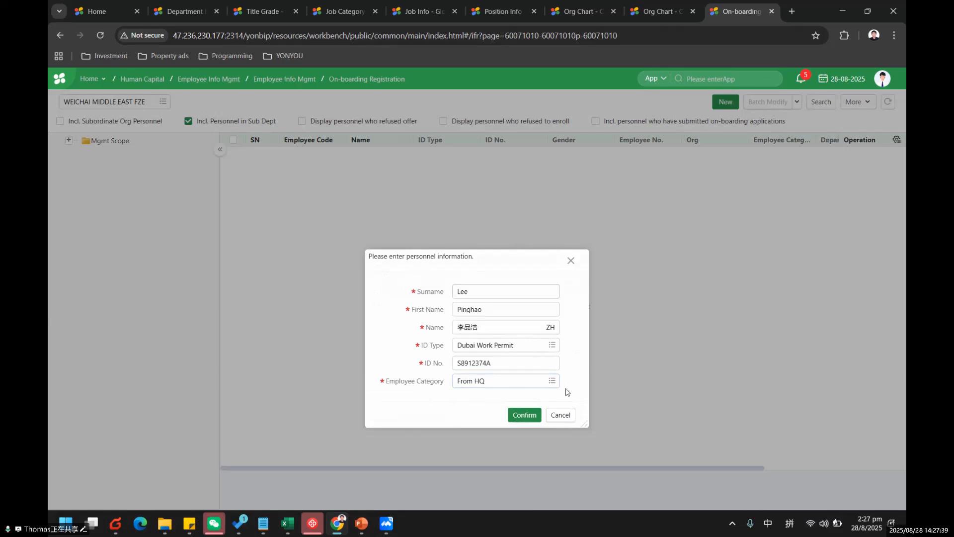
pyautogui.click(517, 415)
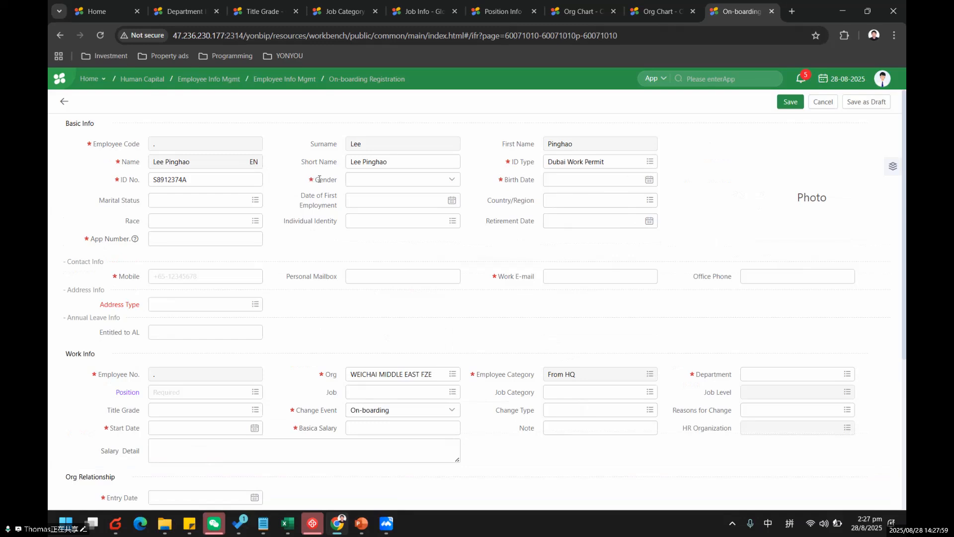
pyautogui.click(387, 183)
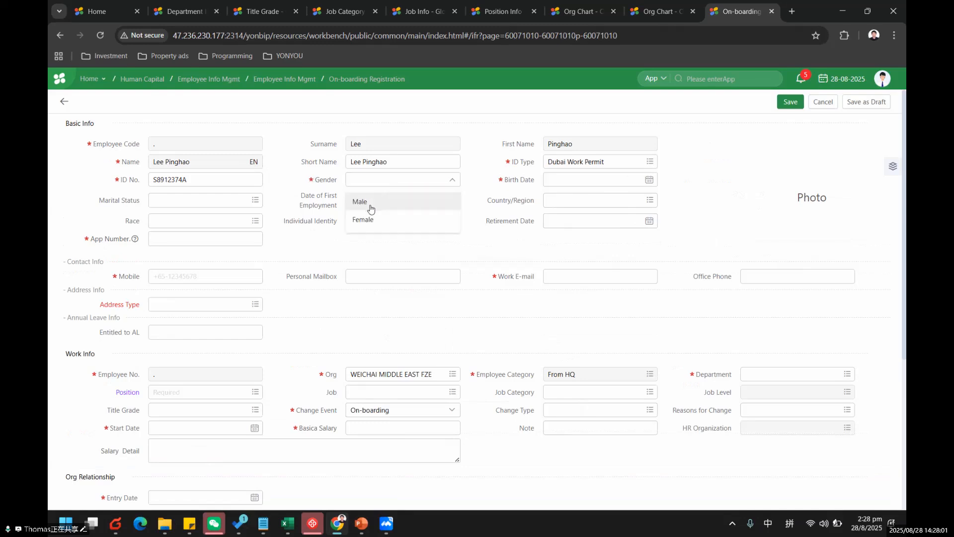
pyautogui.click(374, 203)
pyautogui.click(646, 181)
pyautogui.click(628, 201)
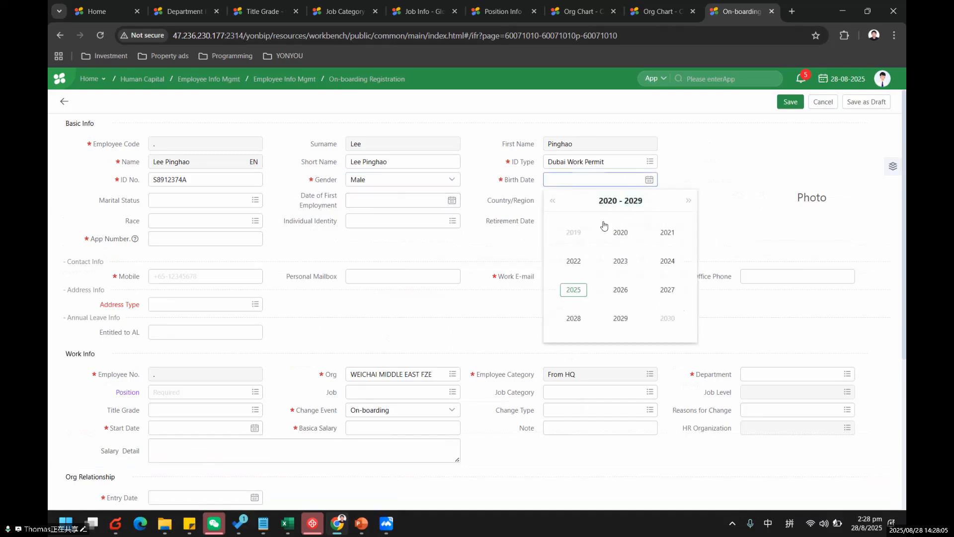
pyautogui.click(617, 201)
pyautogui.click(617, 227)
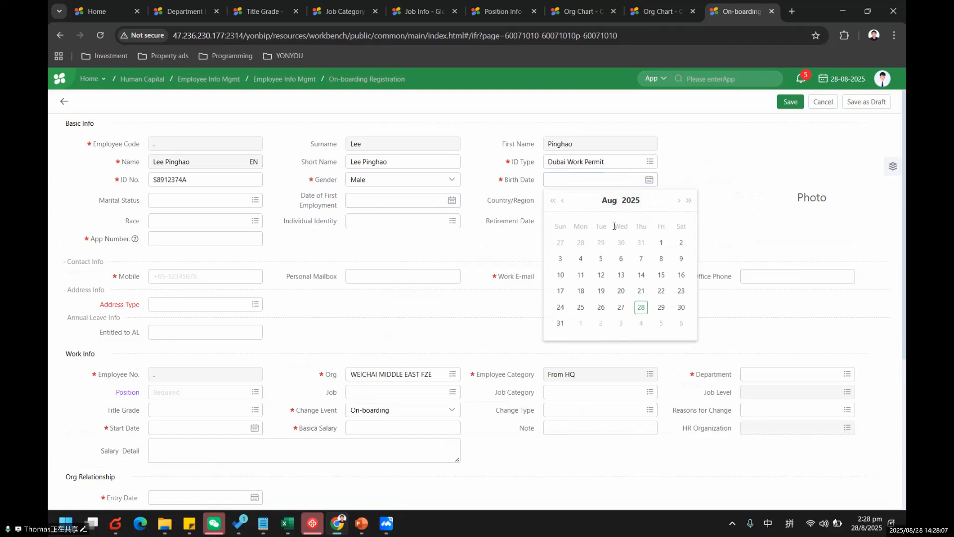
pyautogui.click(647, 179)
pyautogui.click(627, 205)
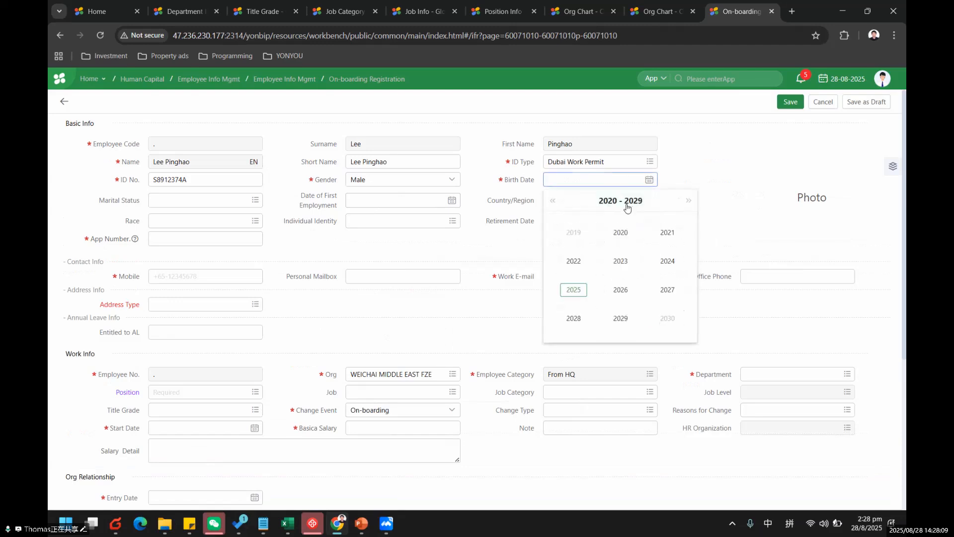
pyautogui.click(622, 202)
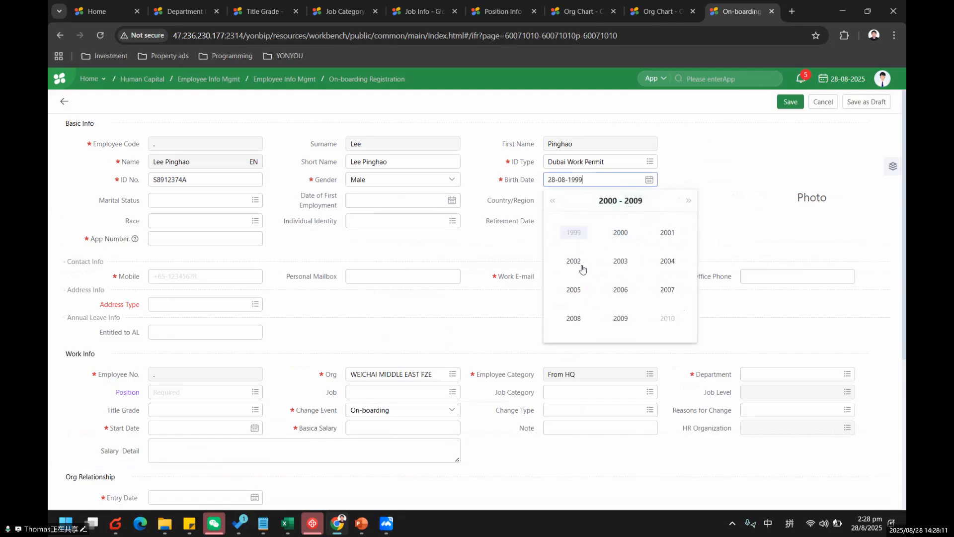
pyautogui.click(574, 233)
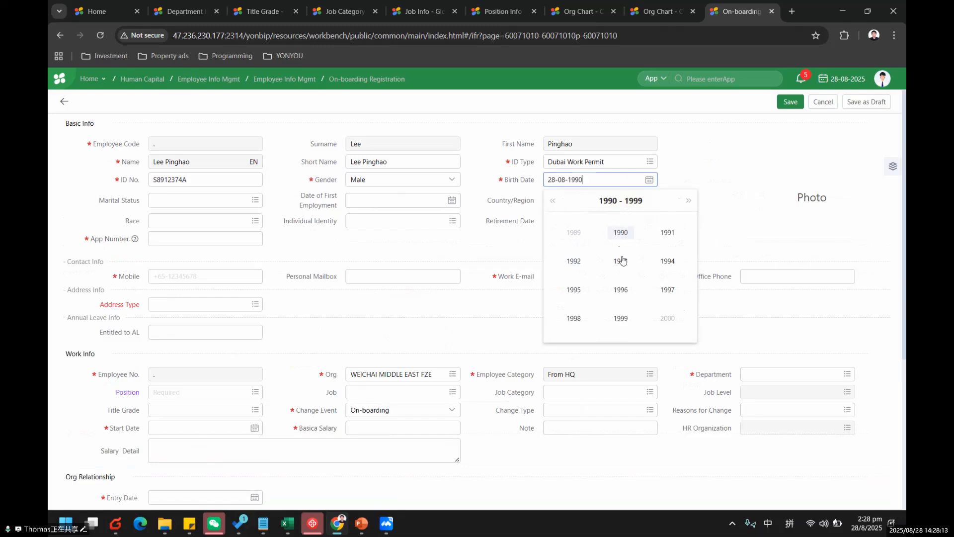
pyautogui.click(574, 260)
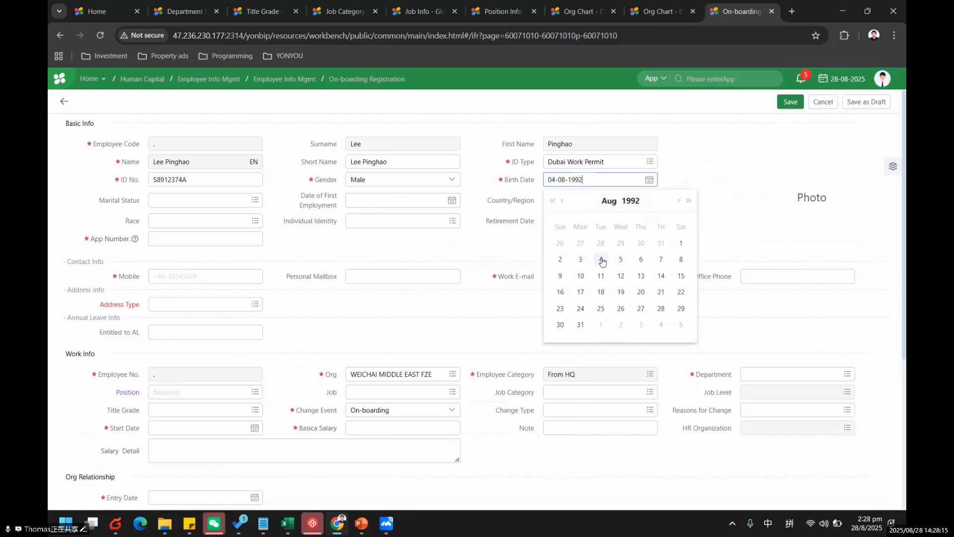
pyautogui.click(560, 258)
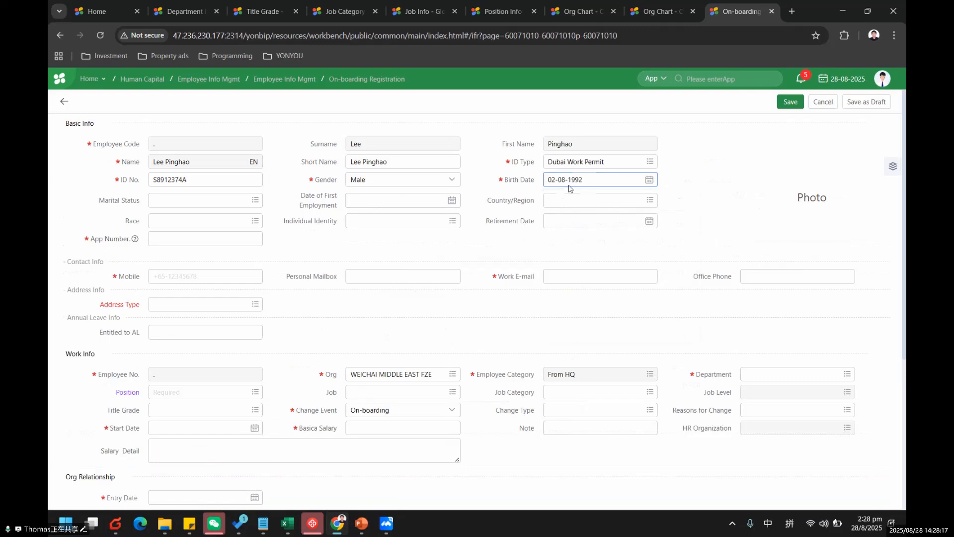
pyautogui.click(575, 200)
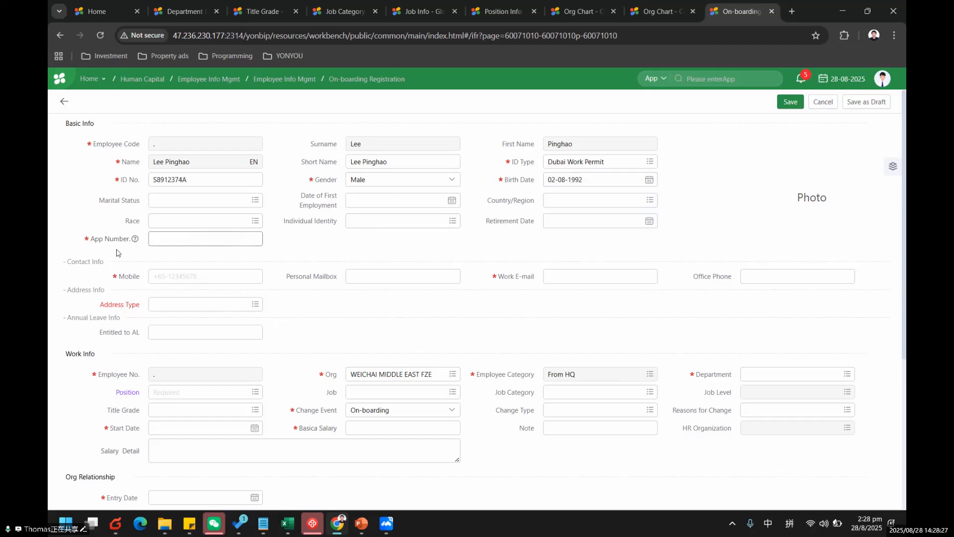
# Enter the new hire's recruitment application number in App Number.
pyautogui.moveTo(91, 238)
pyautogui.mouseDown()
pyautogui.moveTo(127, 240)
pyautogui.moveTo(90, 241)
pyautogui.mouseUp()
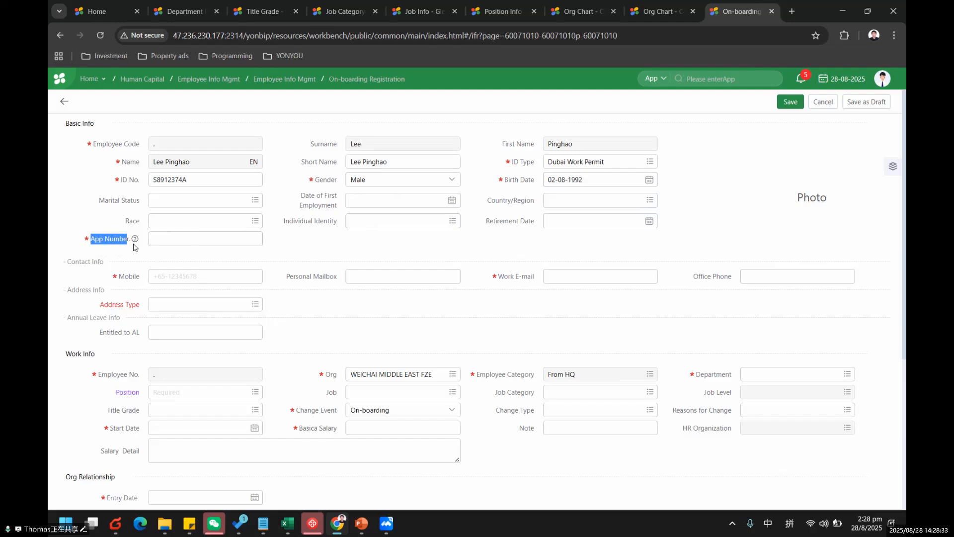
pyautogui.moveTo(136, 243)
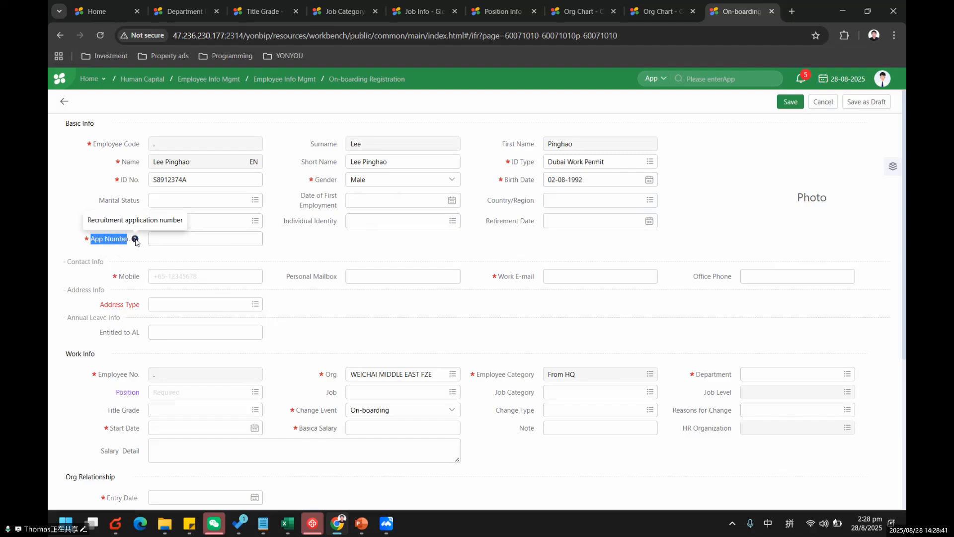
pyautogui.click(158, 238)
pyautogui.write('RCN')
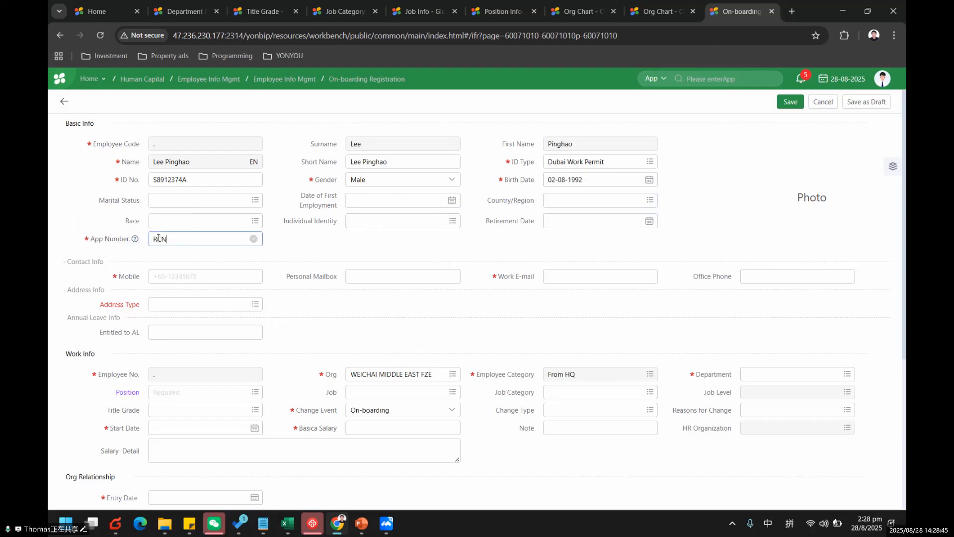
pyautogui.press('BackSpace')
pyautogui.press('BackSpace')
pyautogui.click(321, 248)
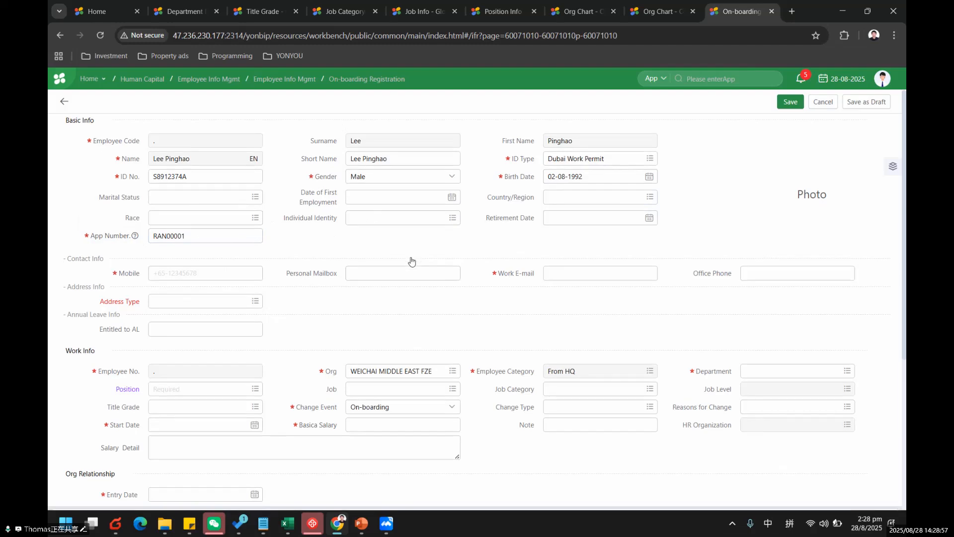
# Enter the new hire's mobile number with the +65 country code in Mobile.
pyautogui.scroll(-1, 411, 261)
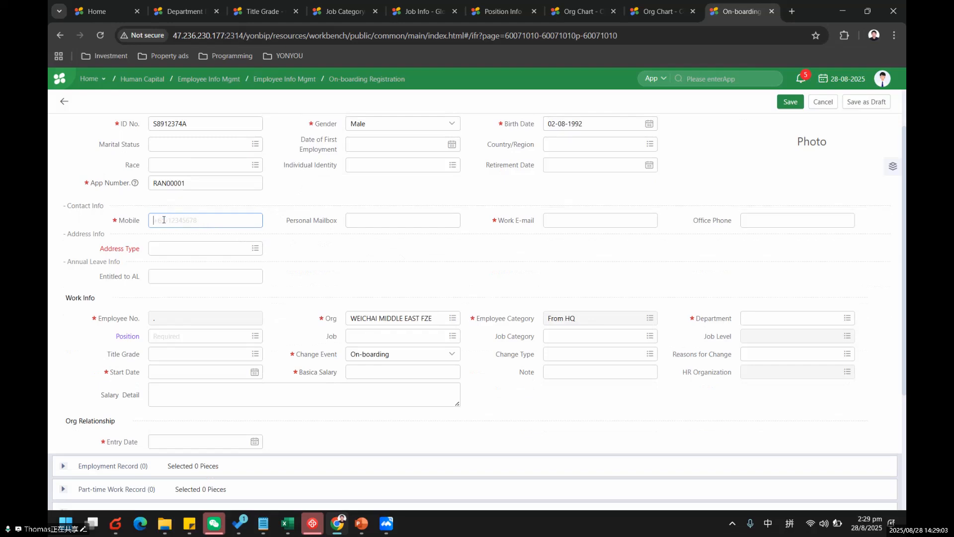
pyautogui.click(547, 219)
pyautogui.click(190, 219)
pyautogui.click(280, 207)
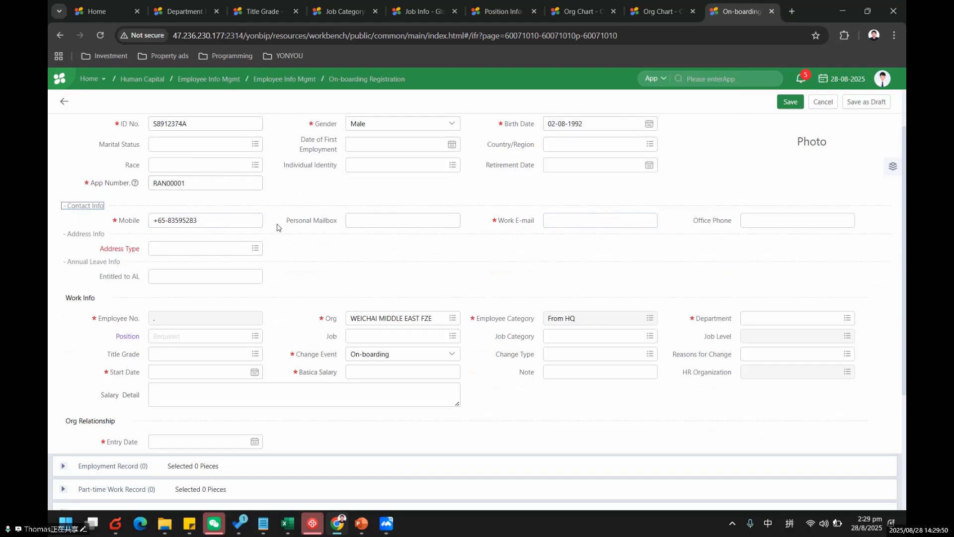
pyautogui.click(264, 208)
# Review the entered mobile number's country code and digits, then leave the field.
pyautogui.click(166, 222)
pyautogui.click(163, 222)
pyautogui.doubleClick(162, 222)
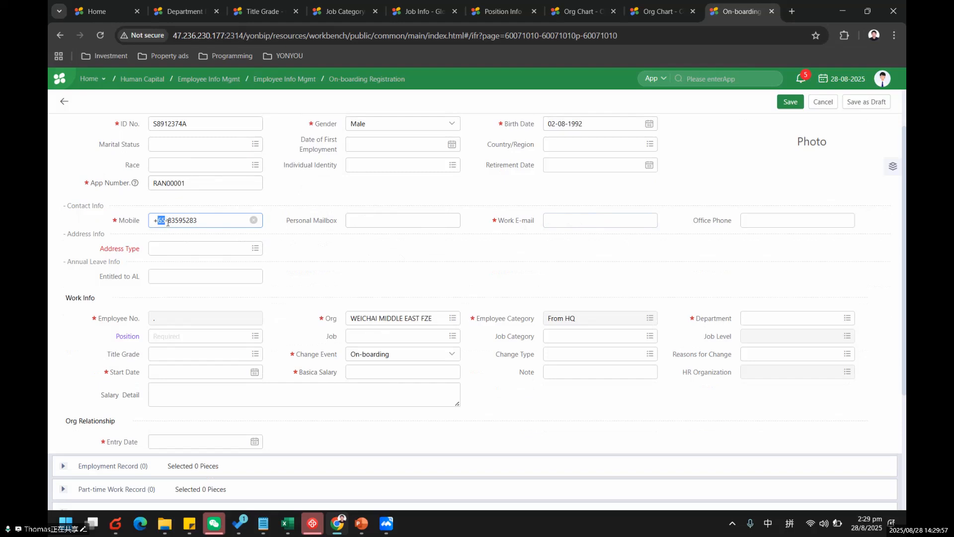
pyautogui.doubleClick(198, 220)
pyautogui.moveTo(220, 225); pyautogui.dragTo(145, 222)
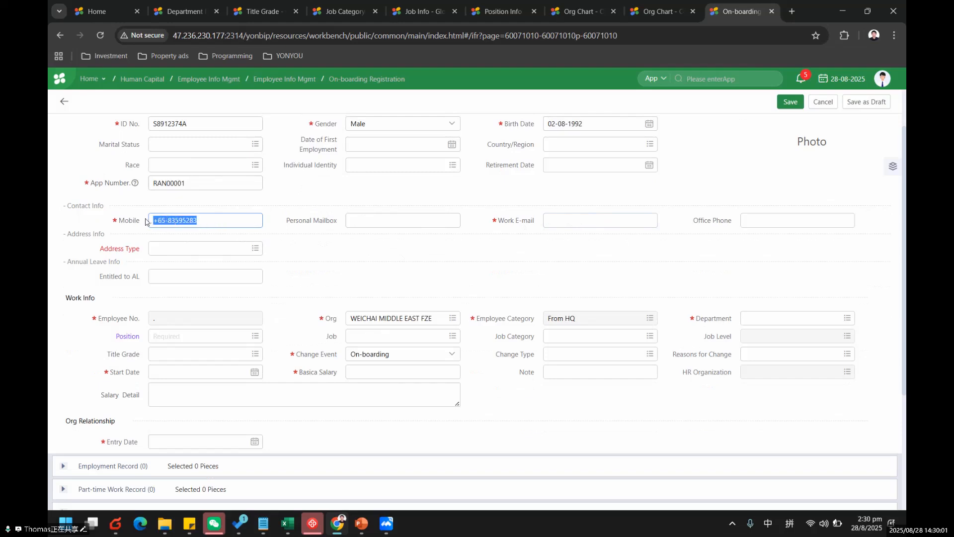
pyautogui.click(206, 221)
pyautogui.moveTo(211, 222); pyautogui.dragTo(148, 224)
pyautogui.click(207, 220)
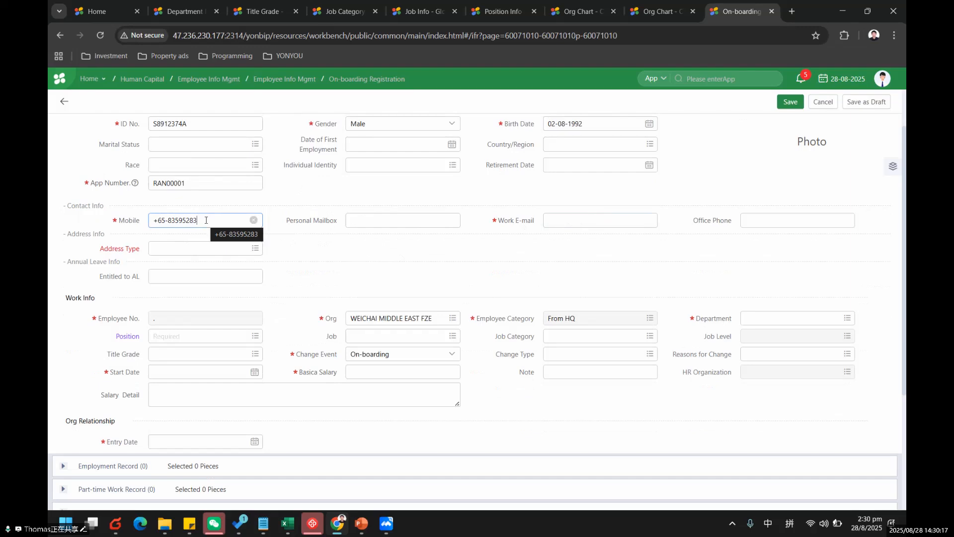
pyautogui.click(207, 232)
pyautogui.click(96, 235)
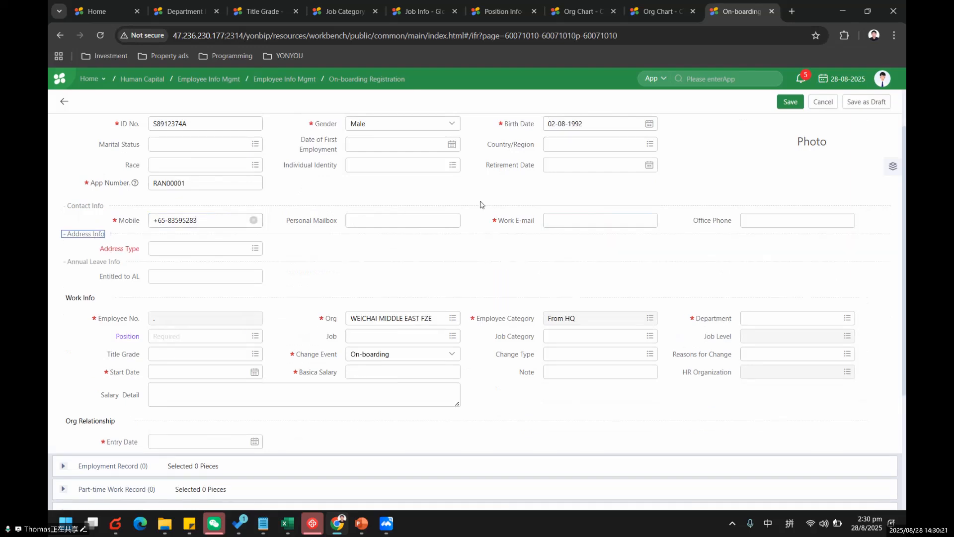
# Type the new hire's lowercase company e-mail address into Work E-mail.
pyautogui.click(581, 219)
pyautogui.write('THO')
pyautogui.press('BackSpace')
pyautogui.press('BackSpace')
pyautogui.press('BackSpace')
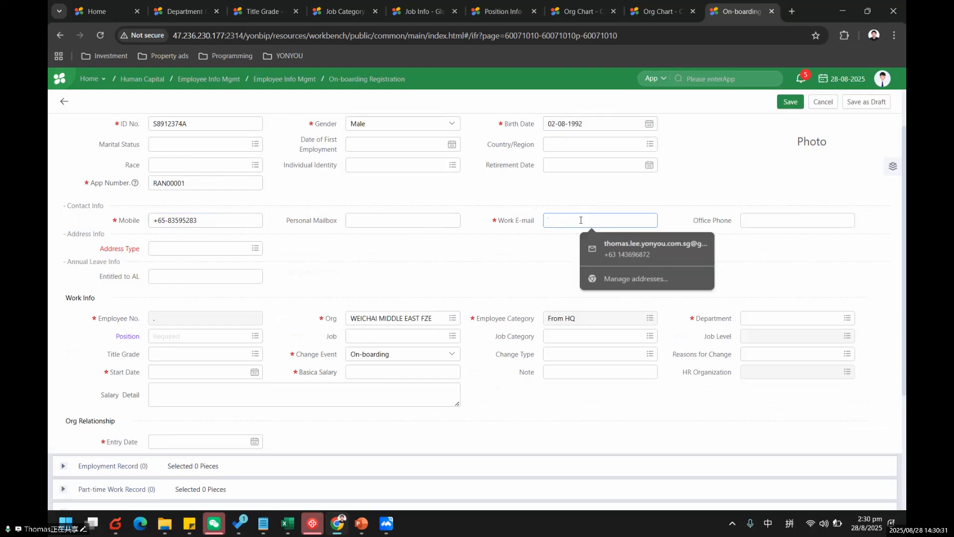
pyautogui.press('capslock')
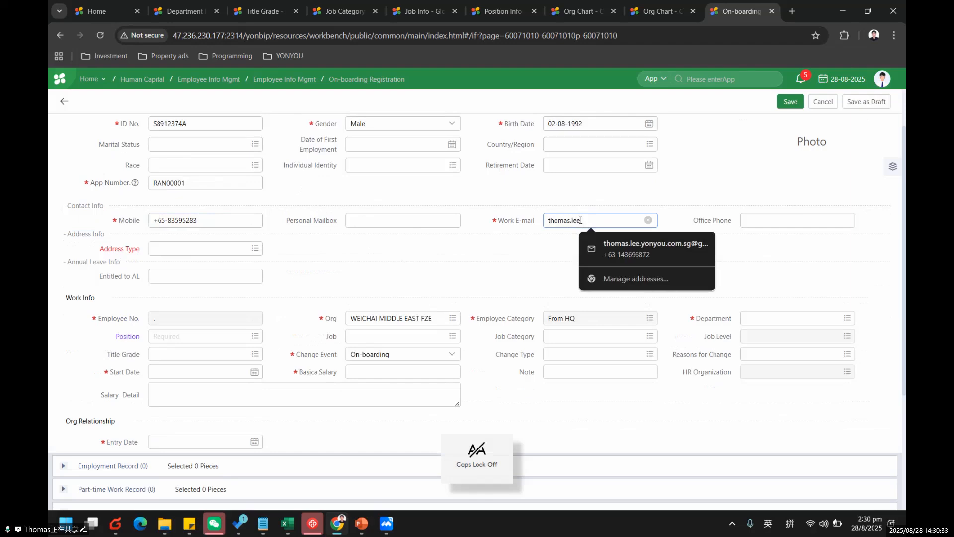
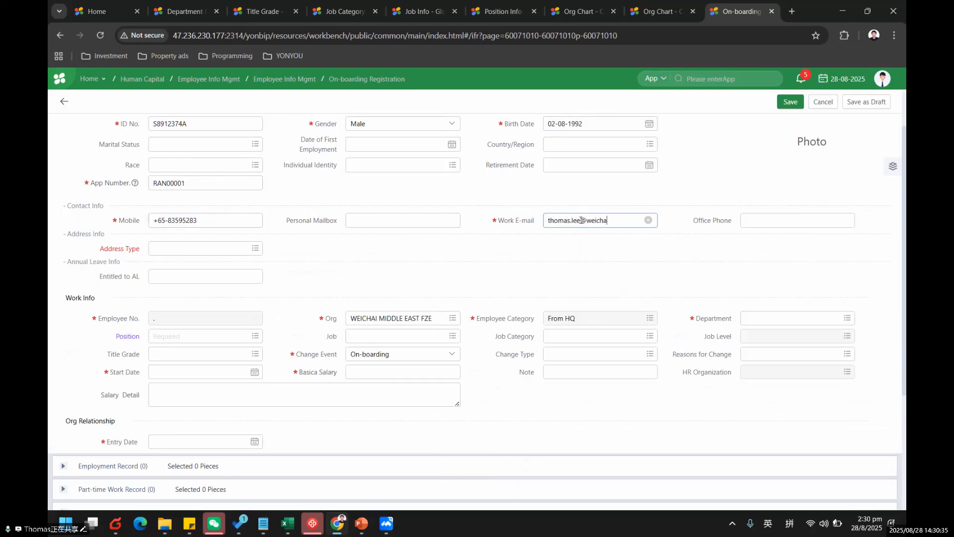
pyautogui.press('Tab')
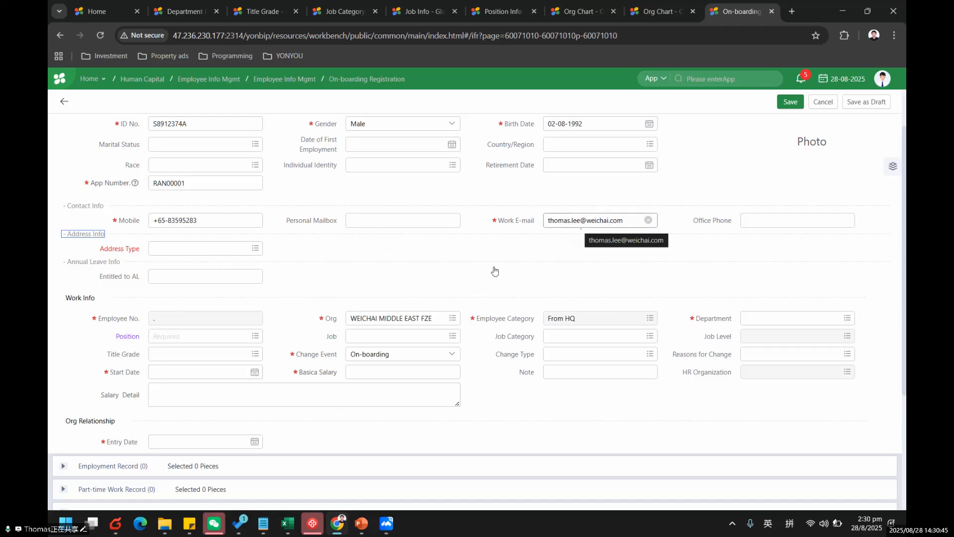
# Choose ME0301 Sales under ME03 Sales & Marketing as the Department.
pyautogui.scroll(-1, 490, 252)
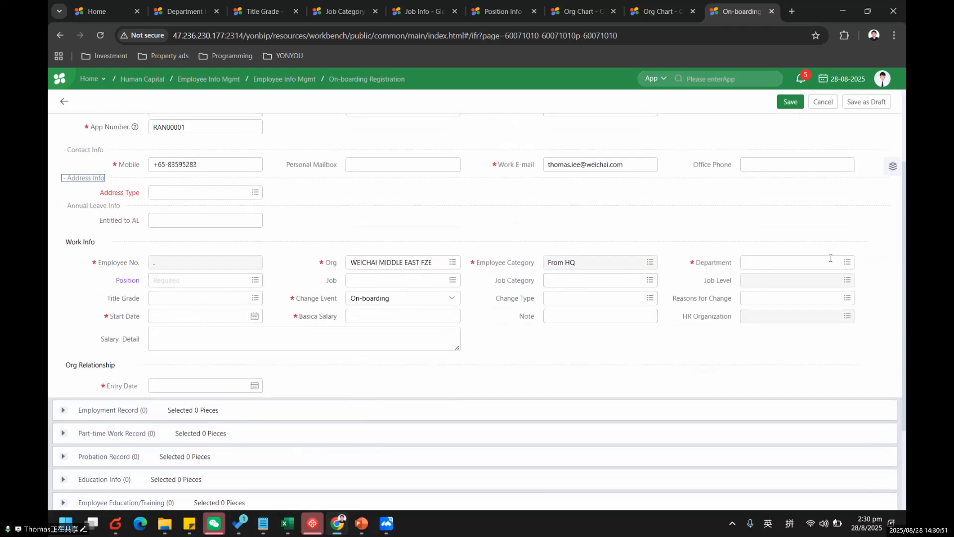
pyautogui.click(772, 262)
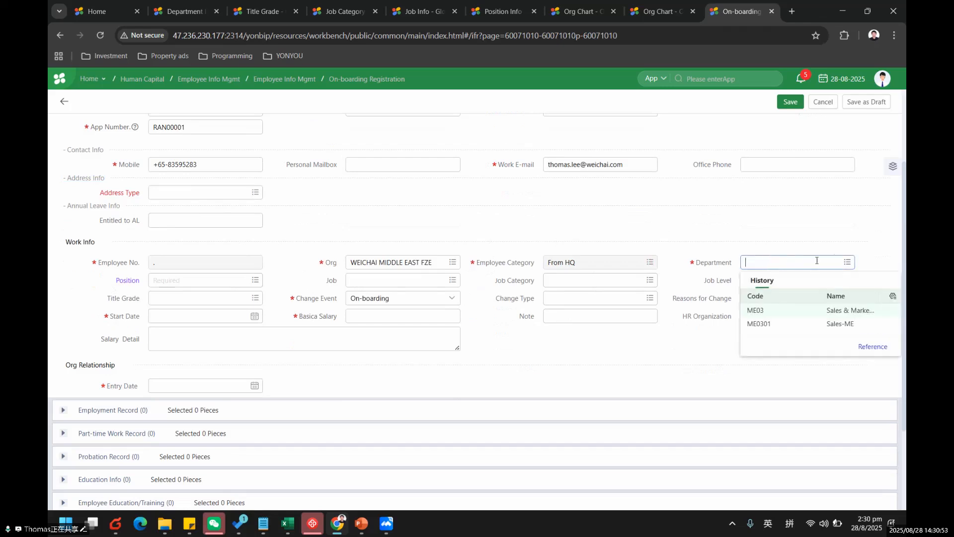
pyautogui.click(844, 262)
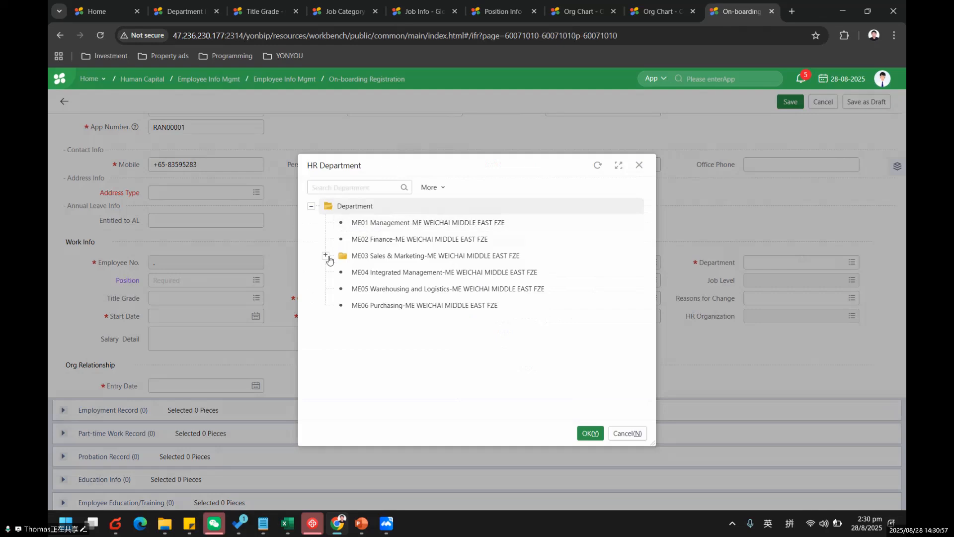
pyautogui.click(326, 256)
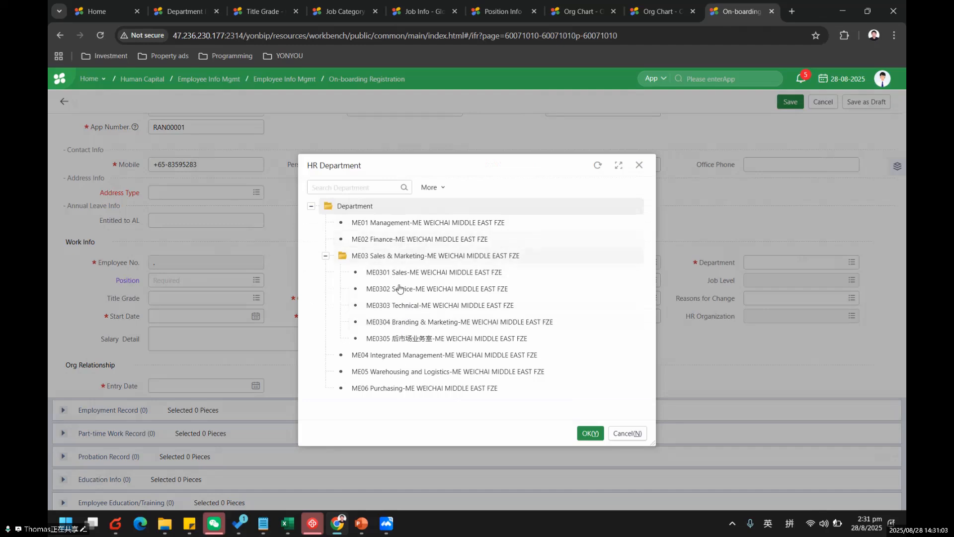
pyautogui.click(428, 272)
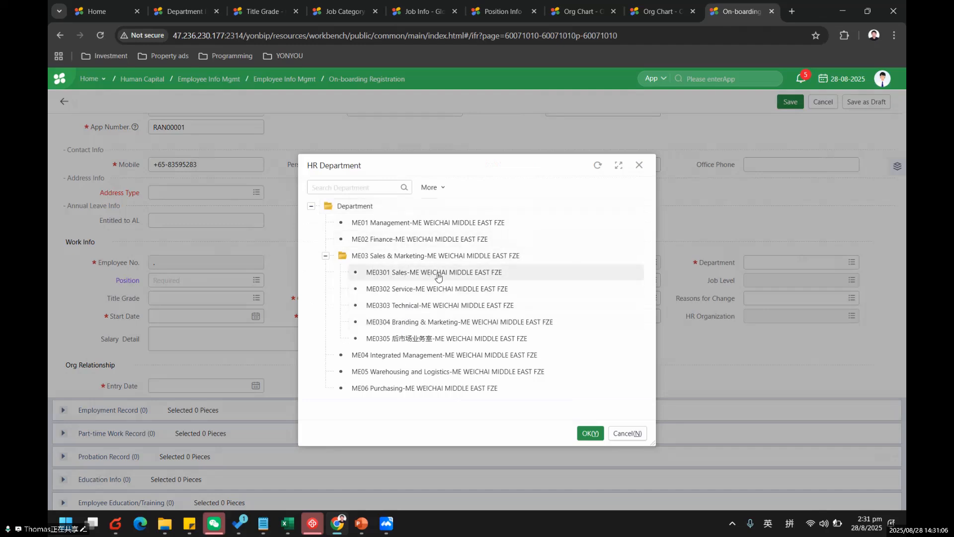
pyautogui.click(590, 433)
pyautogui.click(806, 262)
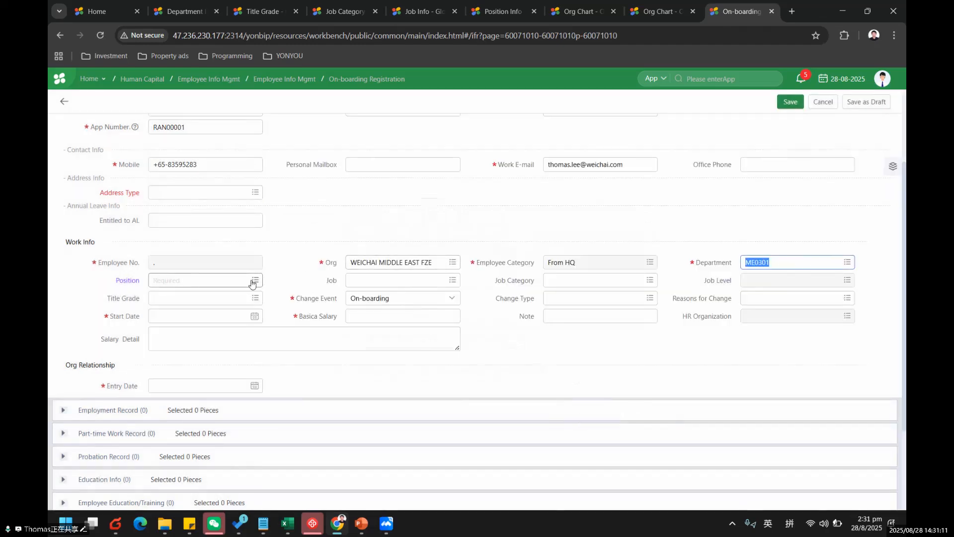
pyautogui.click(337, 284)
pyautogui.click(375, 278)
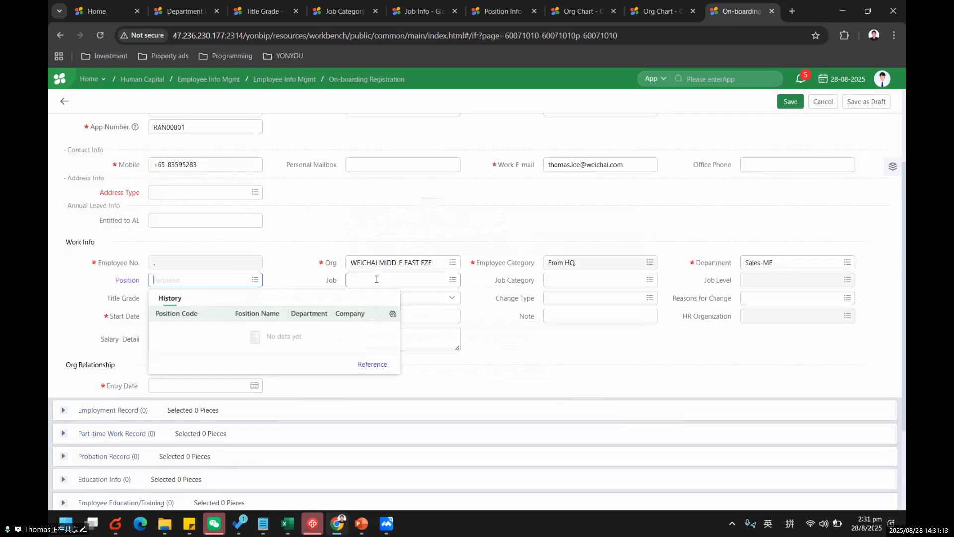
pyautogui.click(581, 278)
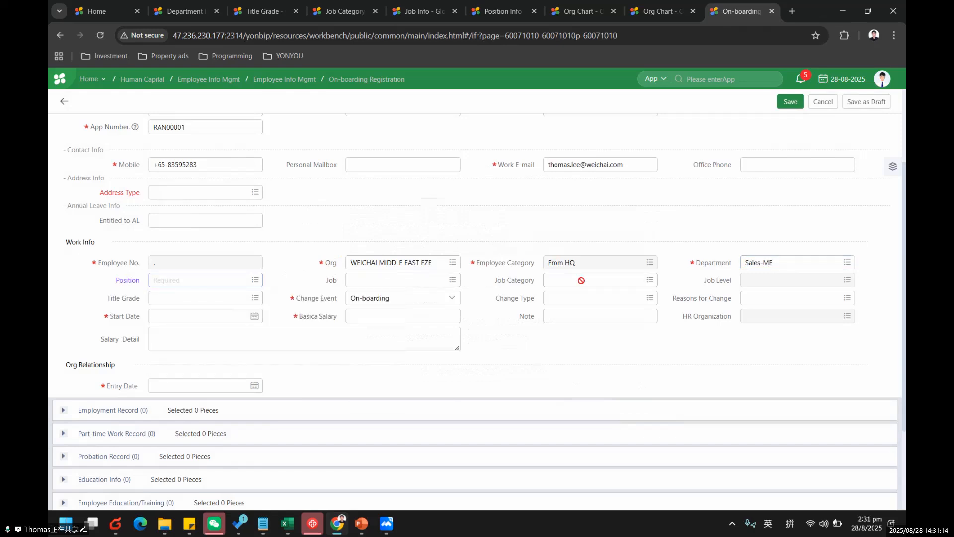
pyautogui.click(171, 280)
pyautogui.click(355, 280)
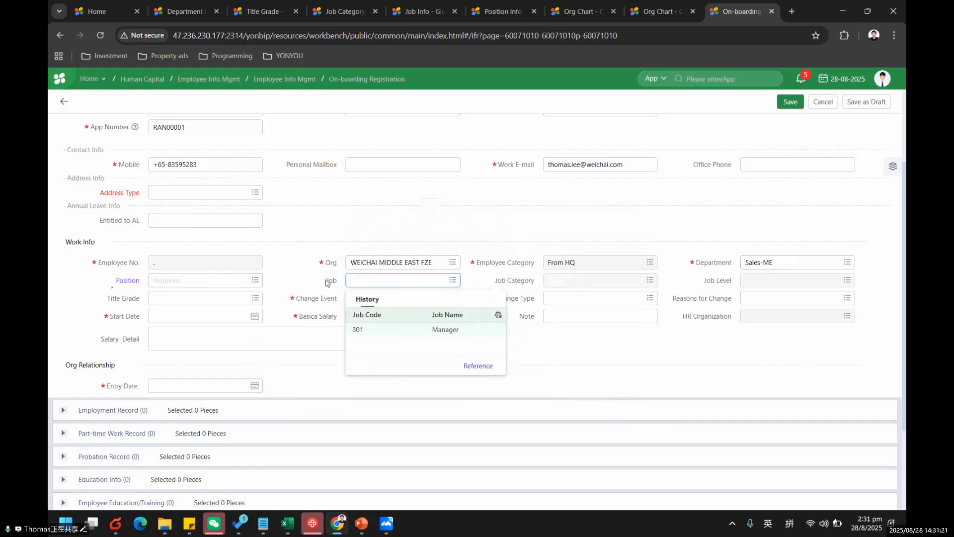
pyautogui.click(211, 281)
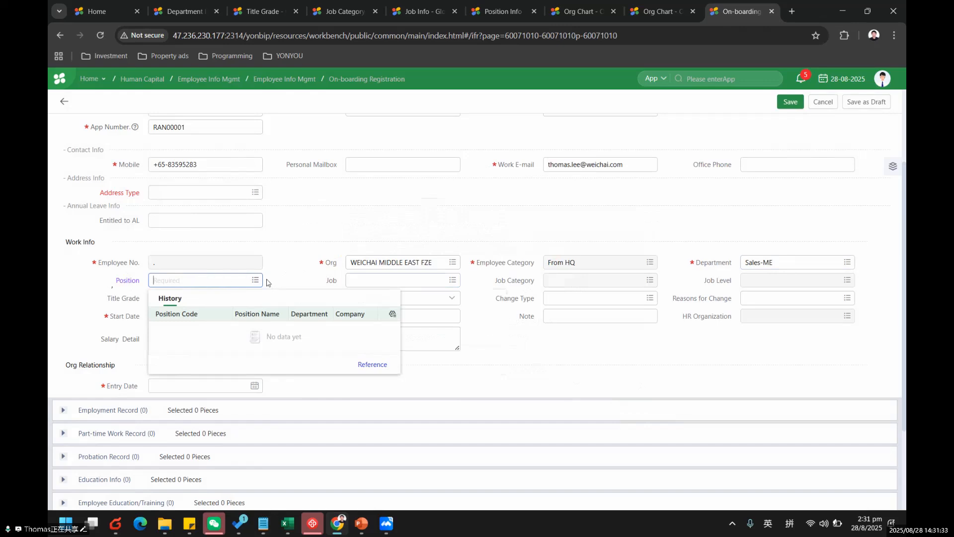
pyautogui.click(305, 283)
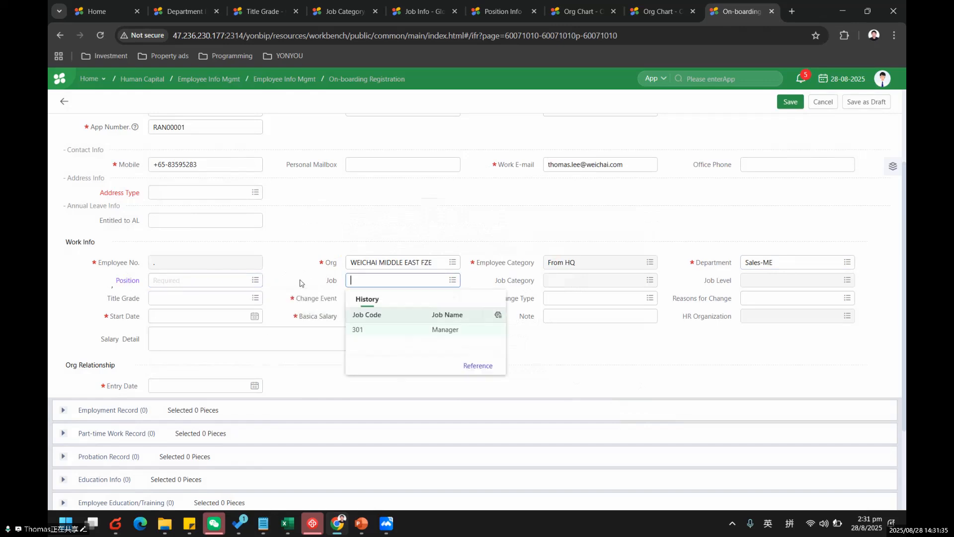
pyautogui.click(298, 291)
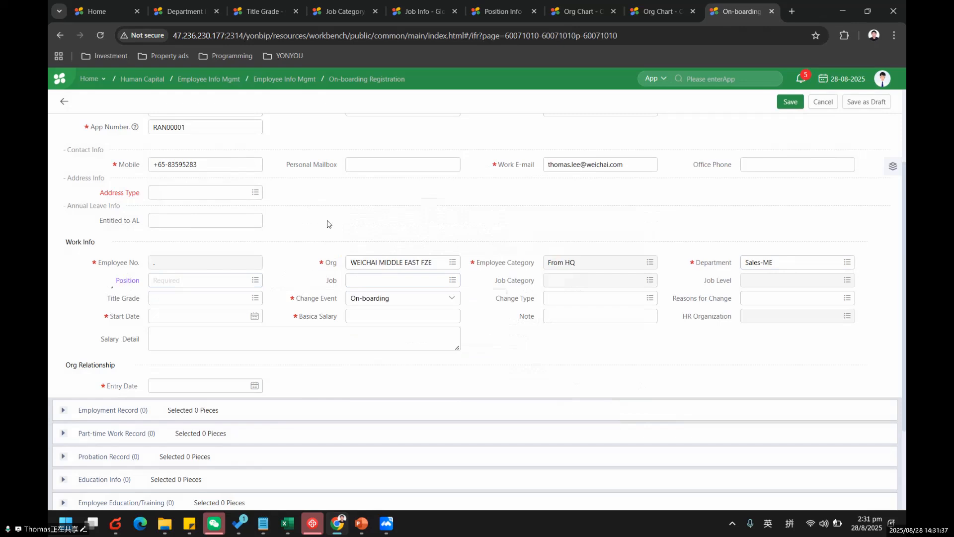
pyautogui.scroll(-1, 299, 240)
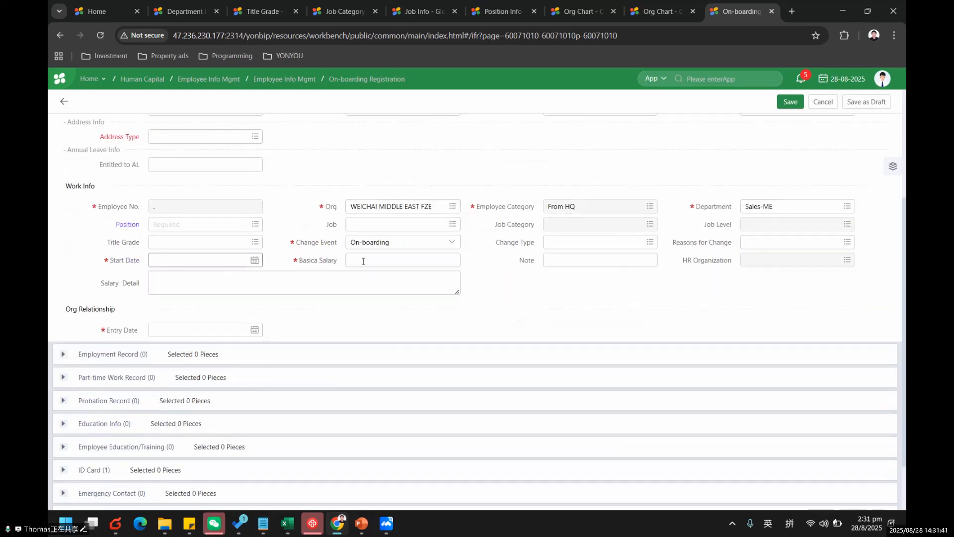
# Set the Start Date to 01-08-2025 and the Basic Salary to 1,000.00.
pyautogui.click(210, 262)
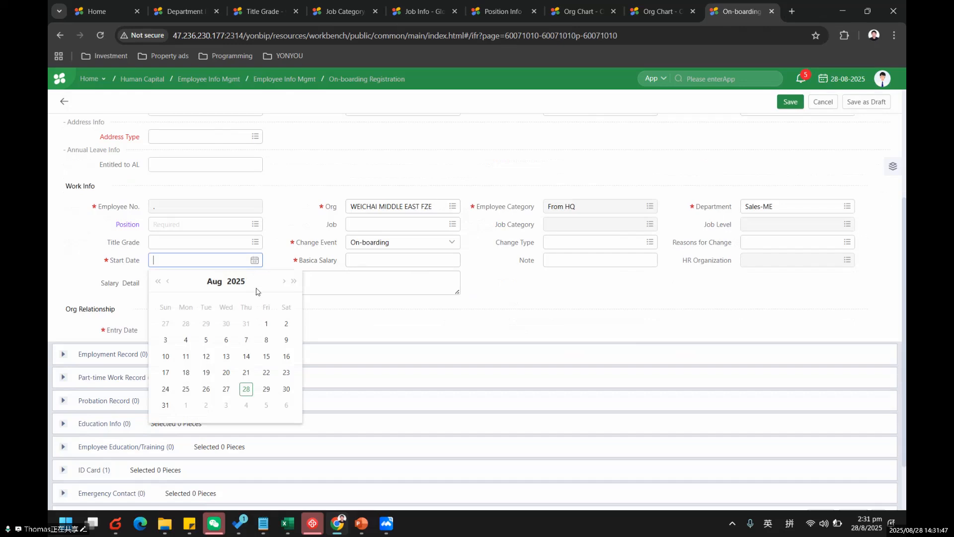
pyautogui.click(266, 324)
pyautogui.click(206, 323)
pyautogui.click(275, 324)
pyautogui.click(371, 261)
pyautogui.write('1,000')
pyautogui.click(259, 316)
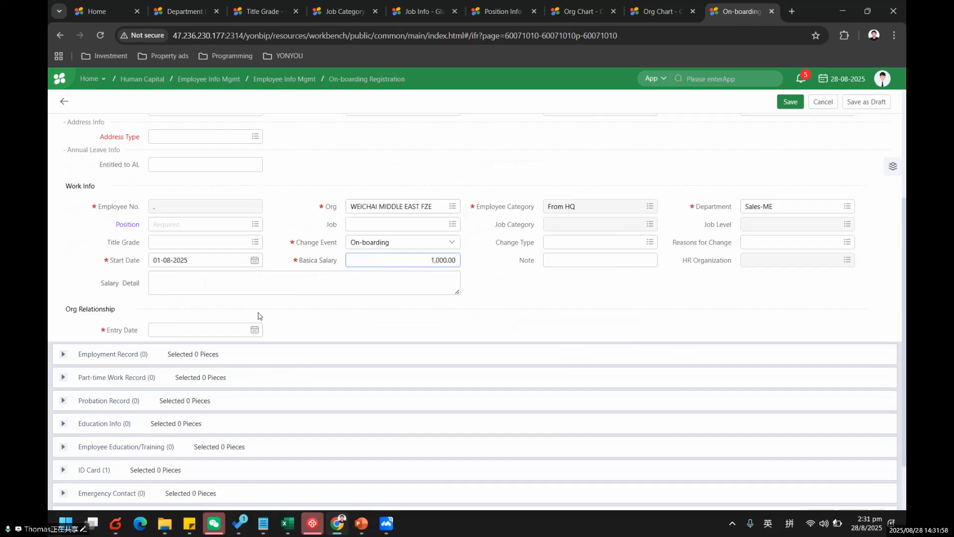
# Set the Entry Date to 01-08-2025, leaving the Start Date unchanged.
pyautogui.click(195, 265)
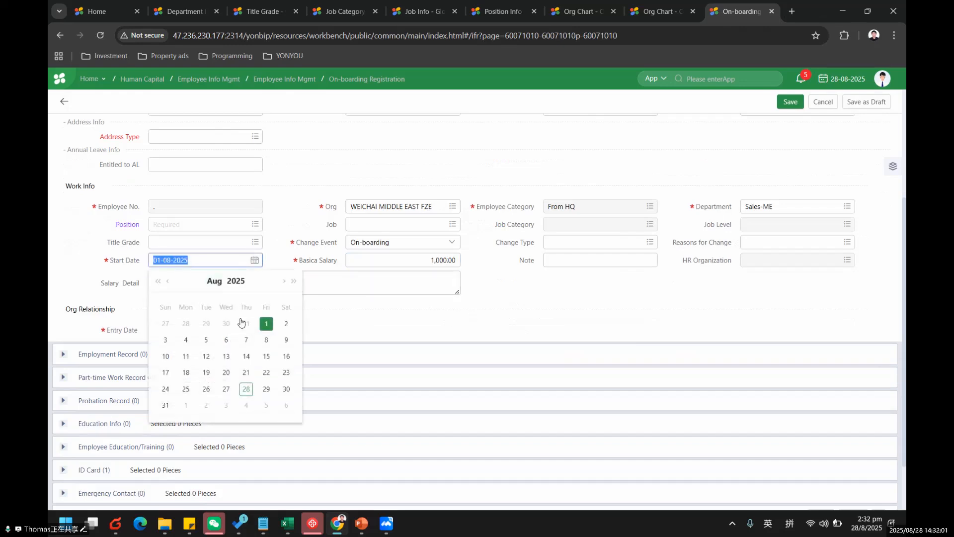
pyautogui.click(346, 318)
pyautogui.click(255, 331)
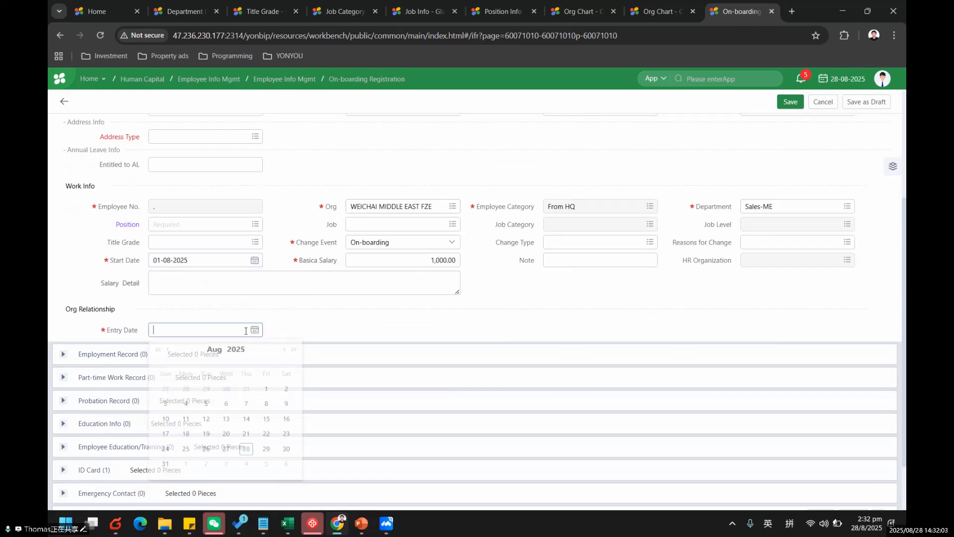
pyautogui.click(266, 393)
pyautogui.click(366, 320)
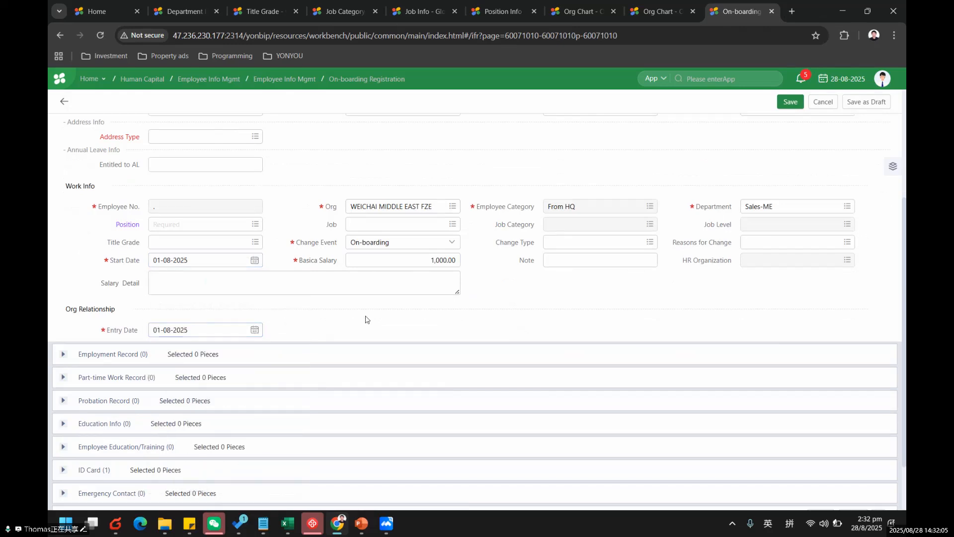
pyautogui.scroll(3, 413, 331)
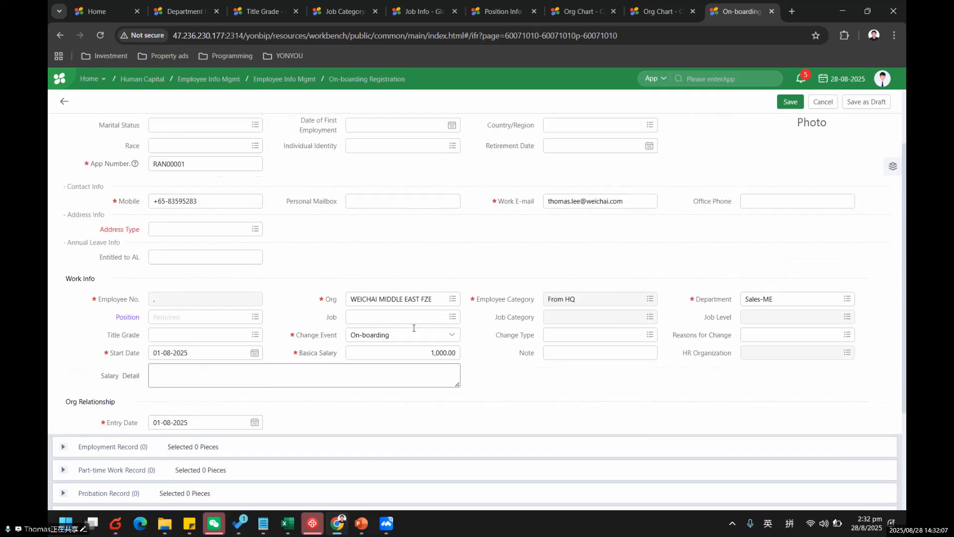
pyautogui.scroll(2, 413, 331)
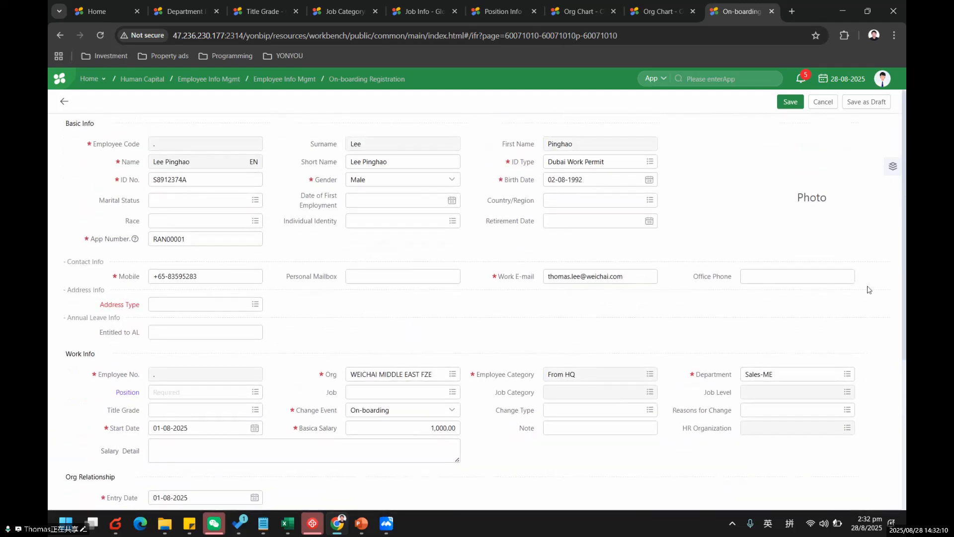
pyautogui.scroll(-1, 318, 403)
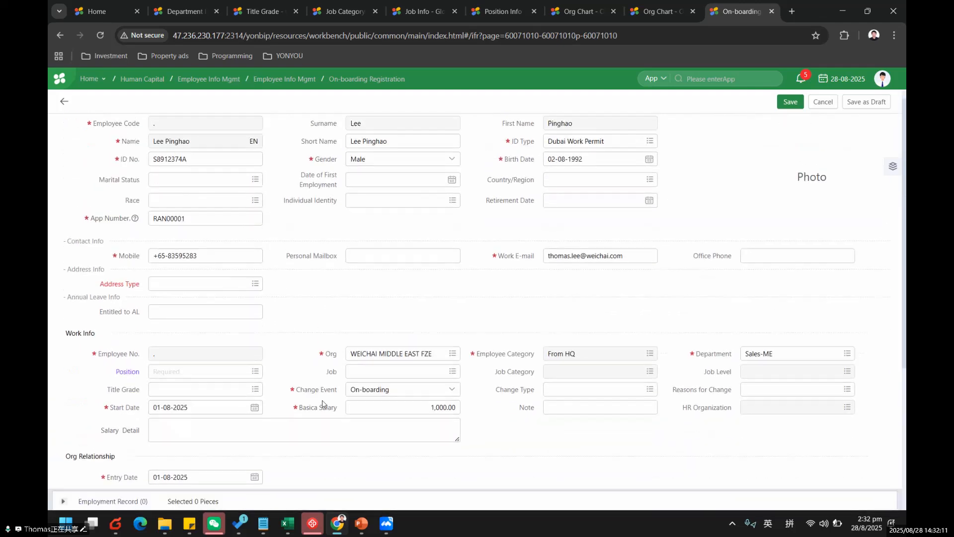
pyautogui.scroll(1, 323, 397)
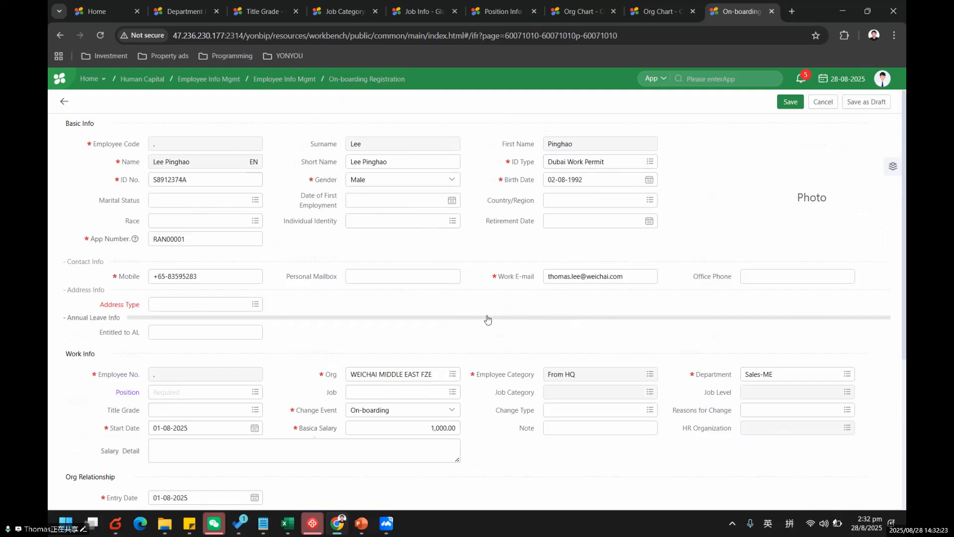
pyautogui.tripleClick(187, 277)
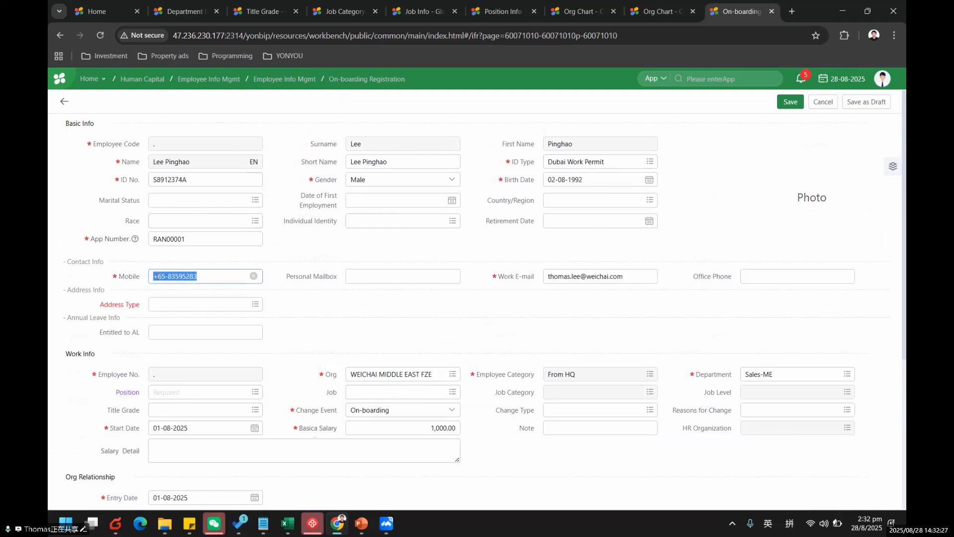
pyautogui.tripleClick(553, 278)
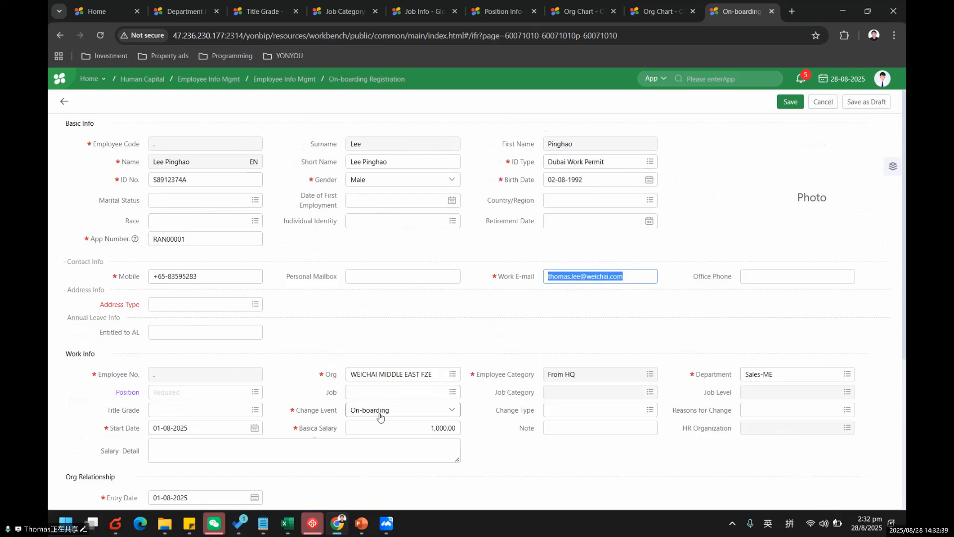
pyautogui.scroll(-1, 379, 418)
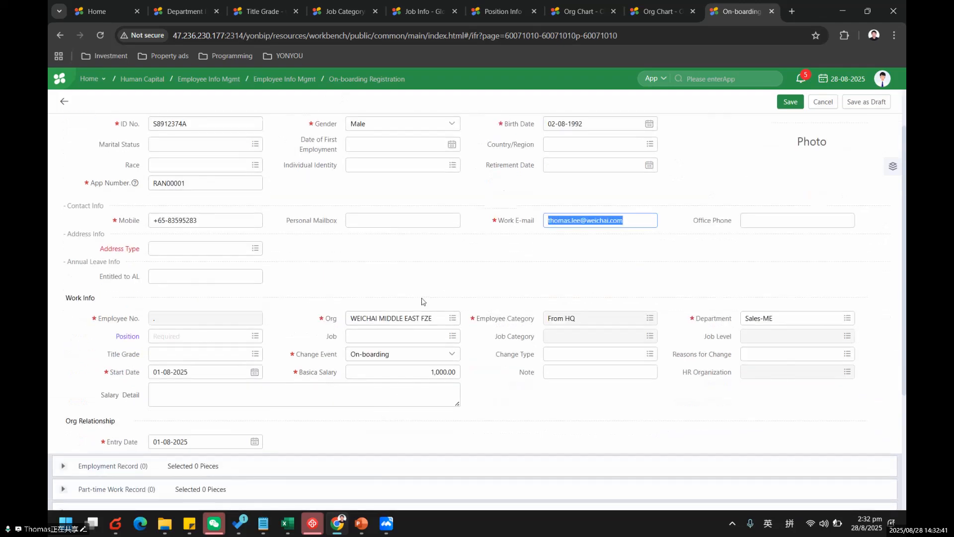
pyautogui.scroll(1, 422, 302)
pyautogui.scroll(-1, 422, 302)
pyautogui.scroll(1, 454, 273)
pyautogui.click(592, 260)
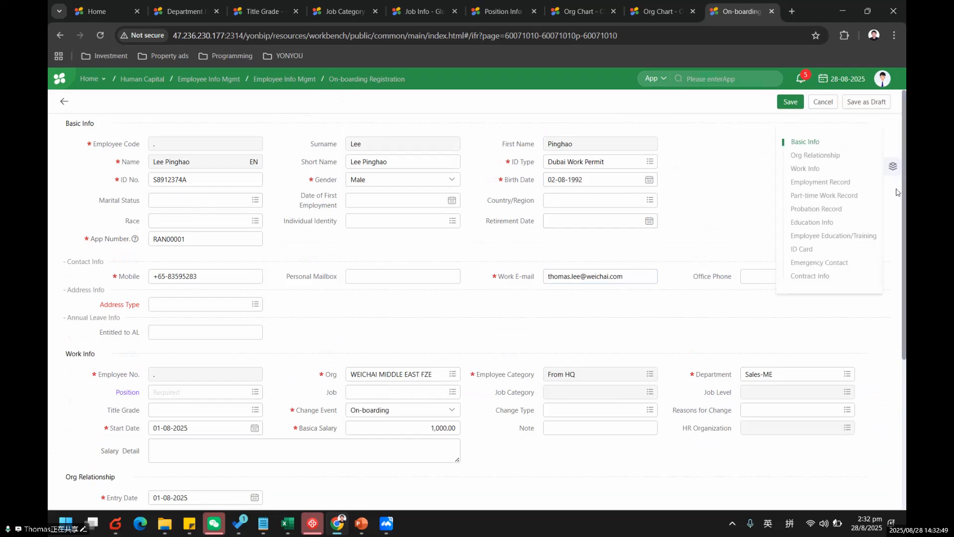
pyautogui.moveTo(904, 193)
pyautogui.mouseDown()
pyautogui.moveTo(904, 204)
pyautogui.moveTo(904, 196)
pyautogui.mouseUp()
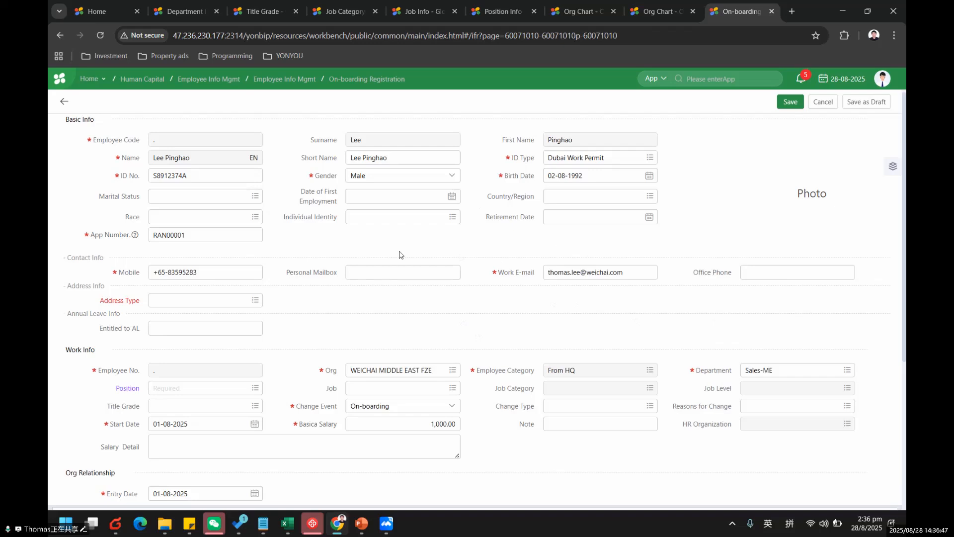
# After the duplicate-mobile error on save, change the mobile number's last digit to 4 and dismiss the error.
pyautogui.moveTo(137, 240)
pyautogui.click(790, 103)
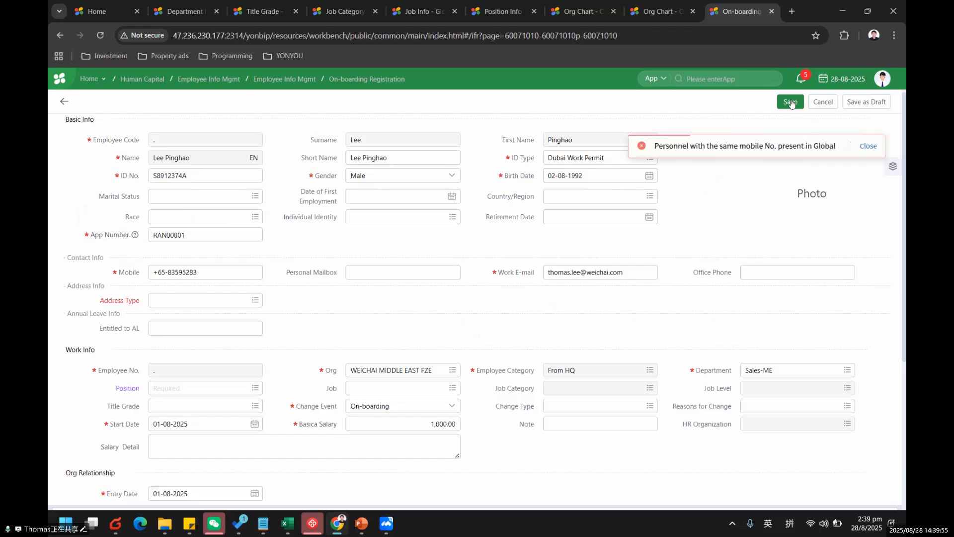
pyautogui.moveTo(683, 144); pyautogui.dragTo(843, 145)
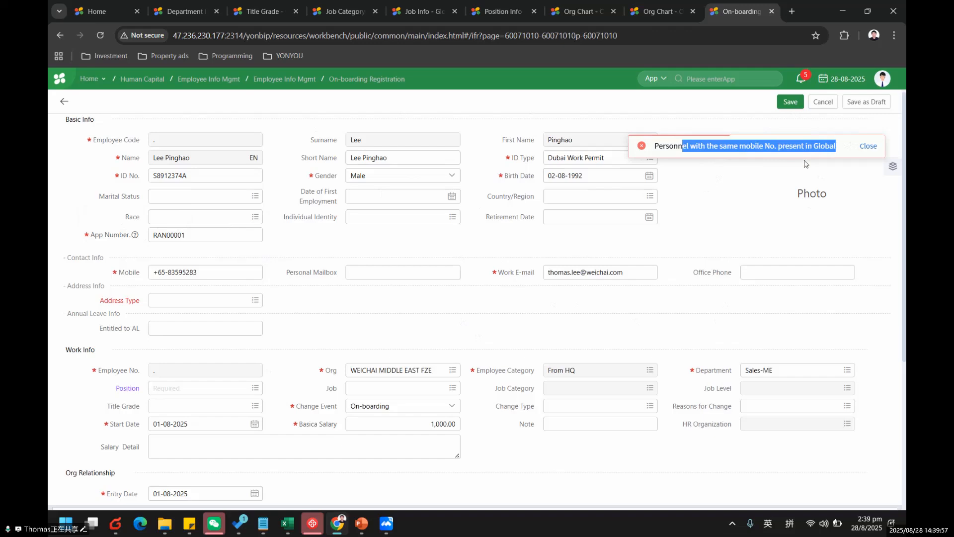
pyautogui.tripleClick(202, 274)
pyautogui.click(211, 273)
pyautogui.press('BackSpace')
pyautogui.write('4')
pyautogui.moveTo(876, 146)
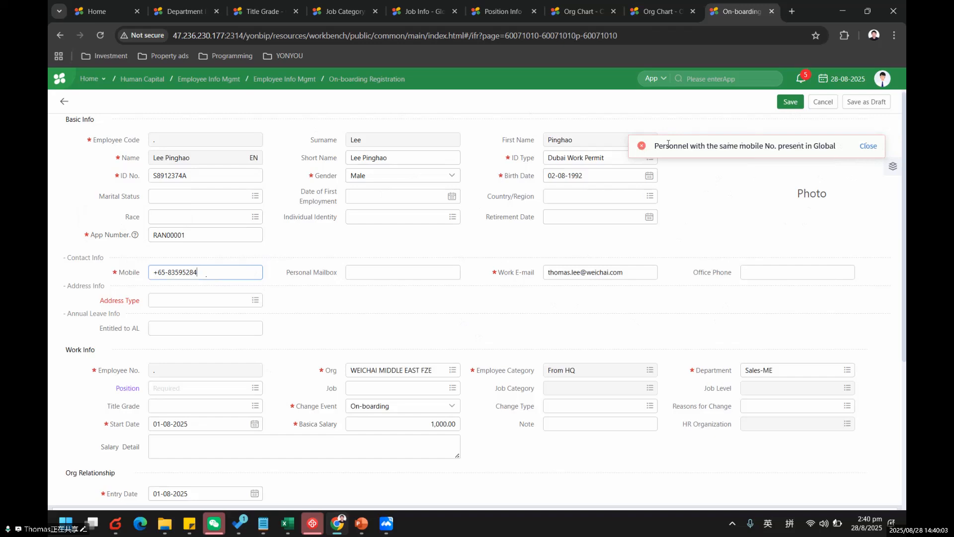
pyautogui.moveTo(663, 145); pyautogui.dragTo(841, 150)
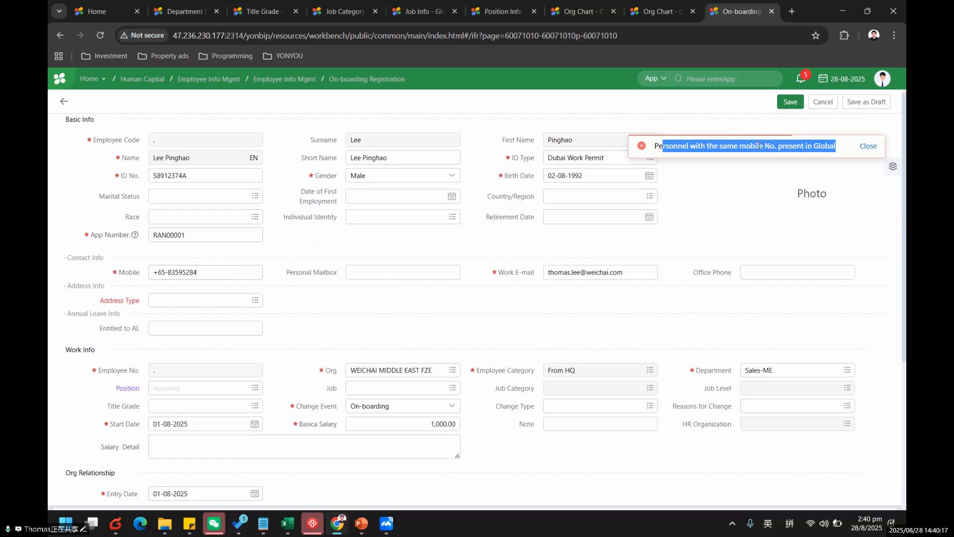
pyautogui.click(719, 188)
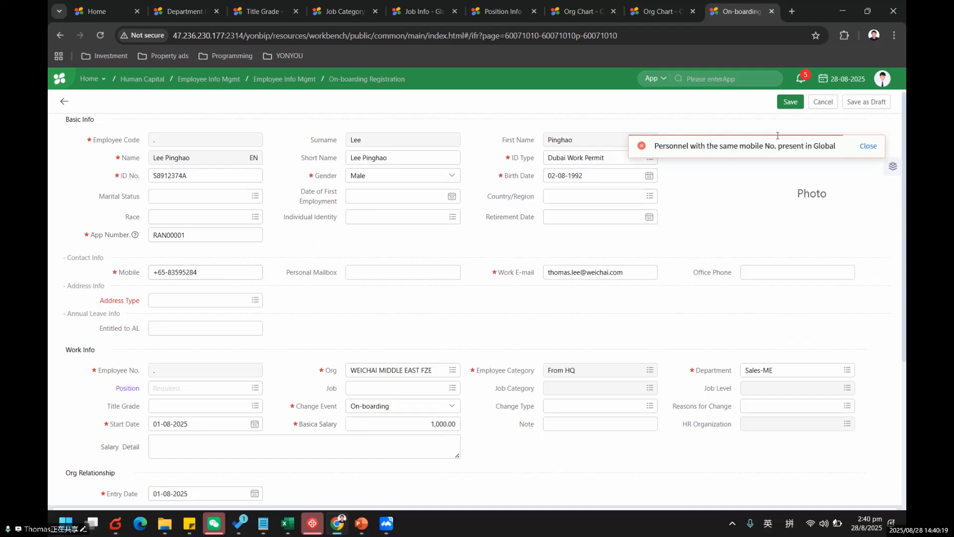
pyautogui.click(868, 147)
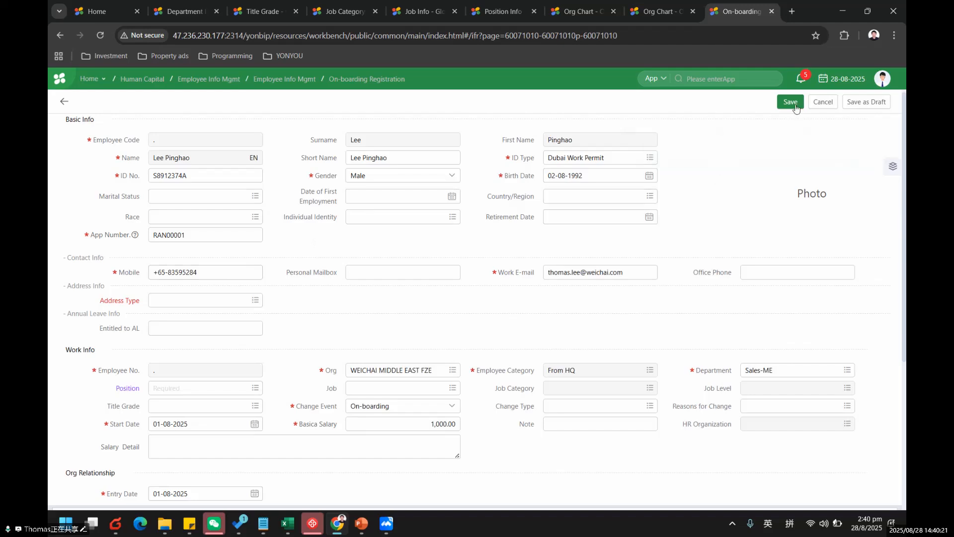
# Save the corrected on-boarding form, return to the list and select the new hire's record.
pyautogui.click(795, 106)
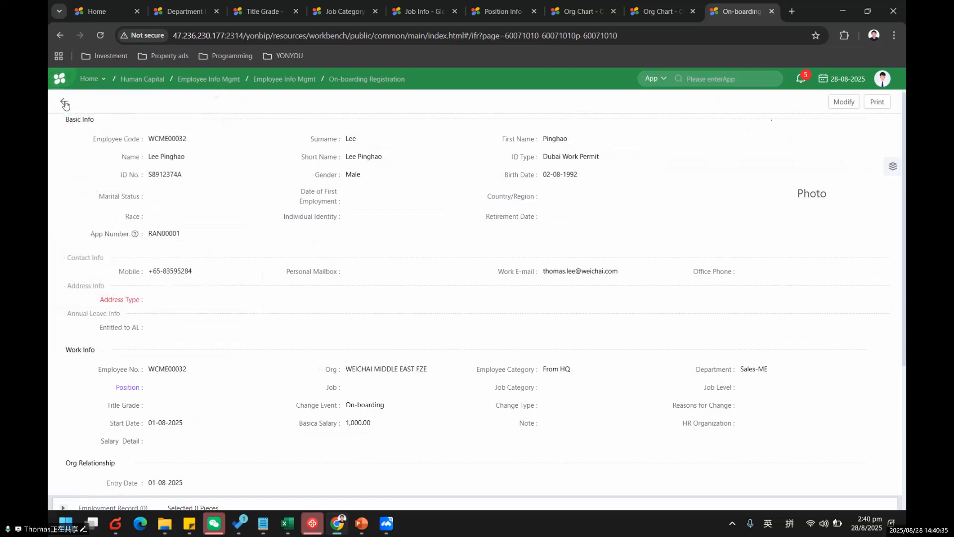
pyautogui.click(64, 102)
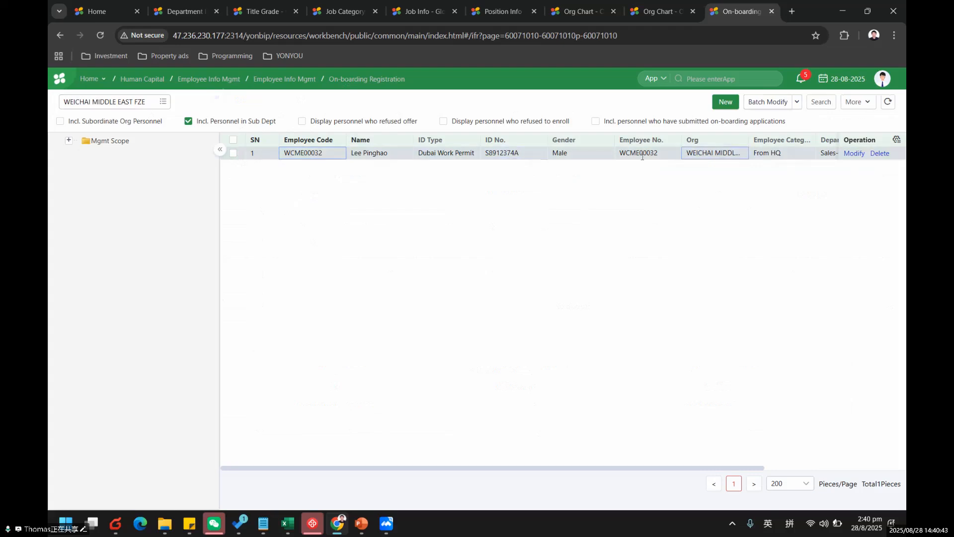
pyautogui.click(233, 154)
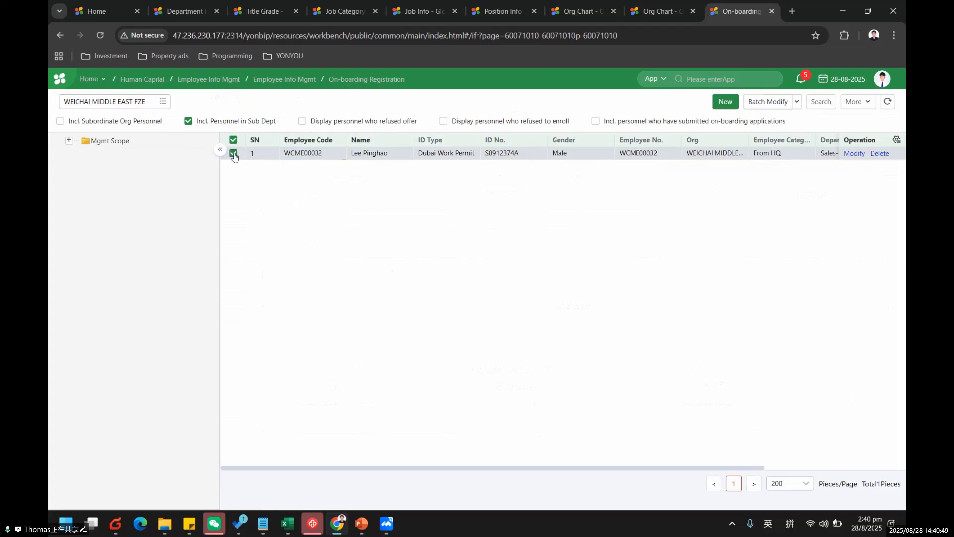
pyautogui.click(862, 103)
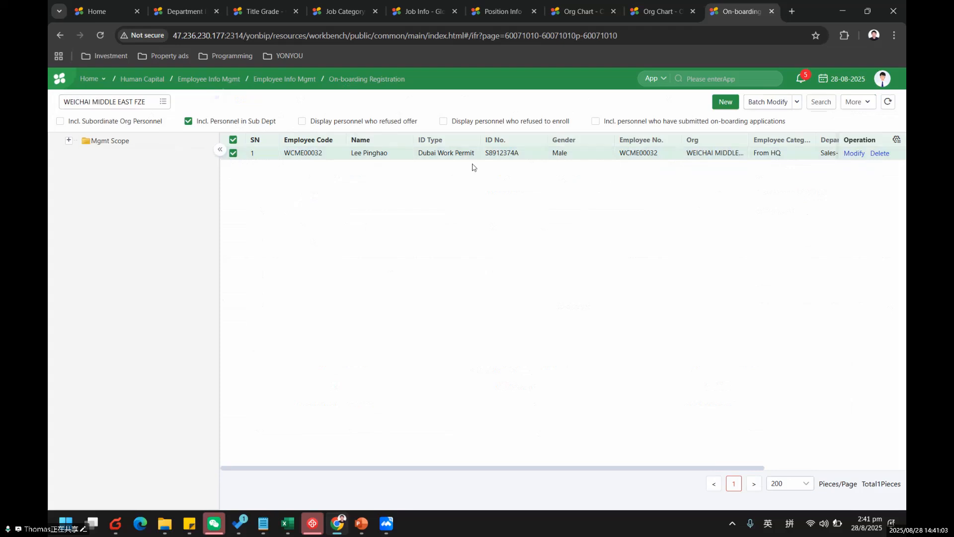
# Transfer the selected new hire into the personnel file, confirming with Yes.
pyautogui.moveTo(863, 102)
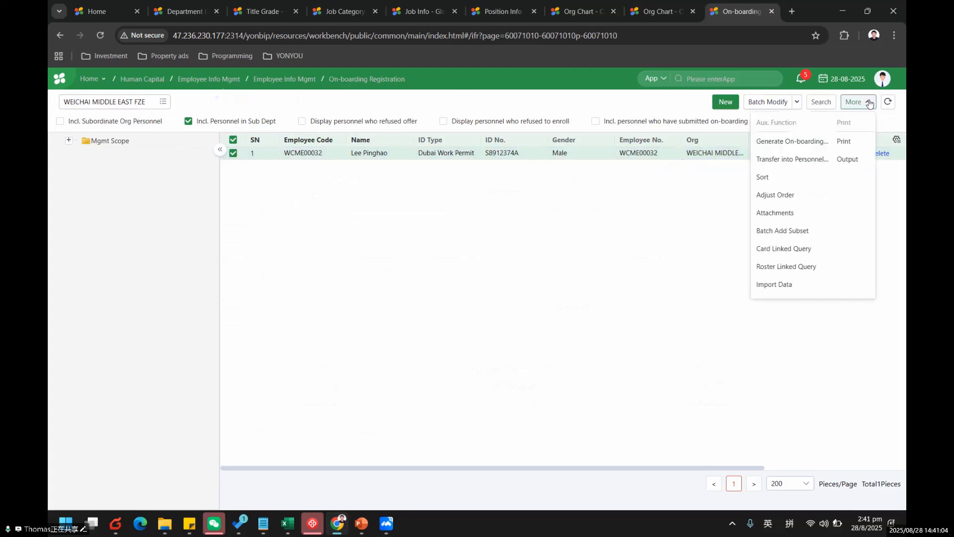
pyautogui.click(783, 160)
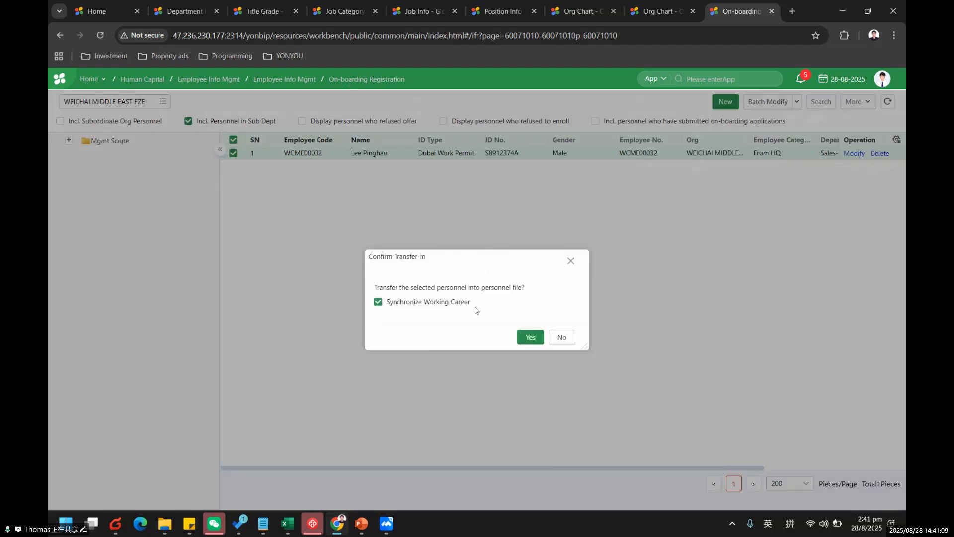
pyautogui.click(529, 338)
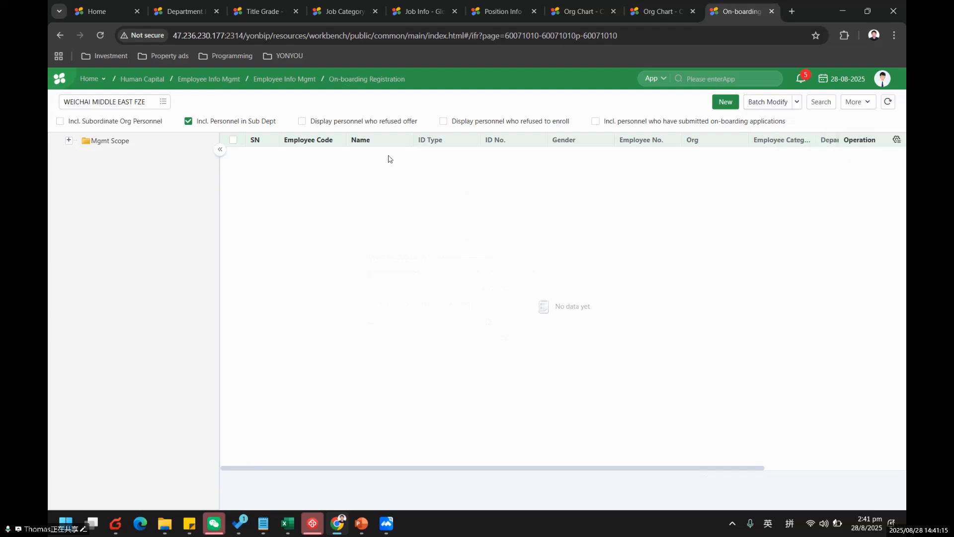
pyautogui.moveTo(75, 84)
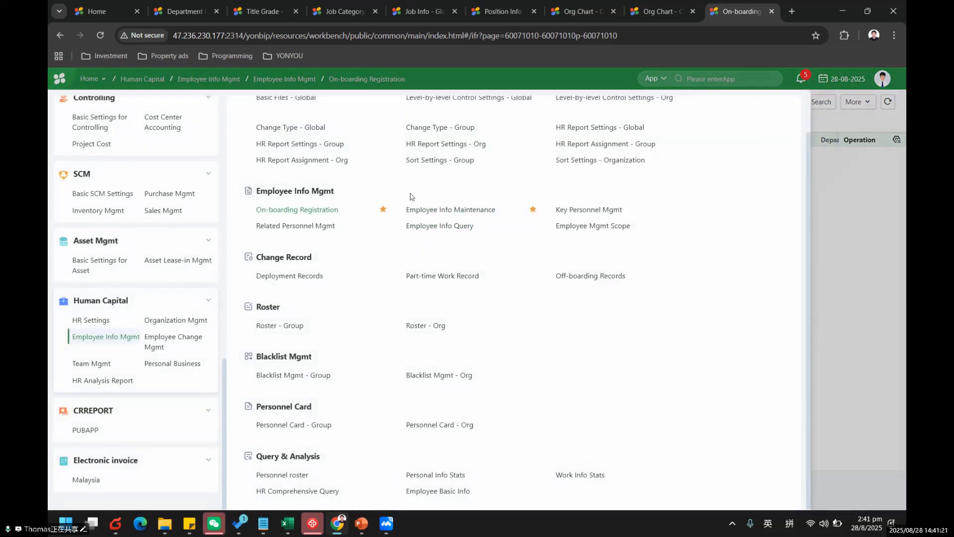
# Open Employee Info Maintenance and search to list all 31 employees.
pyautogui.click(458, 213)
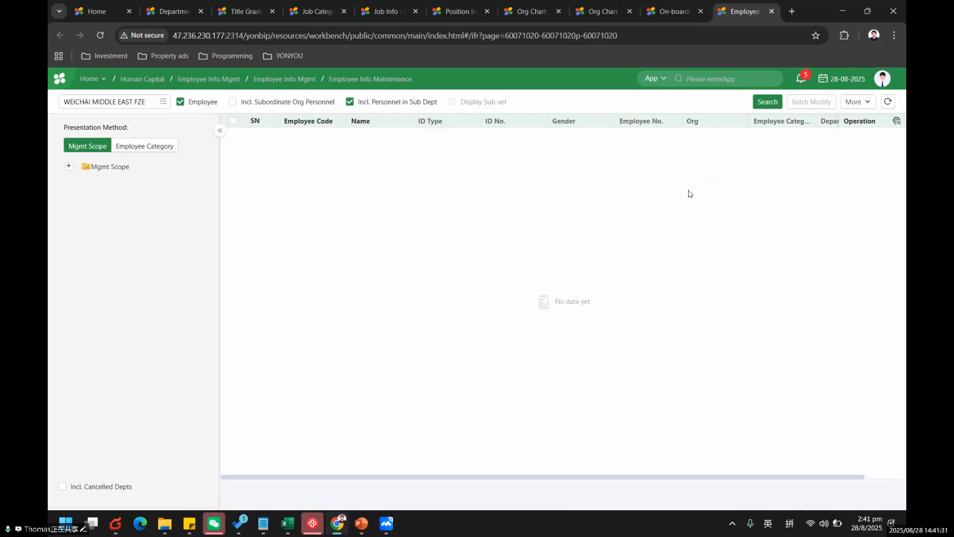
pyautogui.click(767, 103)
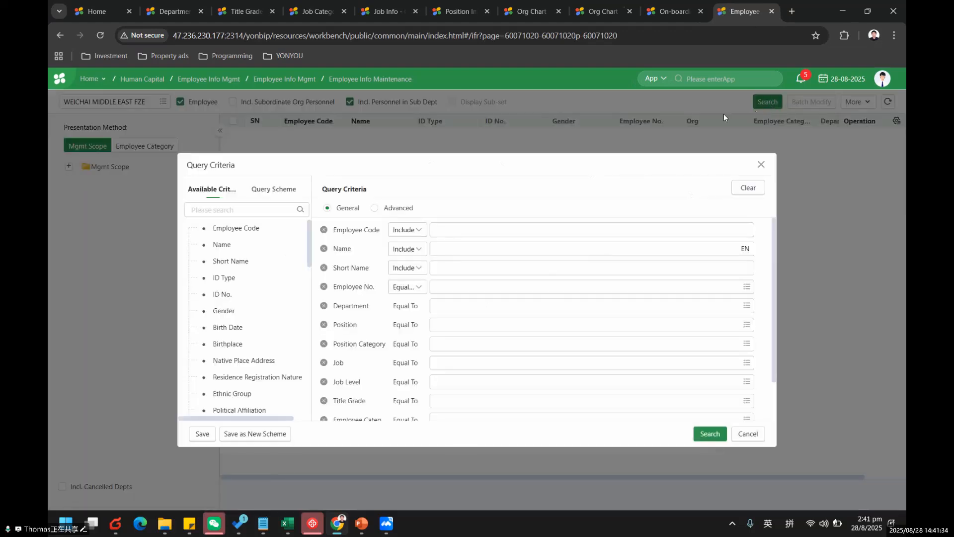
pyautogui.click(710, 435)
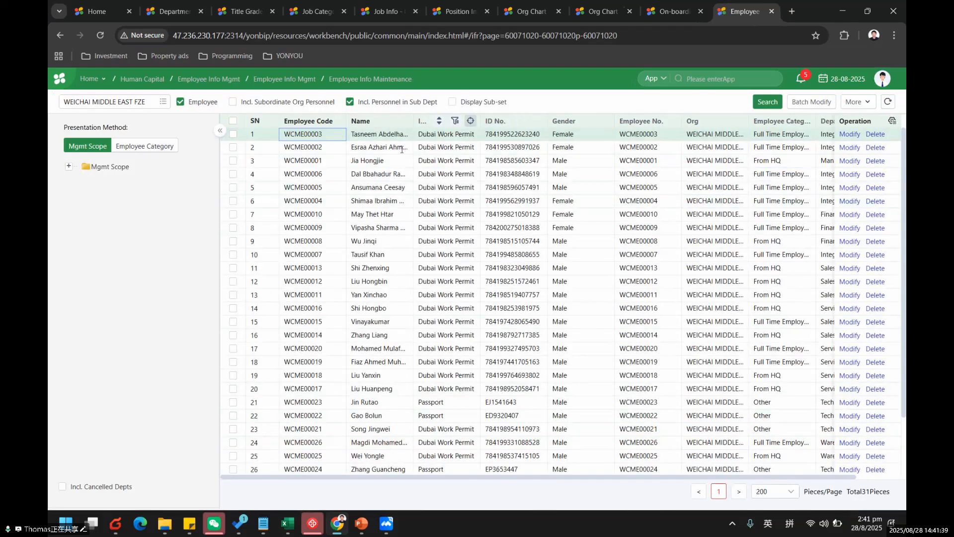
pyautogui.scroll(-1, 412, 232)
pyautogui.scroll(-1, 412, 232)
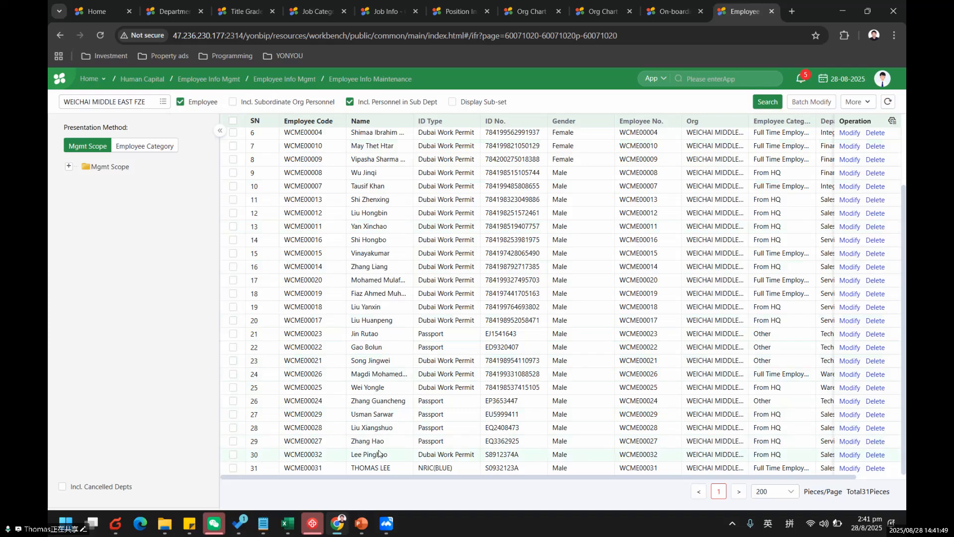
# Tick the new hire's record in row 30 of the employee list.
pyautogui.click(233, 455)
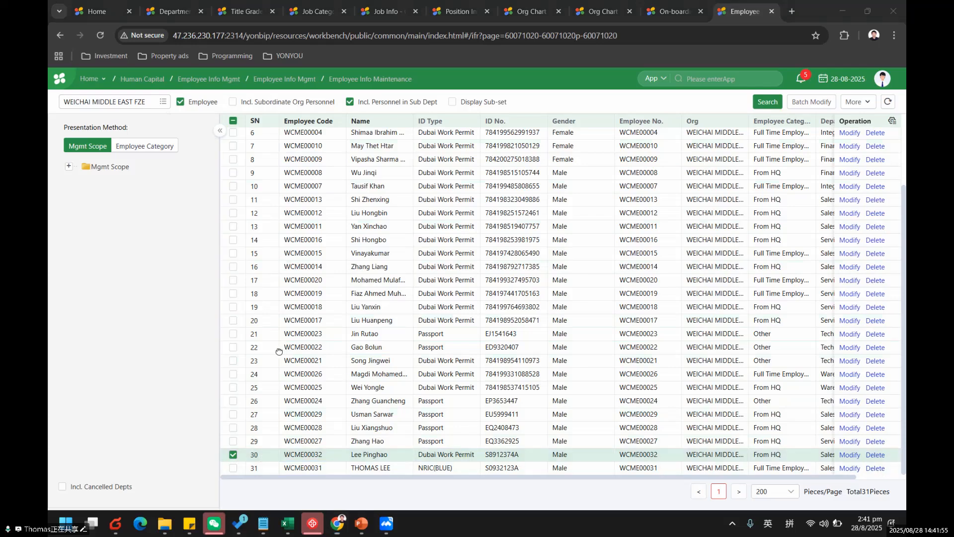
pyautogui.click(364, 456)
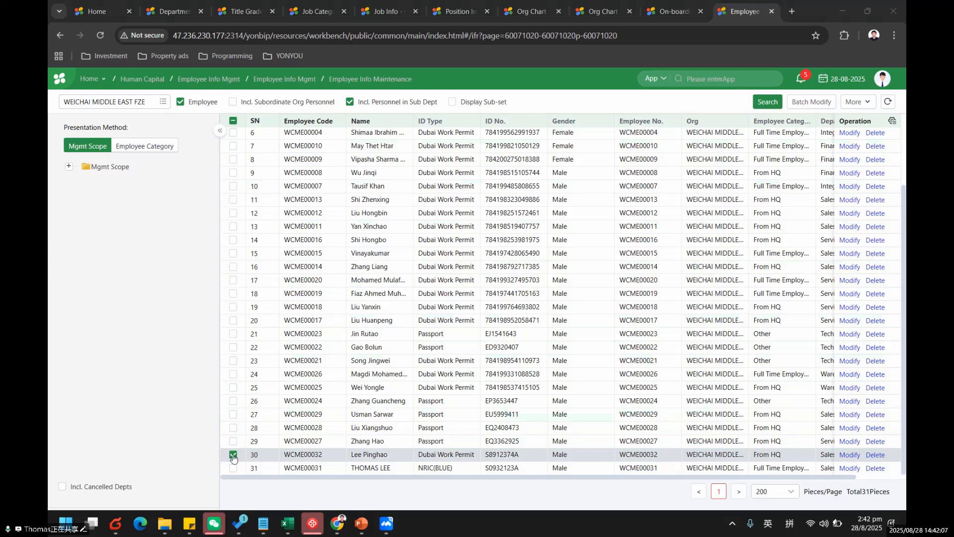
pyautogui.click(860, 105)
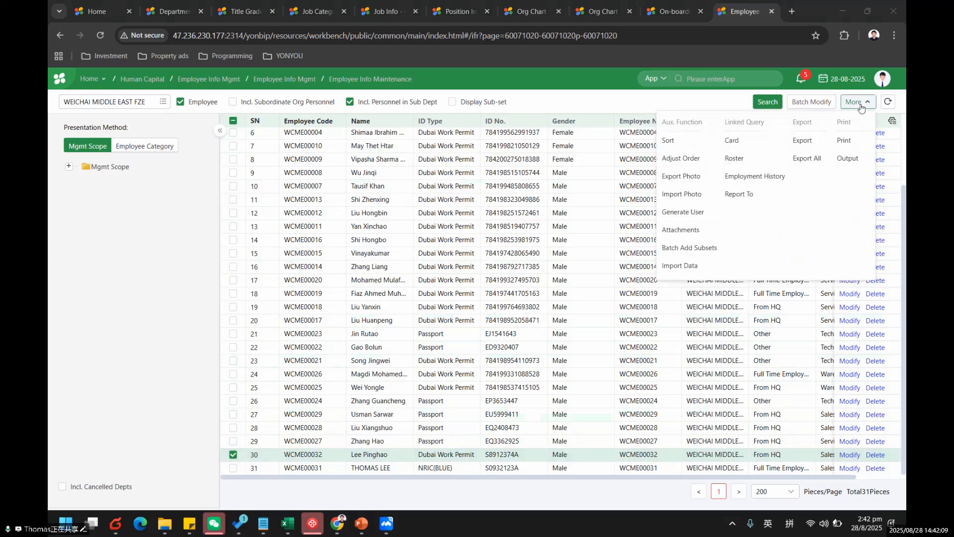
# Start Generate User and choose user group 01 BIP with E-mail Prefix as user code reference.
pyautogui.click(687, 213)
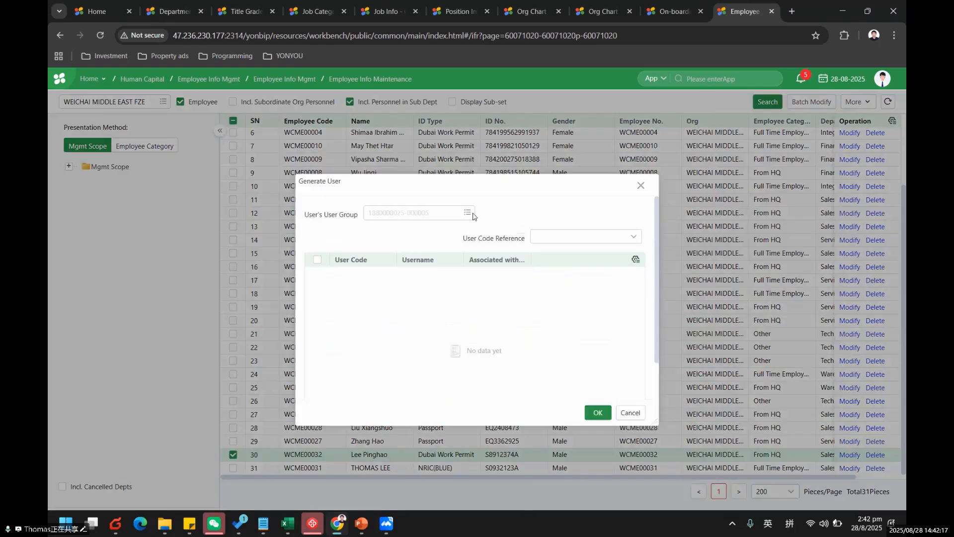
pyautogui.moveTo(450, 191); pyautogui.dragTo(522, 184)
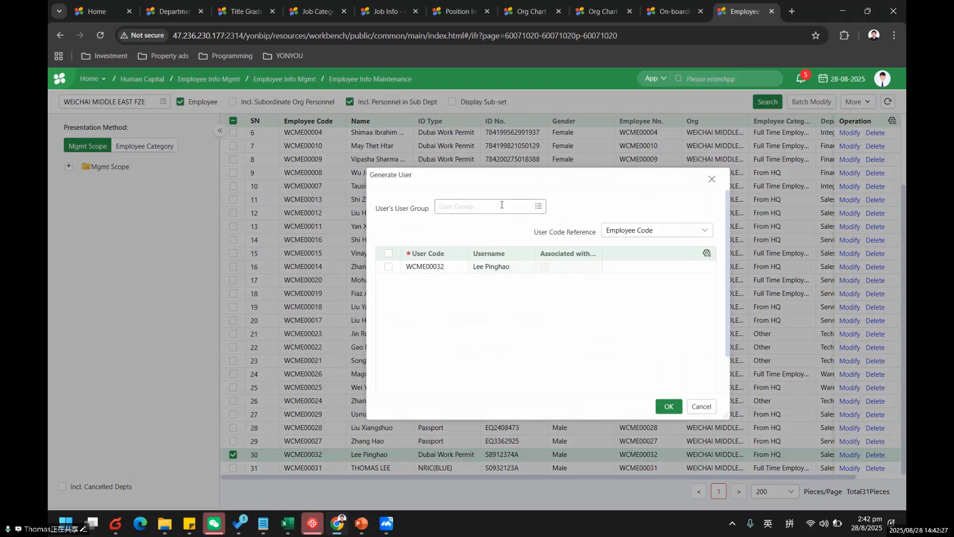
pyautogui.click(540, 207)
pyautogui.click(539, 208)
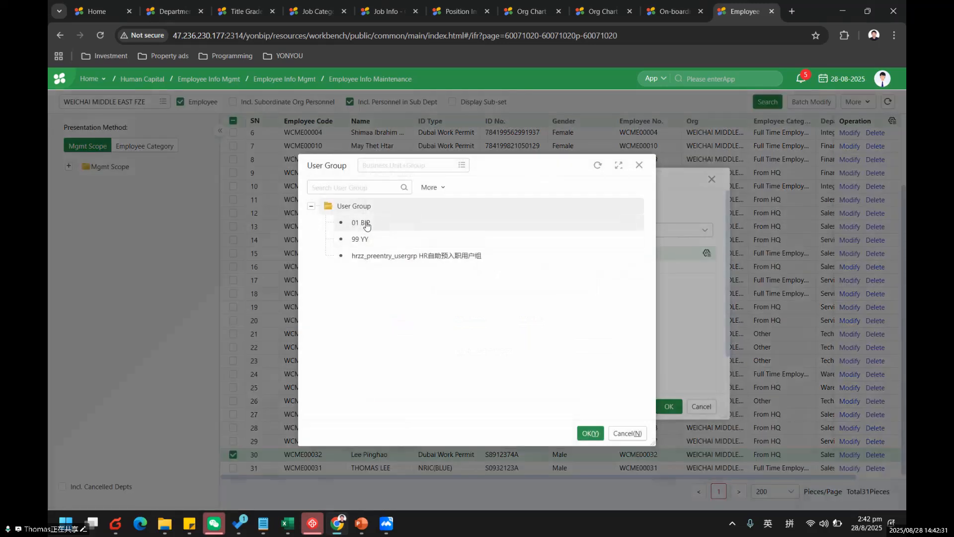
pyautogui.click(364, 226)
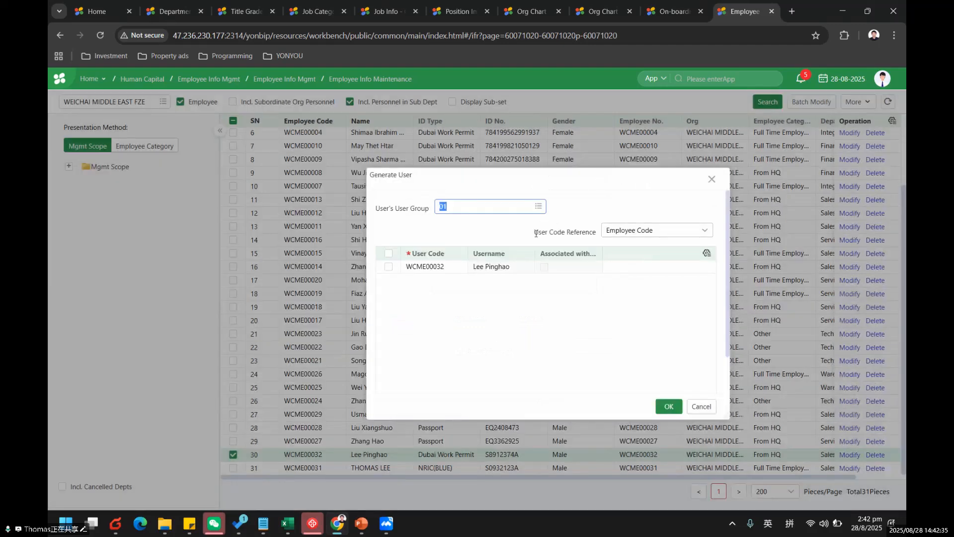
pyautogui.moveTo(543, 229); pyautogui.dragTo(580, 231)
pyautogui.click(645, 235)
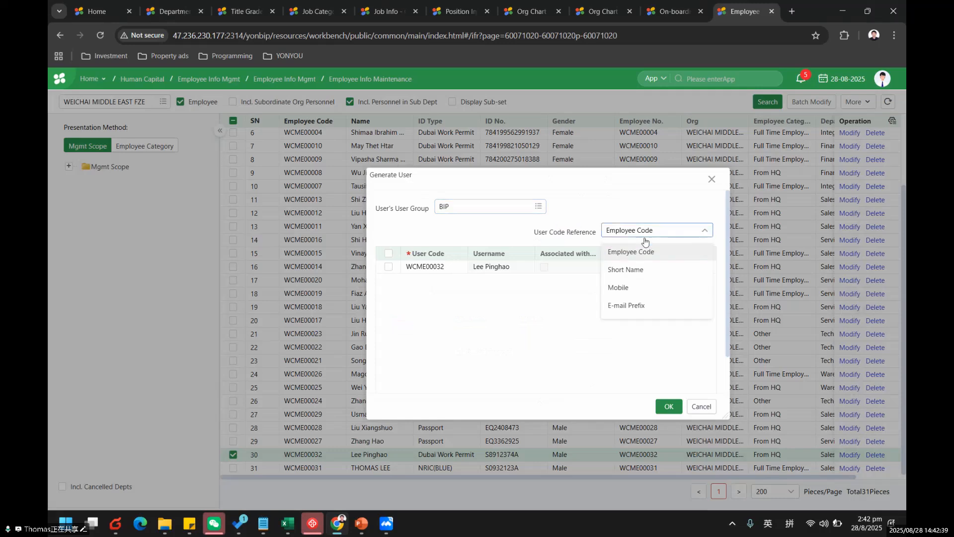
pyautogui.click(633, 306)
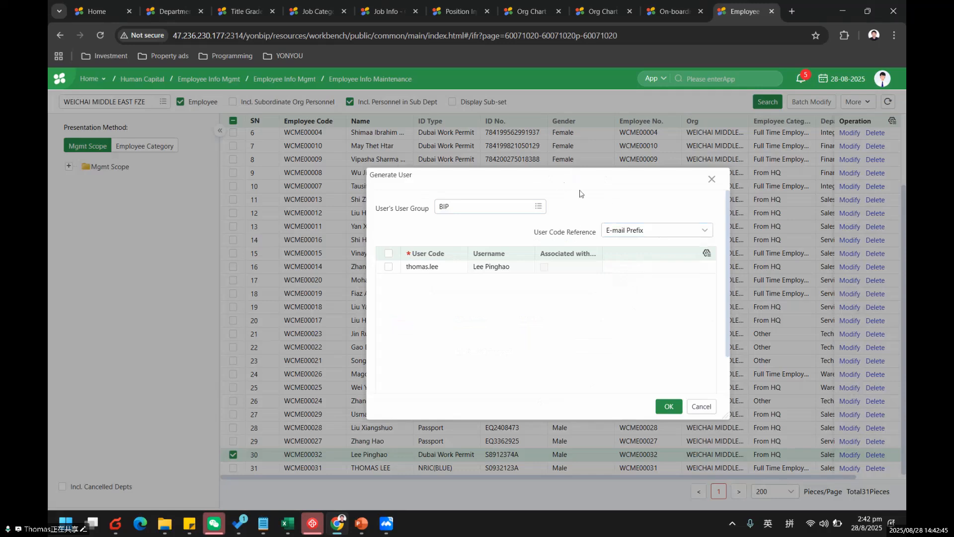
# Cancel user generation and re-select the new hire's row in the employee list.
pyautogui.click(712, 179)
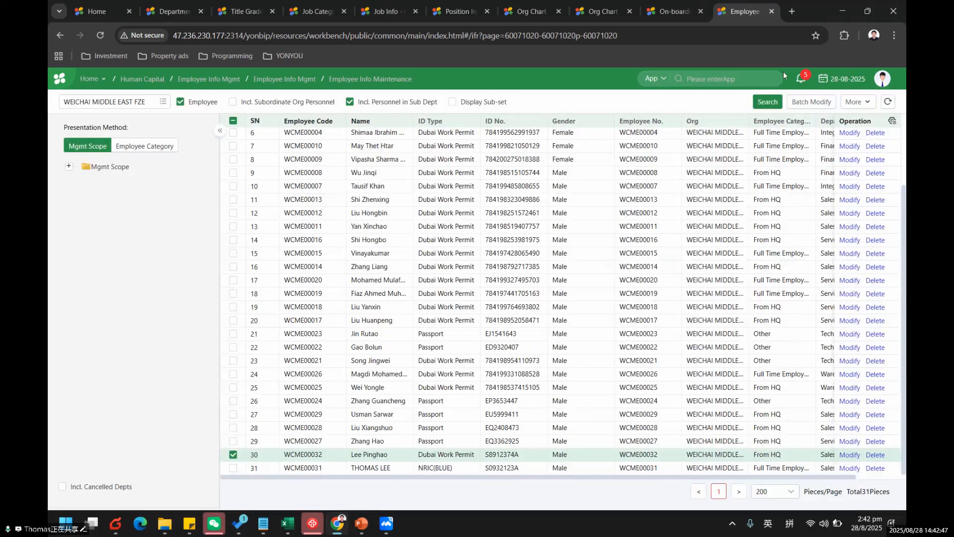
pyautogui.click(234, 458)
pyautogui.click(235, 457)
pyautogui.click(856, 102)
pyautogui.moveTo(870, 105)
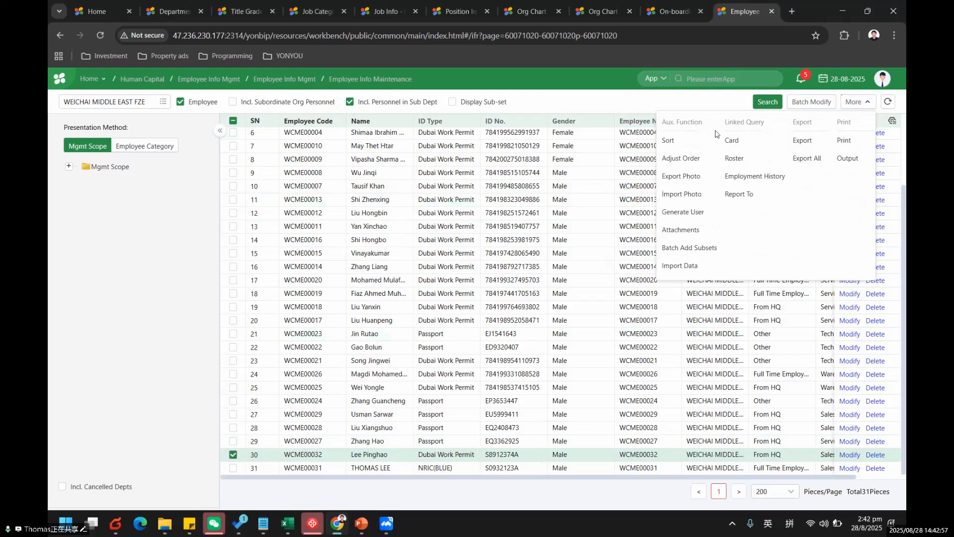
# Generate User again with group 01 BIP and E-mail Prefix user code, ticking the new hire.
pyautogui.click(683, 212)
pyautogui.click(434, 211)
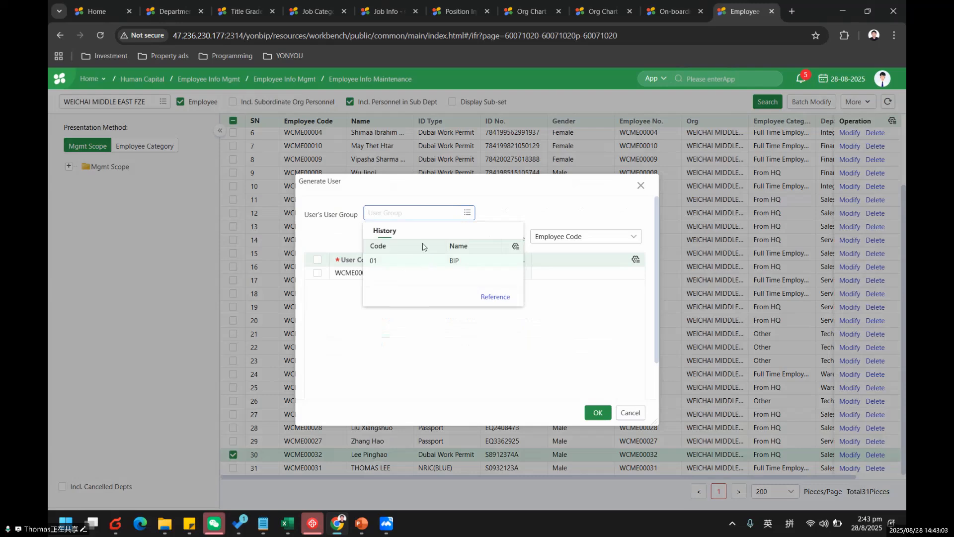
pyautogui.click(467, 213)
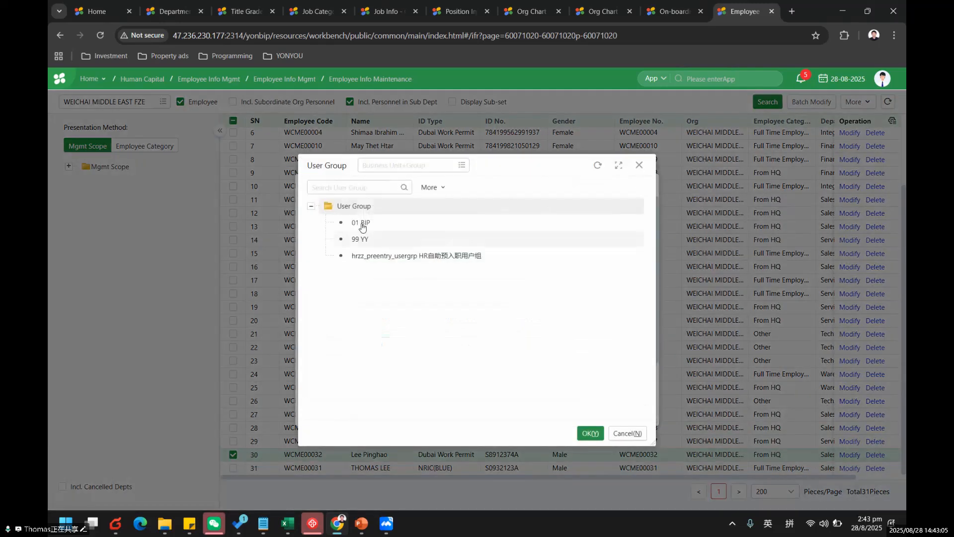
pyautogui.click(362, 222)
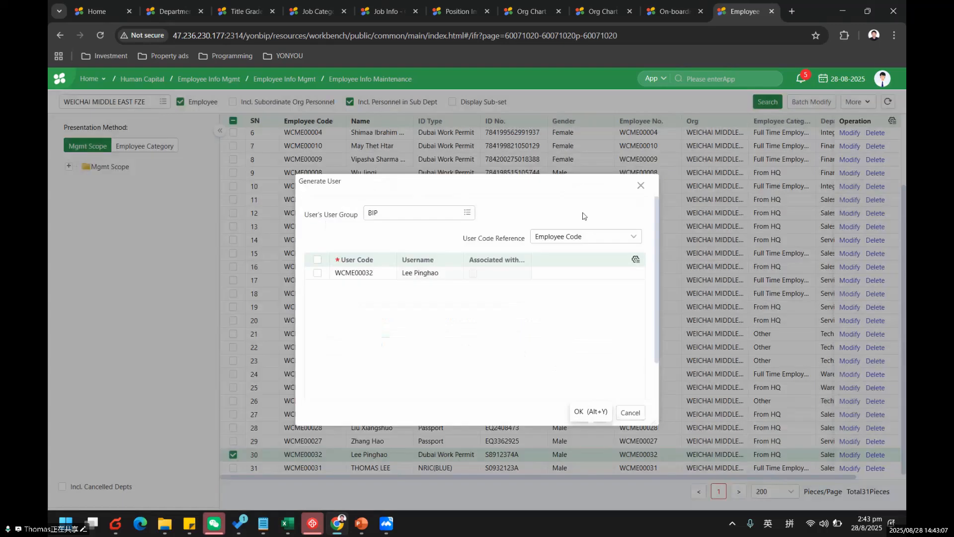
pyautogui.click(581, 238)
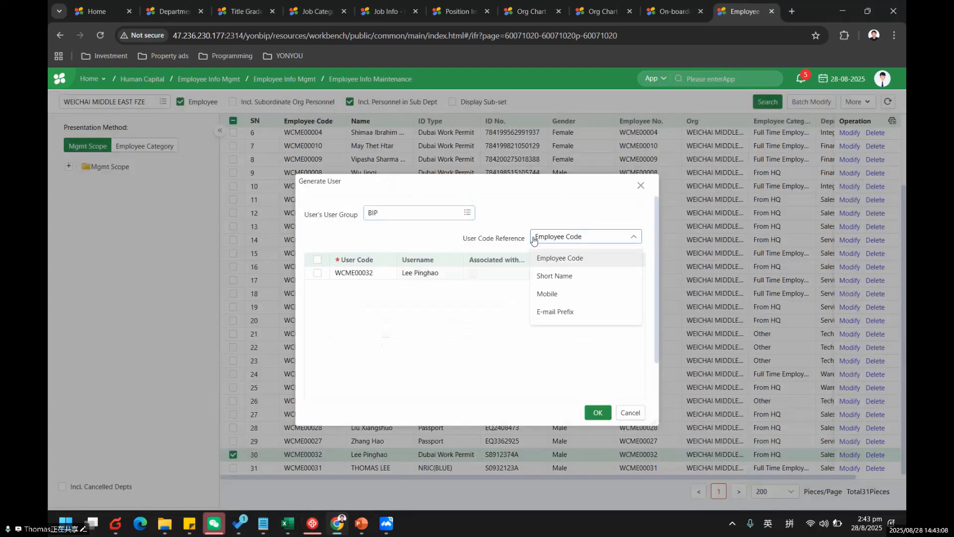
pyautogui.click(560, 315)
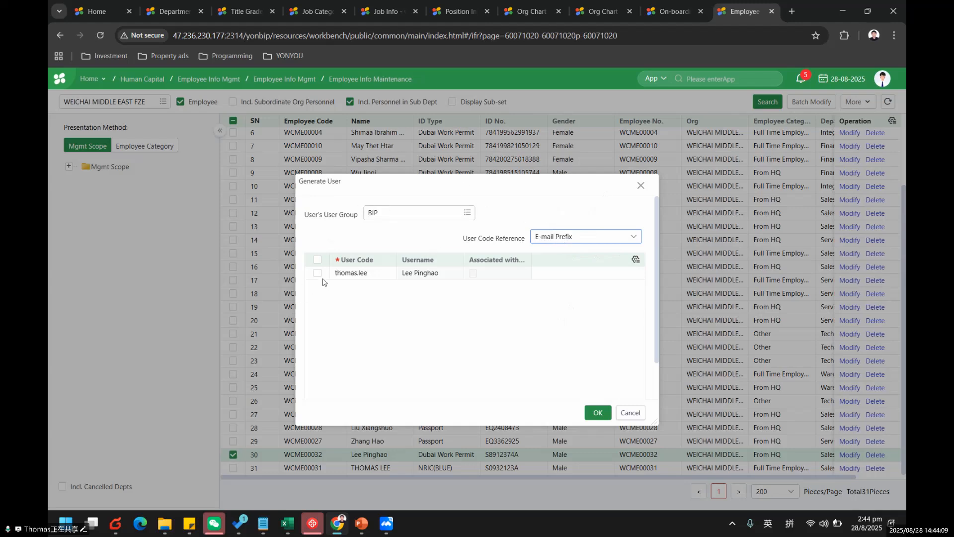
pyautogui.click(598, 413)
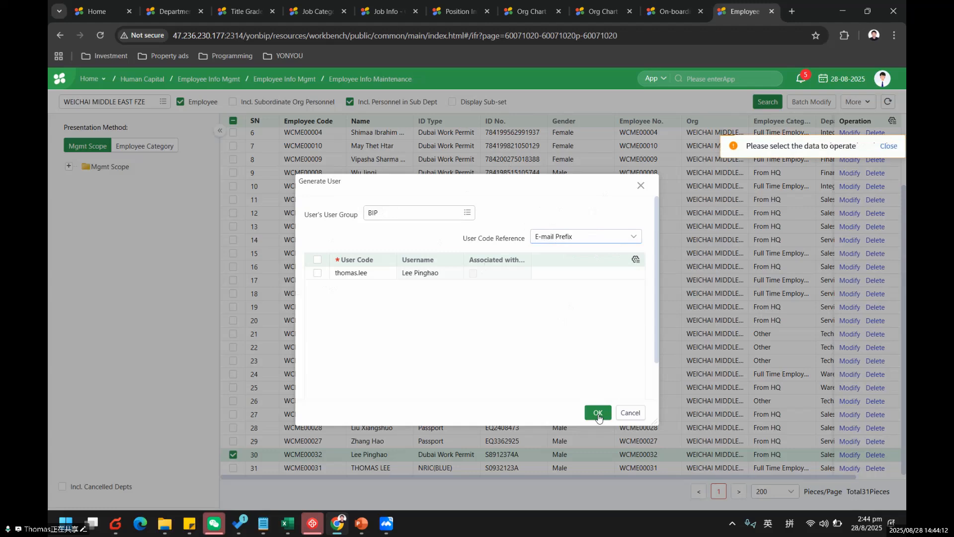
pyautogui.click(317, 273)
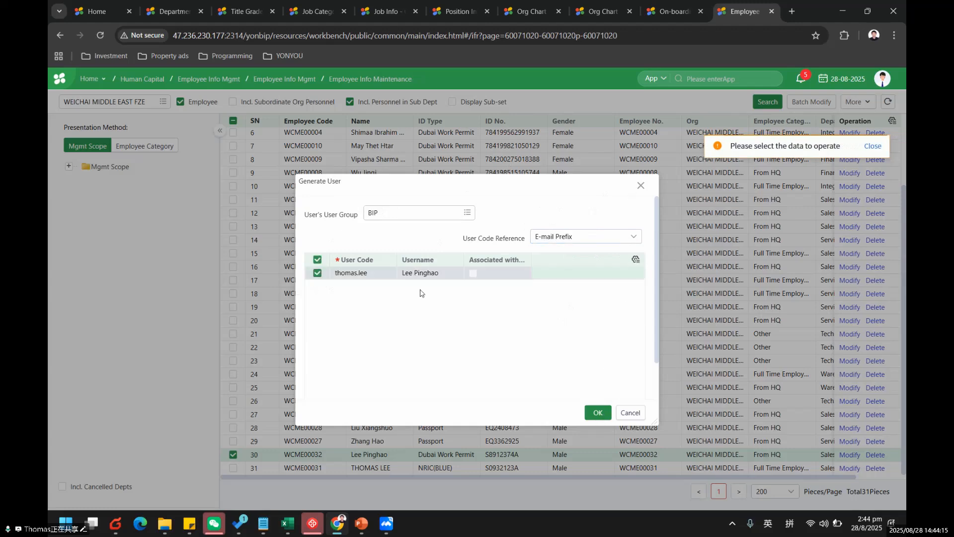
# Confirm the user generation, then open the 海外BIP bookmark from YONYOU > 旗舰版 in a new tab.
pyautogui.click(598, 413)
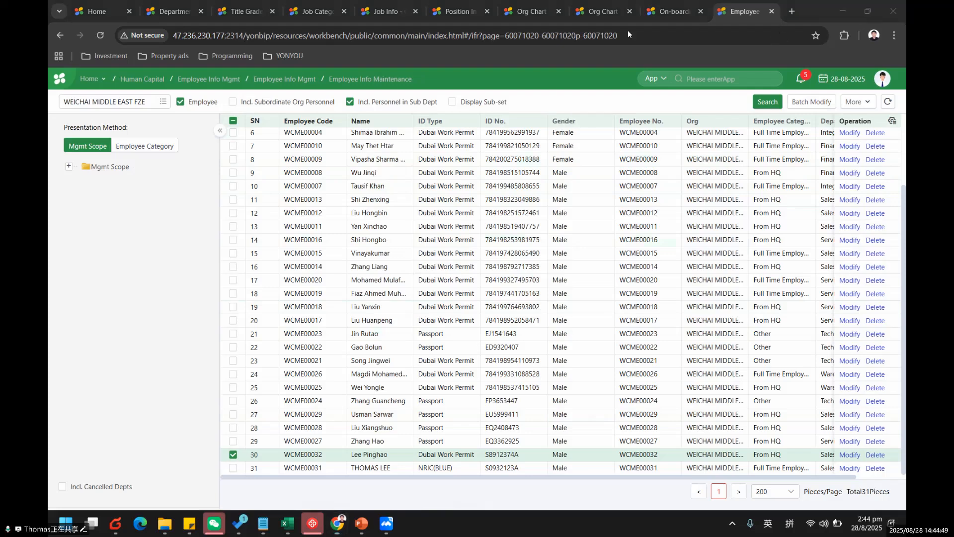
pyautogui.click(793, 11)
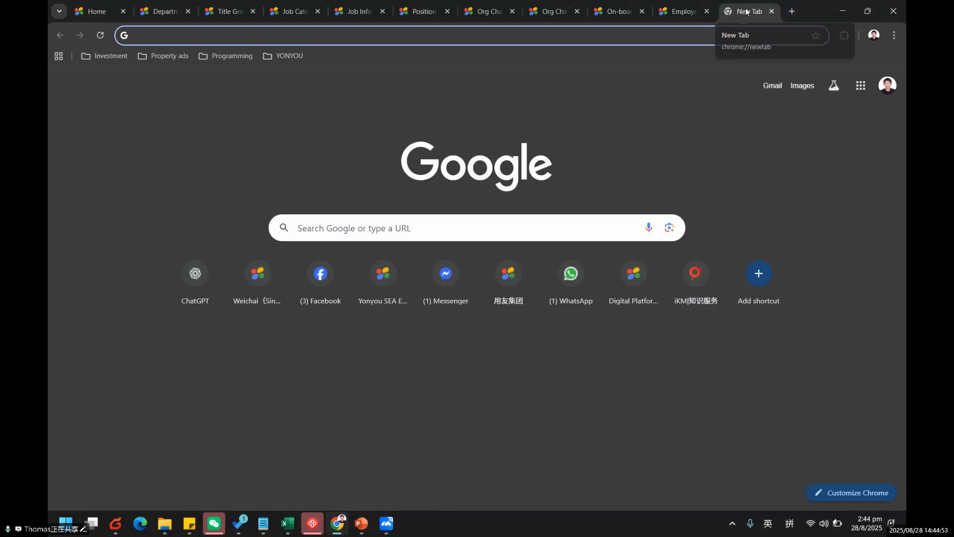
pyautogui.click(283, 56)
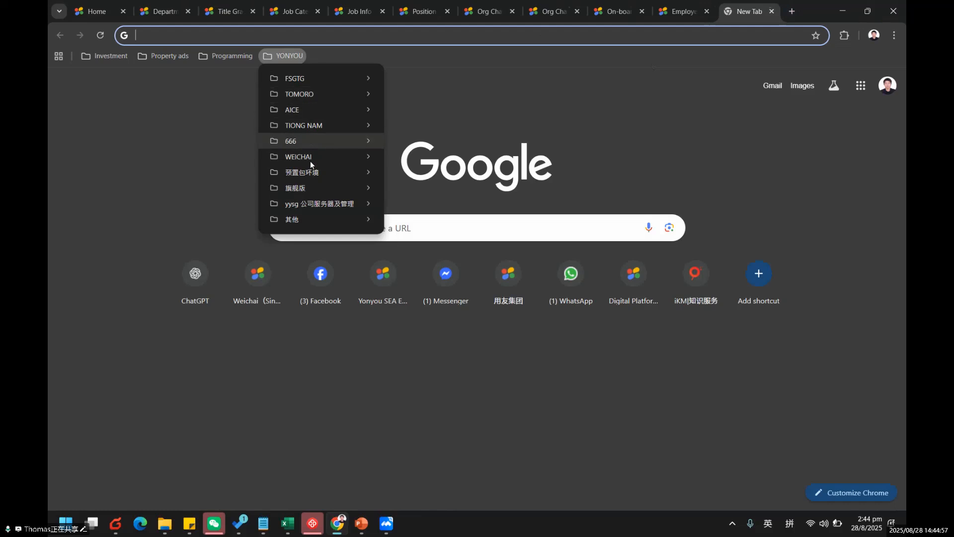
pyautogui.moveTo(364, 191)
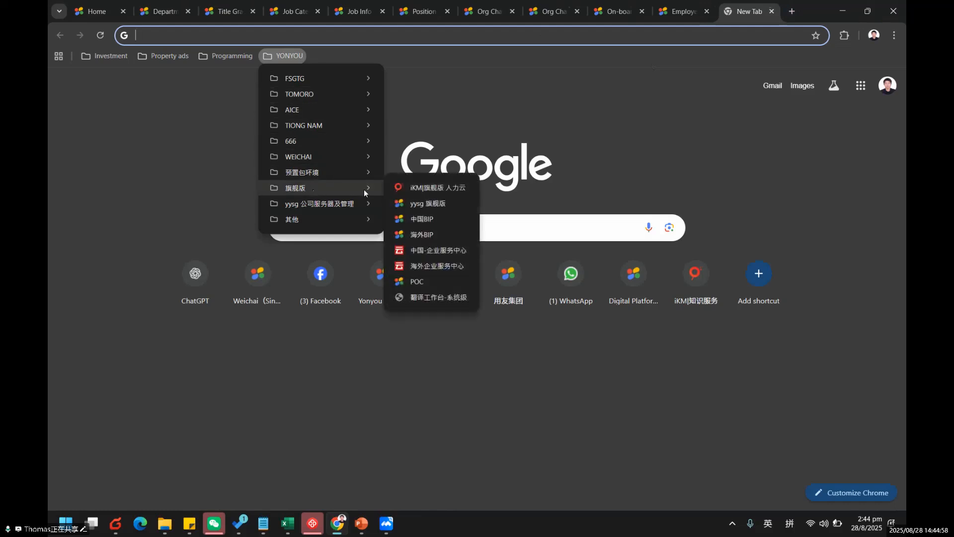
pyautogui.click(423, 234)
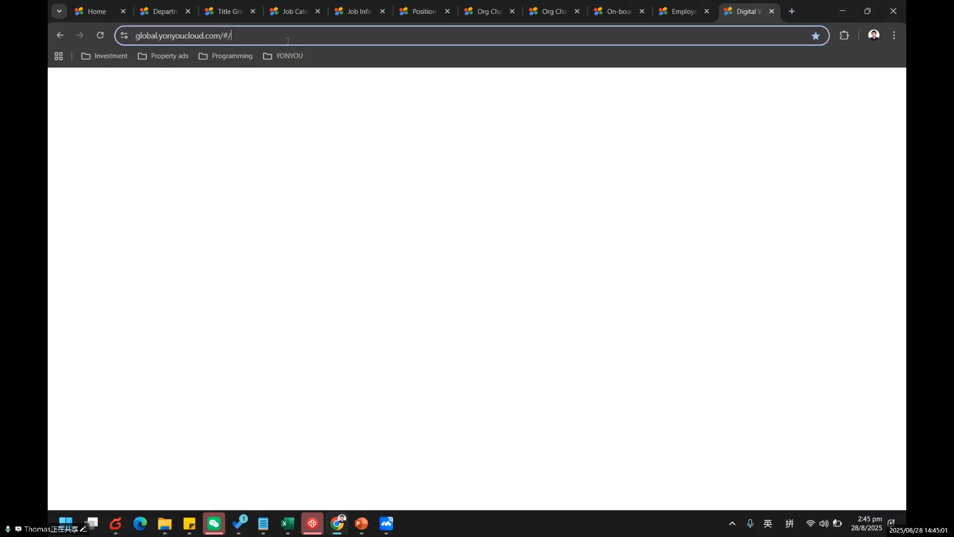
# Log out of the global.yonyoucloud.com account and log back in with the saved credentials.
pyautogui.click(285, 39)
pyautogui.moveTo(284, 34); pyautogui.dragTo(602, 113)
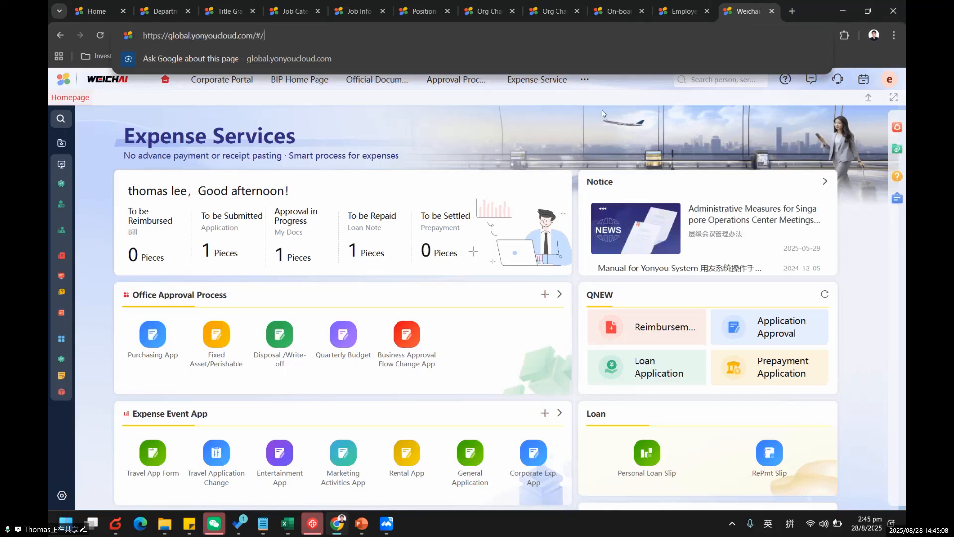
pyautogui.click(888, 83)
pyautogui.click(884, 106)
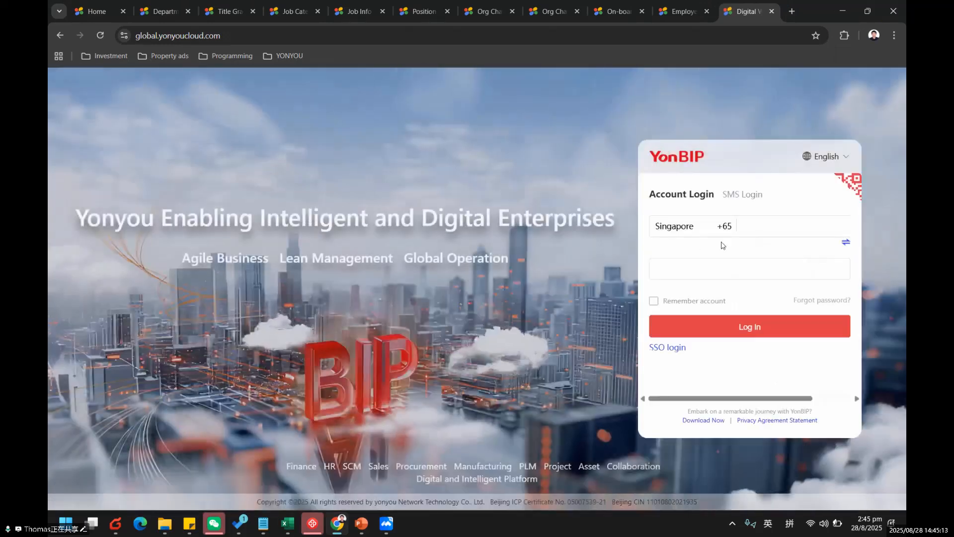
pyautogui.click(794, 228)
pyautogui.tripleClick(695, 228)
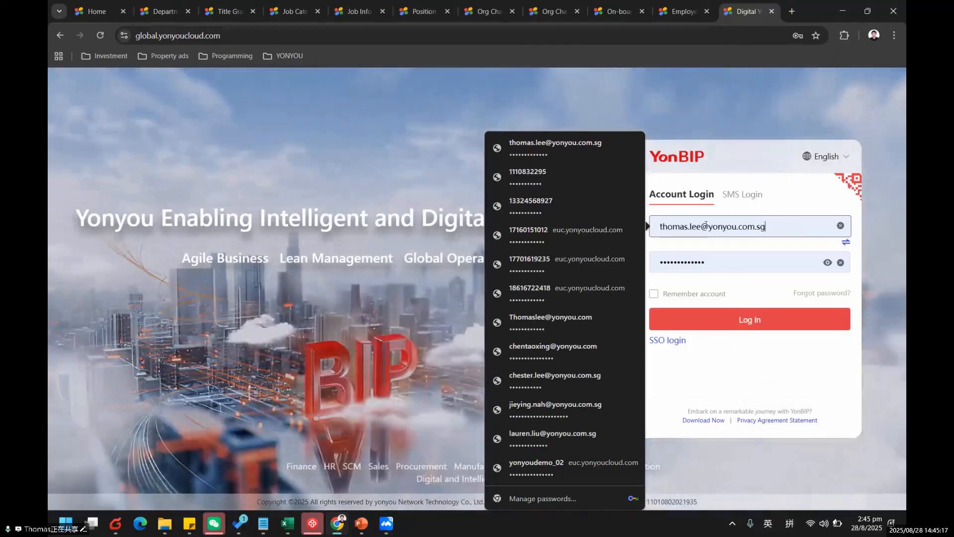
pyautogui.doubleClick(698, 263)
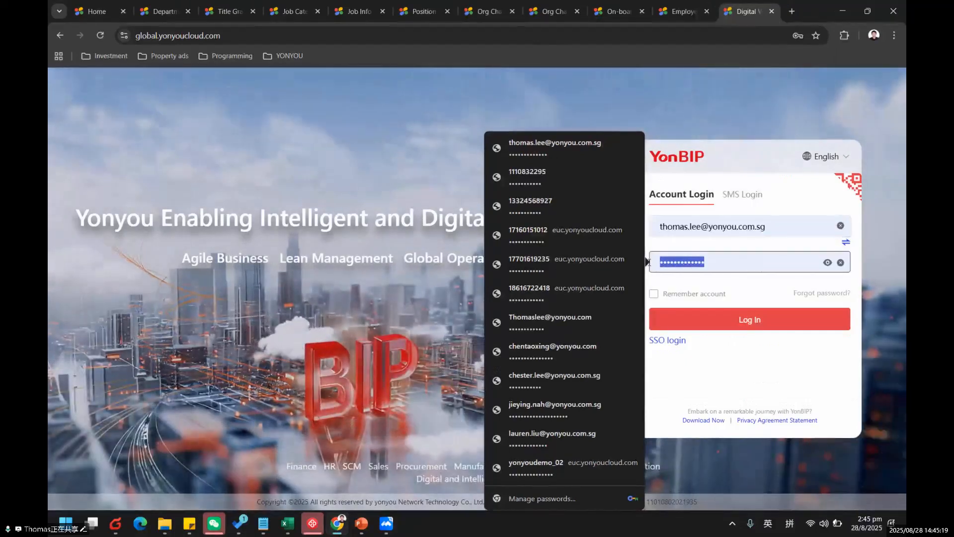
pyautogui.click(712, 322)
pyautogui.click(711, 320)
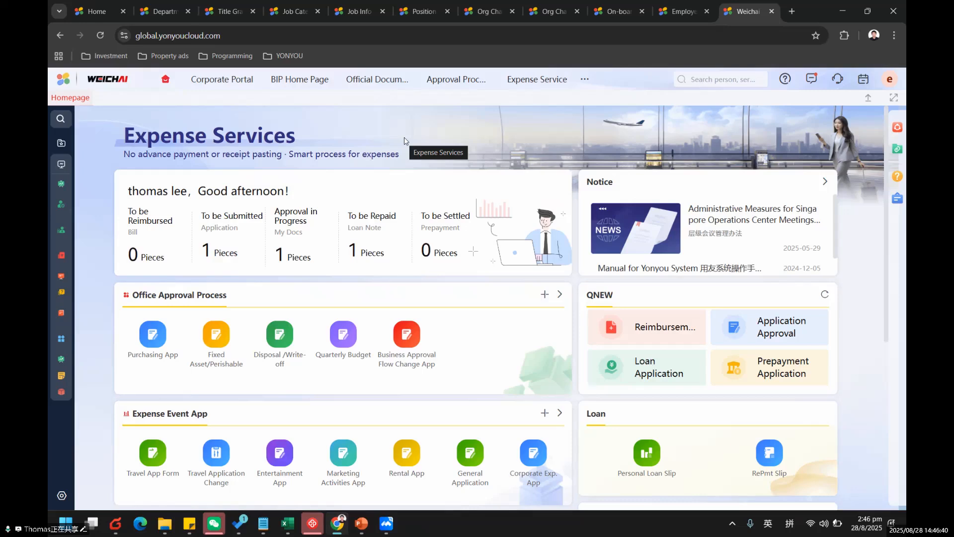
pyautogui.click(216, 524)
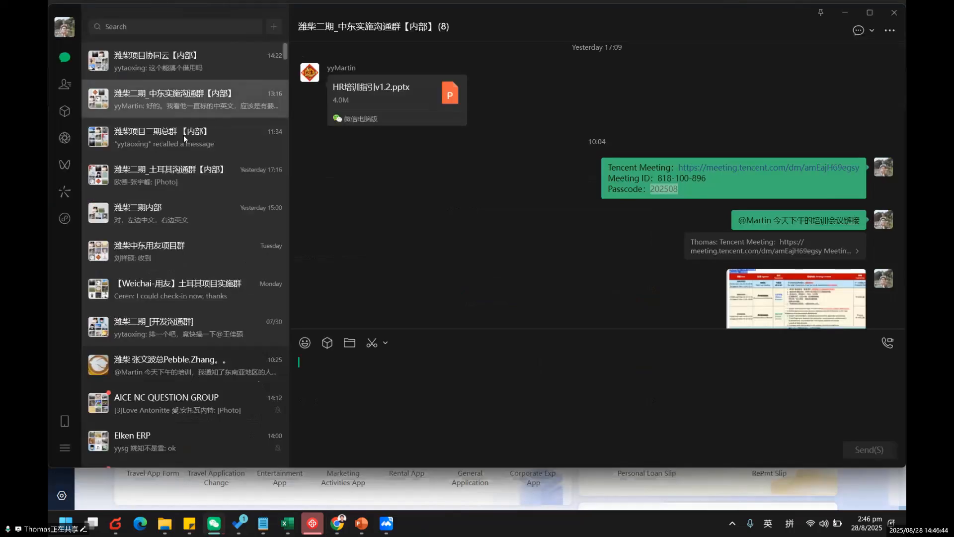
# In PowerPoint, exit the slide show and copy the user manual link from slide 15.
pyautogui.moveTo(361, 521)
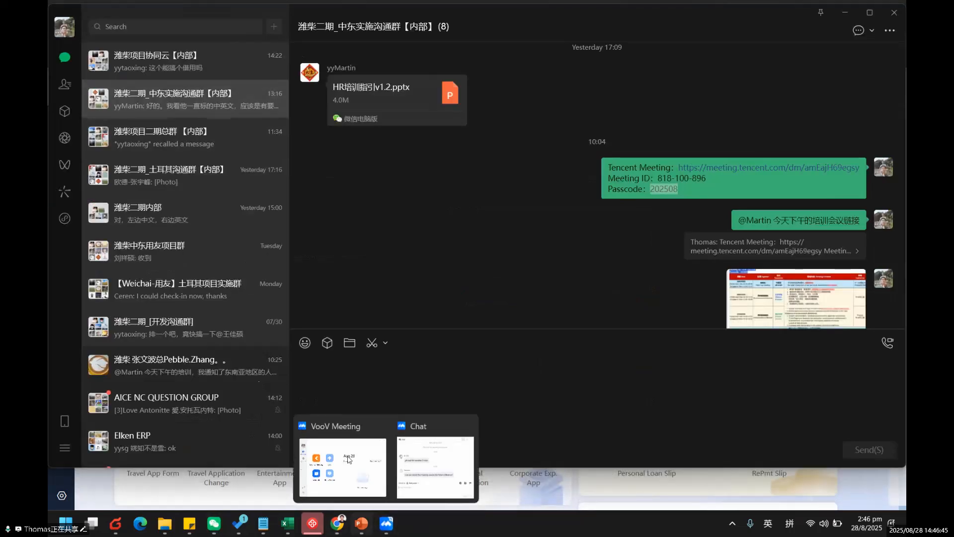
pyautogui.click(350, 460)
pyautogui.press('Escape')
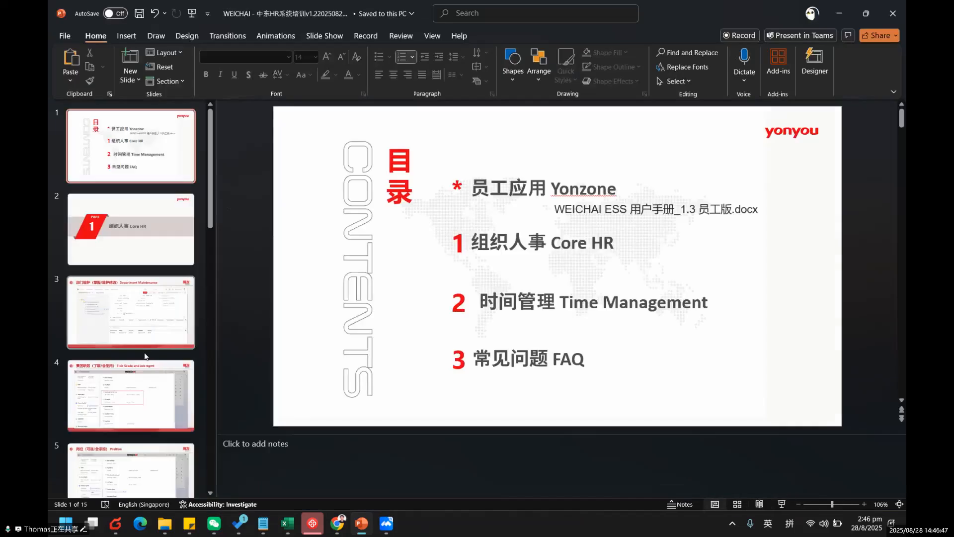
pyautogui.scroll(-12, 182, 326)
pyautogui.click(150, 440)
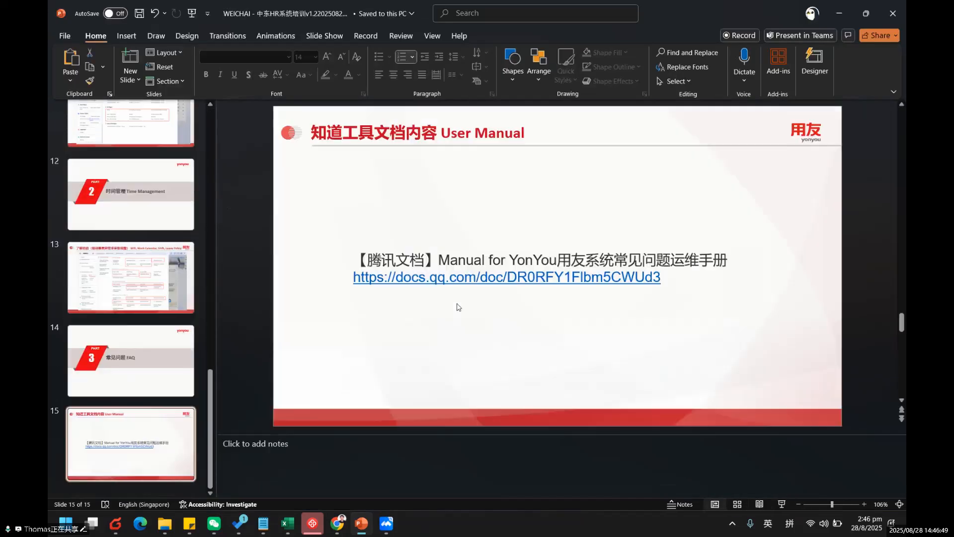
pyautogui.click(666, 283)
pyautogui.moveTo(666, 282); pyautogui.dragTo(347, 289)
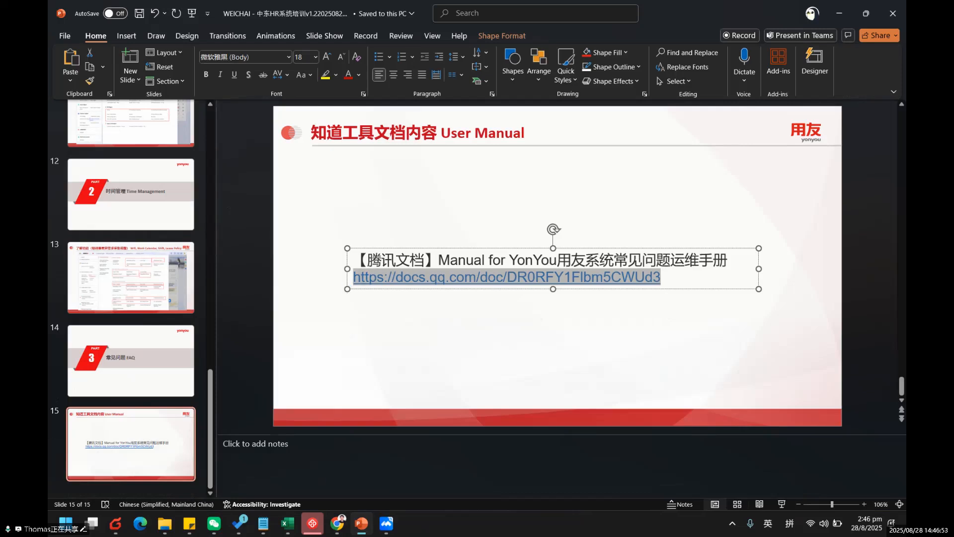
pyautogui.hotkey('ctrl', 'c')
# Open the copied manual link in a new Chrome tab.
pyautogui.hotkey('alt', 'Tab')
pyautogui.hotkey('ctrl', 't')
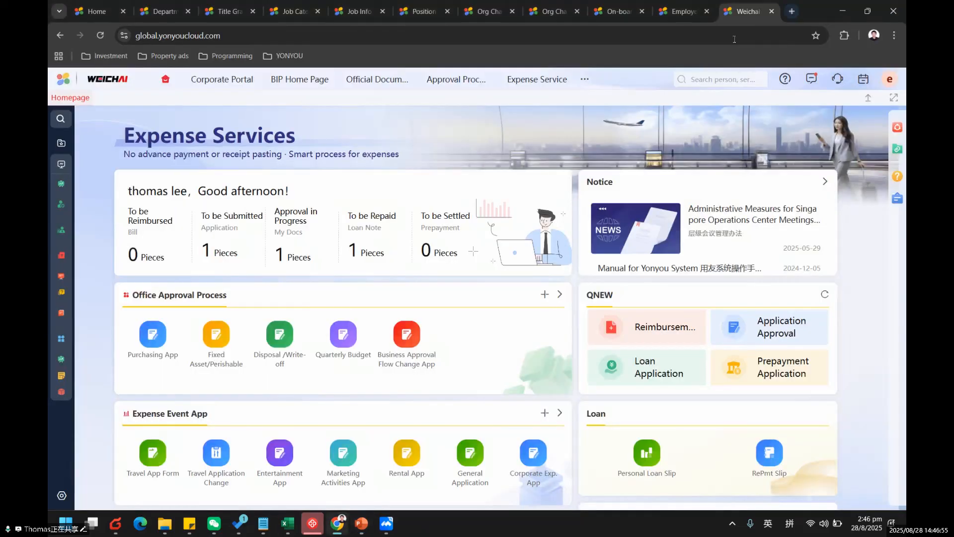
pyautogui.hotkey('ctrl', 'v')
pyautogui.press('Return')
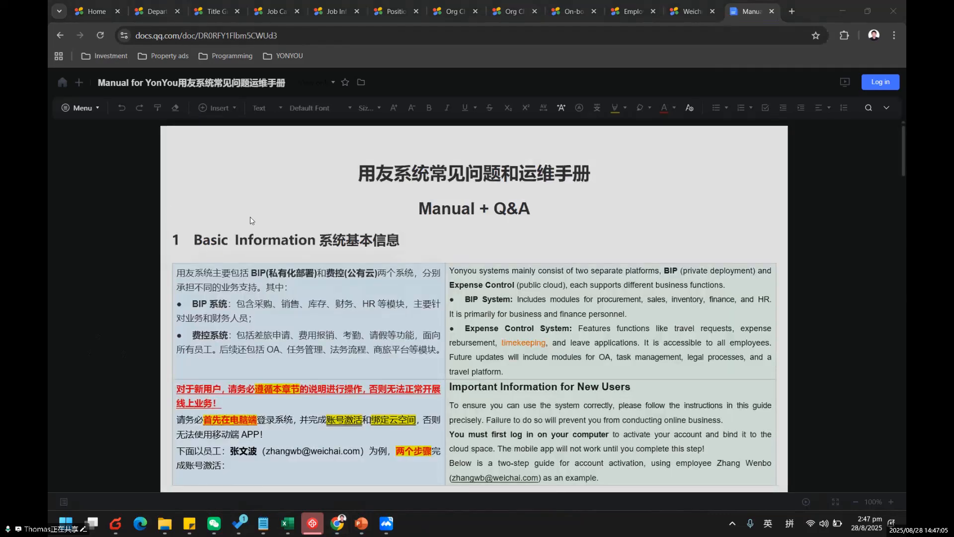
# Skim the YonYou FAQ manual in Tencent Docs, then bring the PowerPoint deck back at slide 12, Part 2 Time Management.
pyautogui.scroll(-2, 251, 217)
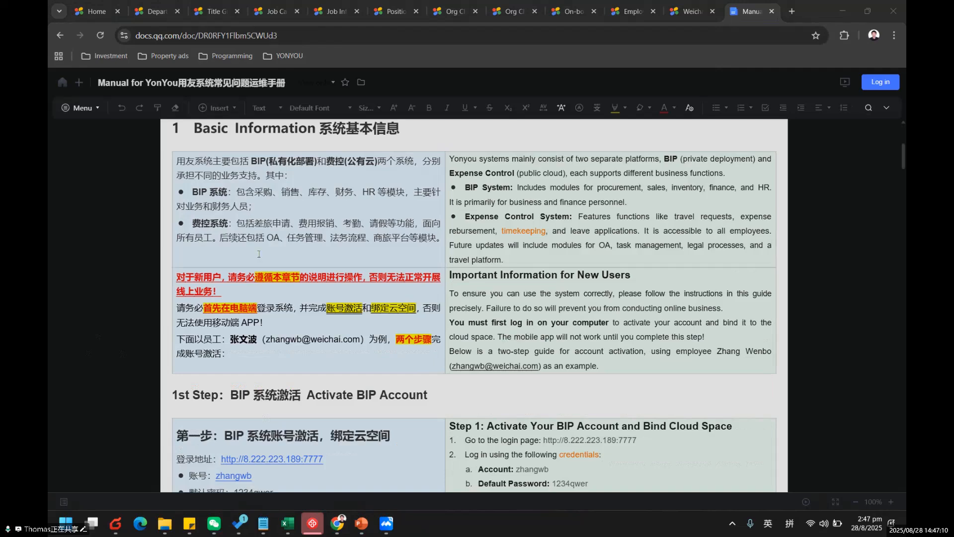
pyautogui.scroll(2, 391, 334)
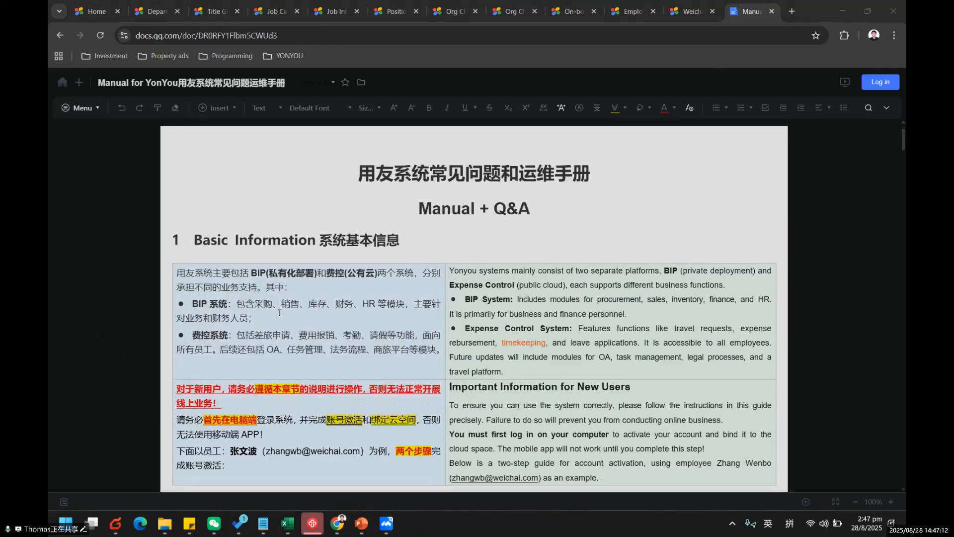
pyautogui.scroll(-8, 349, 322)
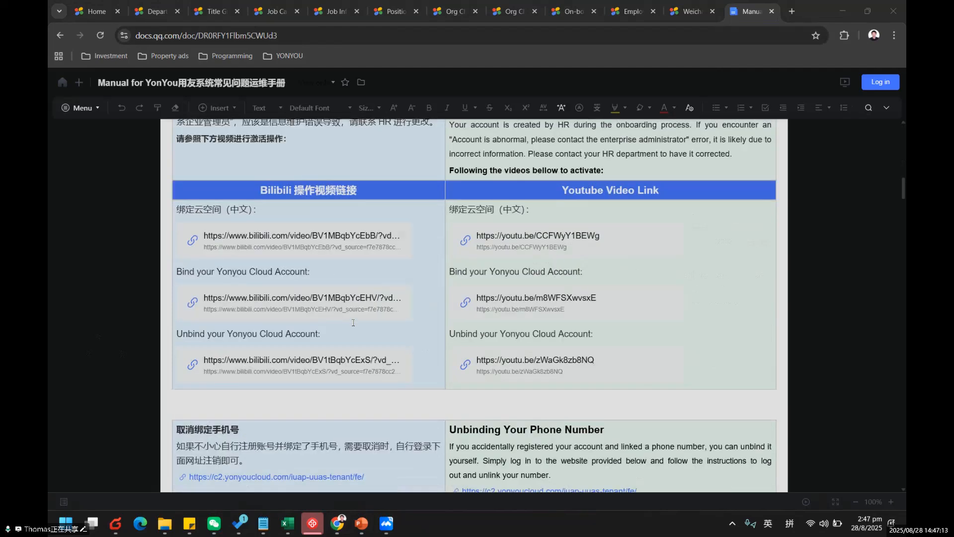
pyautogui.scroll(-5, 353, 322)
pyautogui.scroll(-3, 353, 323)
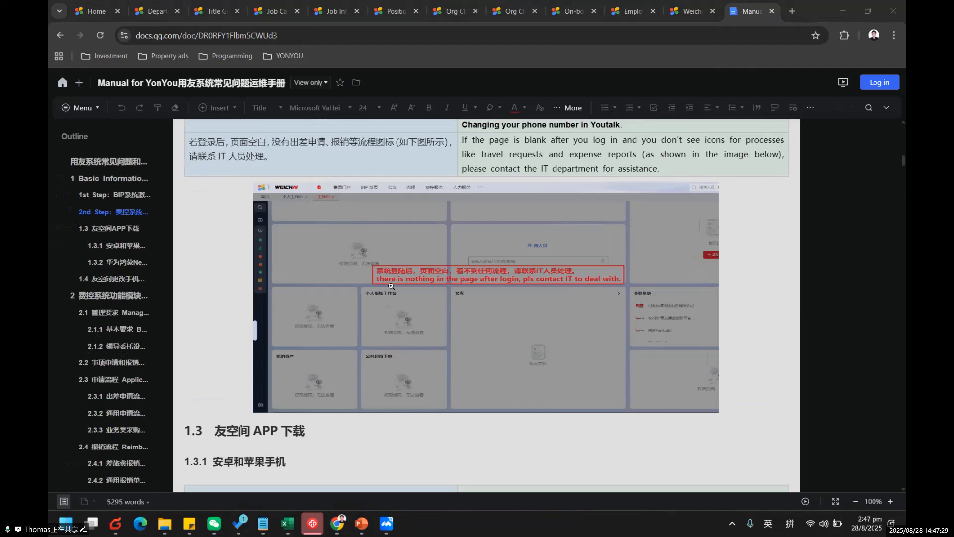
pyautogui.scroll(1, 391, 286)
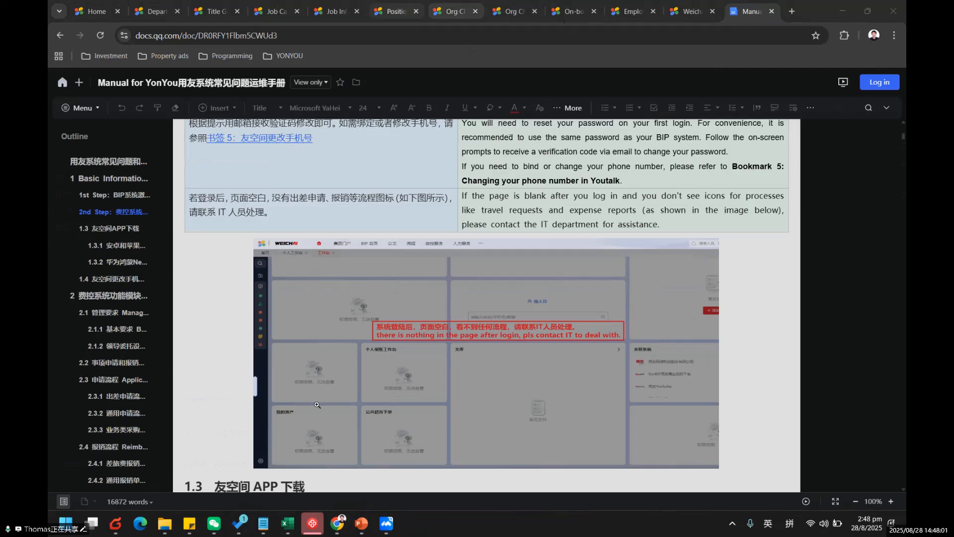
pyautogui.click(363, 524)
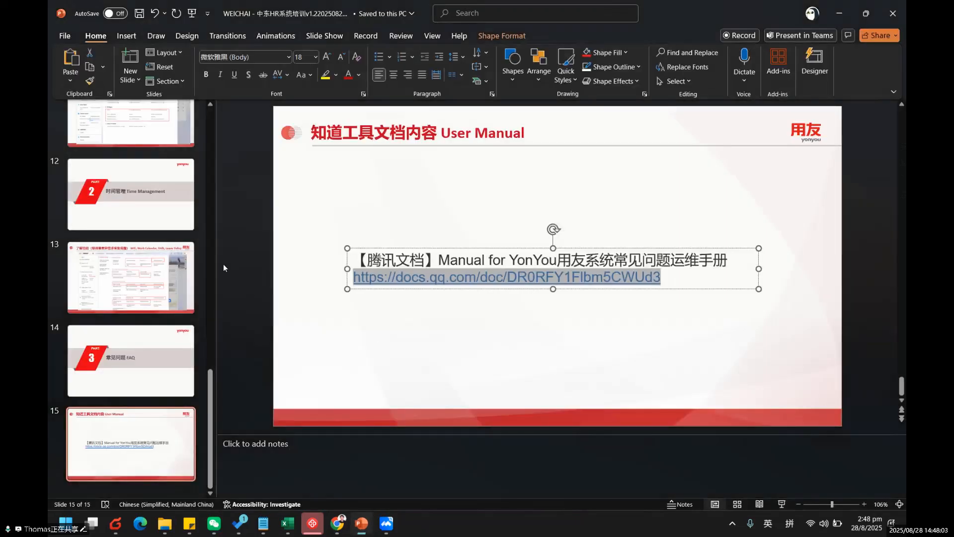
pyautogui.scroll(5, 159, 266)
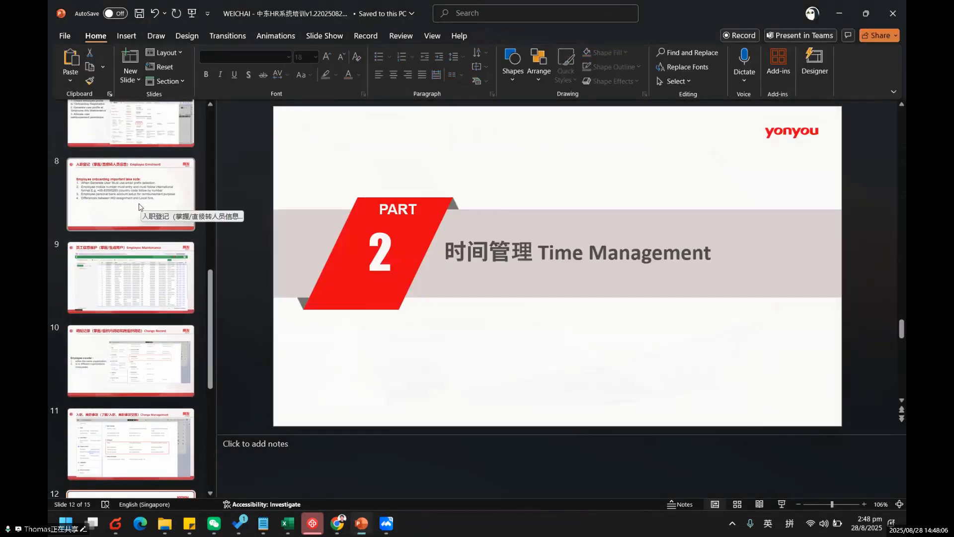
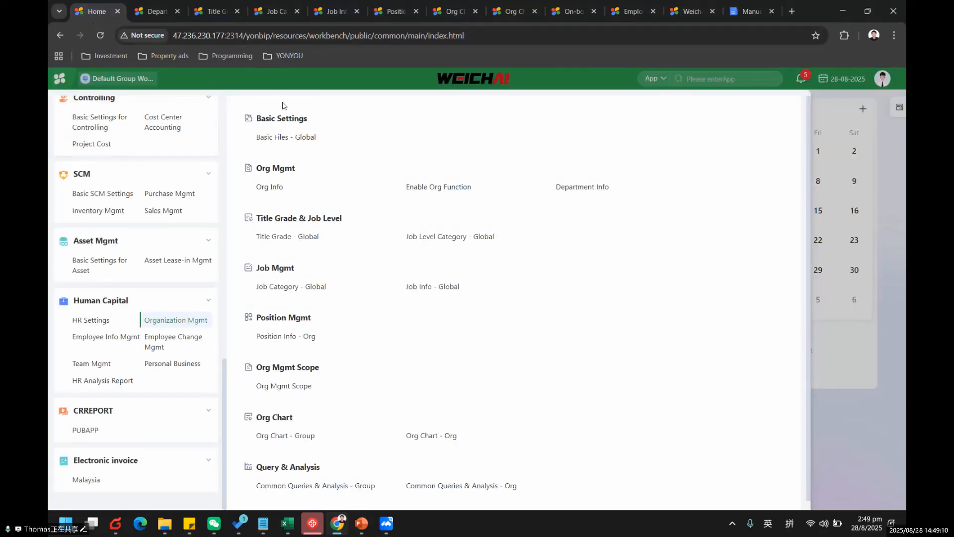
# Star Personal Bank Account under Dynamic Modeling Platform > Basic Data in the app menu.
pyautogui.click(64, 80)
pyautogui.click(64, 81)
pyautogui.scroll(10, 127, 160)
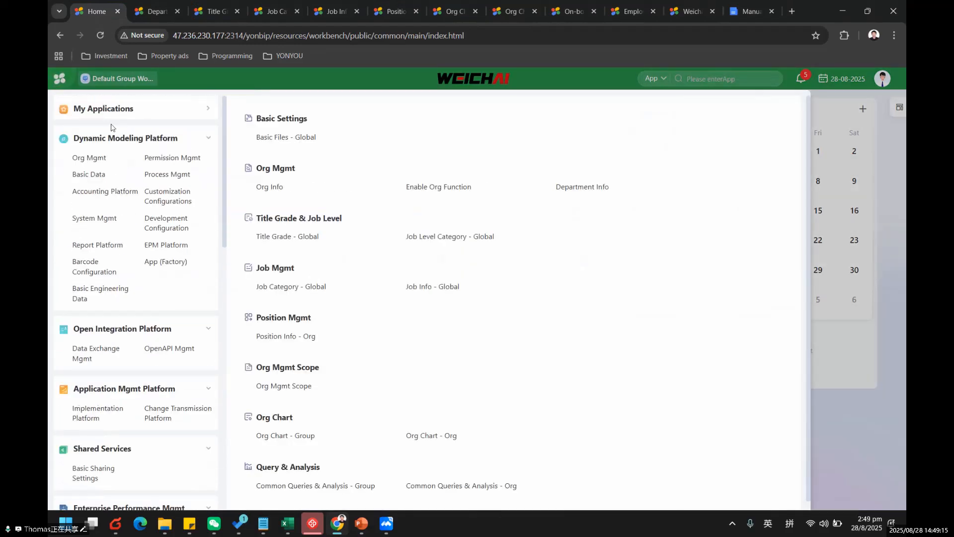
pyautogui.click(103, 177)
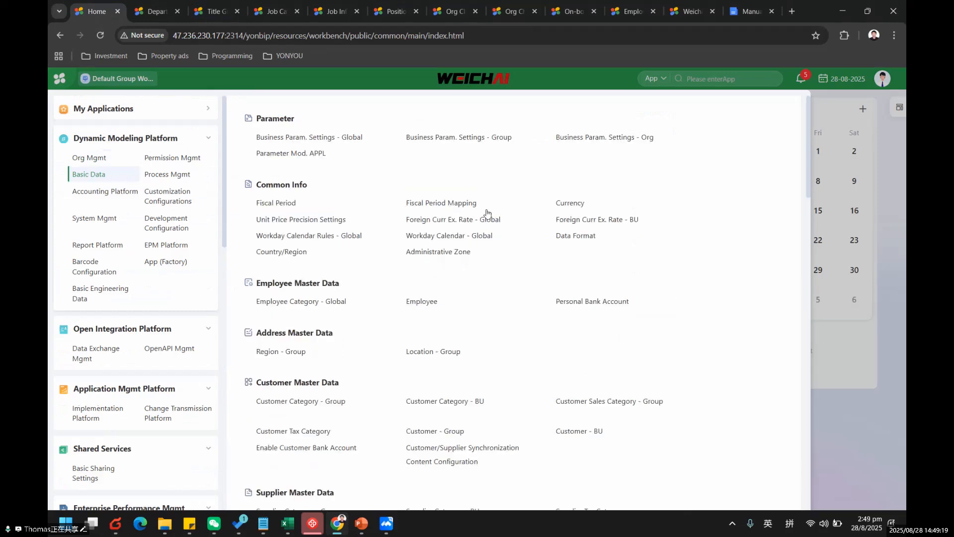
pyautogui.click(683, 301)
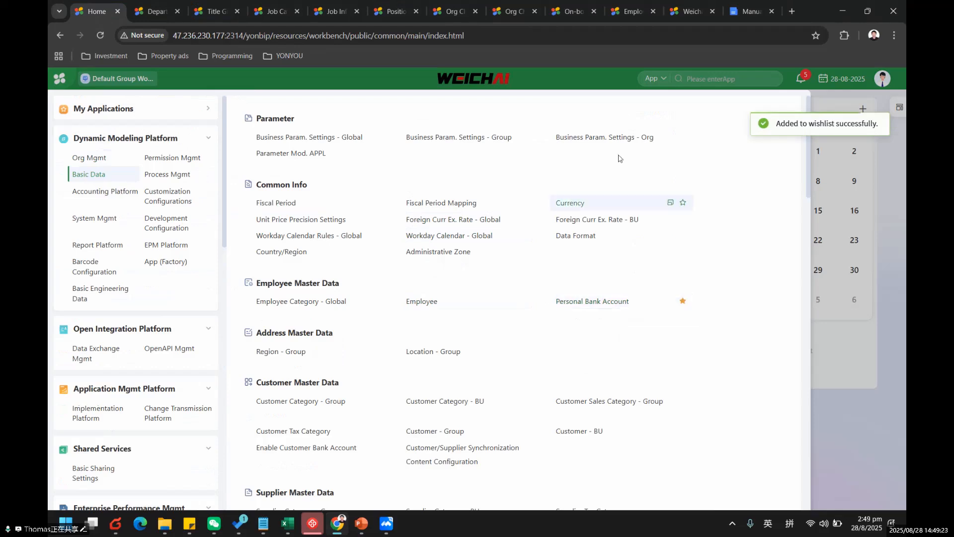
# Open the Personal Bank Account list from the app menu.
pyautogui.click(859, 398)
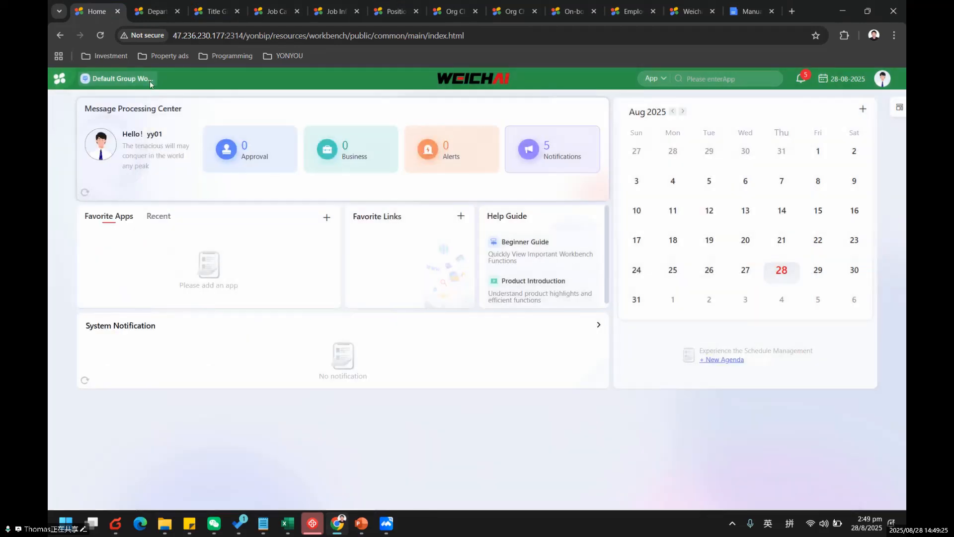
pyautogui.click(60, 79)
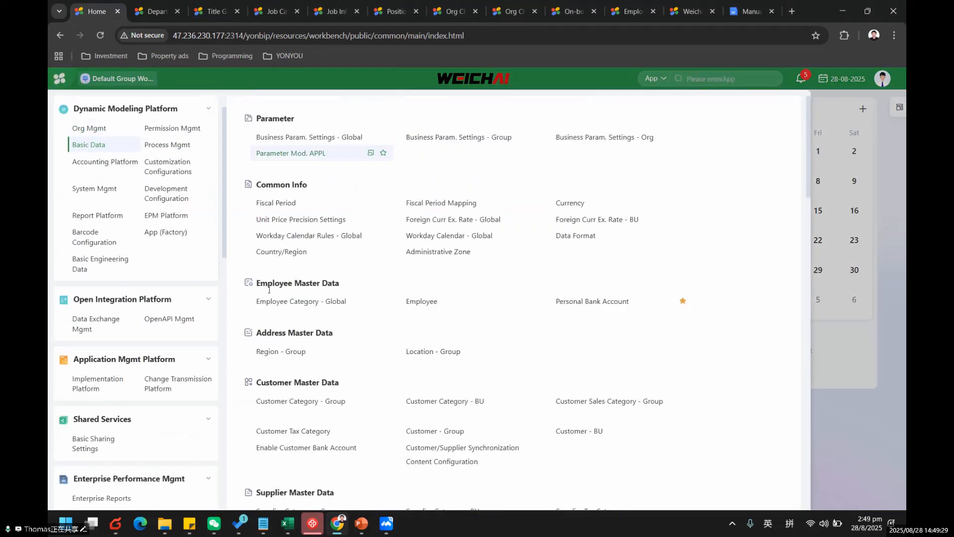
pyautogui.click(592, 301)
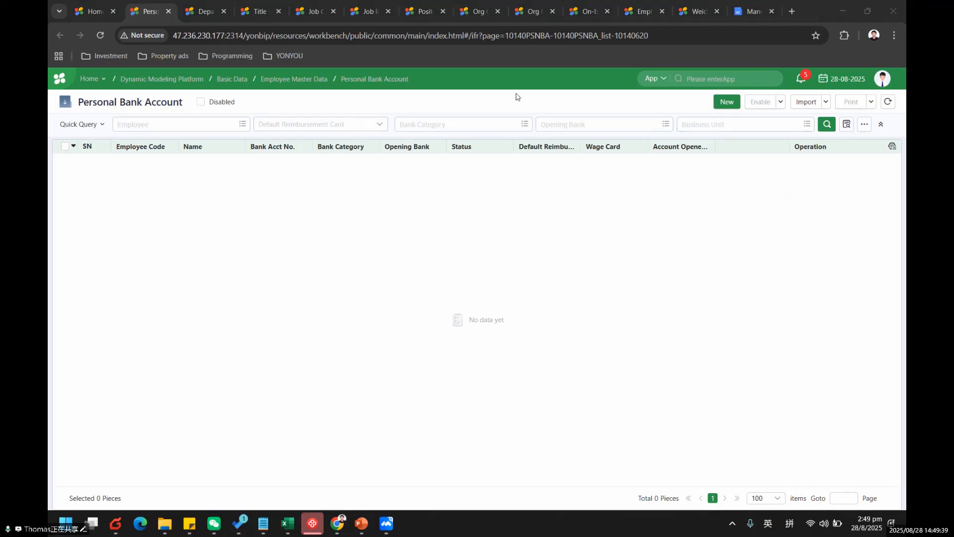
# Create a new bank account record with the last ME0301 Sales-ME employee as Employee Code.
pyautogui.click(727, 102)
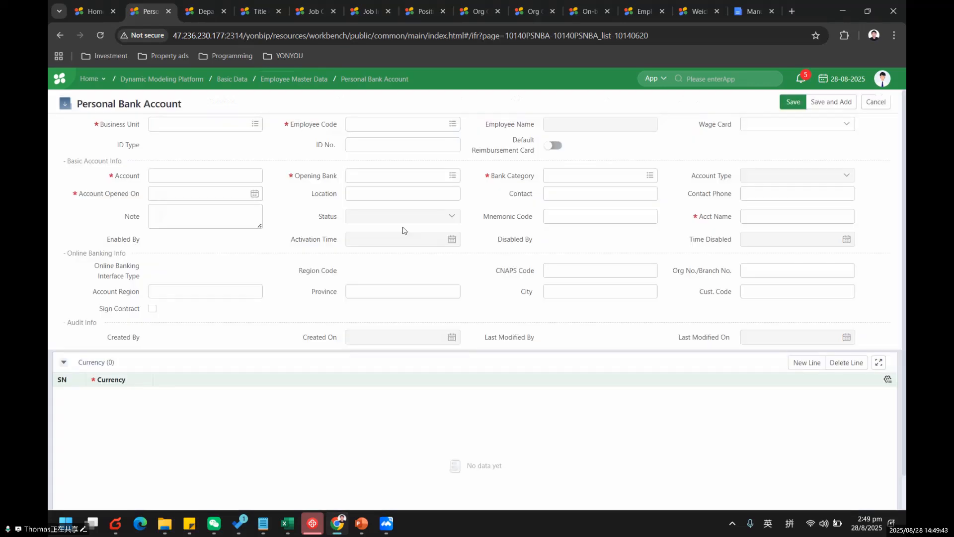
pyautogui.click(374, 130)
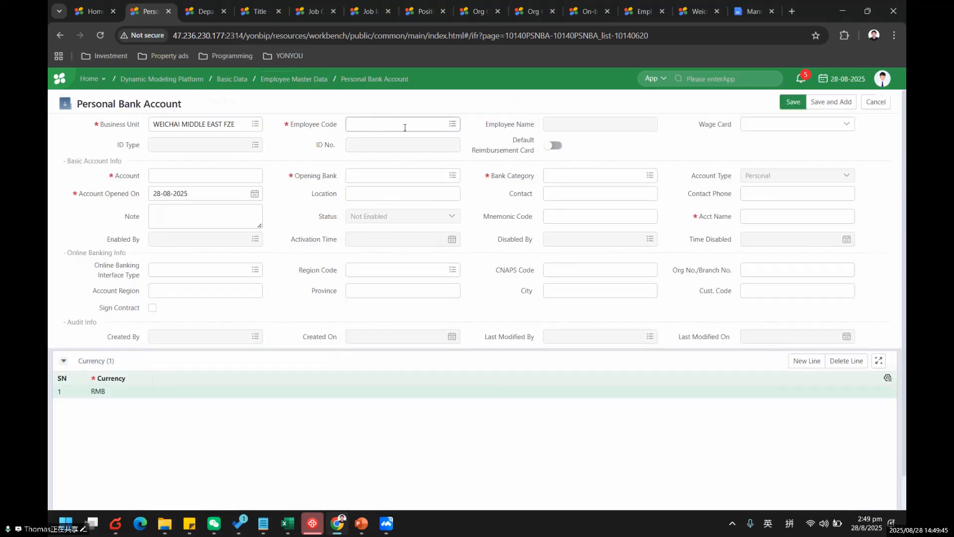
pyautogui.click(452, 124)
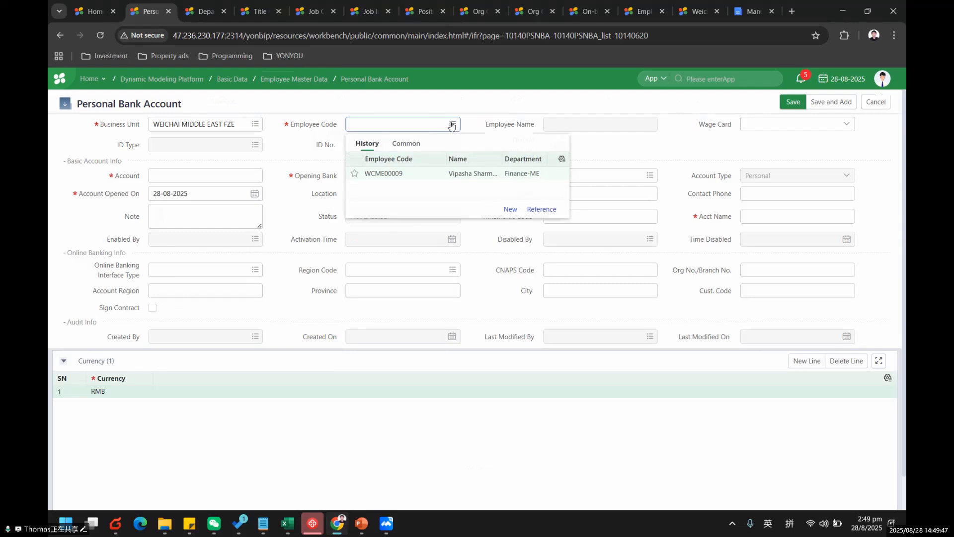
pyautogui.click(451, 124)
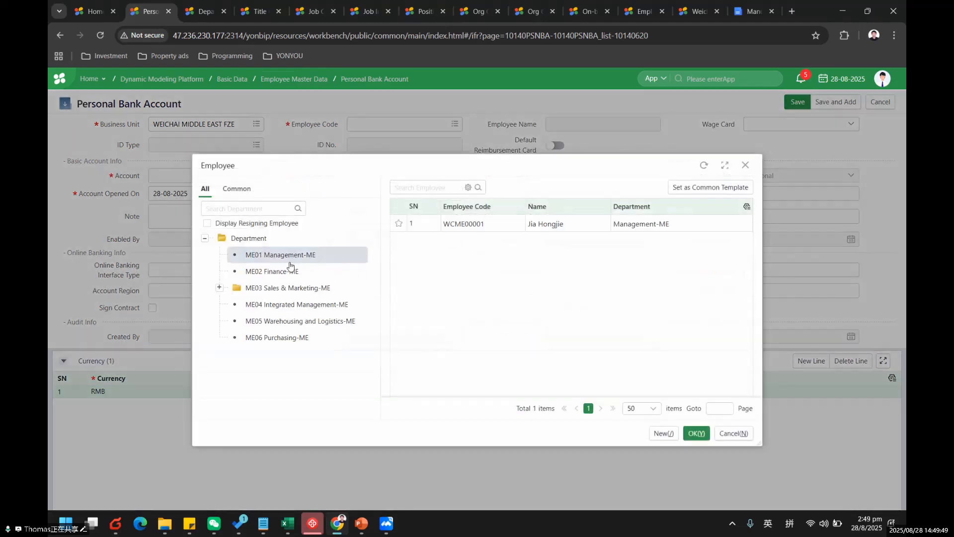
pyautogui.click(289, 310)
pyautogui.click(506, 356)
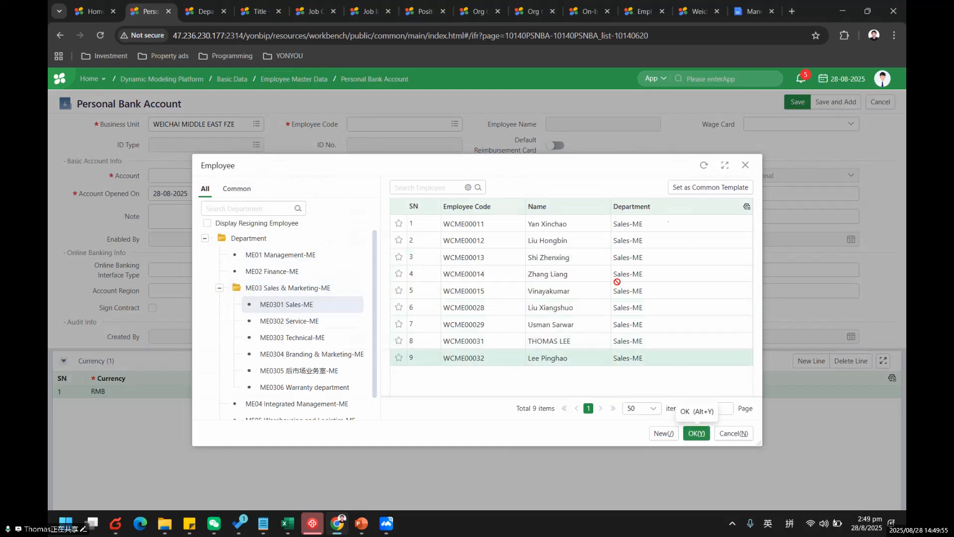
pyautogui.click(699, 435)
pyautogui.click(235, 179)
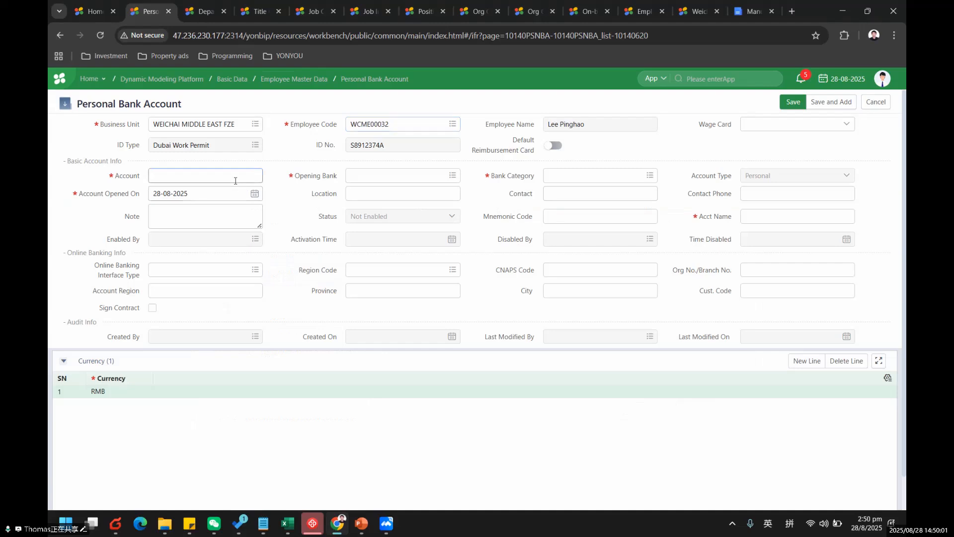
# Enter the bank account number and choose DBS Bank Limited as the opening bank.
pyautogui.click(410, 173)
pyautogui.click(453, 178)
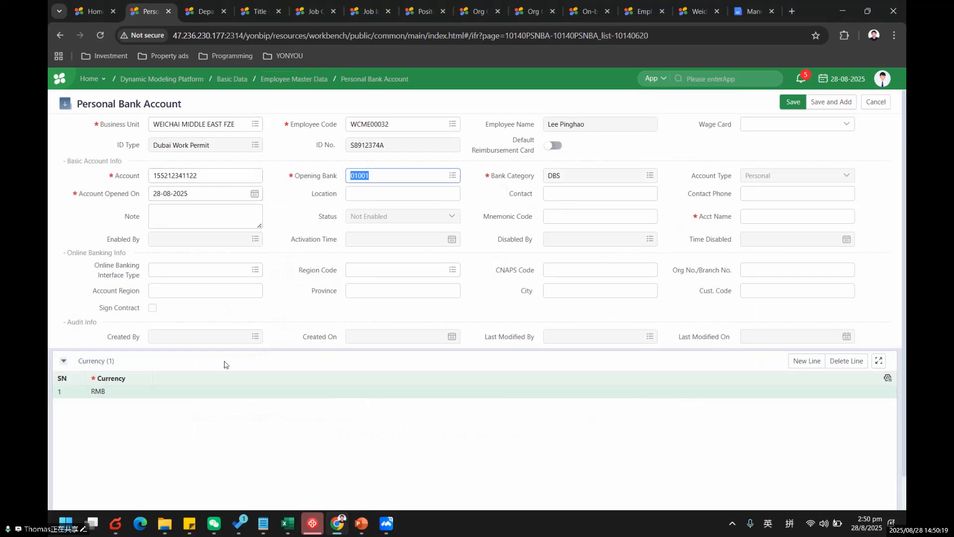
# Set the currency line to USD through the currency picker.
pyautogui.click(145, 392)
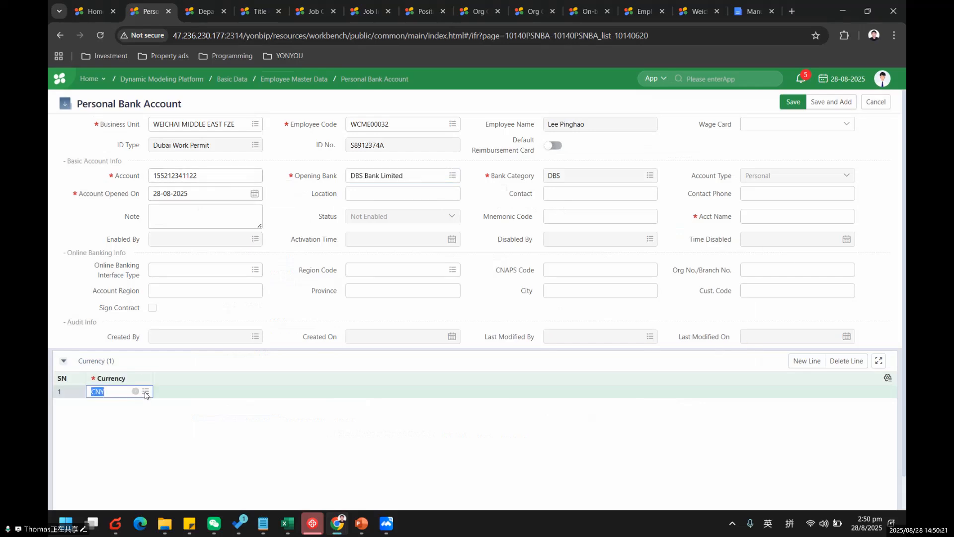
pyautogui.click(146, 392)
pyautogui.click(362, 185)
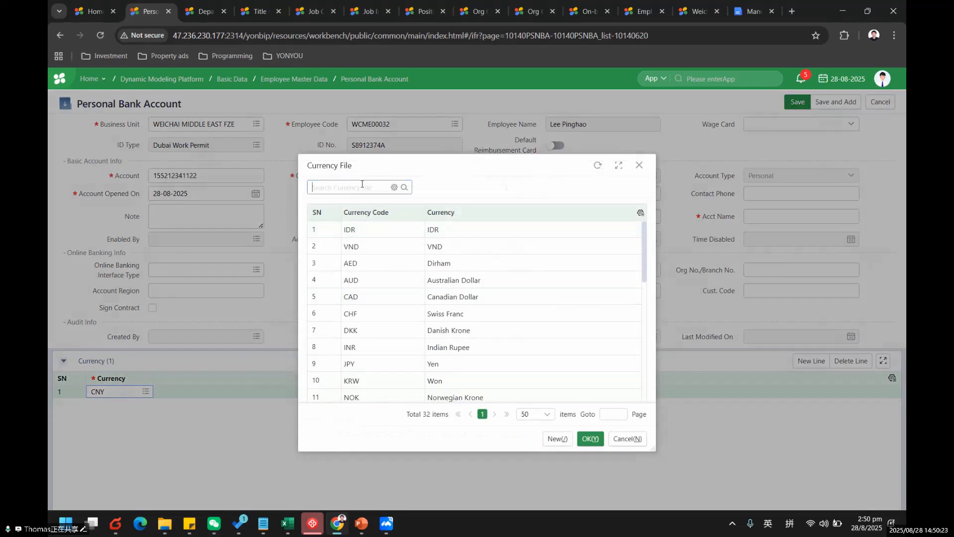
pyautogui.write('usd')
pyautogui.doubleClick(384, 236)
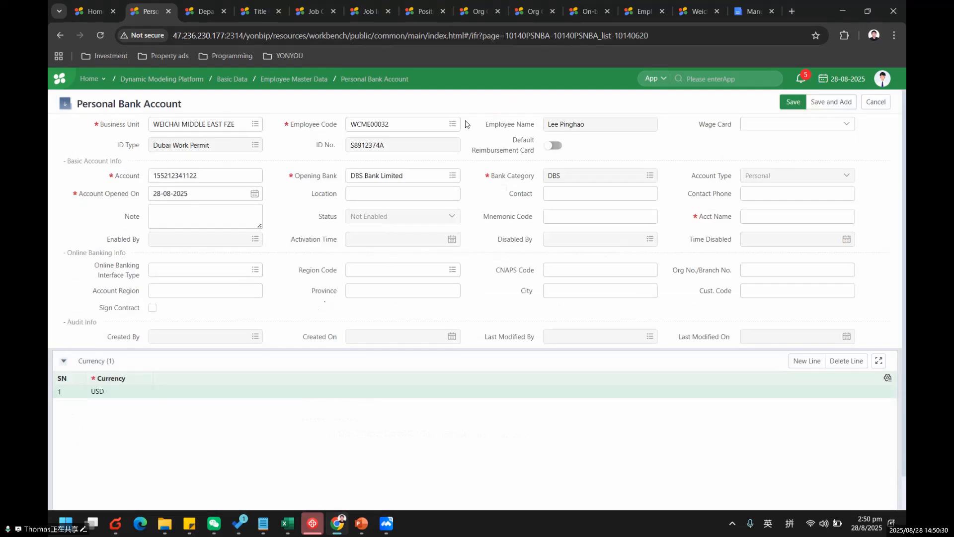
# Copy the account number and paste it into the Acct Name field.
pyautogui.moveTo(312, 125); pyautogui.dragTo(397, 127)
pyautogui.doubleClick(398, 128)
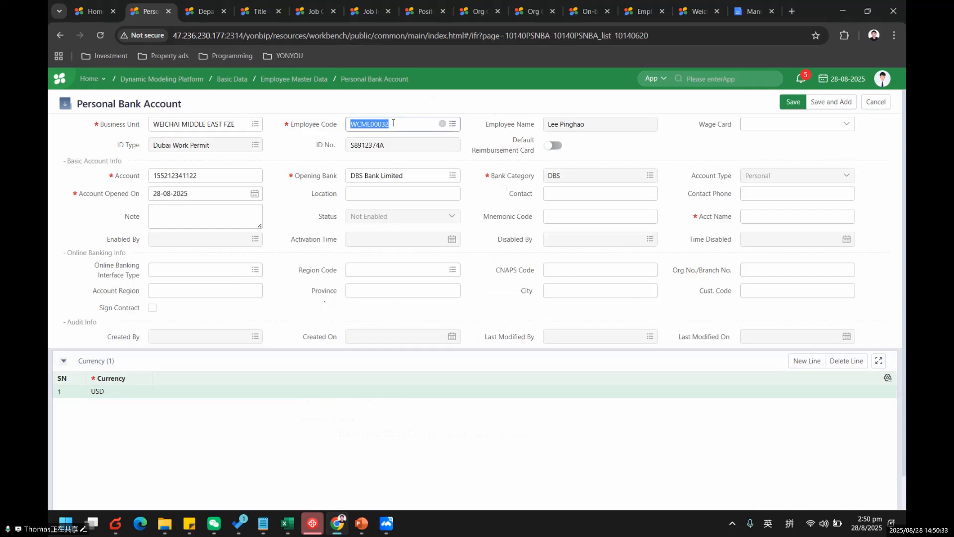
pyautogui.click(391, 125)
pyautogui.doubleClick(163, 176)
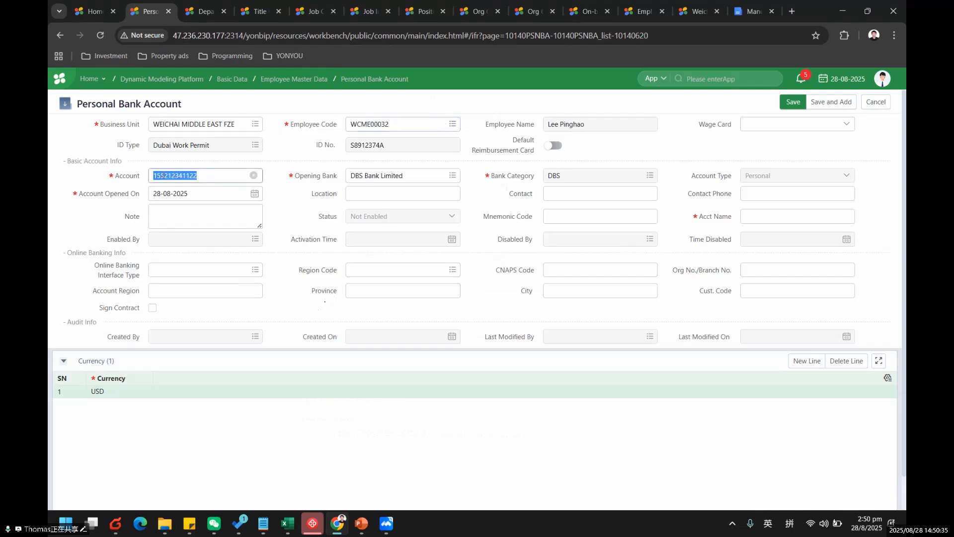
pyautogui.doubleClick(368, 174)
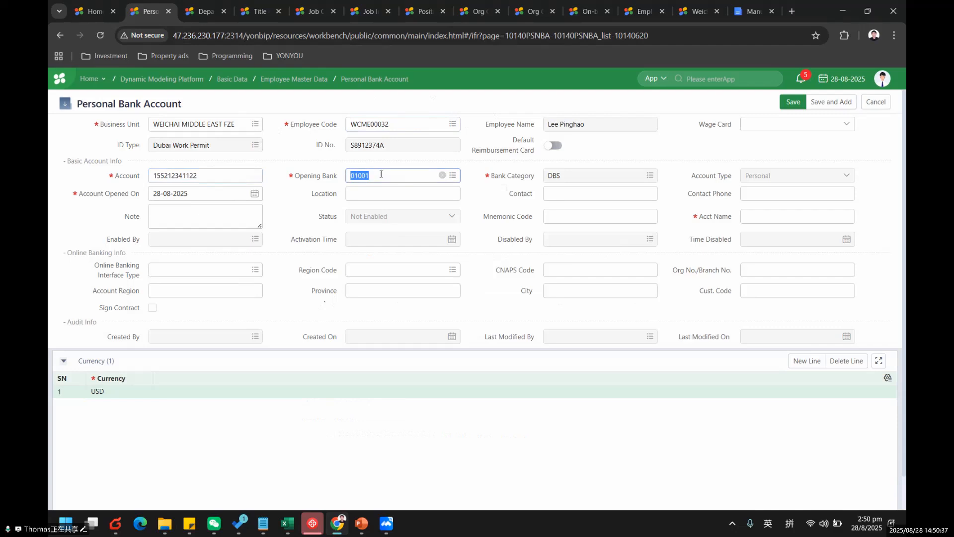
pyautogui.click(384, 175)
pyautogui.doubleClick(199, 176)
pyautogui.hotkey('ctrl', 'c')
pyautogui.click(781, 217)
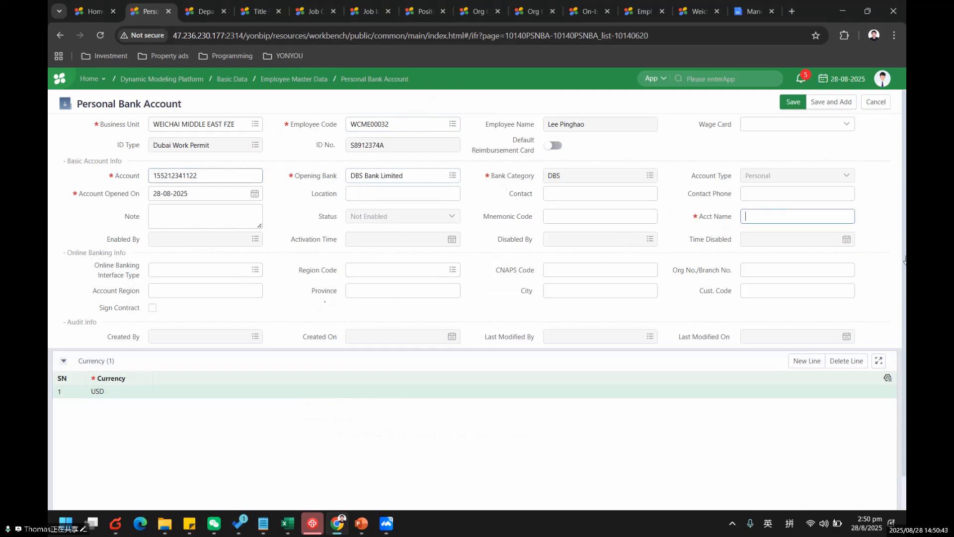
pyautogui.hotkey('ctrl', 'v')
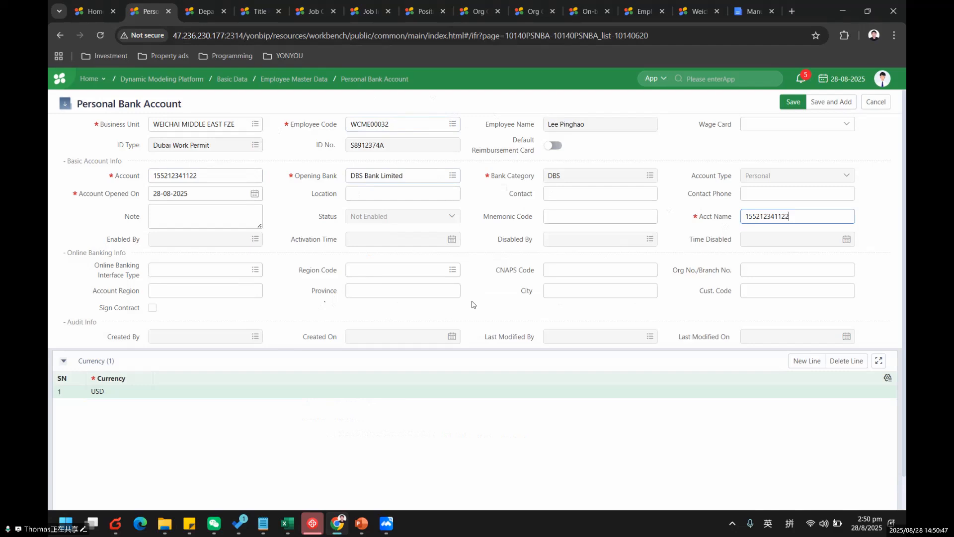
pyautogui.click(415, 177)
# Keep DBS Bank Limited as opening bank and save the bank account record.
pyautogui.click(471, 177)
pyautogui.click(401, 175)
pyautogui.click(484, 194)
pyautogui.click(788, 101)
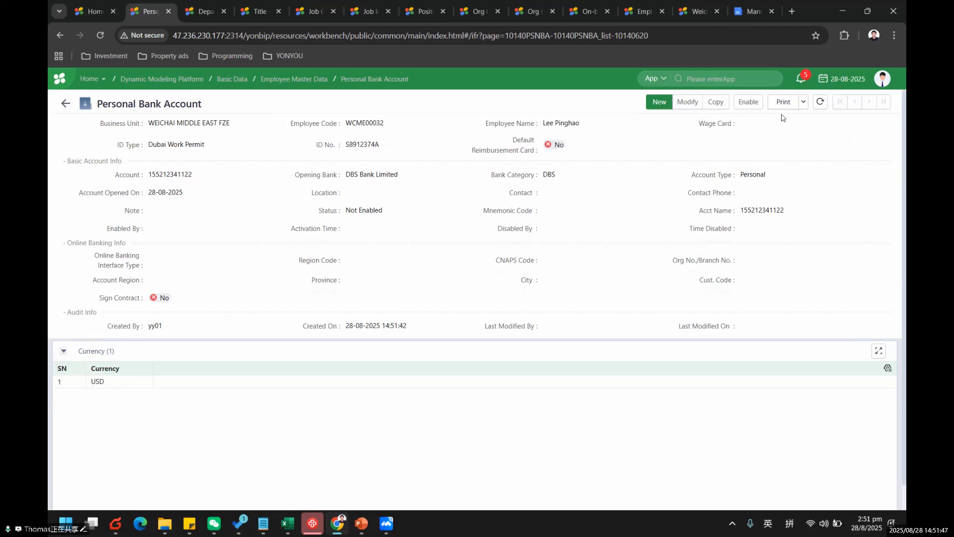
# Try enabling the DBS account twice; both attempts are refused because creator equals enabler.
pyautogui.click(758, 108)
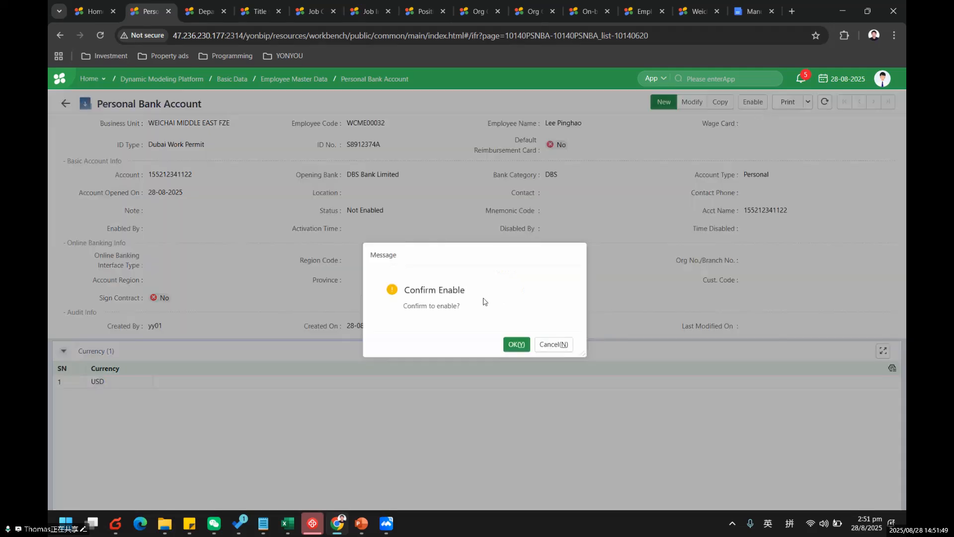
pyautogui.click(517, 347)
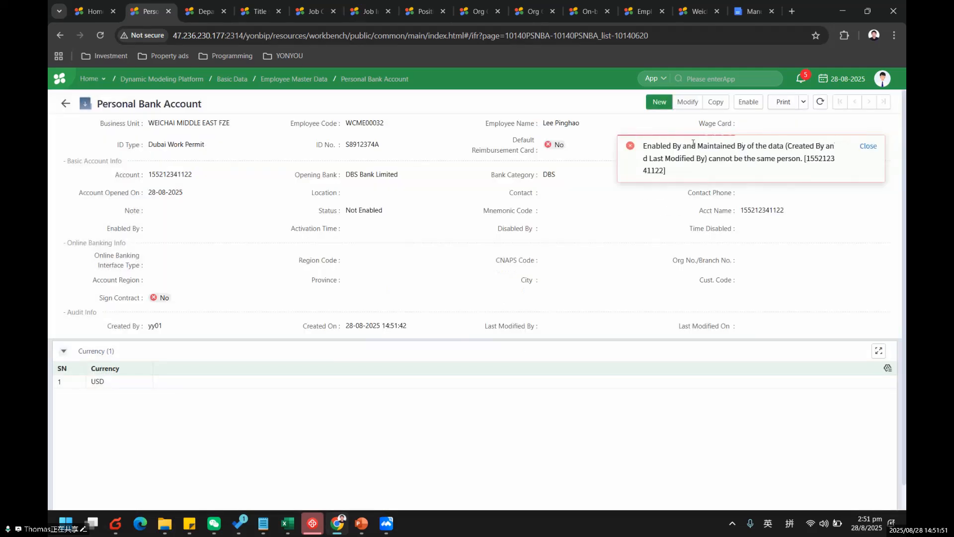
pyautogui.moveTo(646, 146); pyautogui.dragTo(678, 169)
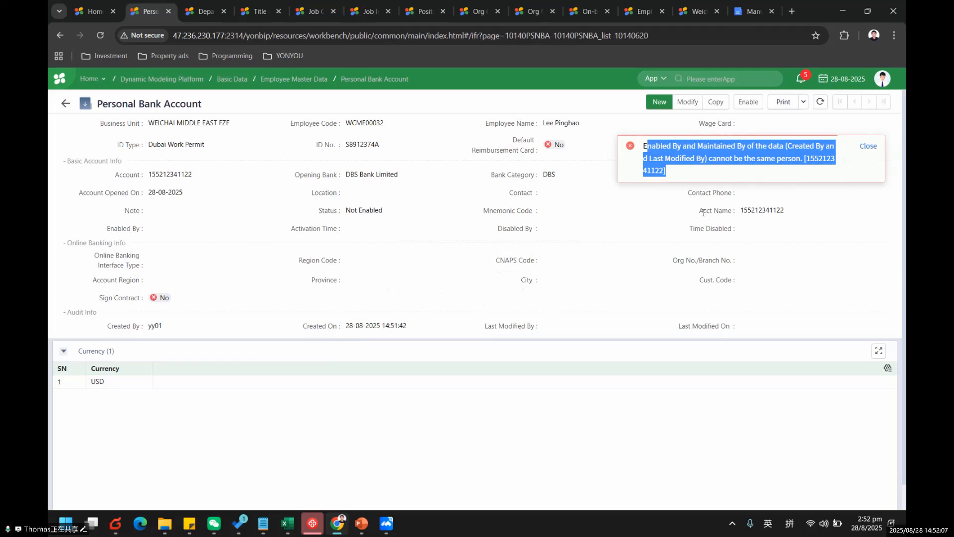
pyautogui.click(875, 145)
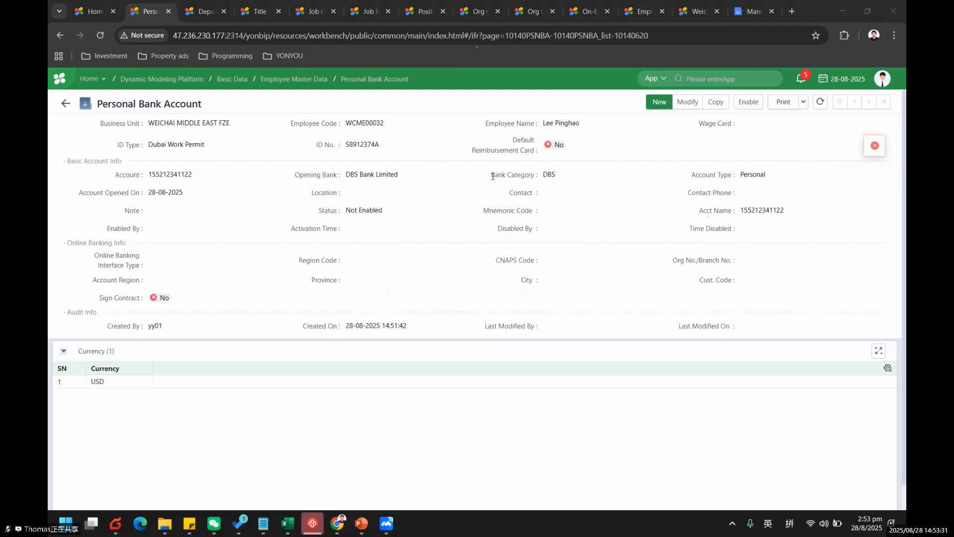
pyautogui.click(748, 102)
pyautogui.click(512, 343)
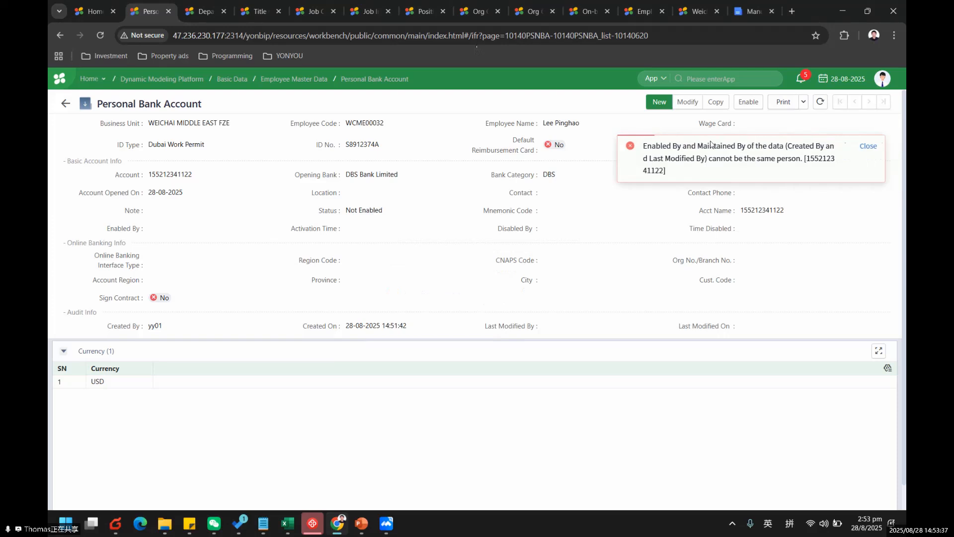
pyautogui.moveTo(661, 145); pyautogui.dragTo(796, 170)
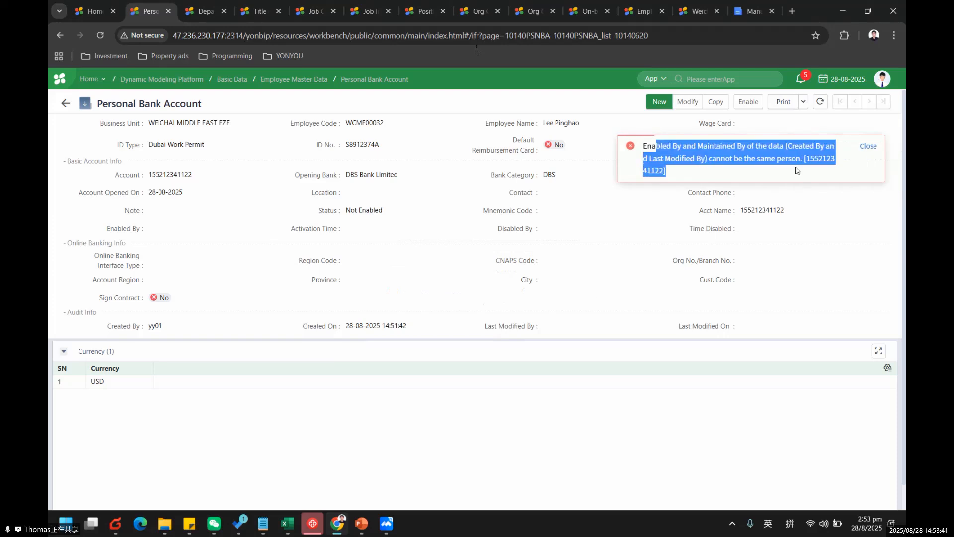
pyautogui.click(616, 225)
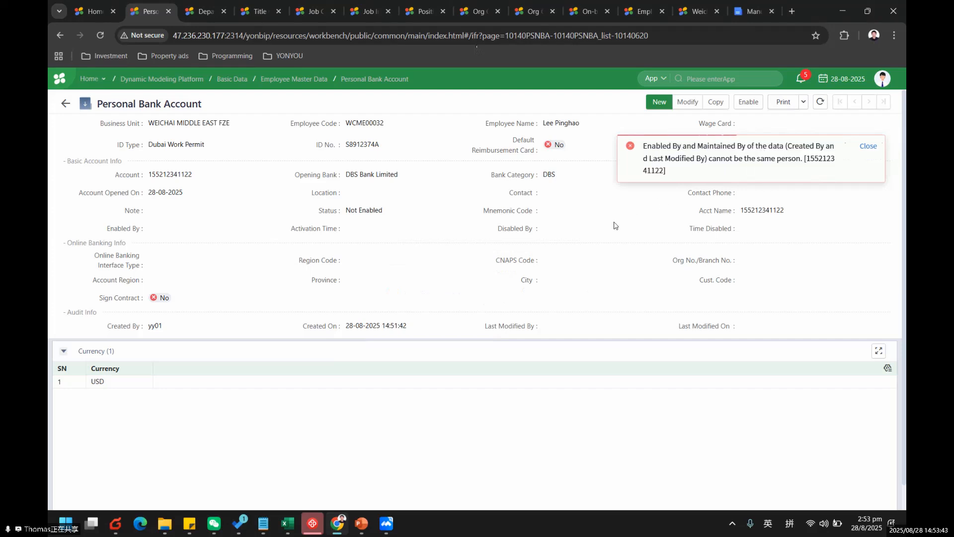
# Present the Employee Enrolment, Employee Maintenance and Change Record slides, then return to Chrome.
pyautogui.click(362, 531)
pyautogui.press('Right')
pyautogui.press('Left')
pyautogui.press('Right')
pyautogui.press('Left')
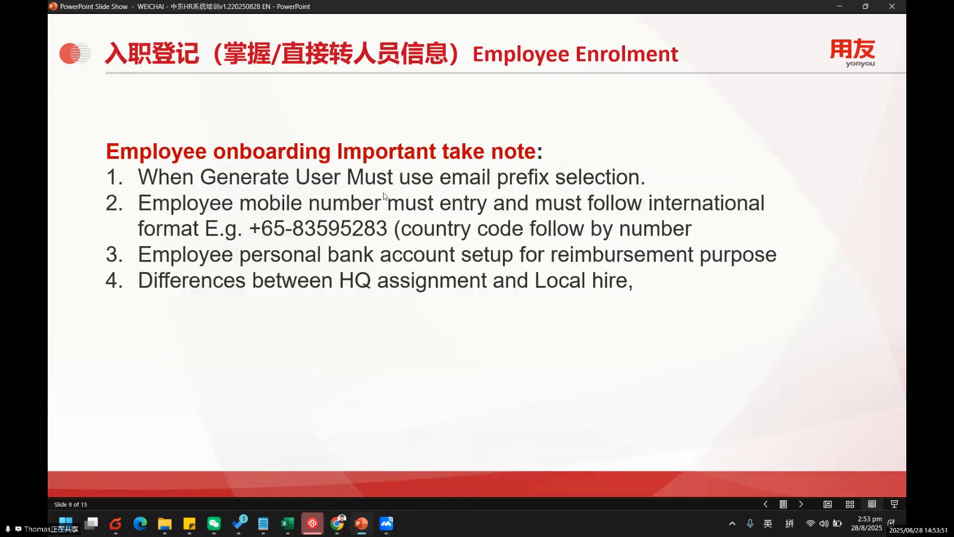
pyautogui.press('Right')
pyautogui.press('Left')
pyautogui.press('Right')
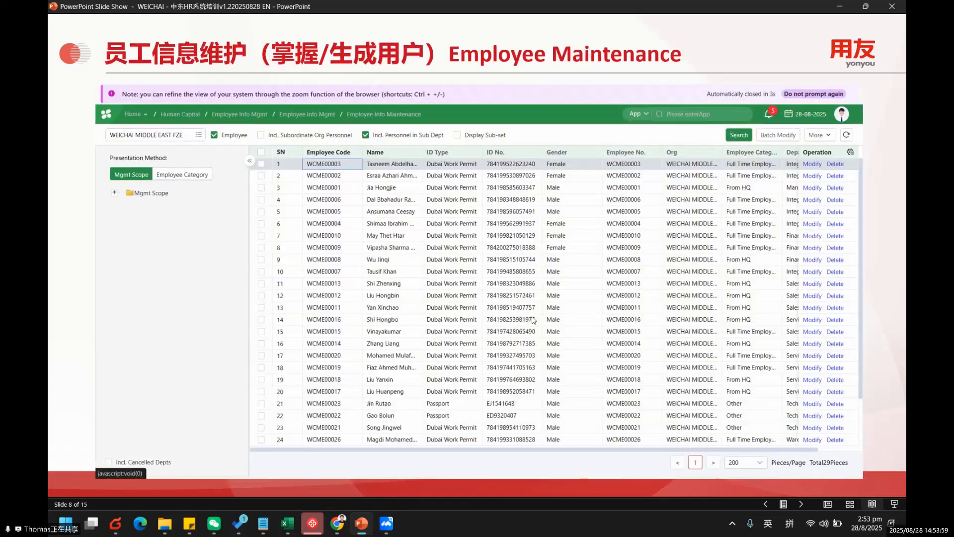
pyautogui.press('Right')
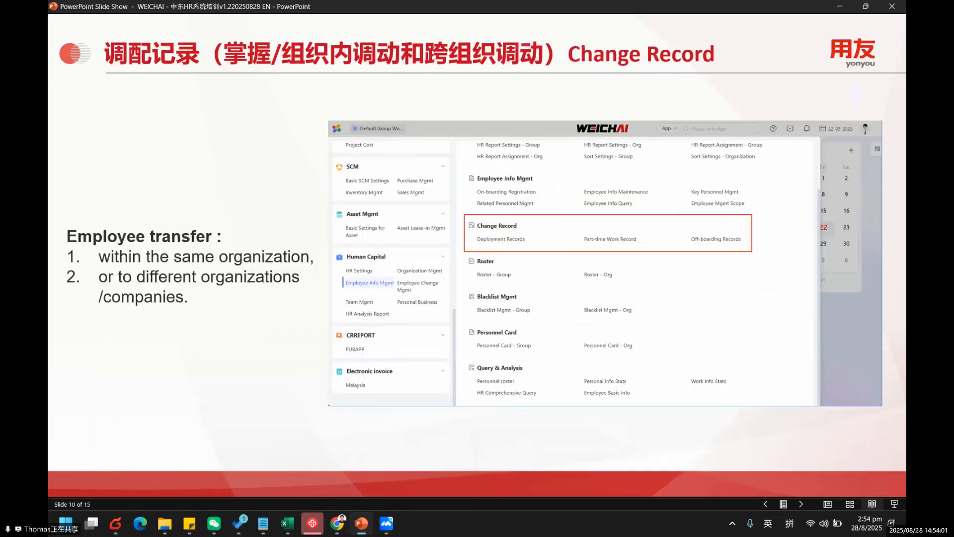
pyautogui.press('Left')
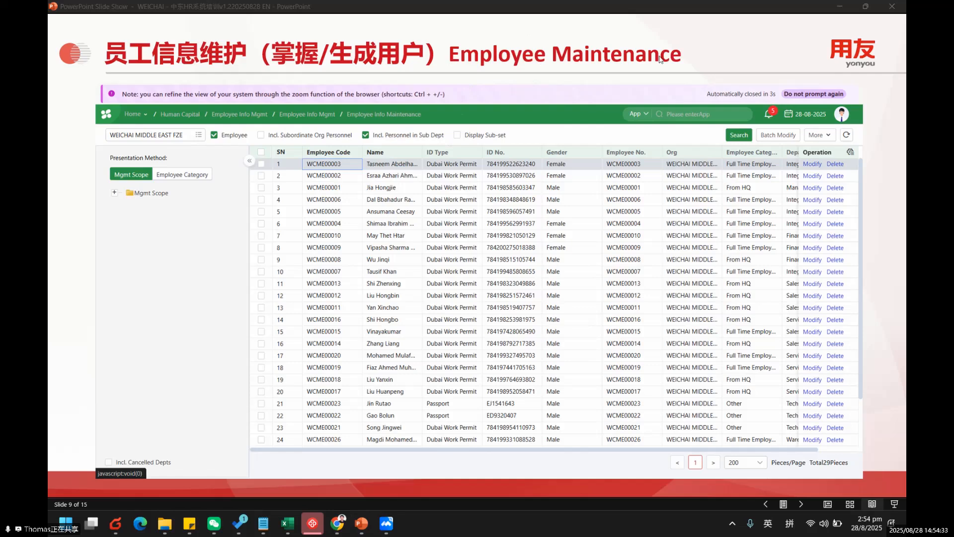
pyautogui.click(337, 523)
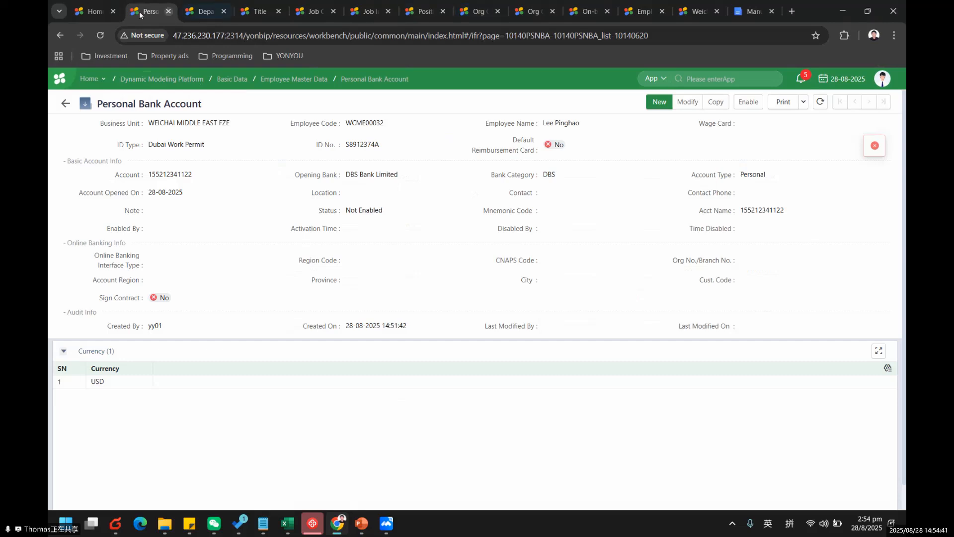
# From Home, go to Human Capital > Employee Info Mgmt > Employee Info Maintenance.
pyautogui.click(95, 12)
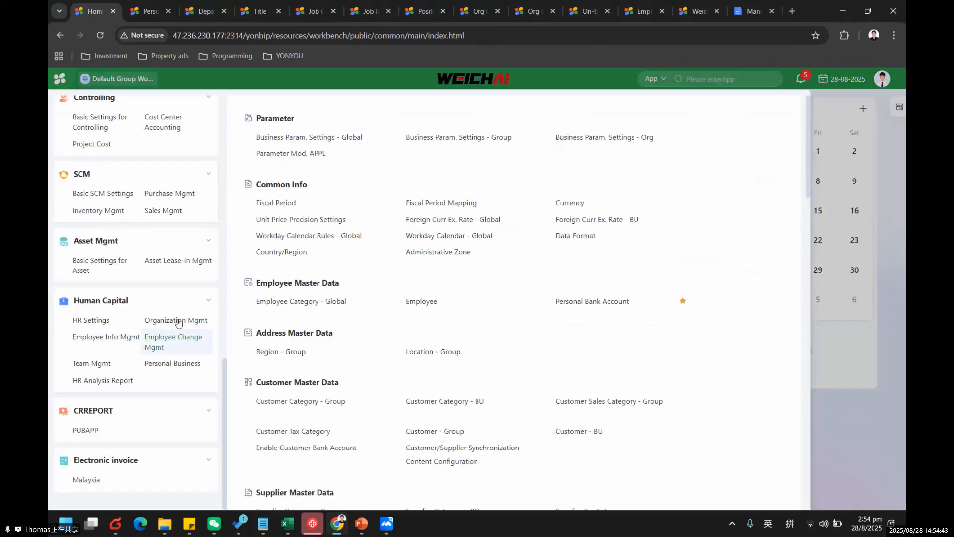
pyautogui.click(110, 341)
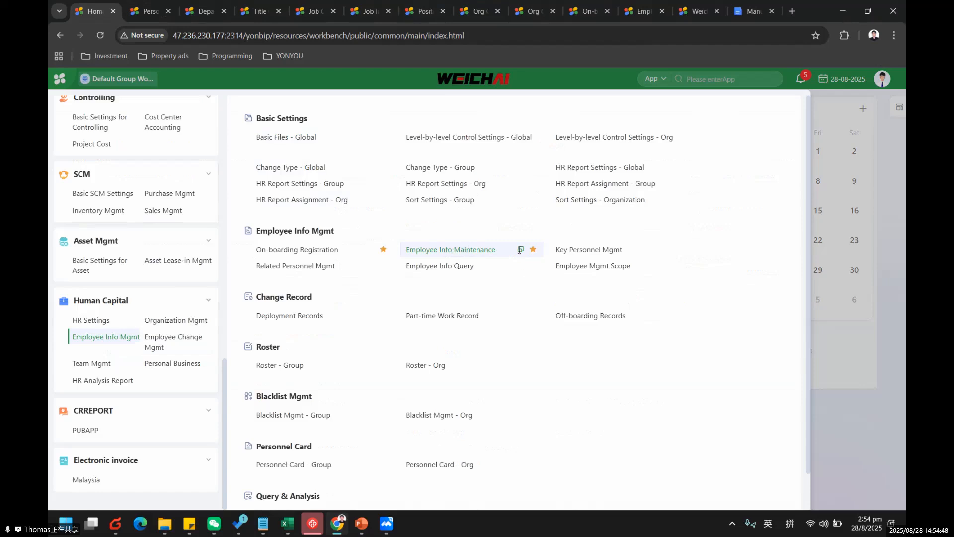
pyautogui.click(484, 251)
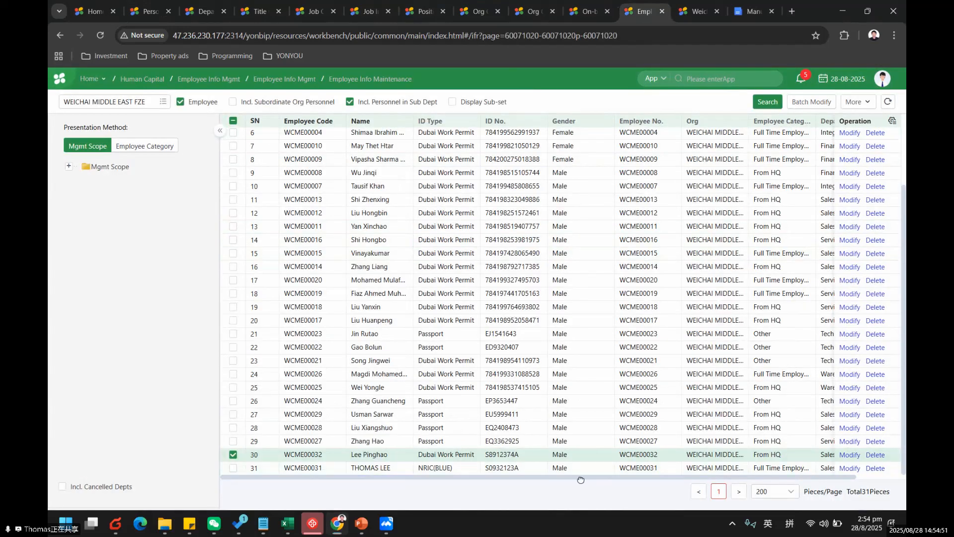
# Open the new employee's row 30 record for editing and check the Marital Status and Race options.
pyautogui.click(853, 459)
pyautogui.click(852, 455)
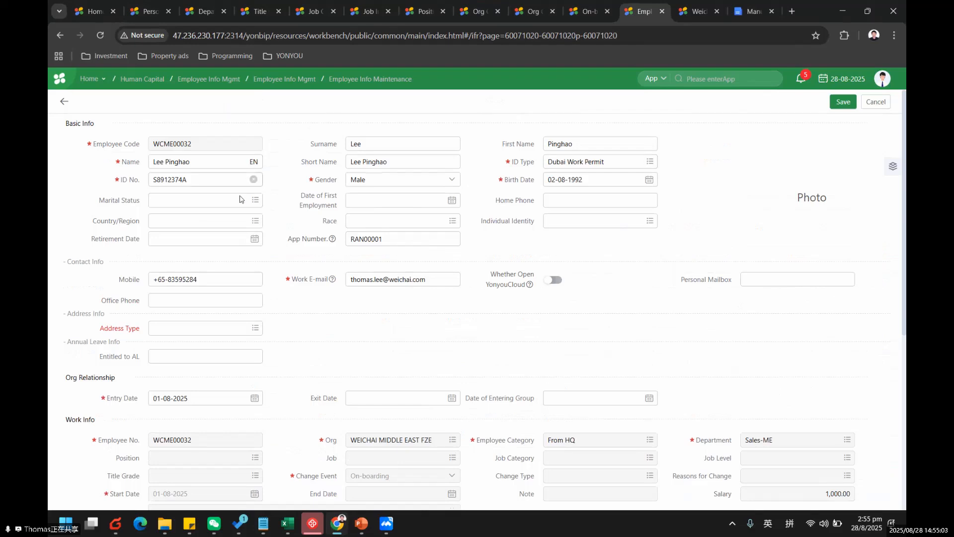
pyautogui.click(211, 200)
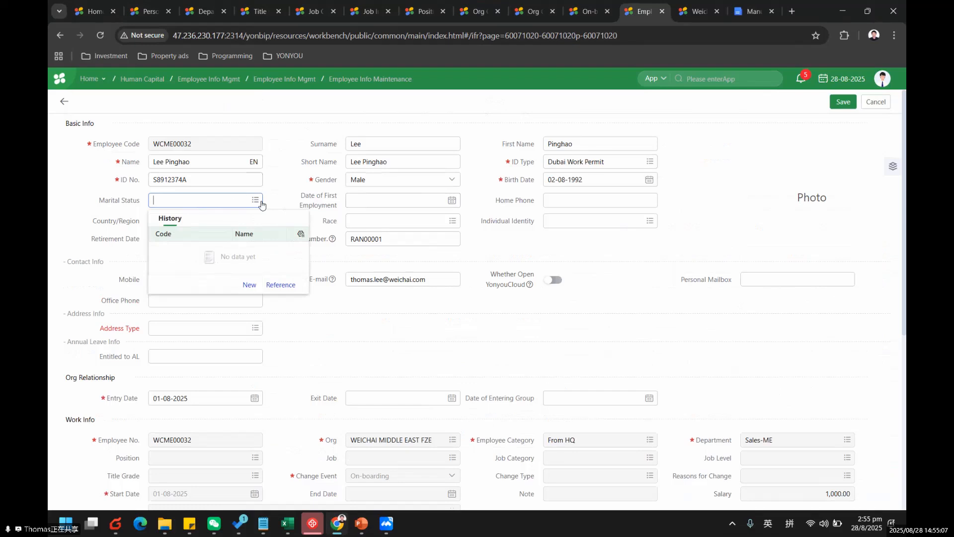
pyautogui.click(366, 203)
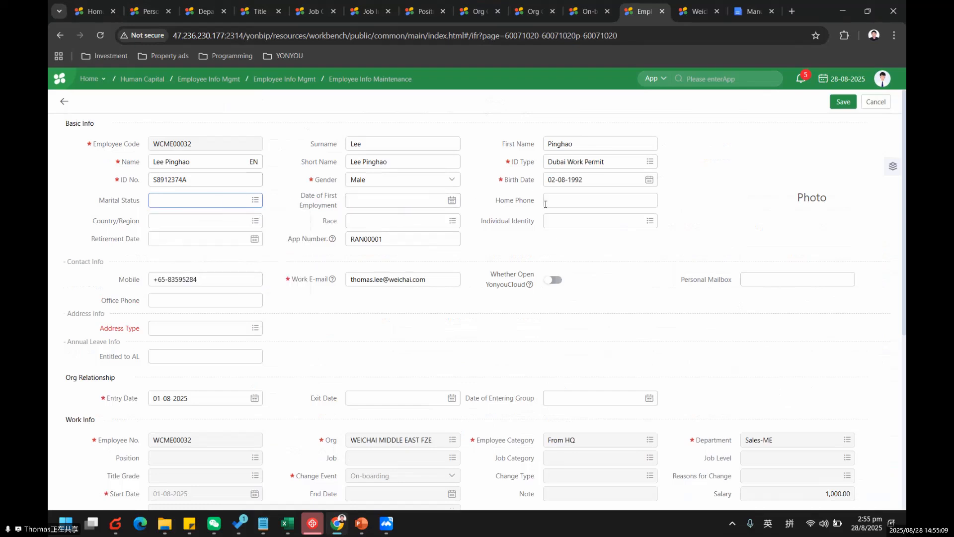
pyautogui.press('Tab')
pyautogui.click(387, 220)
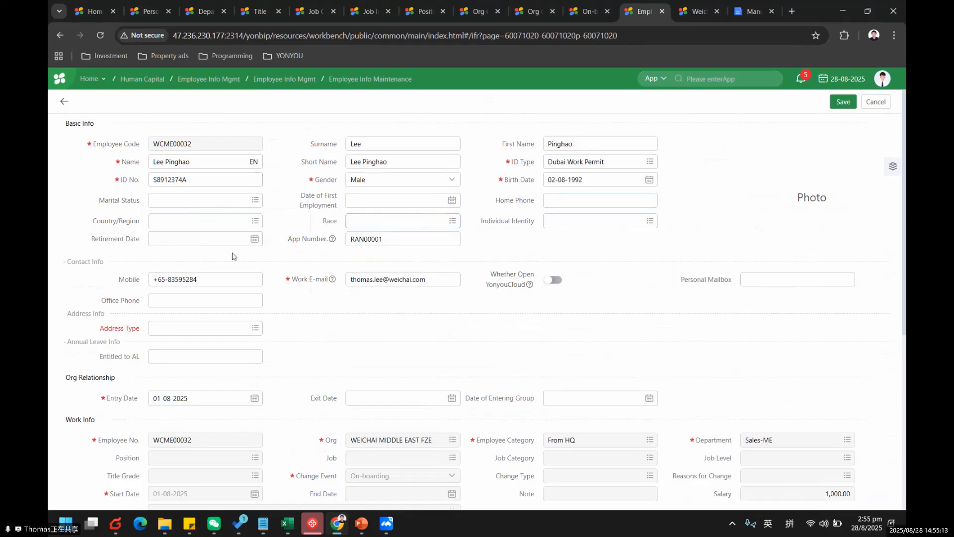
# Switch Whether Open YonyouCloud to Yes, save, and go back to the list.
pyautogui.tripleClick(522, 284)
pyautogui.click(533, 298)
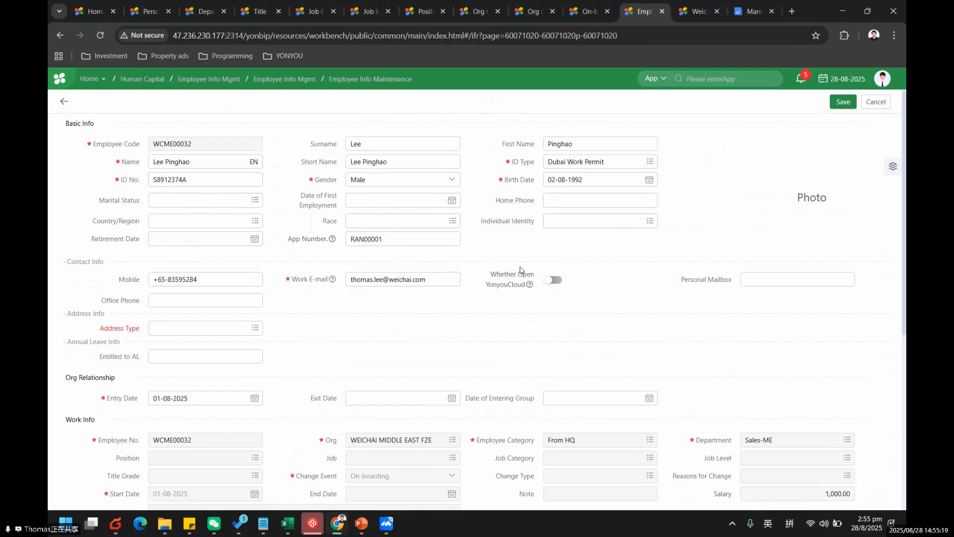
pyautogui.click(554, 282)
pyautogui.click(841, 103)
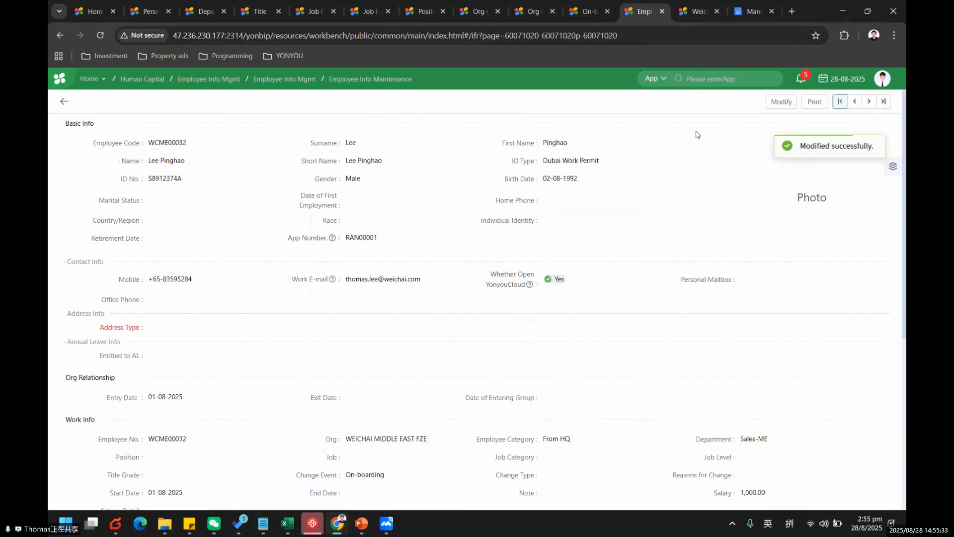
pyautogui.click(61, 104)
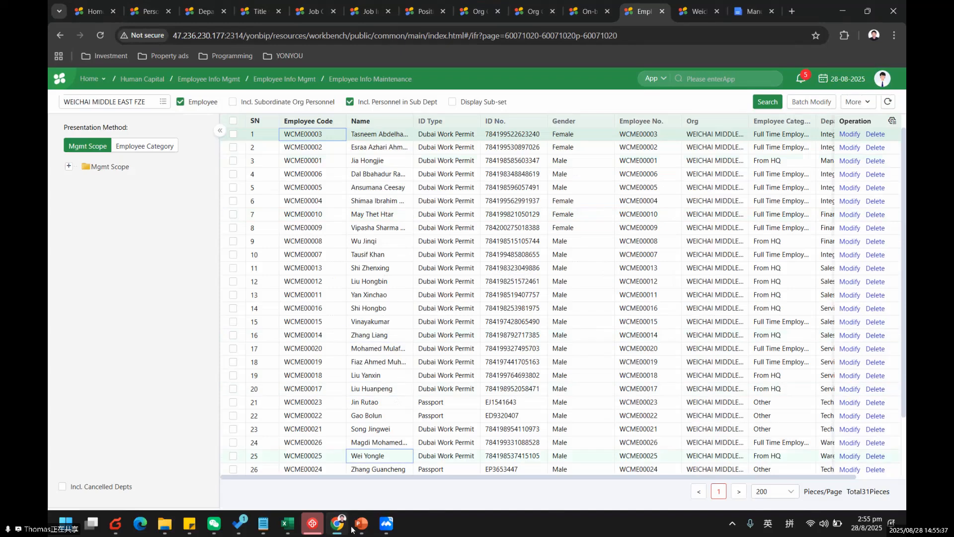
# Show the Change Record slide on employee transfers, then return to the YonBIP employee list.
pyautogui.hotkey('alt', 'Tab')
pyautogui.click(504, 227)
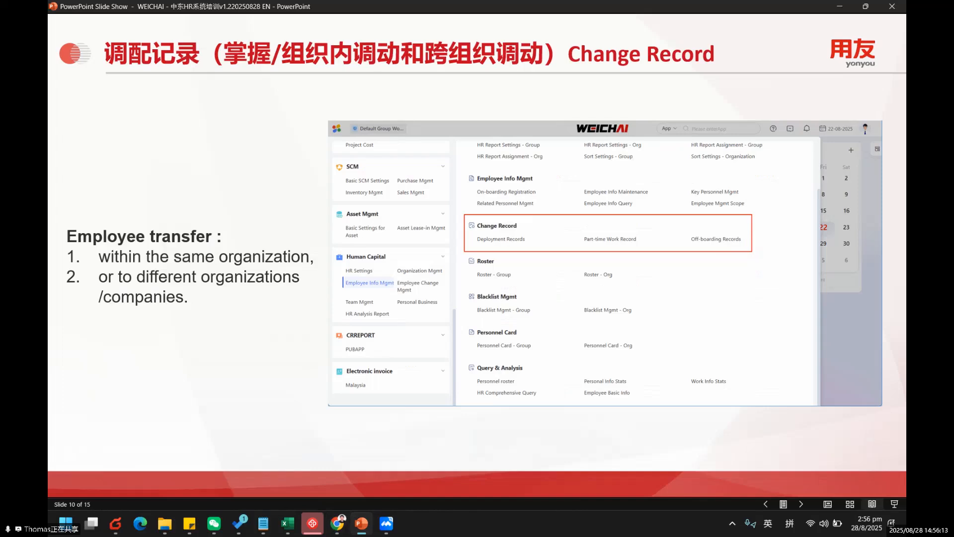
pyautogui.click(337, 529)
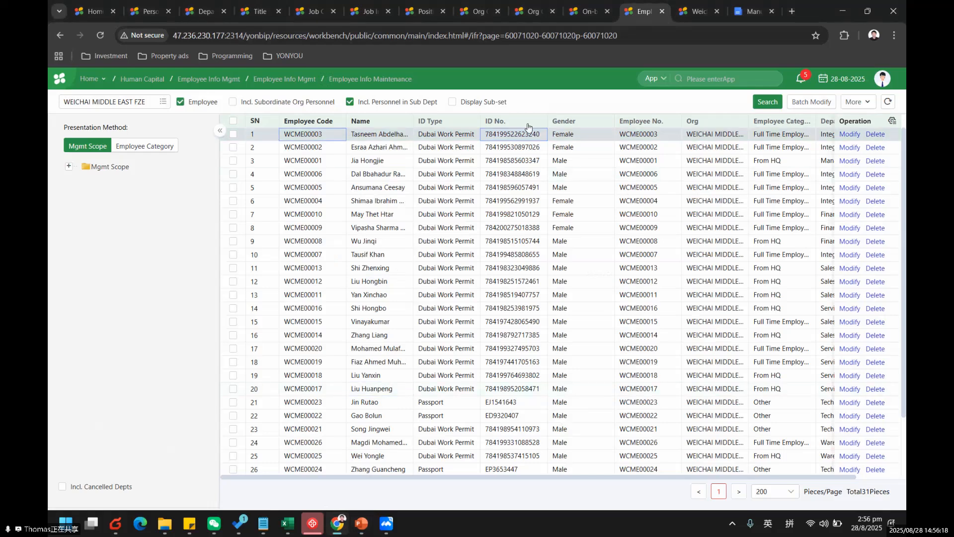
# Star Deployment Records and Off-boarding Records under Employee Info Mgmt, then open Deployment Records.
pyautogui.click(64, 79)
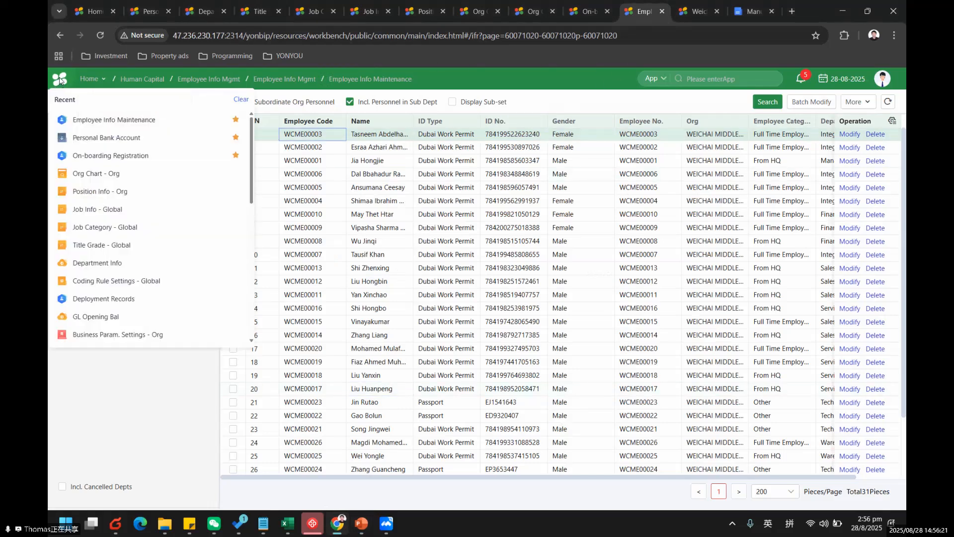
pyautogui.click(59, 78)
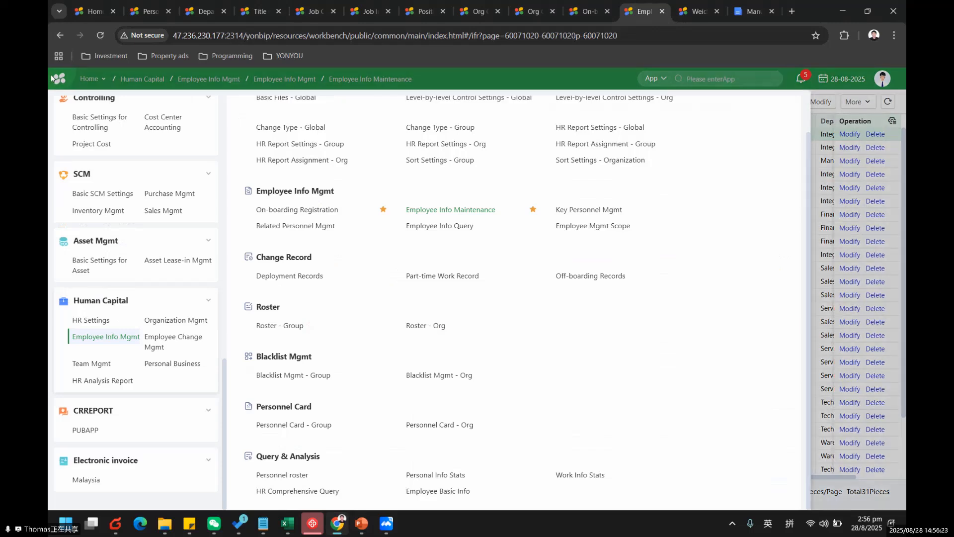
pyautogui.click(167, 347)
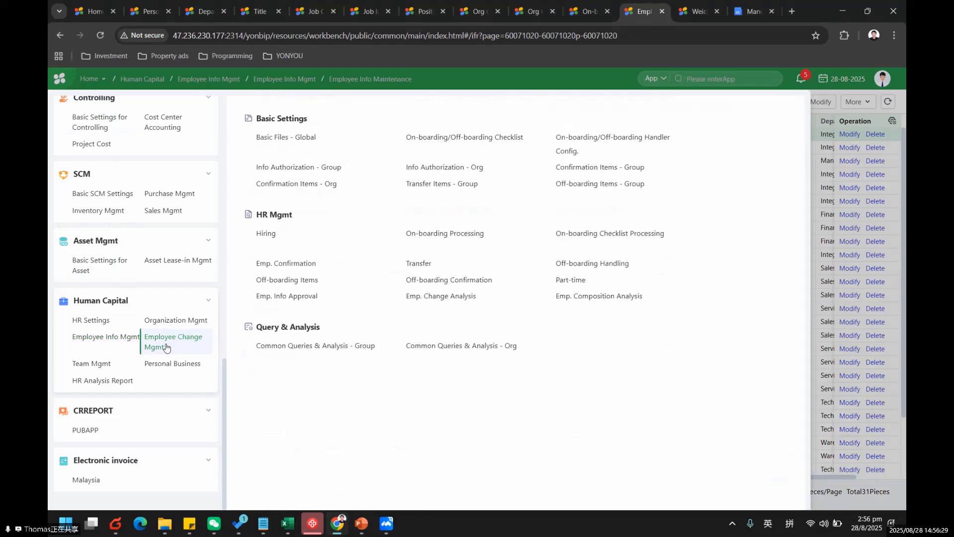
pyautogui.click(99, 338)
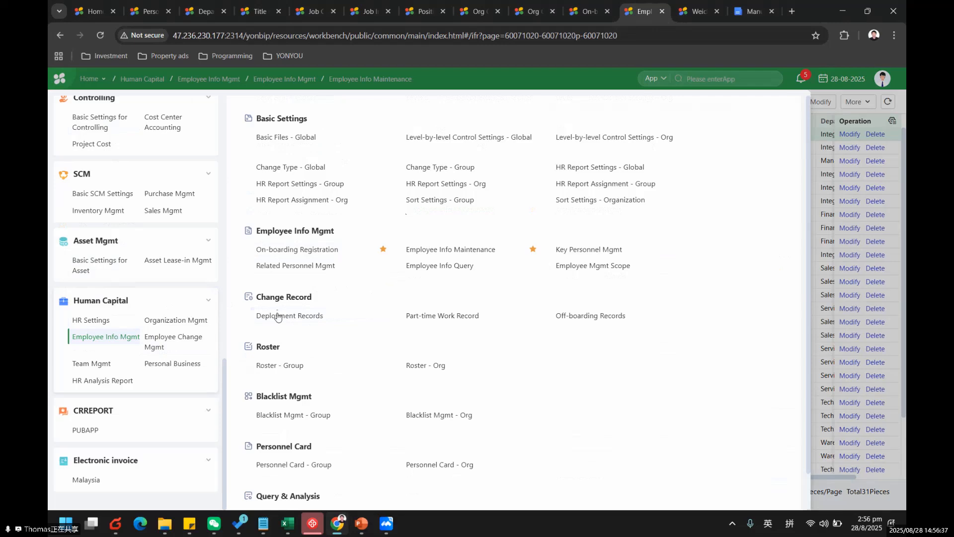
pyautogui.click(383, 317)
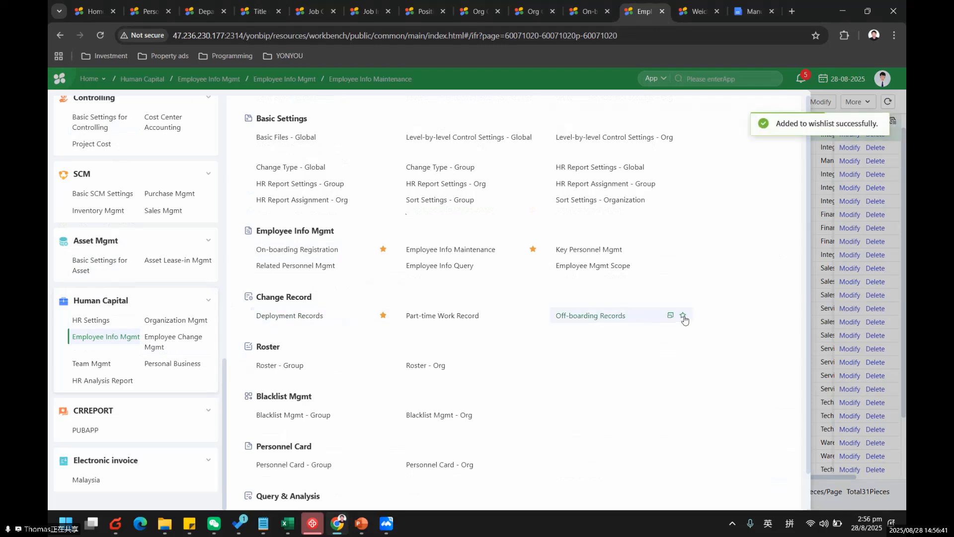
pyautogui.click(684, 316)
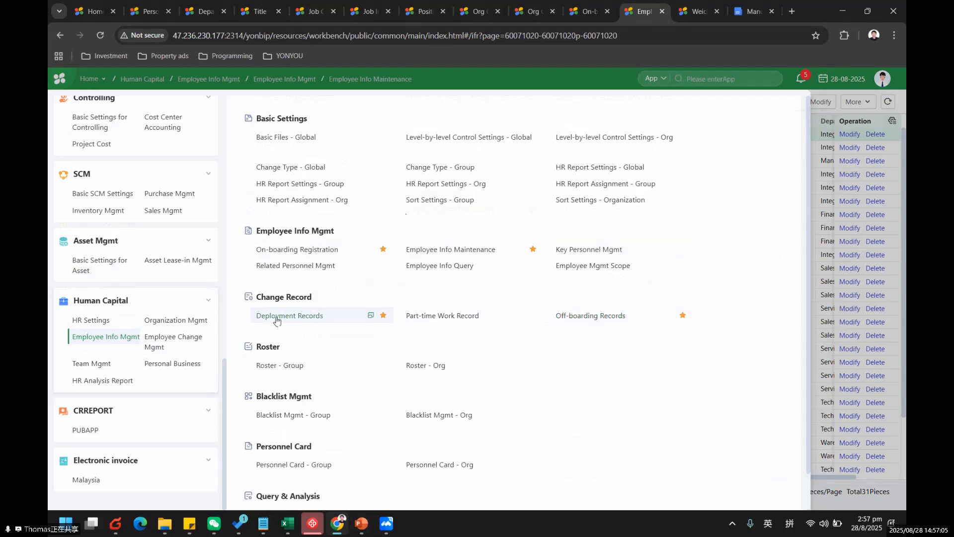
pyautogui.click(300, 321)
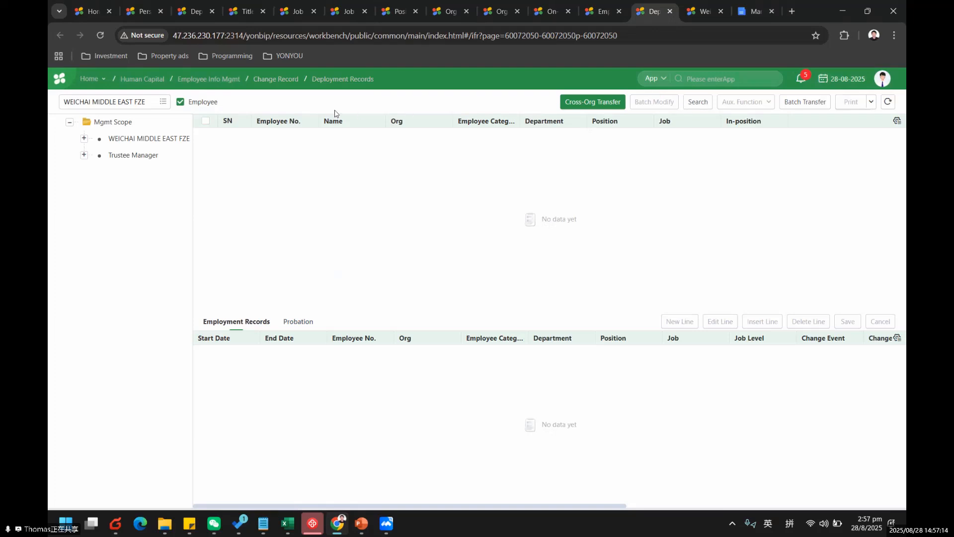
# List all employees through the query criteria and scroll to the Sales-ME employee.
pyautogui.click(698, 102)
pyautogui.click(710, 433)
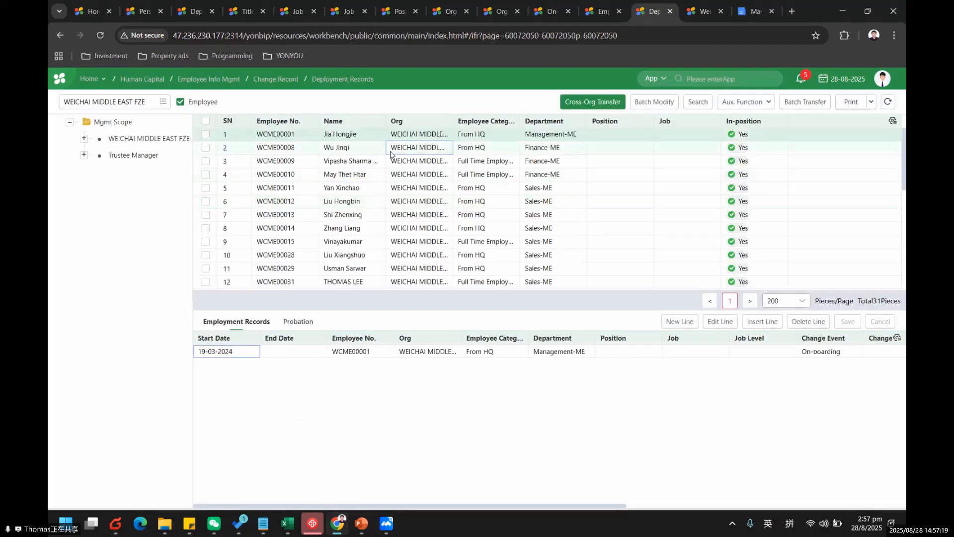
pyautogui.scroll(-3, 392, 159)
pyautogui.scroll(-2, 390, 225)
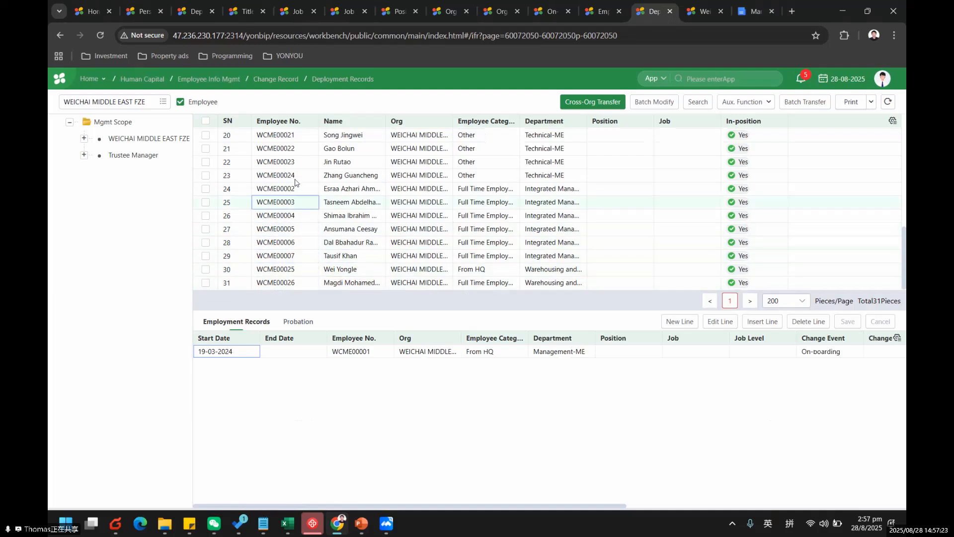
pyautogui.scroll(5, 298, 219)
pyautogui.scroll(-2, 295, 189)
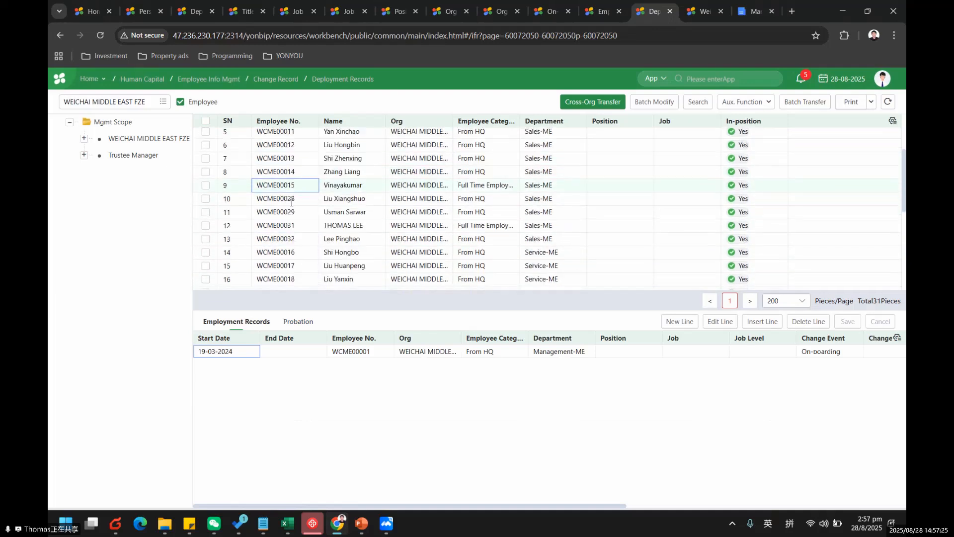
pyautogui.click(341, 242)
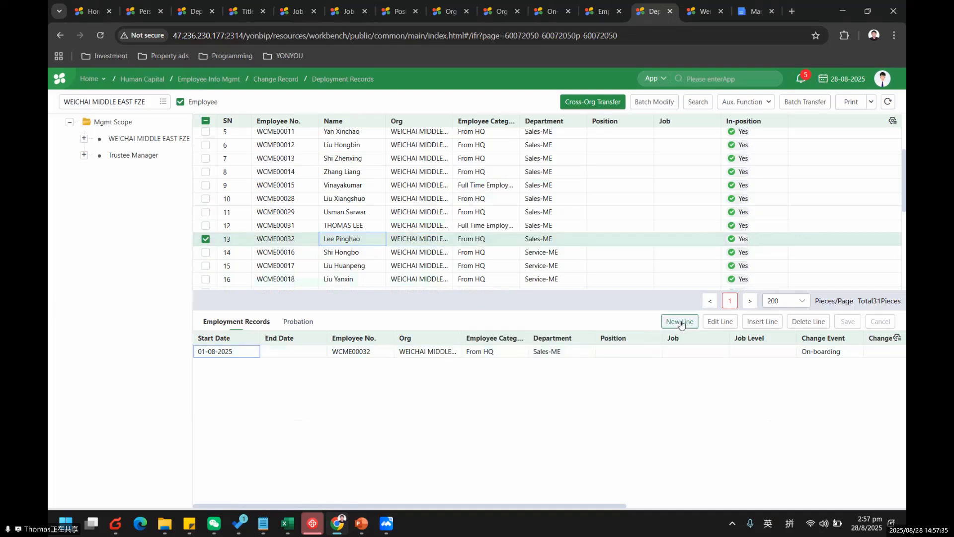
pyautogui.click(206, 241)
pyautogui.click(205, 241)
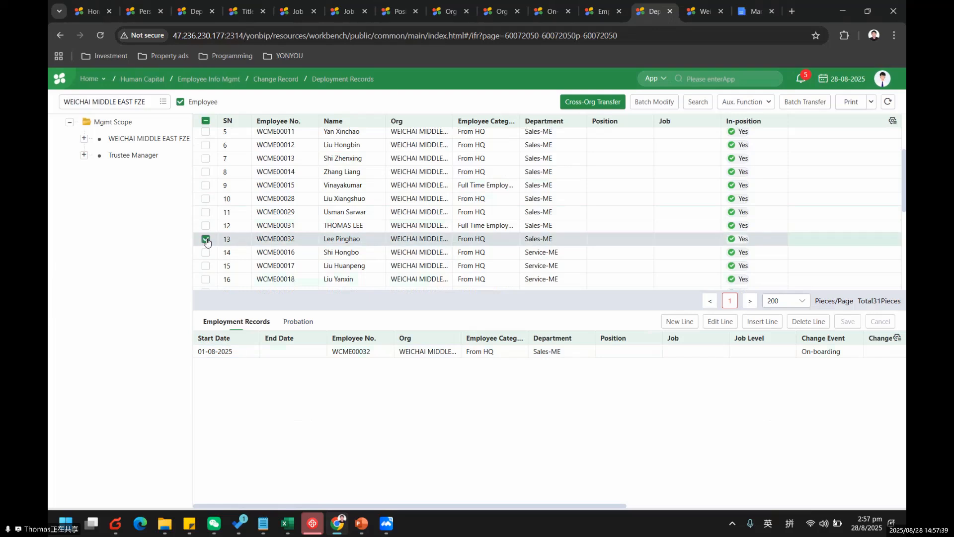
pyautogui.click(211, 351)
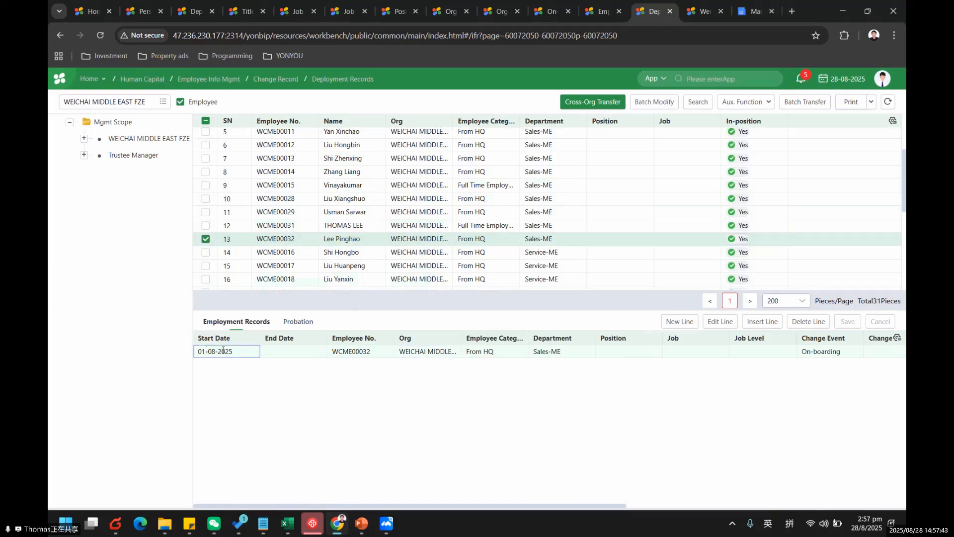
pyautogui.click(214, 351)
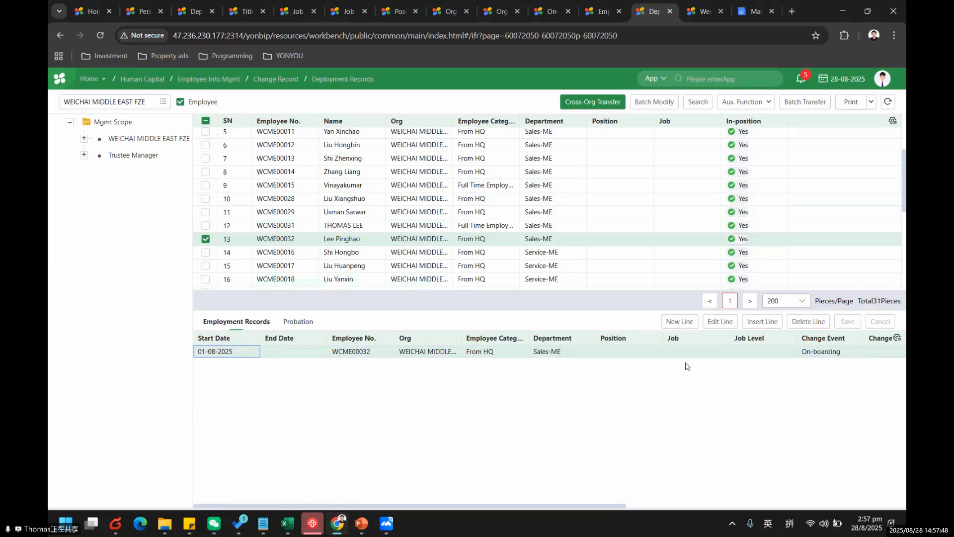
# Add a new employment line starting 15-08-2025 with department ME0302 Service.
pyautogui.click(680, 321)
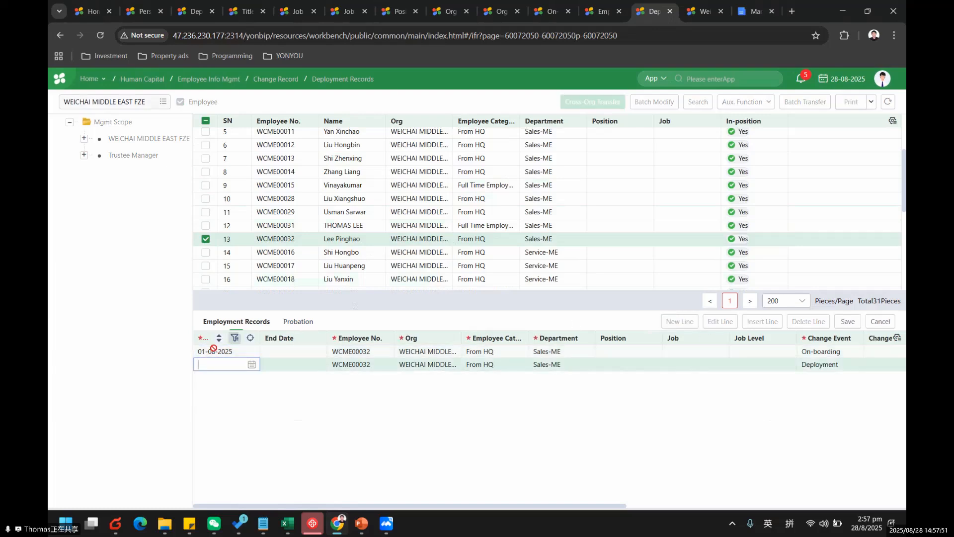
pyautogui.click(251, 367)
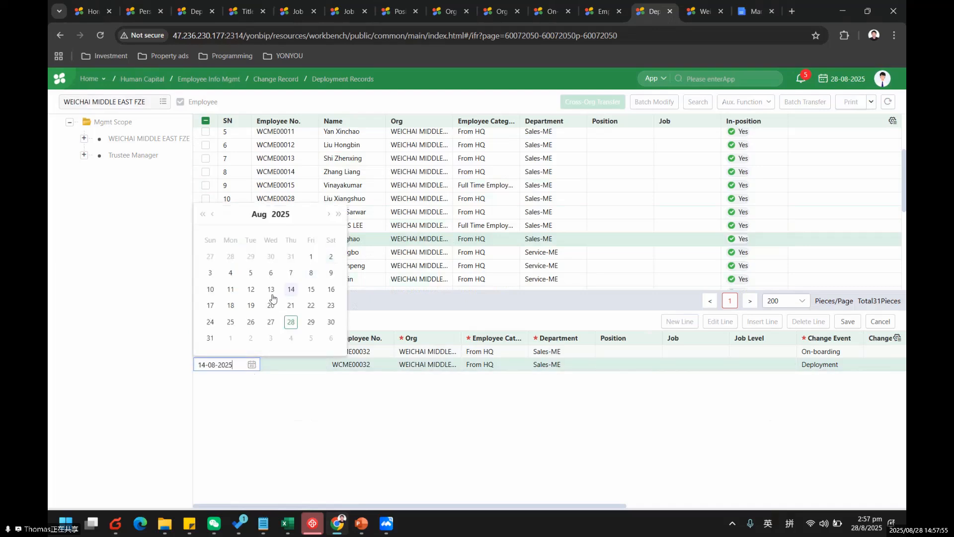
pyautogui.click(310, 291)
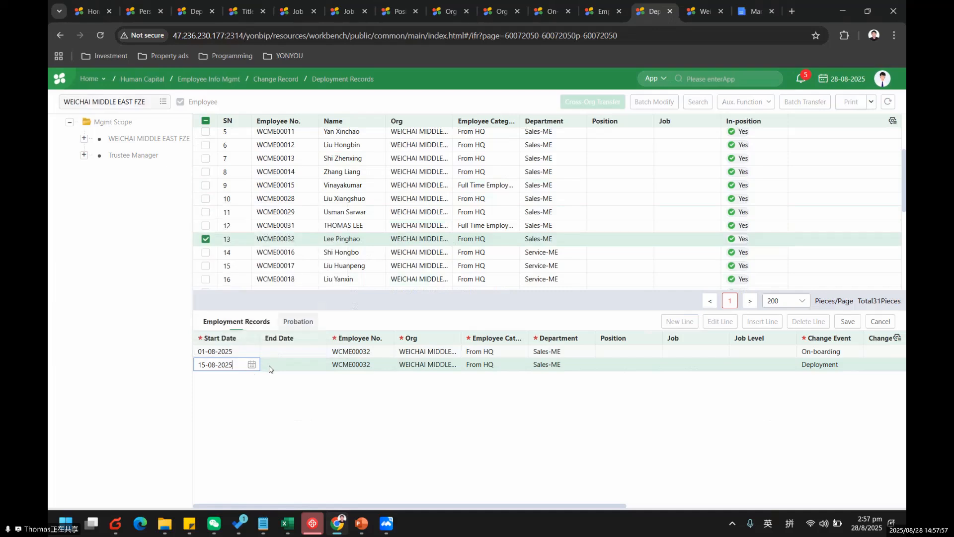
pyautogui.click(498, 366)
pyautogui.click(551, 369)
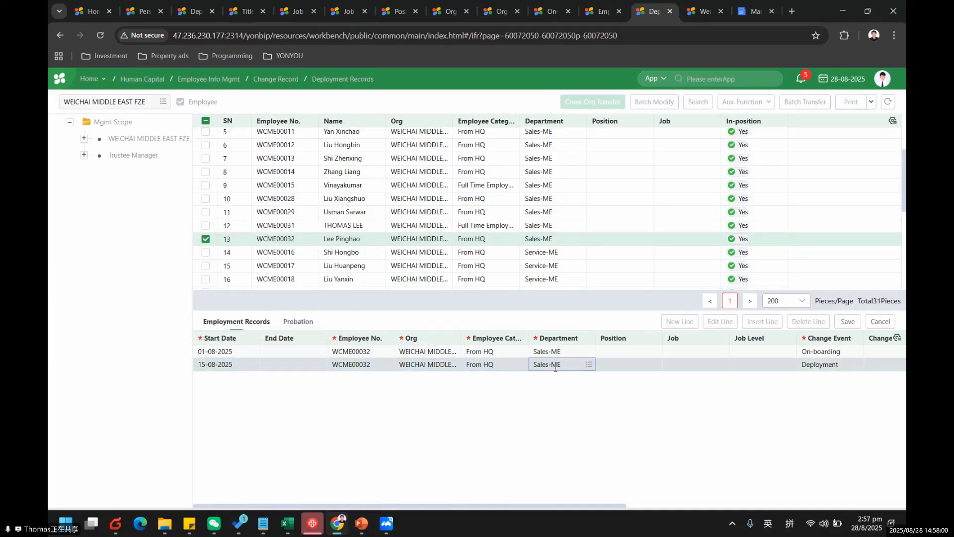
pyautogui.click(588, 365)
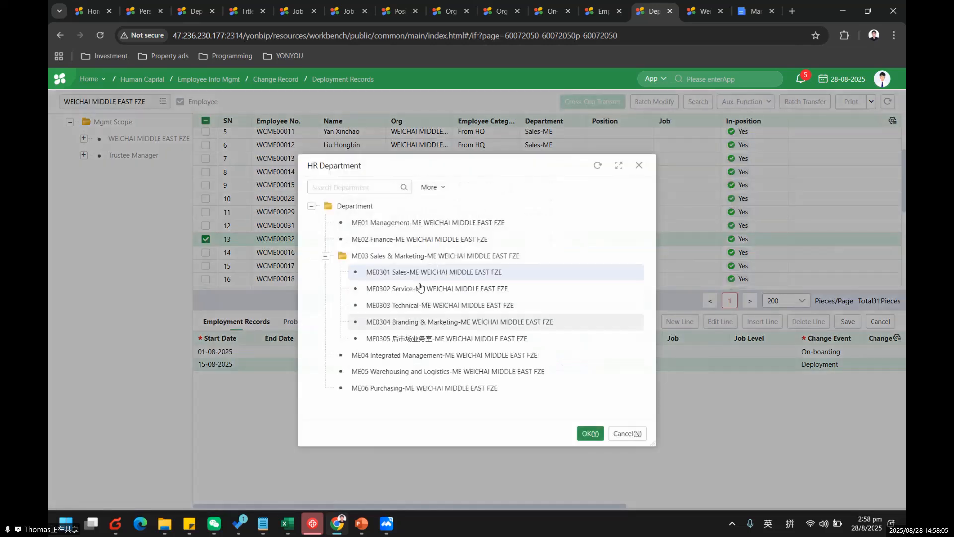
pyautogui.click(420, 292)
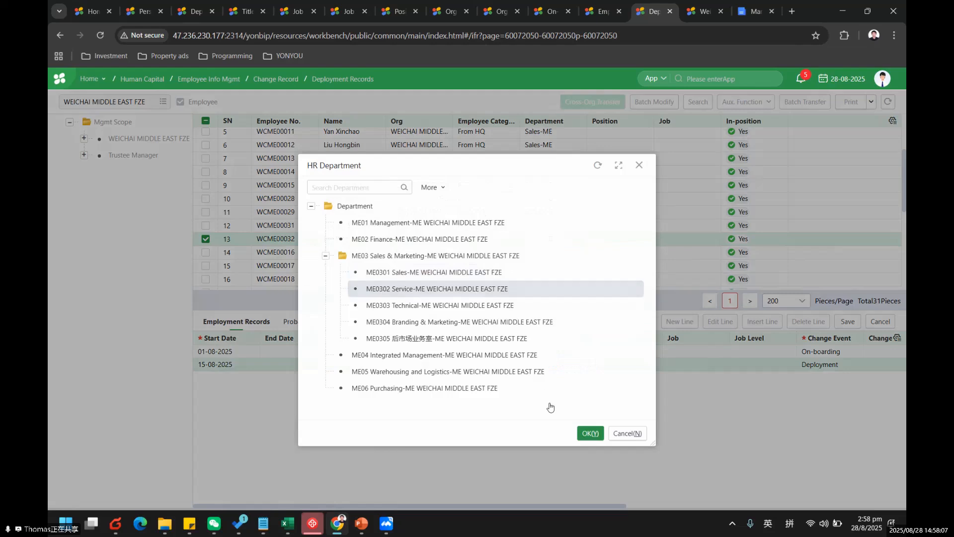
pyautogui.click(590, 434)
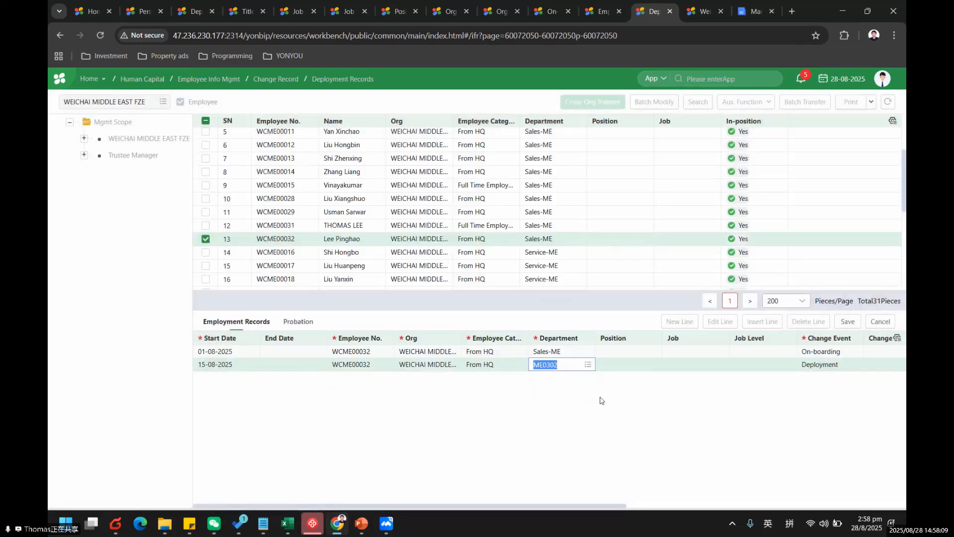
# Save the new Deployment line and accept synchronizing the working career.
pyautogui.click(594, 356)
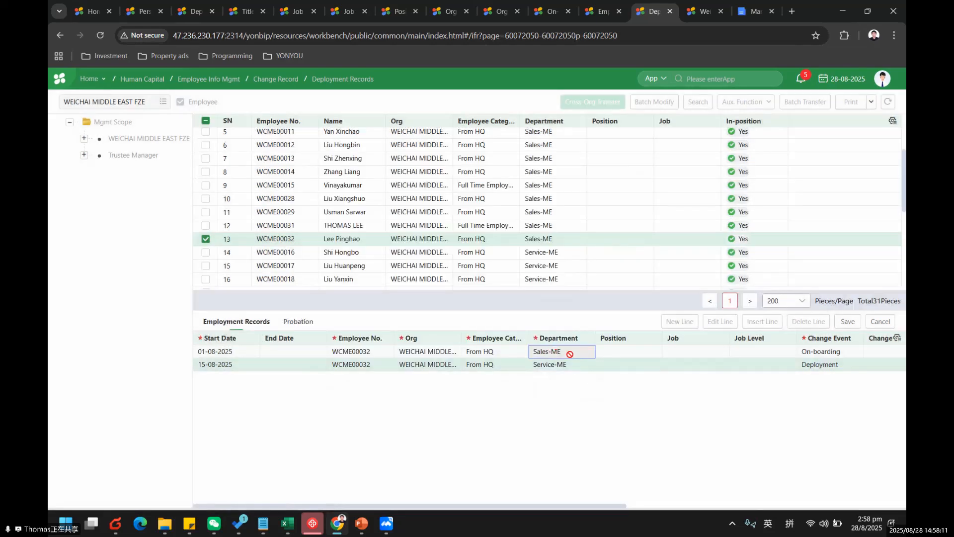
pyautogui.click(551, 367)
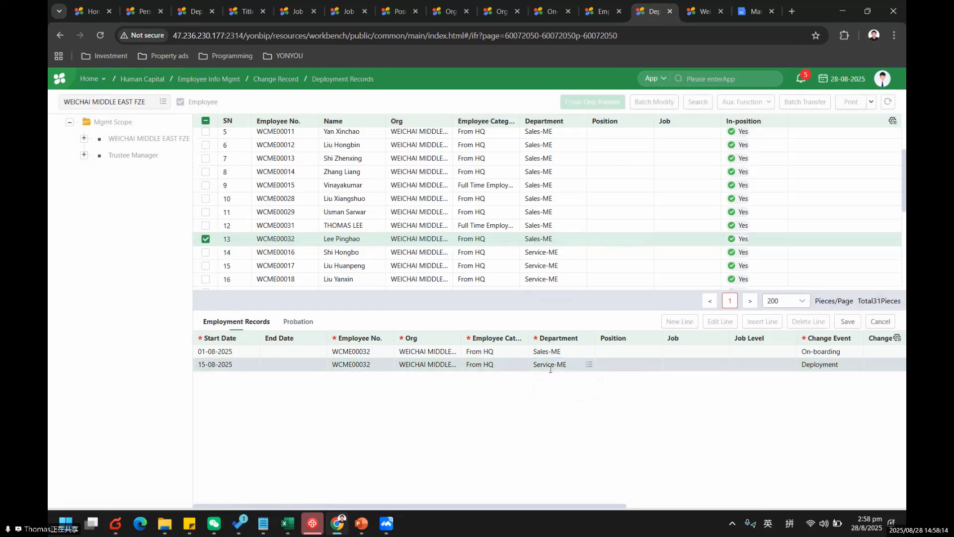
pyautogui.click(643, 392)
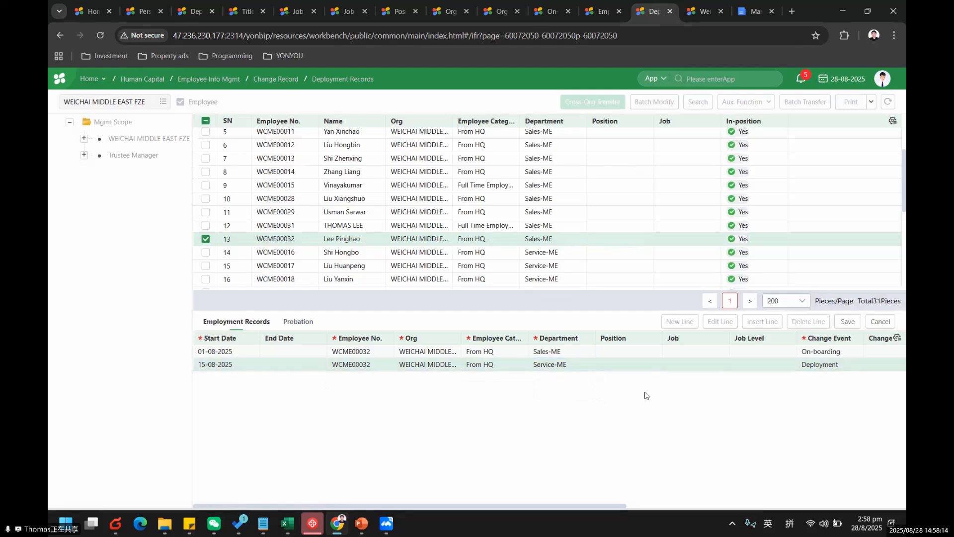
pyautogui.click(850, 324)
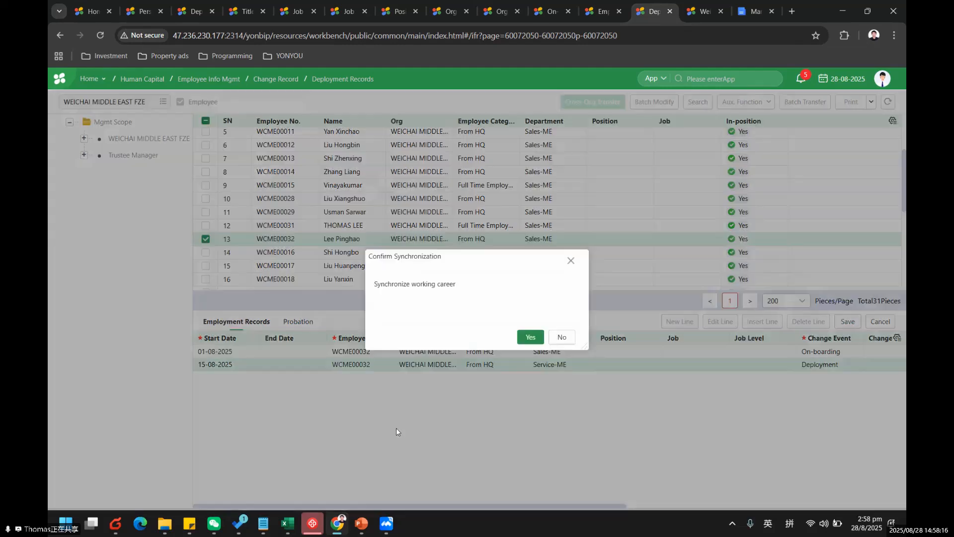
pyautogui.click(529, 338)
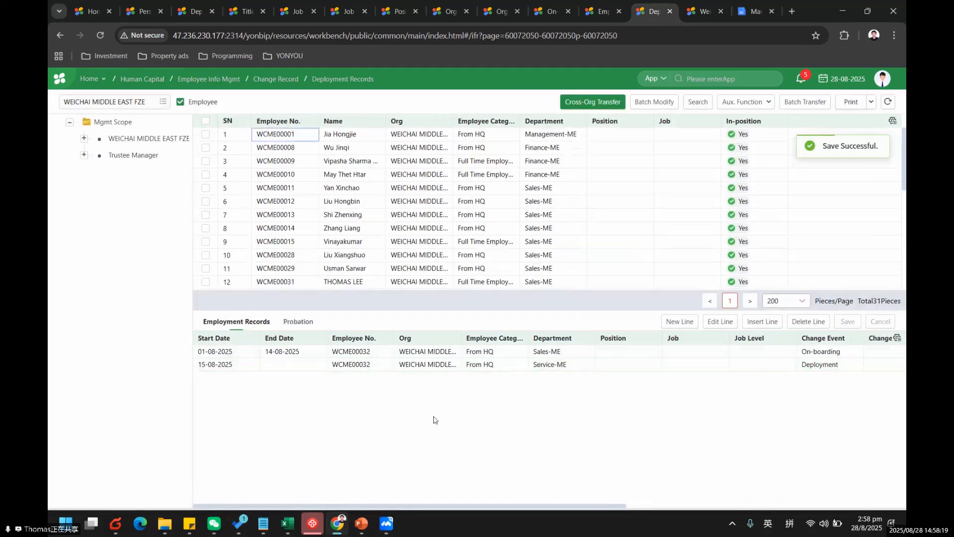
pyautogui.click(581, 368)
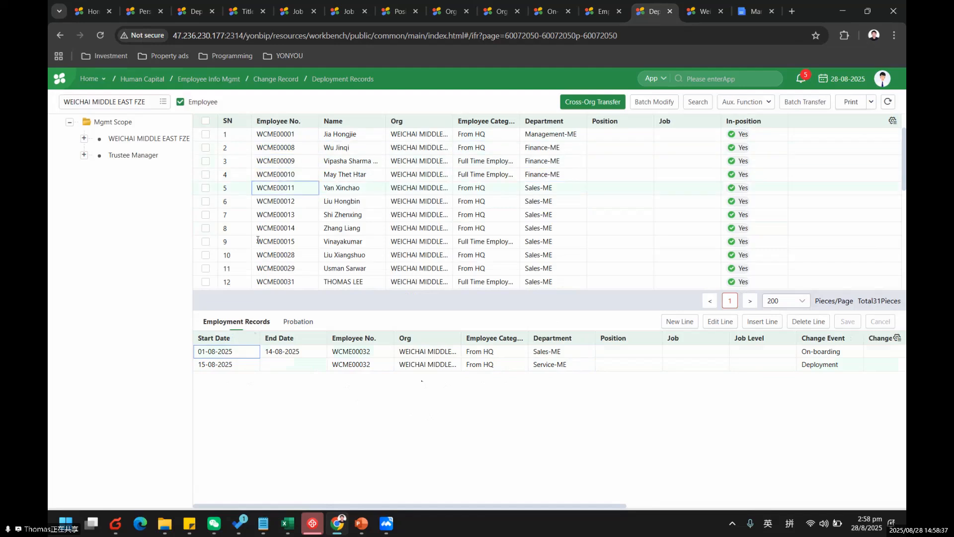
pyautogui.scroll(-2, 300, 224)
pyautogui.click(206, 264)
pyautogui.click(297, 264)
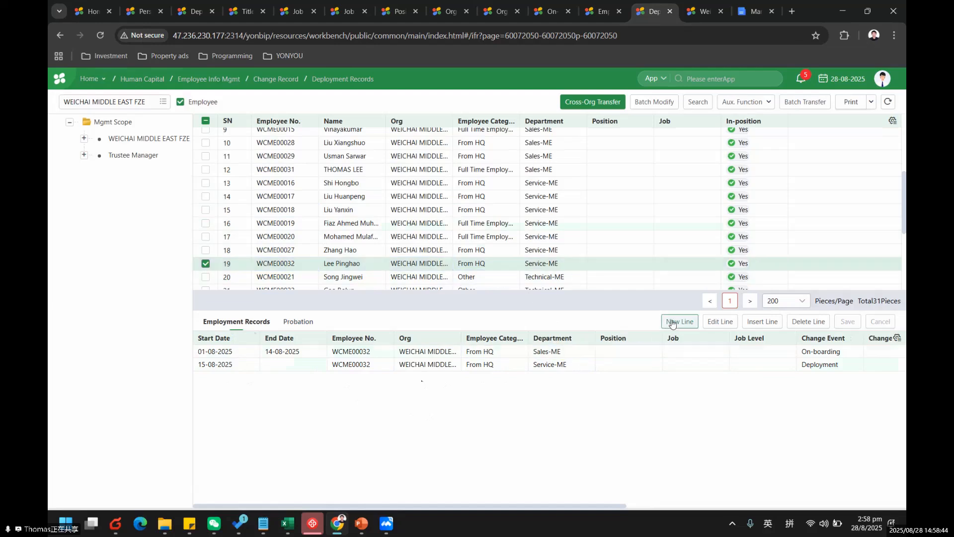
pyautogui.click(215, 365)
pyautogui.click(569, 364)
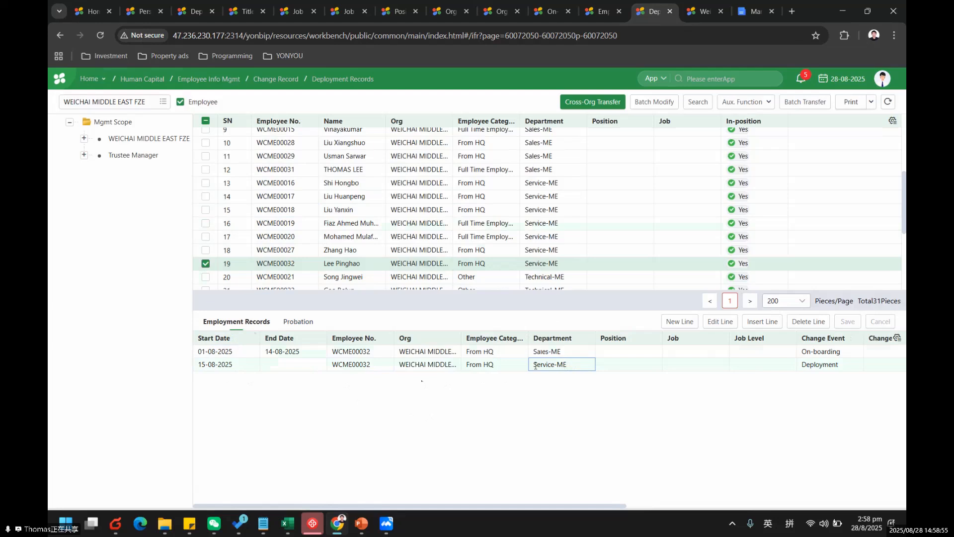
pyautogui.click(524, 383)
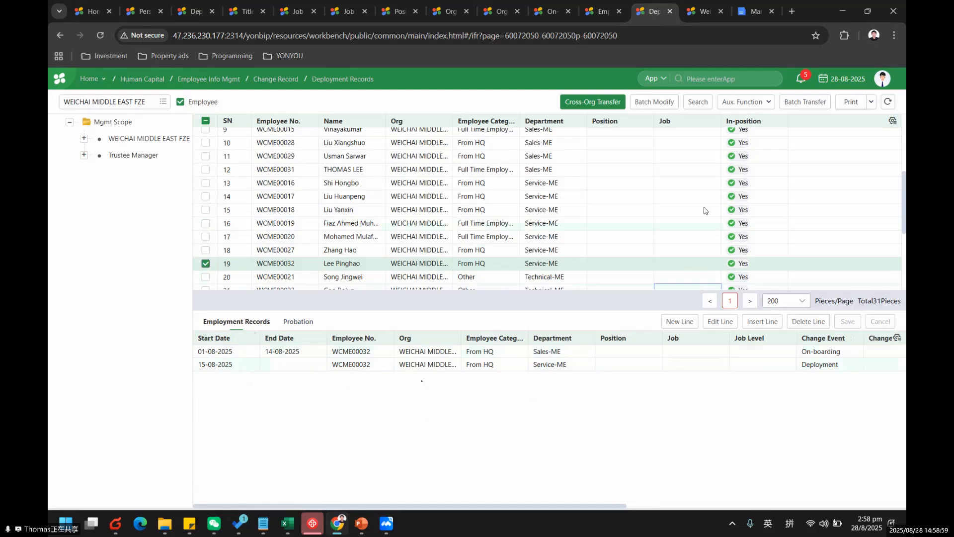
# Navigate through the application menu to Change Record > Deployment Records.
pyautogui.click(58, 79)
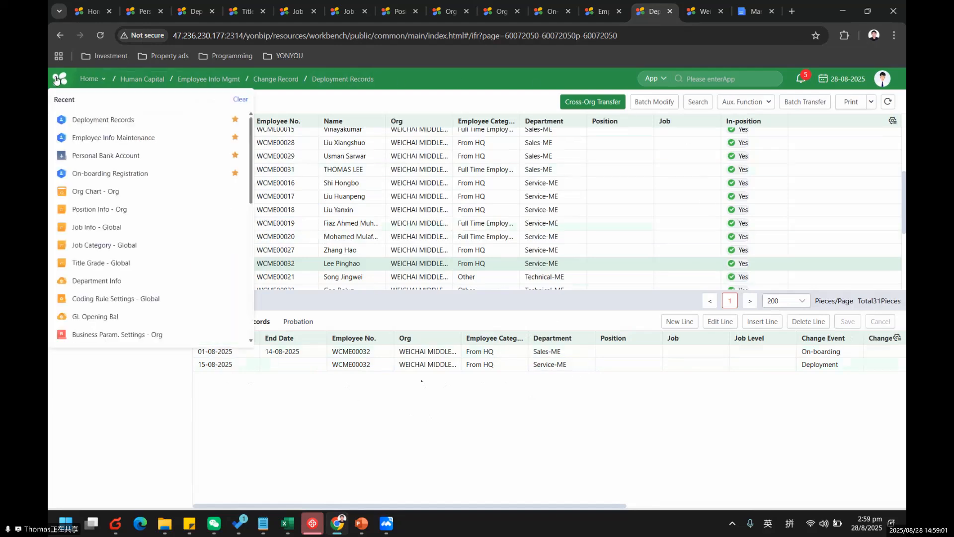
pyautogui.click(198, 79)
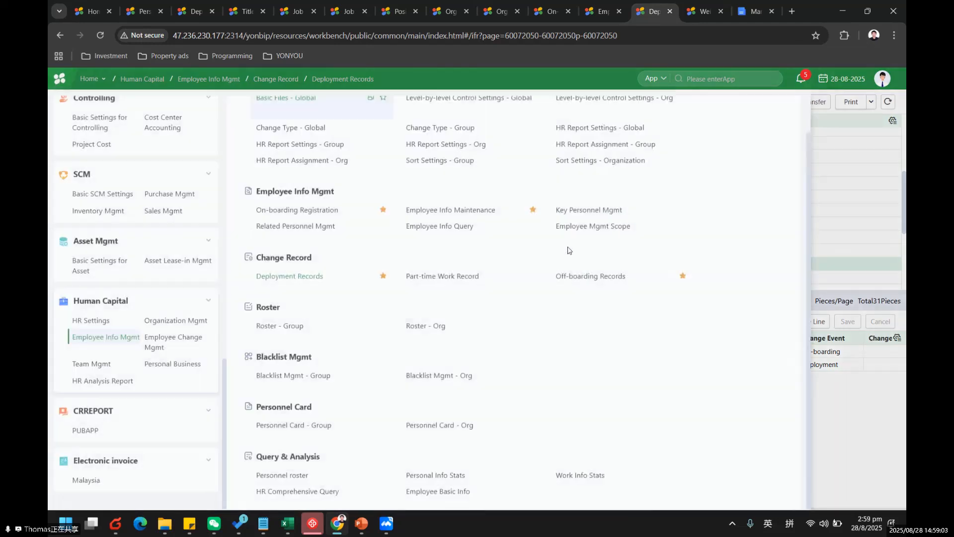
pyautogui.click(599, 280)
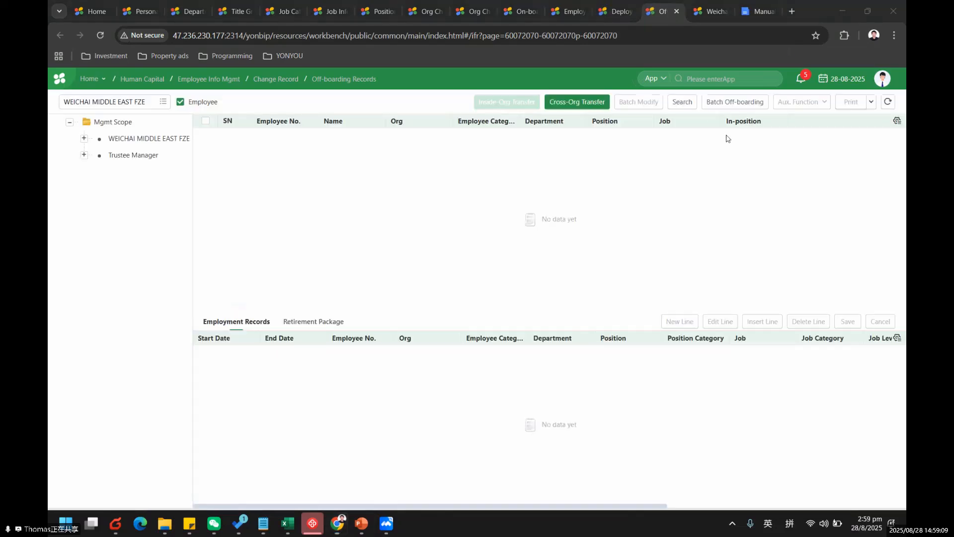
pyautogui.click(616, 11)
pyautogui.click(659, 9)
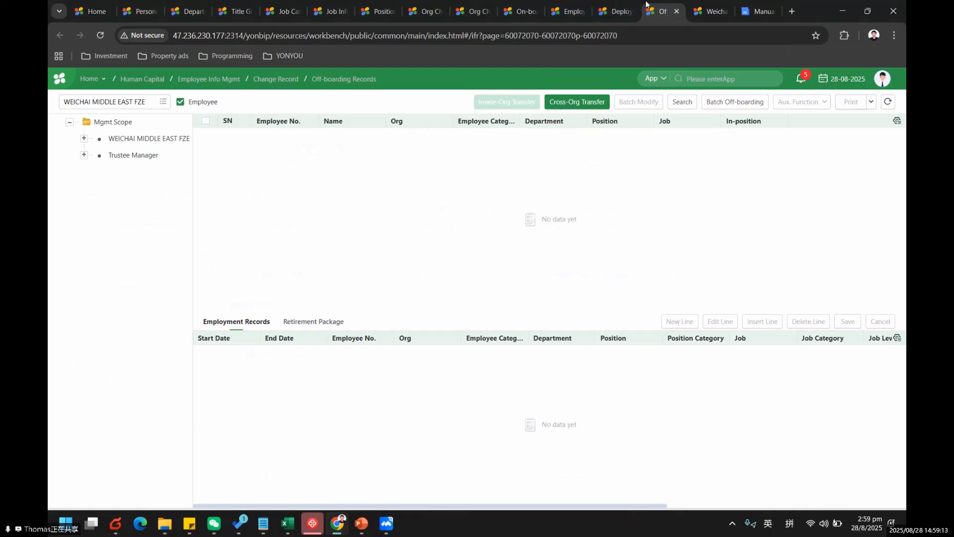
pyautogui.click(56, 79)
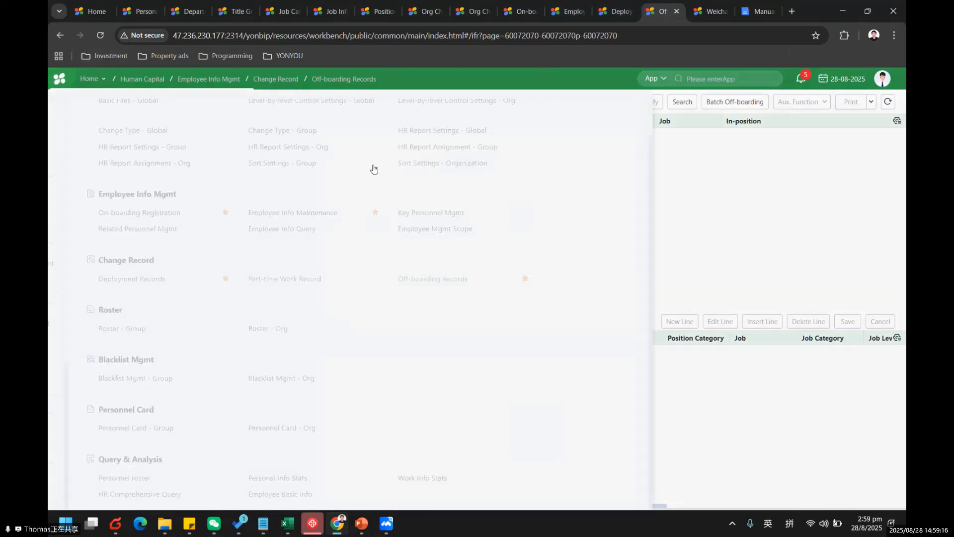
pyautogui.click(305, 275)
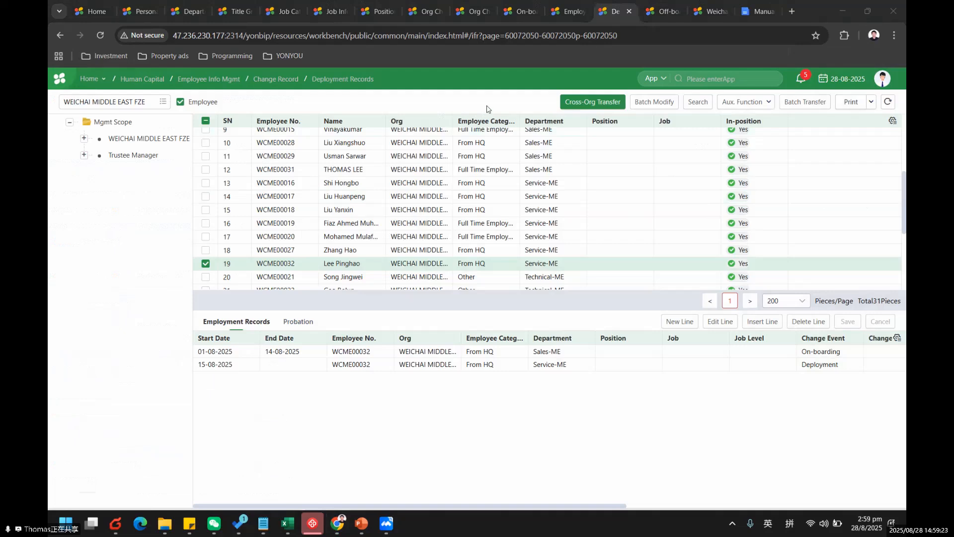
# Scroll the employee list and bring up the Cross-Org Transfer-out page.
pyautogui.scroll(-2, 402, 206)
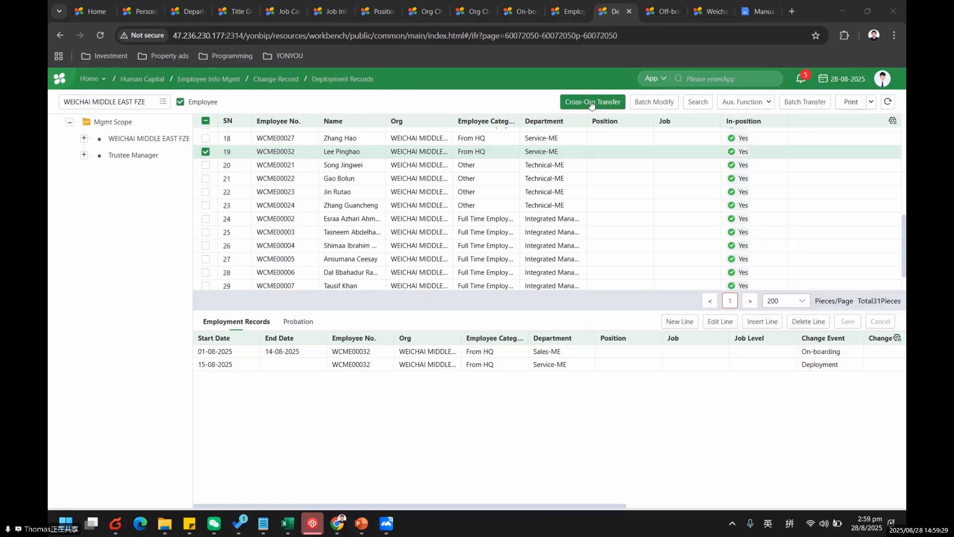
pyautogui.click(592, 104)
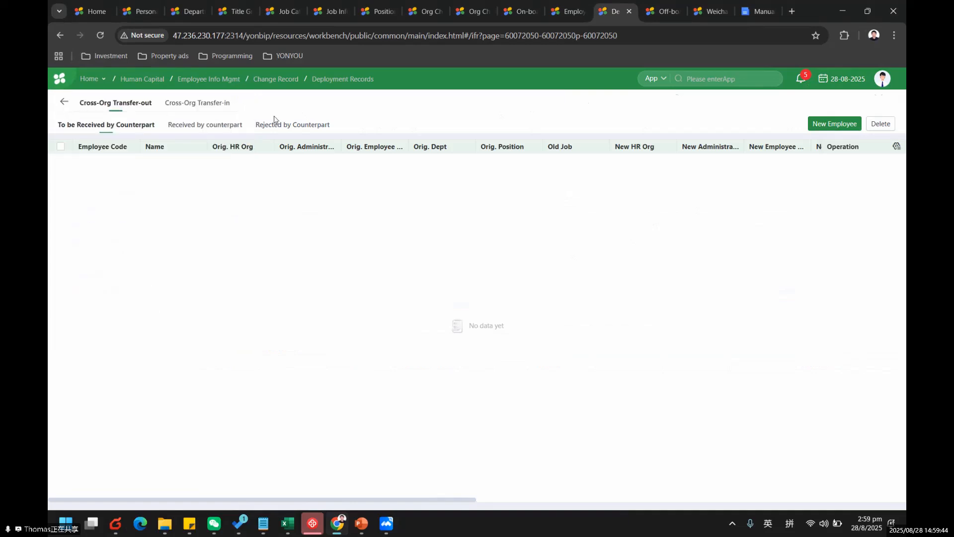
pyautogui.click(585, 104)
# Start a new transfer entry and pick the row-30 Sales-ME employee.
pyautogui.click(829, 125)
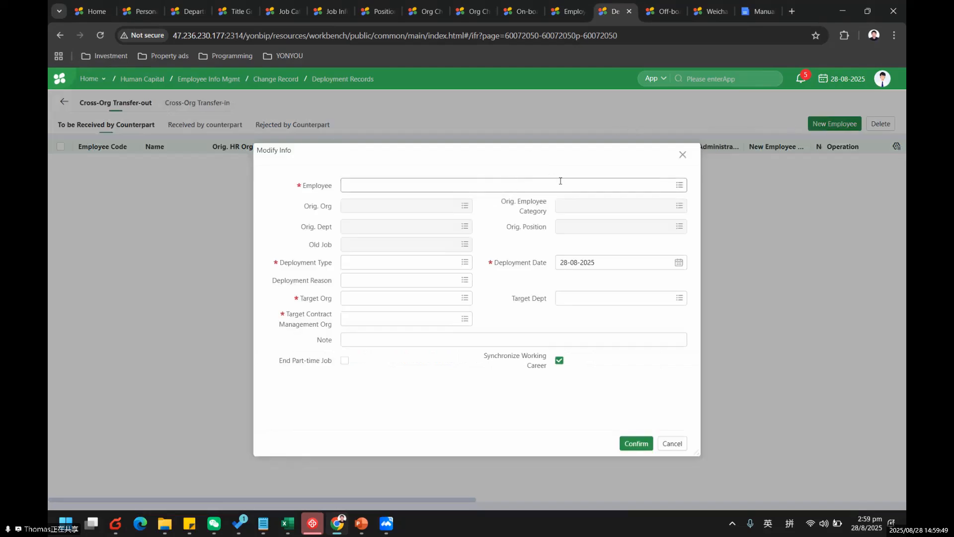
pyautogui.click(677, 185)
pyautogui.scroll(-5, 397, 256)
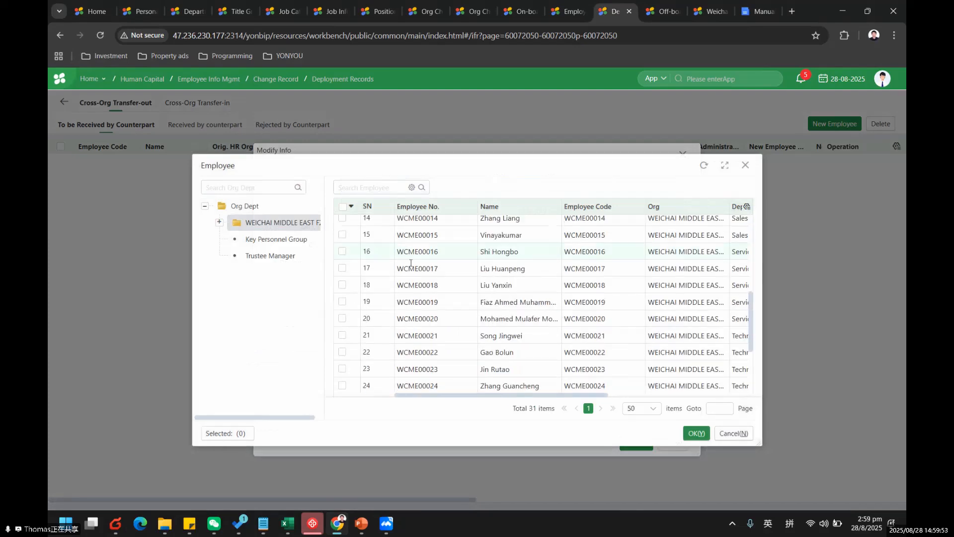
pyautogui.scroll(-3, 428, 352)
pyautogui.click(342, 367)
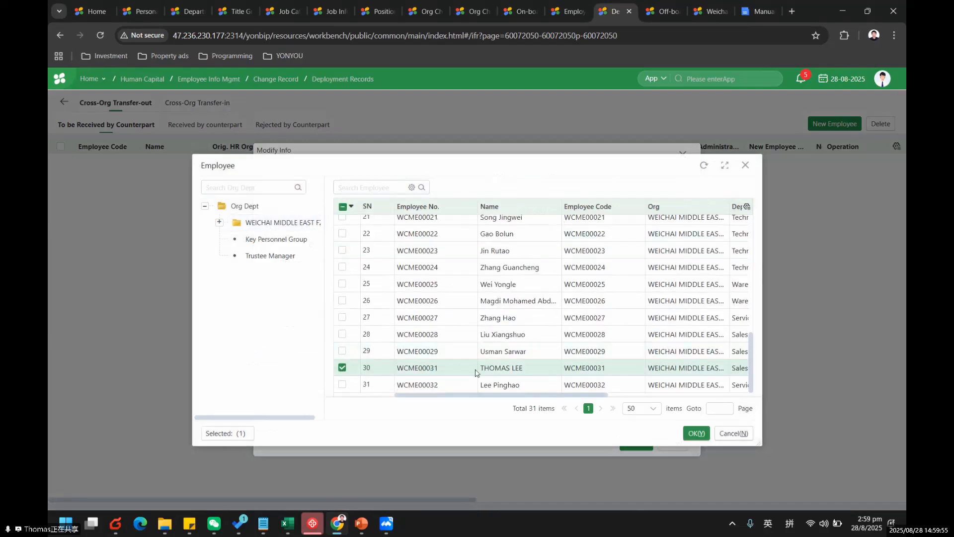
pyautogui.click(695, 433)
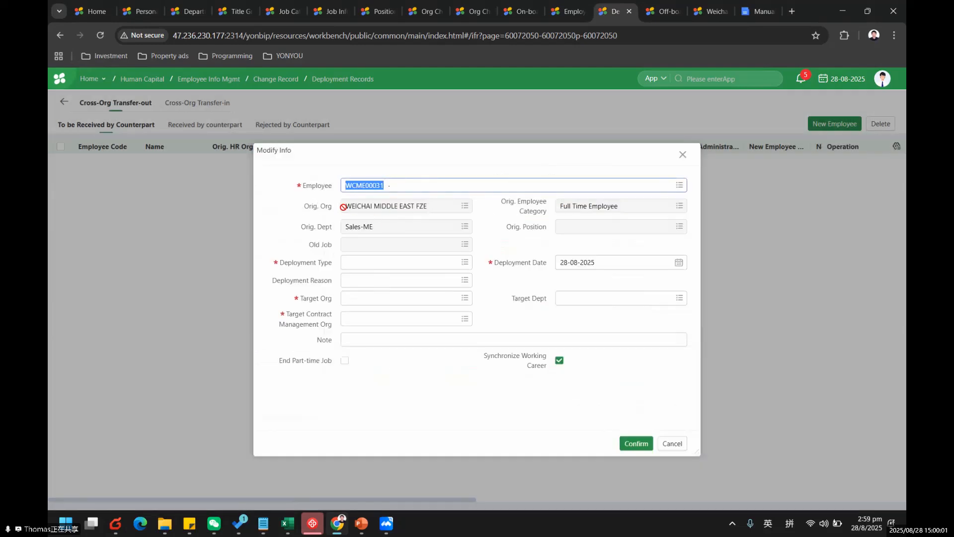
# Set the Deployment Type to Transfer in the Change Type dialog.
pyautogui.moveTo(345, 207); pyautogui.dragTo(436, 209)
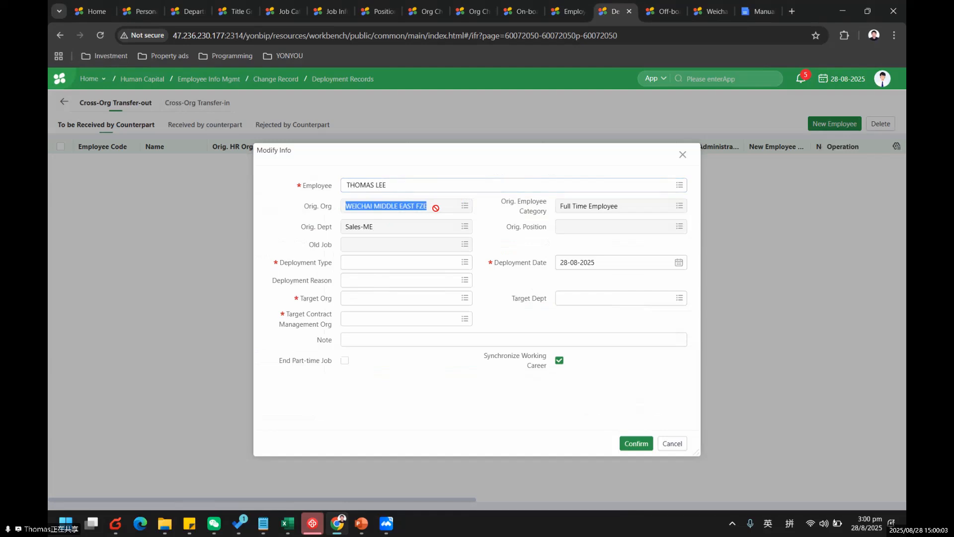
pyautogui.click(368, 263)
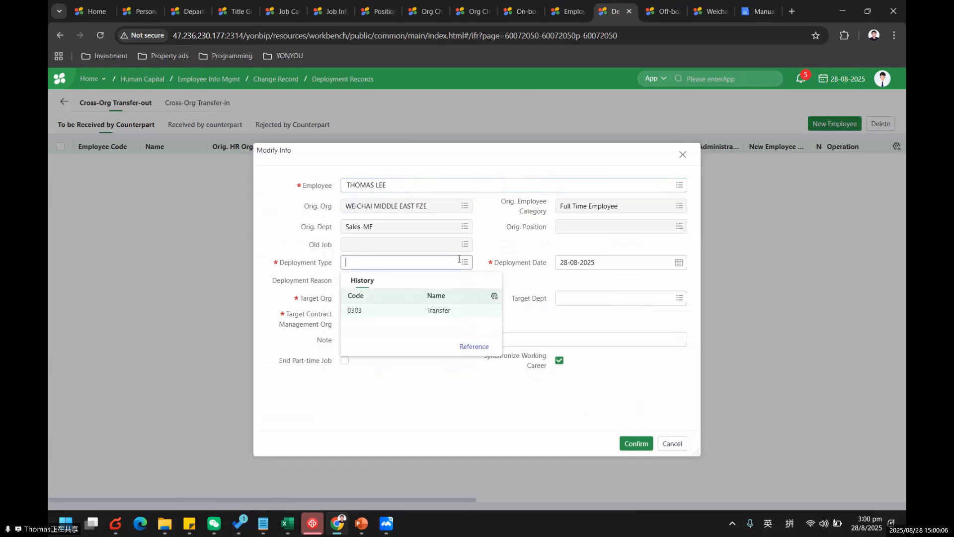
pyautogui.click(393, 213)
pyautogui.click(465, 262)
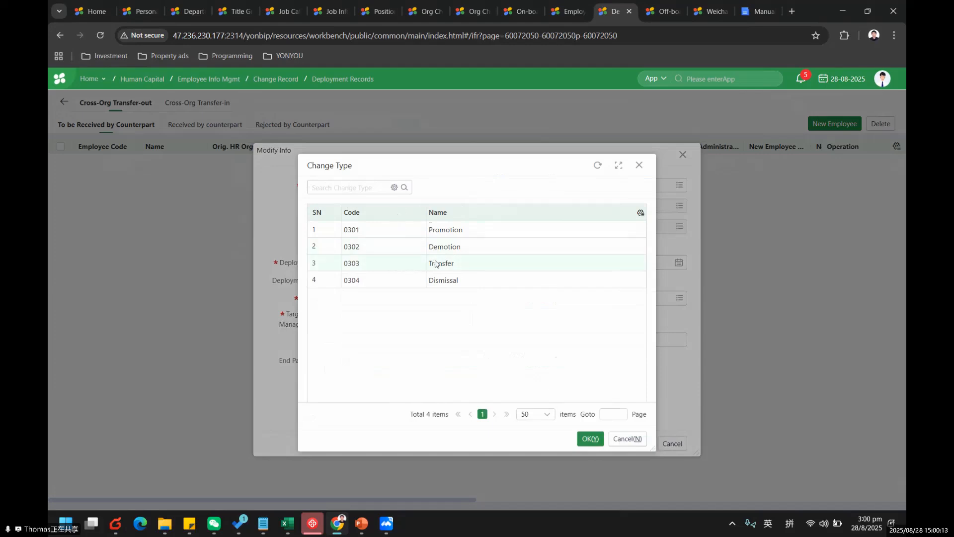
pyautogui.click(457, 265)
pyautogui.click(591, 438)
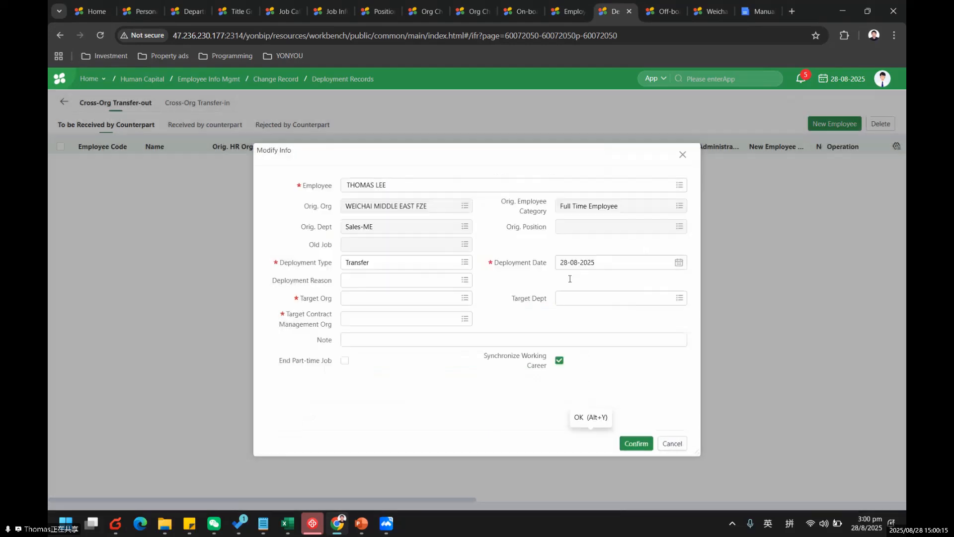
# Set target organisation Weichai Singapore Pte Ltd and target department SG0101 Application Engineering.
pyautogui.click(407, 299)
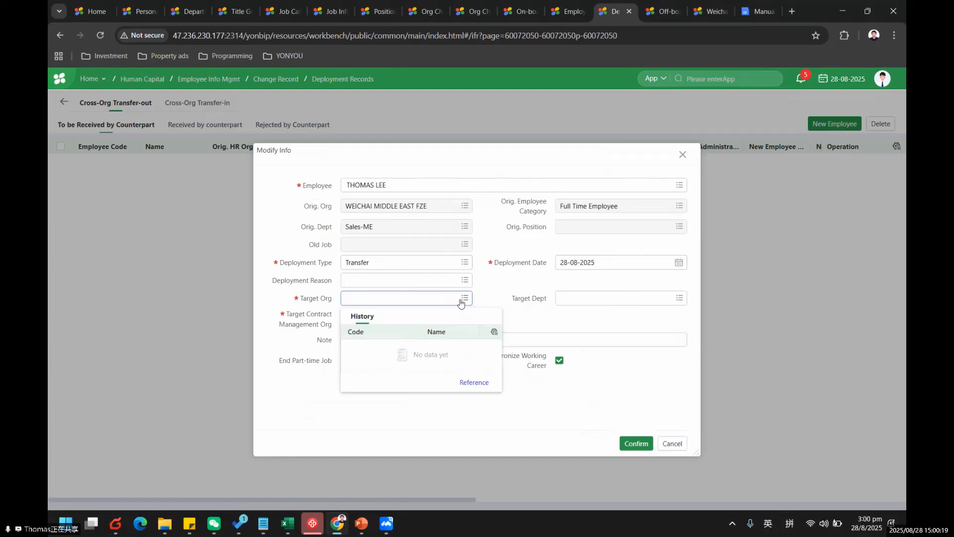
pyautogui.click(464, 299)
pyautogui.click(325, 222)
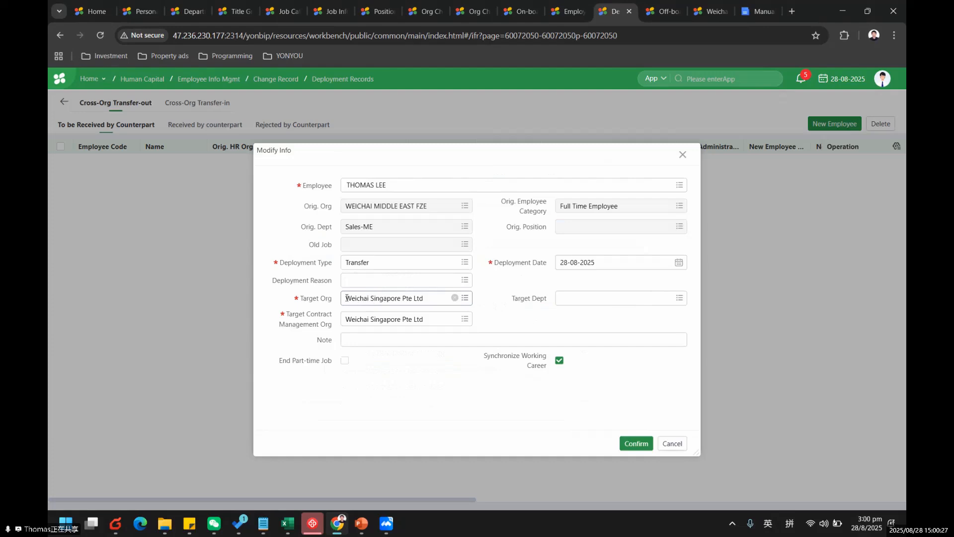
pyautogui.click(444, 299)
pyautogui.click(499, 302)
pyautogui.click(569, 298)
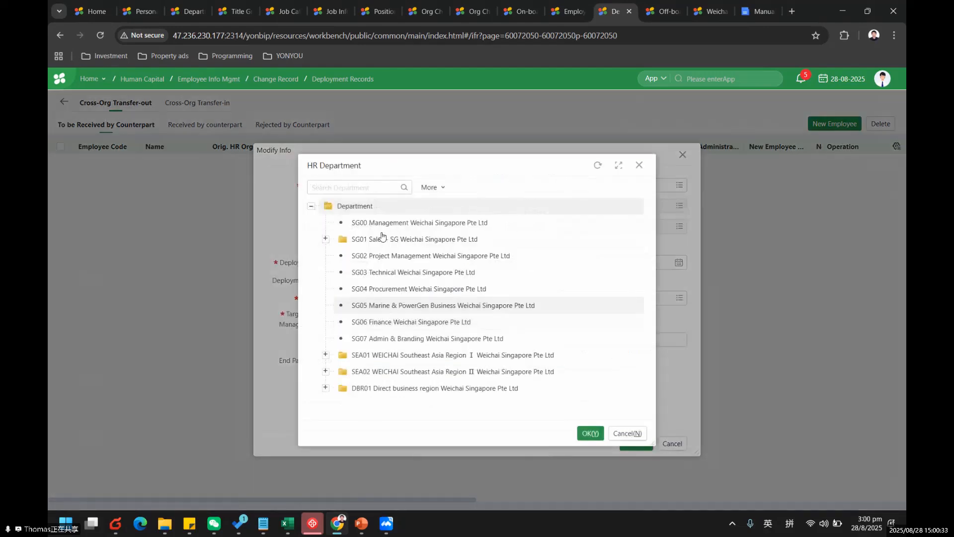
pyautogui.click(325, 240)
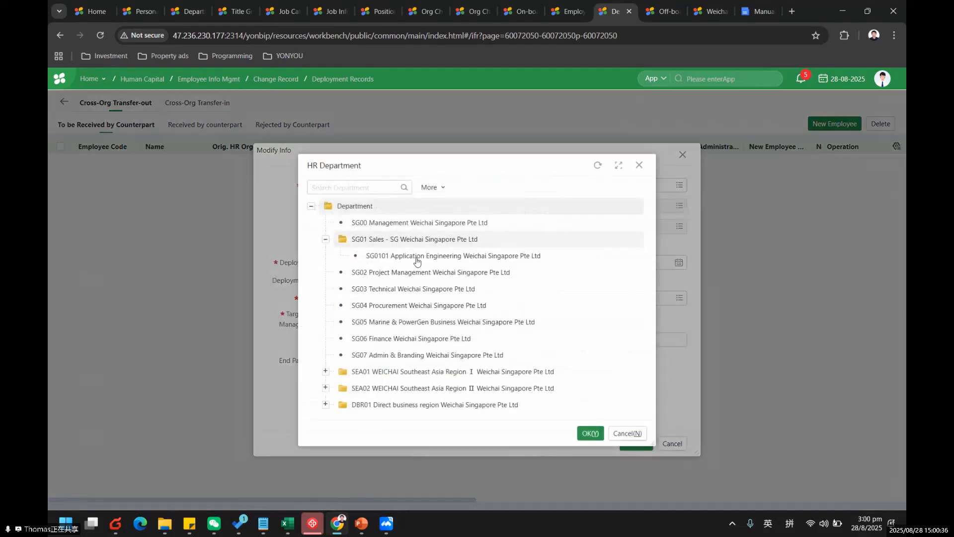
pyautogui.click(410, 256)
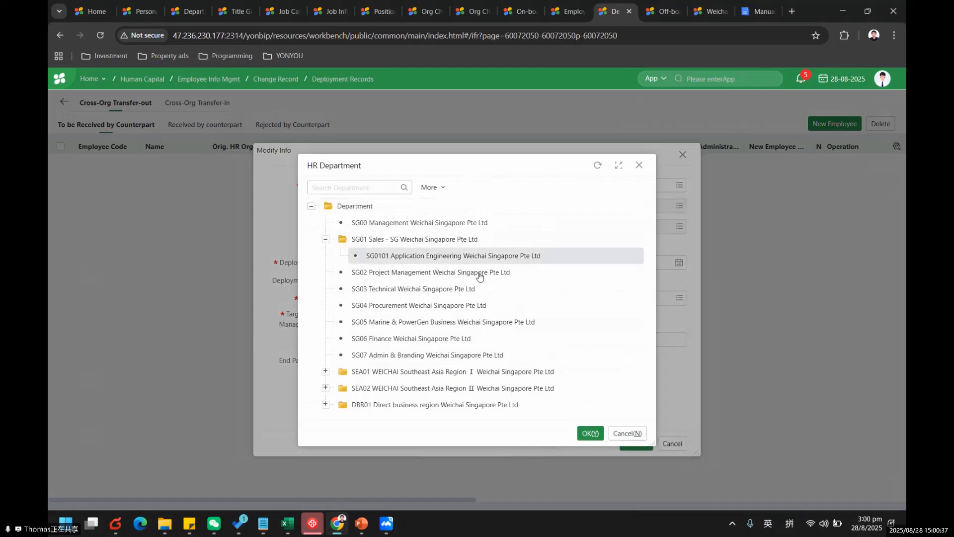
pyautogui.click(590, 433)
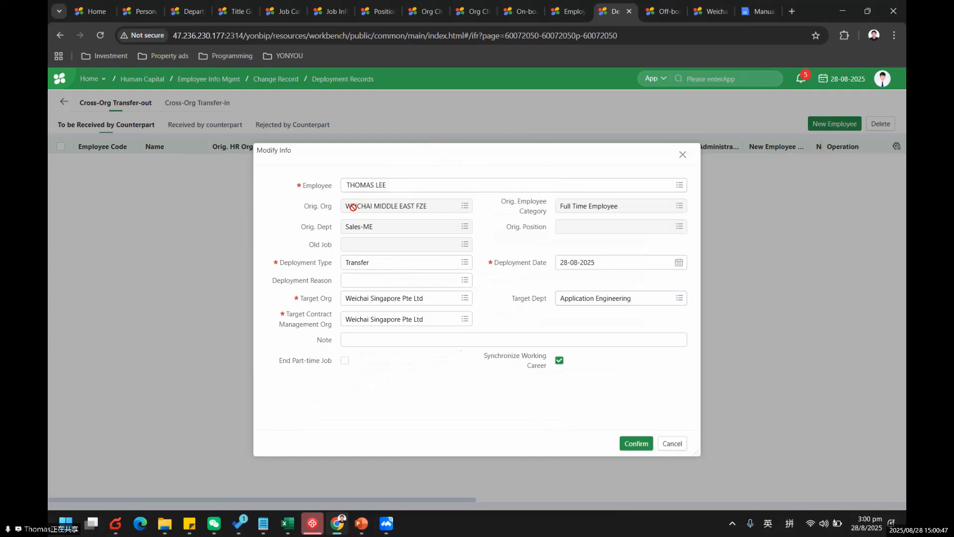
# Review the organisation and deployment-type fields, then confirm the cross-org transfer.
pyautogui.moveTo(344, 209); pyautogui.dragTo(429, 210)
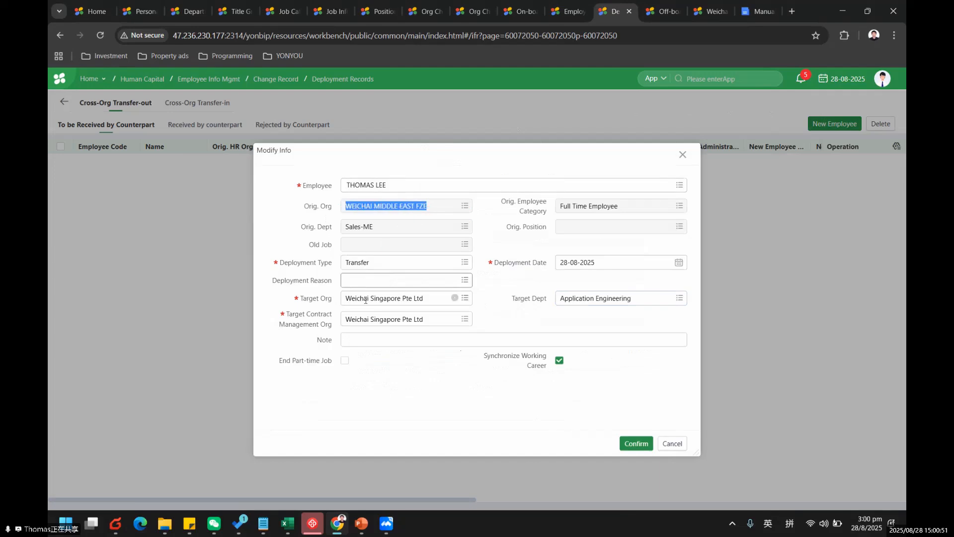
pyautogui.click(447, 298)
pyautogui.click(637, 297)
pyautogui.click(635, 297)
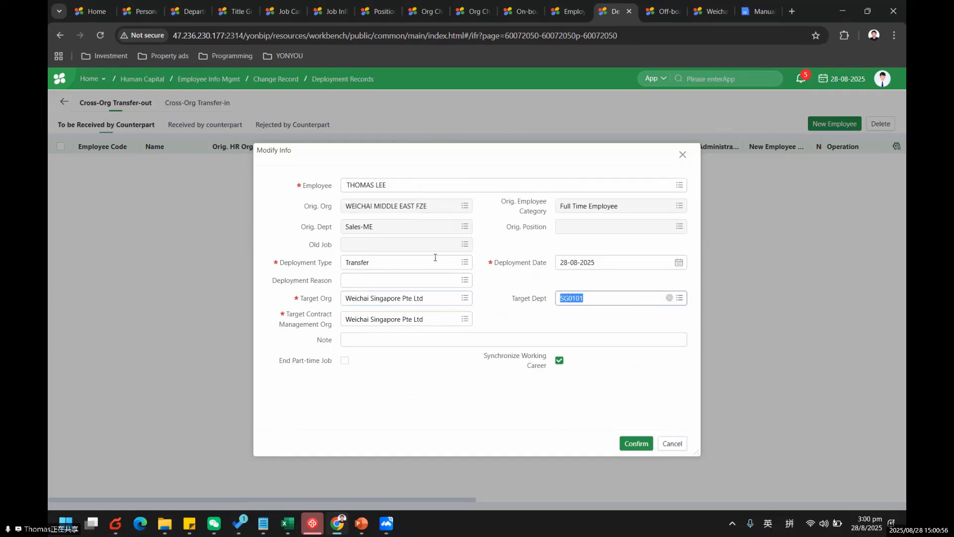
pyautogui.click(366, 262)
pyautogui.moveTo(280, 264); pyautogui.dragTo(314, 264)
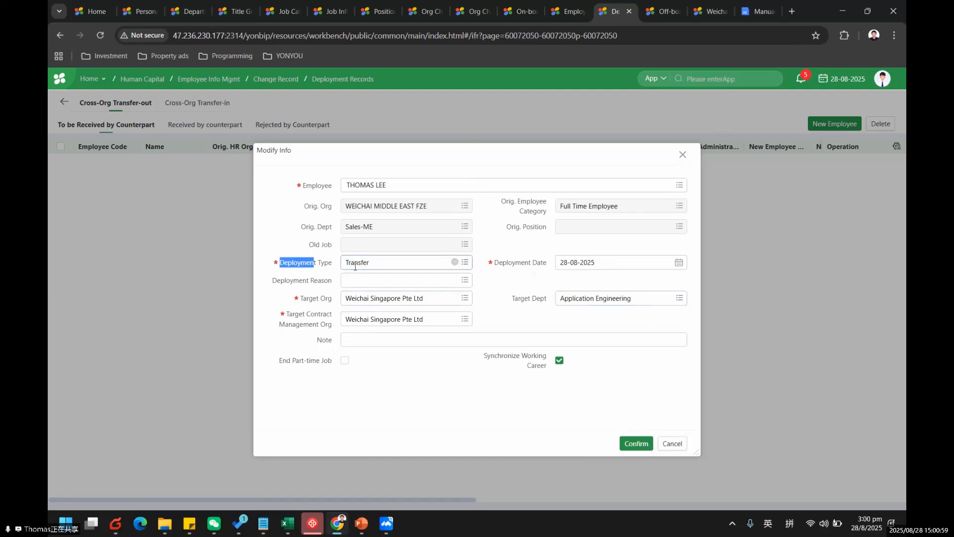
pyautogui.click(396, 267)
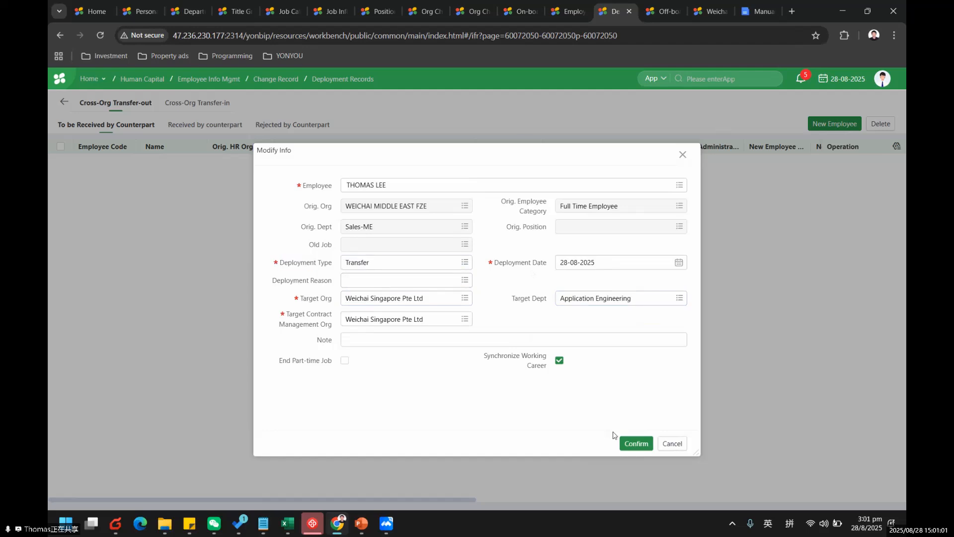
pyautogui.click(635, 444)
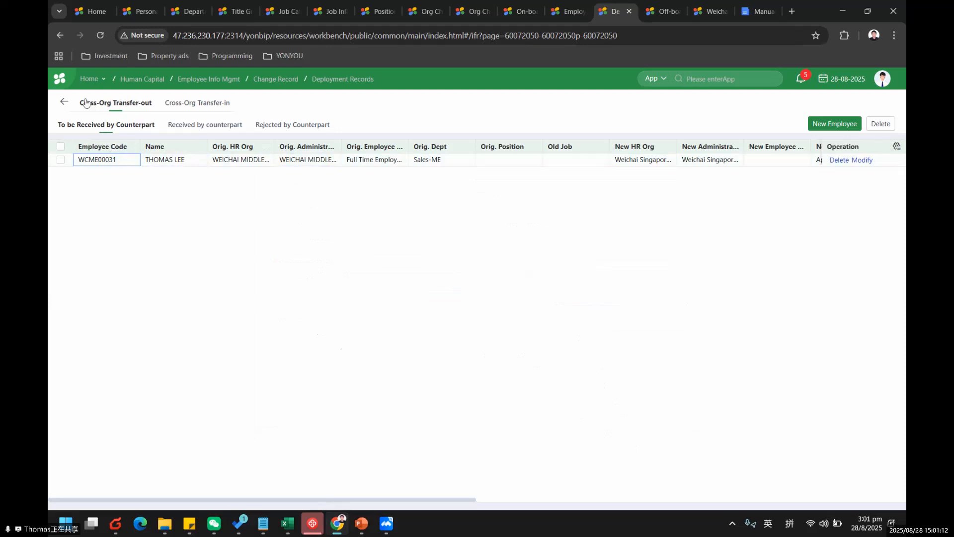
# Browse the HR organisation chooser unchanged, then list transfers To be Received by Counterpart.
pyautogui.click(61, 103)
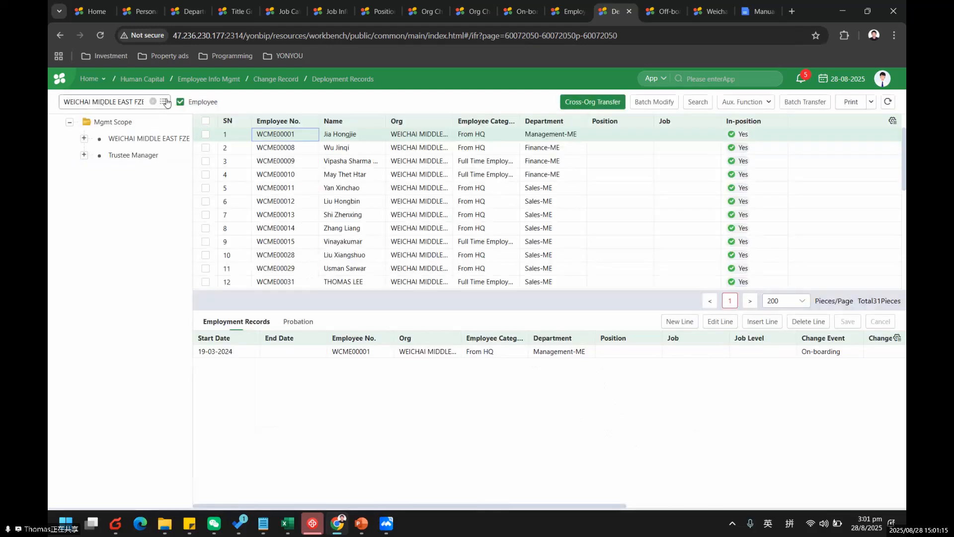
pyautogui.click(164, 102)
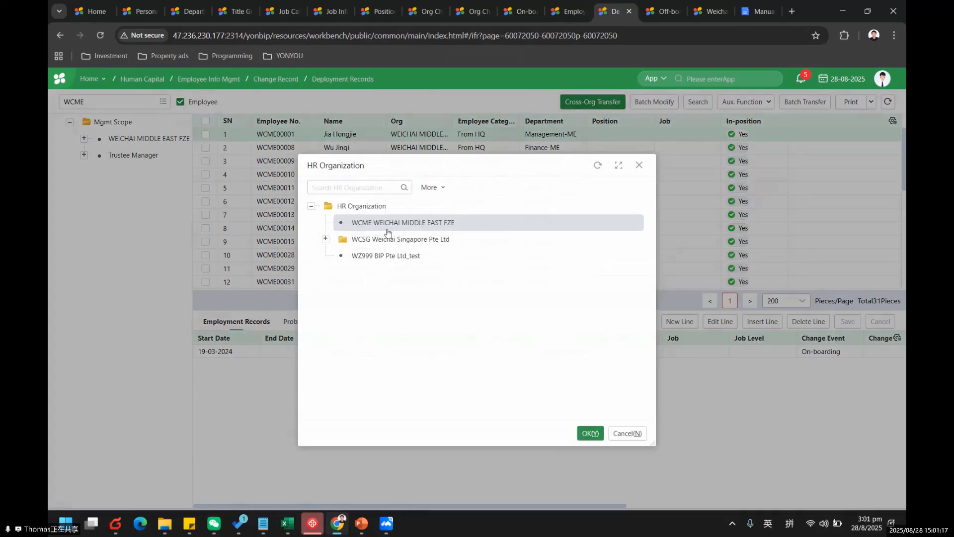
pyautogui.click(435, 241)
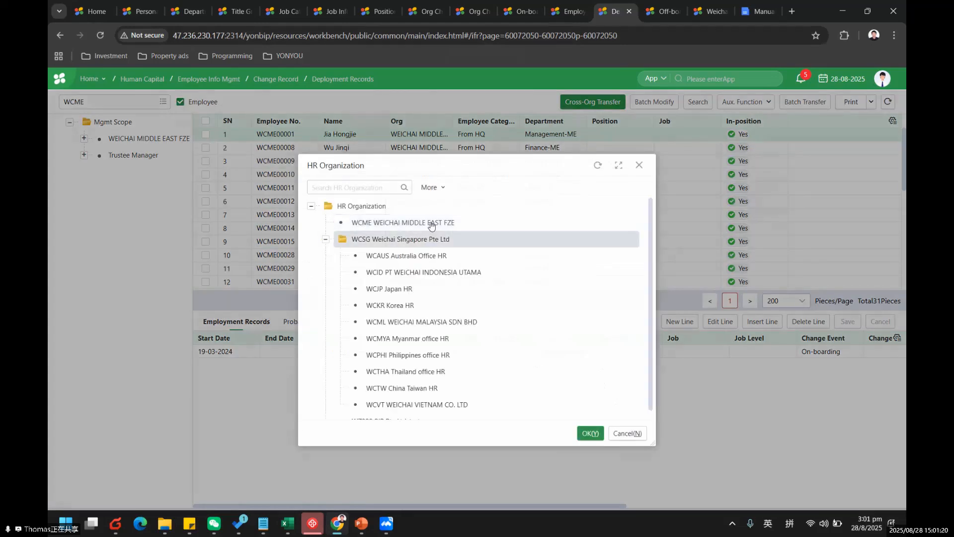
pyautogui.click(640, 164)
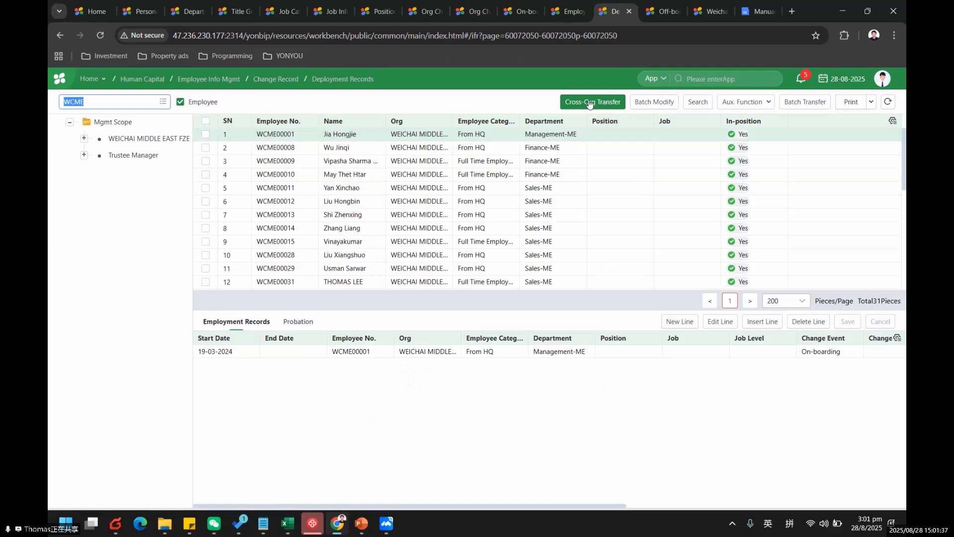
pyautogui.click(590, 102)
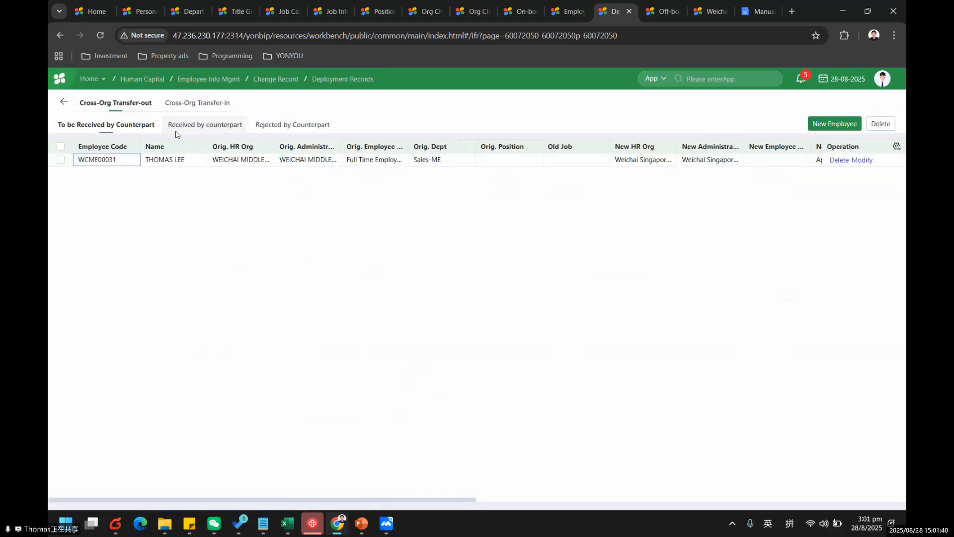
pyautogui.click(117, 125)
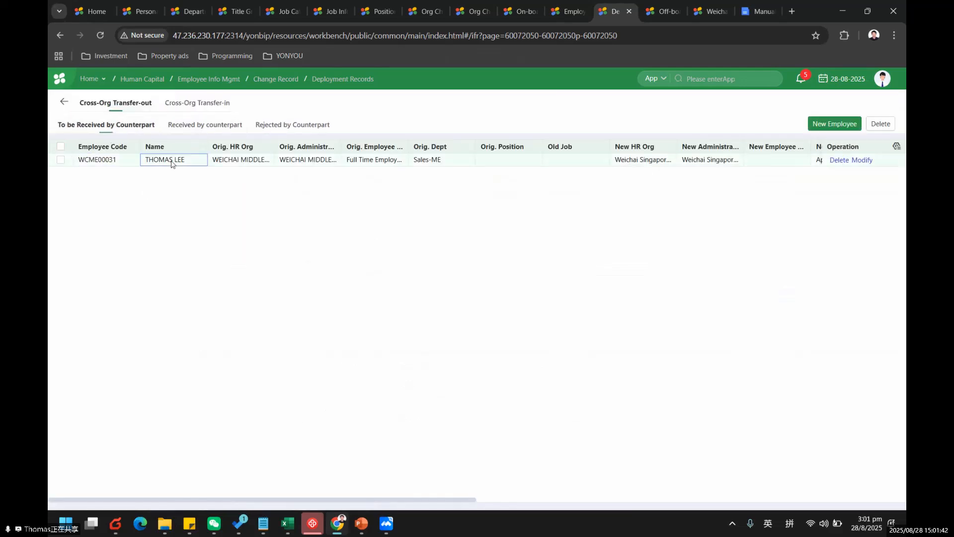
# Select the pending Weichai Singapore transfer row and go back to the employee list.
pyautogui.click(171, 161)
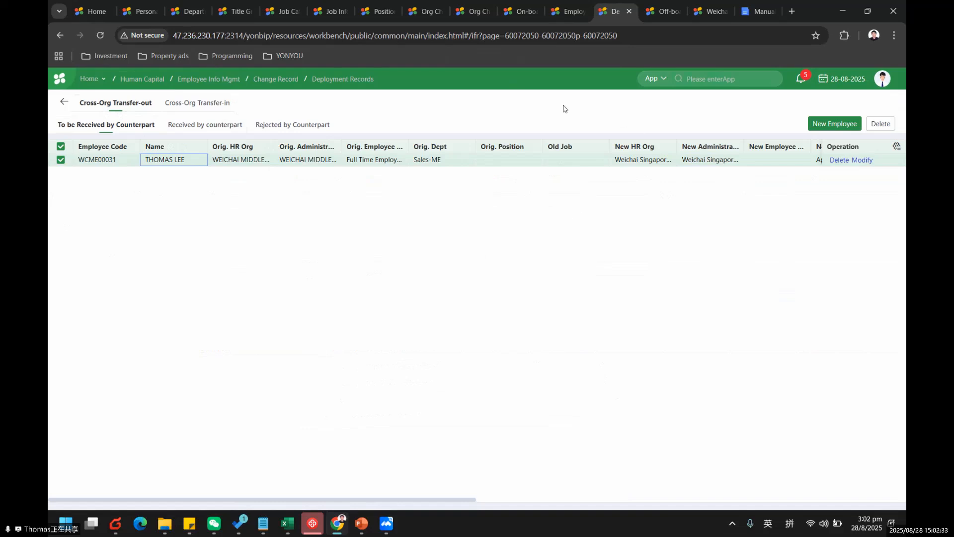
pyautogui.click(61, 102)
# Switch the HR organisation to Weichai Singapore (WCSG) and view its Cross-Org Transfer-in list.
pyautogui.click(165, 103)
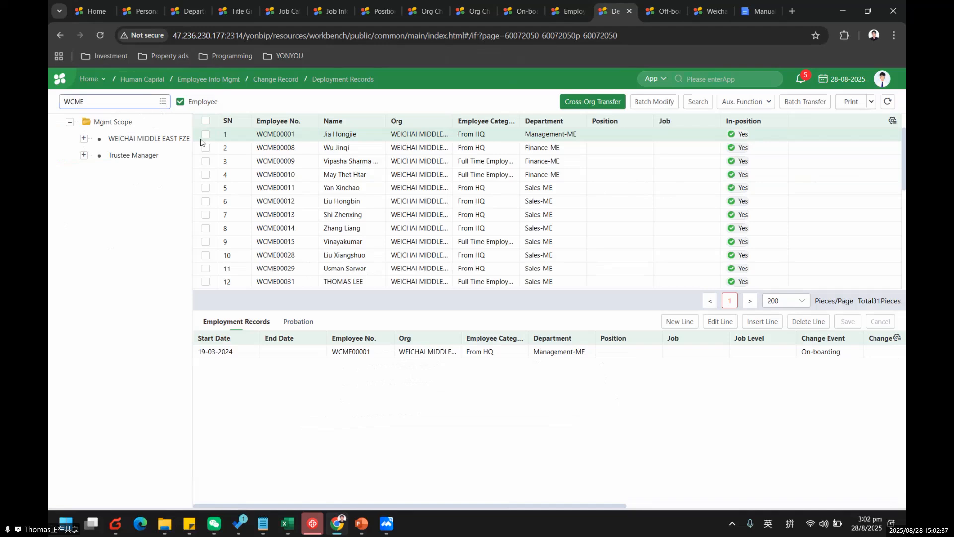
pyautogui.click(412, 240)
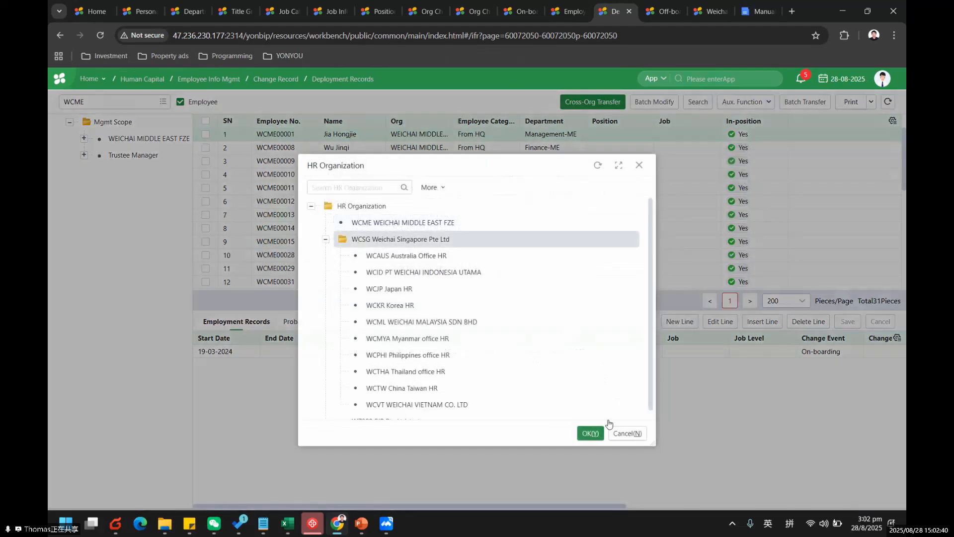
pyautogui.click(589, 434)
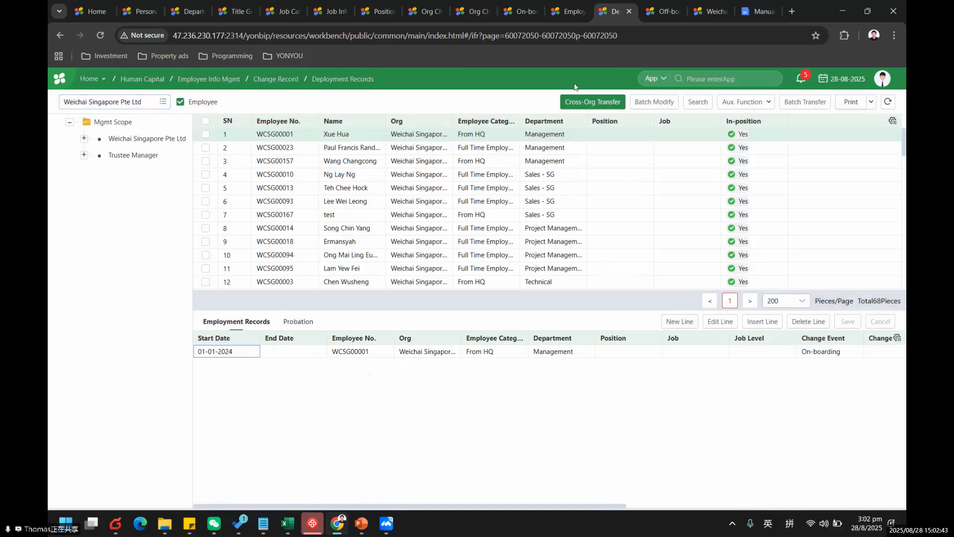
pyautogui.click(590, 104)
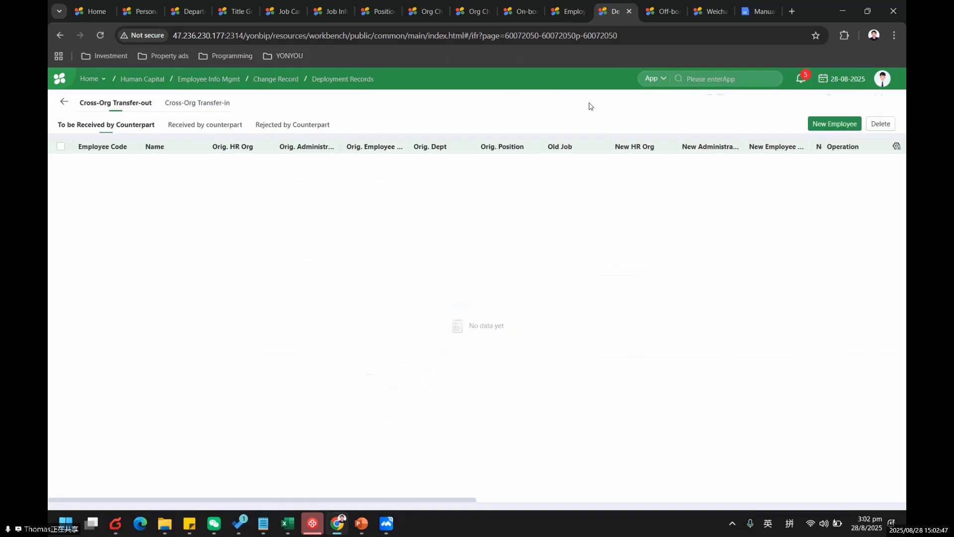
pyautogui.click(201, 105)
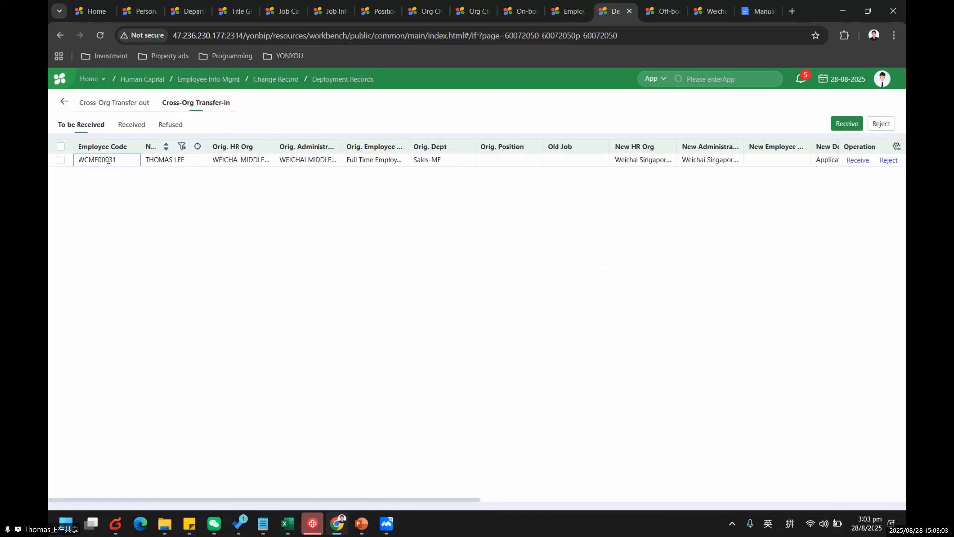
# Receive the selected incoming transfer, starting 25-08-2025 with employee category From HQ.
pyautogui.click(61, 160)
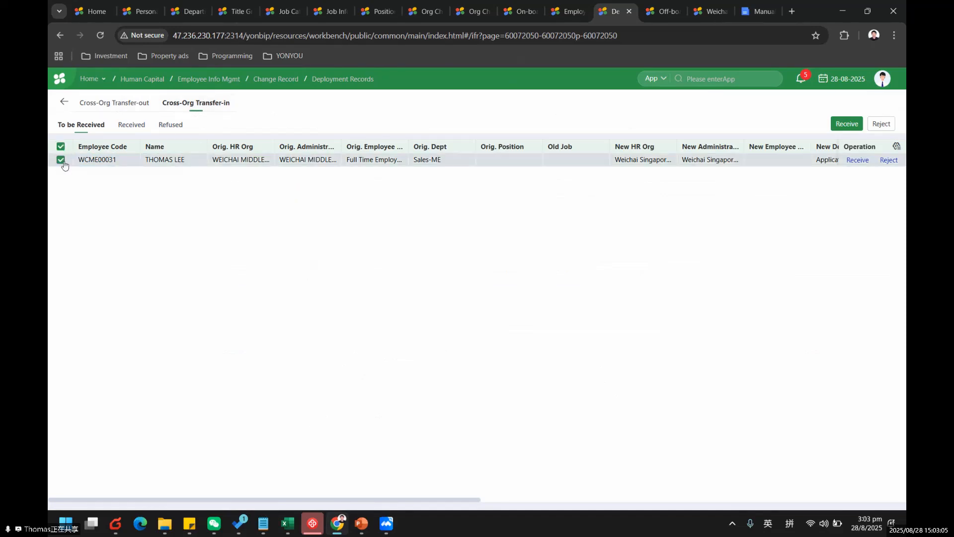
pyautogui.click(849, 161)
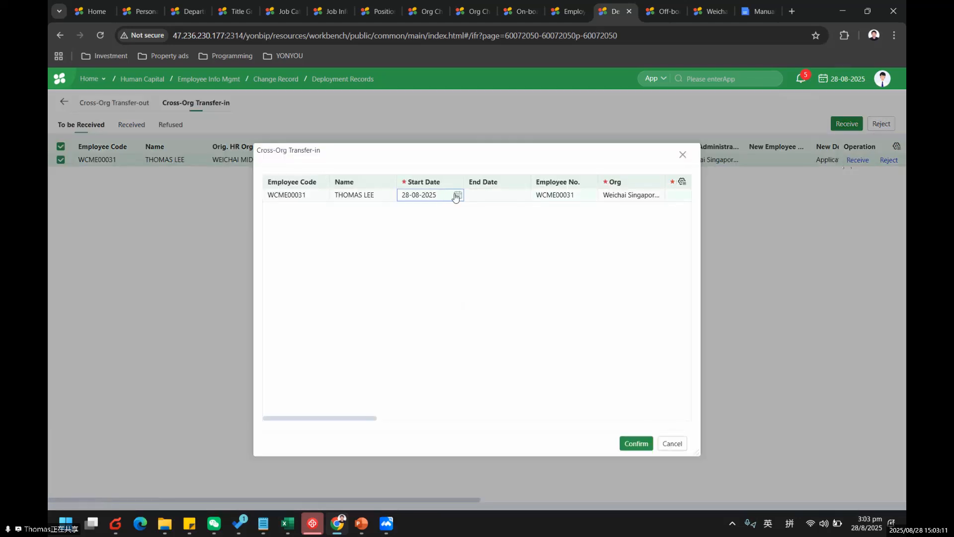
pyautogui.click(457, 196)
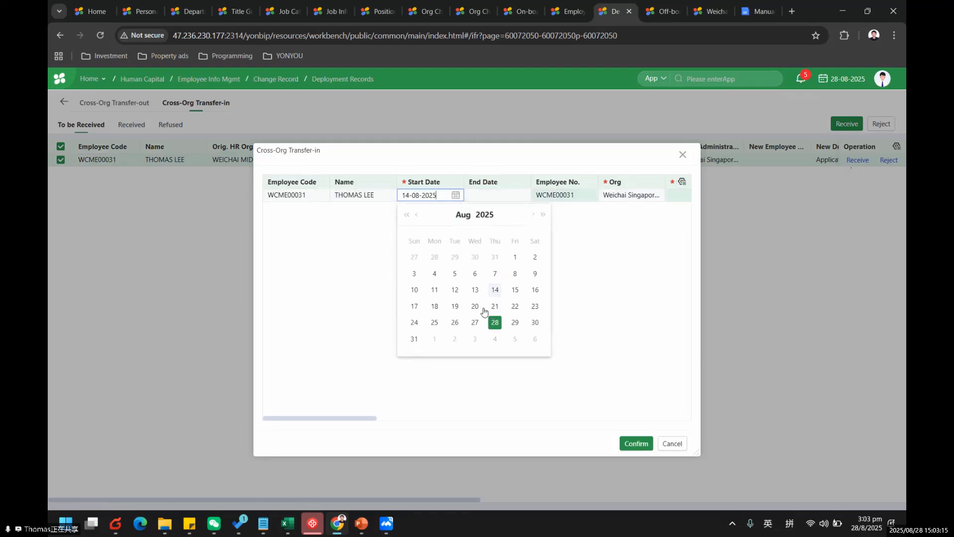
pyautogui.click(440, 322)
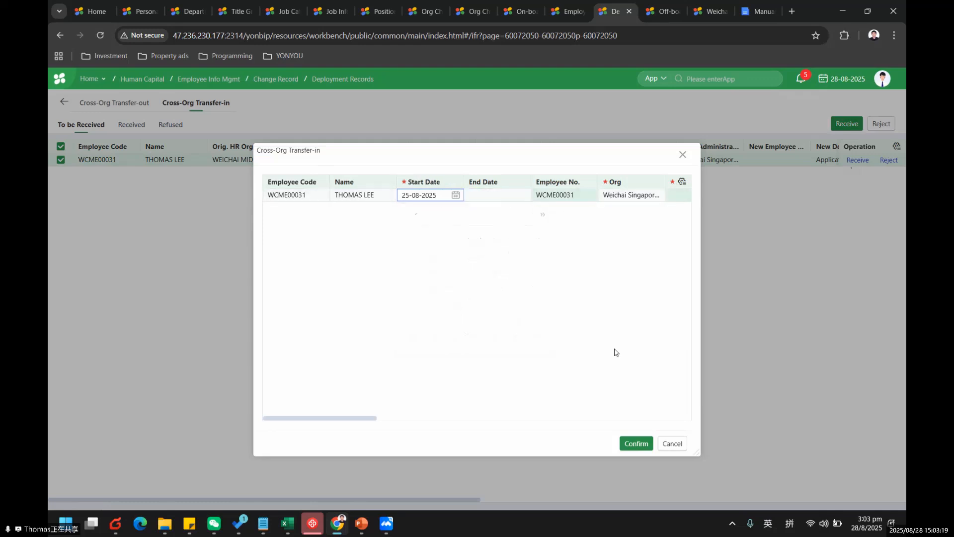
pyautogui.click(637, 445)
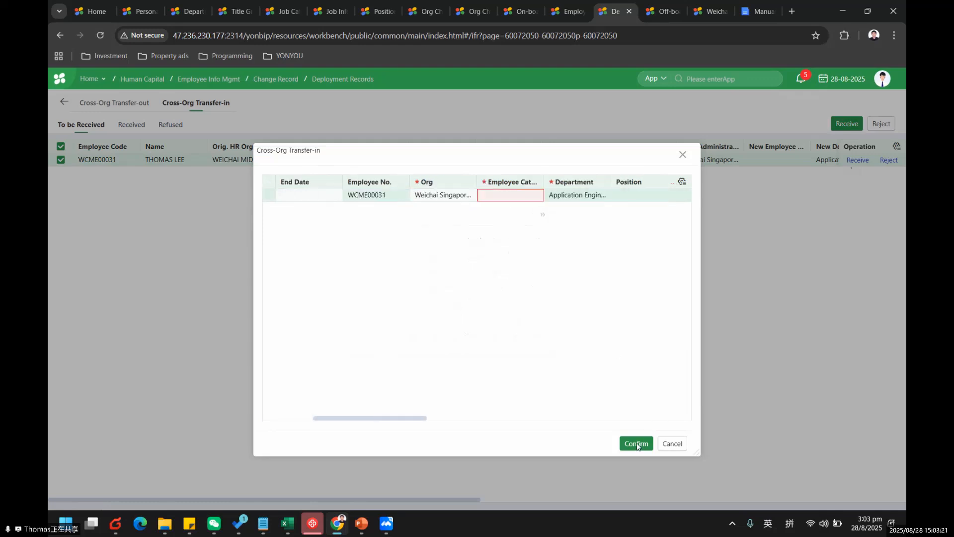
pyautogui.click(531, 196)
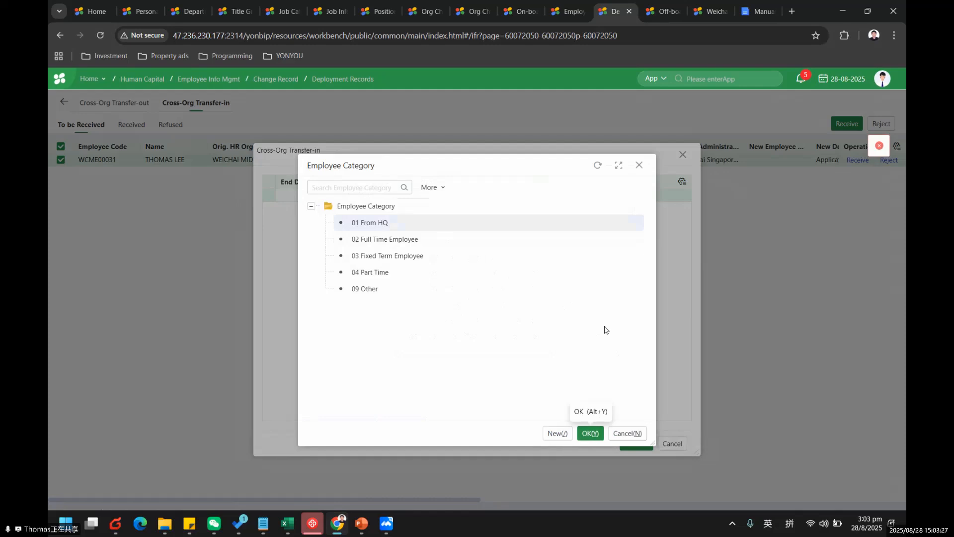
pyautogui.click(590, 433)
pyautogui.click(629, 442)
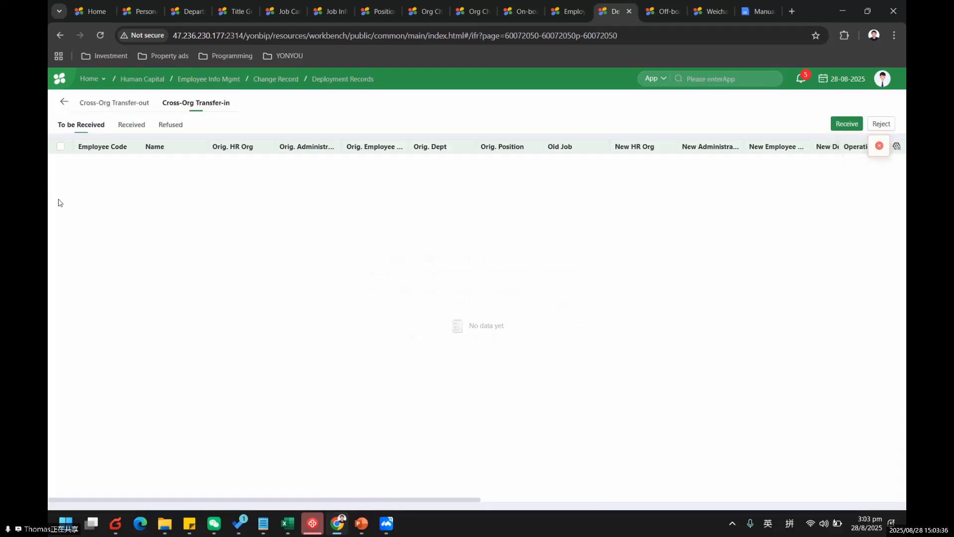
# Confirm the transfer shows as received, then return to the empty Cross-Org Transfer-in To be Received list.
pyautogui.click(143, 126)
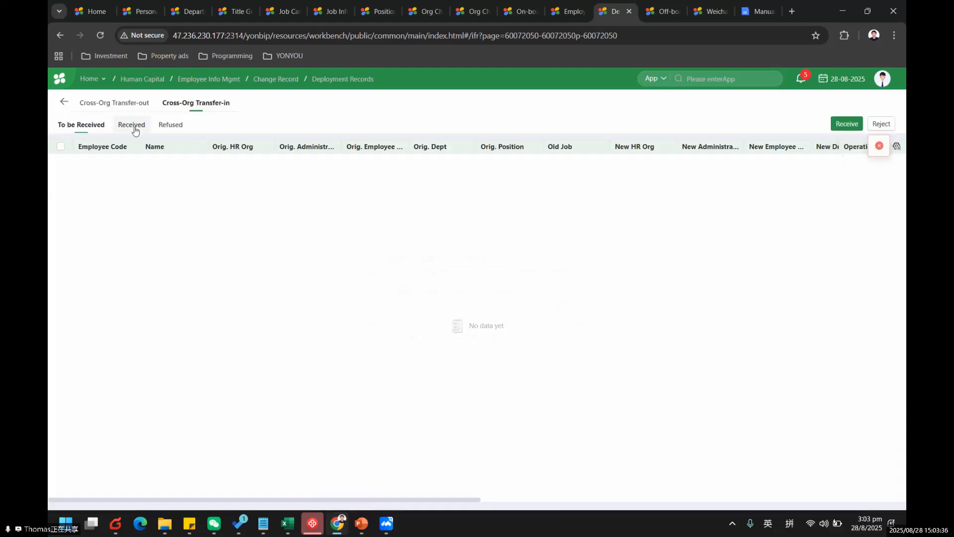
pyautogui.click(76, 134)
# From the full app menu, open Change Record > Off-boarding Records in a new browser tab.
pyautogui.click(343, 7)
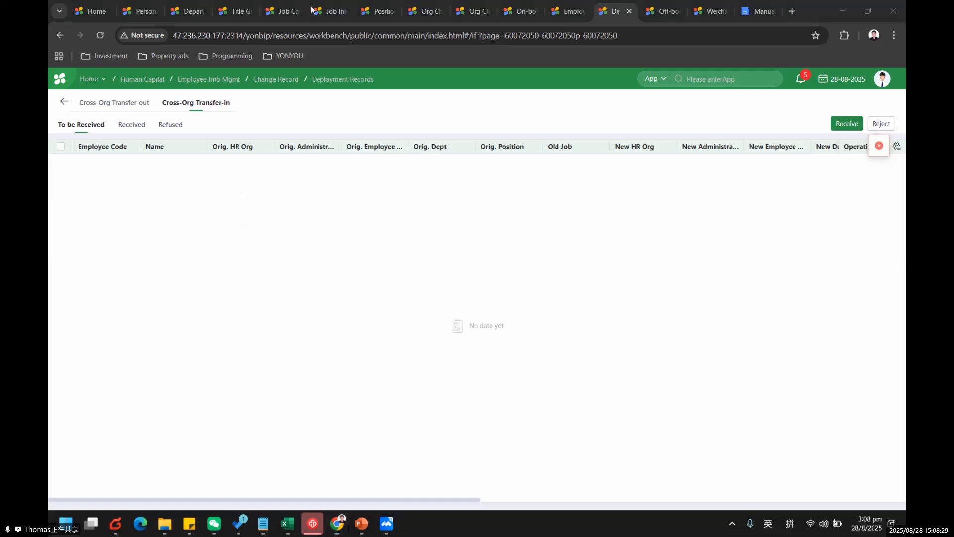
pyautogui.moveTo(368, 525)
pyautogui.click(60, 77)
pyautogui.click(61, 77)
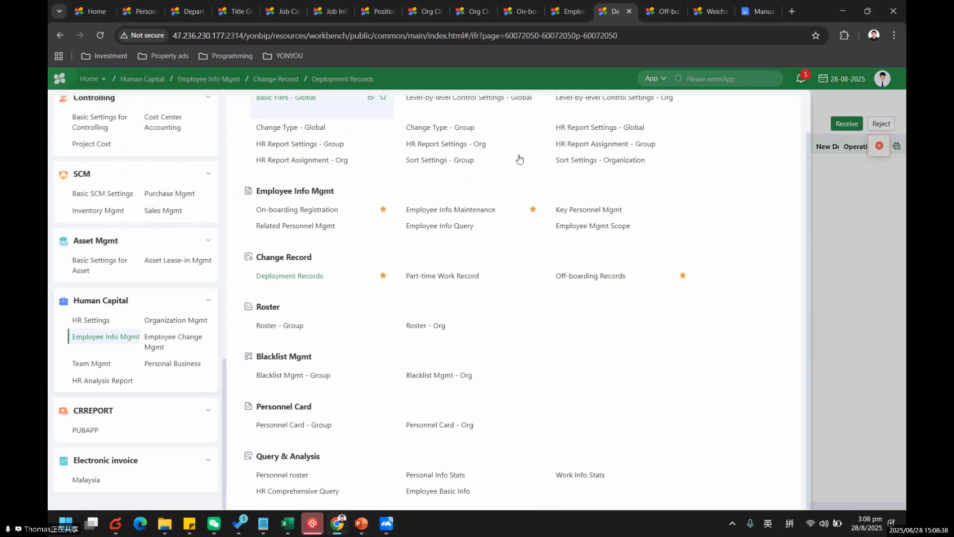
pyautogui.click(600, 276)
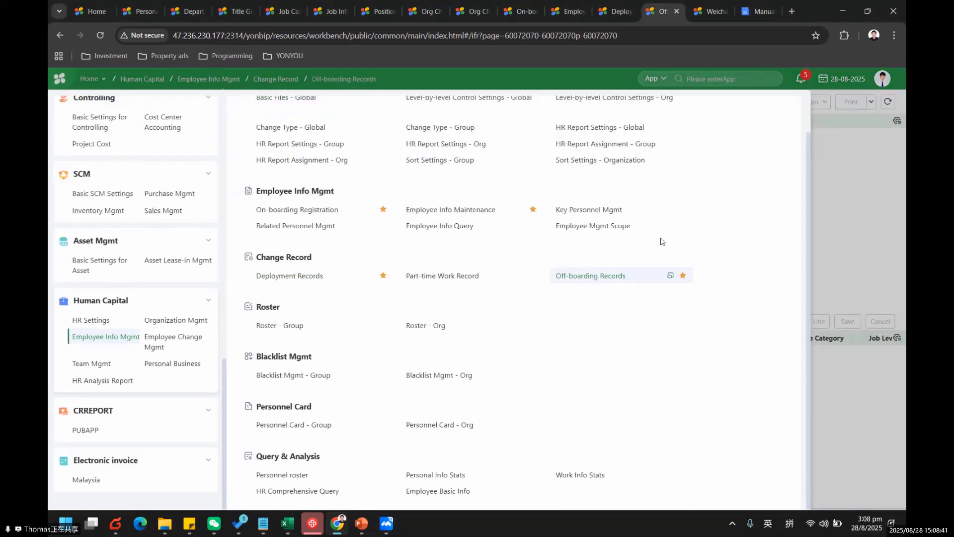
pyautogui.click(670, 278)
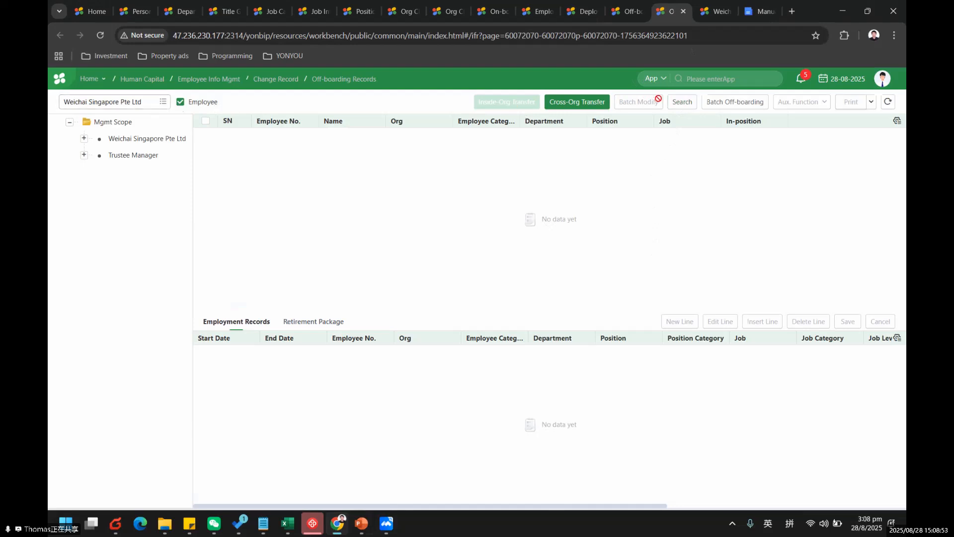
# Replace the HR organization with WCME from the recent list and run the employee query.
pyautogui.click(153, 102)
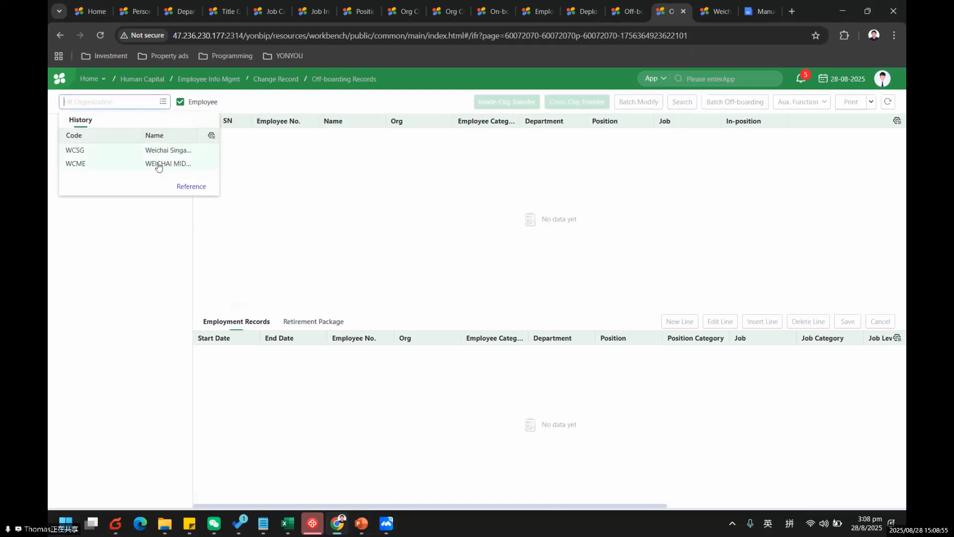
pyautogui.click(188, 168)
pyautogui.click(689, 102)
pyautogui.click(703, 436)
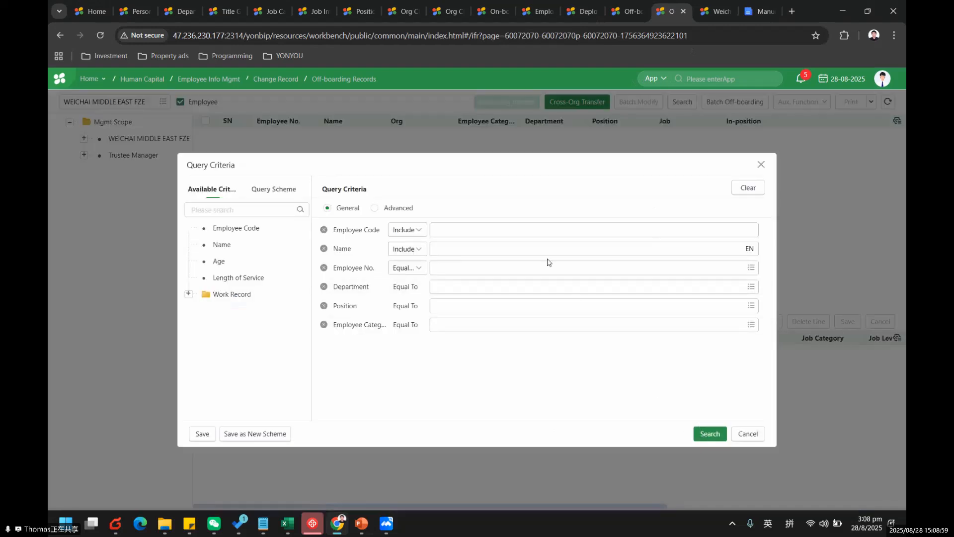
# Re-select WEICHAI MIDDLE EAST FZE from the full HR organization tree and confirm it.
pyautogui.click(110, 102)
pyautogui.click(153, 102)
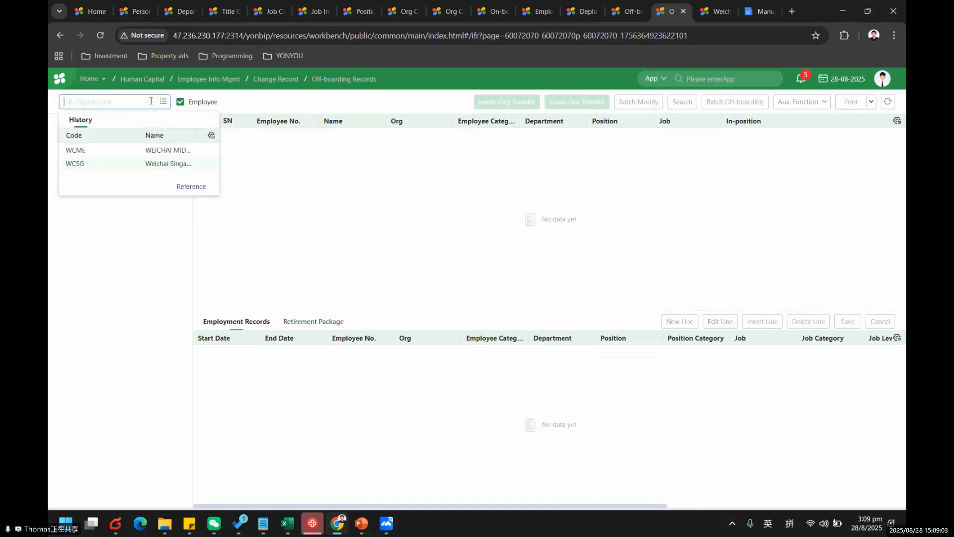
pyautogui.click(191, 186)
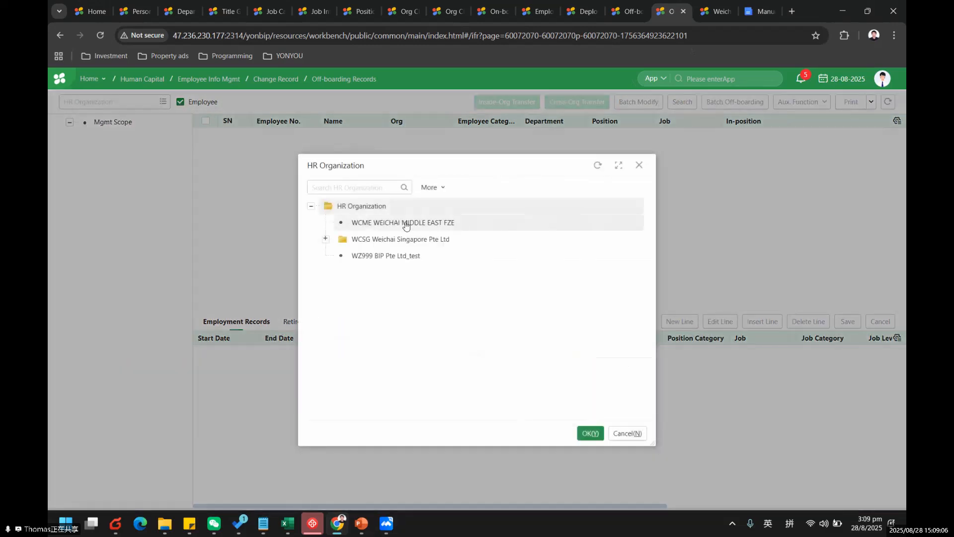
pyautogui.click(397, 224)
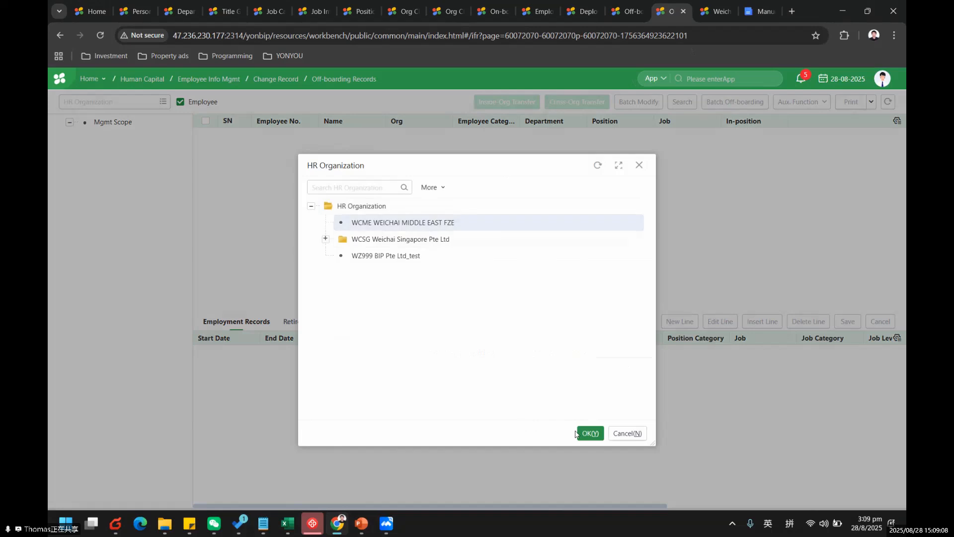
pyautogui.click(591, 433)
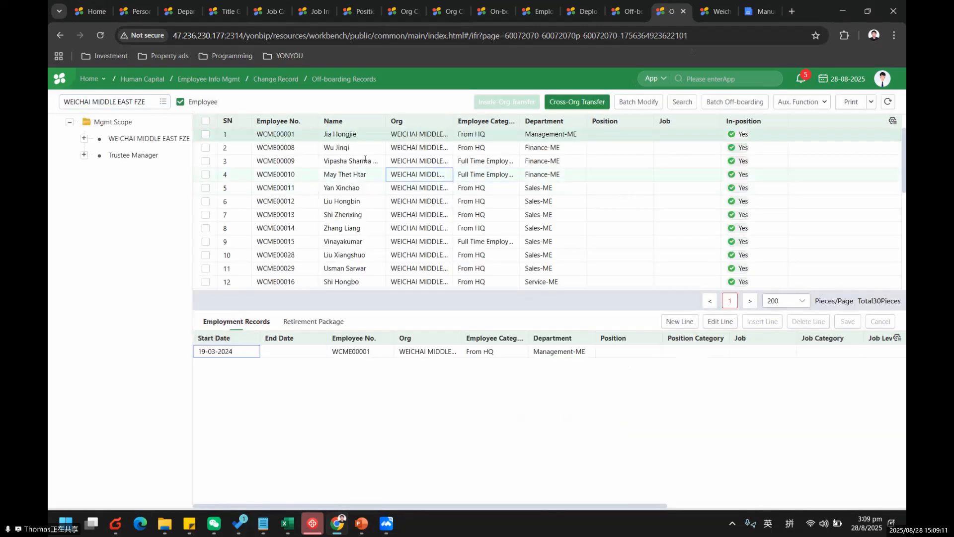
# Sort by Employee No. and select the last employee to show their employment records.
pyautogui.scroll(-1, 358, 175)
pyautogui.scroll(-4, 358, 175)
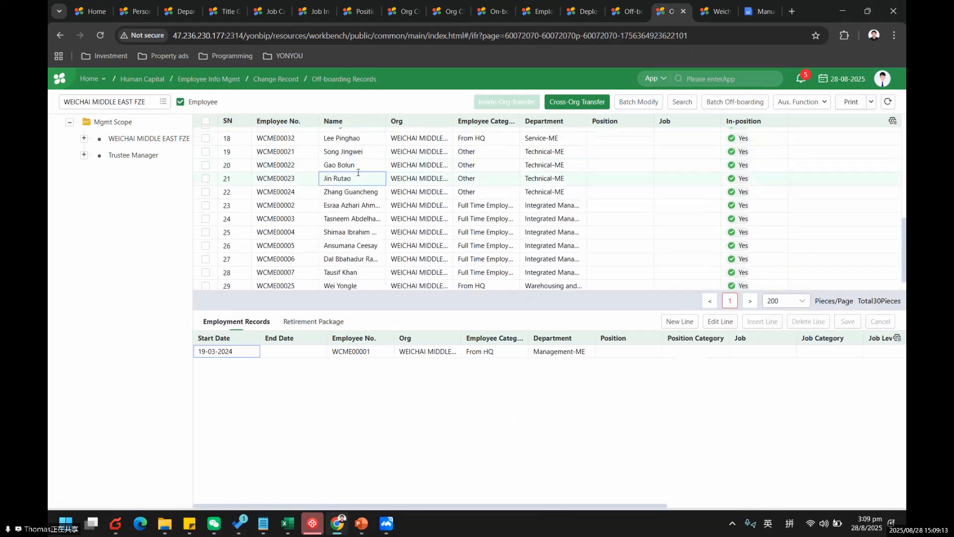
pyautogui.scroll(5, 357, 229)
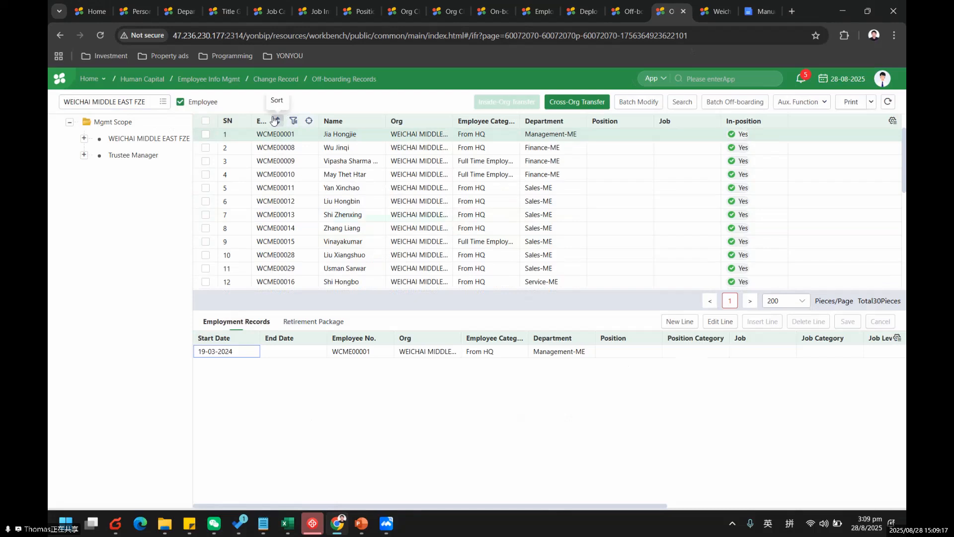
pyautogui.click(274, 121)
pyautogui.scroll(-4, 301, 210)
pyautogui.scroll(-1, 301, 210)
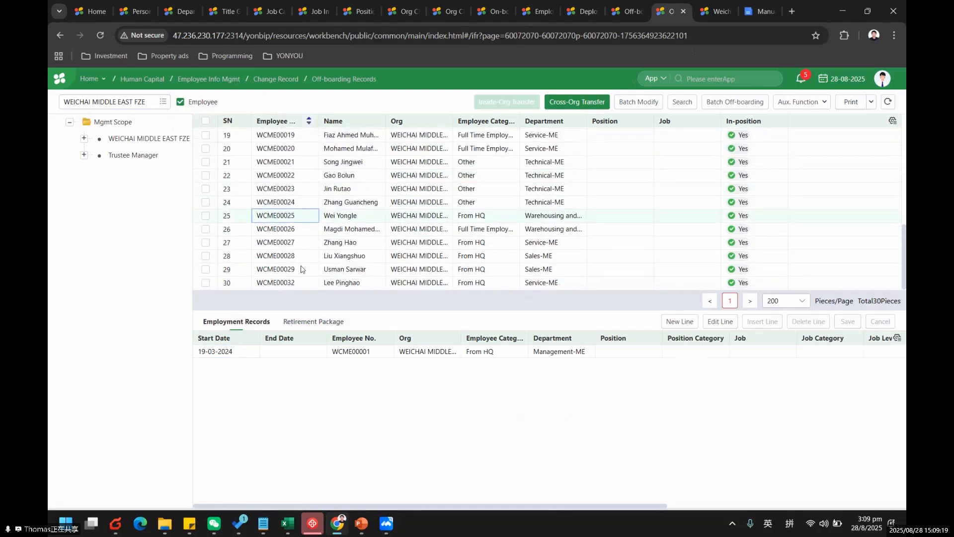
pyautogui.click(204, 283)
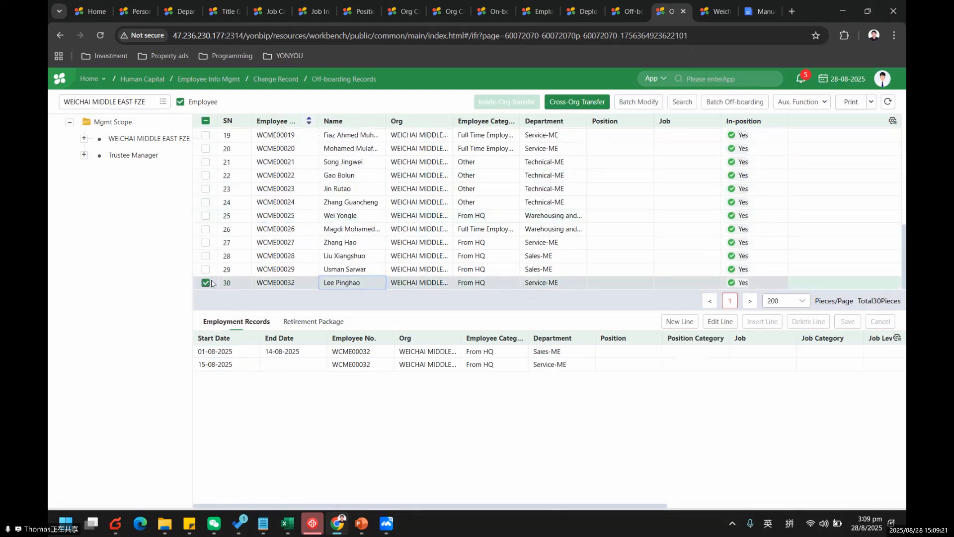
pyautogui.click(205, 283)
pyautogui.click(205, 283)
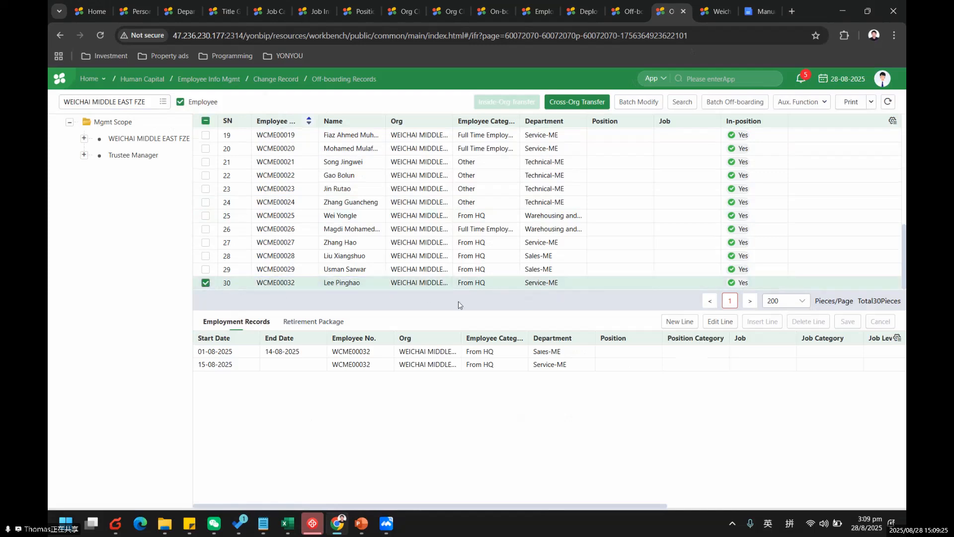
pyautogui.click(429, 367)
# Add a new employment record line with start date 01-09-2025.
pyautogui.click(677, 320)
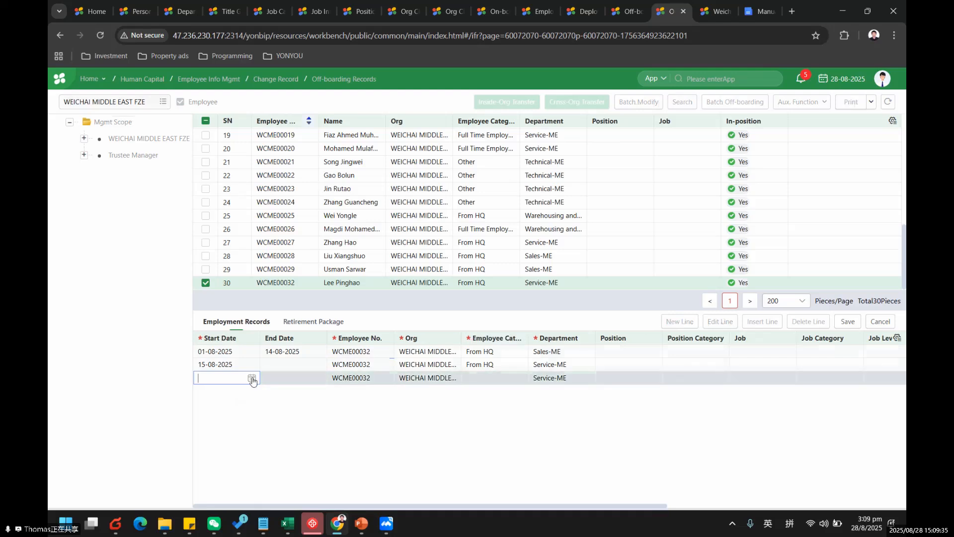
pyautogui.click(252, 379)
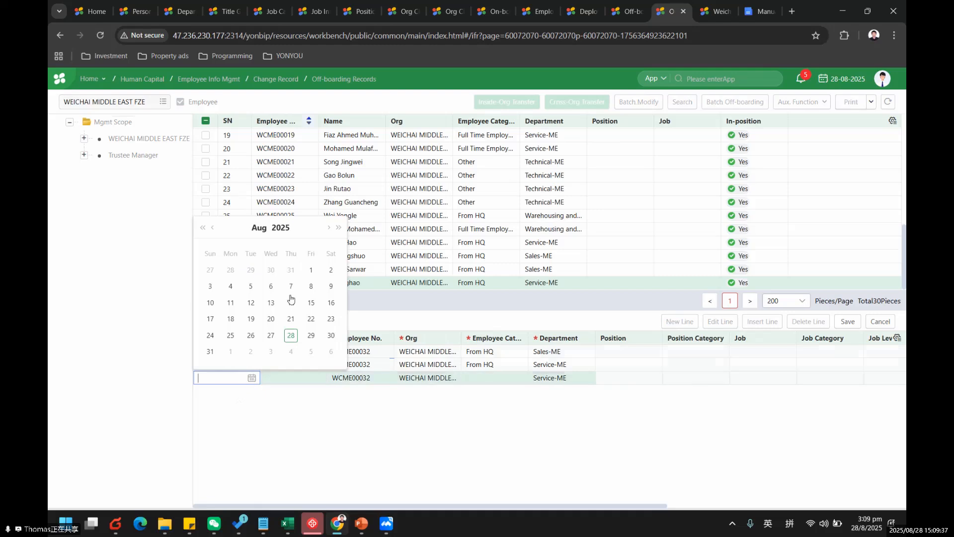
pyautogui.click(311, 286)
pyautogui.click(210, 352)
pyautogui.click(231, 352)
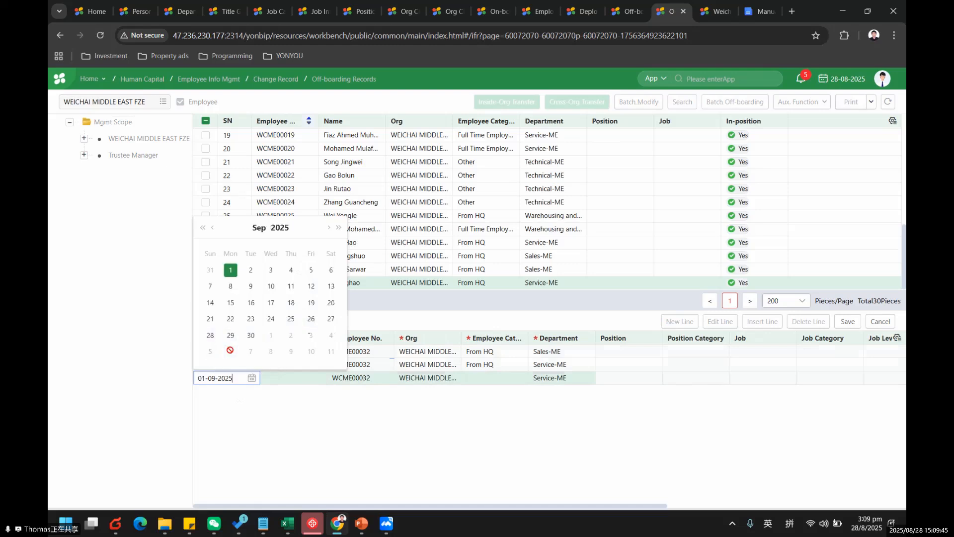
pyautogui.click(231, 353)
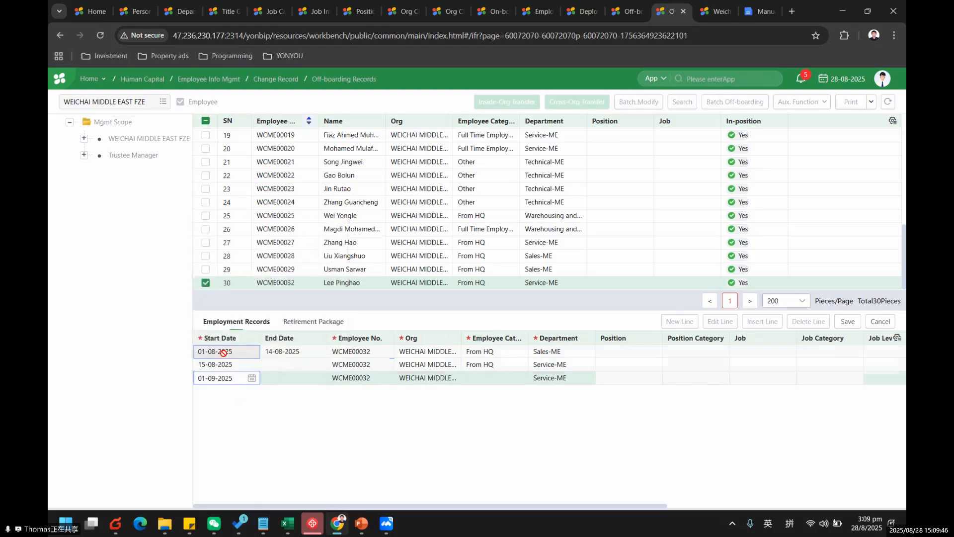
pyautogui.click(252, 378)
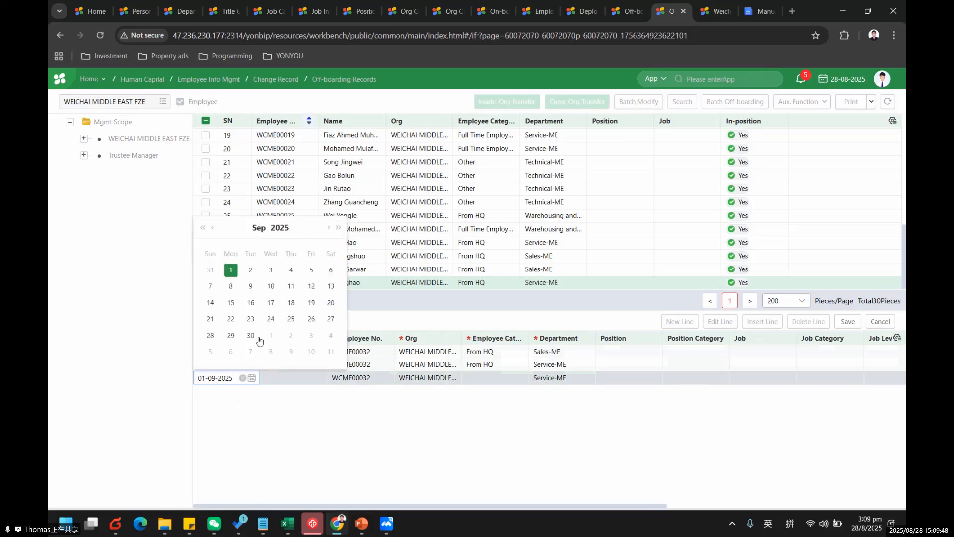
pyautogui.click(212, 229)
pyautogui.click(273, 396)
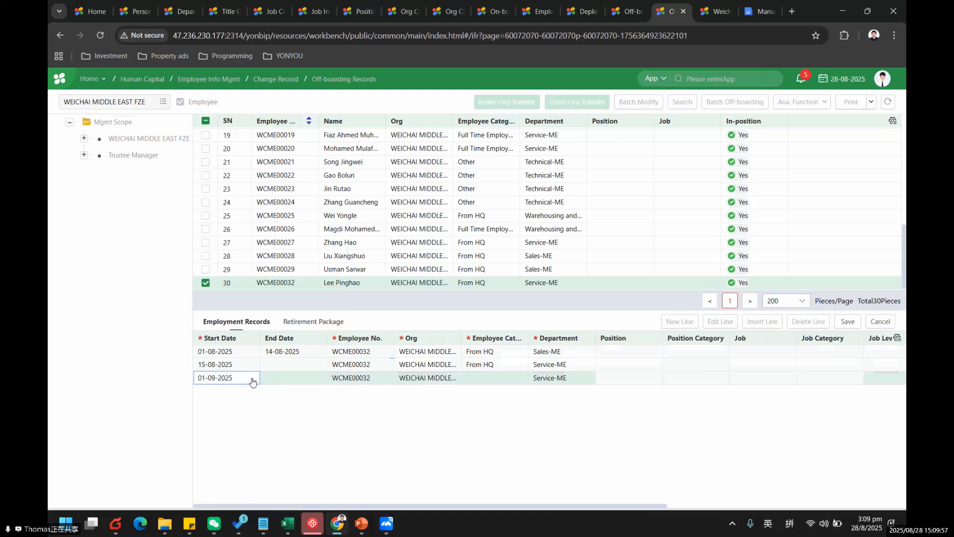
pyautogui.click(251, 378)
pyautogui.click(212, 227)
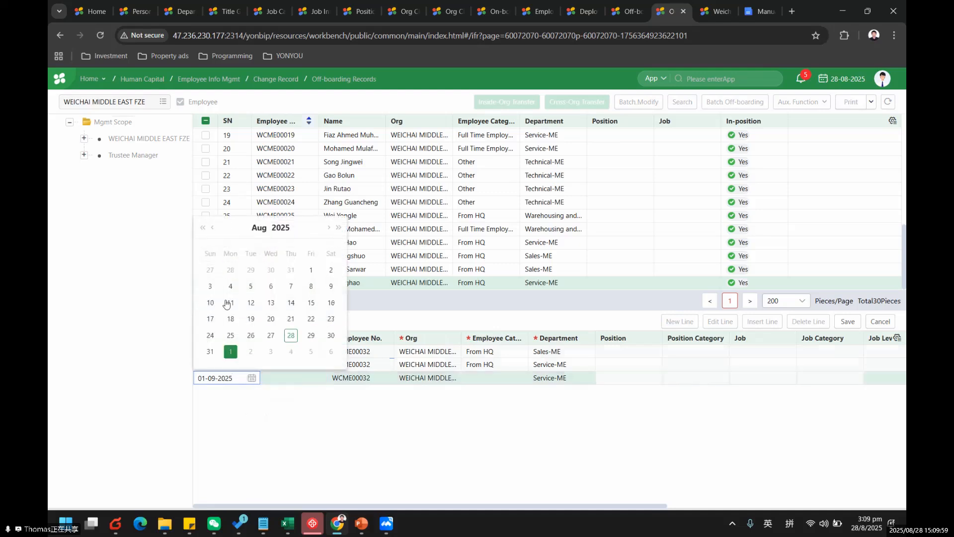
pyautogui.click(230, 354)
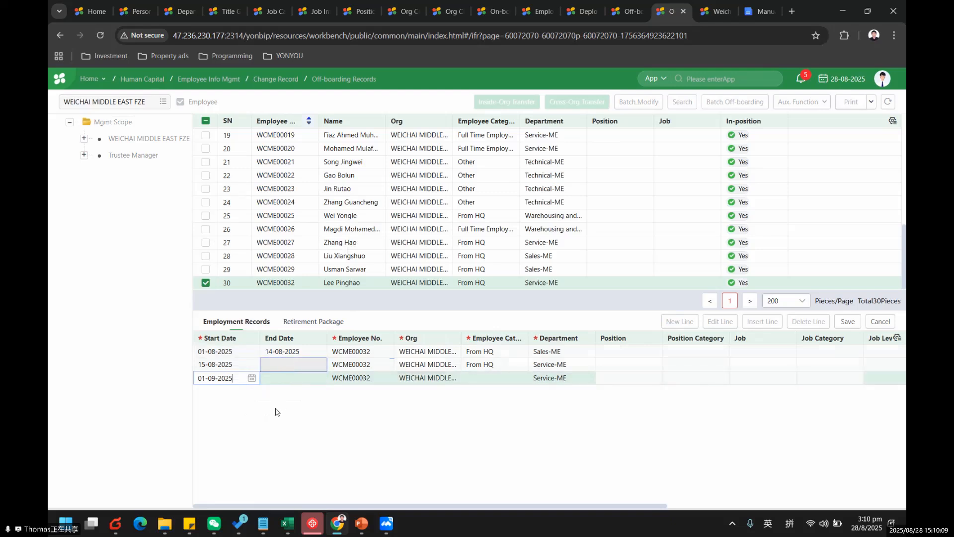
# Set the new line's Employee Category to 01 From HQ, save it, and confirm deactivating the employee.
pyautogui.click(848, 322)
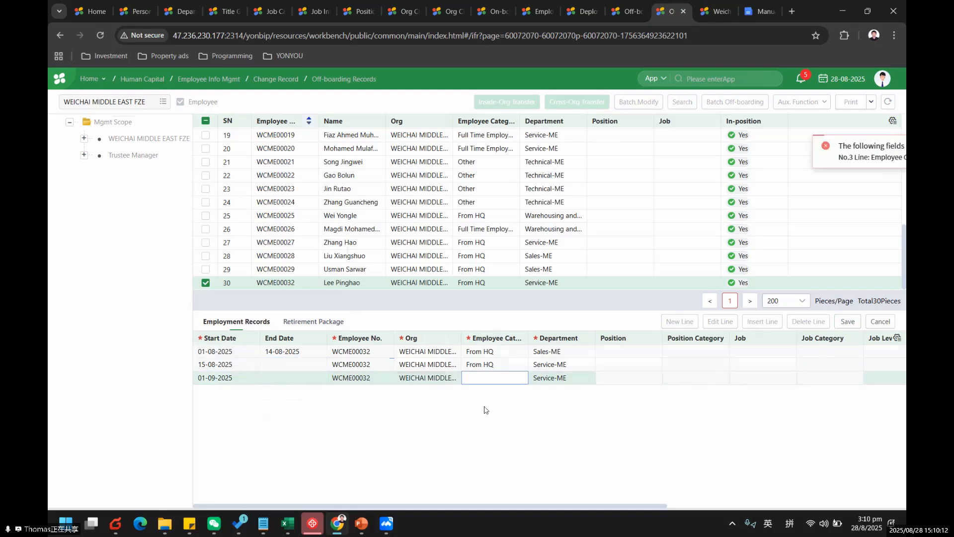
pyautogui.click(520, 378)
pyautogui.click(379, 224)
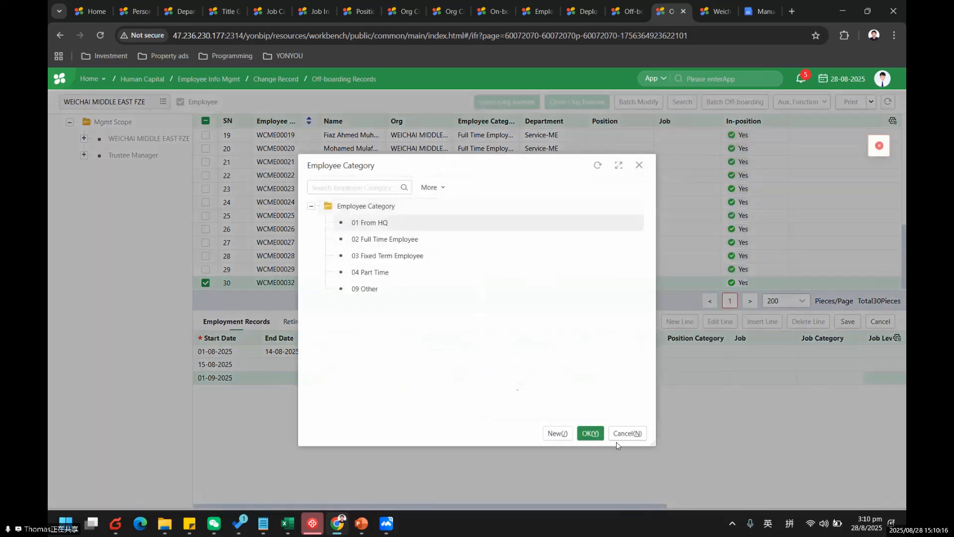
pyautogui.click(589, 433)
pyautogui.click(847, 322)
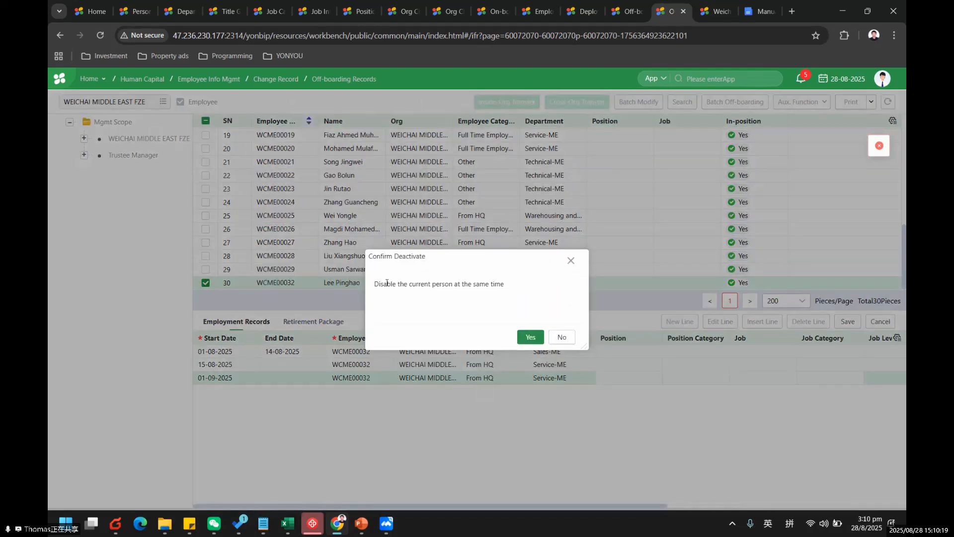
pyautogui.click(530, 337)
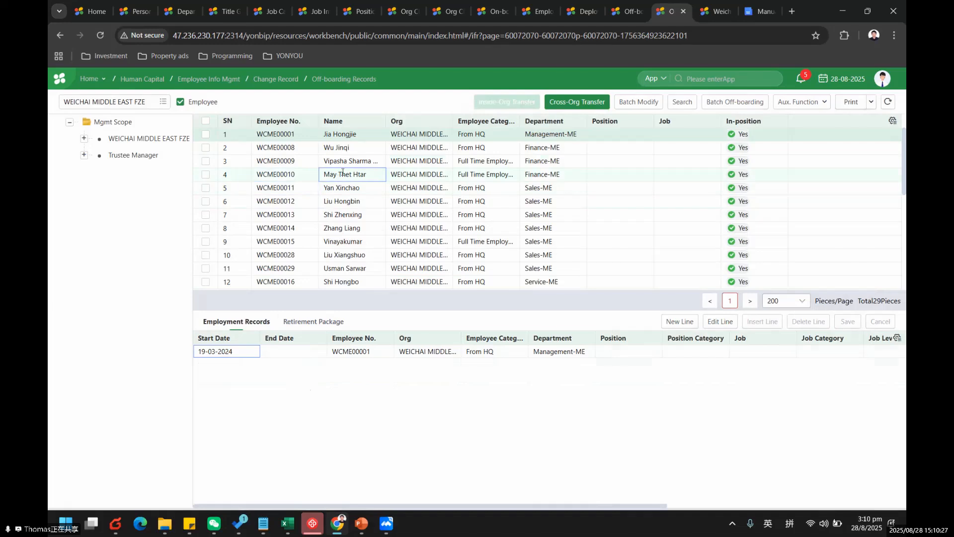
# Sort by Employee No., untick the Employee filter, and select the deactivated employee showing three employment lines.
pyautogui.scroll(-5, 338, 176)
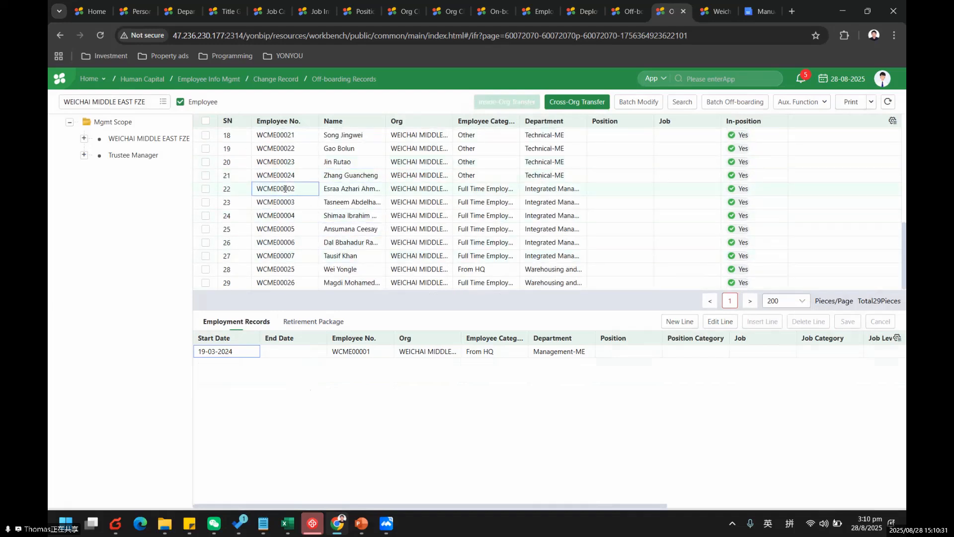
pyautogui.scroll(5, 298, 164)
pyautogui.click(282, 120)
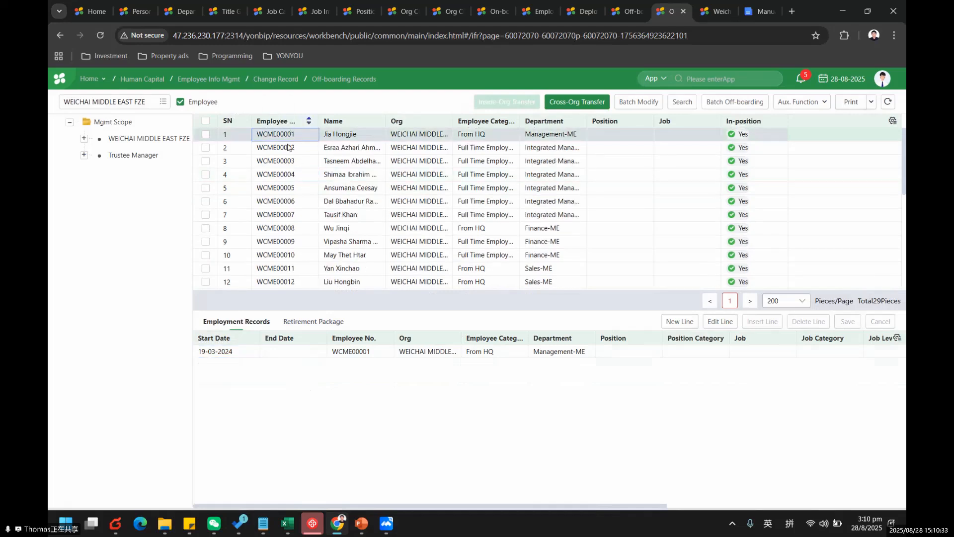
pyautogui.scroll(-5, 284, 224)
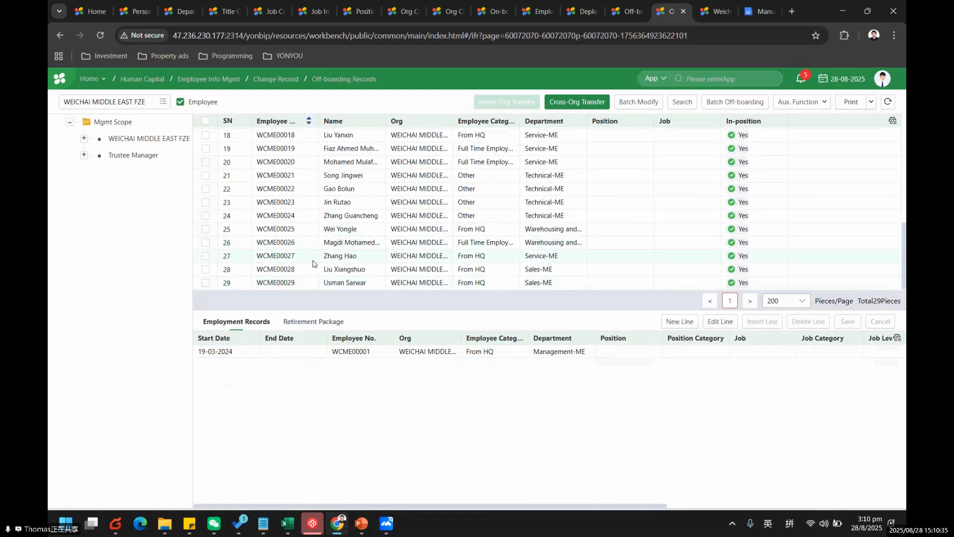
pyautogui.scroll(5, 283, 277)
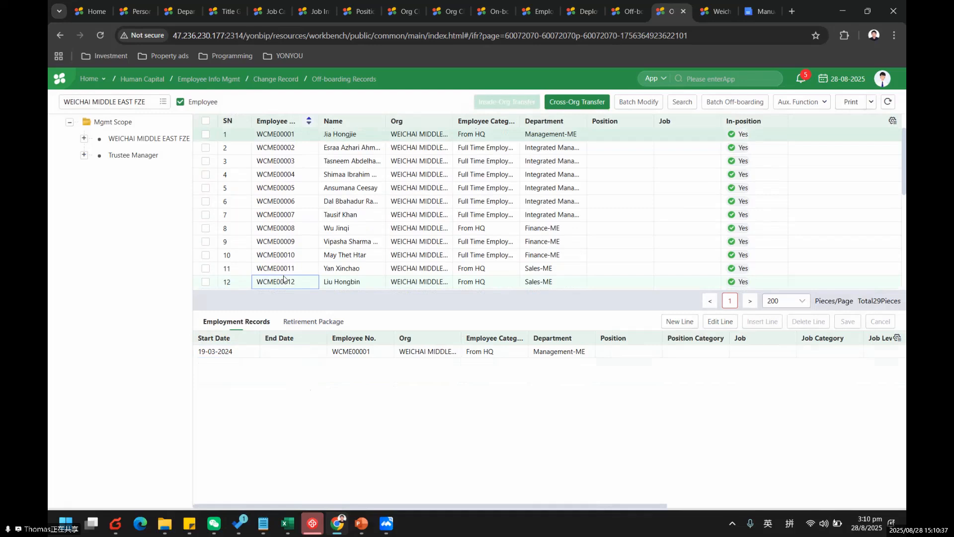
pyautogui.click(180, 103)
pyautogui.click(295, 133)
pyautogui.click(327, 136)
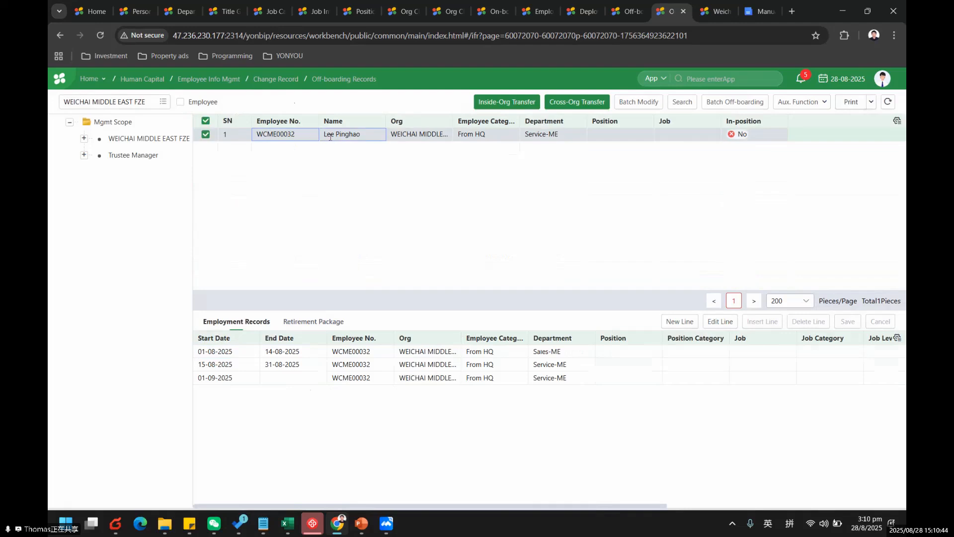
pyautogui.click(330, 138)
pyautogui.click(227, 351)
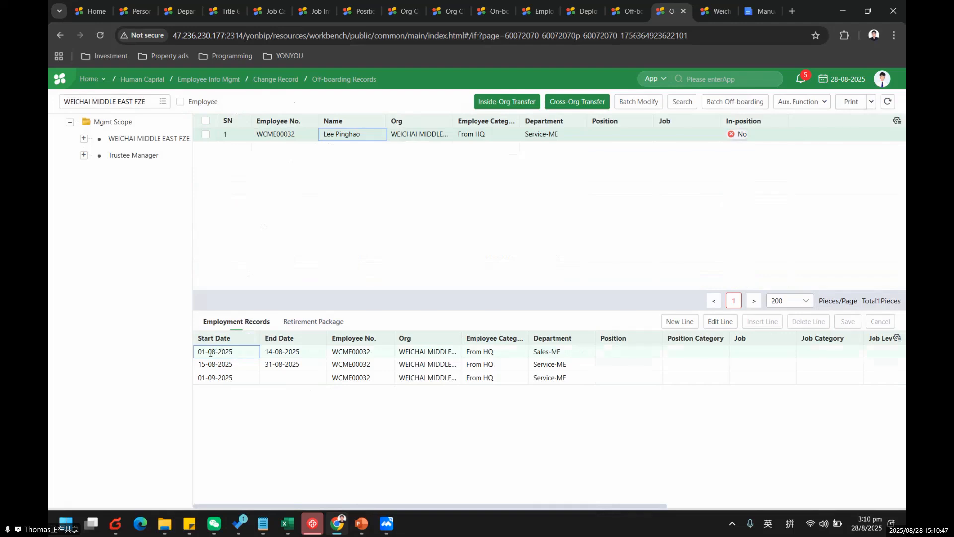
pyautogui.click(266, 355)
pyautogui.click(238, 366)
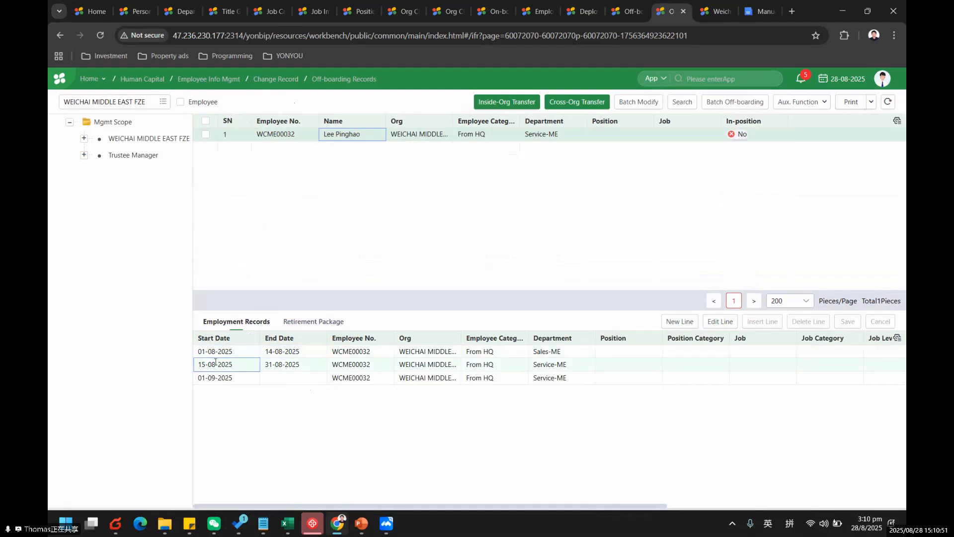
pyautogui.click(266, 368)
pyautogui.click(284, 338)
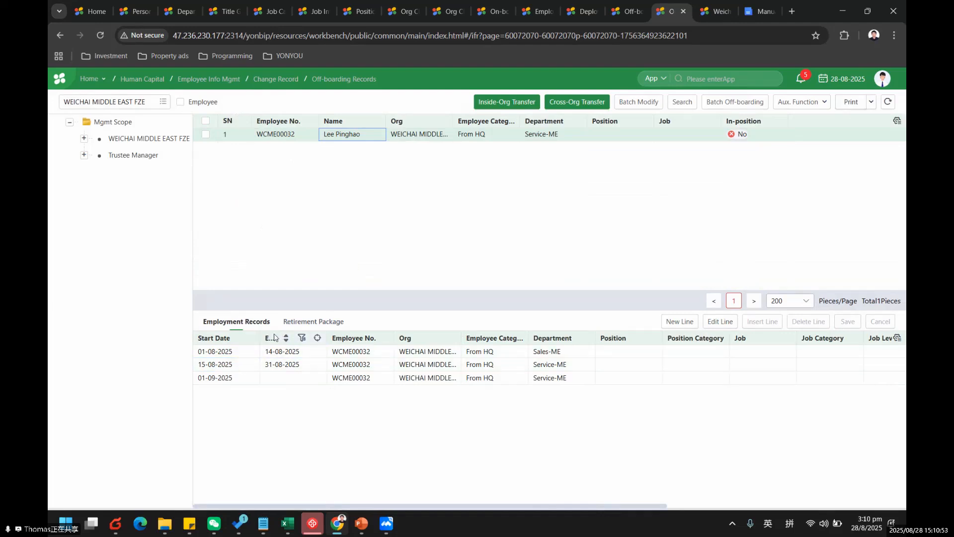
pyautogui.click(282, 364)
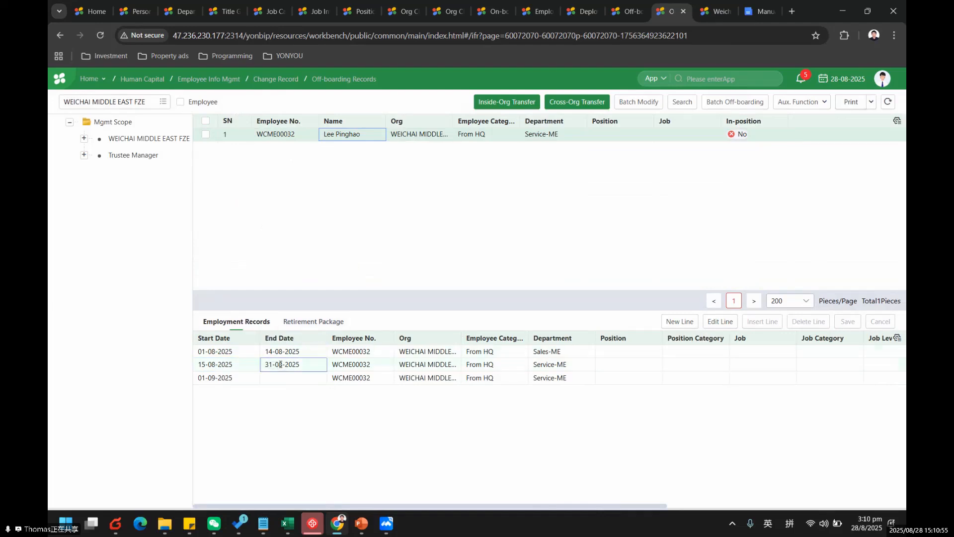
pyautogui.click(222, 376)
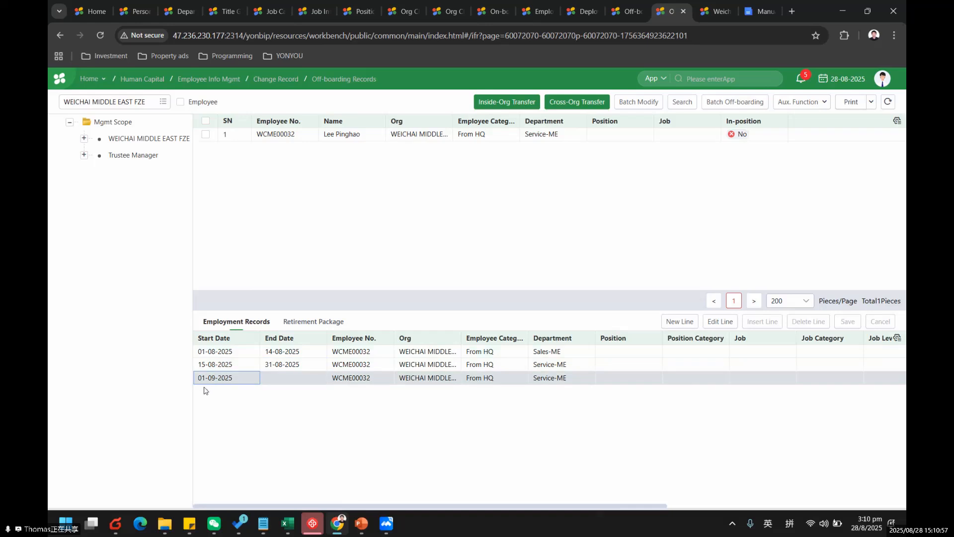
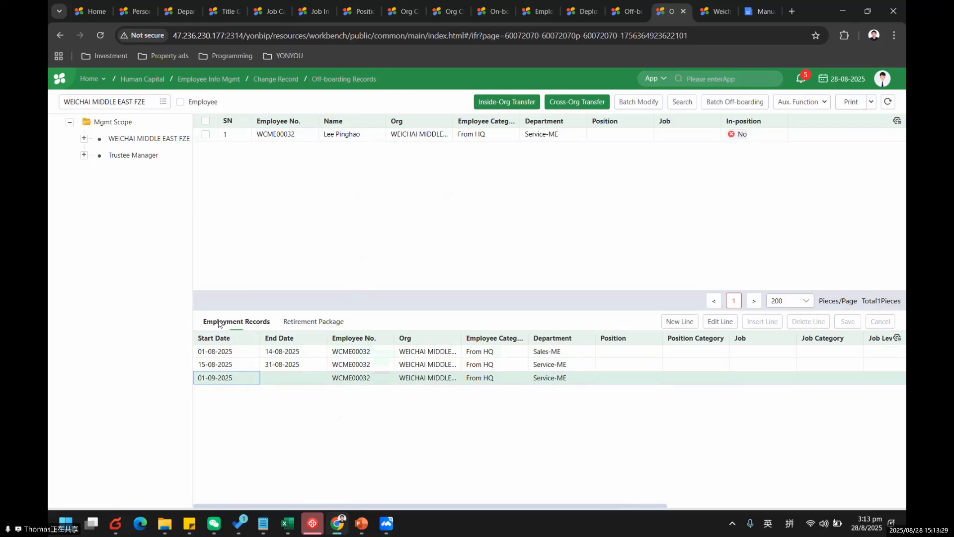
# Select the third record's End Date, then bring up the PowerPoint training deck at slide 11.
pyautogui.click(263, 382)
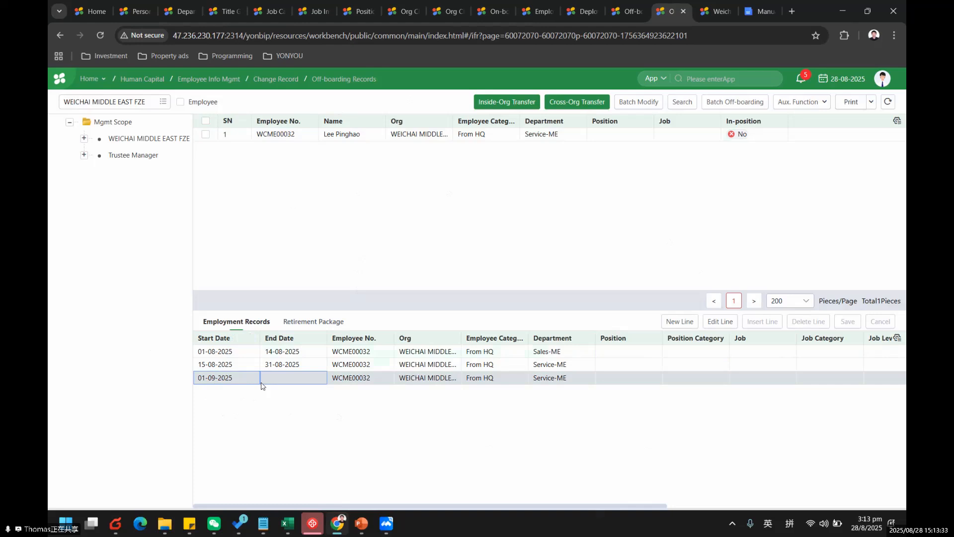
pyautogui.click(362, 527)
# Advance the deck to slide 12, Part 2 Time Management, then go back to the off-boarding records.
pyautogui.click(455, 240)
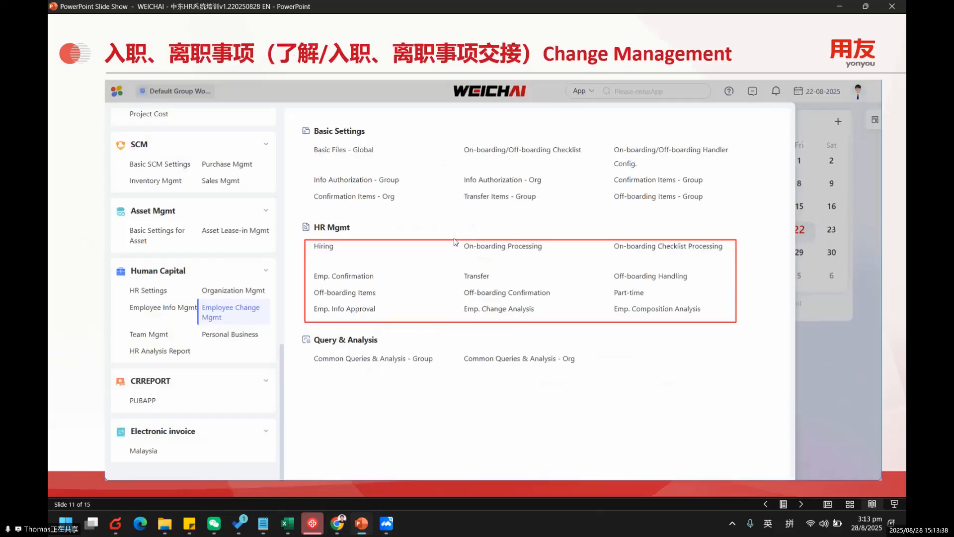
pyautogui.click(331, 124)
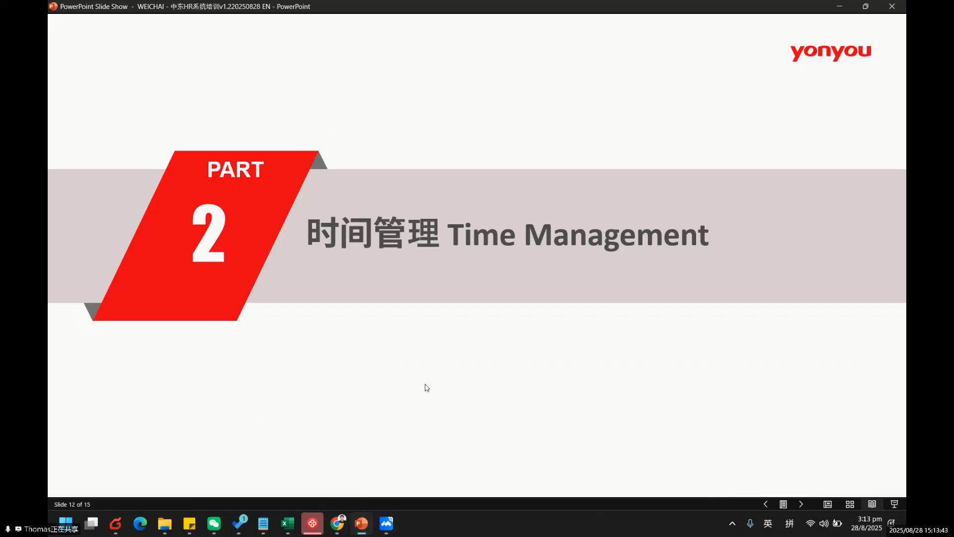
pyautogui.click(339, 523)
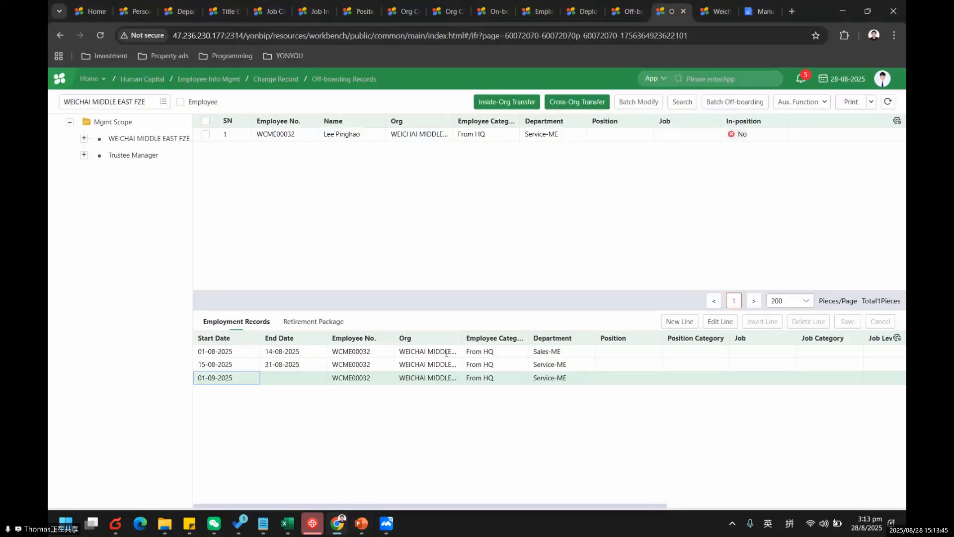
# On the home menu, browse the Organization Mgmt and Employee Info Mgmt function lists under Human Capital.
pyautogui.click(96, 15)
pyautogui.click(159, 324)
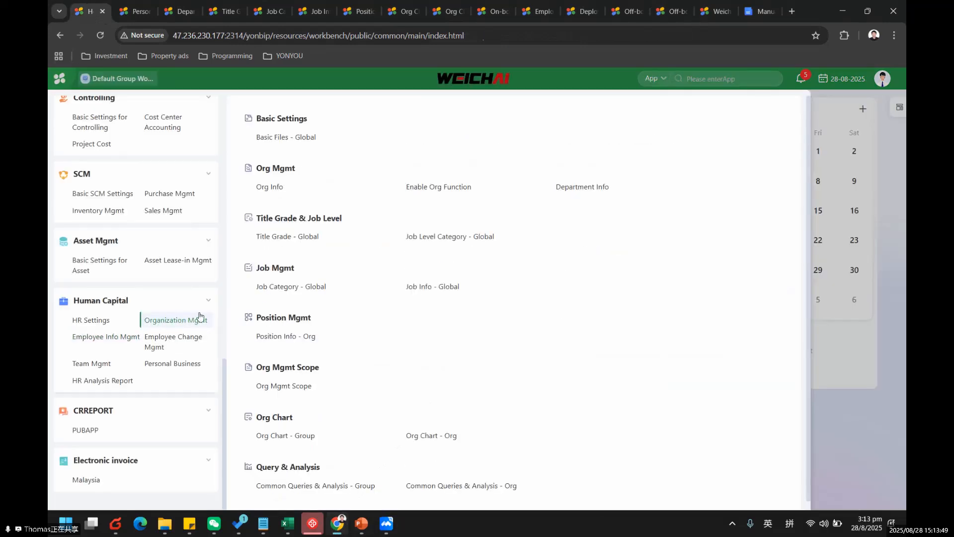
pyautogui.click(123, 338)
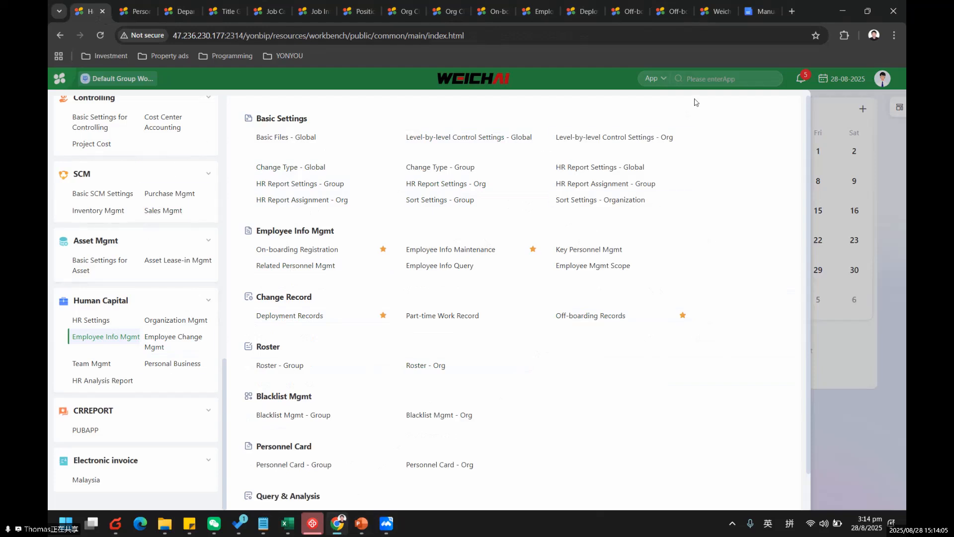
# In a new tab, open the 海外BIP bookmark from the YONYOU folder to reach global.yonyoucloud.com.
pyautogui.click(793, 14)
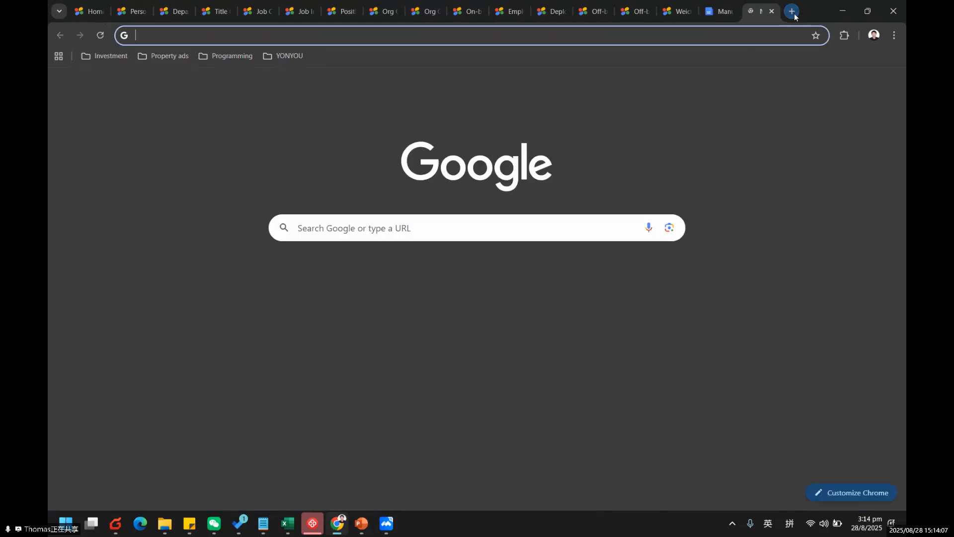
pyautogui.click(226, 33)
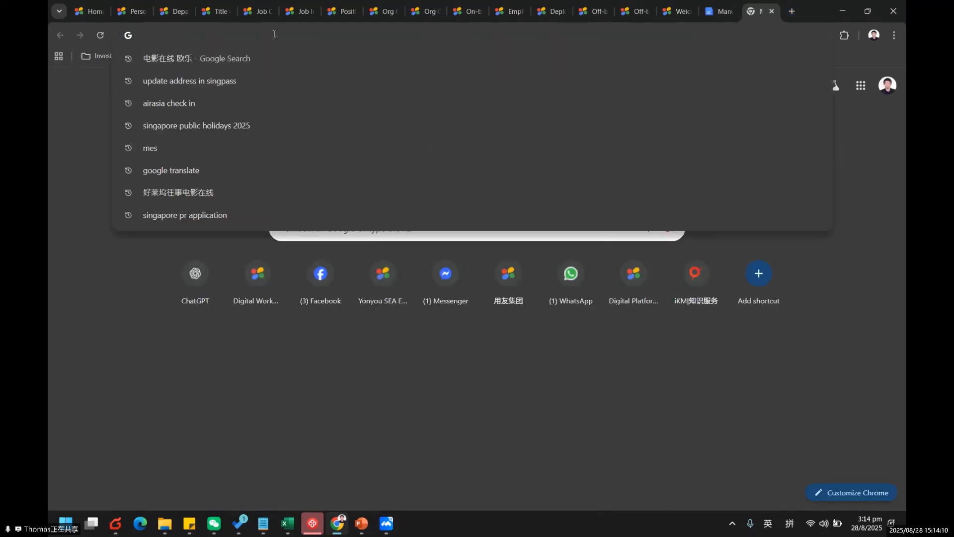
pyautogui.click(293, 56)
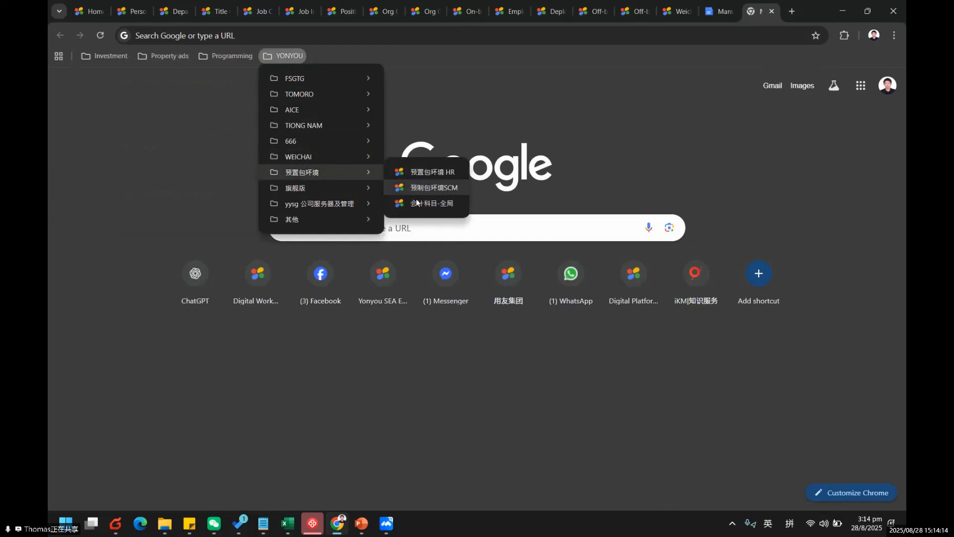
pyautogui.moveTo(358, 188)
pyautogui.click(431, 241)
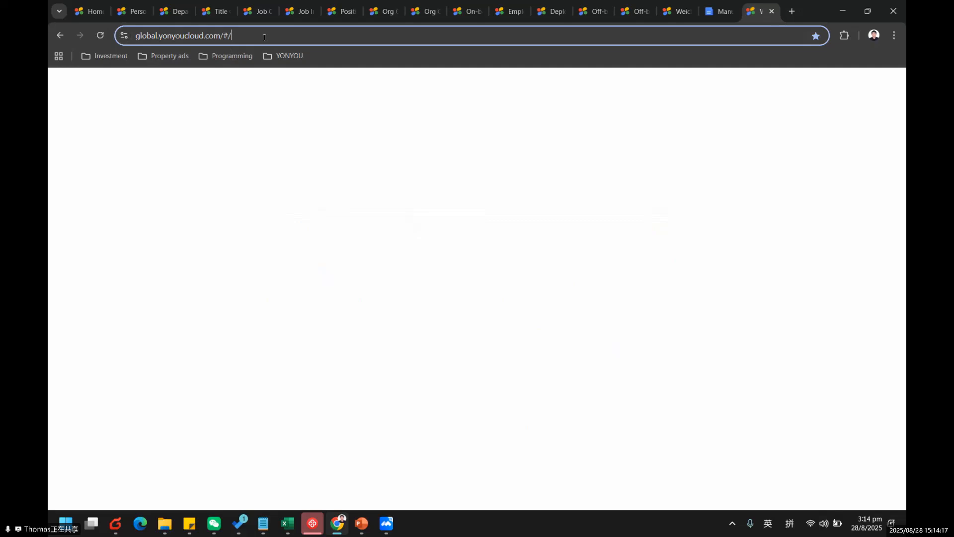
pyautogui.click(265, 38)
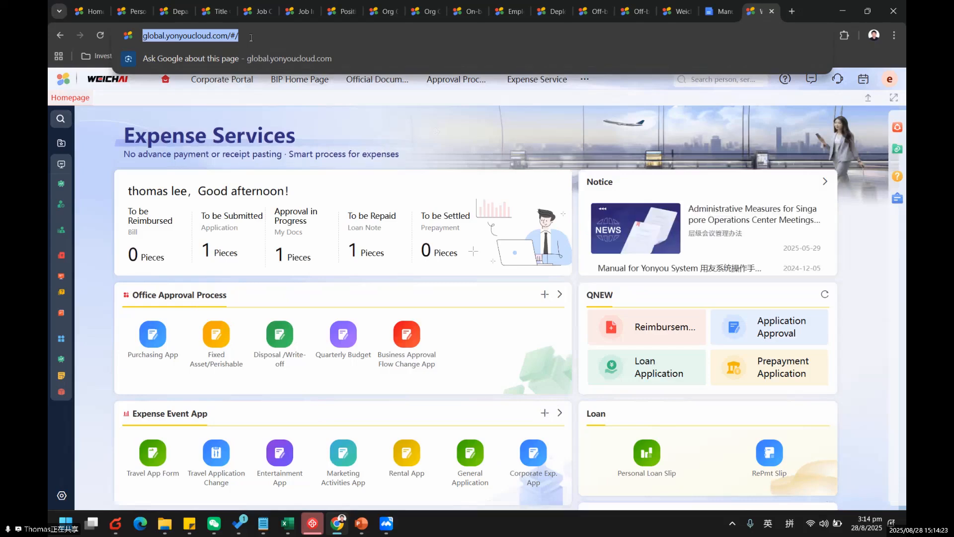
# Check the portal URL, then open Human Resource Cloud > Time Management from the app navigation.
pyautogui.click(287, 38)
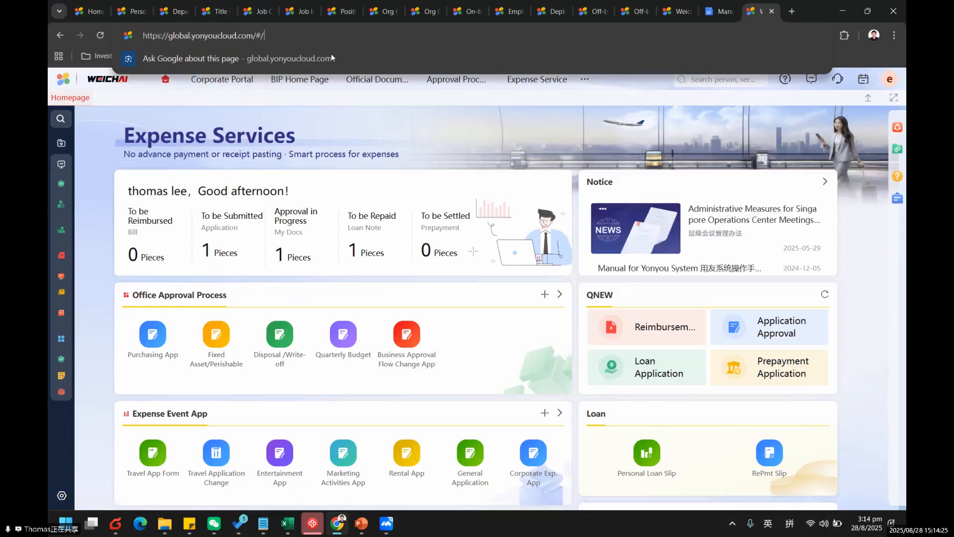
pyautogui.click(391, 116)
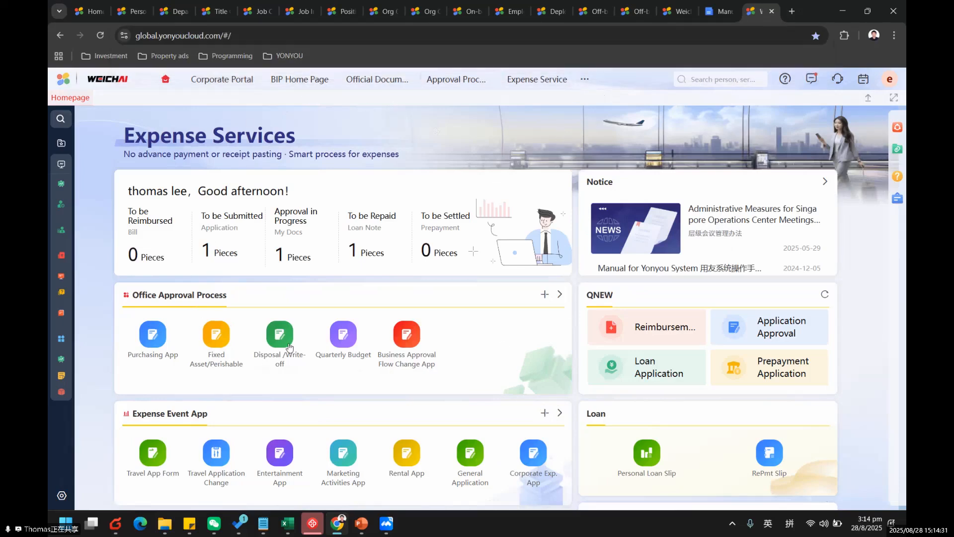
pyautogui.click(59, 80)
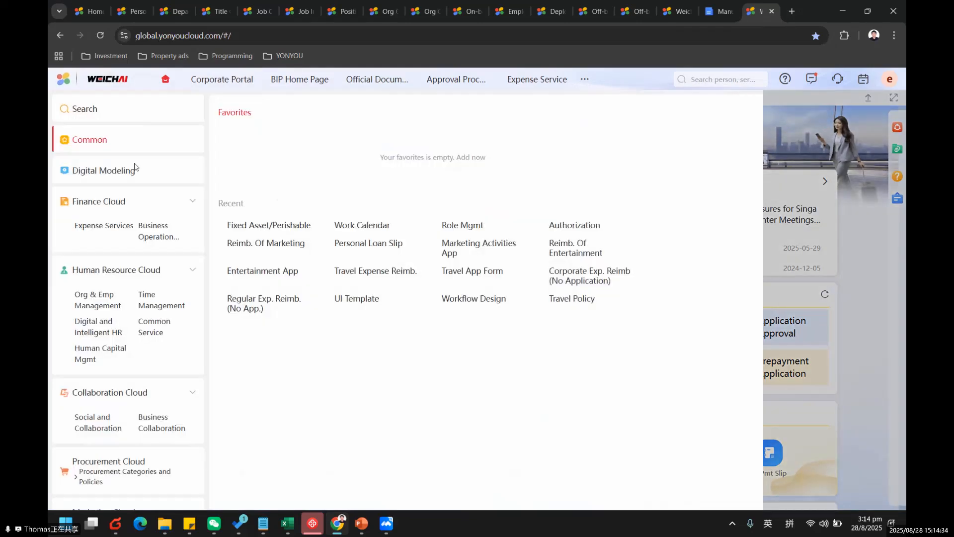
pyautogui.click(157, 306)
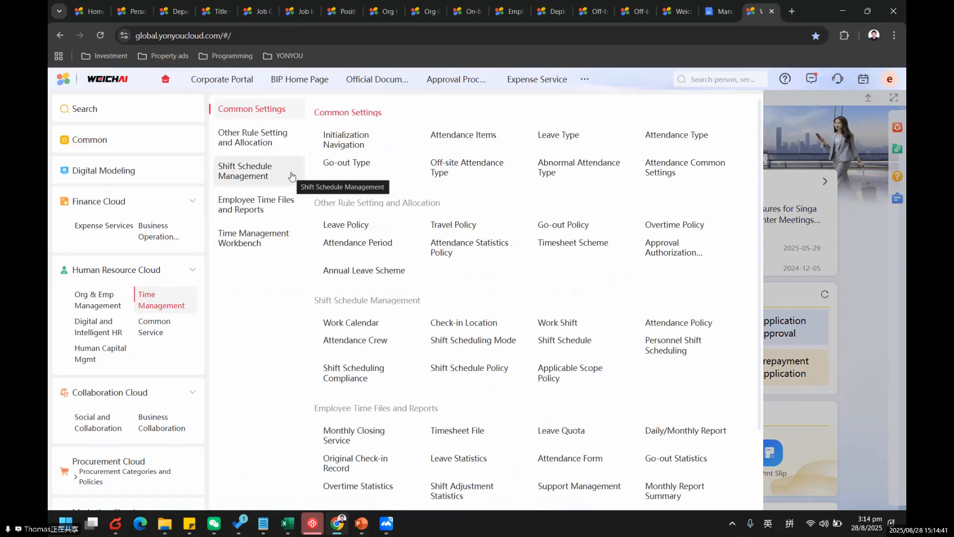
# Glance at the older YonBIP home tab, then return to the global portal's Time Management menu.
pyautogui.click(89, 12)
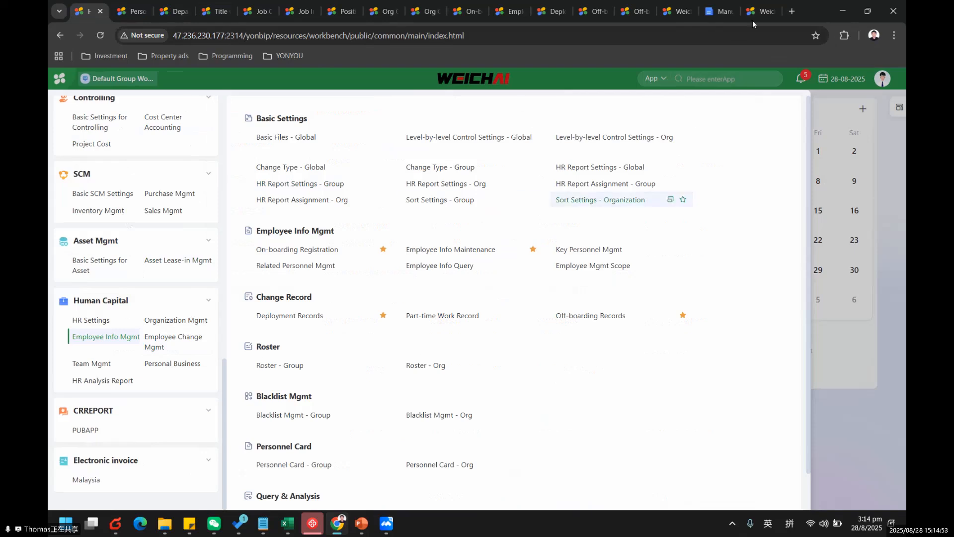
pyautogui.click(773, 4)
pyautogui.click(237, 28)
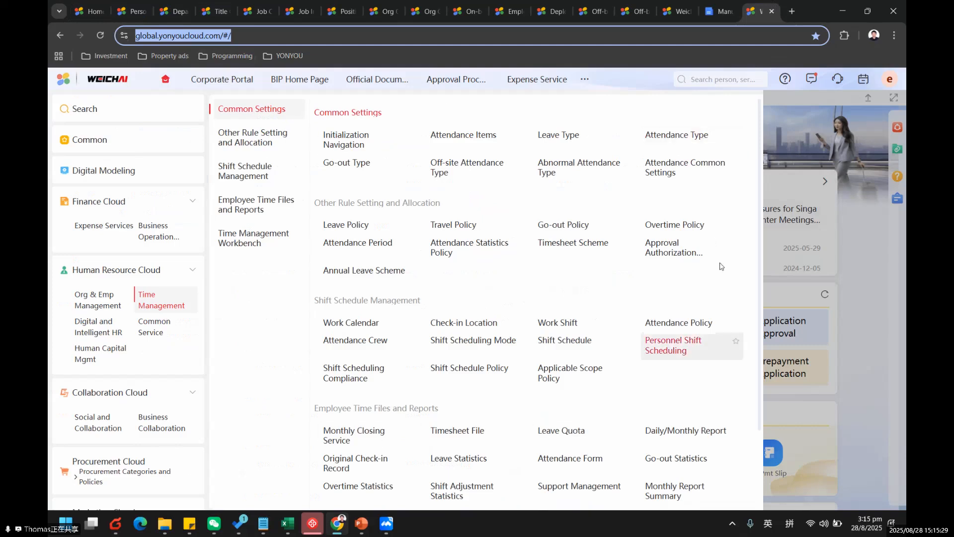
# Star Leave Policy, Work Calendar and Check-in Location as favourites, then open Work Calendar.
pyautogui.click(414, 225)
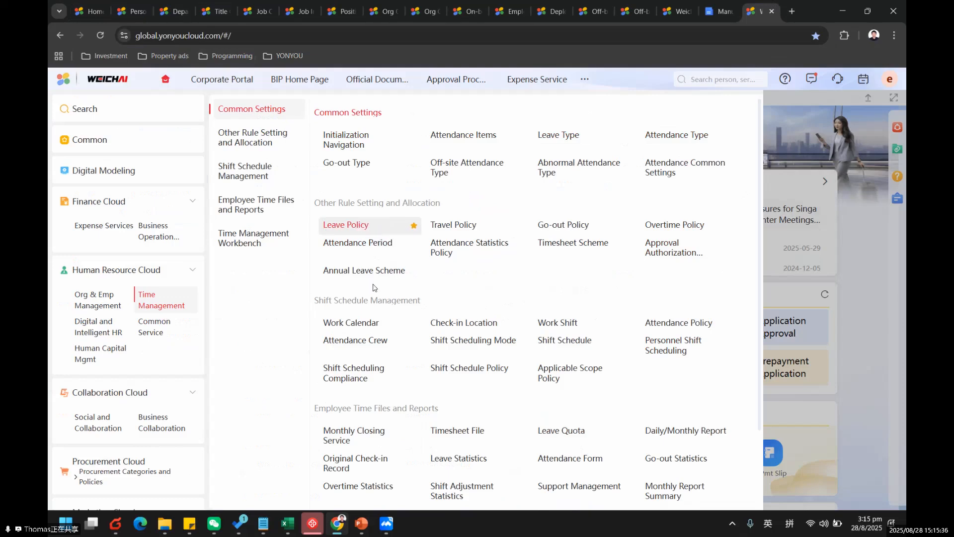
pyautogui.click(415, 324)
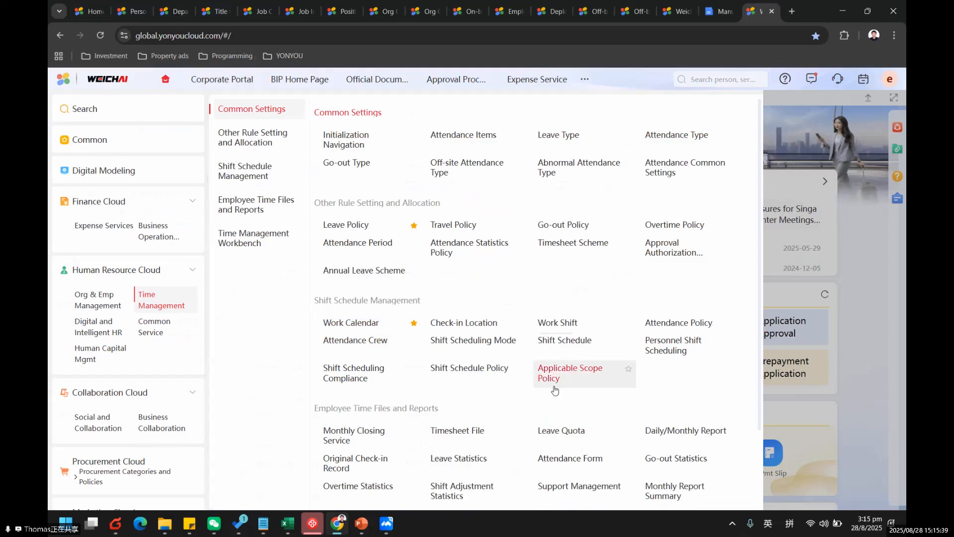
pyautogui.scroll(-2, 481, 389)
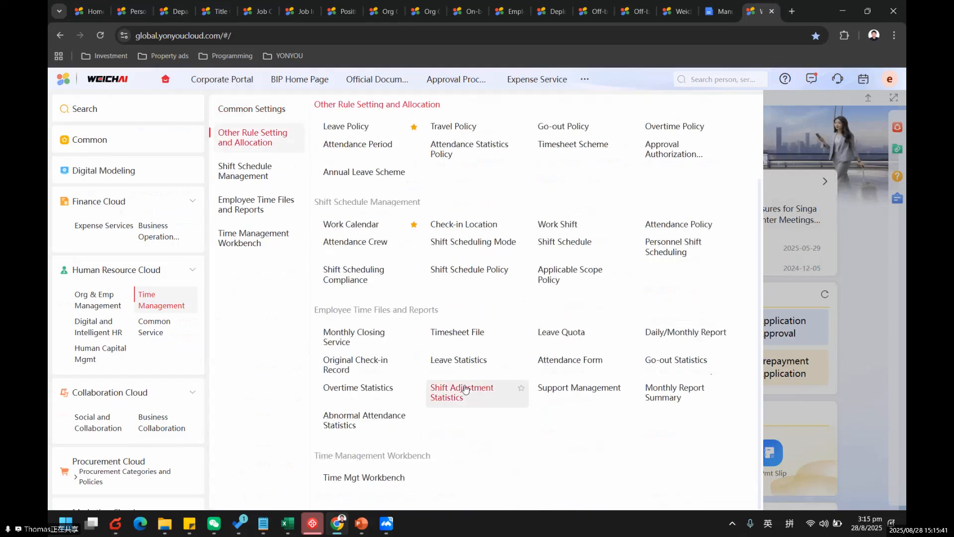
pyautogui.scroll(2, 512, 349)
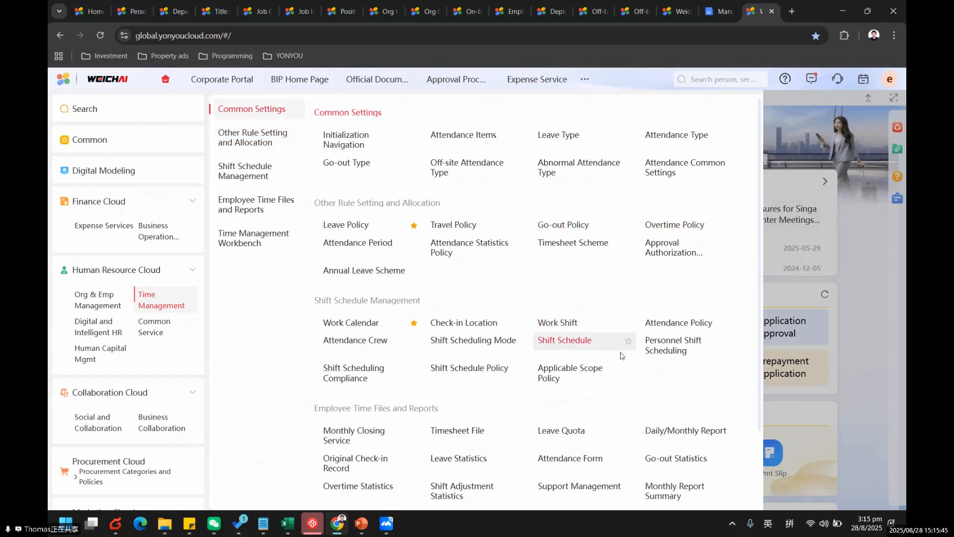
pyautogui.click(521, 323)
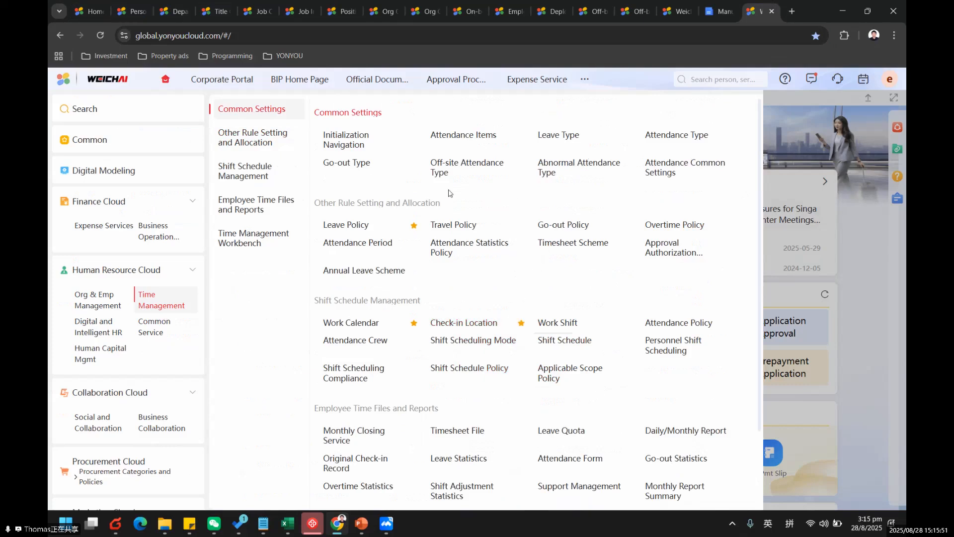
pyautogui.click(368, 324)
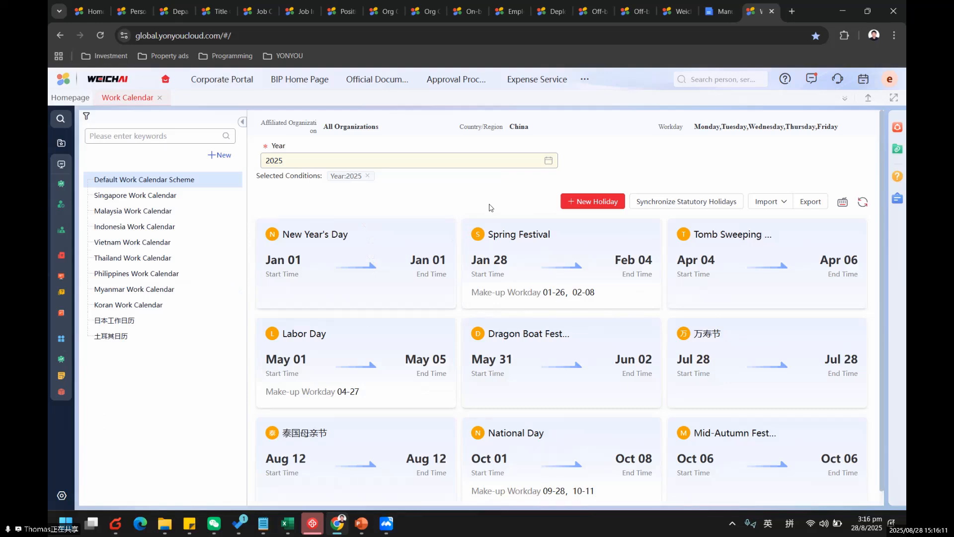
# Open the Singapore Work Calendar and look through its 2025 holidays, such as Hari Raya Puasa and Deepavali.
pyautogui.click(142, 201)
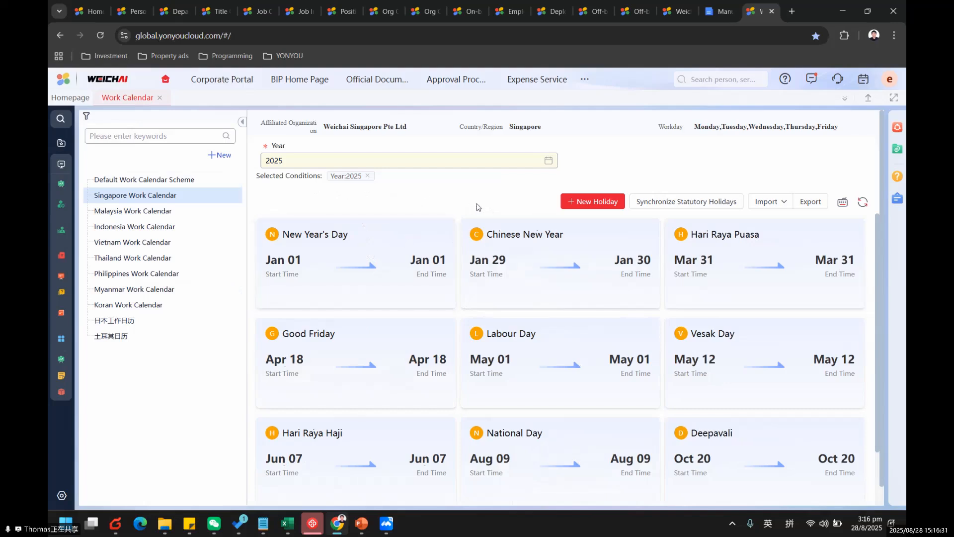
pyautogui.scroll(-1, 476, 206)
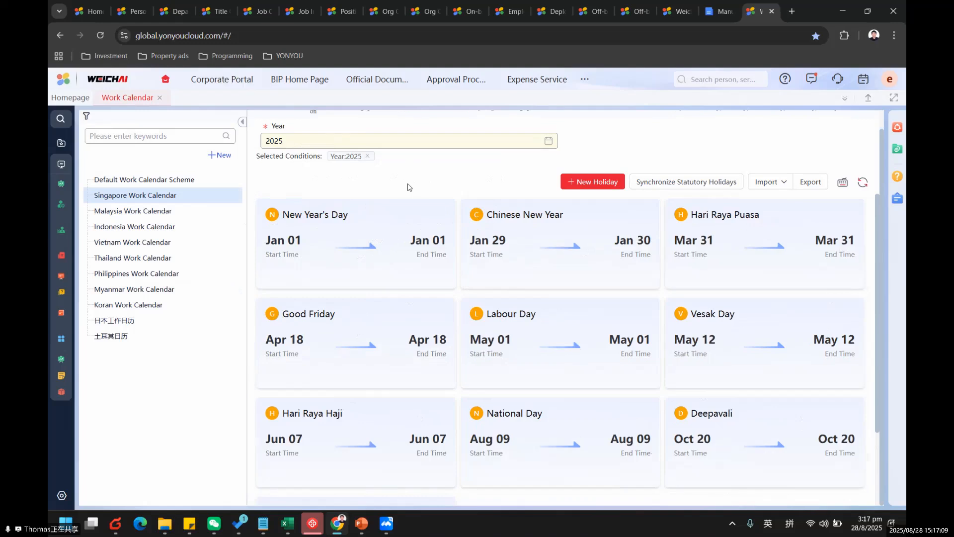
# Start a new work calendar named 'Dubai'.
pyautogui.click(221, 156)
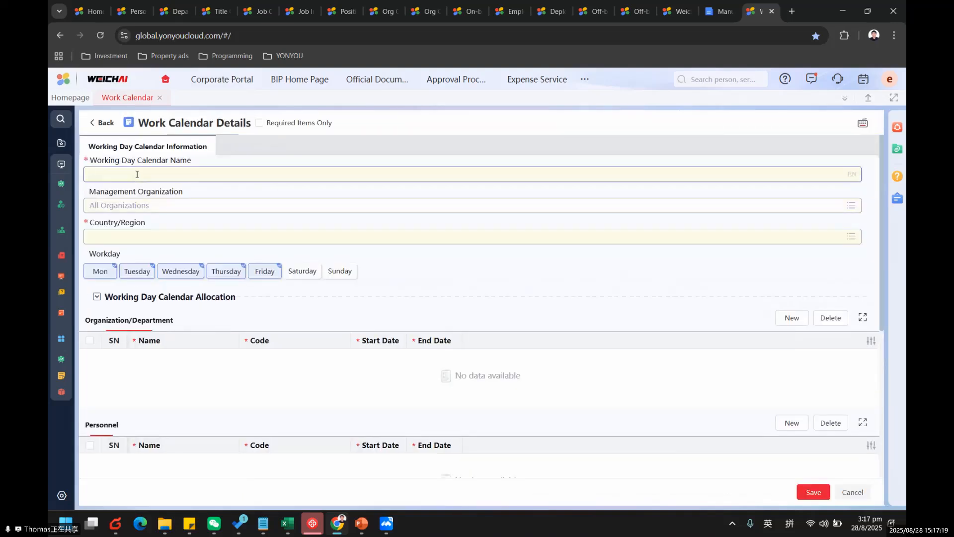
pyautogui.press('capslock')
pyautogui.write('DUBA')
pyautogui.press('BackSpace')
pyautogui.press('BackSpace')
pyautogui.press('BackSpace')
pyautogui.press('capslock')
pyautogui.write('ubai')
# Set its organization to WEICHAI MIDDLE EAST FZE and its country to United Arab Emirates.
pyautogui.click(286, 205)
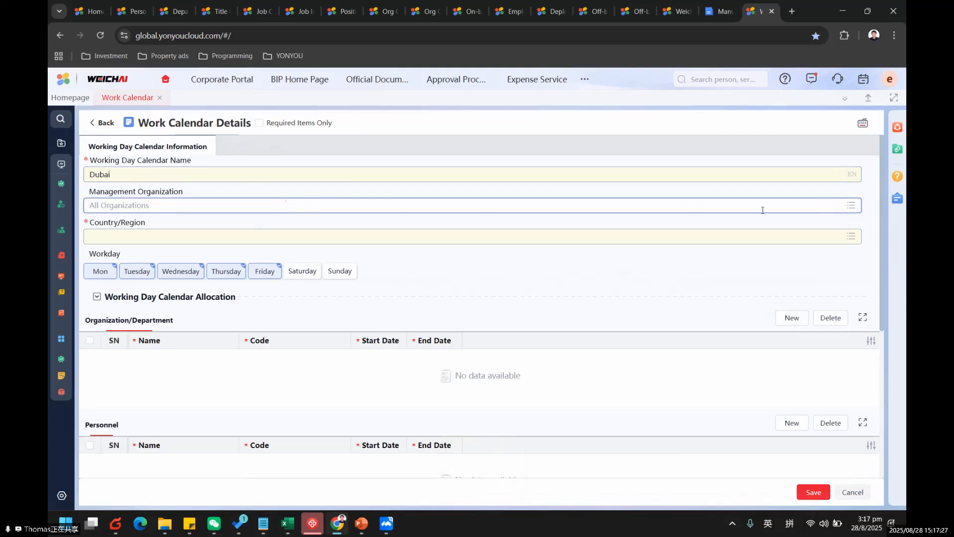
pyautogui.click(852, 205)
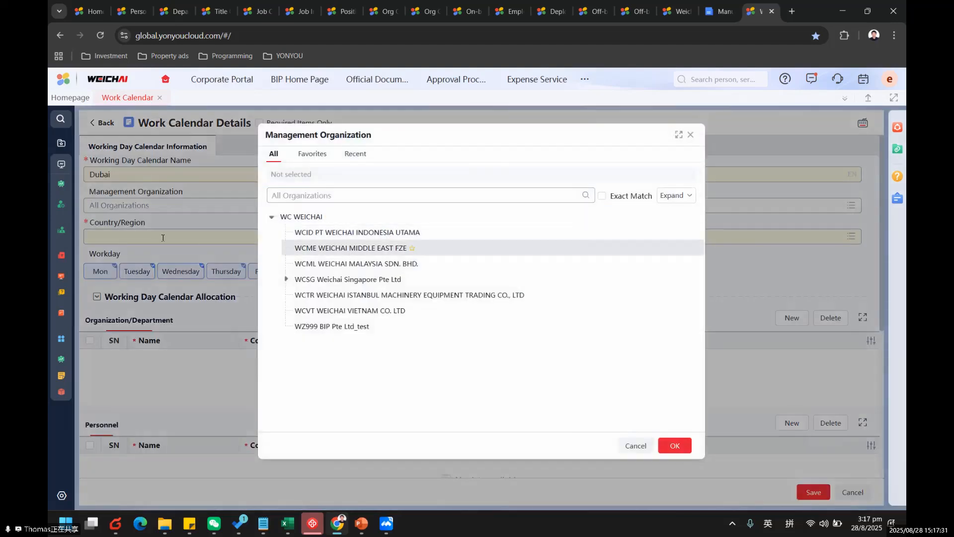
pyautogui.press('Return')
pyautogui.click(851, 236)
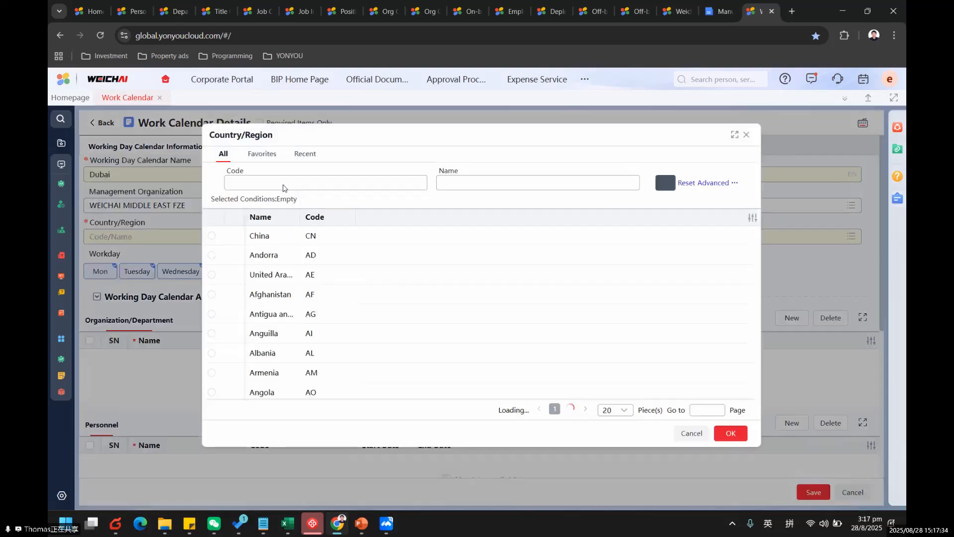
pyautogui.click(284, 181)
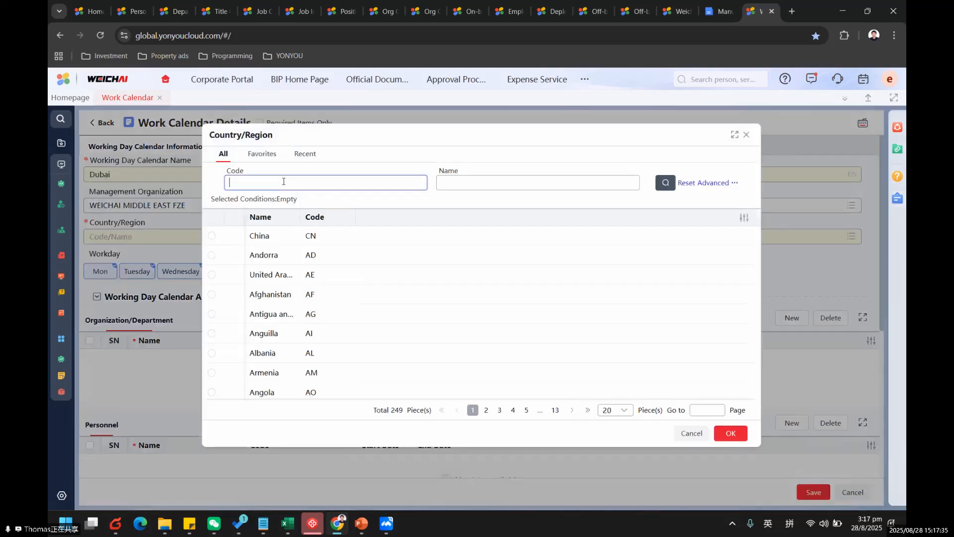
pyautogui.write('ara')
pyautogui.moveTo(299, 215); pyautogui.dragTo(353, 216)
pyautogui.click(288, 275)
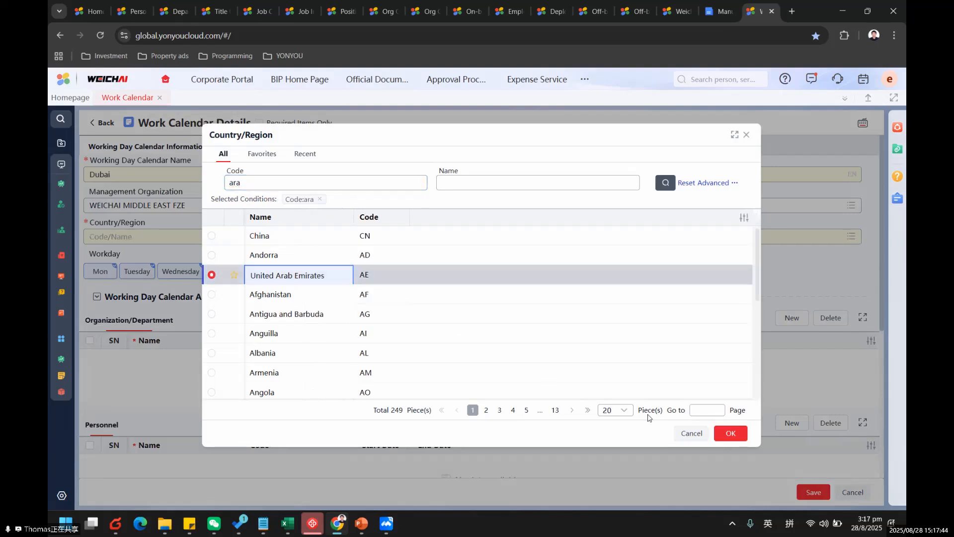
pyautogui.click(725, 434)
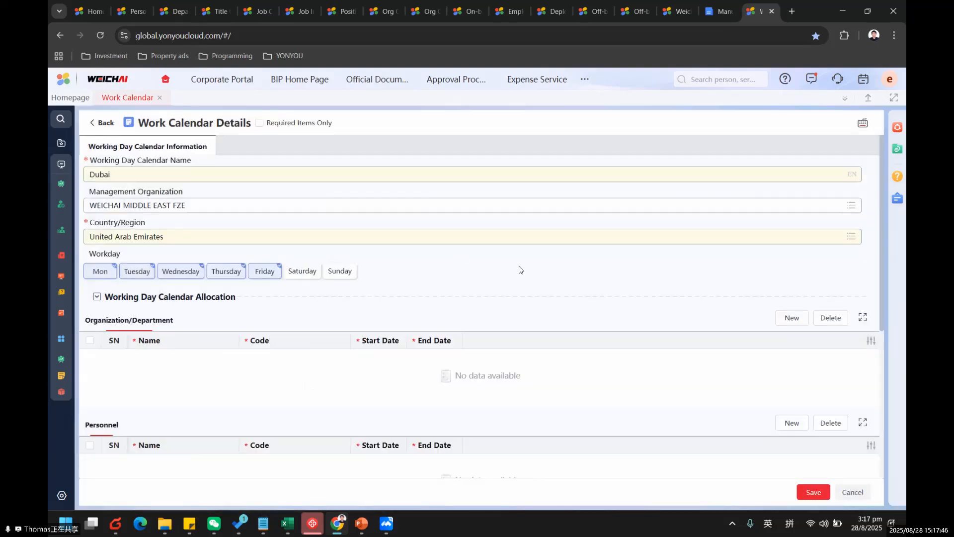
# Save the Dubai calendar and go back to the calendar list.
pyautogui.scroll(-1, 353, 328)
pyautogui.scroll(-2, 334, 273)
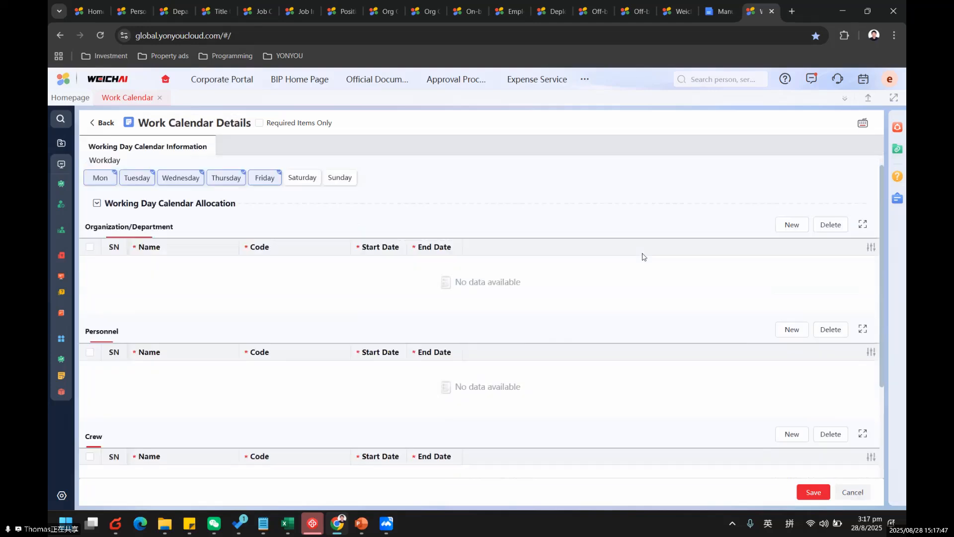
pyautogui.scroll(2, 99, 247)
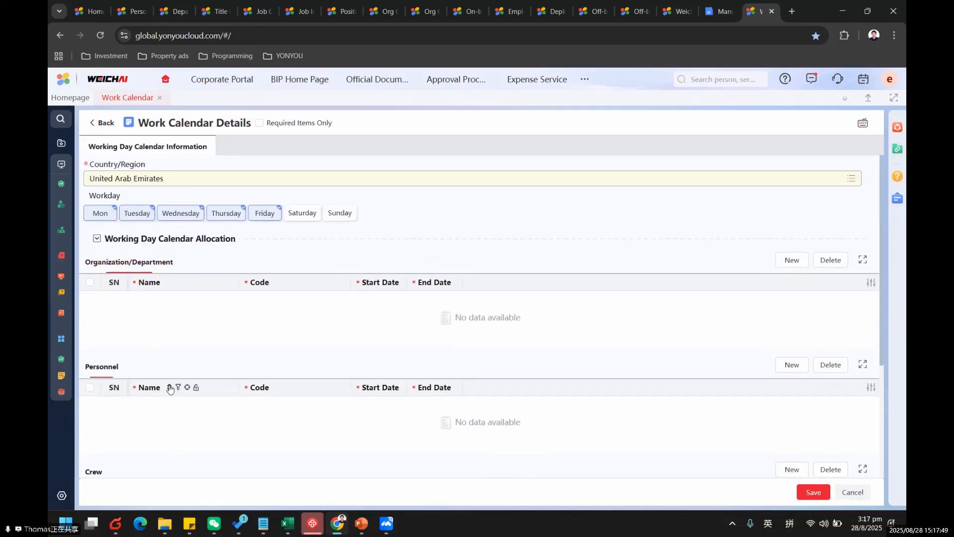
pyautogui.scroll(-4, 141, 393)
pyautogui.scroll(5, 390, 403)
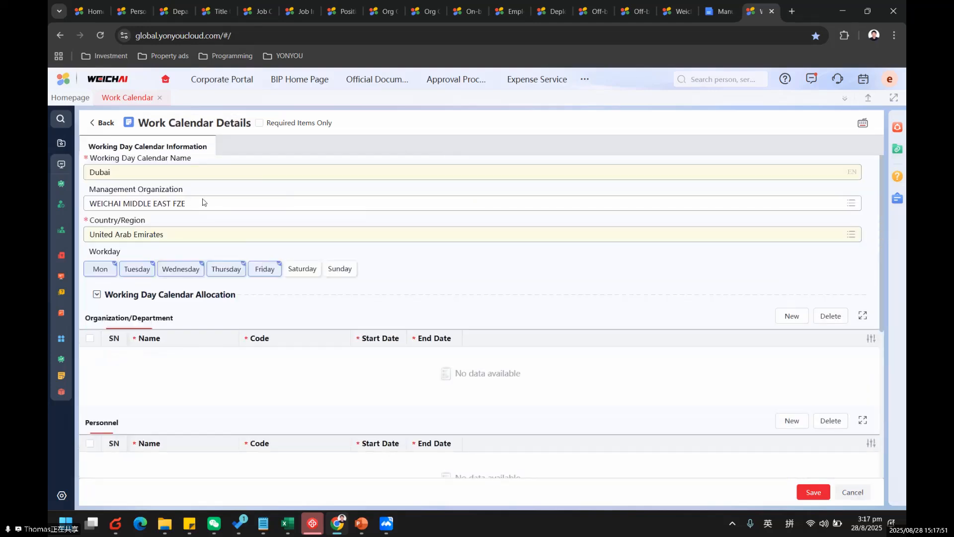
pyautogui.scroll(-2, 444, 274)
pyautogui.click(813, 492)
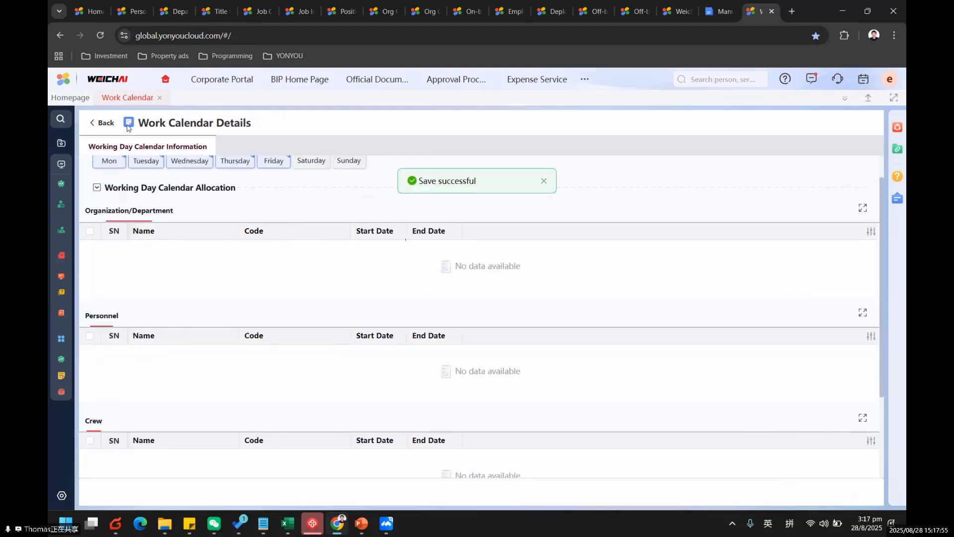
pyautogui.click(105, 123)
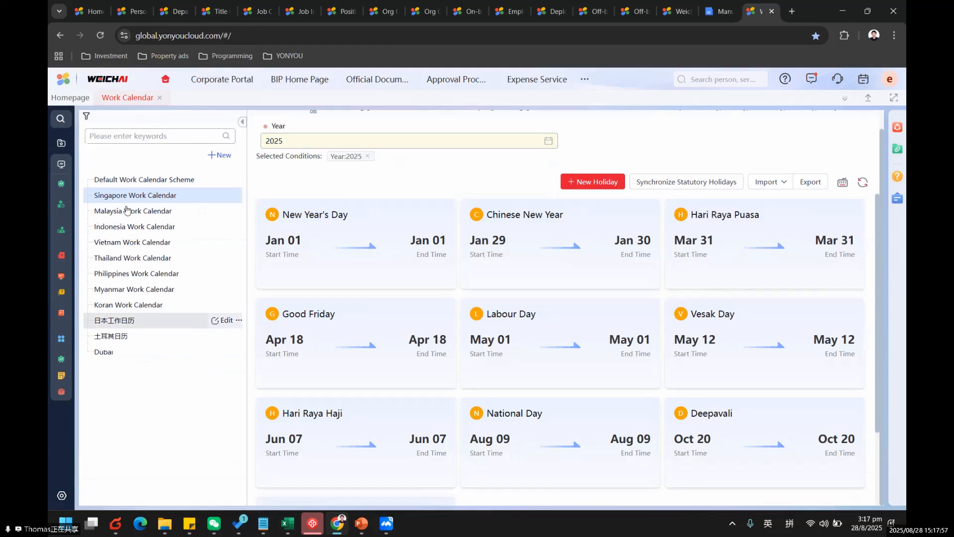
# Rename the Dubai calendar to 'Middle East Work Calendar', save it, and go back to the list.
pyautogui.click(118, 354)
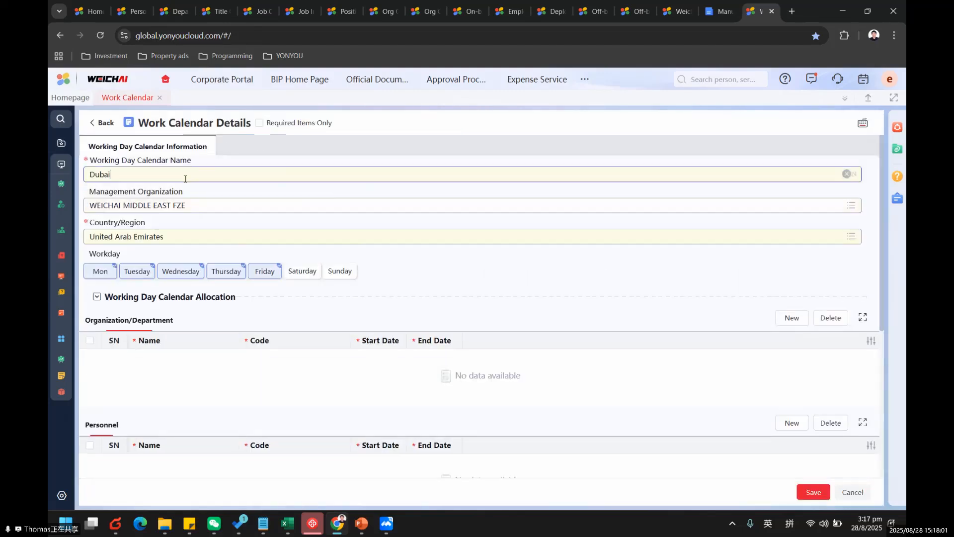
pyautogui.write('Work Ca')
pyautogui.write('lan')
pyautogui.press('BackSpace')
pyautogui.press('BackSpace')
pyautogui.write('endar')
pyautogui.doubleClick(107, 175)
pyautogui.write('Middle East')
pyautogui.click(822, 493)
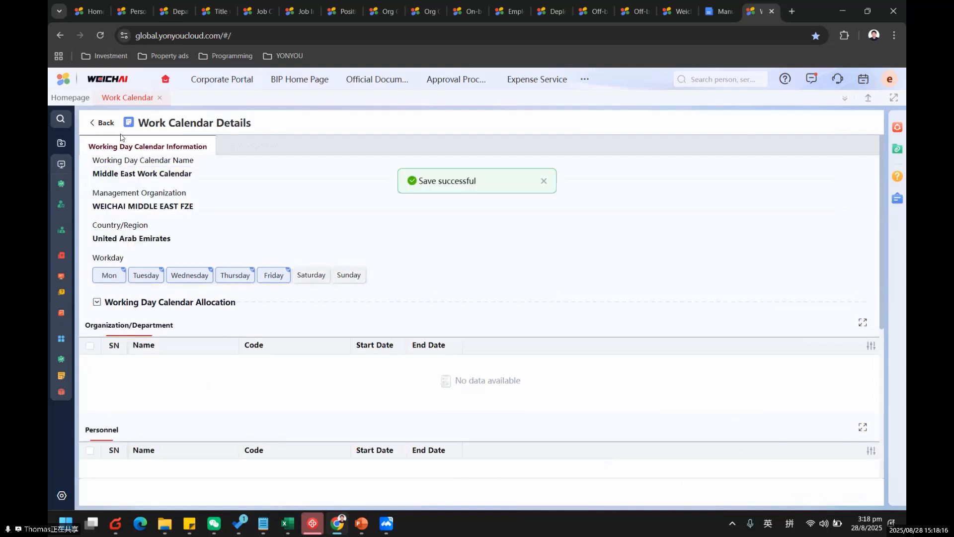
pyautogui.click(102, 123)
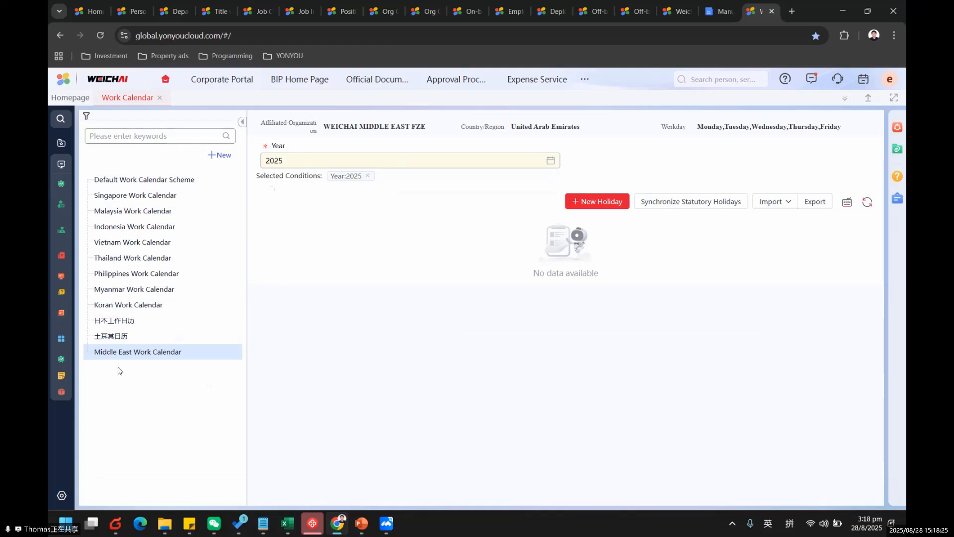
pyautogui.moveTo(125, 358)
pyautogui.click(603, 208)
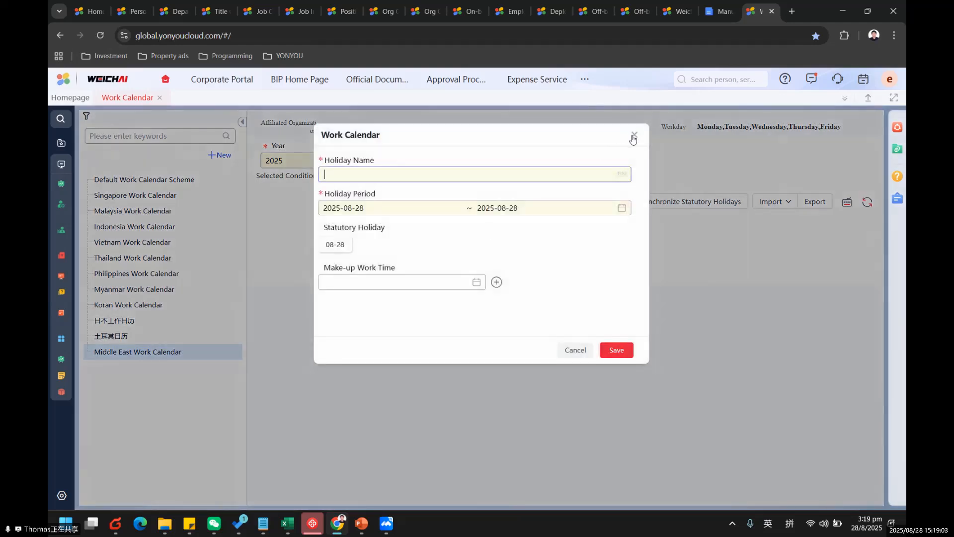
pyautogui.click(635, 136)
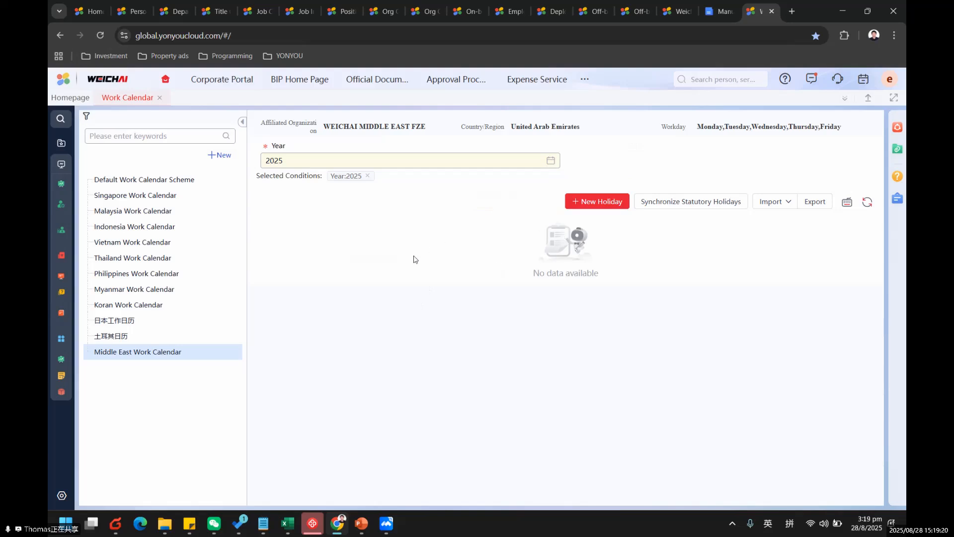
# Add 'New year holiday' for 2025-01-01 to 2025-01-01 with the 01-01 statutory tag, and save it.
pyautogui.click(605, 203)
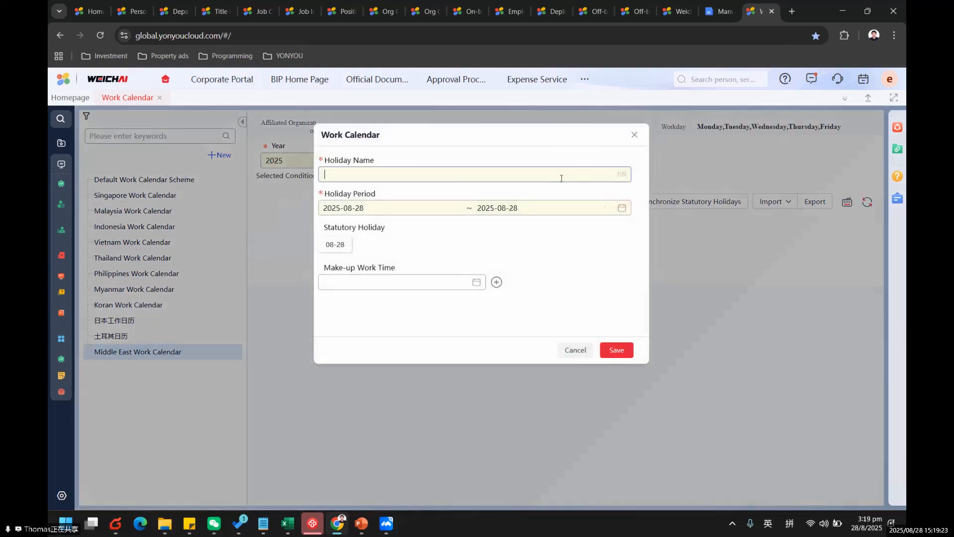
pyautogui.write('New year holiday')
pyautogui.click(360, 208)
pyautogui.click(367, 232)
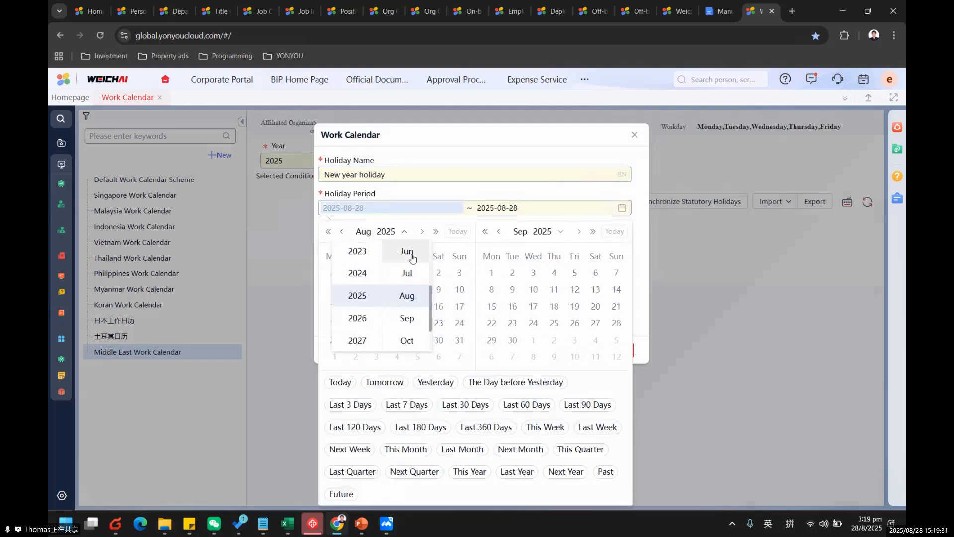
pyautogui.click(406, 263)
pyautogui.click(376, 273)
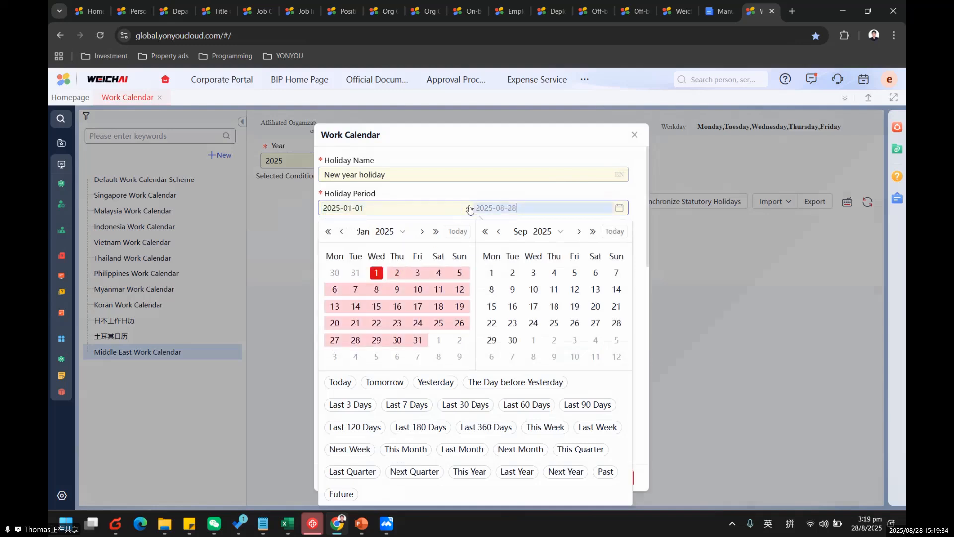
pyautogui.click(376, 273)
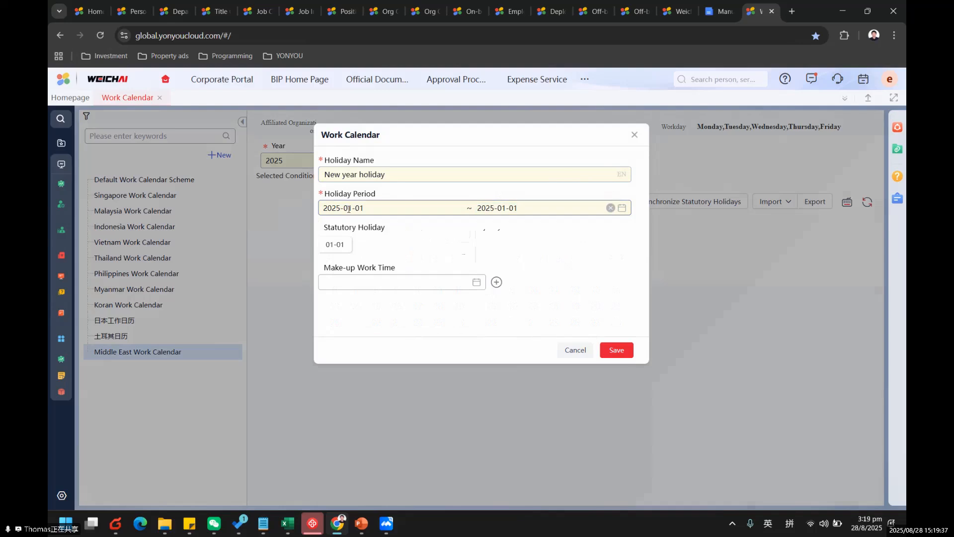
pyautogui.click(347, 246)
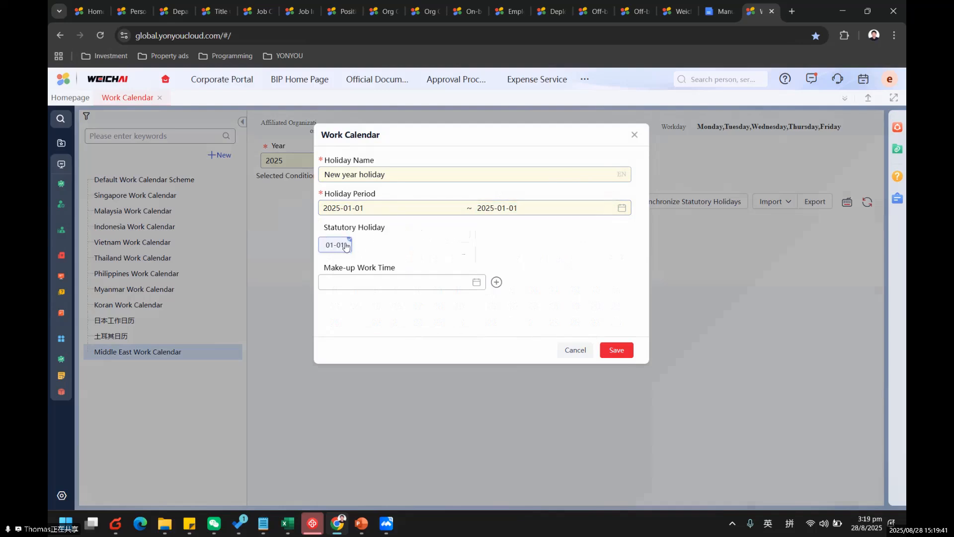
pyautogui.click(617, 350)
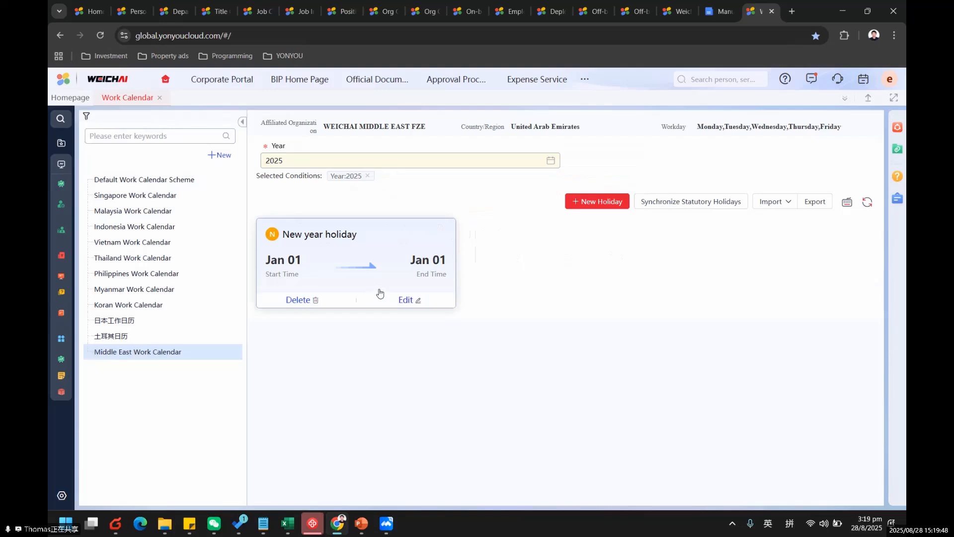
# Start a new holiday entry named 'Prophet Birthday'.
pyautogui.click(594, 205)
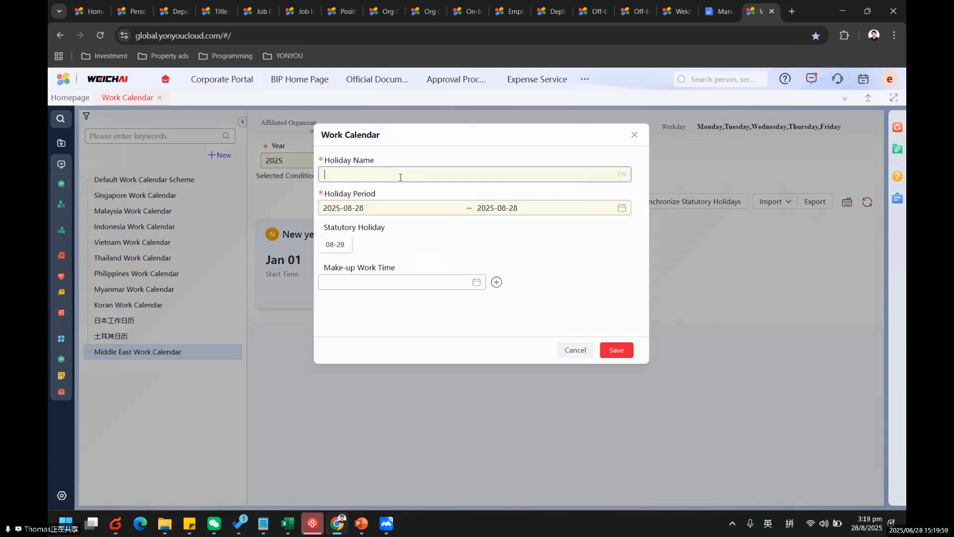
pyautogui.press('shift')
pyautogui.write('P')
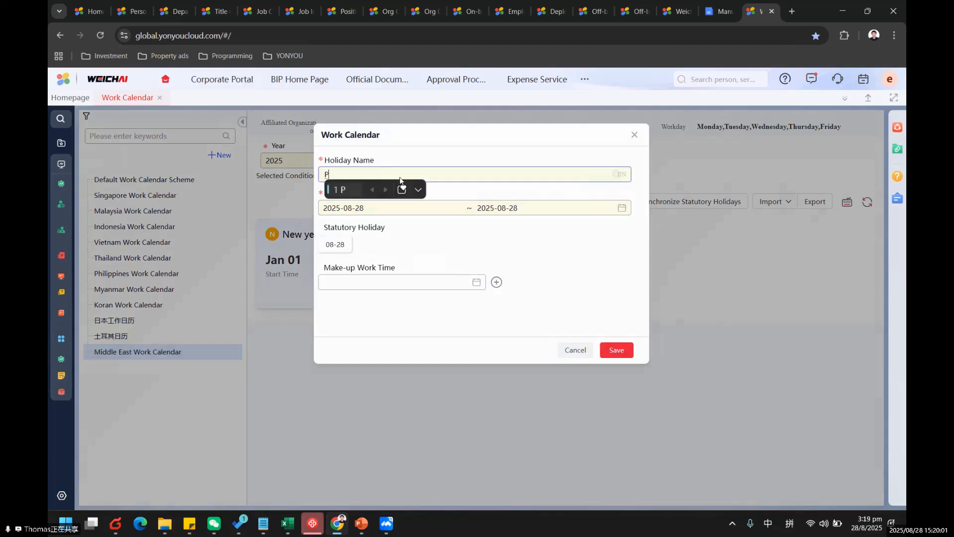
pyautogui.press('shift')
pyautogui.write('rop')
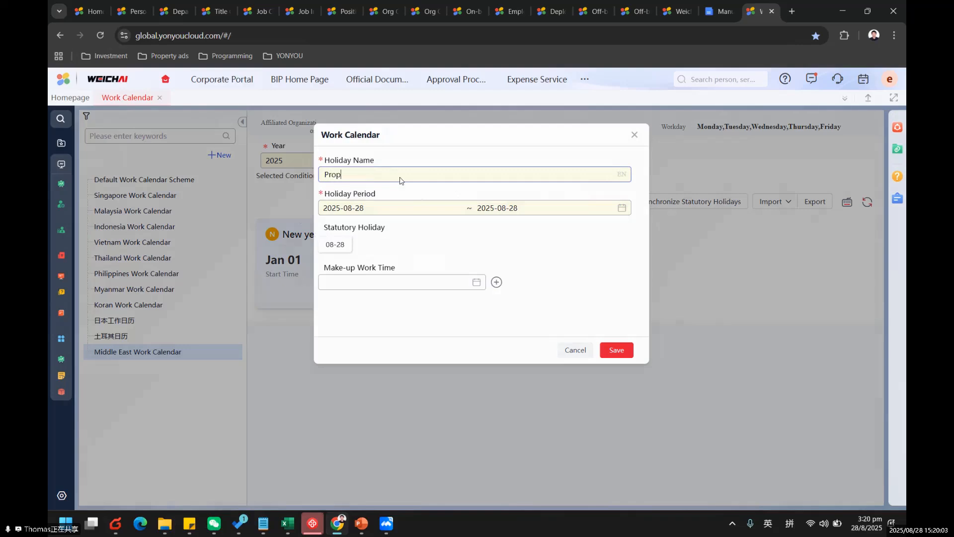
pyautogui.write('het Birthday')
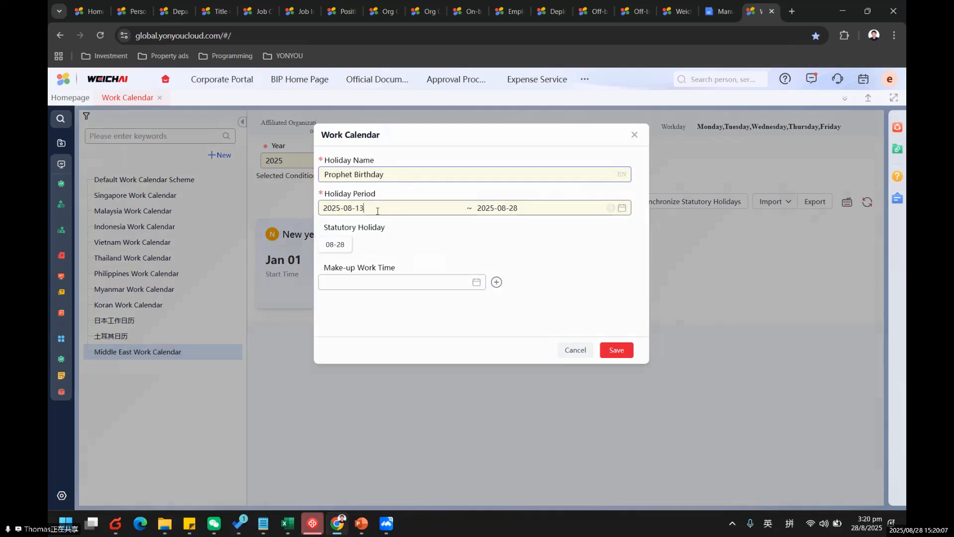
# Set its period and statutory day to 5 September 2025, then save the holiday.
pyautogui.click(360, 208)
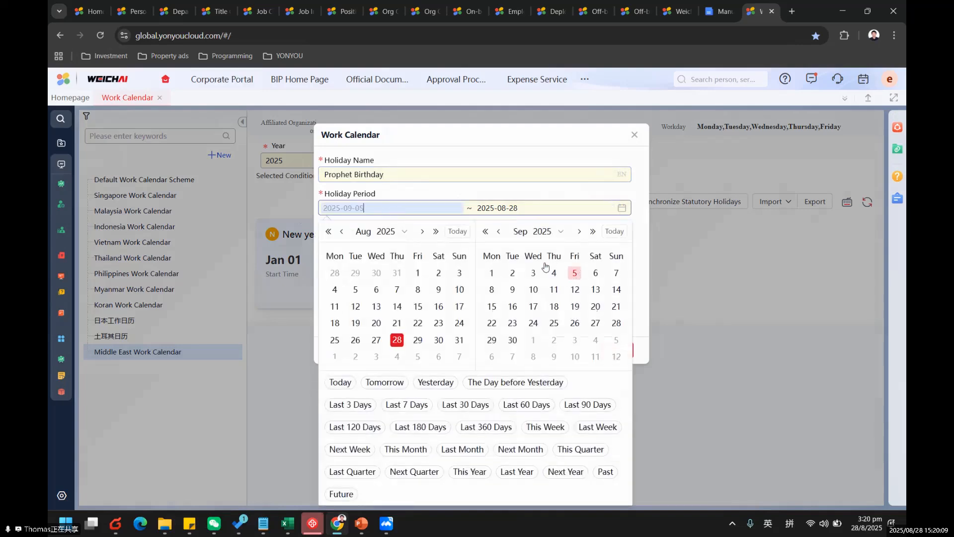
pyautogui.click(575, 275)
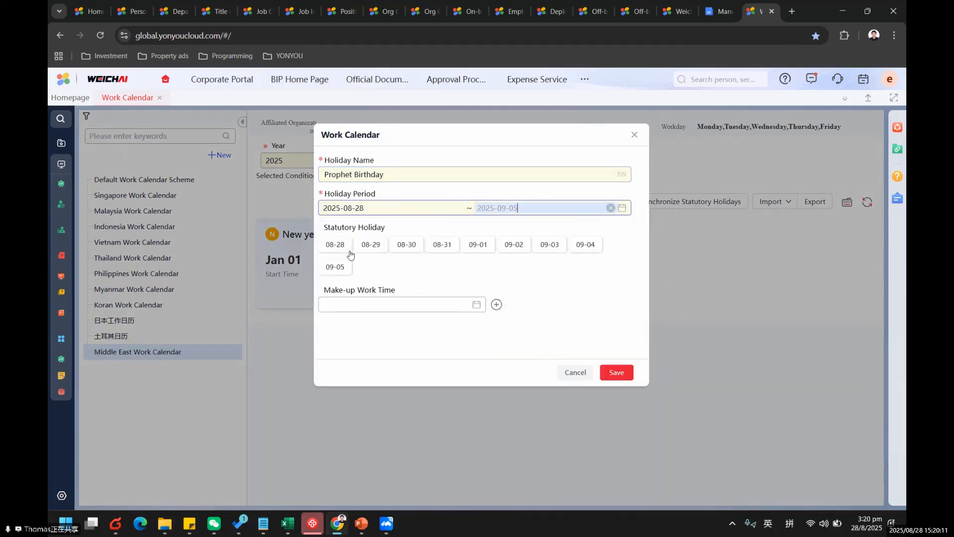
pyautogui.click(362, 208)
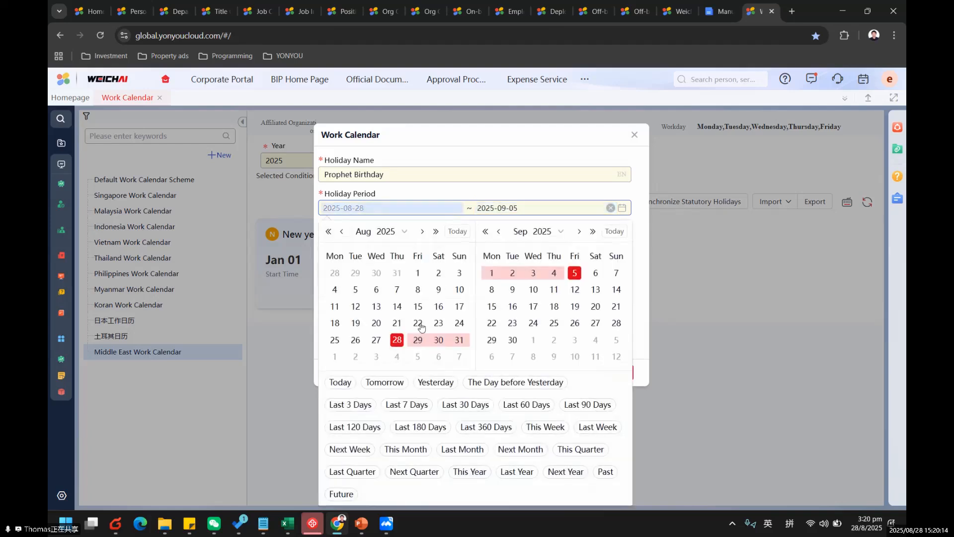
pyautogui.click(575, 274)
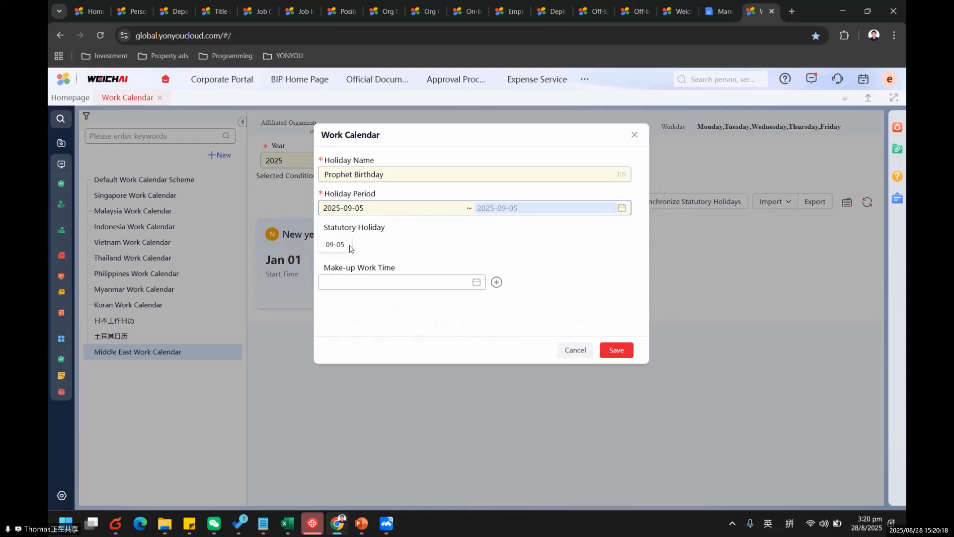
pyautogui.click(340, 248)
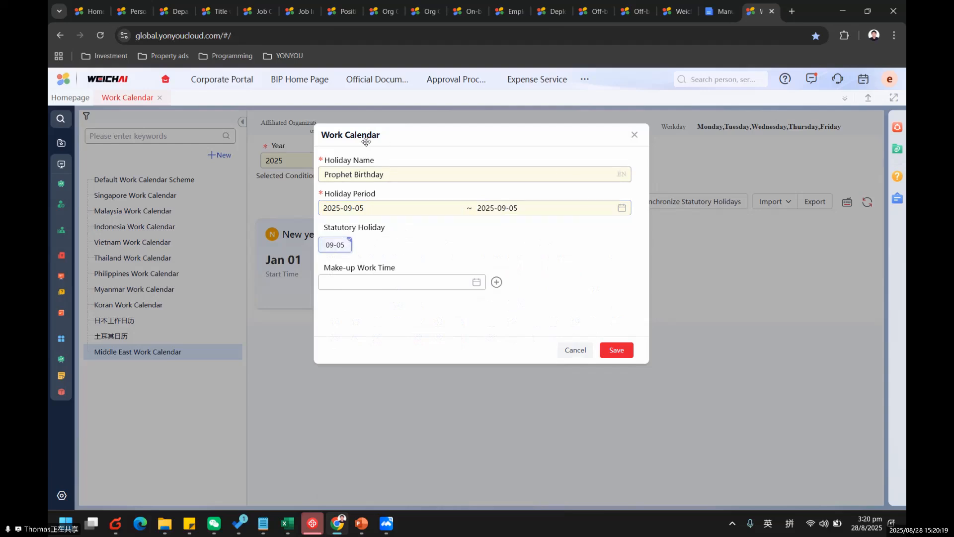
pyautogui.moveTo(422, 174); pyautogui.dragTo(316, 173)
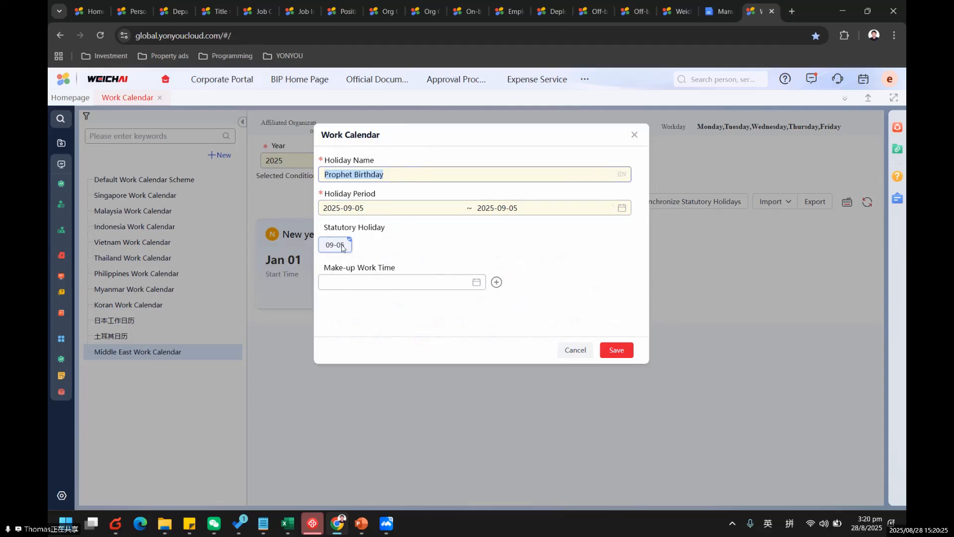
pyautogui.click(373, 247)
pyautogui.click(615, 350)
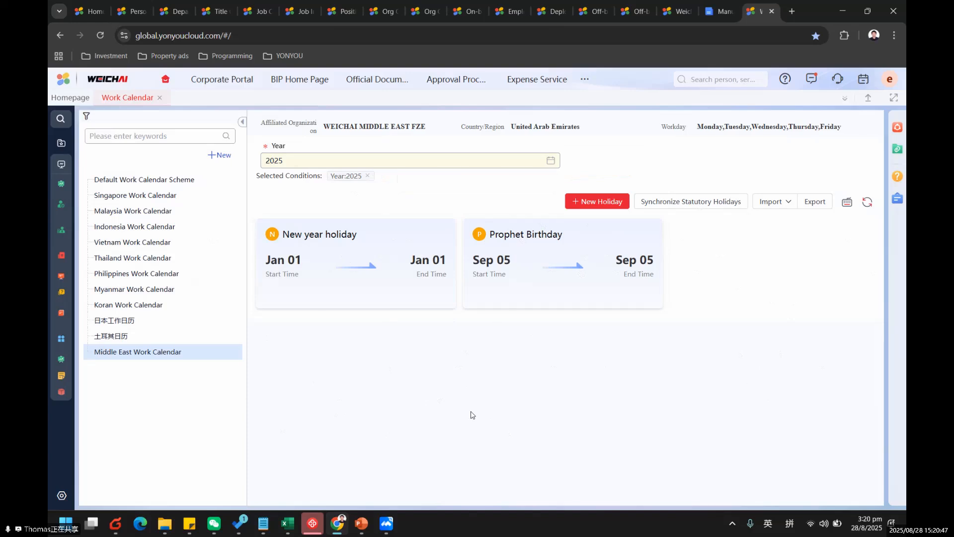
# Change the Prophet Birthday holiday period to 4 September 2025 (start and end) and save.
pyautogui.moveTo(473, 273)
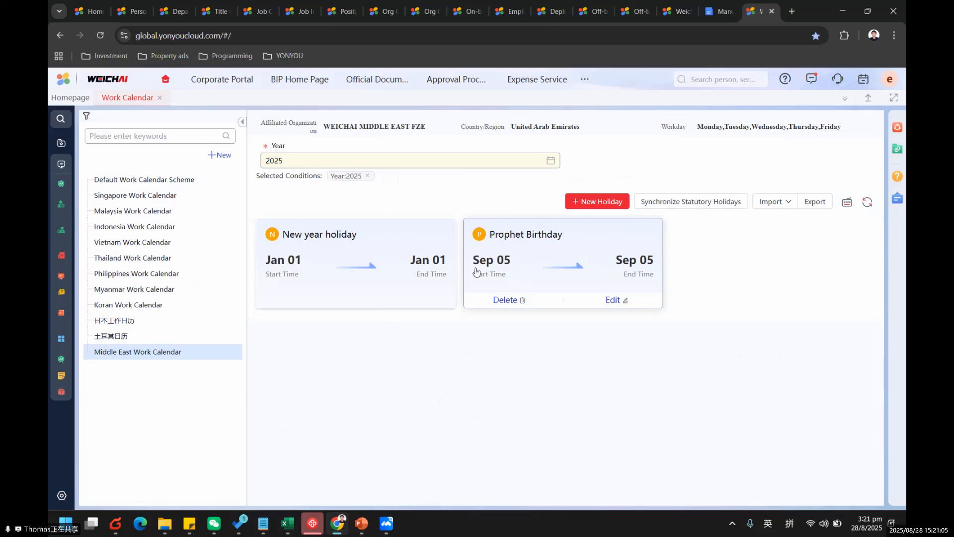
pyautogui.click(611, 300)
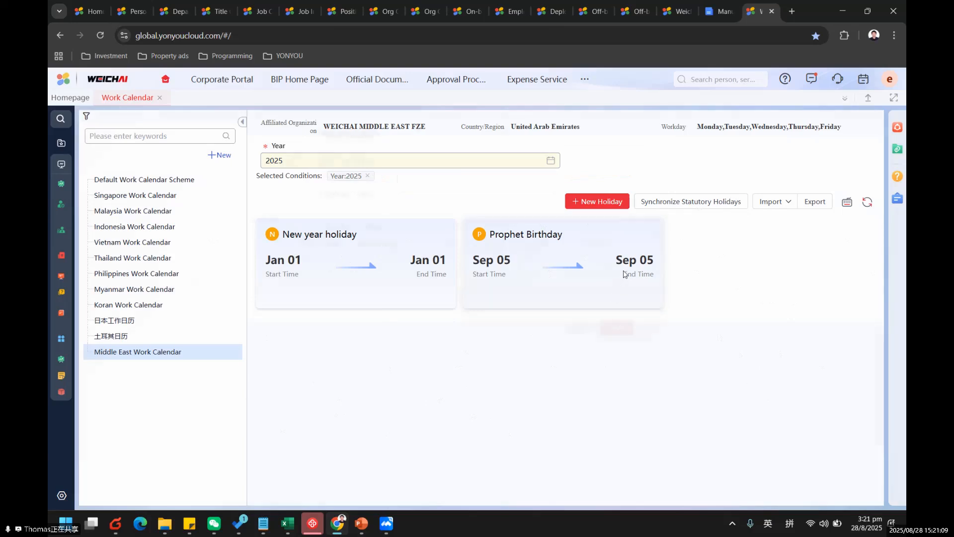
pyautogui.click(374, 208)
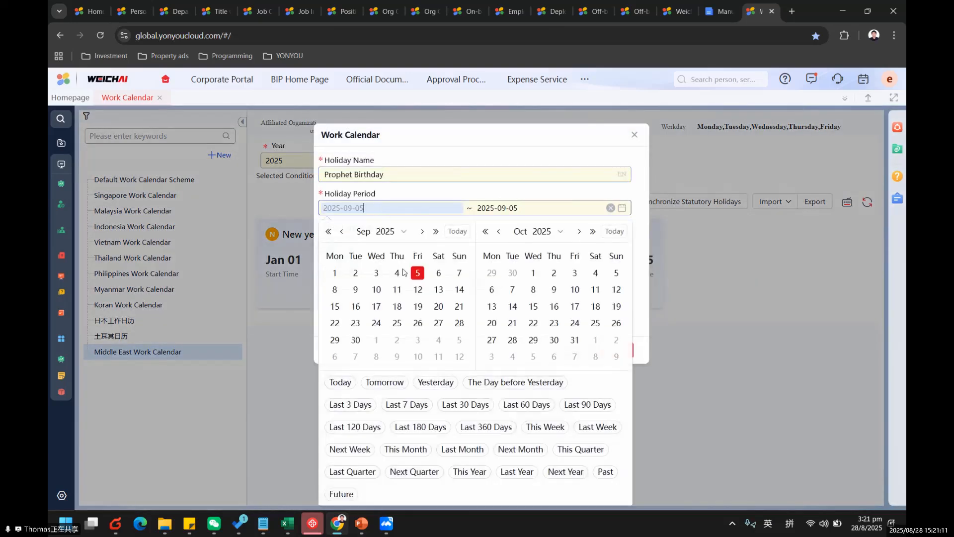
pyautogui.click(398, 273)
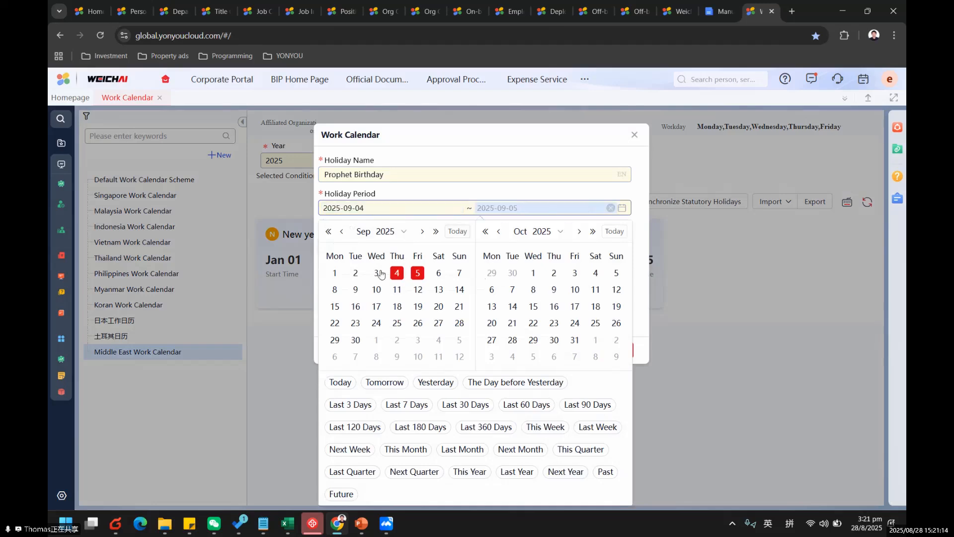
pyautogui.click(397, 275)
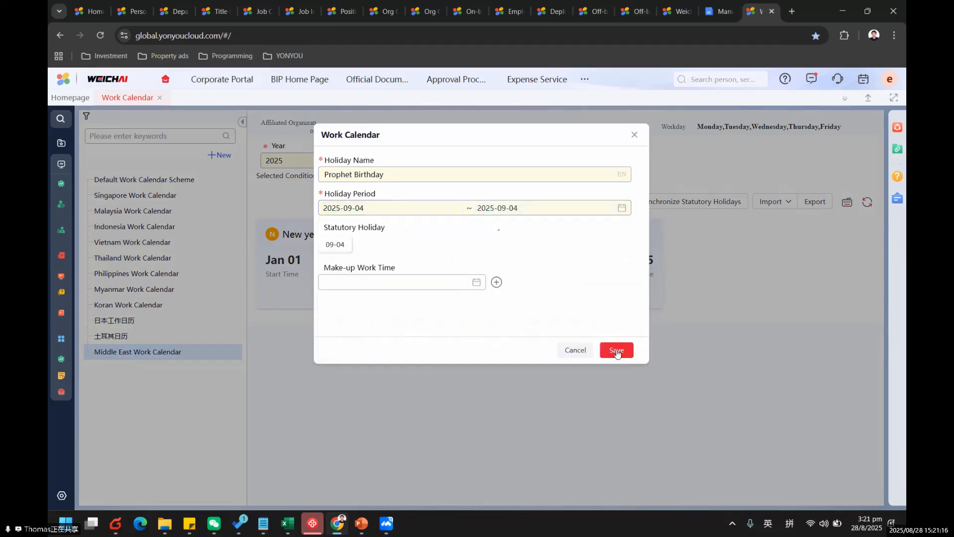
pyautogui.click(617, 350)
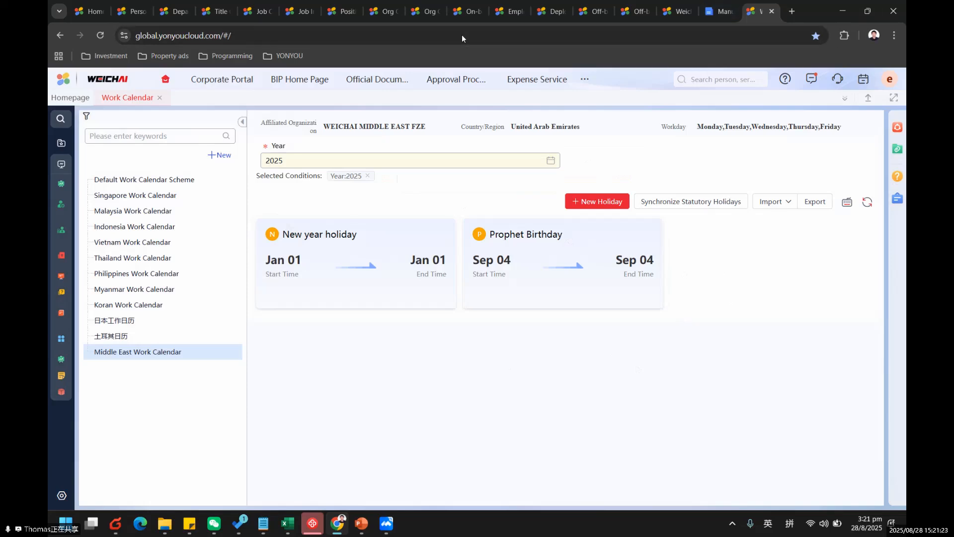
pyautogui.click(437, 32)
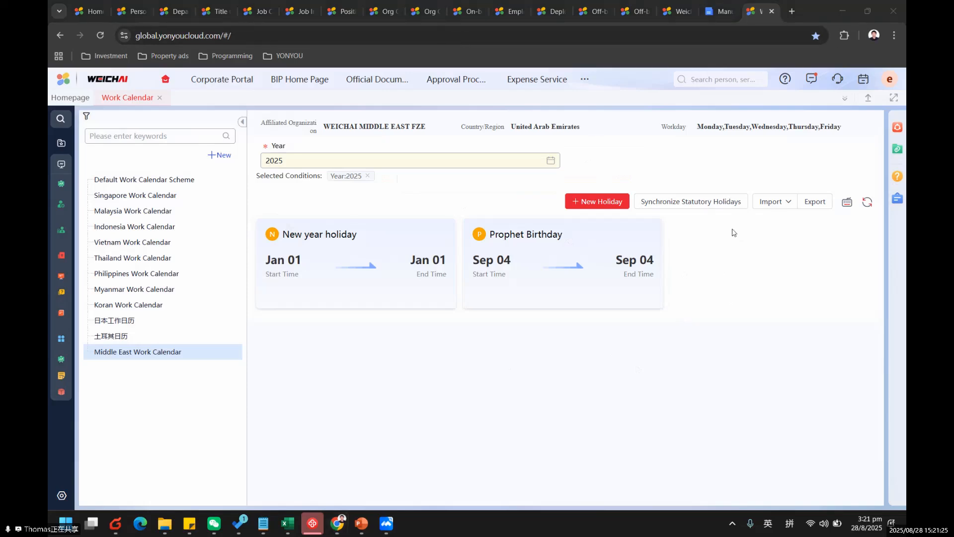
pyautogui.click(691, 208)
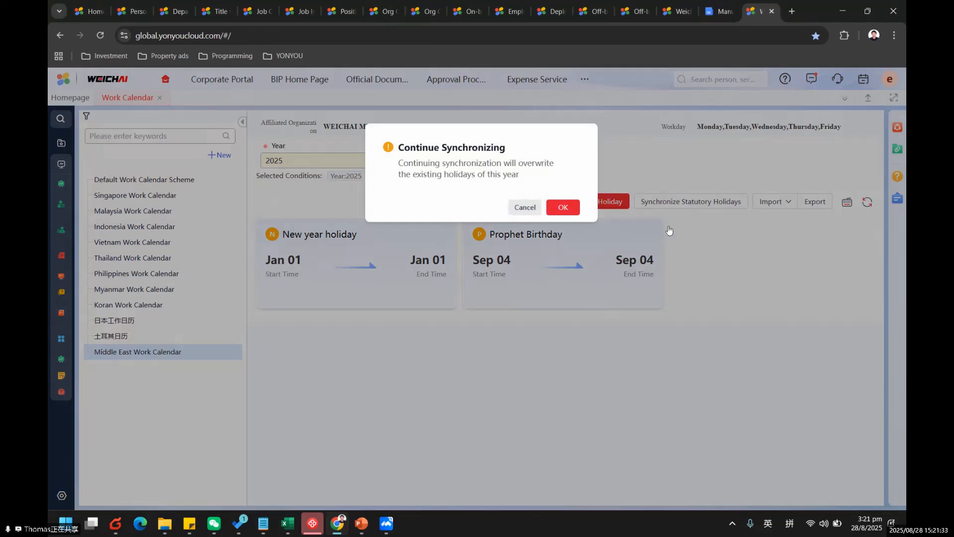
pyautogui.click(525, 207)
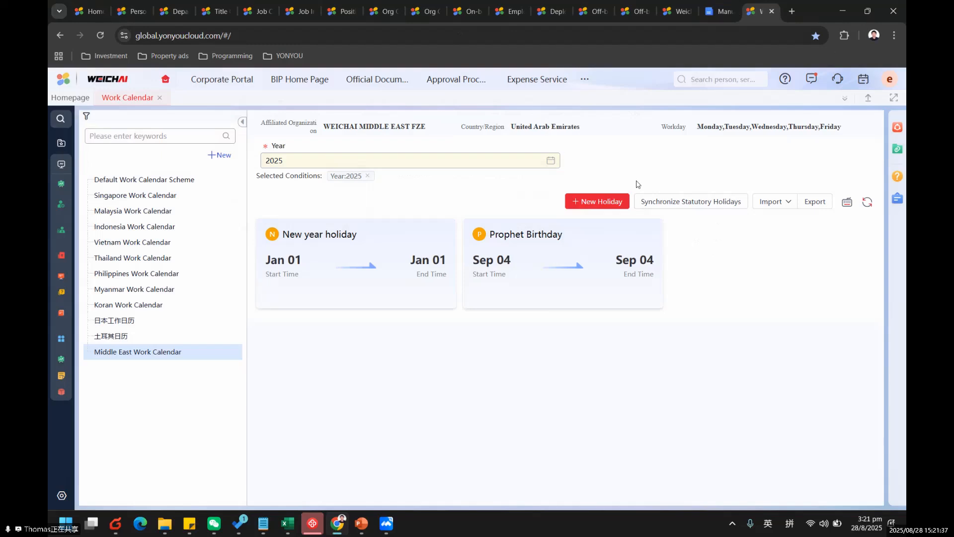
# Open the Singapore Work Calendar and filter it to year 2026.
pyautogui.moveTo(567, 265)
pyautogui.click(138, 196)
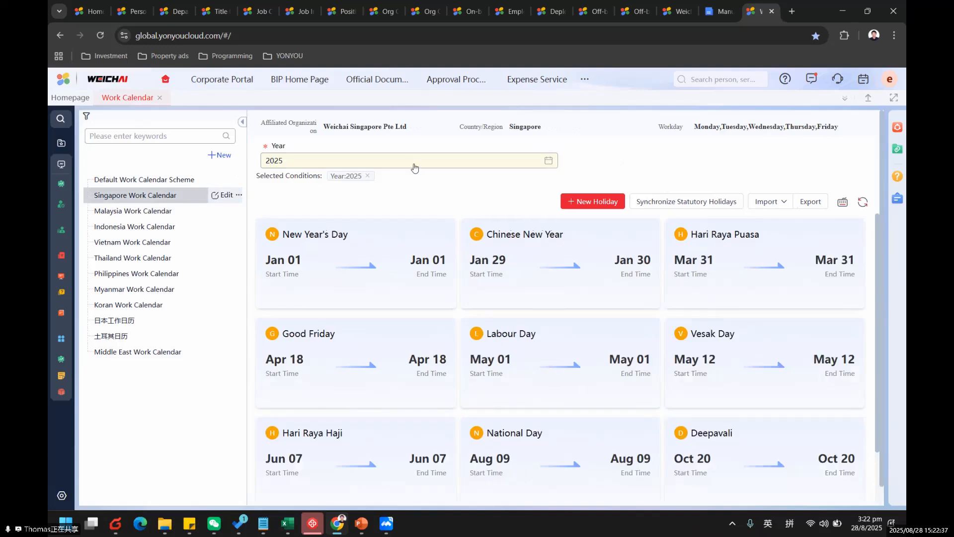
pyautogui.click(549, 162)
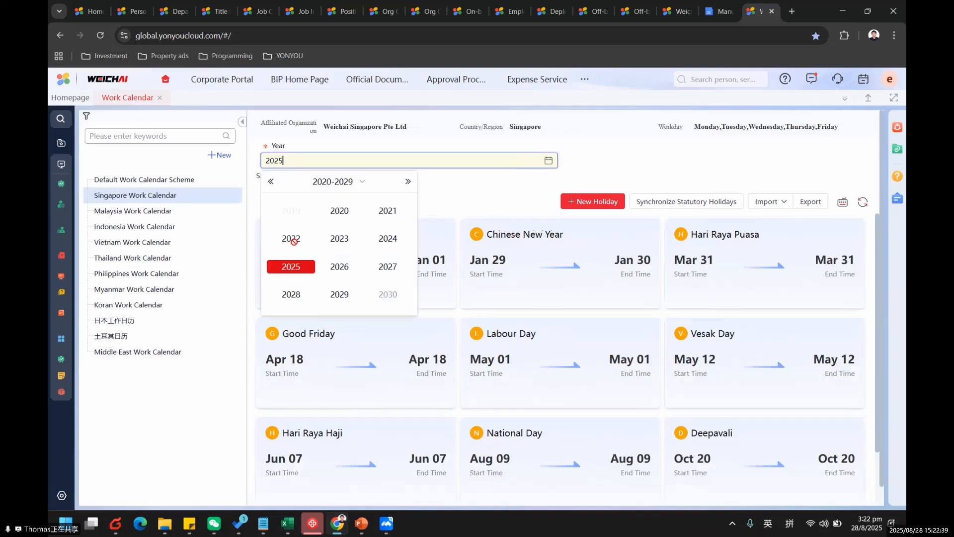
pyautogui.click(340, 264)
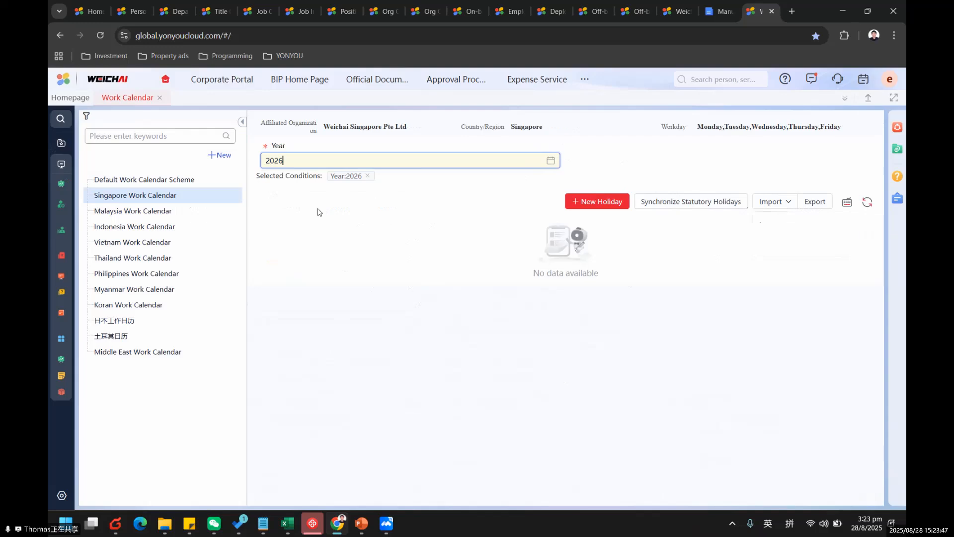
# Show the Middle East Work Calendar for 2025, then bring up the Windows taskbar calendar.
pyautogui.click(152, 353)
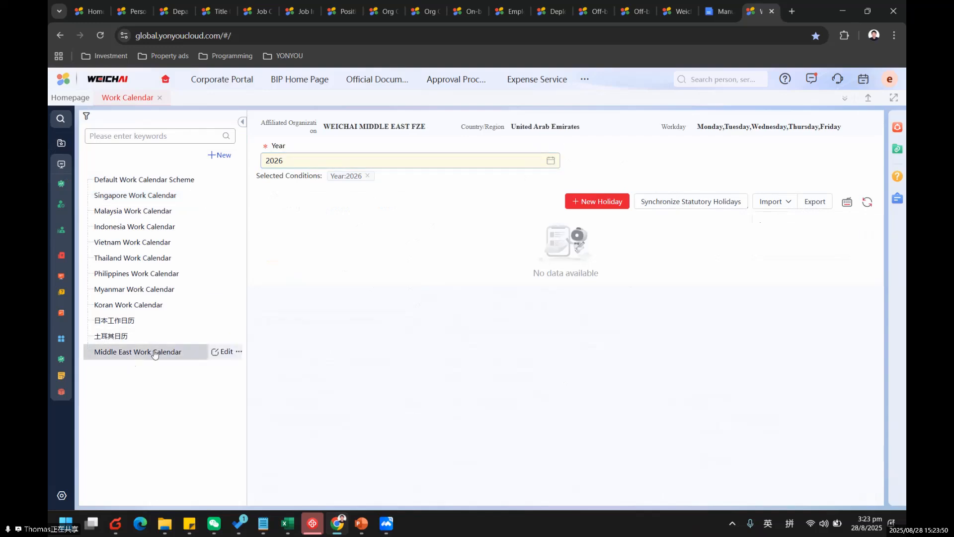
pyautogui.click(550, 161)
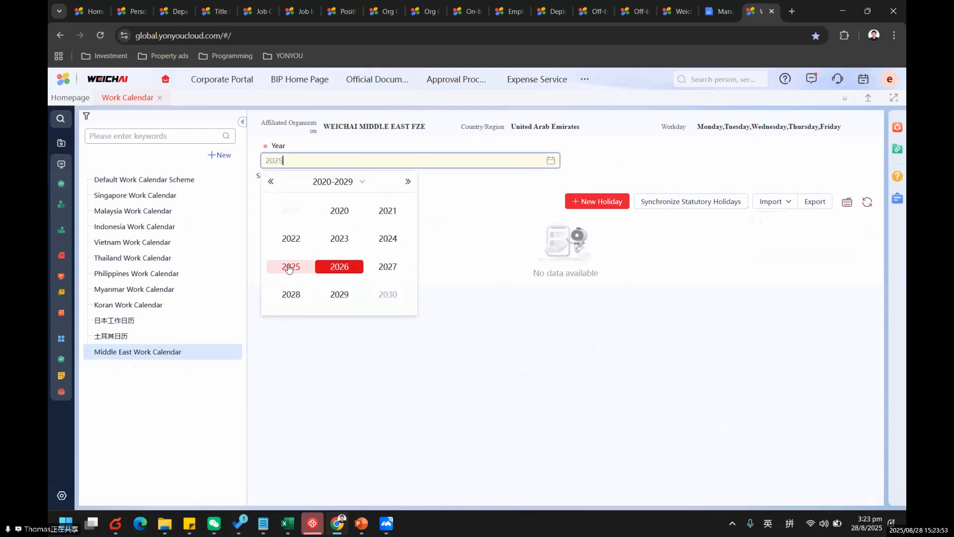
pyautogui.click(290, 267)
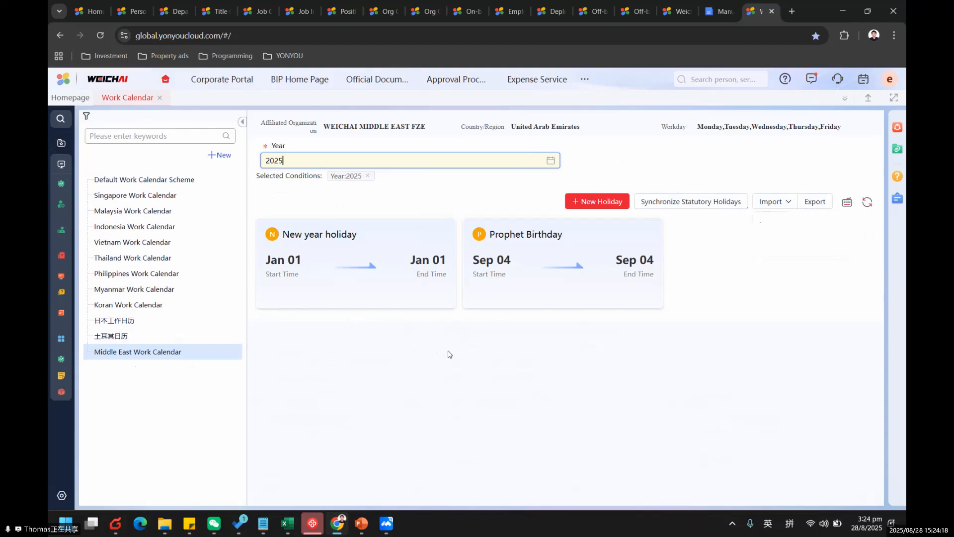
pyautogui.moveTo(638, 252)
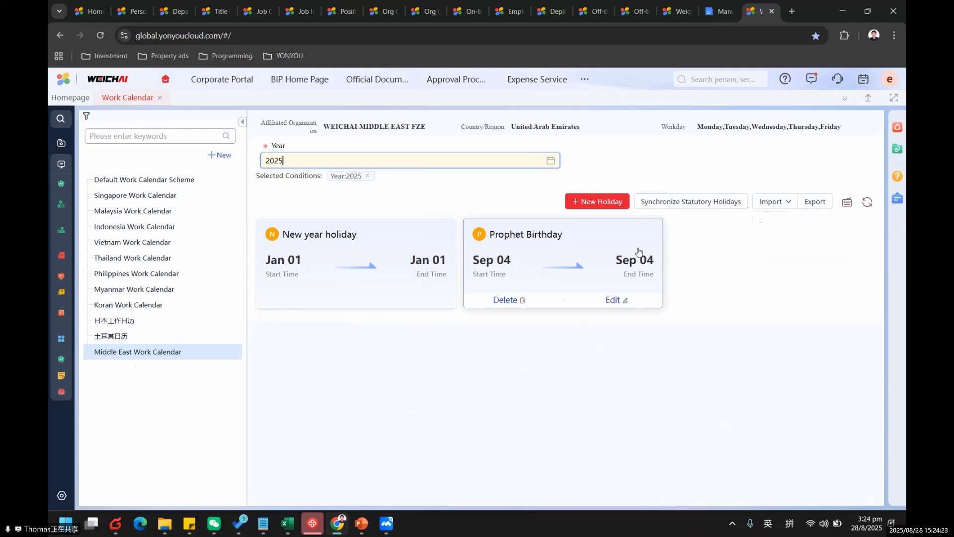
pyautogui.click(870, 523)
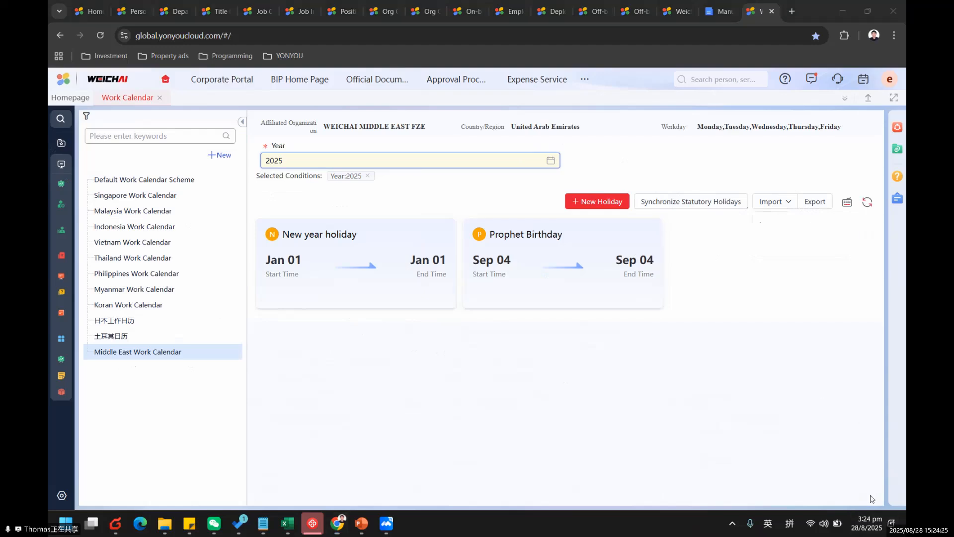
# Advance the taskbar calendar to September 2025.
pyautogui.click(884, 292)
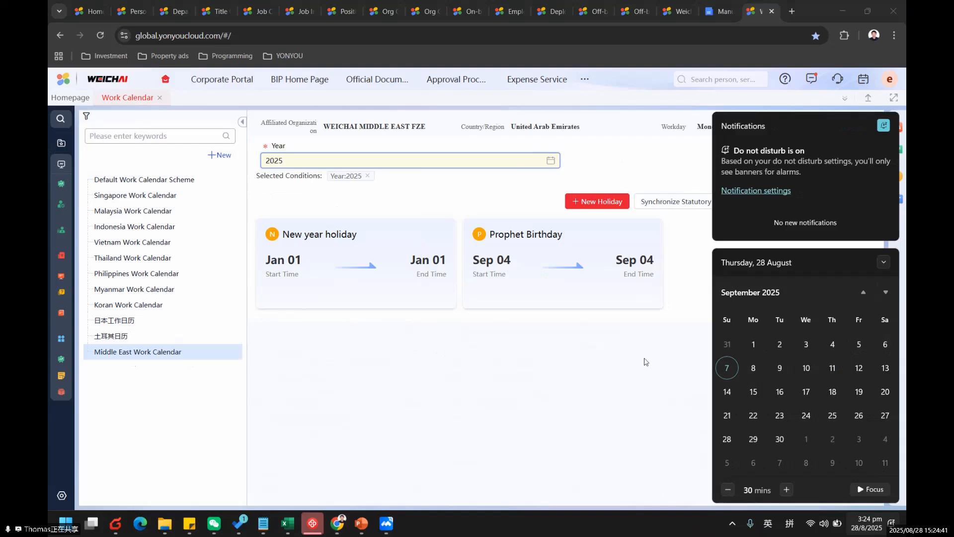
# Rename the Prophet Birthday holiday to 'Replacement Prophet Birthday'.
pyautogui.moveTo(588, 261)
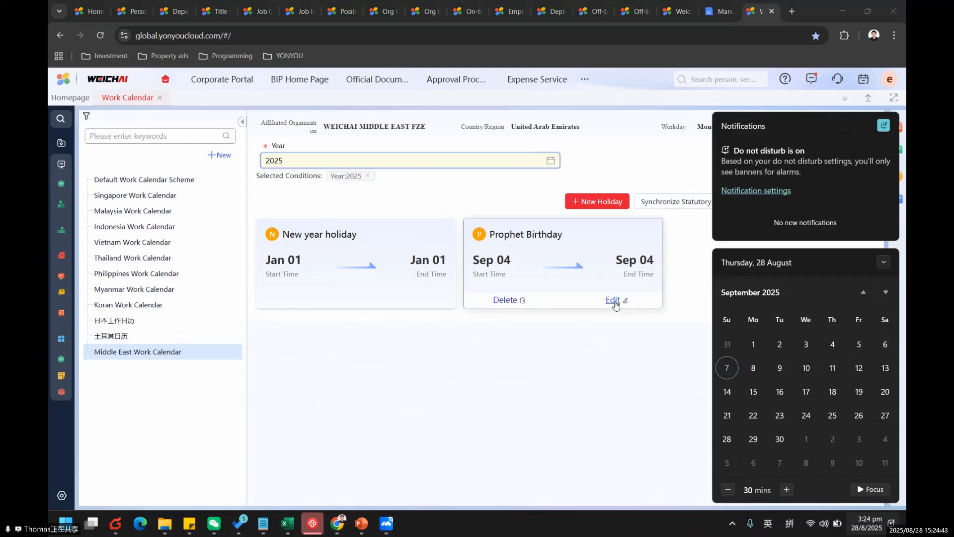
pyautogui.click(614, 302)
pyautogui.click(615, 301)
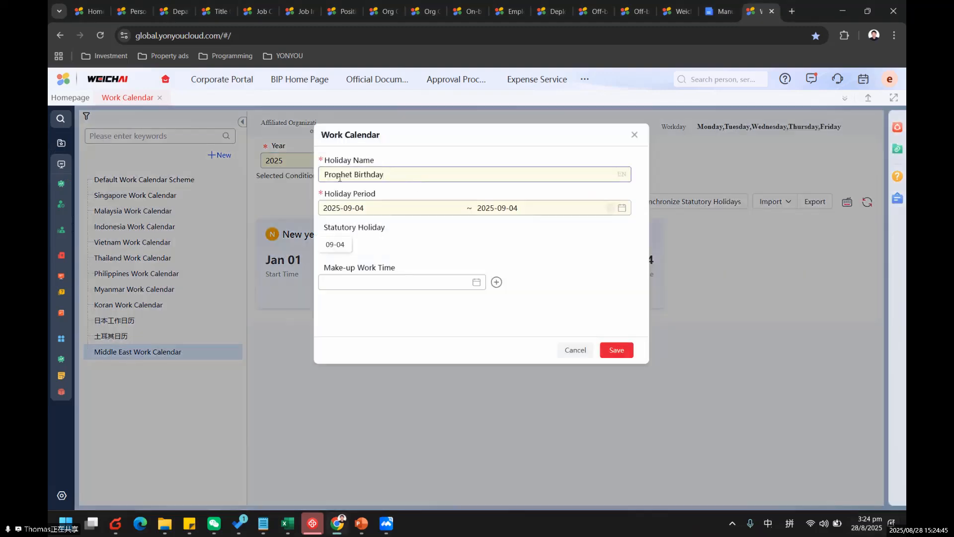
pyautogui.write('REp')
pyautogui.press('shift')
pyautogui.write('elacement')
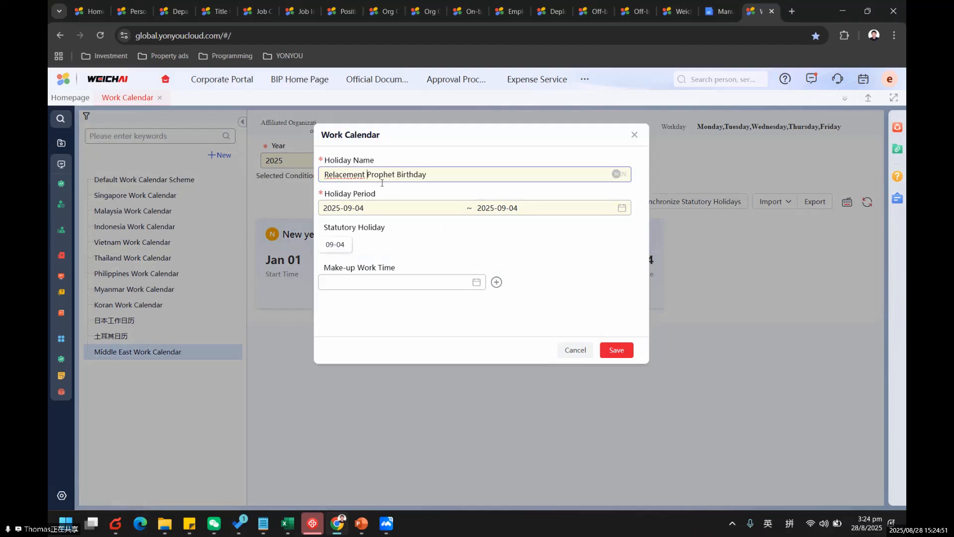
pyautogui.click(333, 174)
pyautogui.write('p')
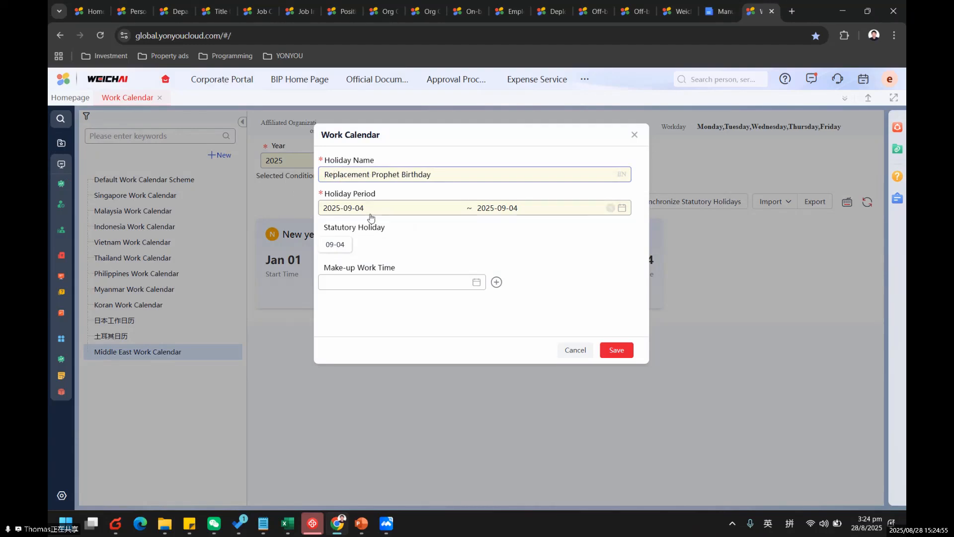
# Set its period and statutory day to 8 September 2025, then save.
pyautogui.click(400, 209)
pyautogui.click(335, 290)
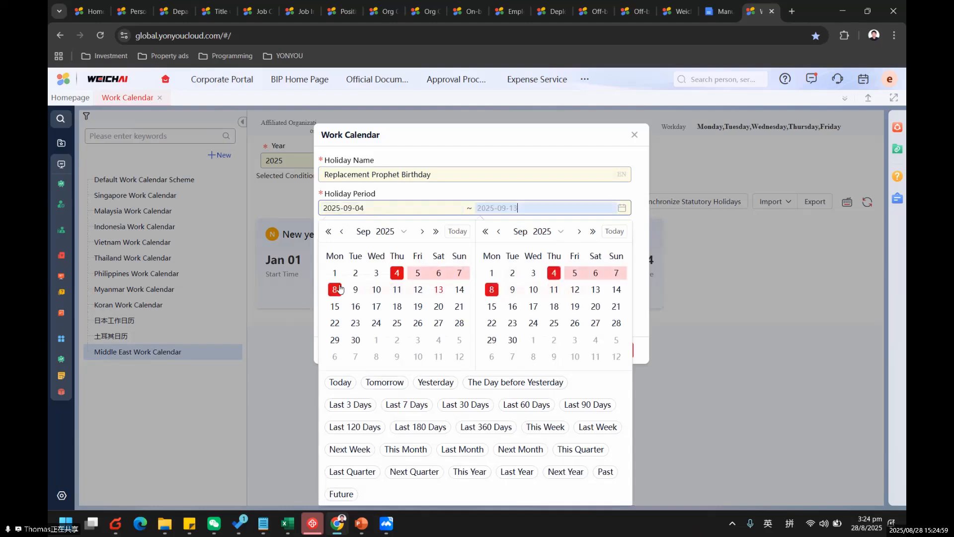
pyautogui.click(333, 288)
pyautogui.click(334, 290)
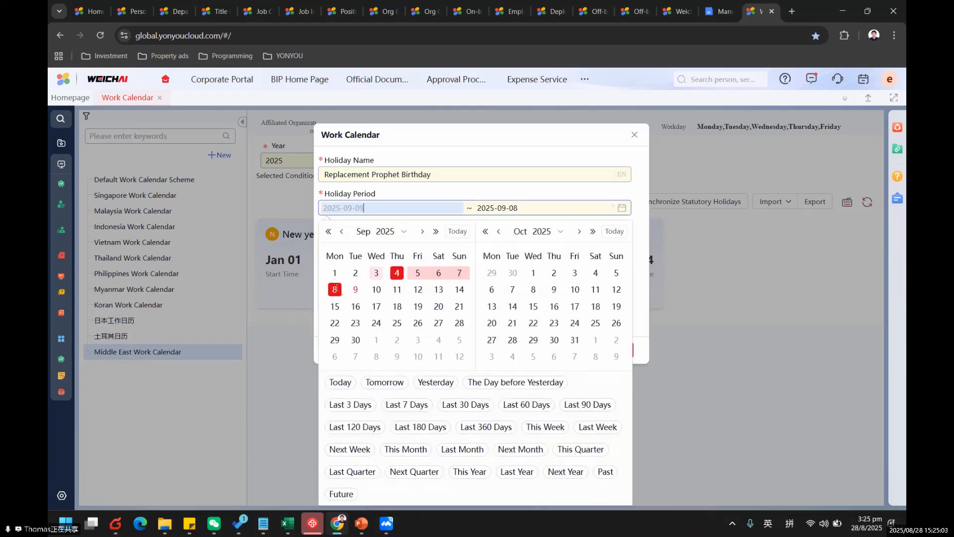
pyautogui.click(334, 290)
pyautogui.click(336, 245)
pyautogui.click(616, 351)
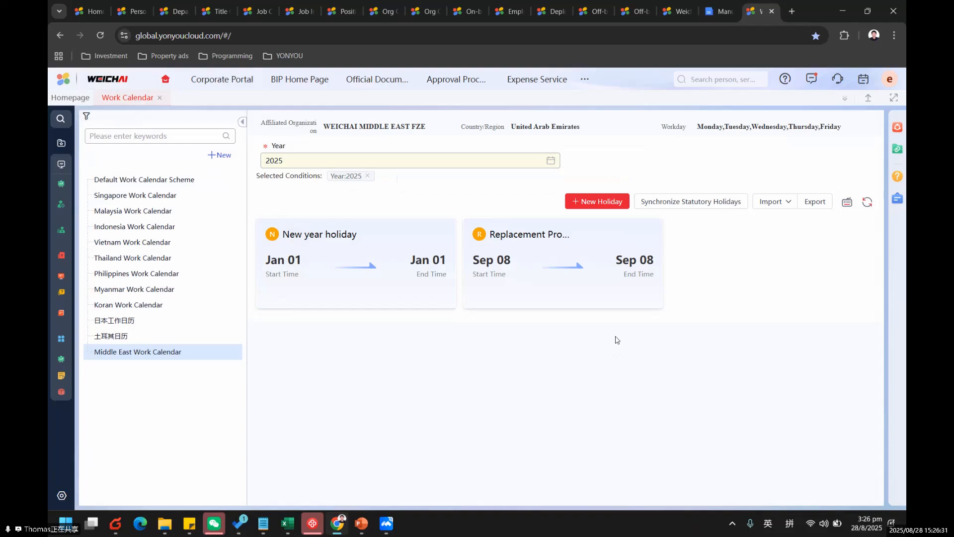
# Open the Singapore Work Calendar under Default Work Calendar Scheme and scroll its 2025 holidays.
pyautogui.click(145, 184)
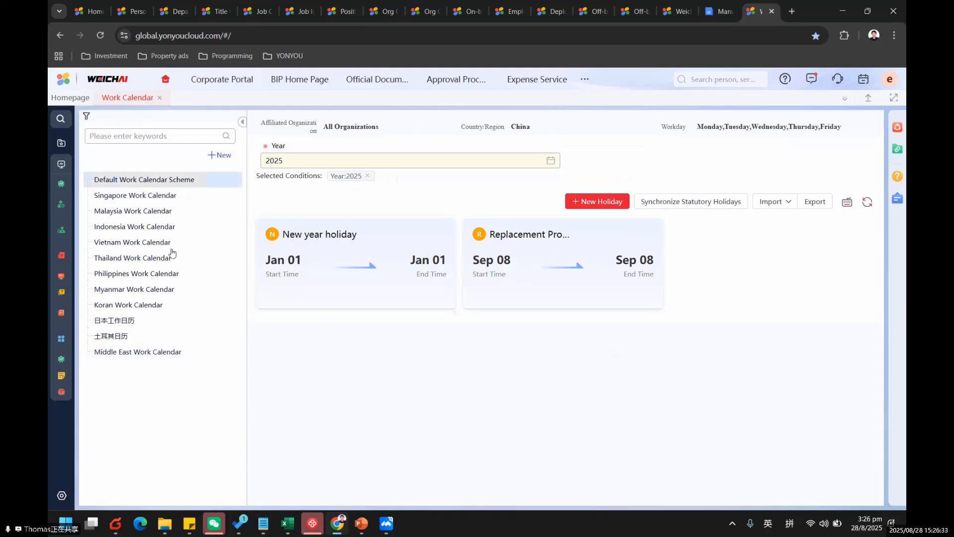
pyautogui.click(162, 199)
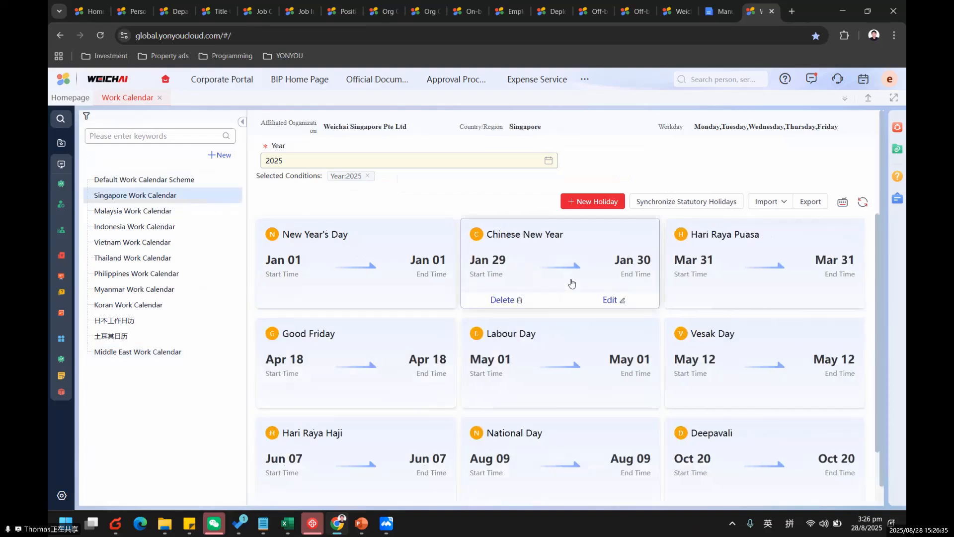
pyautogui.scroll(-2, 571, 283)
pyautogui.moveTo(571, 283)
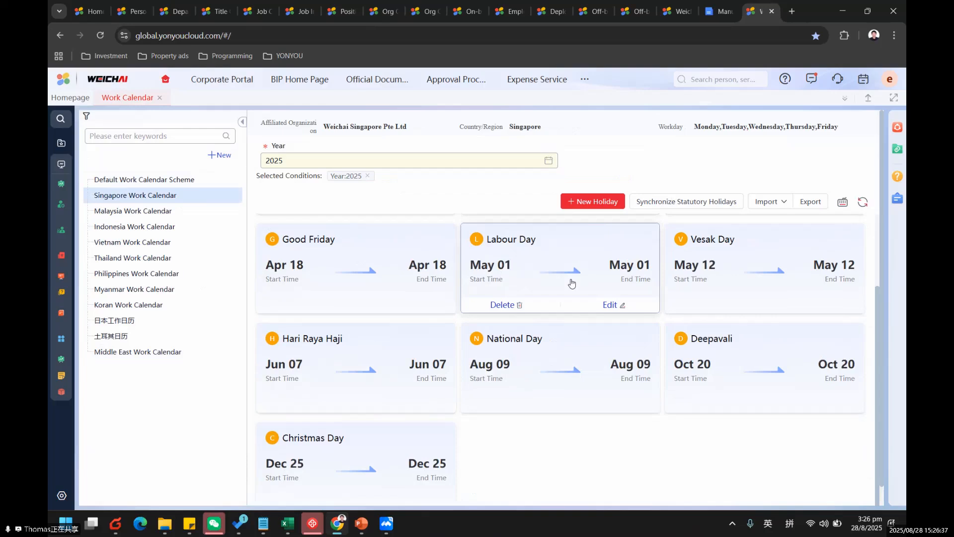
pyautogui.moveTo(582, 394)
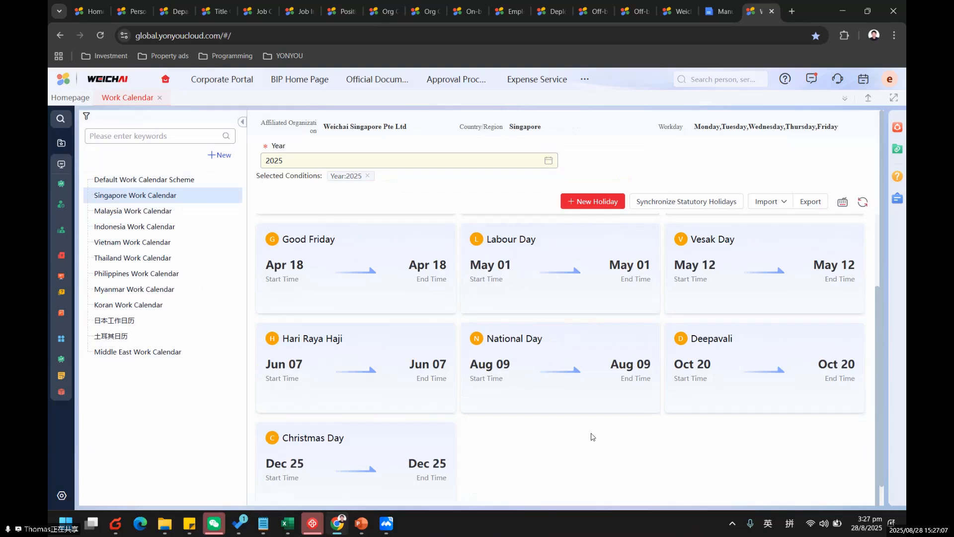
pyautogui.click(867, 523)
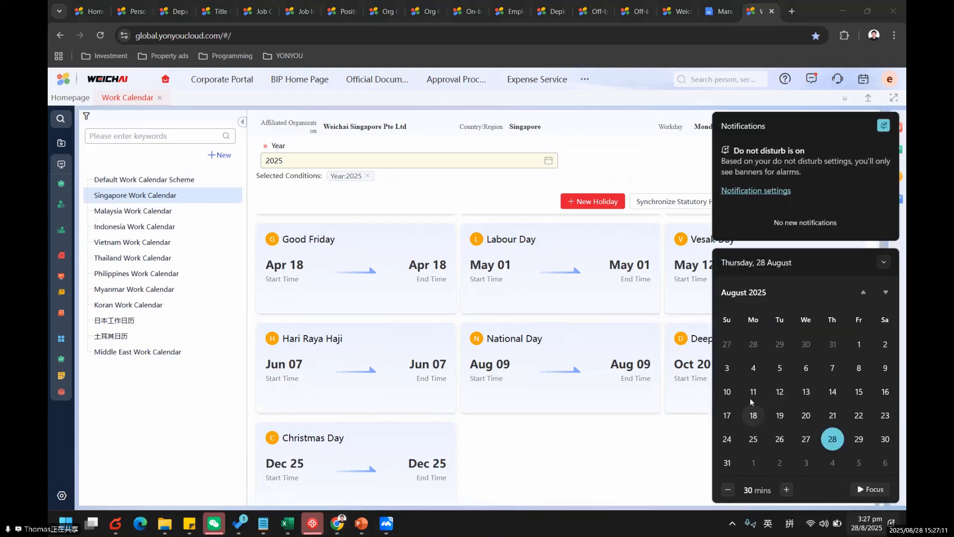
pyautogui.scroll(1, 778, 373)
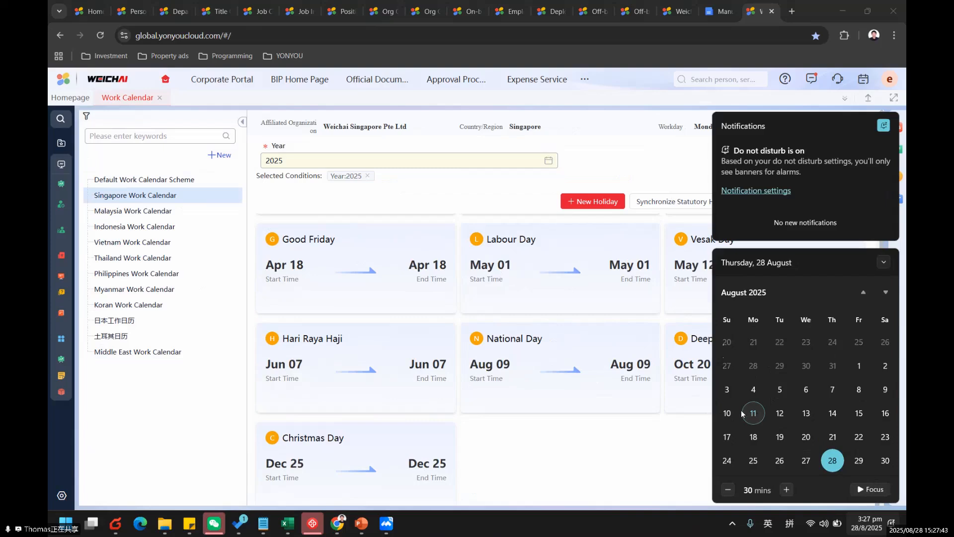
pyautogui.click(648, 439)
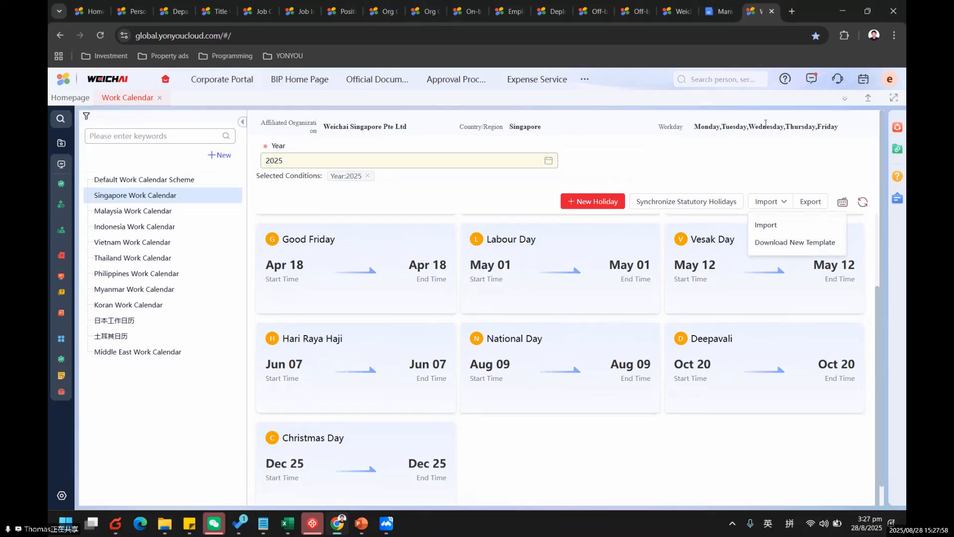
# Star Attendance Policy as a favourite from the WEICHAI menu, then open Windows search.
pyautogui.click(62, 81)
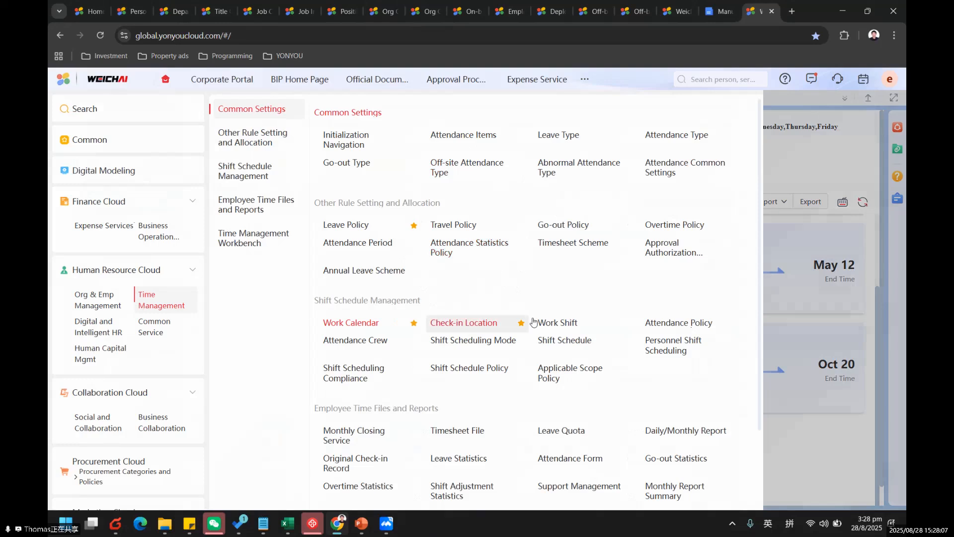
pyautogui.click(736, 326)
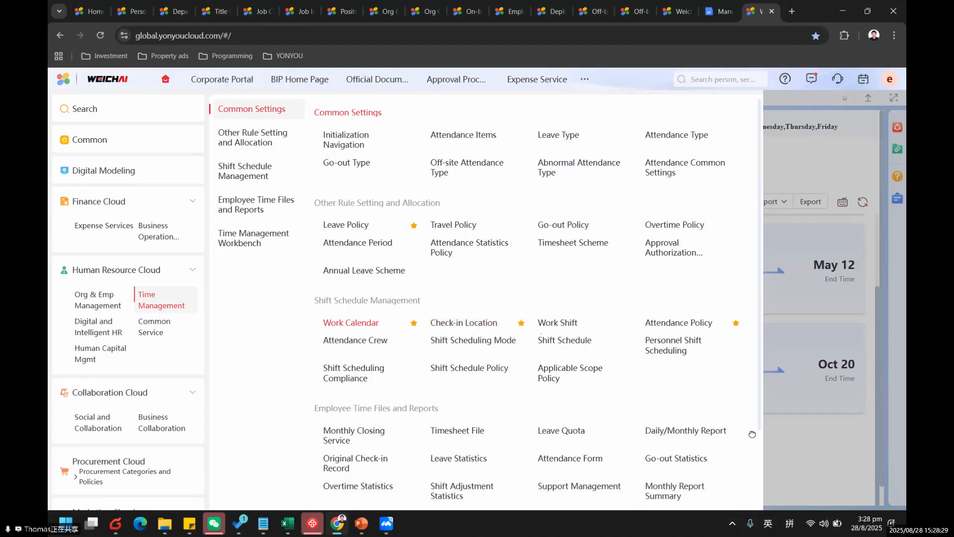
pyautogui.click(732, 523)
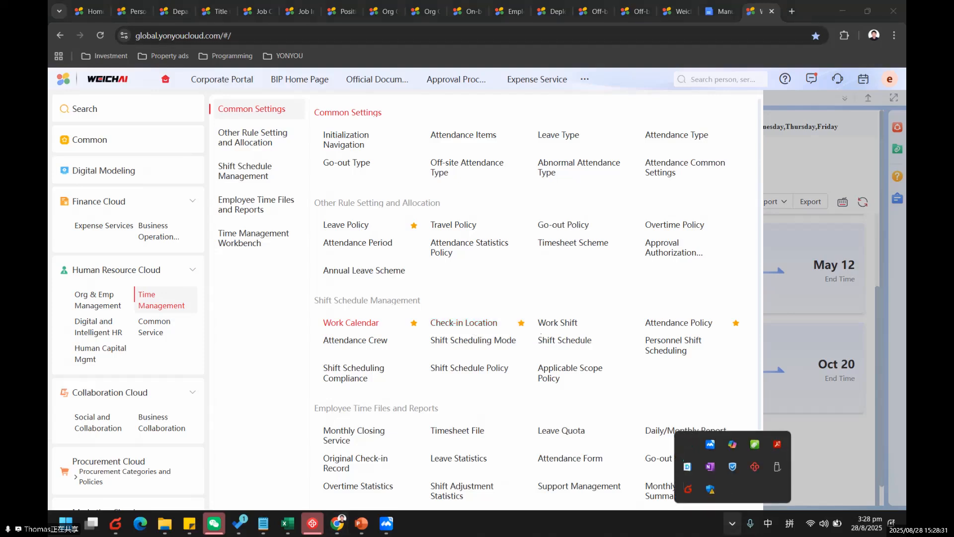
pyautogui.click(638, 534)
pyautogui.click(65, 523)
pyautogui.click(65, 524)
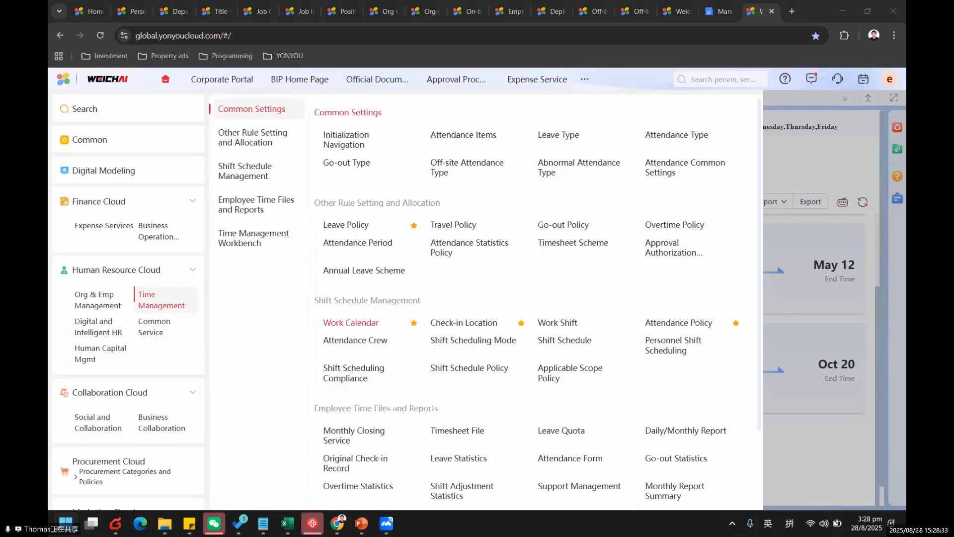
# Launch LetsView, searching 'lets' and starting it from its desktop icon.
pyautogui.write('lets')
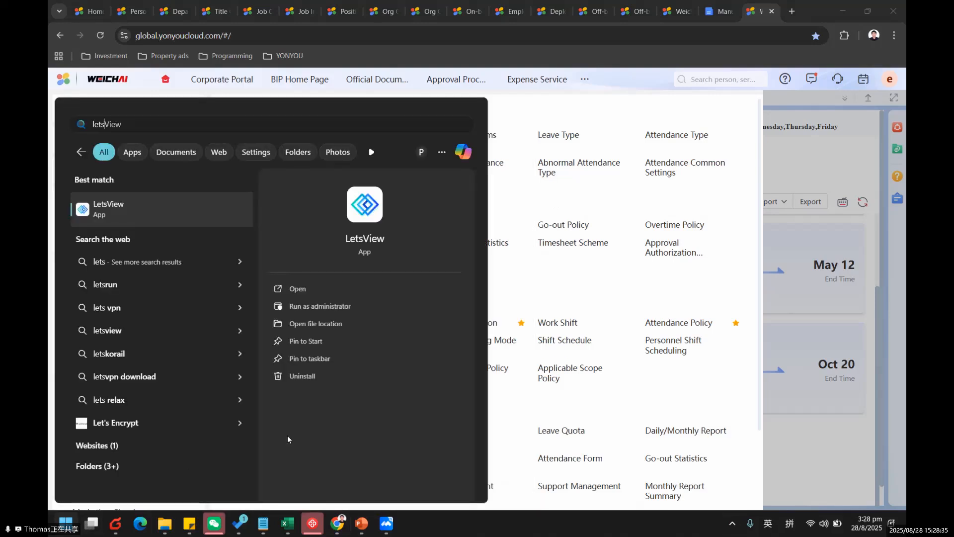
pyautogui.press('Return')
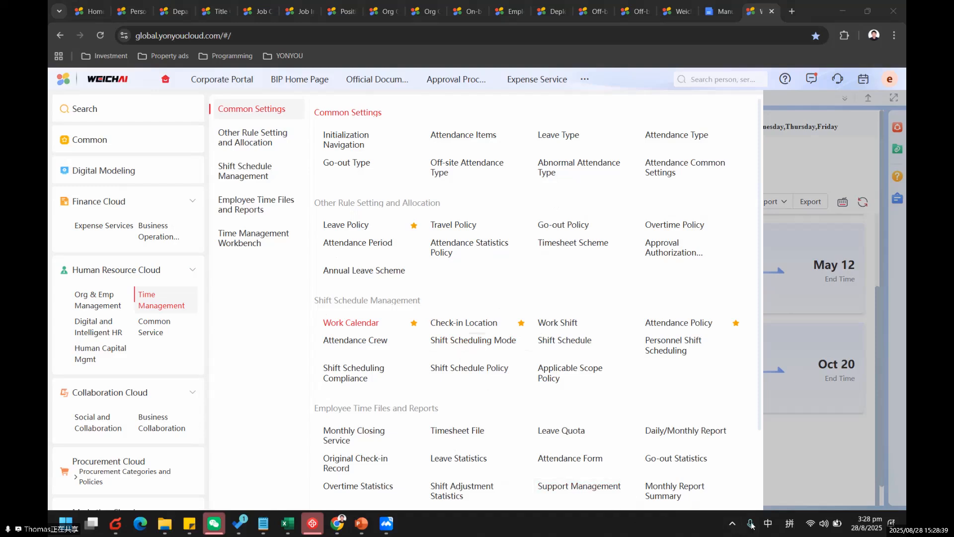
pyautogui.press('super+d')
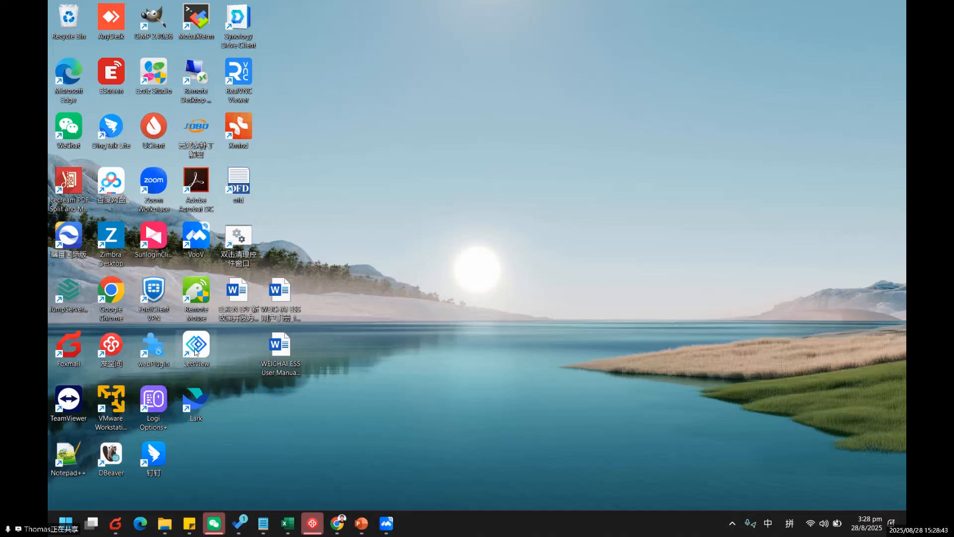
pyautogui.doubleClick(194, 352)
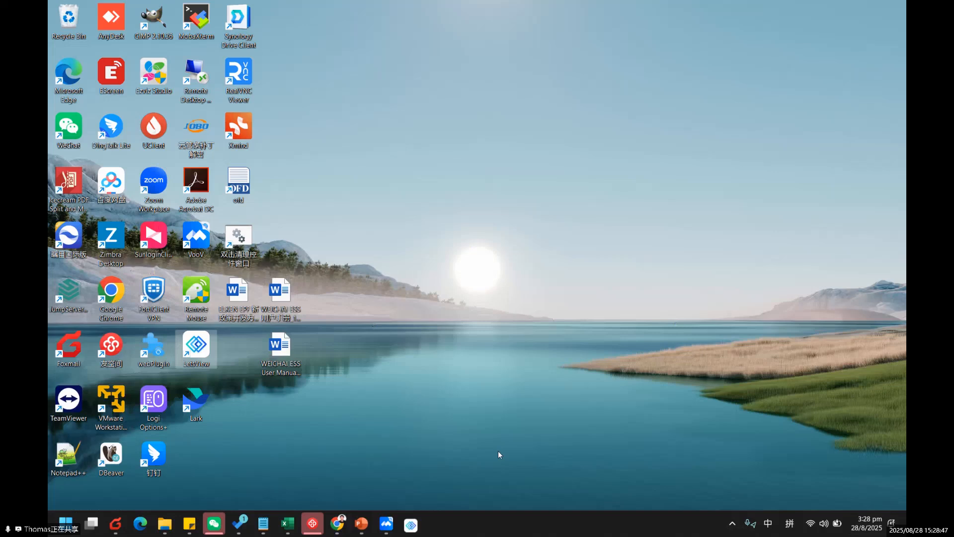
pyautogui.click(409, 528)
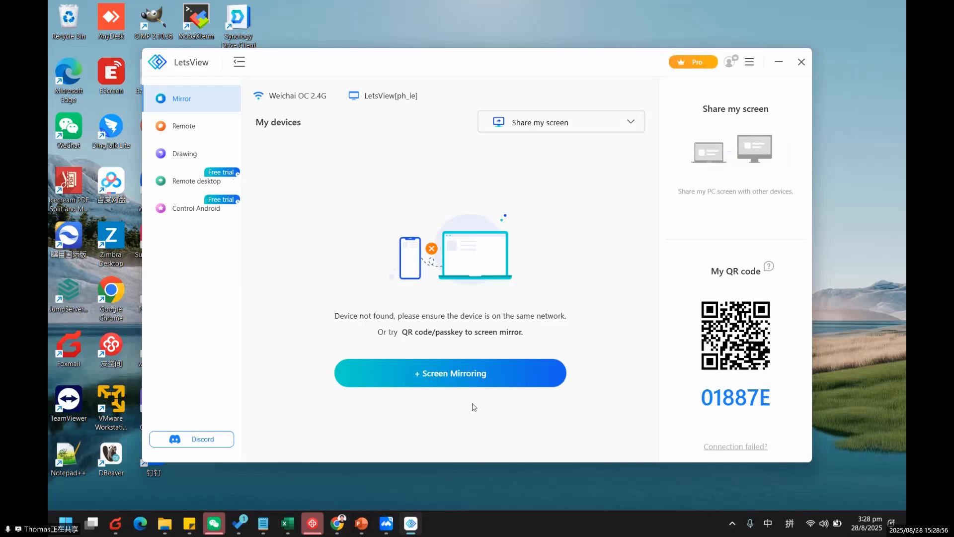
# Bring the mirrored iPhone window forward, move it right, and launch YonZone.
pyautogui.click(338, 523)
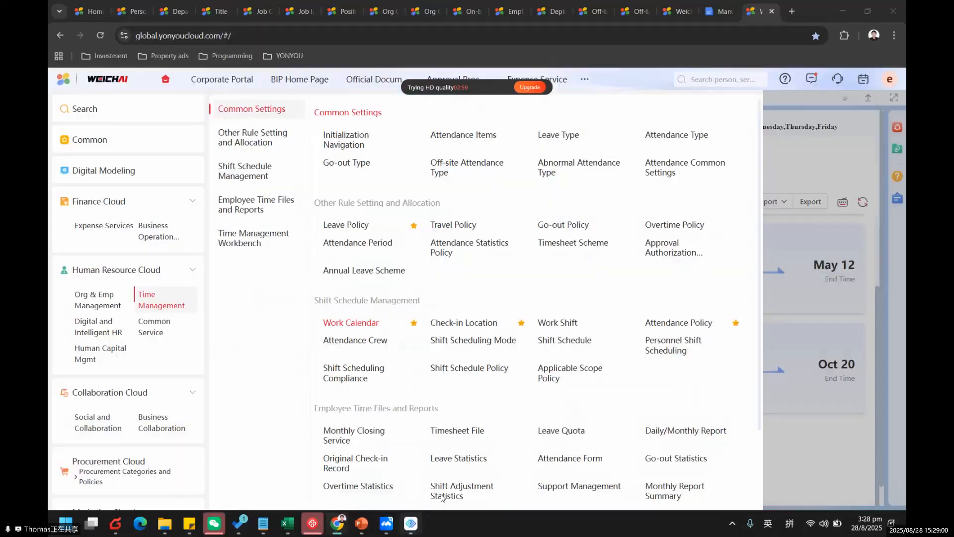
pyautogui.moveTo(411, 523)
pyautogui.click(465, 451)
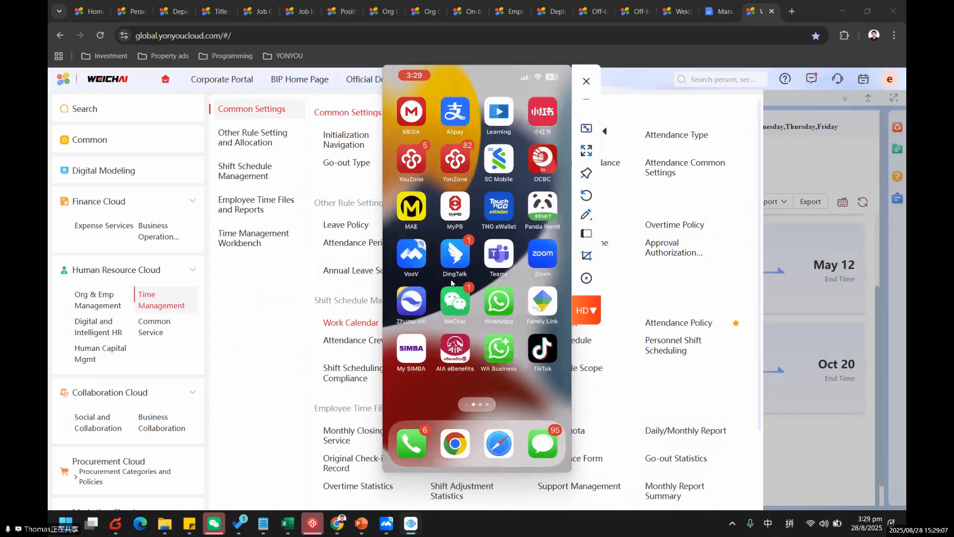
pyautogui.moveTo(467, 76); pyautogui.dragTo(699, 73)
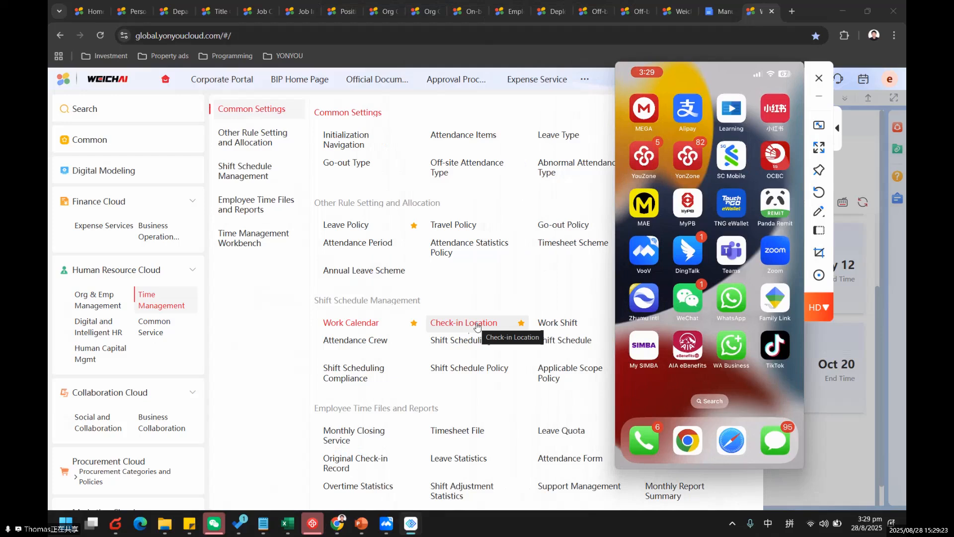
pyautogui.click(696, 157)
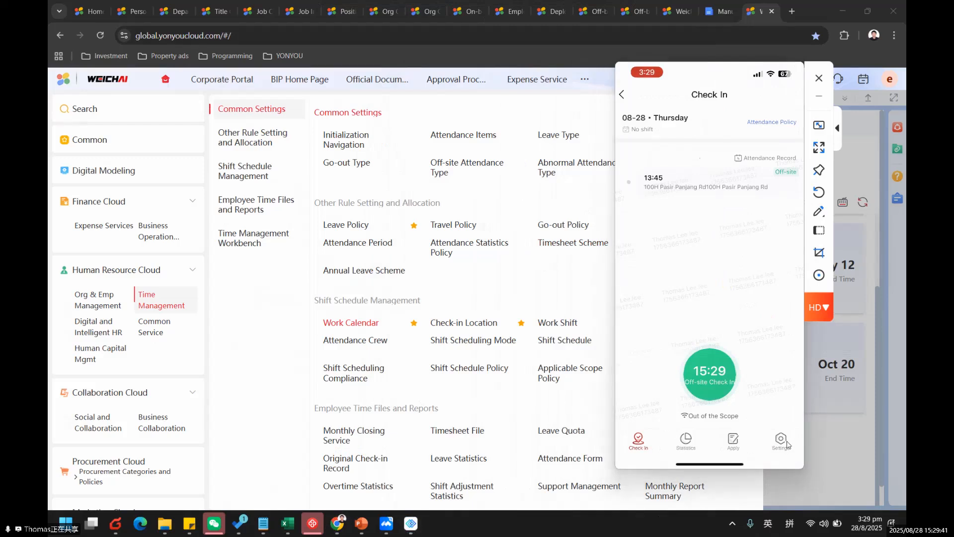
# Check the phone's YonZone current WiFi, Weichai OC 2.4G, then bring up YonBIP's Check-in Location list.
pyautogui.click(781, 440)
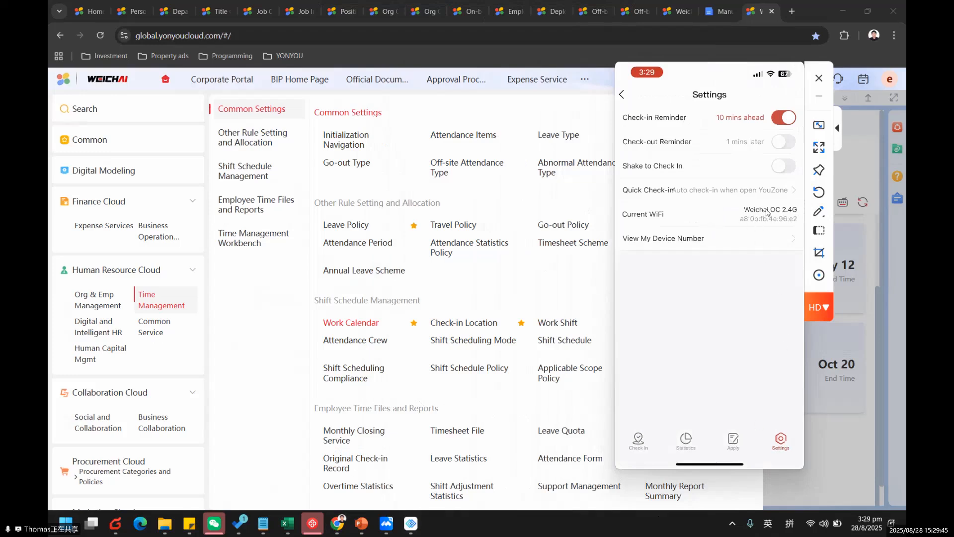
pyautogui.click(763, 225)
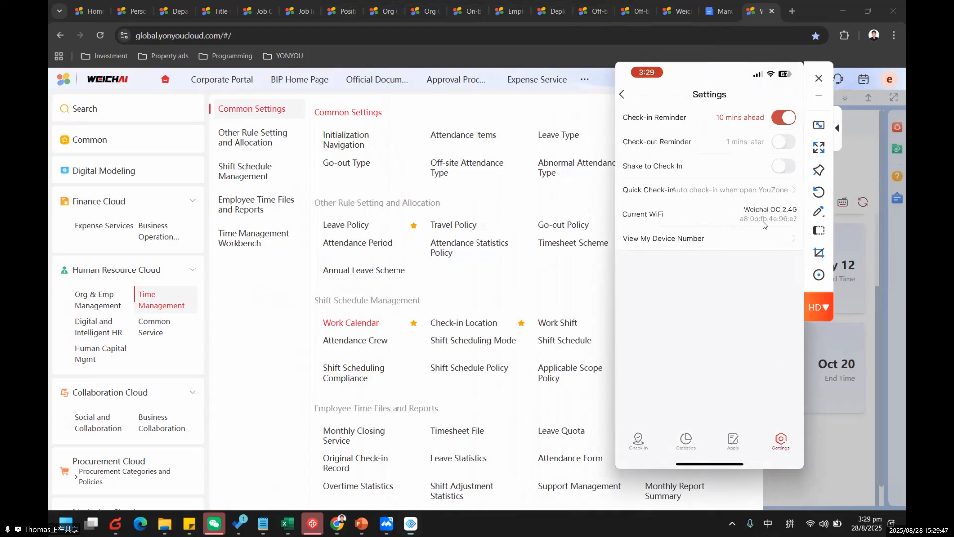
pyautogui.moveTo(763, 223); pyautogui.dragTo(786, 223)
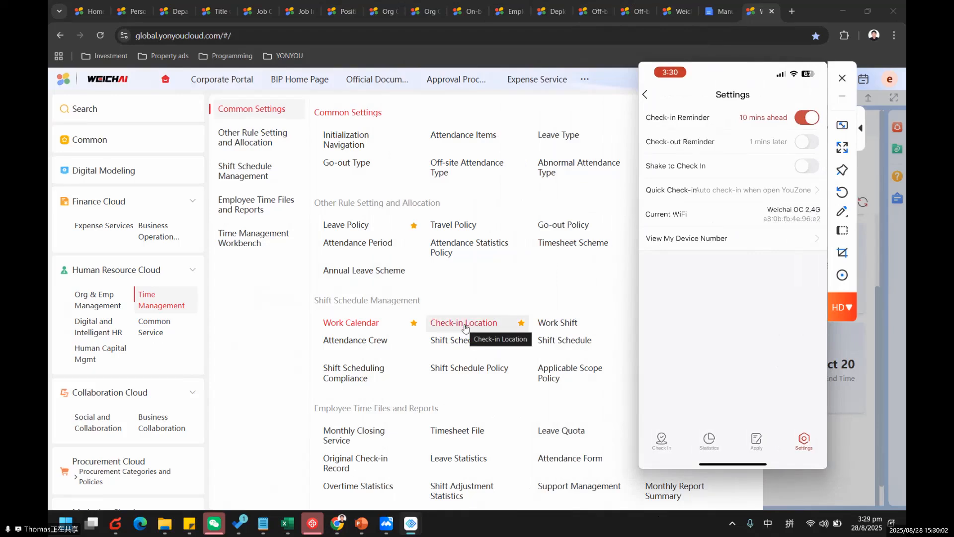
pyautogui.click(662, 441)
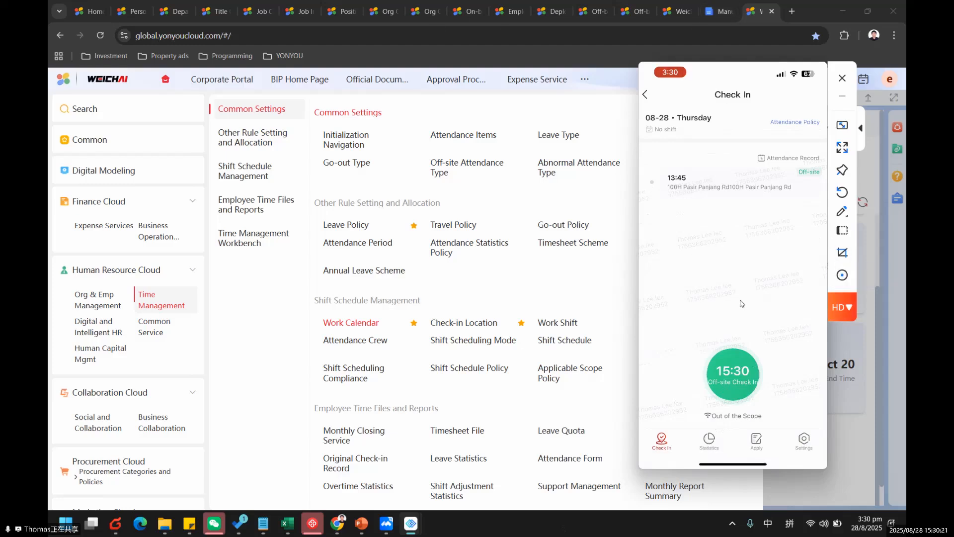
pyautogui.click(802, 442)
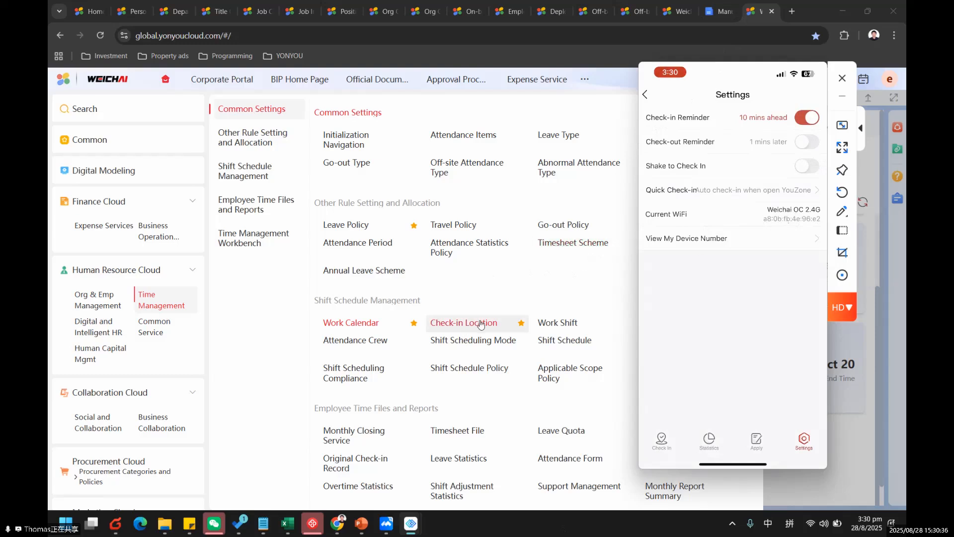
pyautogui.click(464, 324)
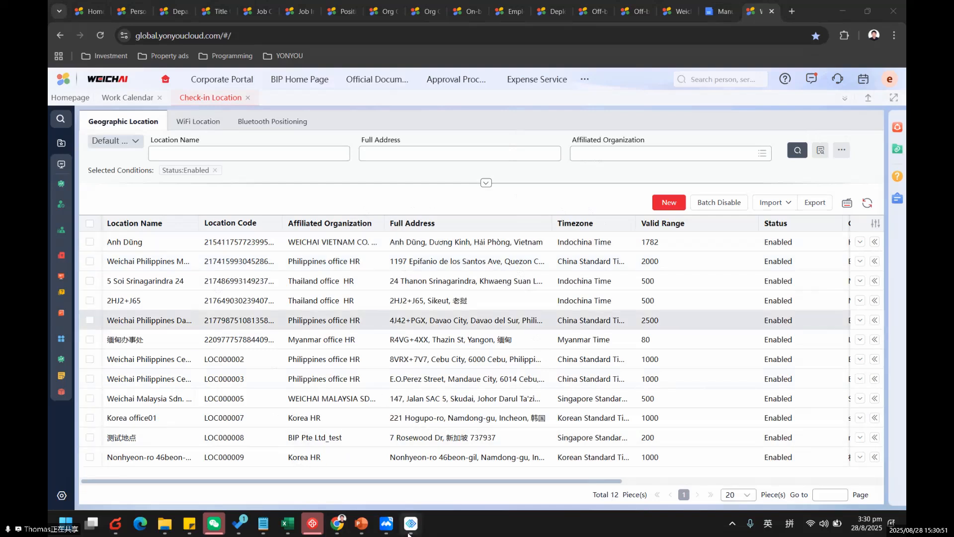
# Bring the LetsView iPhone mirror back over the Check-in Location list.
pyautogui.click(469, 459)
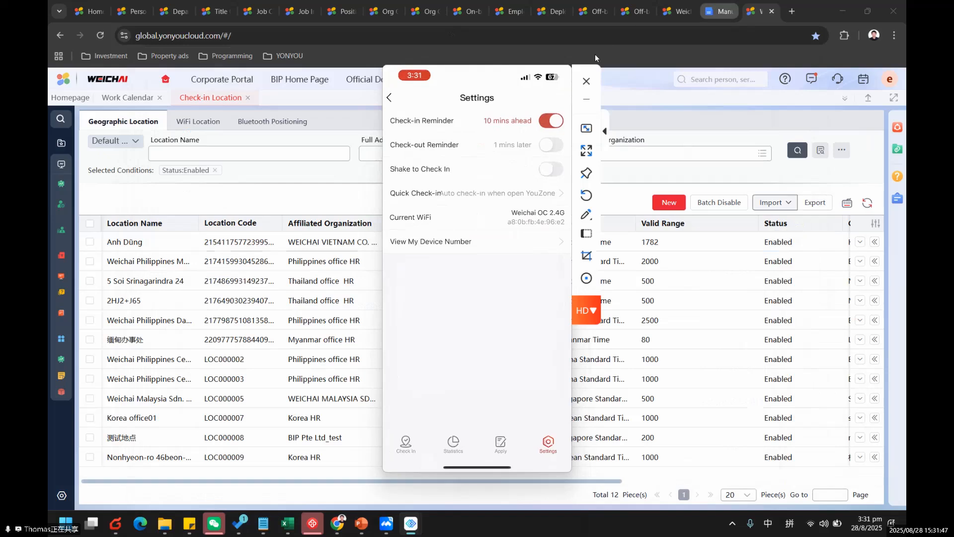
# Read Current WiFi Weichai OC 2.4G in the phone's attendance settings, then start a new geographic location.
pyautogui.moveTo(560, 79); pyautogui.dragTo(821, 78)
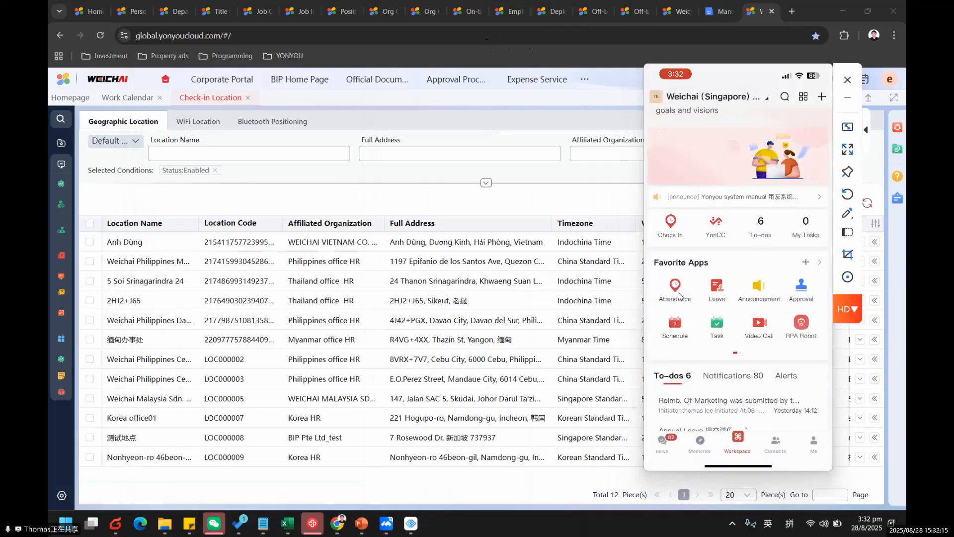
pyautogui.click(680, 296)
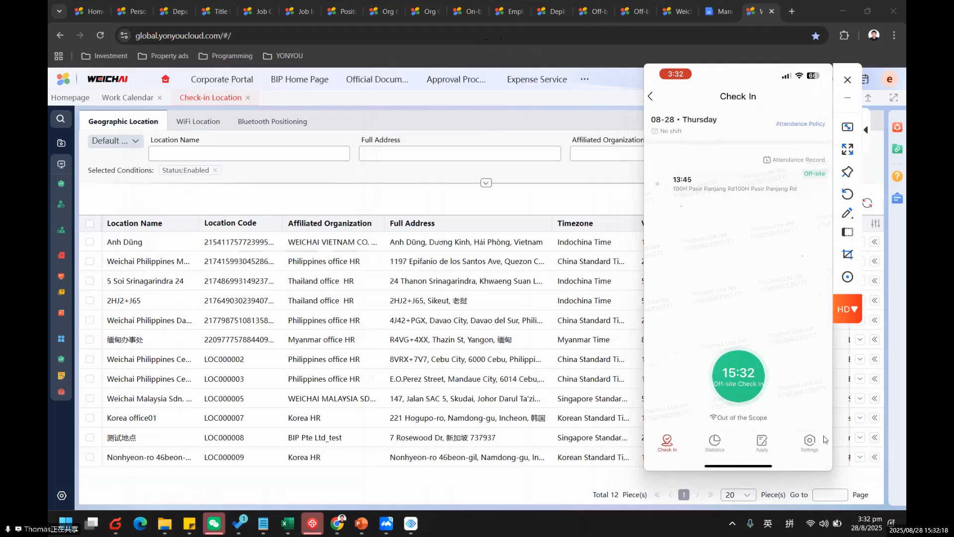
pyautogui.click(805, 444)
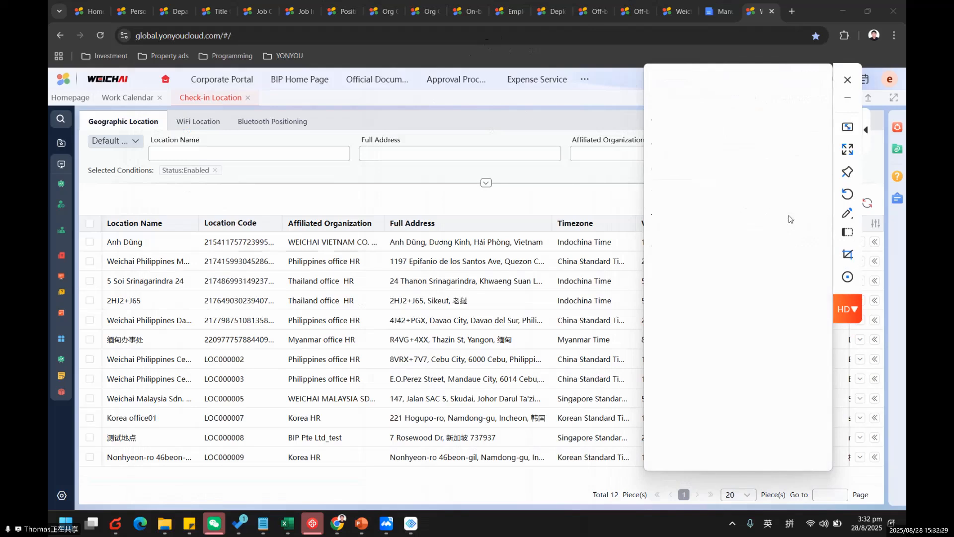
pyautogui.click(533, 194)
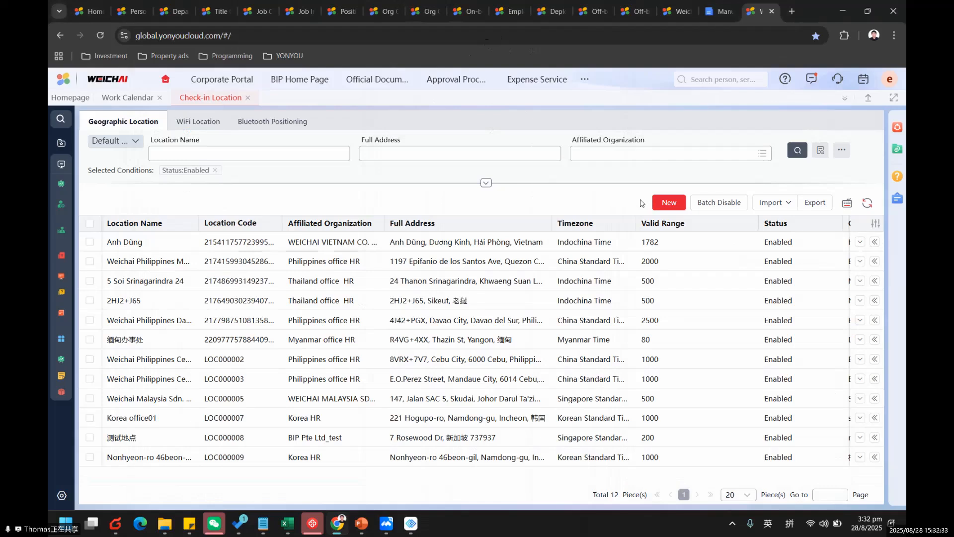
pyautogui.click(668, 203)
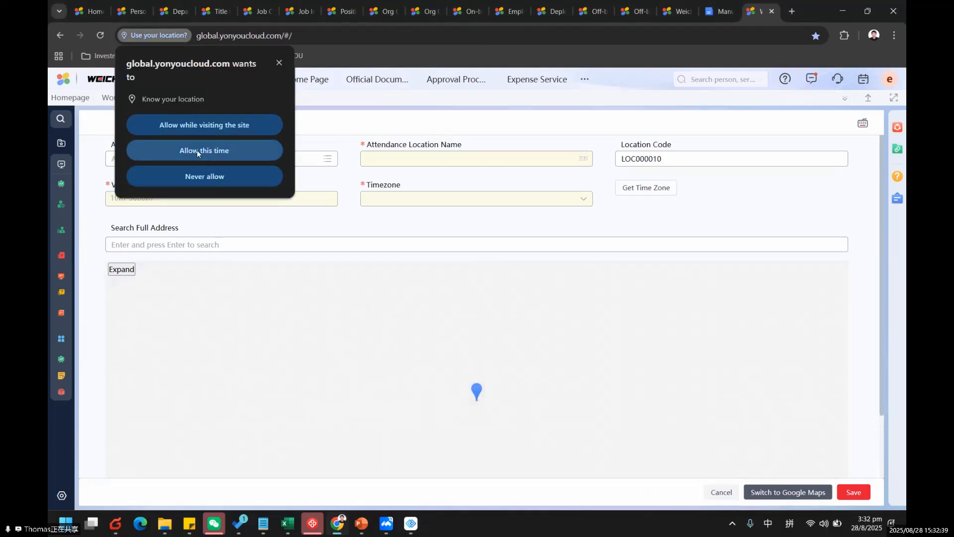
# Allow location access, then close and discard the unfinished geographic location.
pyautogui.click(207, 127)
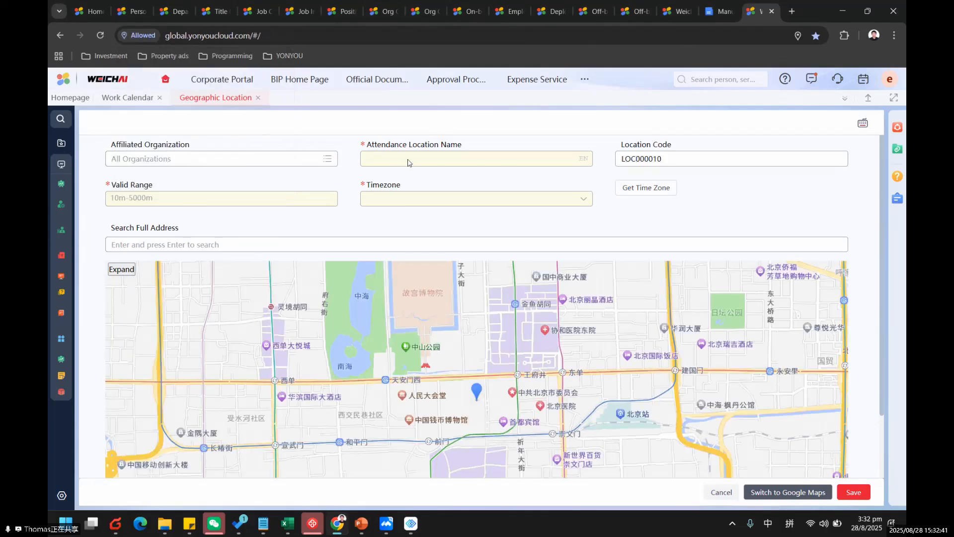
pyautogui.click(258, 98)
pyautogui.click(564, 192)
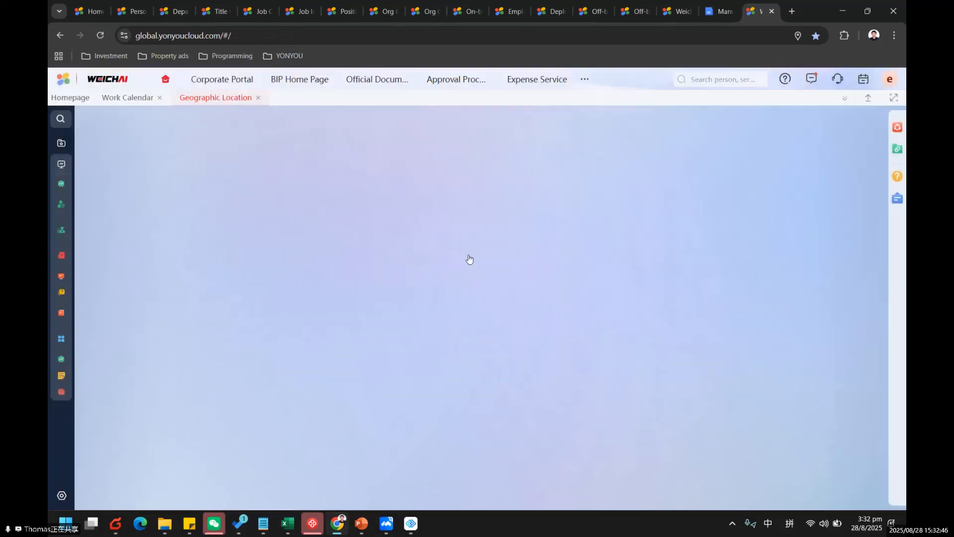
# Reopen Time Management > Check-in Location and switch to the WiFi Location list.
pyautogui.click(63, 79)
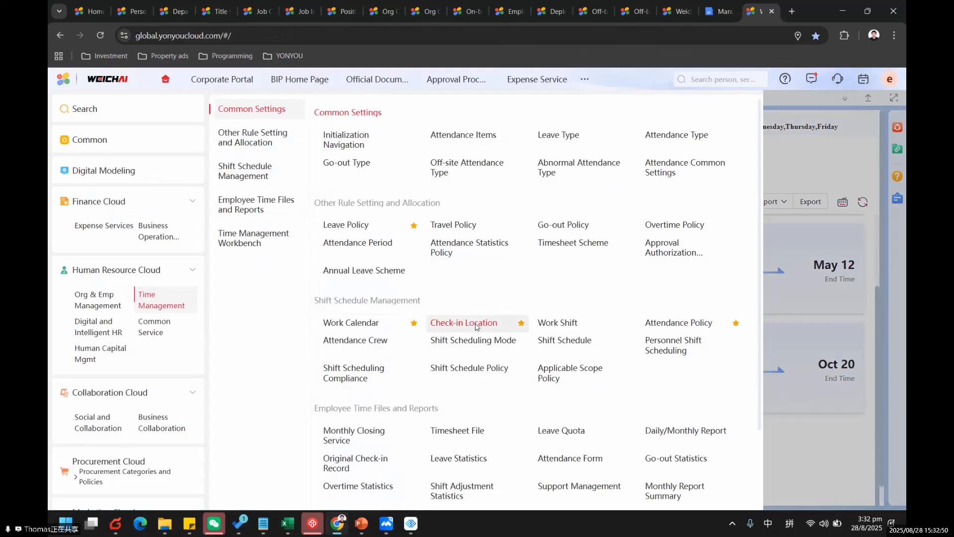
pyautogui.click(476, 324)
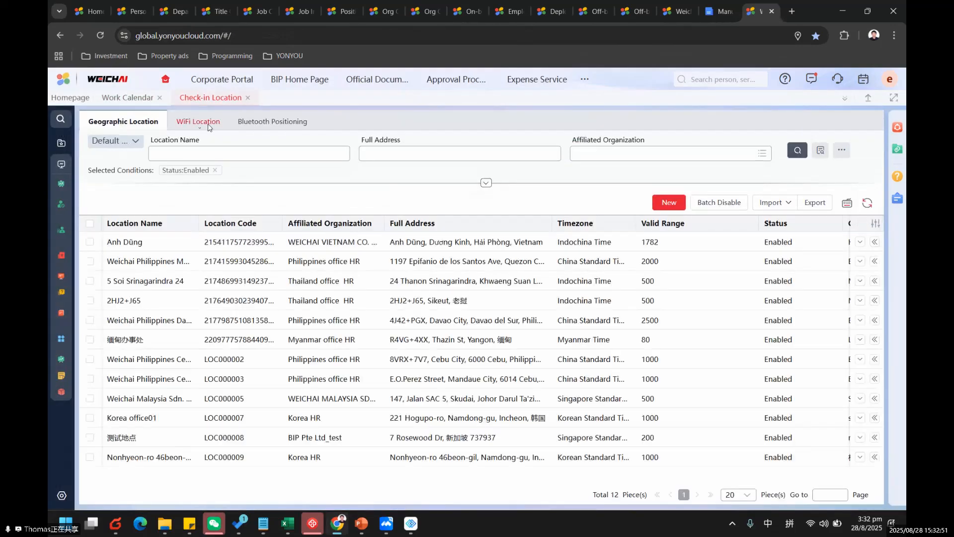
pyautogui.click(211, 124)
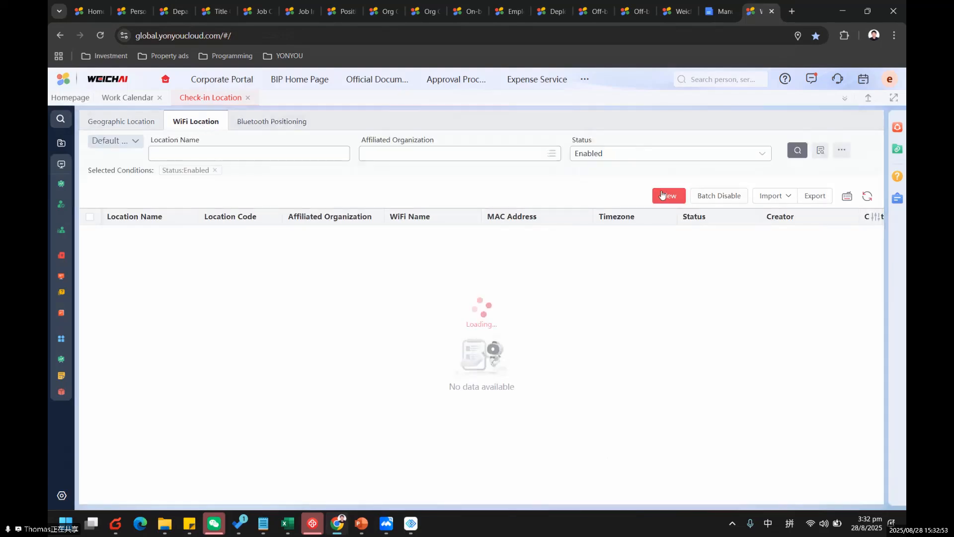
# Create a new WiFi location affiliated to WEICHAI MIDDLE EAST FZE.
pyautogui.click(663, 196)
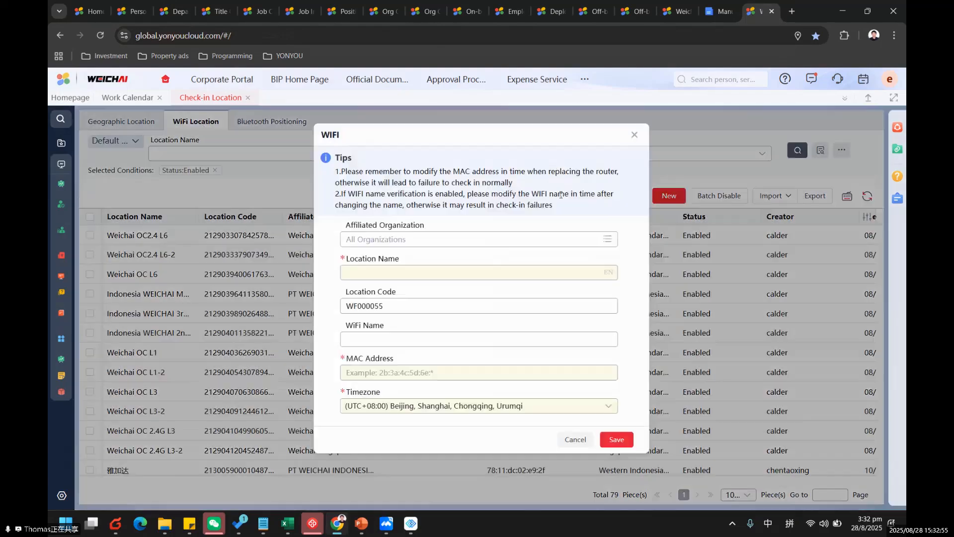
pyautogui.click(482, 238)
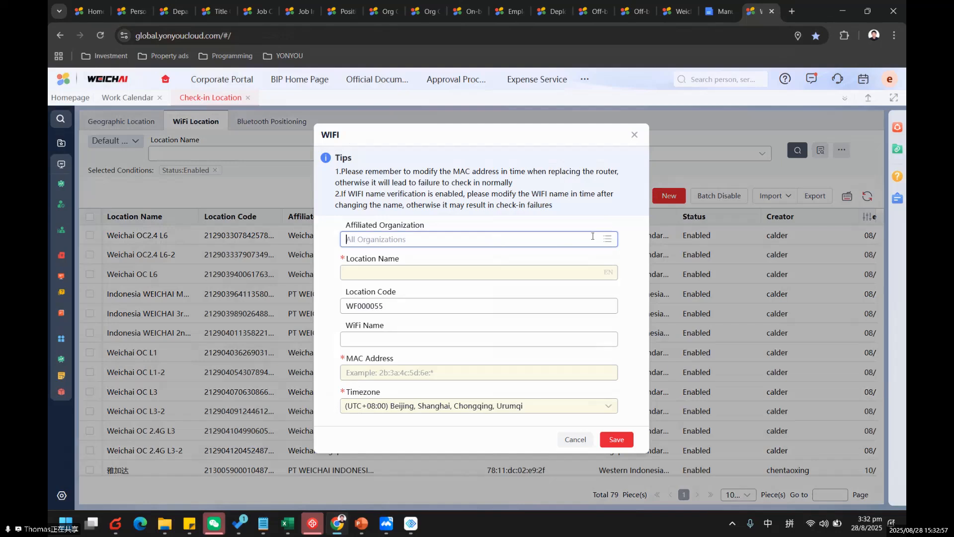
pyautogui.click(608, 240)
pyautogui.doubleClick(374, 247)
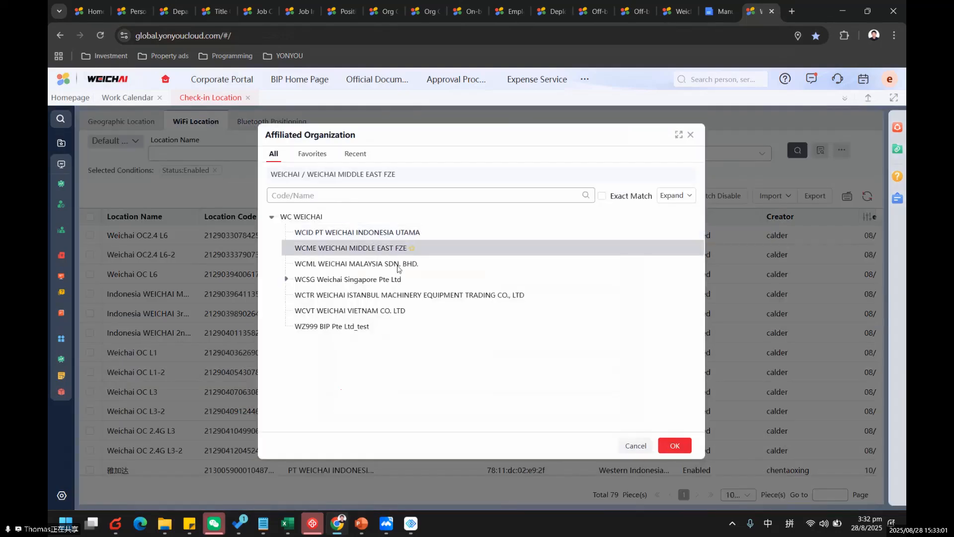
pyautogui.click(392, 274)
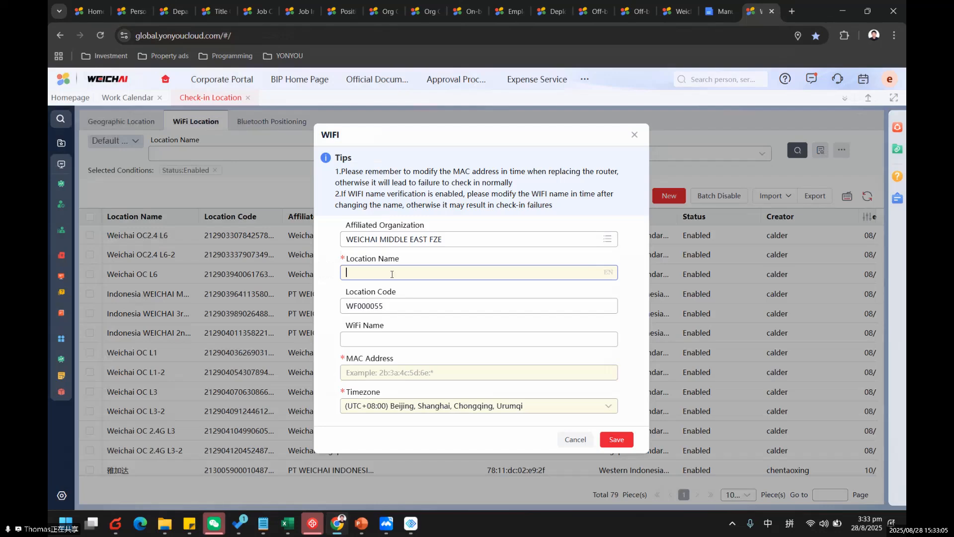
# Enter the location name 'Weichai middle east'.
pyautogui.press('capslock')
pyautogui.write('WEI')
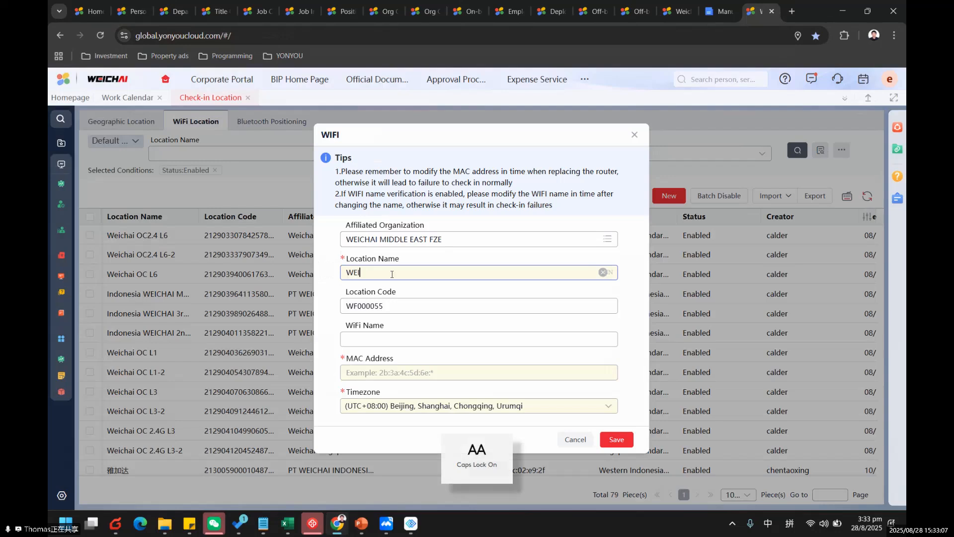
pyautogui.press('BackSpace')
pyautogui.press('BackSpace')
pyautogui.press('capslock')
pyautogui.write('eic')
pyautogui.press('shift')
pyautogui.write('hai midd')
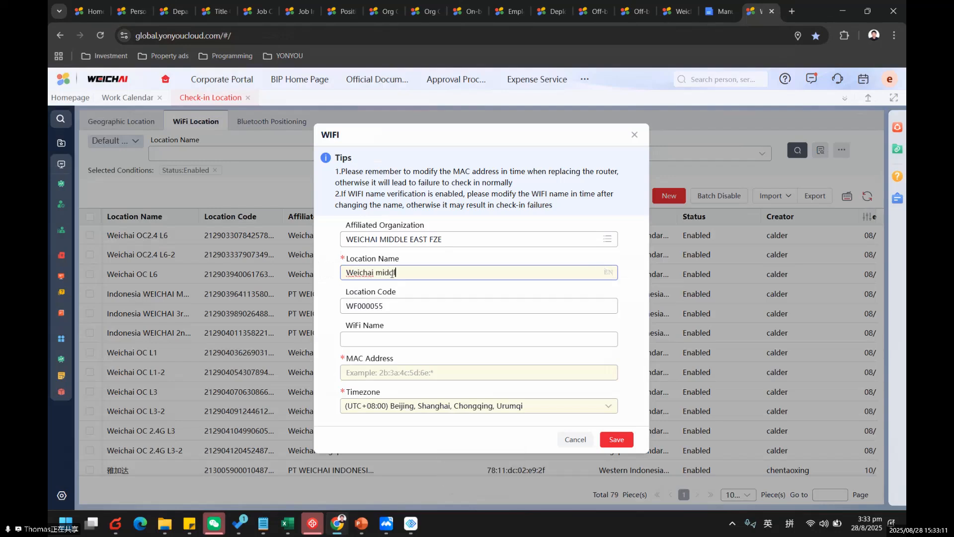
pyautogui.write('le east')
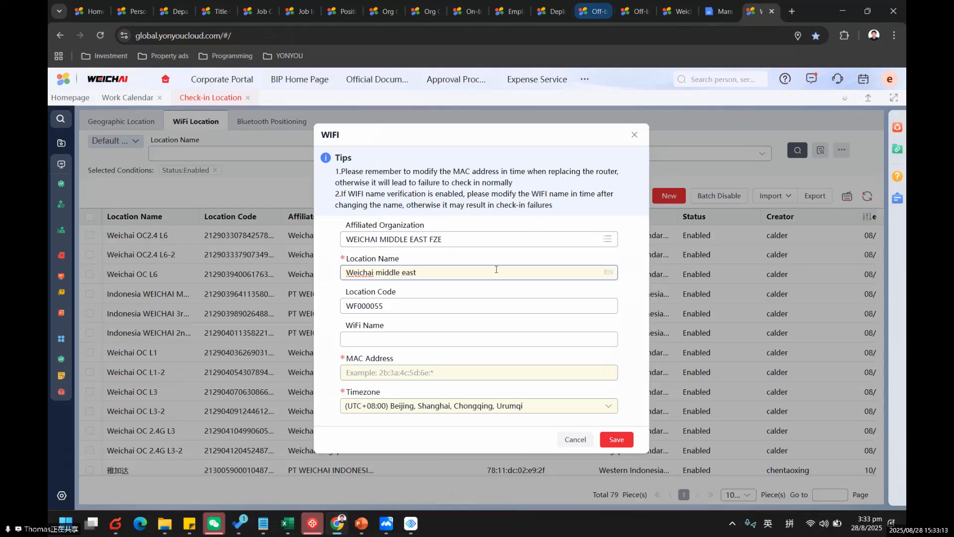
pyautogui.click(396, 373)
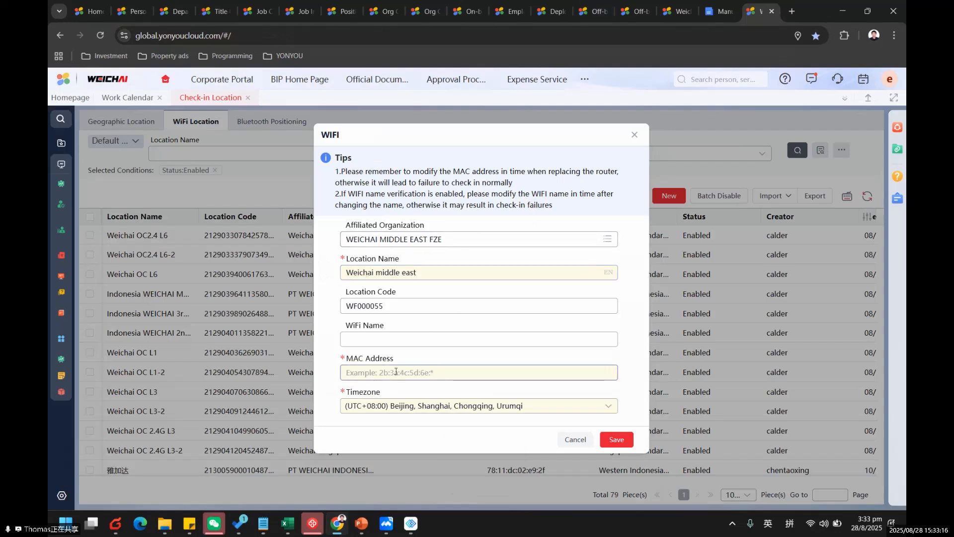
pyautogui.click(411, 524)
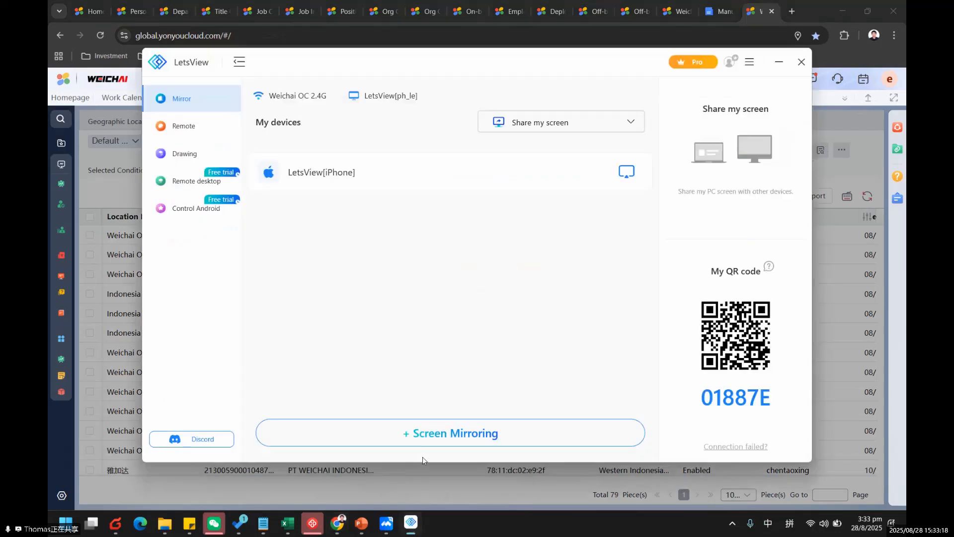
pyautogui.click(780, 64)
# Enter WiFi name 'weichai middlea east office wifi' and start the MAC address with 'a8:'.
pyautogui.click(363, 341)
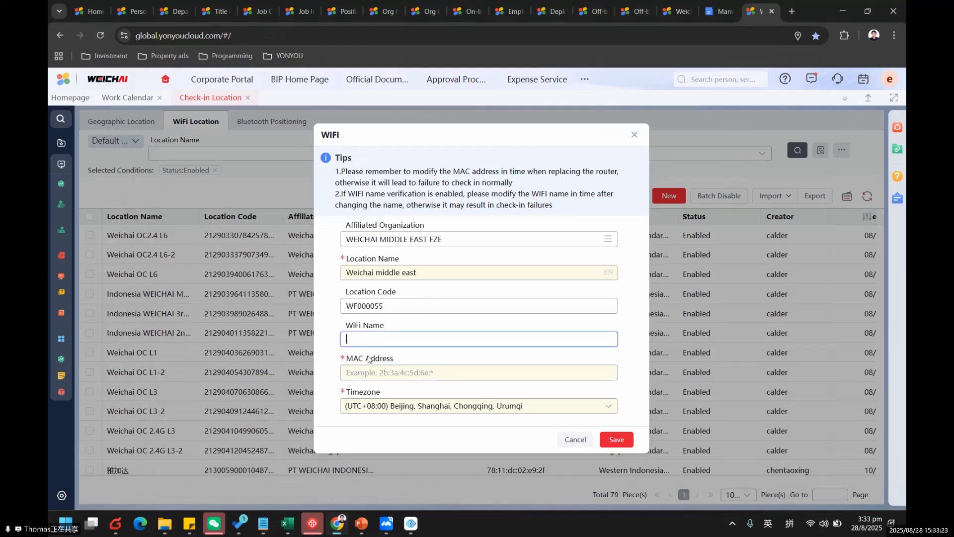
pyautogui.click(425, 272)
pyautogui.click(384, 340)
pyautogui.write('weichai middlea east office wifi')
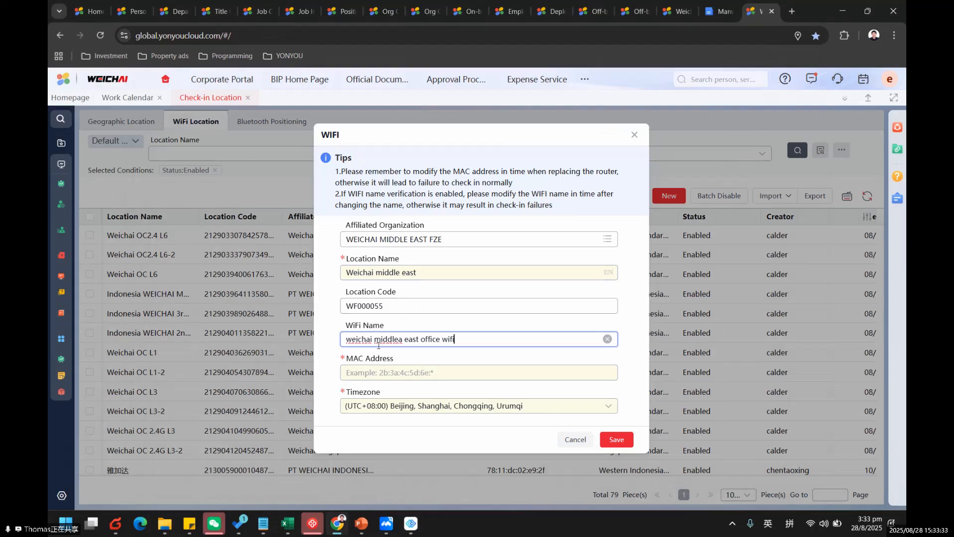
pyautogui.click(372, 372)
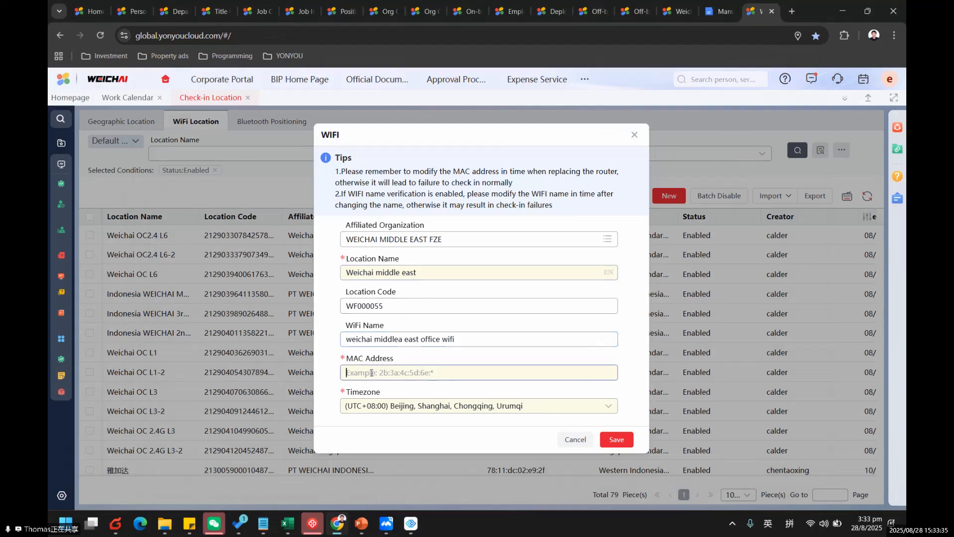
pyautogui.write('a8:')
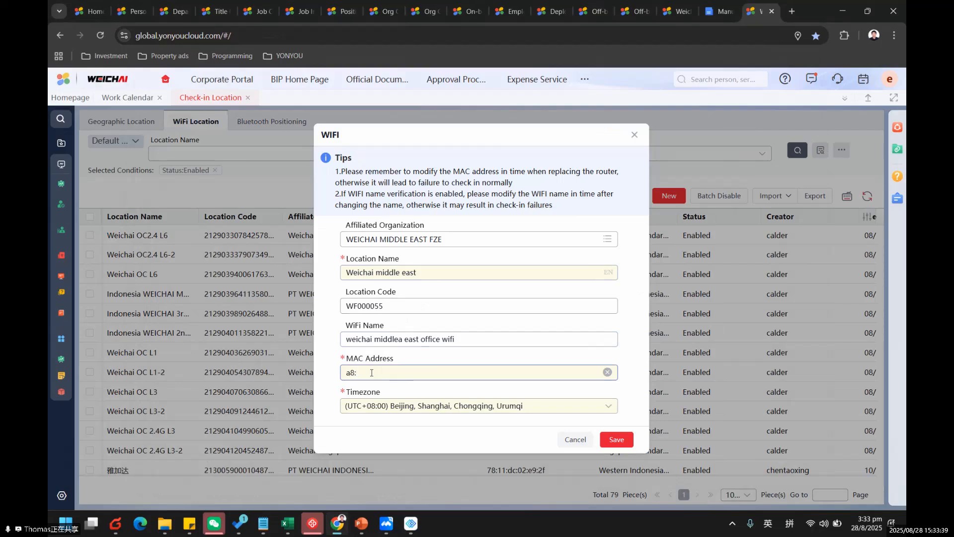
# Minimize the chat window and move the phone mirror aside to uncover the WiFi form.
pyautogui.click(213, 523)
pyautogui.moveTo(716, 31); pyautogui.dragTo(790, 104)
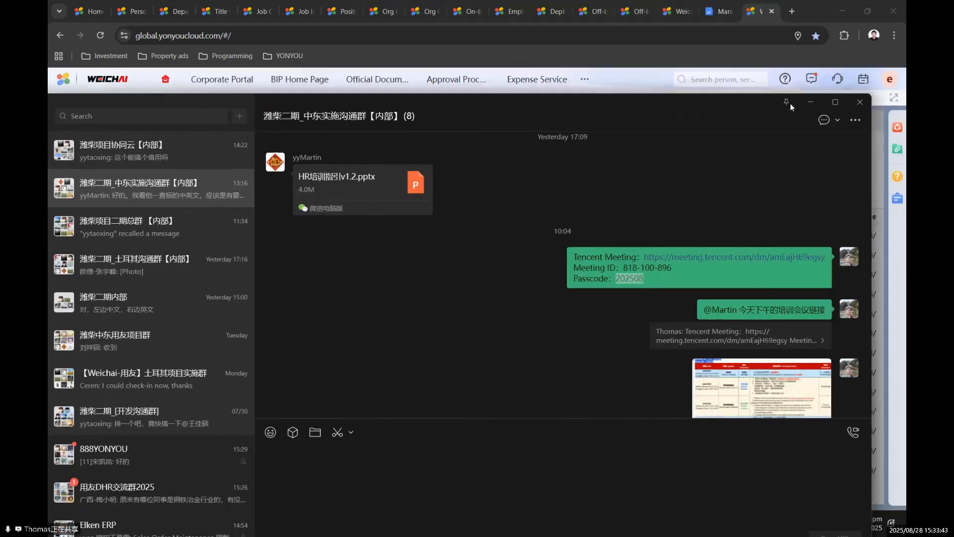
pyautogui.click(806, 102)
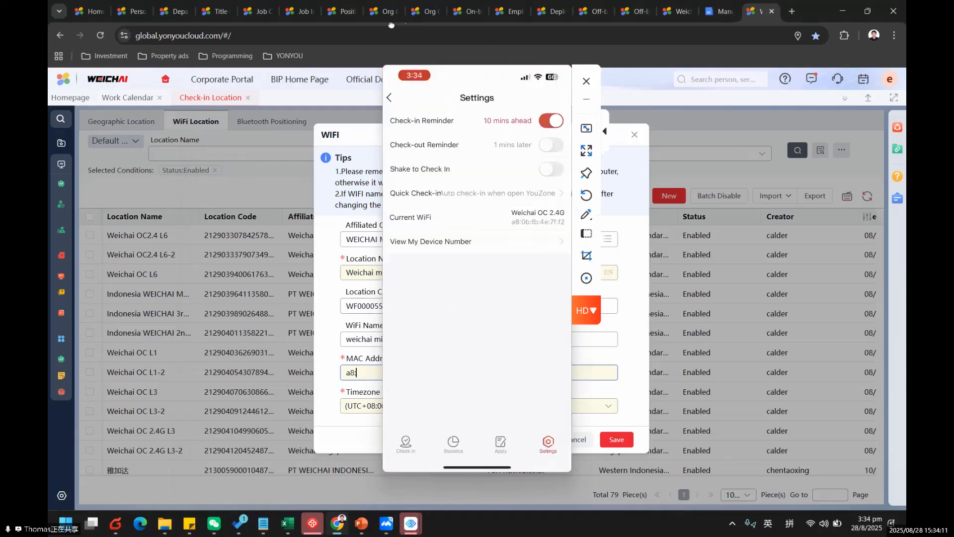
pyautogui.moveTo(494, 77); pyautogui.dragTo(744, 74)
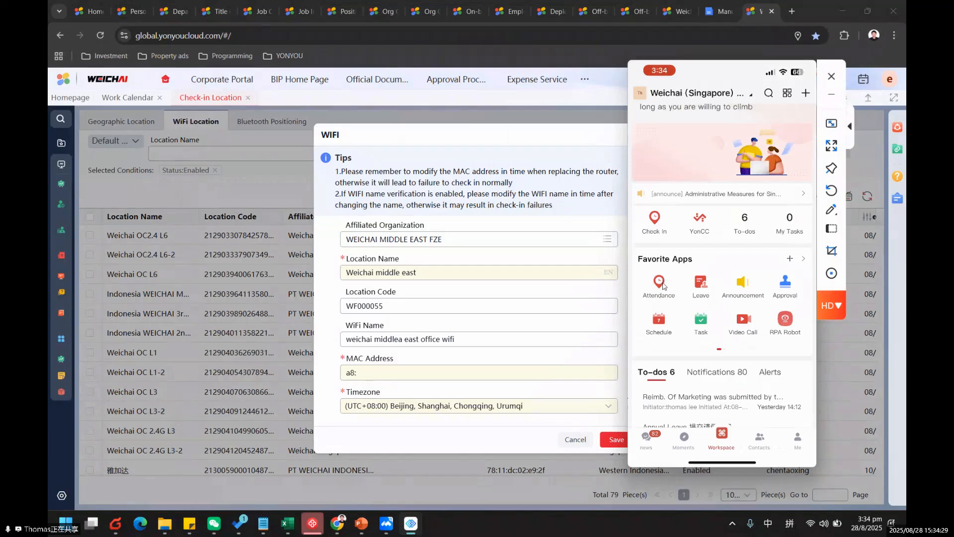
# Read the current WiFi in the phone's check-in settings, then return to the MAC Address field.
pyautogui.click(663, 284)
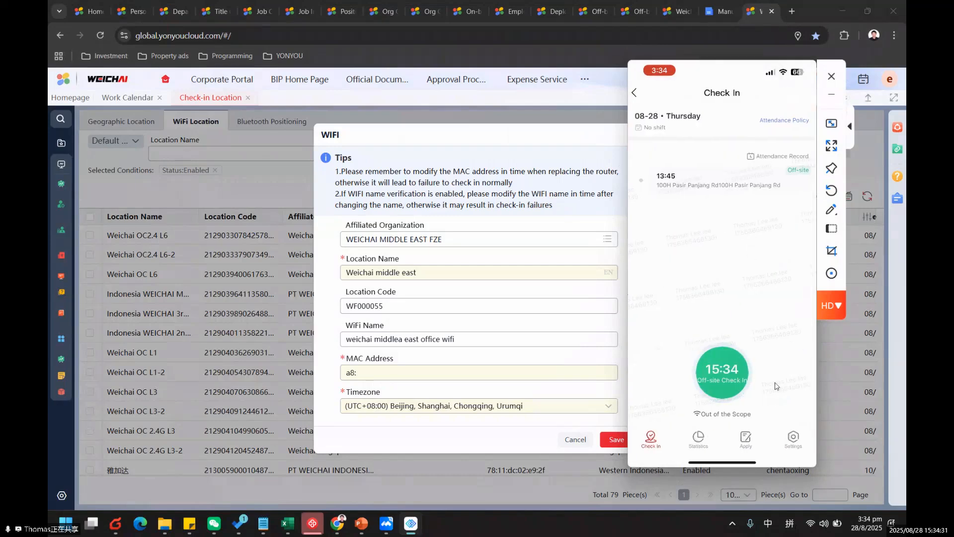
pyautogui.click(794, 440)
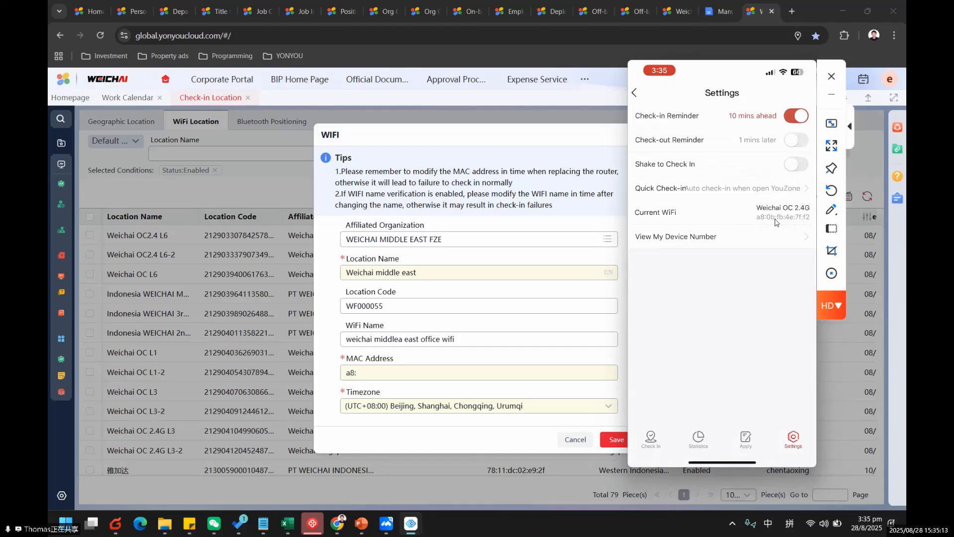
pyautogui.click(419, 376)
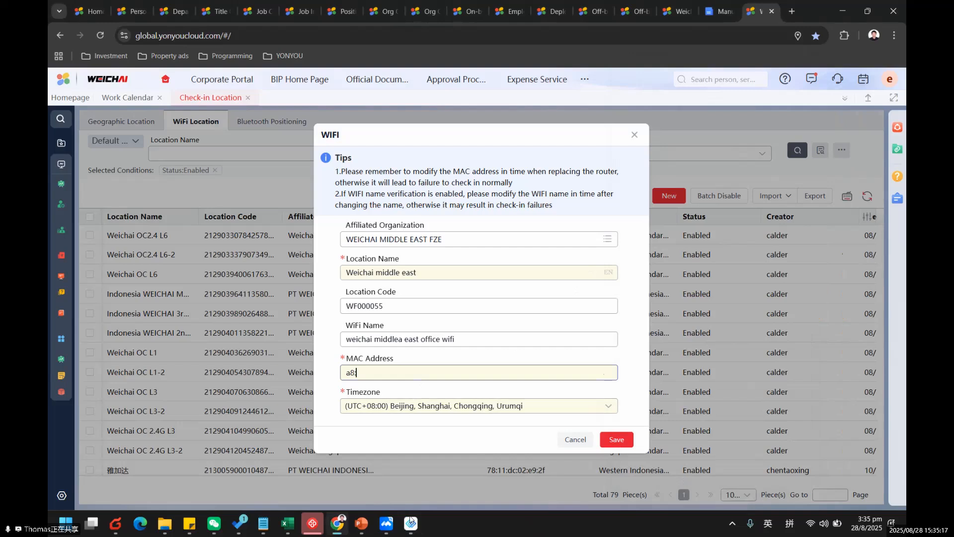
# Check the phone's WiFi details and complete the MAC address as a8:0b:fb:4e:7f:f2.
pyautogui.moveTo(410, 522)
pyautogui.click(470, 444)
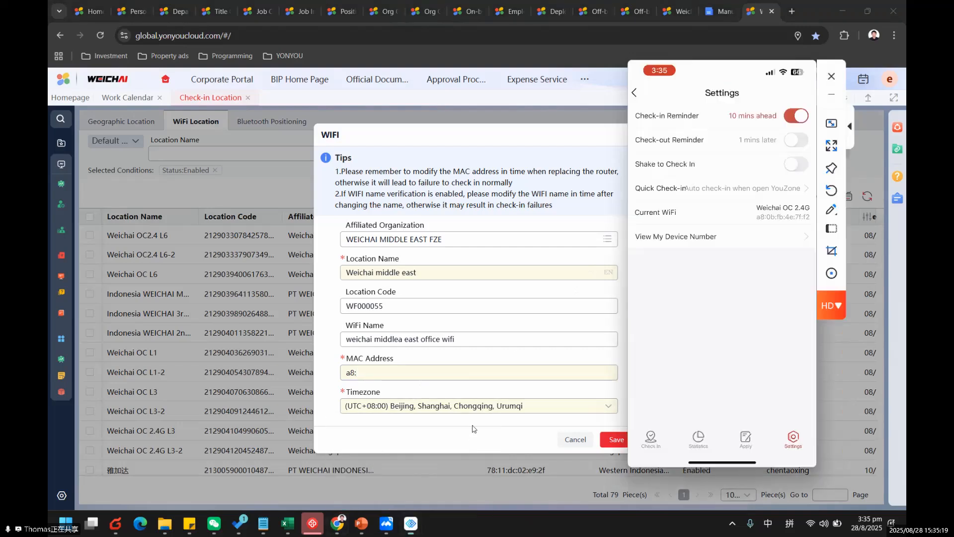
pyautogui.click(405, 372)
pyautogui.write('ob')
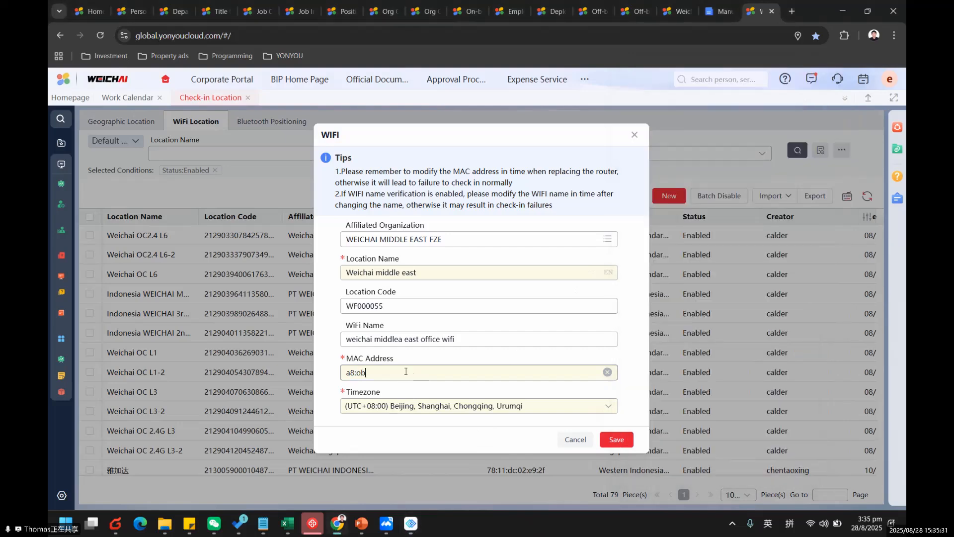
pyautogui.press('BackSpace')
pyautogui.press('BackSpace')
pyautogui.write('0')
pyautogui.press('capslock')
pyautogui.write('B')
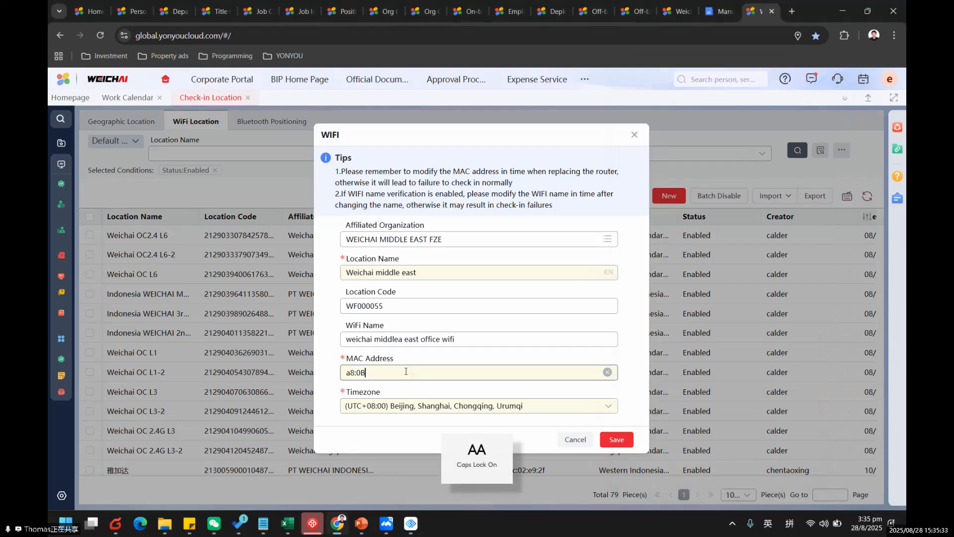
pyautogui.write(':')
pyautogui.press('capslock')
pyautogui.write('fb')
pyautogui.press('BackSpace')
pyautogui.write('b')
pyautogui.press('BackSpace')
pyautogui.press('BackSpace')
pyautogui.press('BackSpace')
pyautogui.press('BackSpace')
pyautogui.write('b:fb:4e')
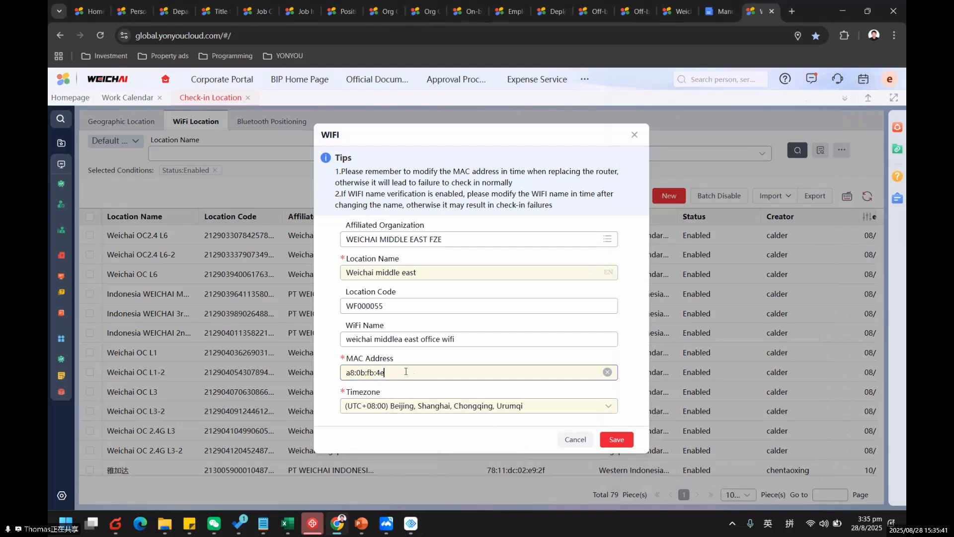
pyautogui.write(':7f:f2')
pyautogui.moveTo(487, 135); pyautogui.dragTo(632, 116)
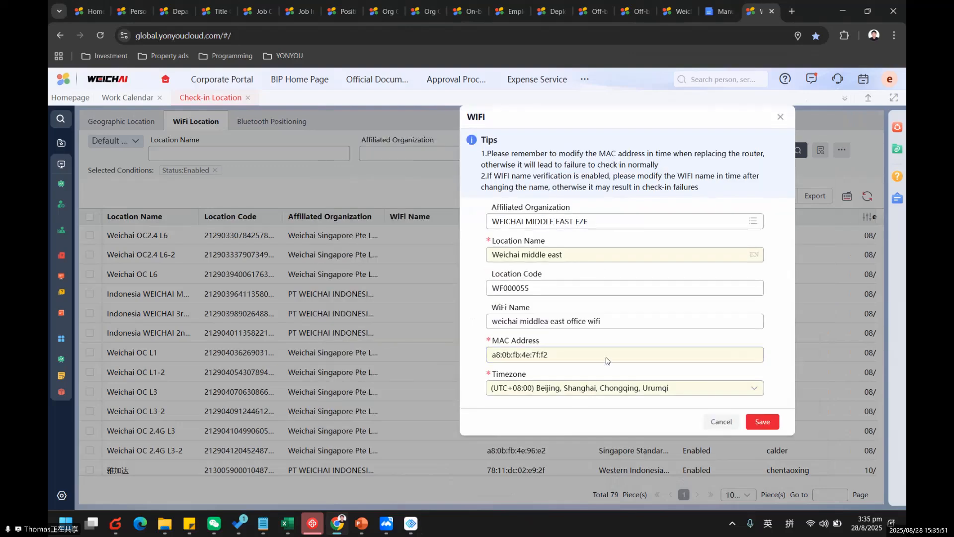
# Set the location's Timezone to (UTC+04:00) Dubai.
pyautogui.click(675, 389)
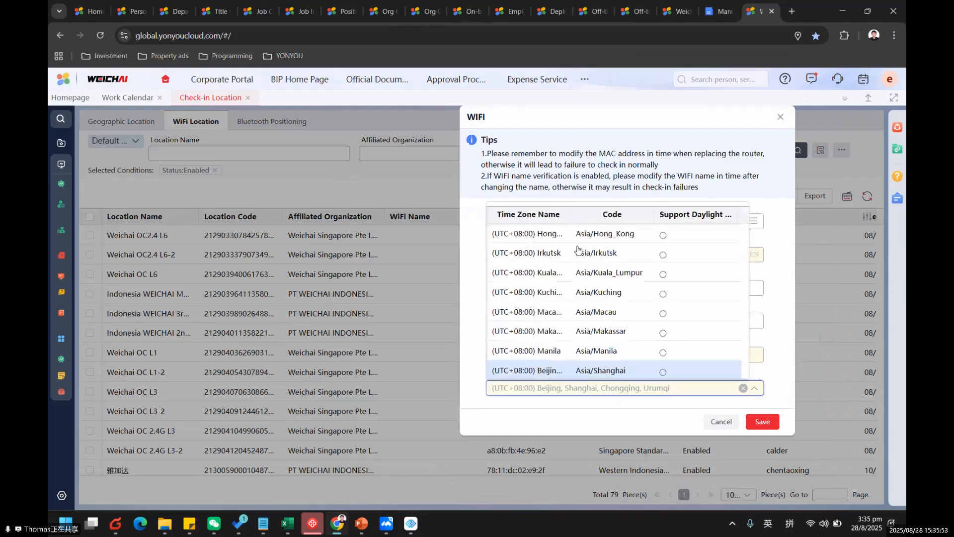
pyautogui.scroll(-10, 578, 271)
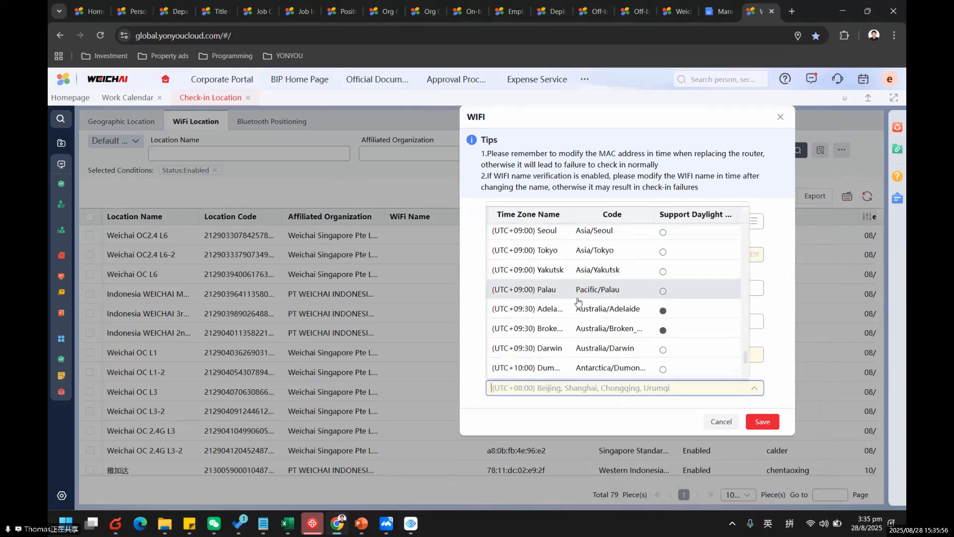
pyautogui.scroll(10, 578, 302)
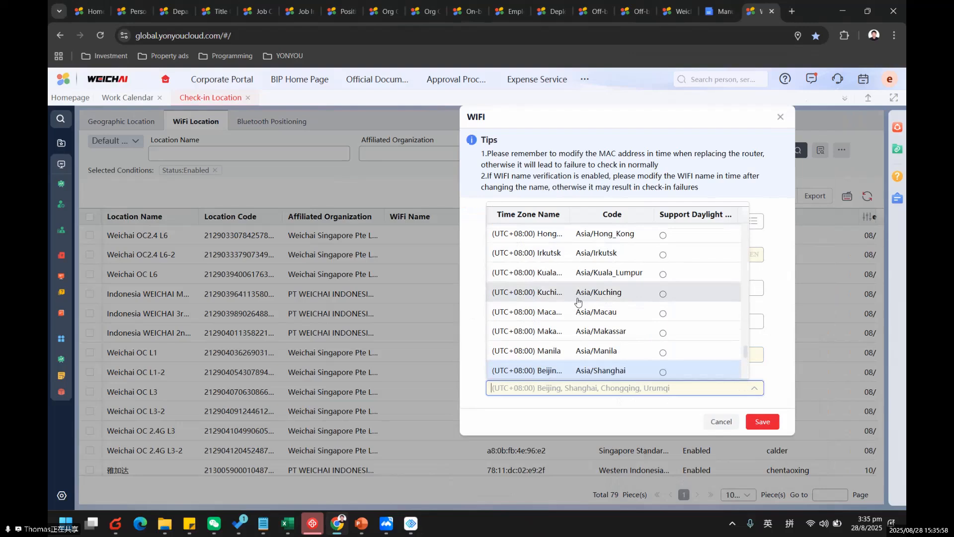
pyautogui.scroll(6, 578, 302)
pyautogui.scroll(5, 578, 301)
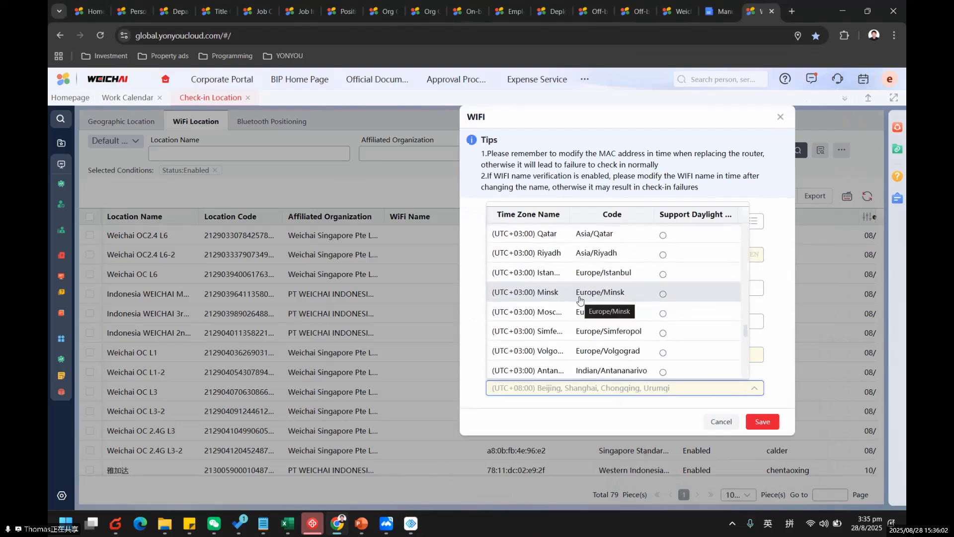
pyautogui.scroll(1, 580, 300)
pyautogui.scroll(1, 580, 300)
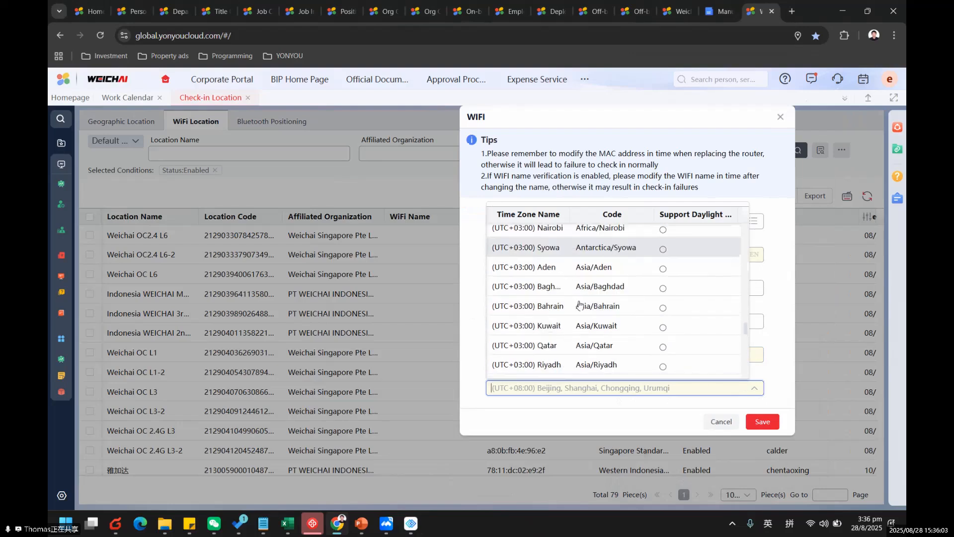
pyautogui.scroll(-2, 582, 310)
pyautogui.scroll(-1, 599, 293)
pyautogui.scroll(1, 594, 303)
pyautogui.scroll(-2, 589, 313)
pyautogui.scroll(6, 590, 312)
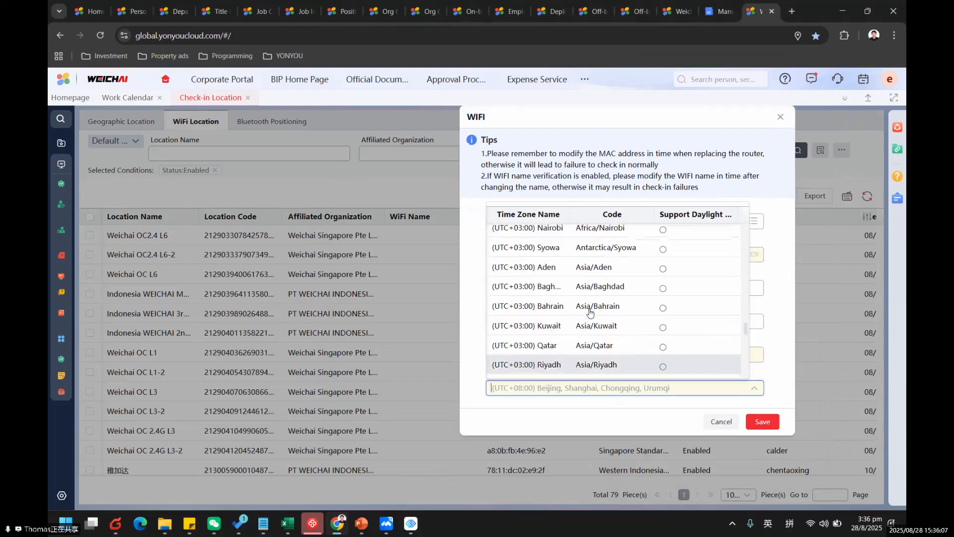
pyautogui.scroll(1, 590, 311)
pyautogui.scroll(-5, 590, 312)
pyautogui.scroll(-3, 590, 312)
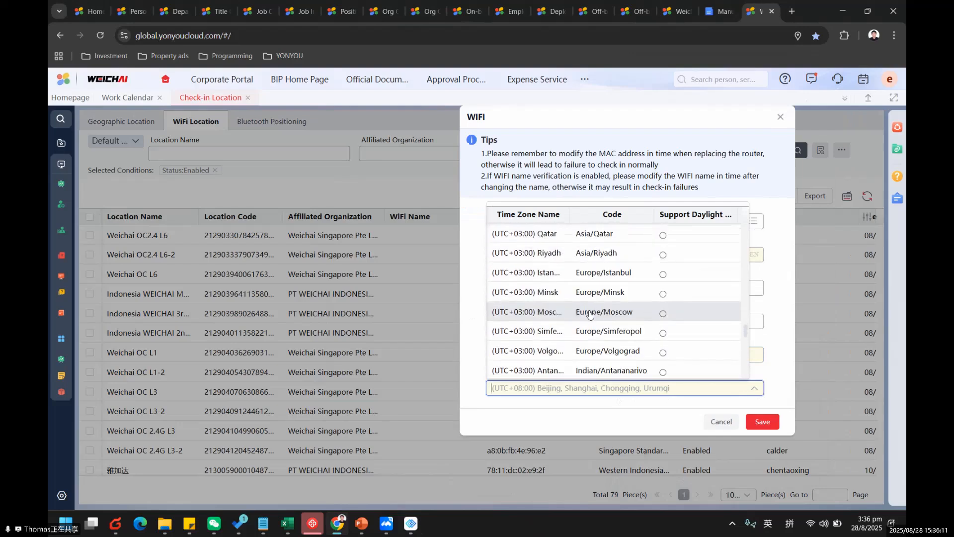
pyautogui.scroll(-3, 590, 312)
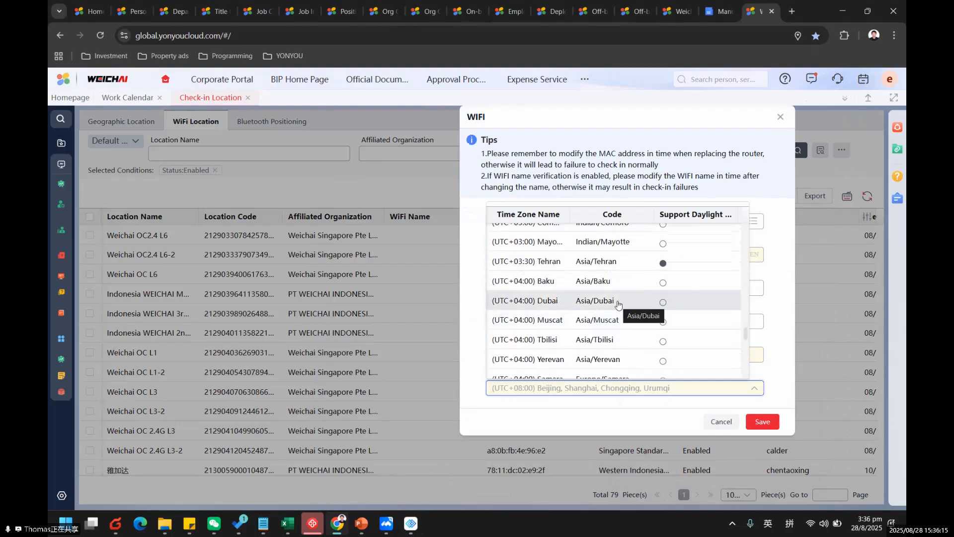
pyautogui.click(660, 304)
pyautogui.click(630, 411)
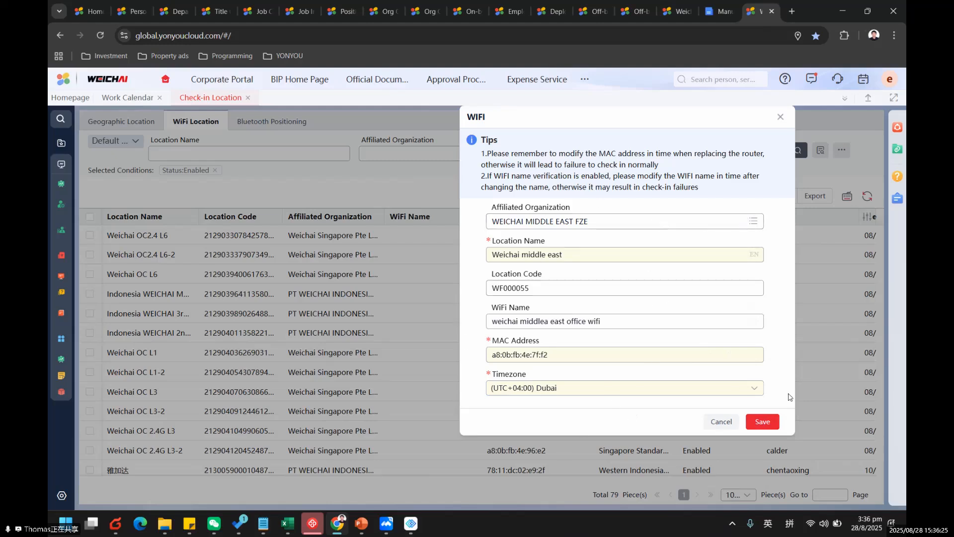
# Save the Weichai middle east WiFi location, bringing the list to 80 entries.
pyautogui.click(762, 421)
pyautogui.scroll(-3, 314, 355)
pyautogui.scroll(-5, 314, 370)
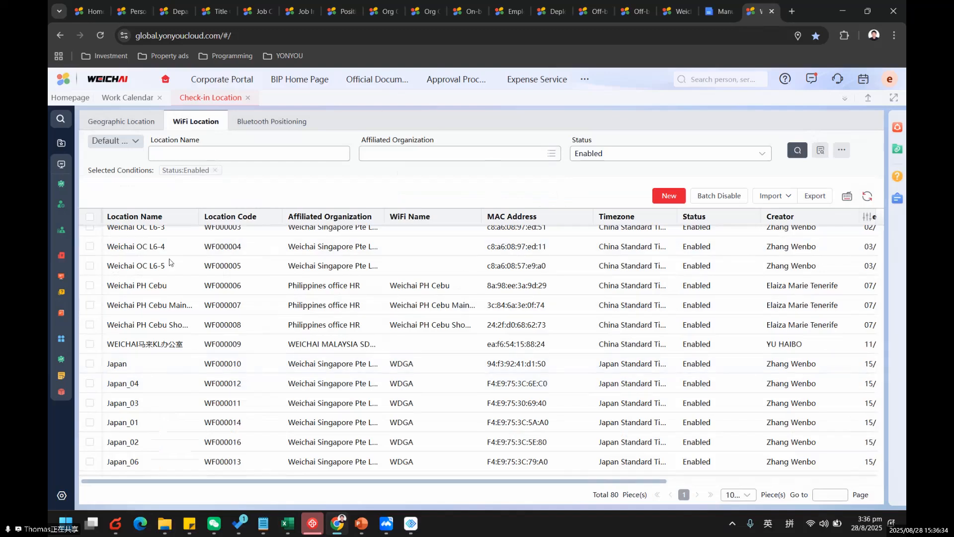
# Open Time Management > Attendance Policy and widen the Policy Name column.
pyautogui.click(64, 80)
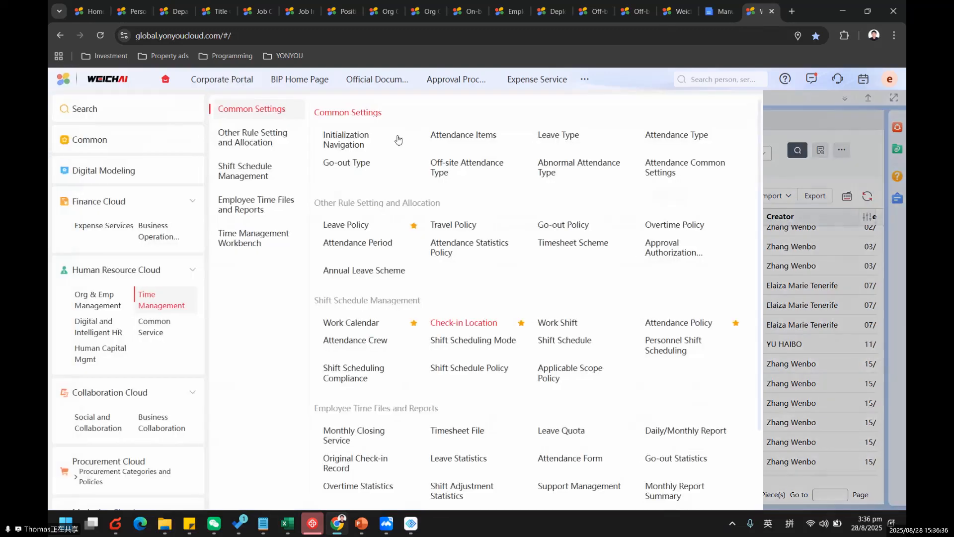
pyautogui.click(679, 324)
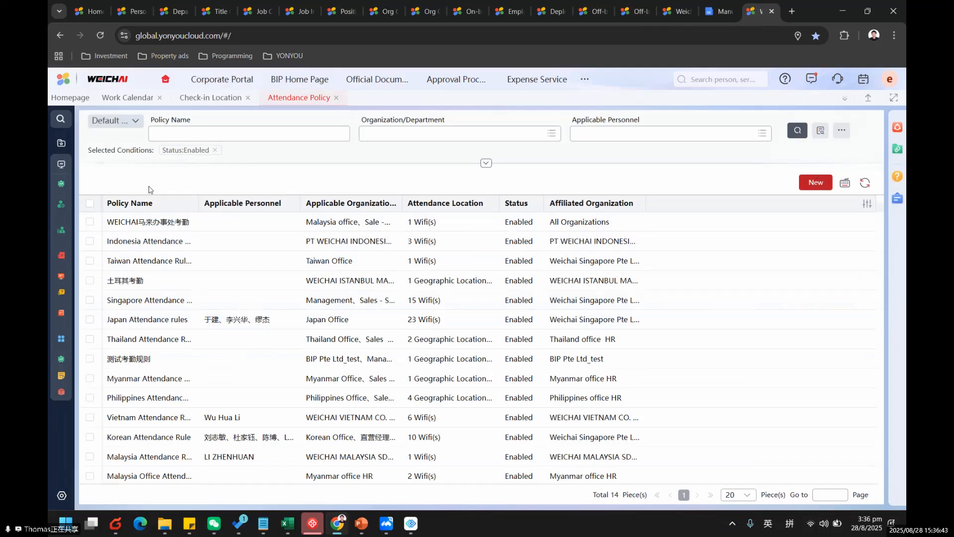
pyautogui.moveTo(244, 206); pyautogui.dragTo(243, 206)
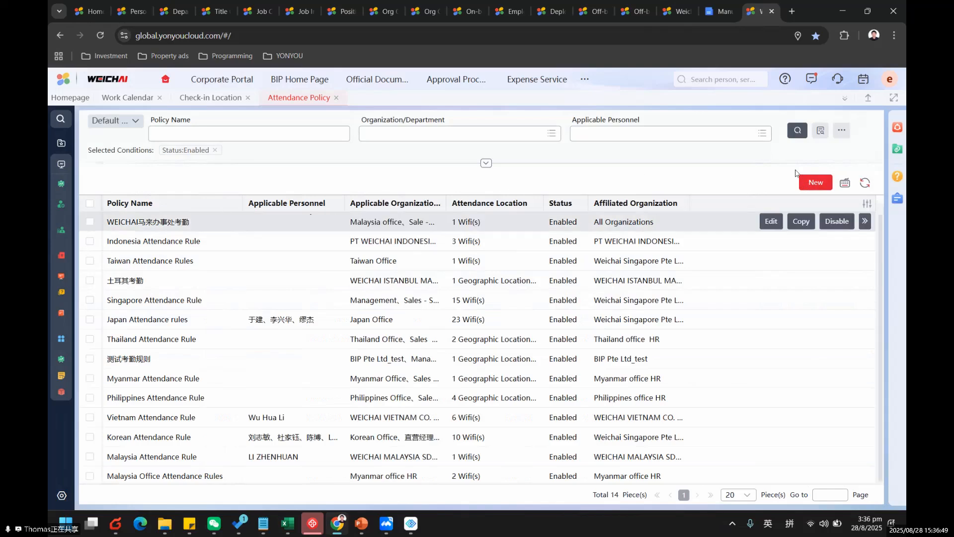
pyautogui.click(810, 180)
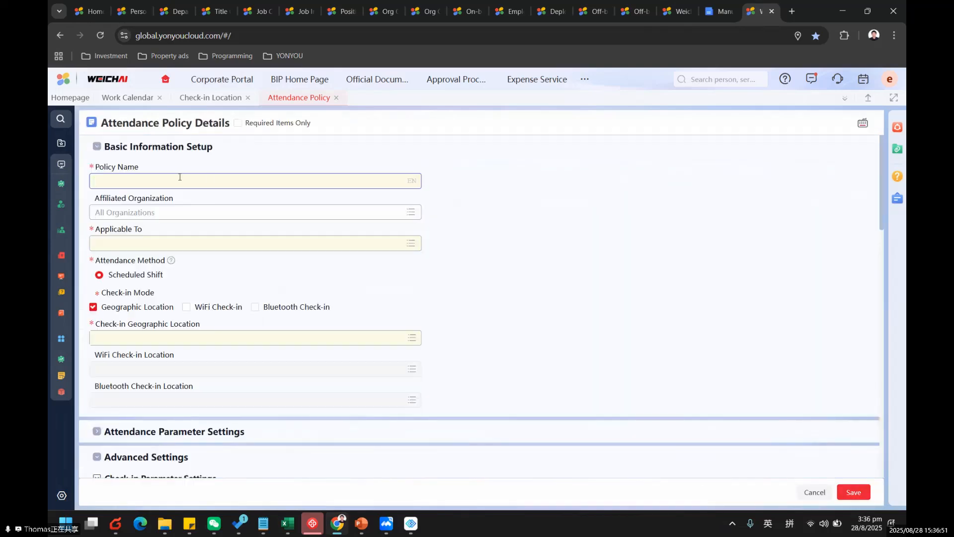
# Name the policy 'Middle East Attendance Policy' and set its organization to WEICHAI MIDDLE EAST FZE.
pyautogui.write('Middle East Attendance Policy')
pyautogui.press('Tab')
pyautogui.click(411, 213)
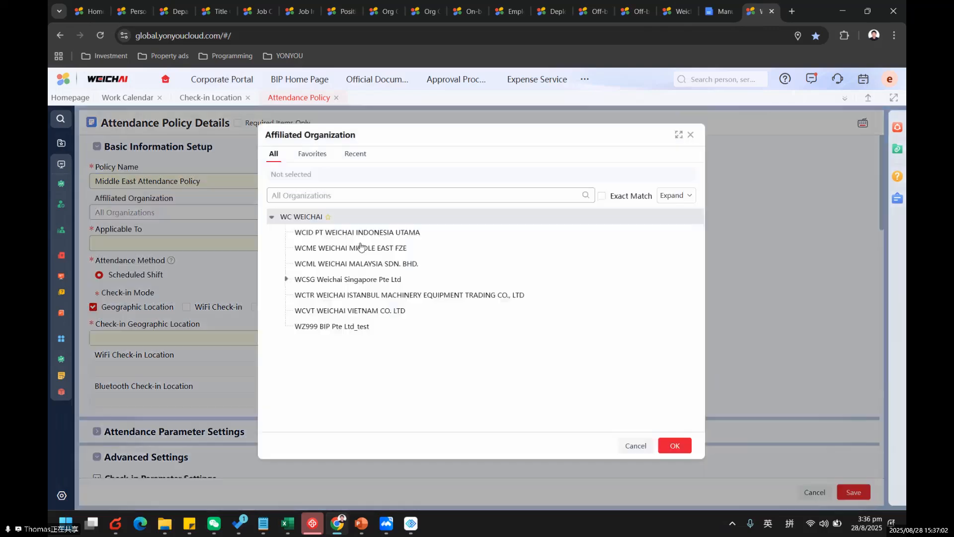
pyautogui.doubleClick(379, 249)
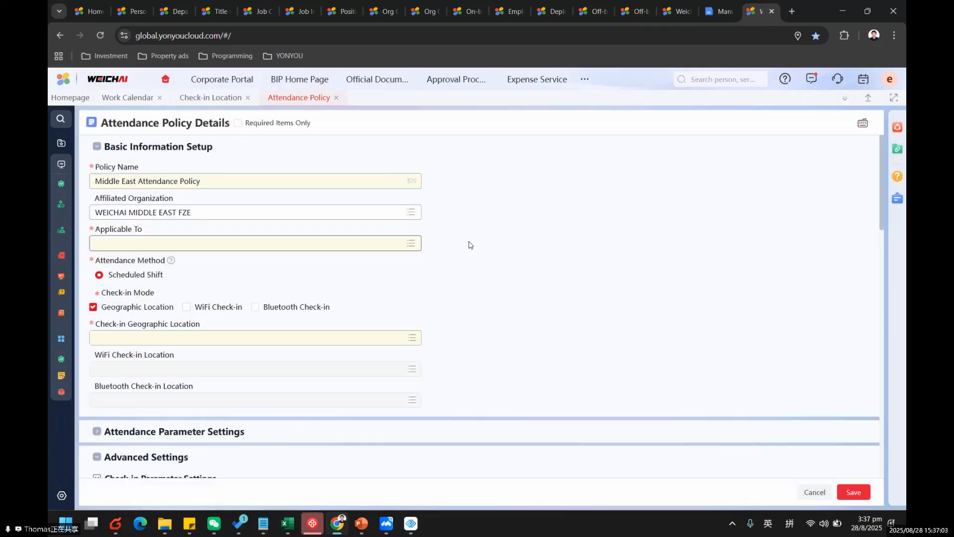
pyautogui.click(416, 247)
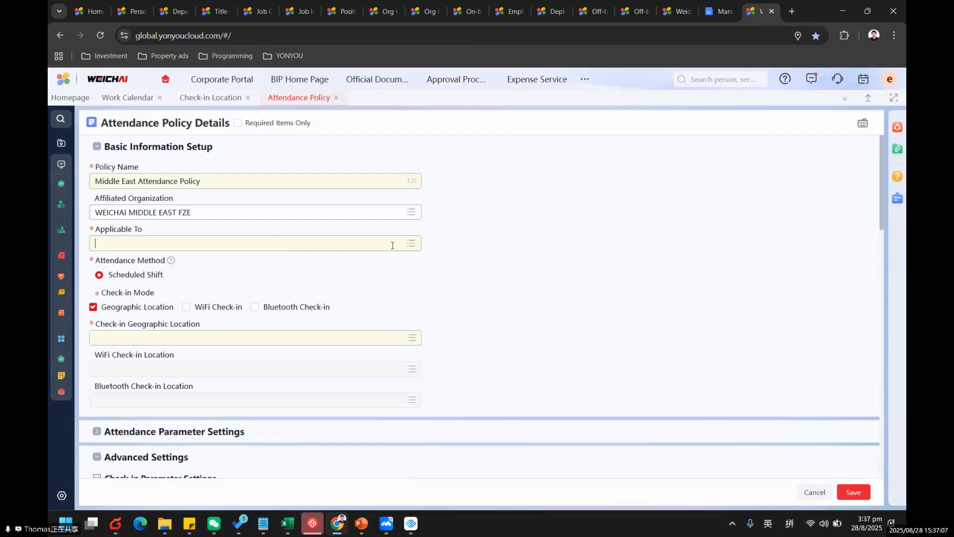
# Set the policy's applicable organization to WCME WEICHAI MIDDLE EAST FZE in the Applicable Scope dialog.
pyautogui.click(411, 243)
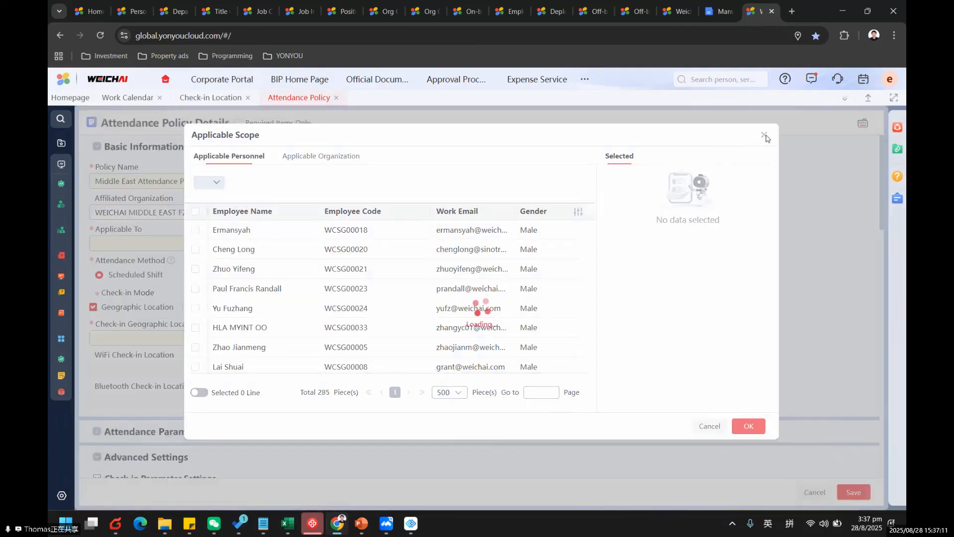
pyautogui.click(766, 135)
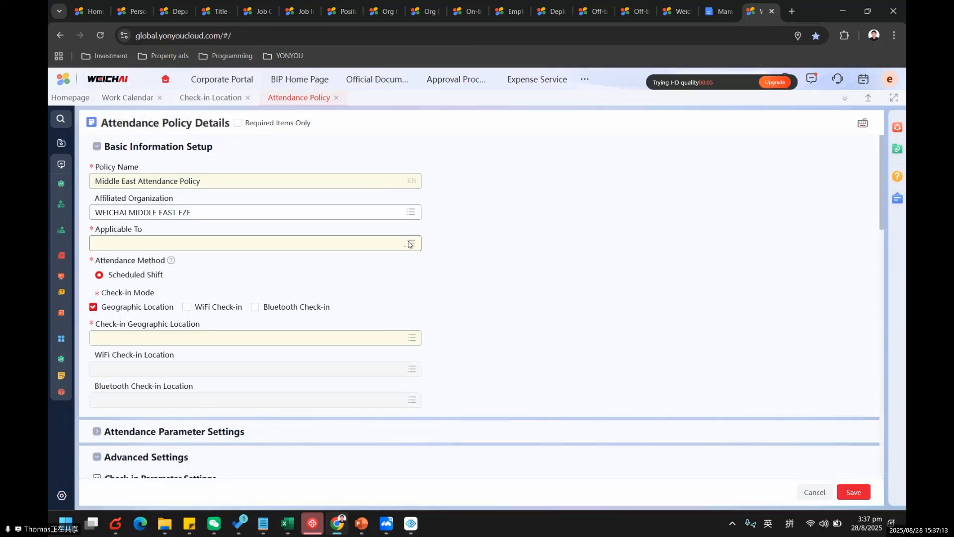
pyautogui.click(410, 243)
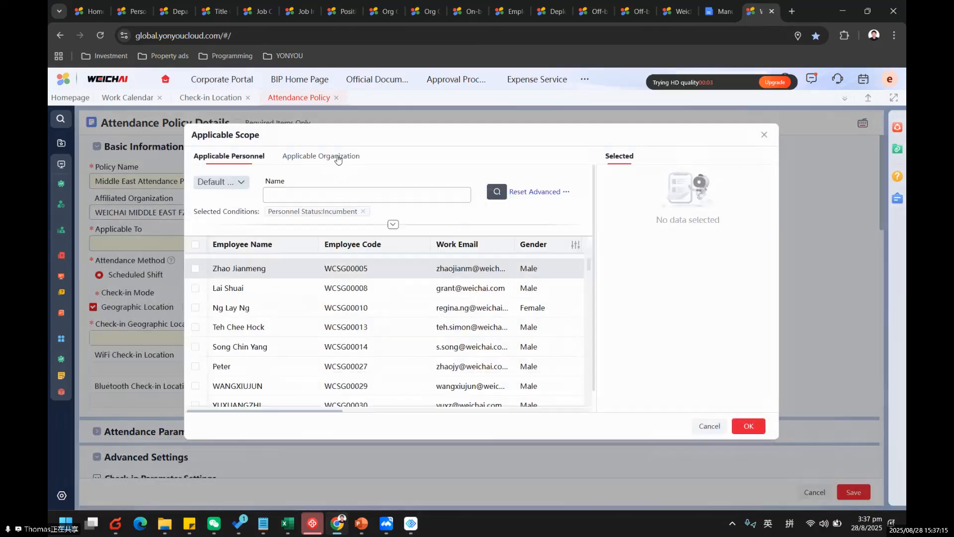
pyautogui.click(336, 157)
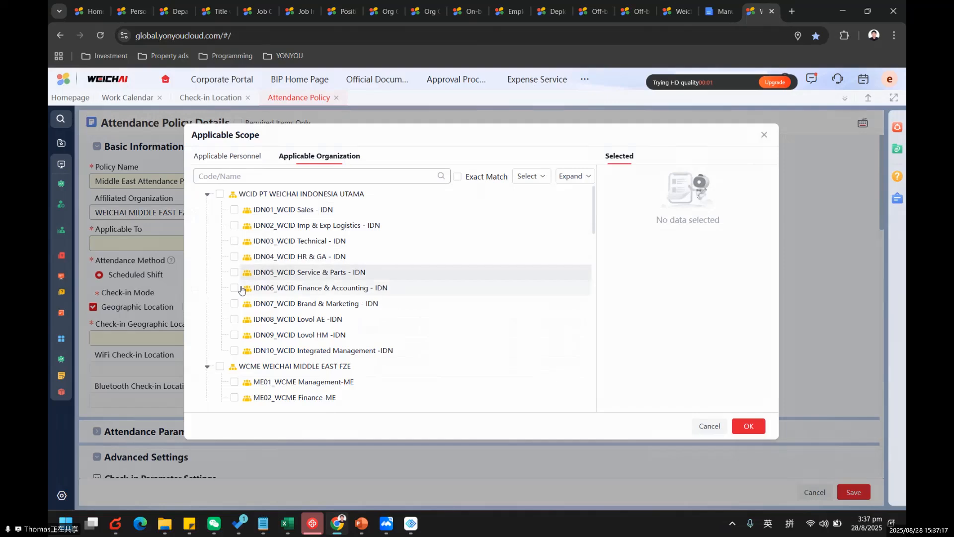
pyautogui.scroll(-3, 240, 281)
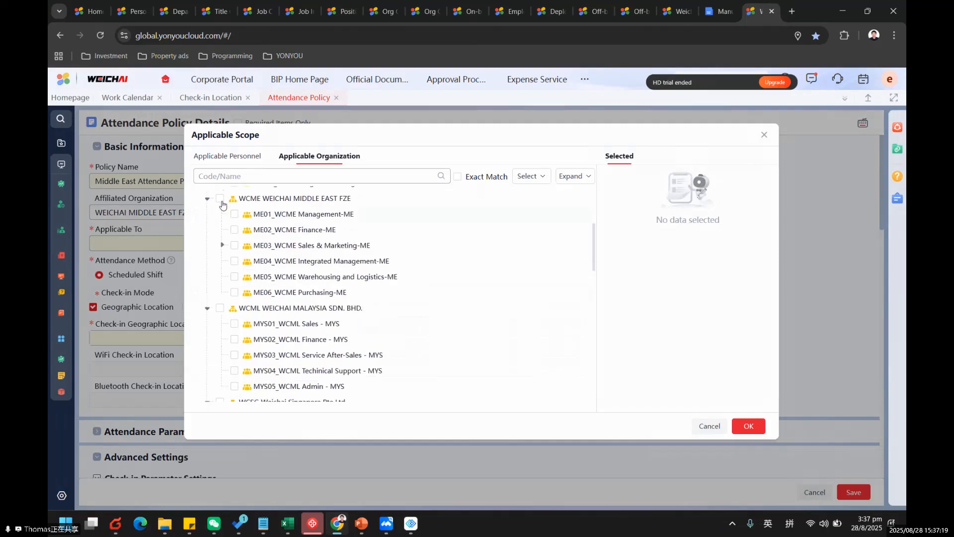
pyautogui.click(220, 199)
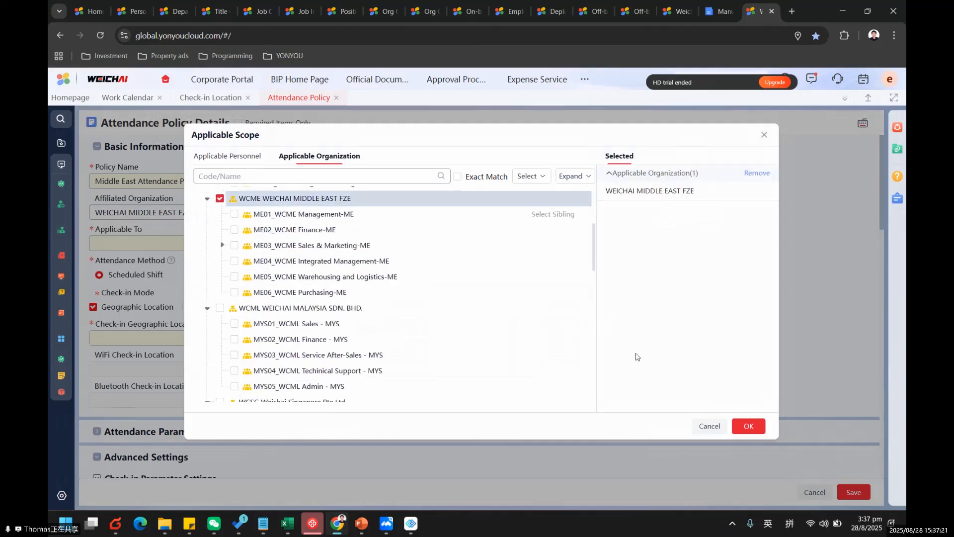
pyautogui.click(735, 425)
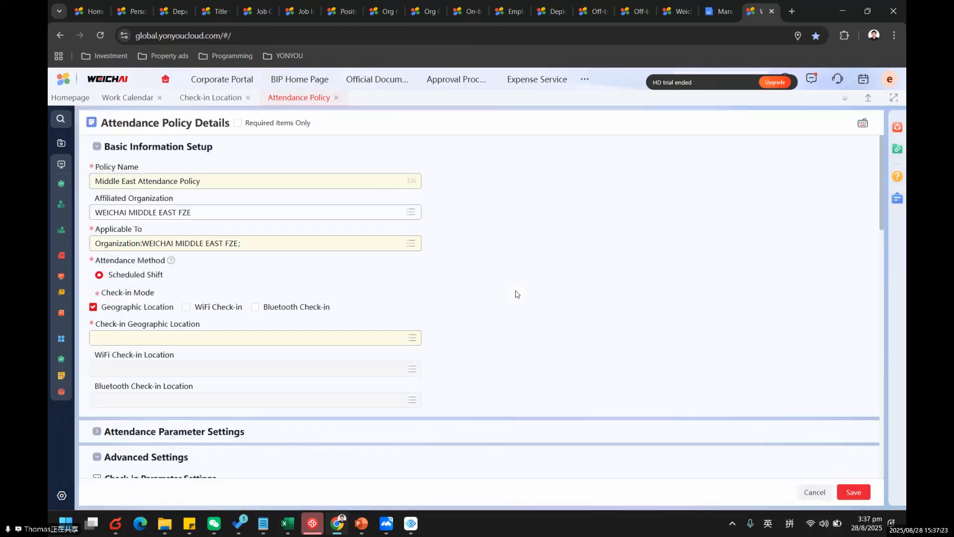
pyautogui.scroll(-3, 481, 285)
# Tick WiFi Check-in and untick Geographic Location as the policy's check-in mode.
pyautogui.scroll(1, 196, 249)
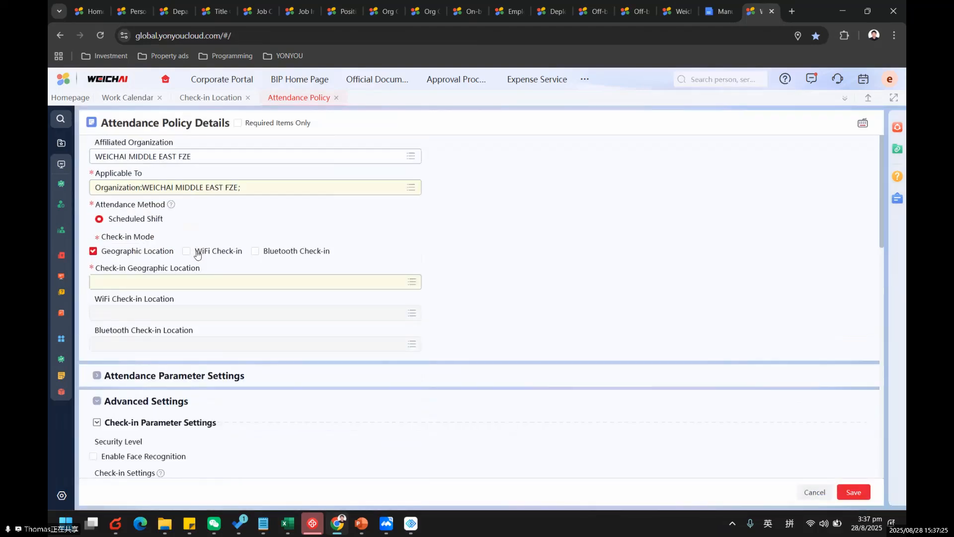
pyautogui.click(196, 251)
pyautogui.click(322, 283)
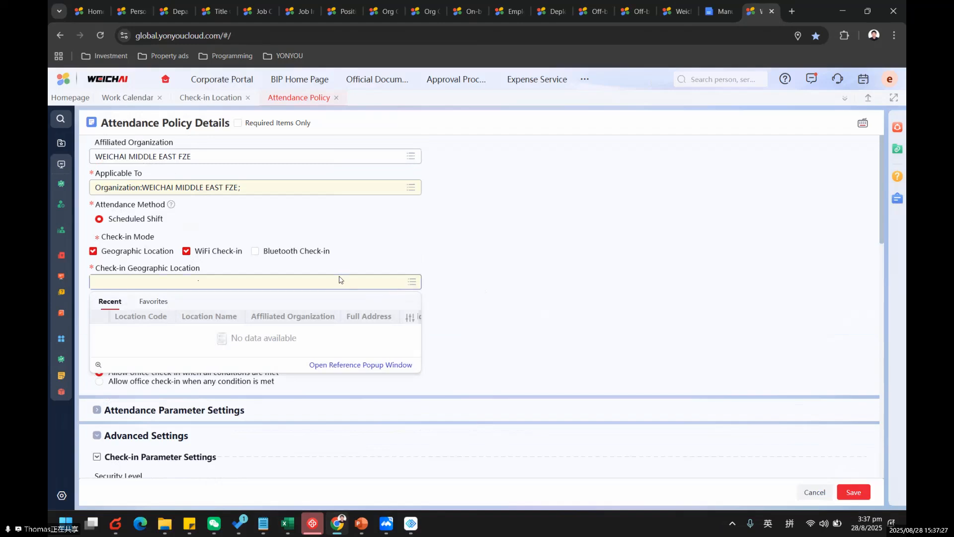
pyautogui.click(404, 241)
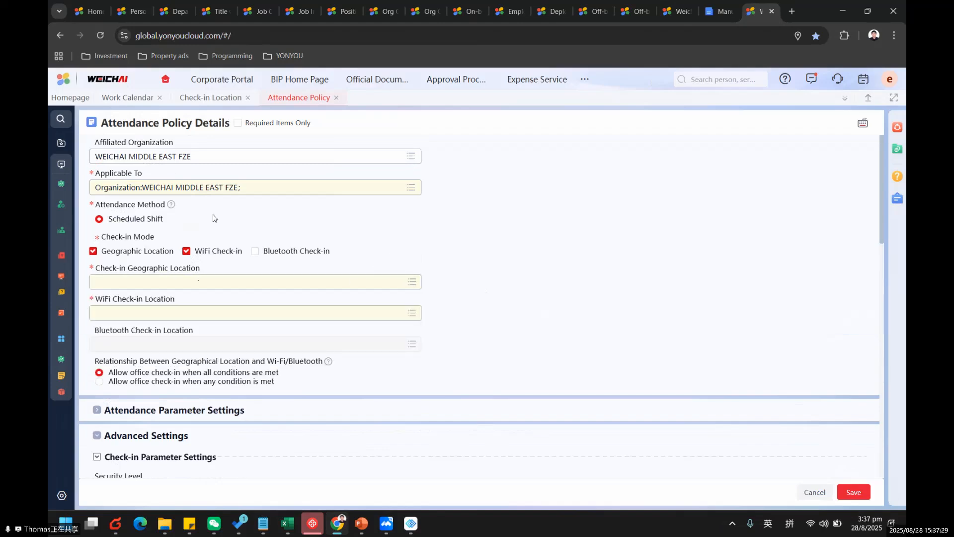
pyautogui.click(93, 252)
pyautogui.click(185, 310)
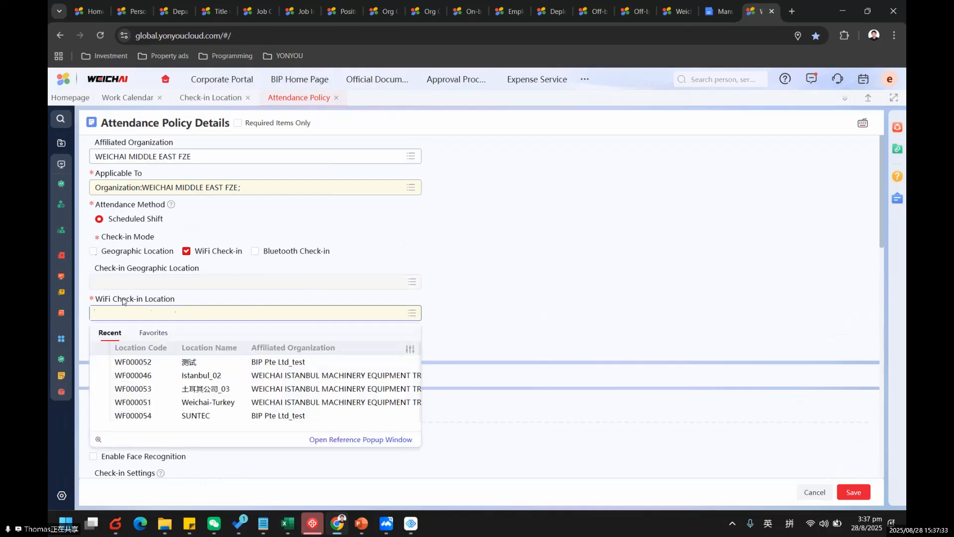
# Search WiFi locations for 'middle esat' and select Weichai middle east.
pyautogui.click(412, 314)
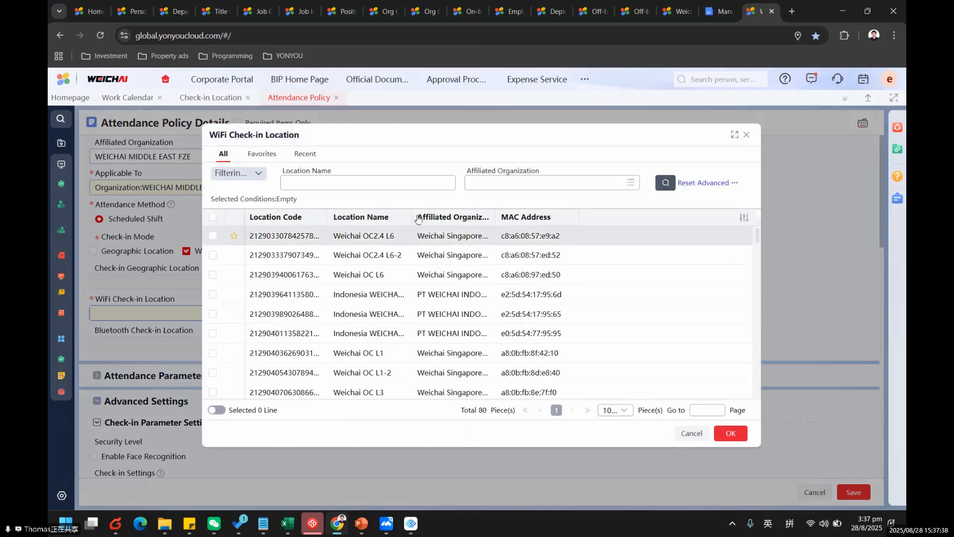
pyautogui.moveTo(410, 218); pyautogui.dragTo(469, 219)
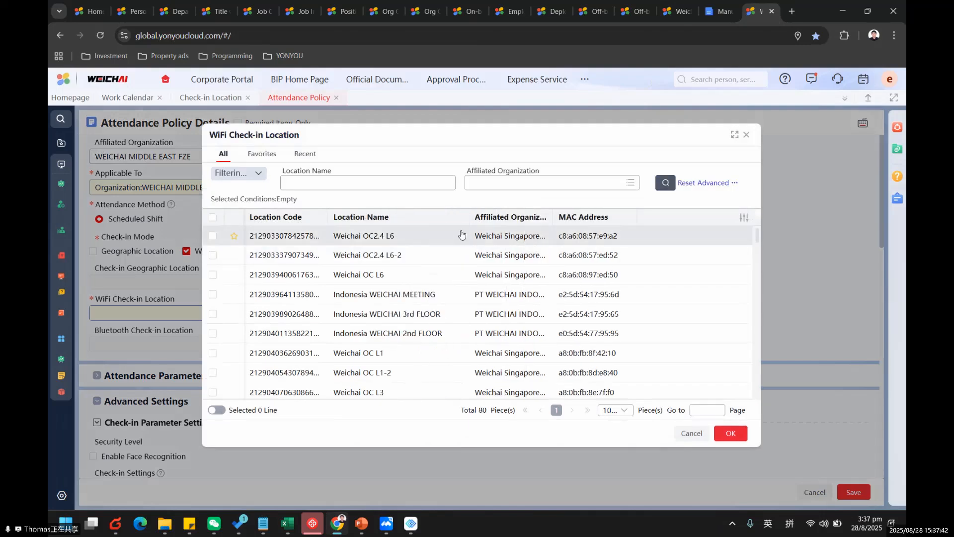
pyautogui.scroll(-10, 376, 280)
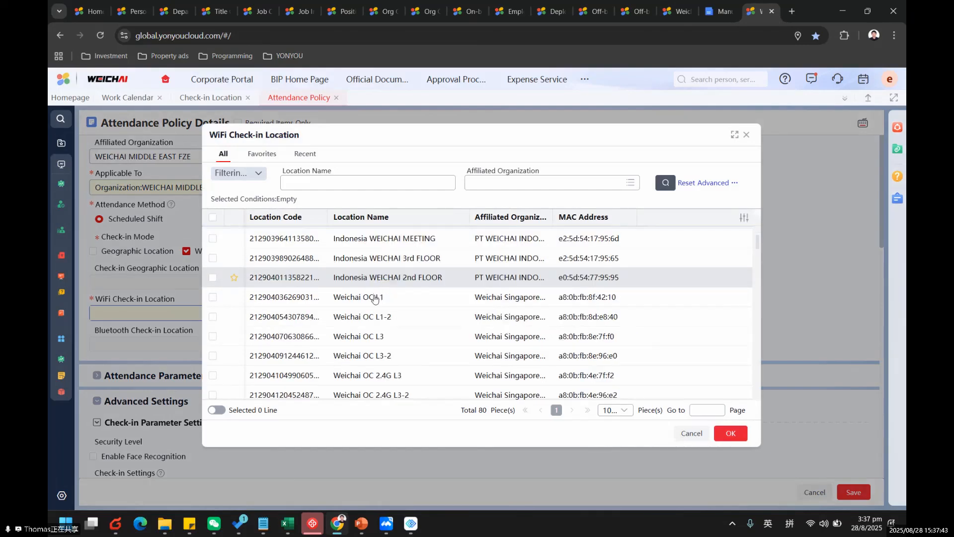
pyautogui.click(338, 185)
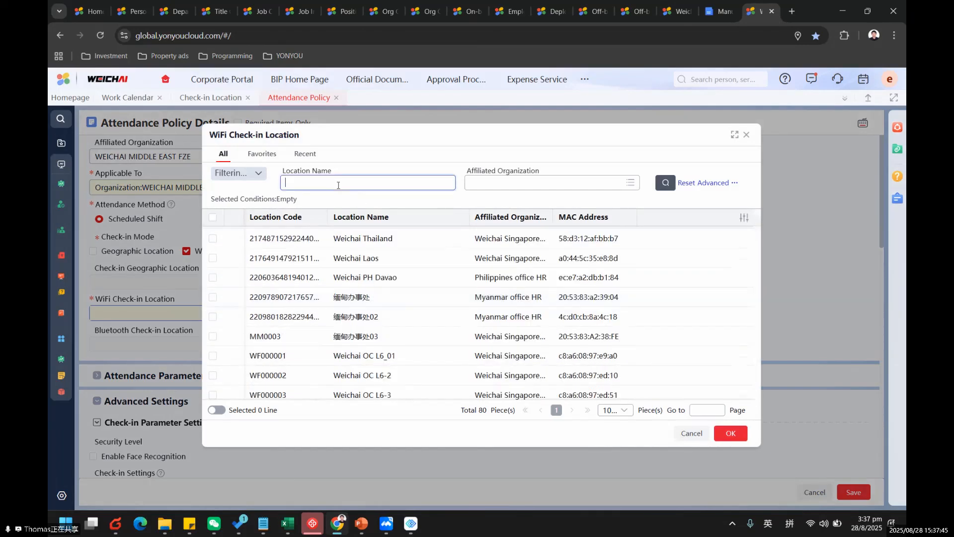
pyautogui.write('middle esat')
pyautogui.press('Return')
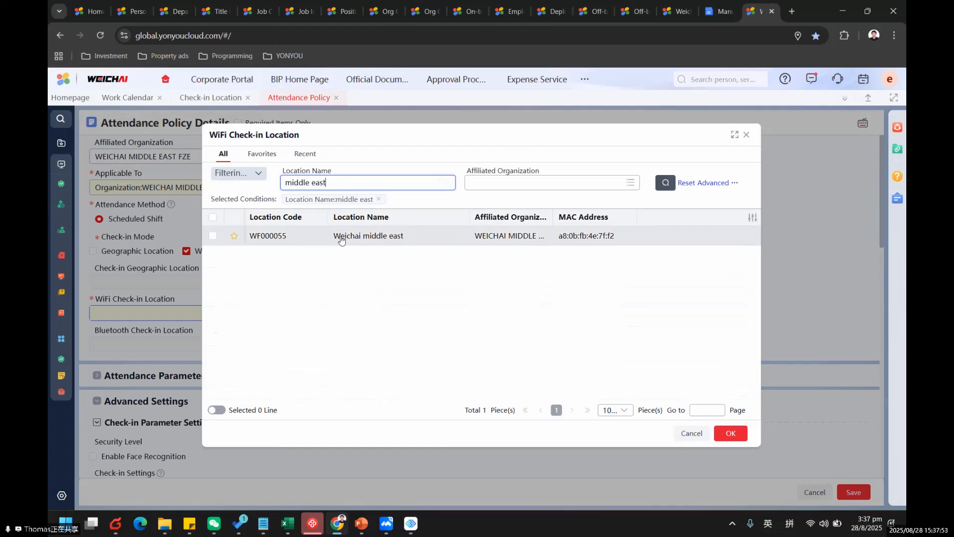
pyautogui.click(341, 240)
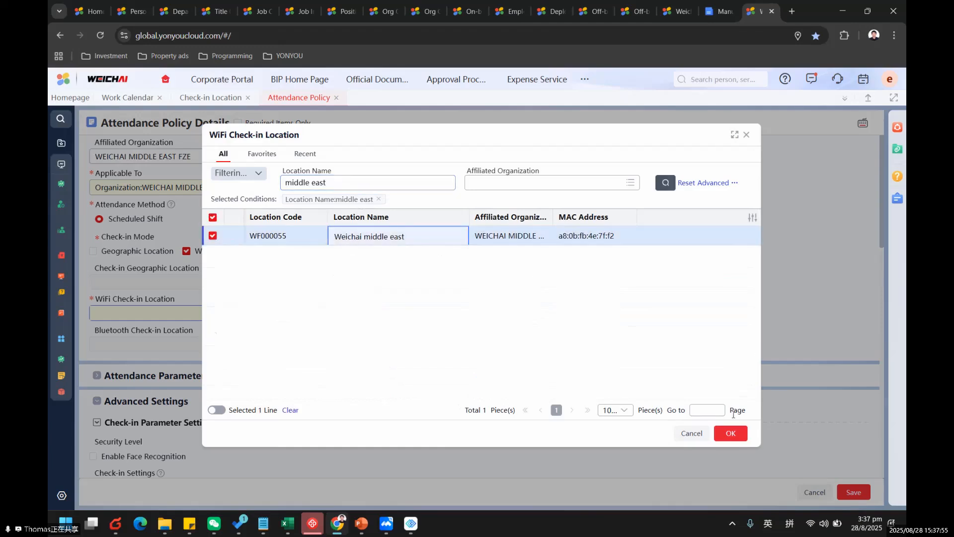
pyautogui.click(731, 433)
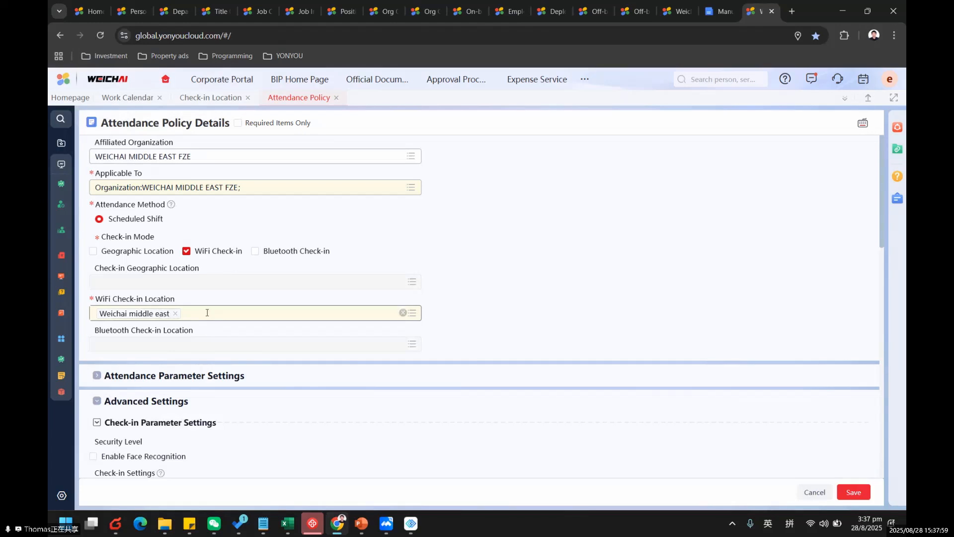
# Replace it with the Weichai OC2.4 L6, Weichai OC2.4 L6-2 and Weichai OC L6 locations.
pyautogui.click(189, 312)
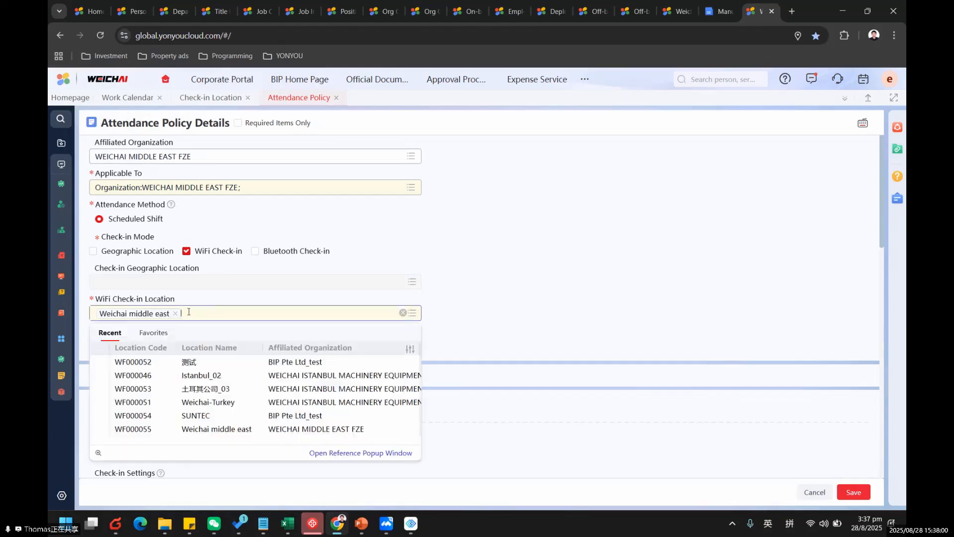
pyautogui.click(403, 313)
pyautogui.click(412, 313)
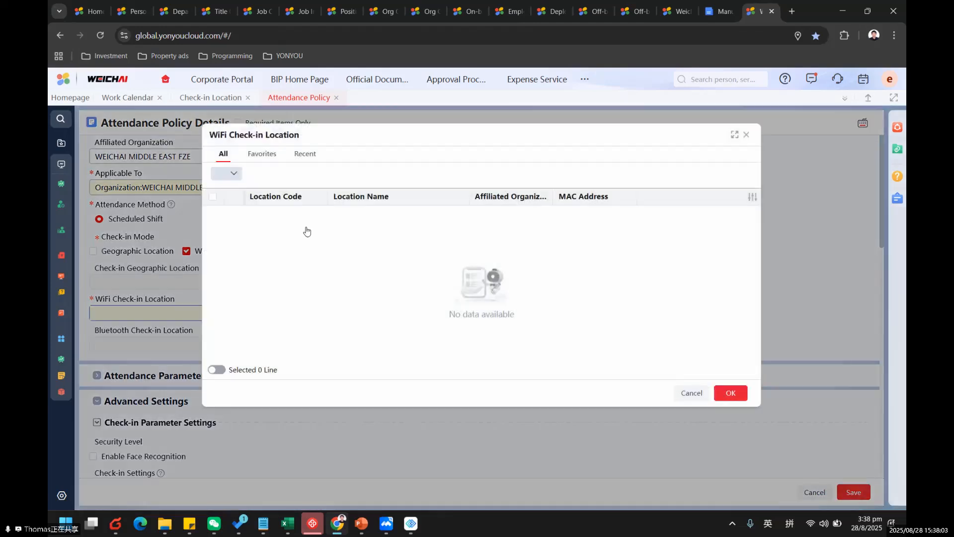
pyautogui.click(214, 237)
pyautogui.click(212, 256)
pyautogui.click(213, 274)
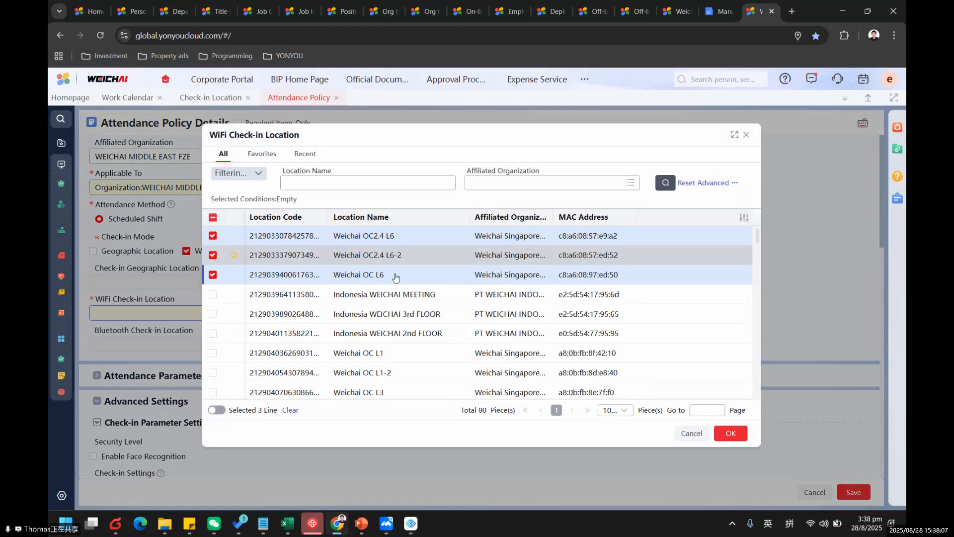
pyautogui.click(731, 433)
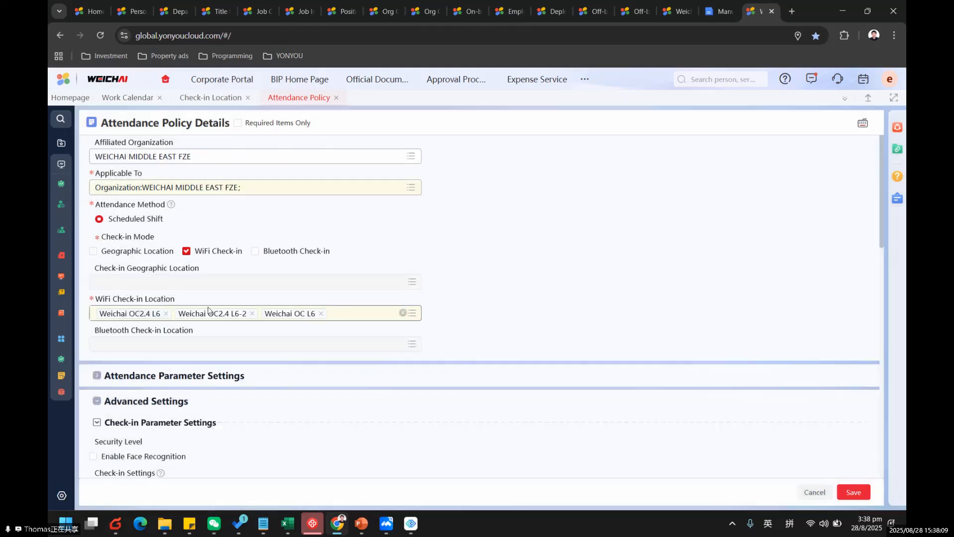
# Clear those entries and re-select only Weichai middle east via a 'middle' search.
pyautogui.click(403, 313)
pyautogui.click(412, 313)
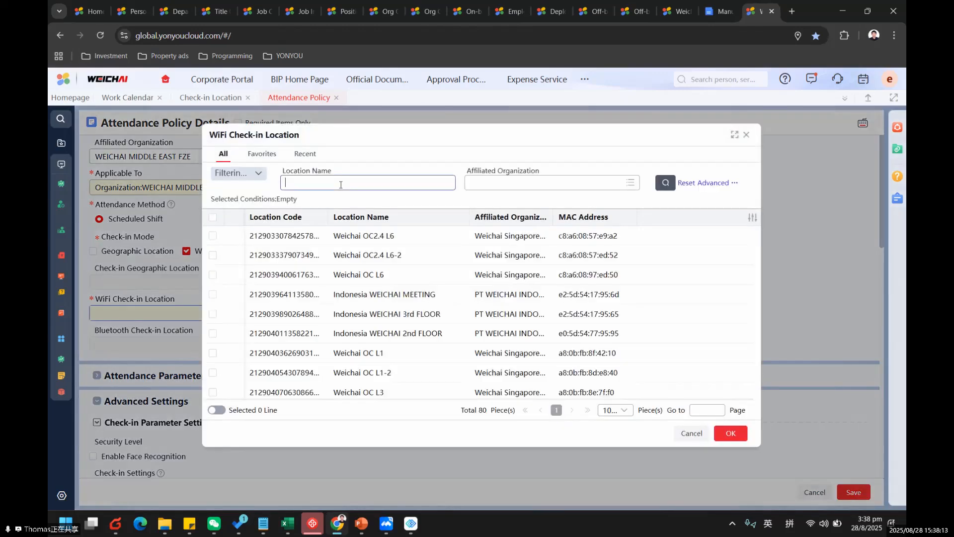
pyautogui.write('weichai')
pyautogui.press('Return')
pyautogui.hotkey('ctrl', 'a')
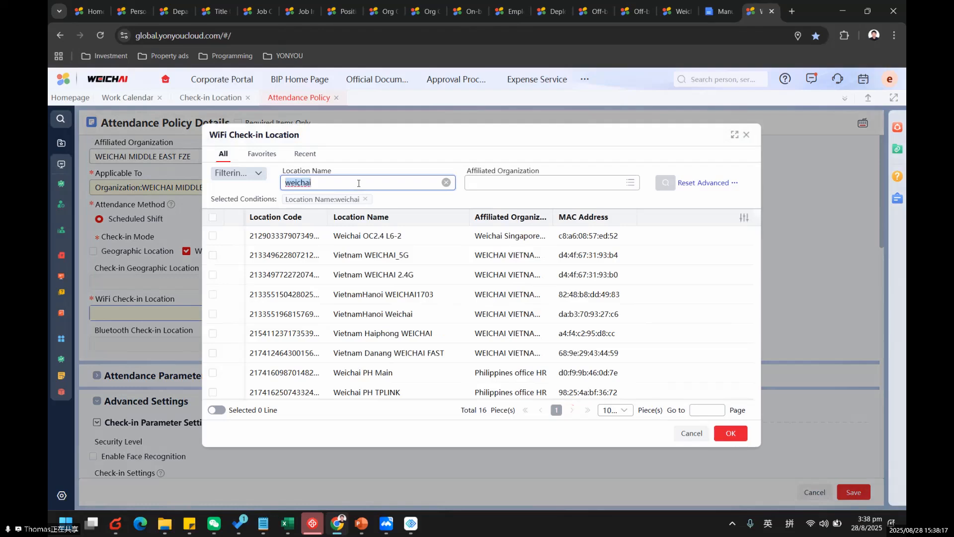
pyautogui.write('middle')
pyautogui.press('Return')
pyautogui.click(213, 236)
pyautogui.click(731, 434)
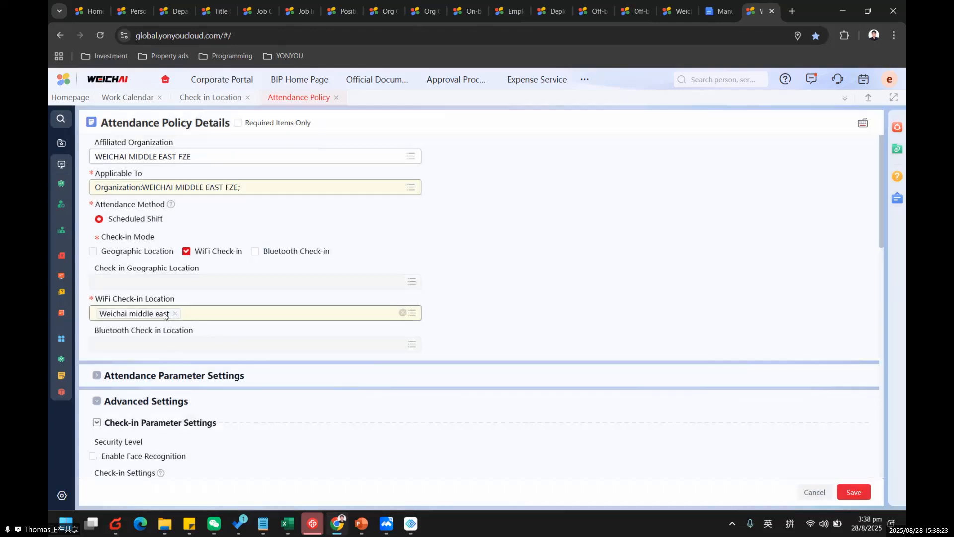
# Save the Middle East Attendance Policy and scroll through its saved details.
pyautogui.scroll(-2, 643, 263)
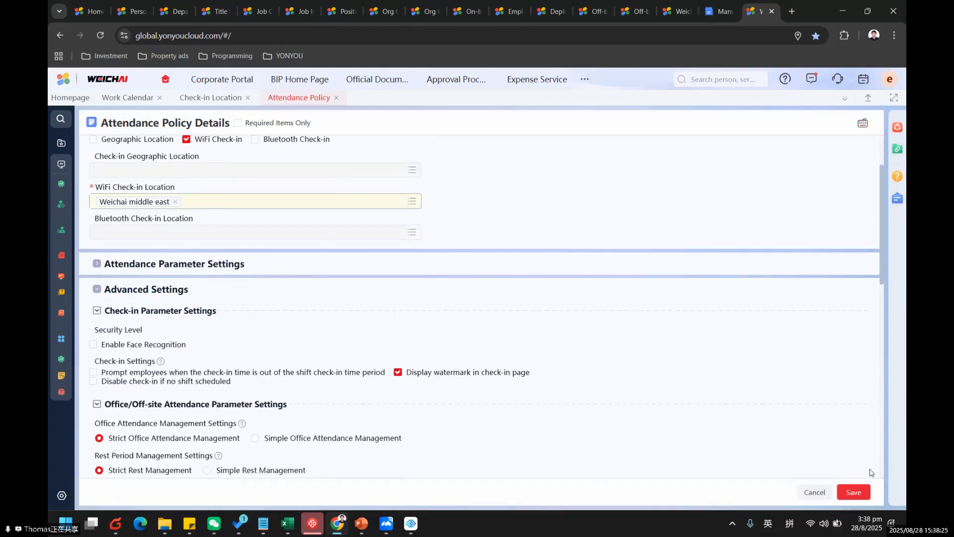
pyautogui.click(855, 493)
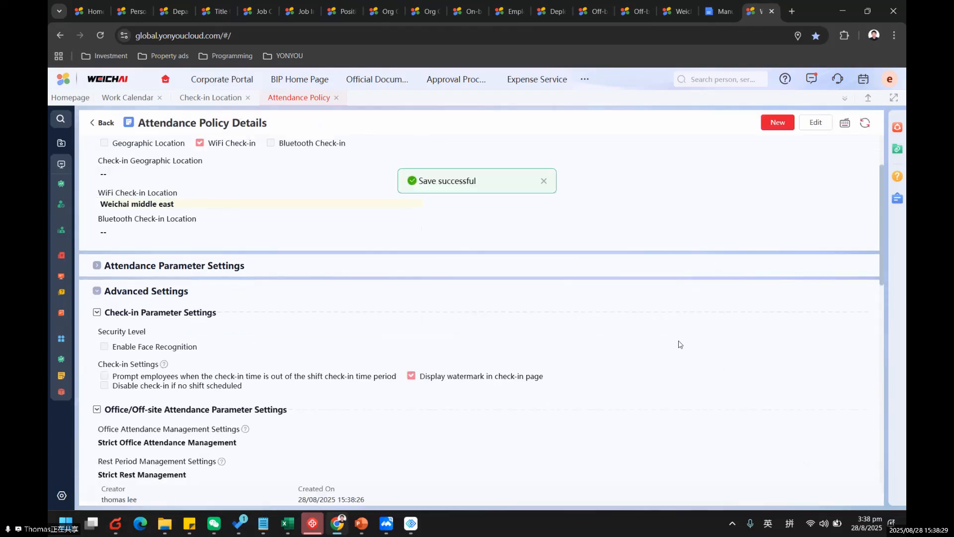
pyautogui.scroll(-5, 396, 260)
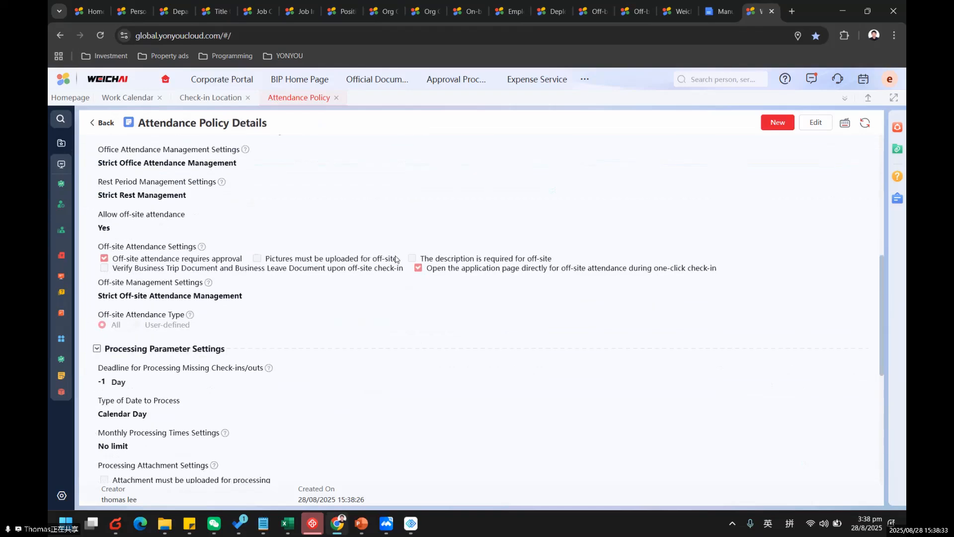
pyautogui.scroll(-4, 396, 259)
pyautogui.scroll(-3, 396, 259)
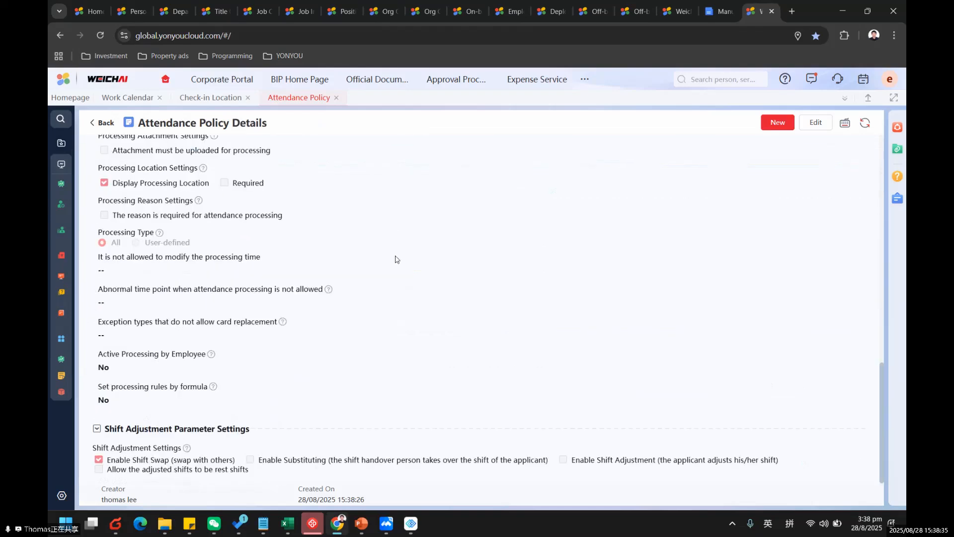
pyautogui.scroll(15, 397, 260)
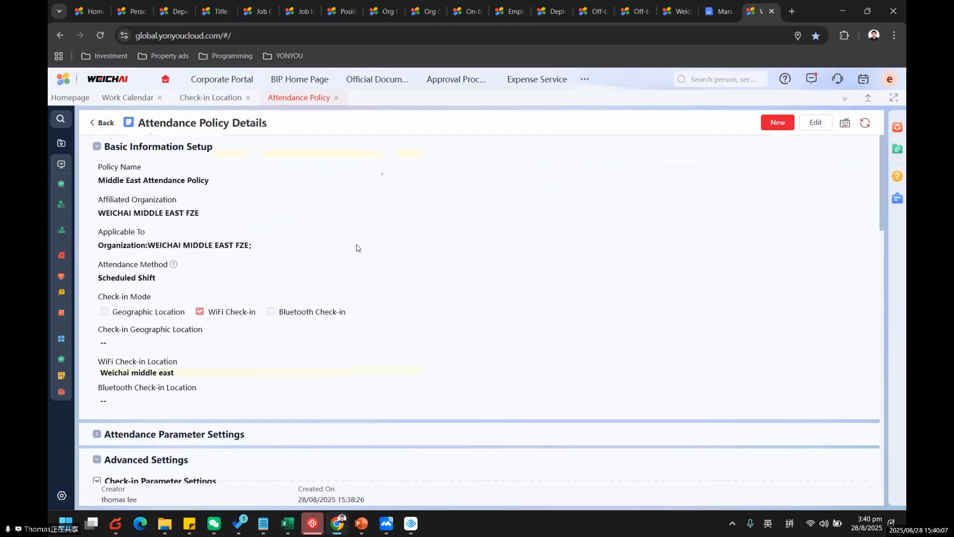
# Edit the Middle East Attendance Policy so Missed Check-in processing time cannot be modified.
pyautogui.scroll(-3, 356, 248)
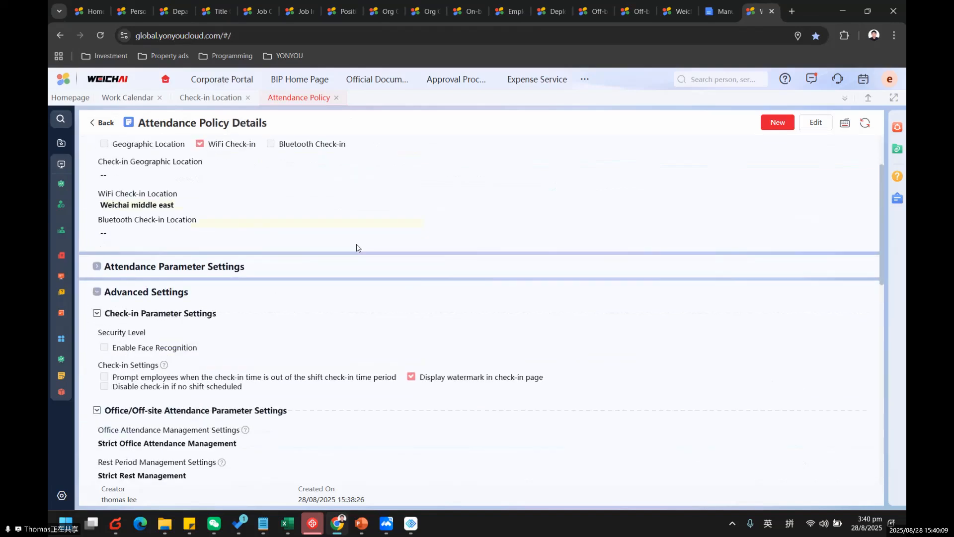
pyautogui.scroll(-5, 357, 248)
pyautogui.scroll(-3, 357, 247)
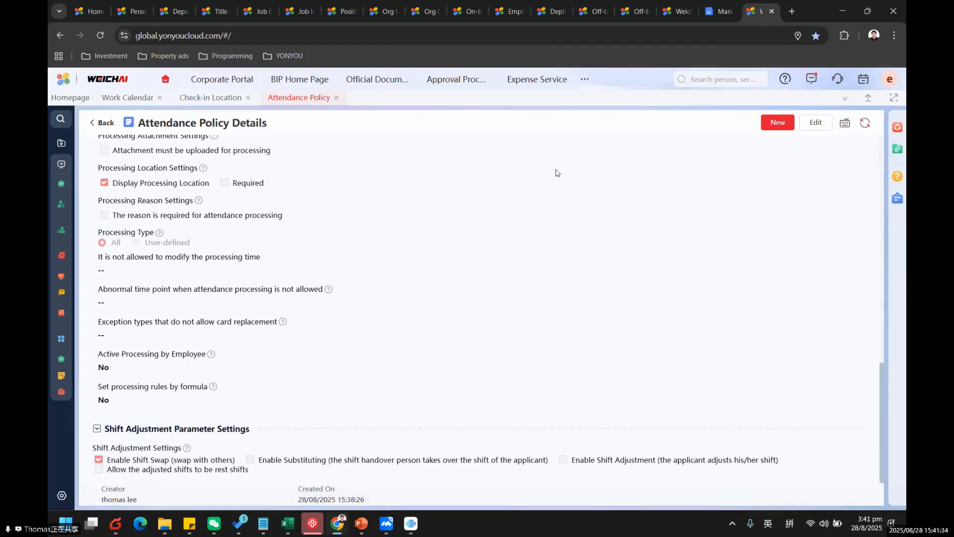
pyautogui.scroll(2, 343, 214)
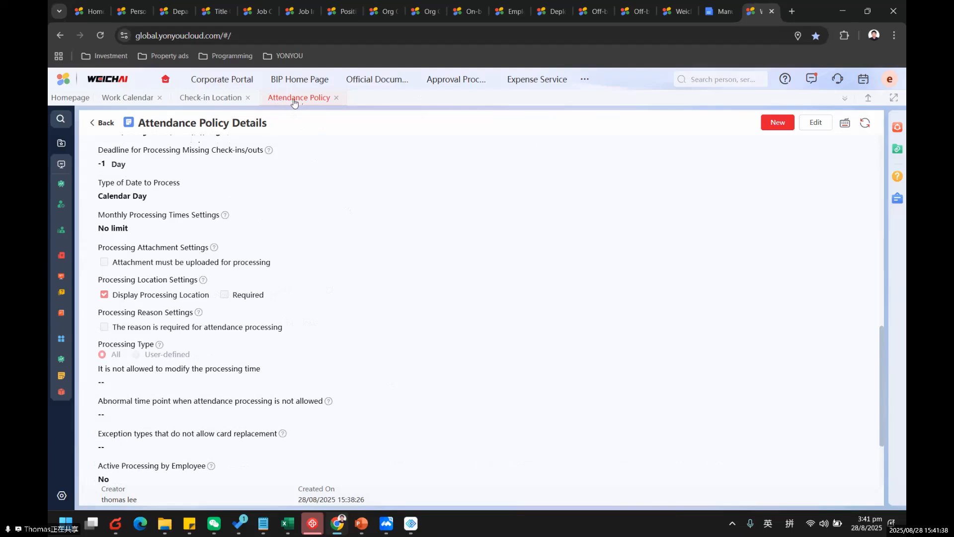
pyautogui.click(815, 123)
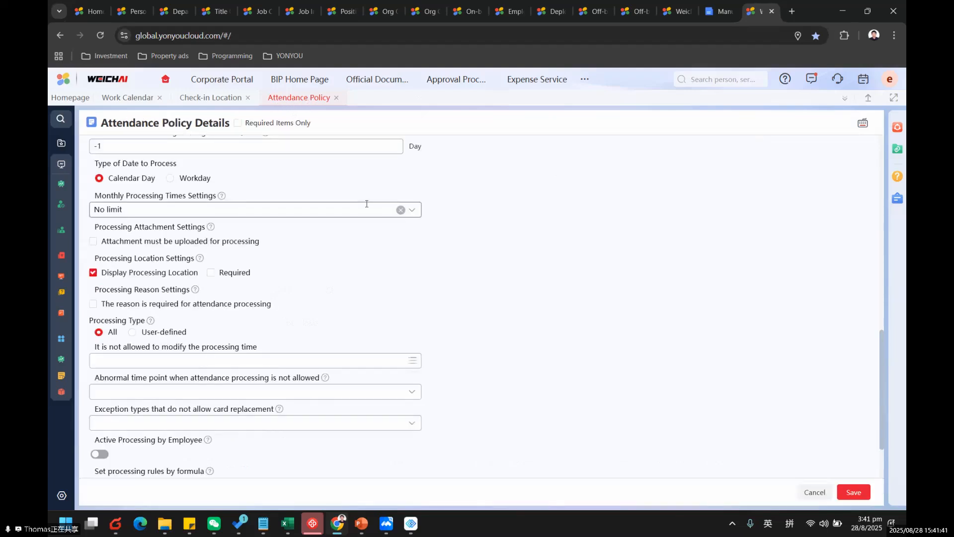
pyautogui.scroll(-2, 365, 214)
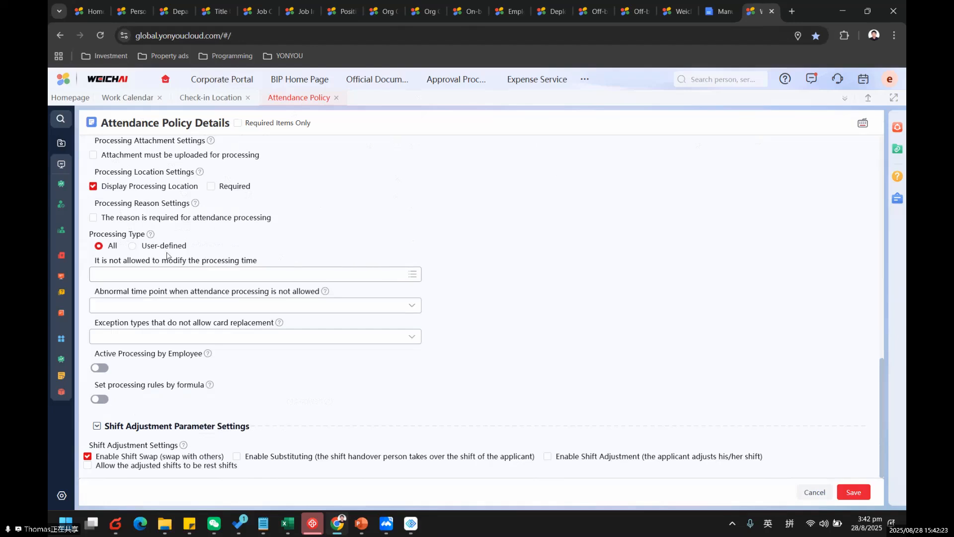
pyautogui.click(410, 274)
pyautogui.click(278, 238)
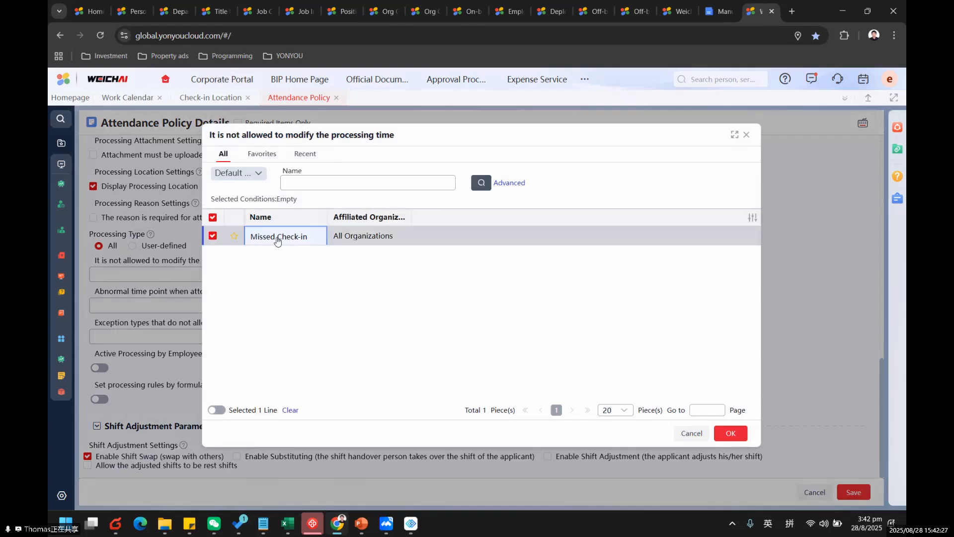
pyautogui.click(730, 432)
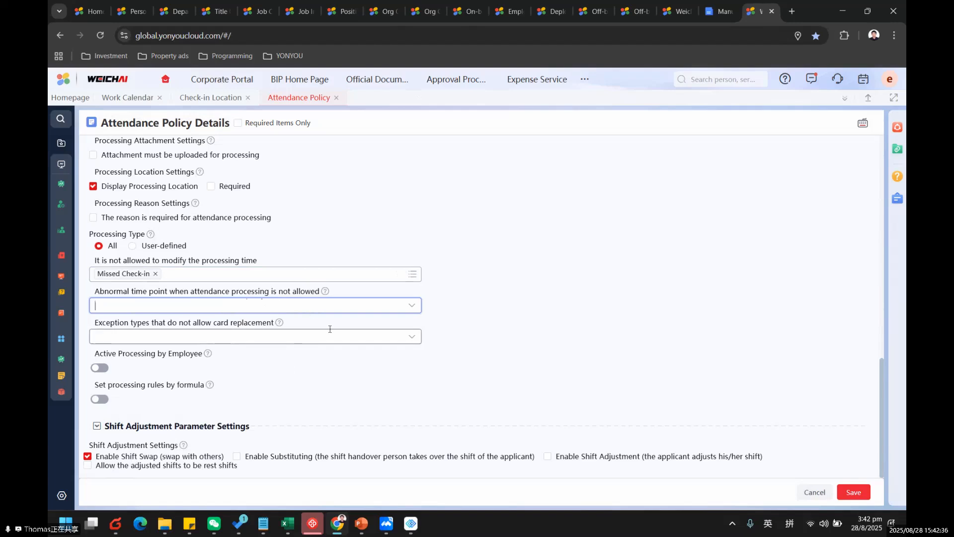
# Try a monthly processing limit of 3, revert it to No limit, and save the policy.
pyautogui.scroll(2, 177, 223)
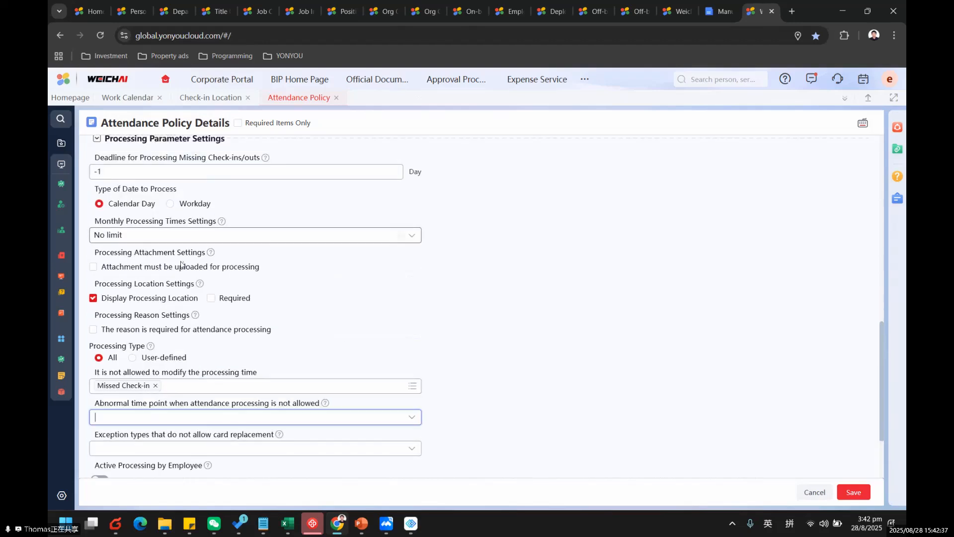
pyautogui.scroll(1, 174, 271)
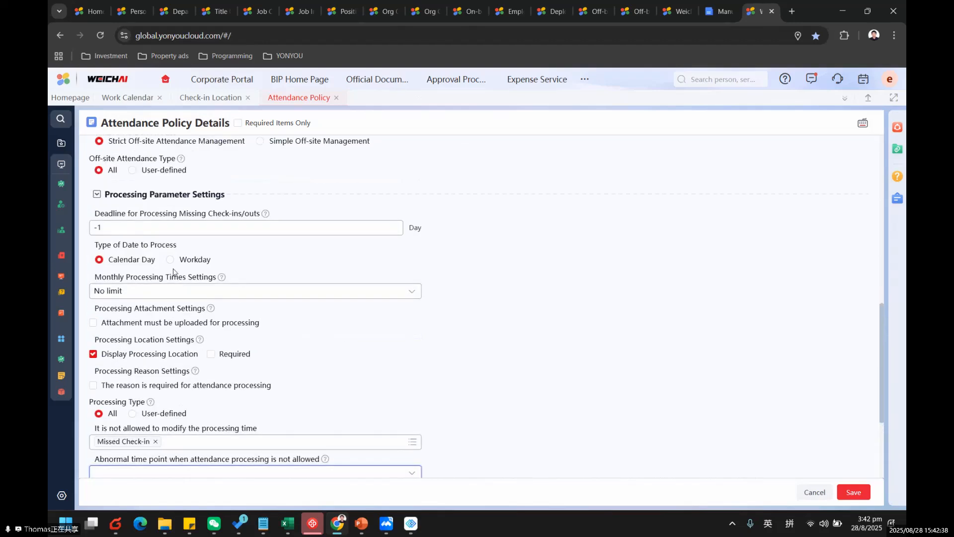
pyautogui.click(137, 274)
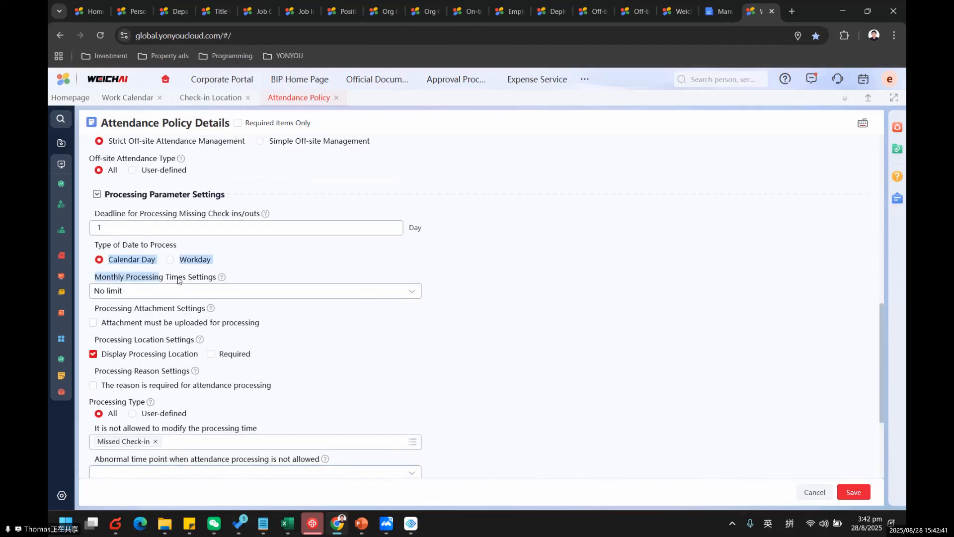
pyautogui.moveTo(225, 280)
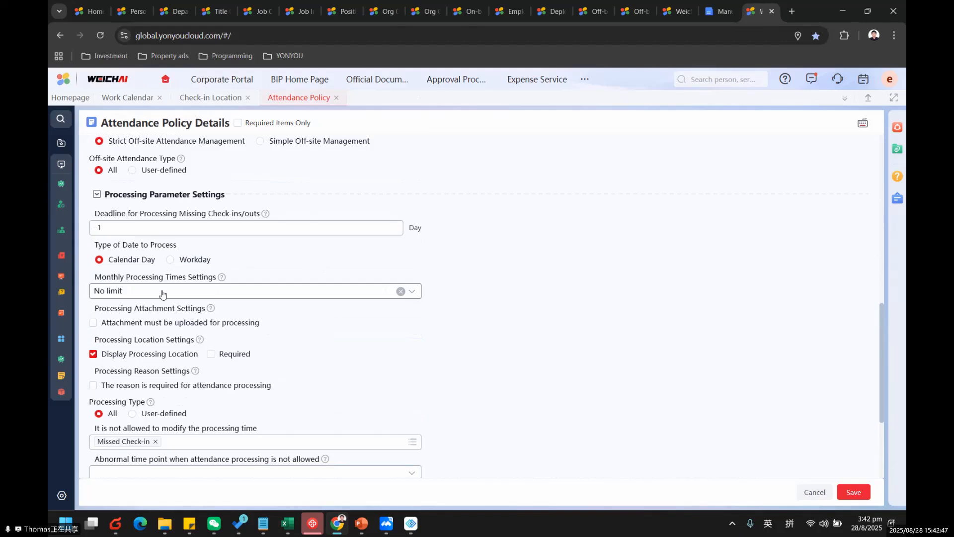
pyautogui.click(159, 292)
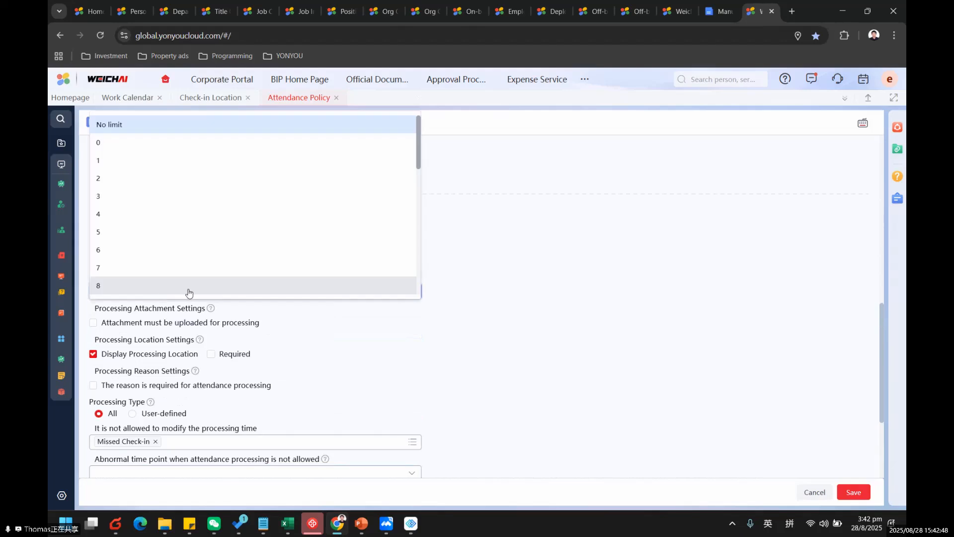
pyautogui.click(115, 197)
pyautogui.click(411, 294)
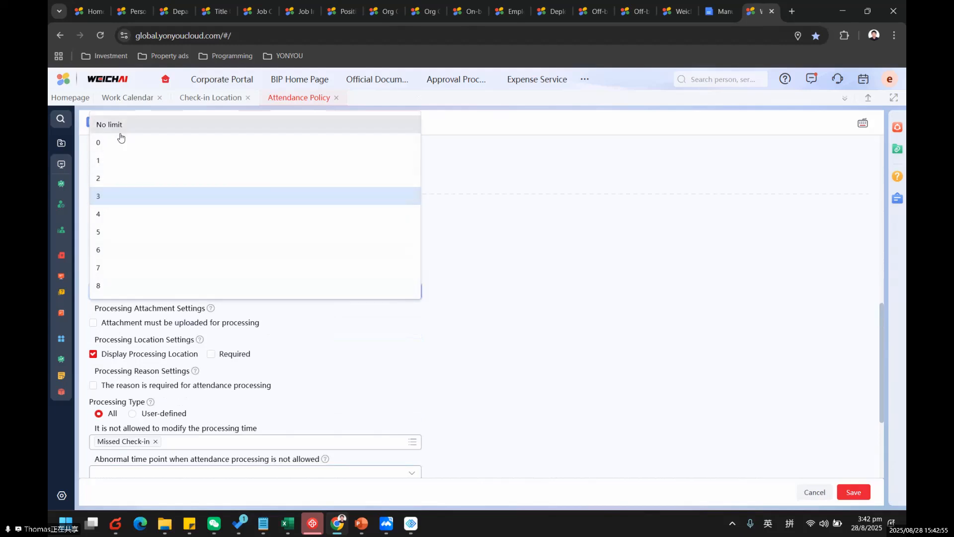
pyautogui.click(133, 200)
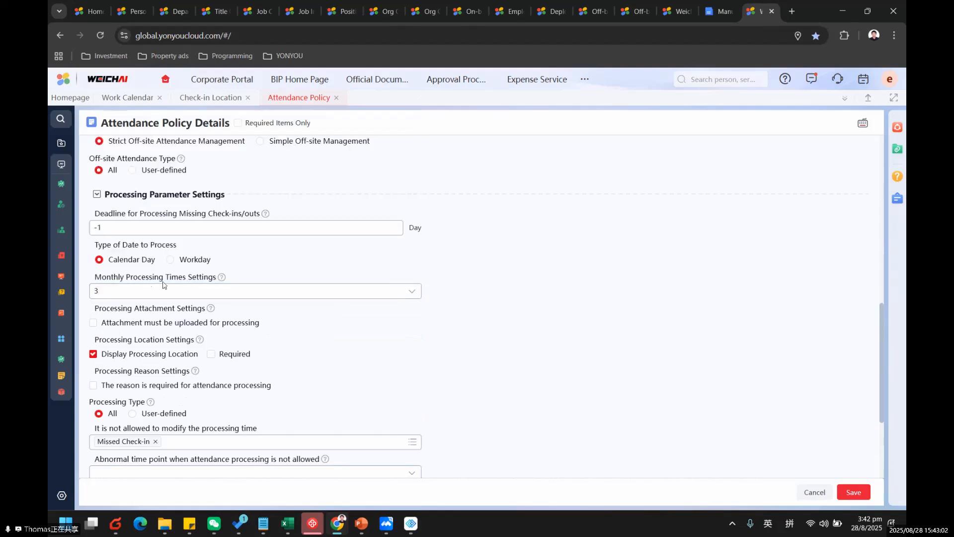
pyautogui.click(385, 292)
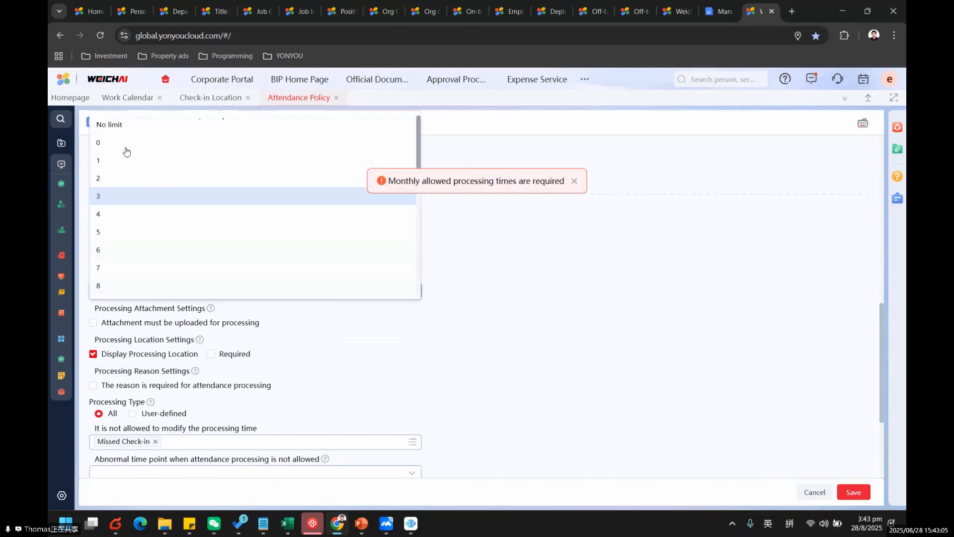
pyautogui.click(124, 129)
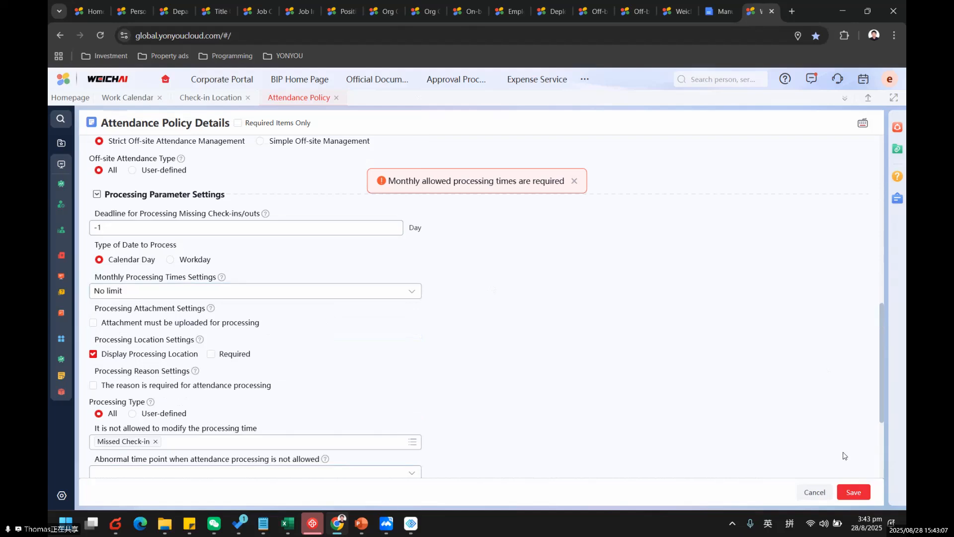
pyautogui.click(852, 492)
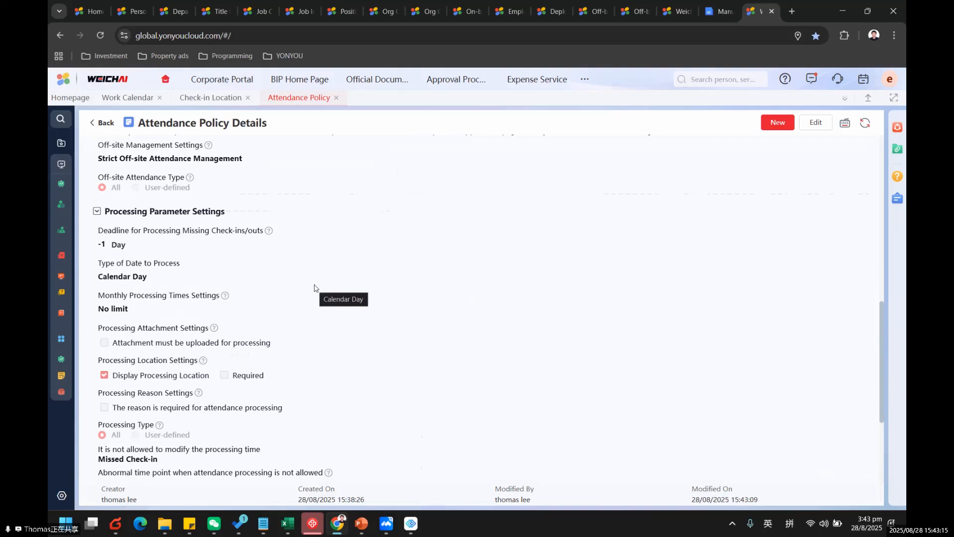
# Re-edit the policy and save it with off-site attendance allowed, approval required, strict management.
pyautogui.scroll(2, 314, 287)
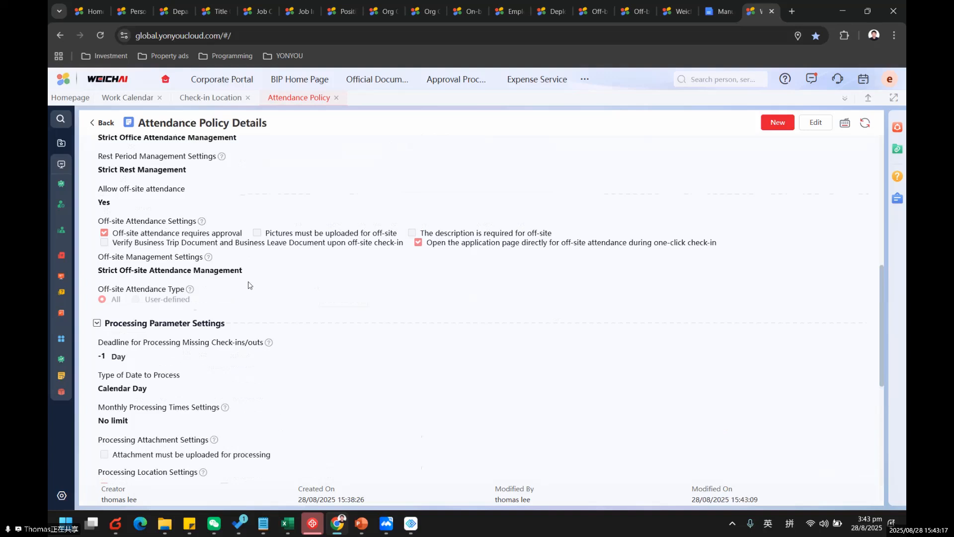
pyautogui.scroll(1, 272, 297)
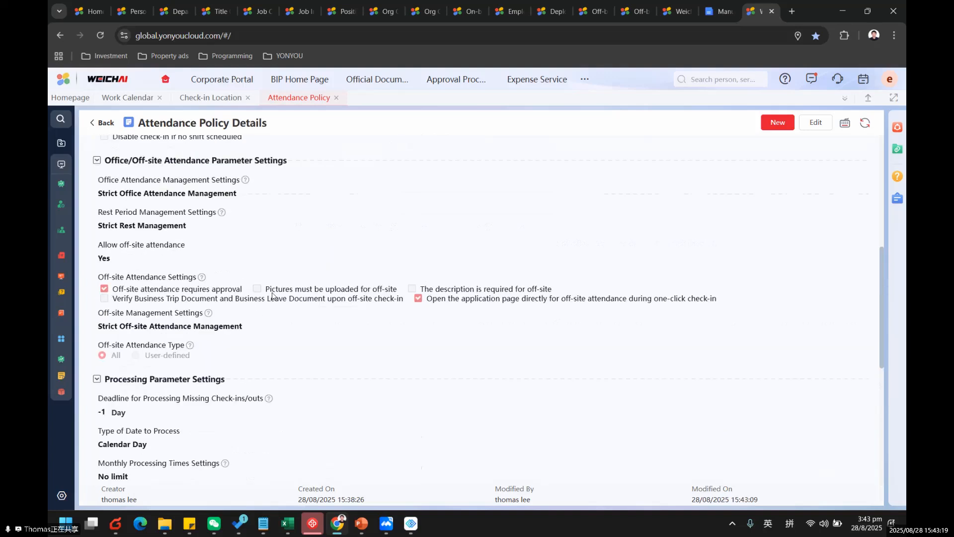
pyautogui.scroll(1, 272, 297)
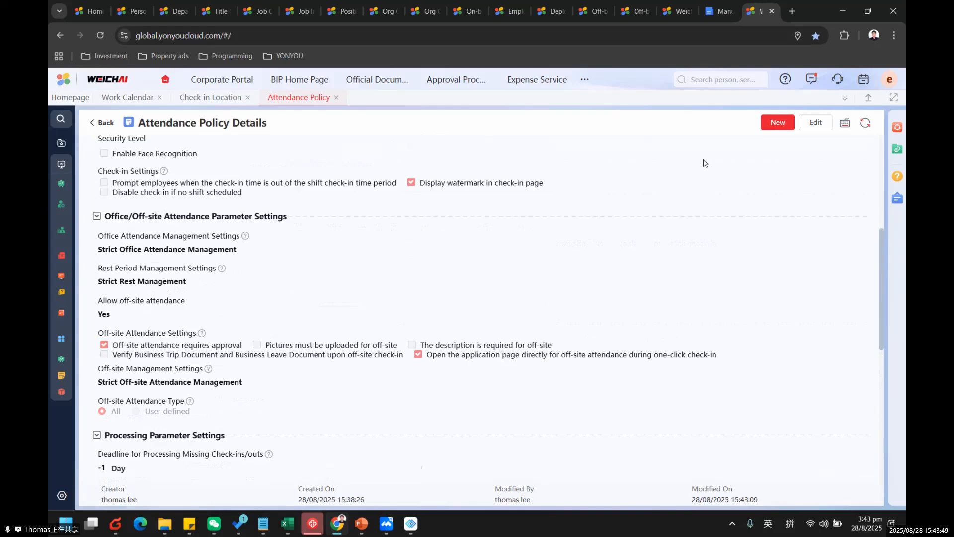
pyautogui.click(812, 125)
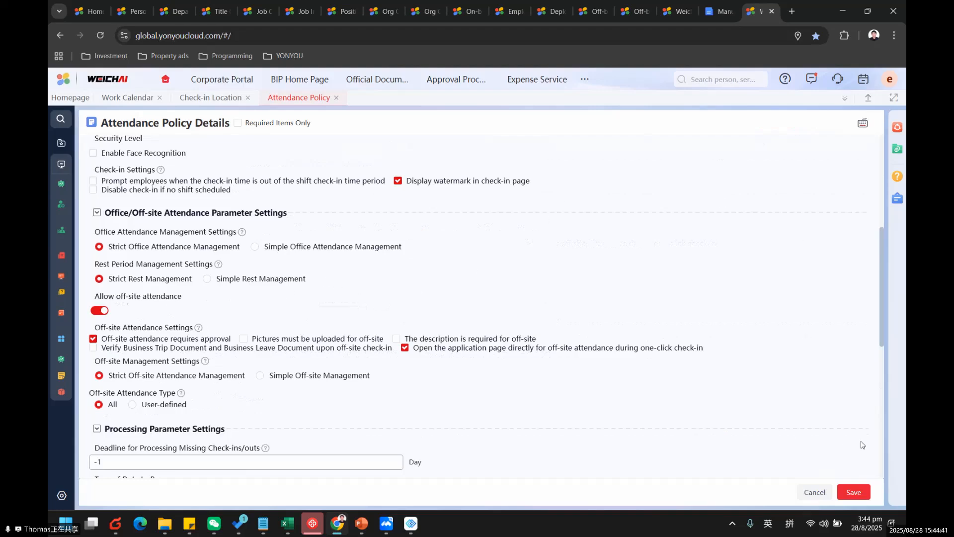
pyautogui.click(855, 495)
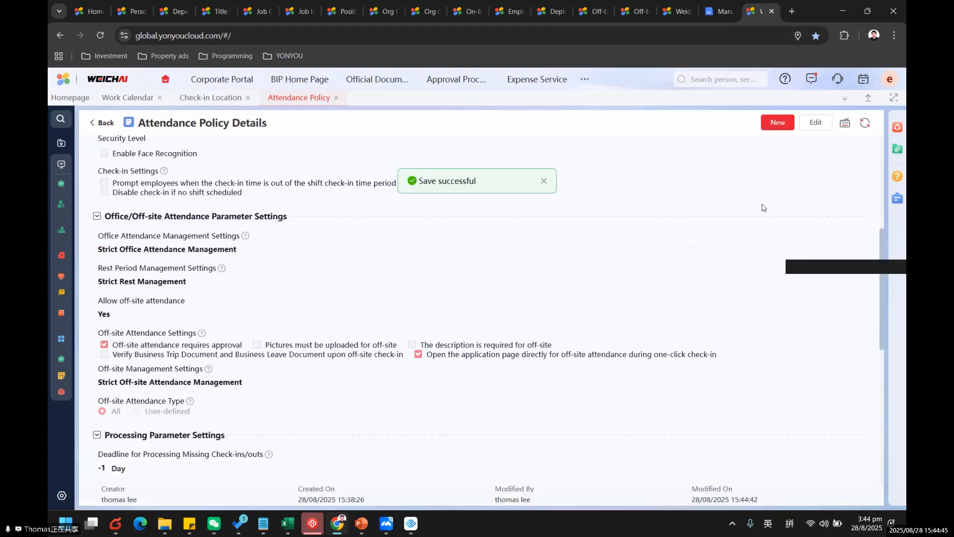
pyautogui.click(63, 81)
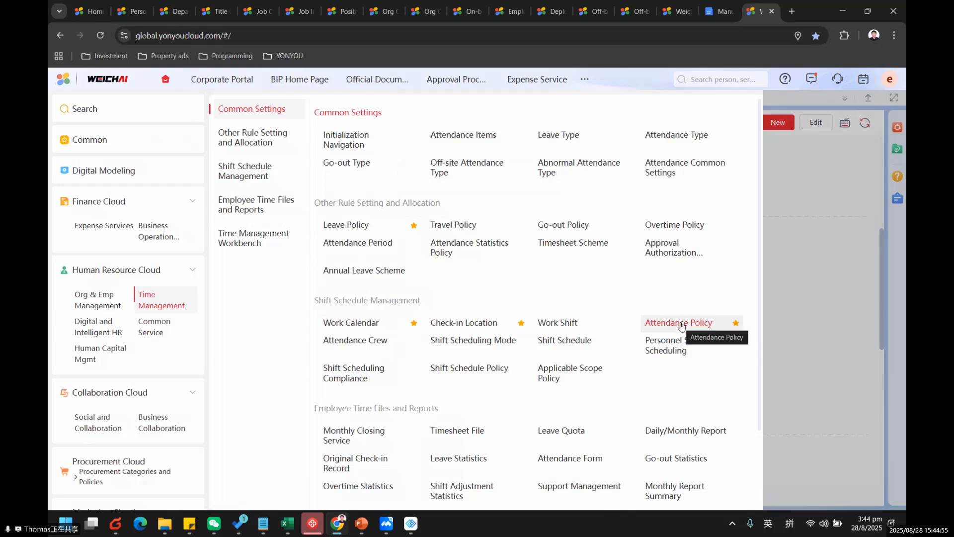
# Go to Time Management's Leave Policy and discard the stray unfinished policy form.
pyautogui.click(348, 227)
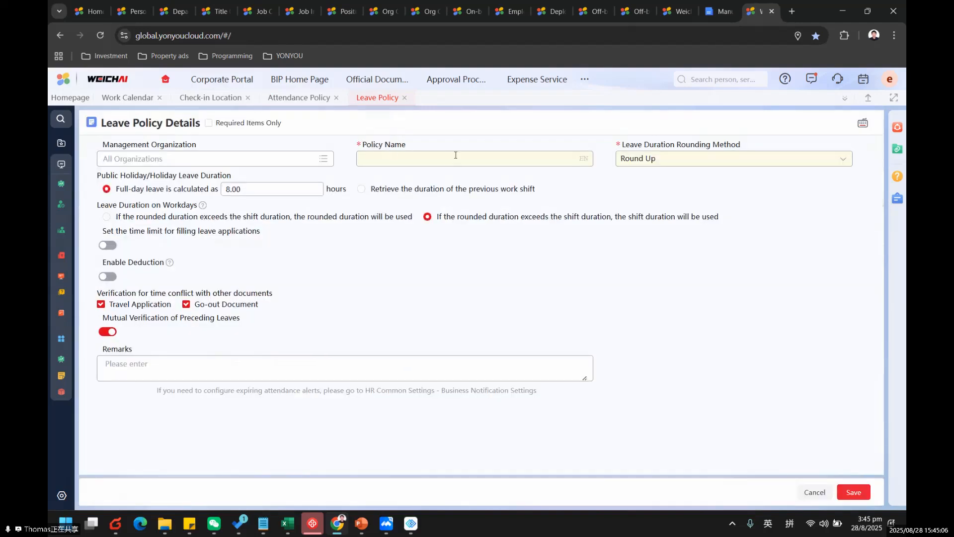
pyautogui.write('Si')
pyautogui.press('BackSpace')
pyautogui.press('BackSpace')
pyautogui.write('sp')
pyautogui.press('BackSpace')
pyautogui.press('BackSpace')
pyautogui.press('shift')
pyautogui.click(814, 492)
pyautogui.click(564, 196)
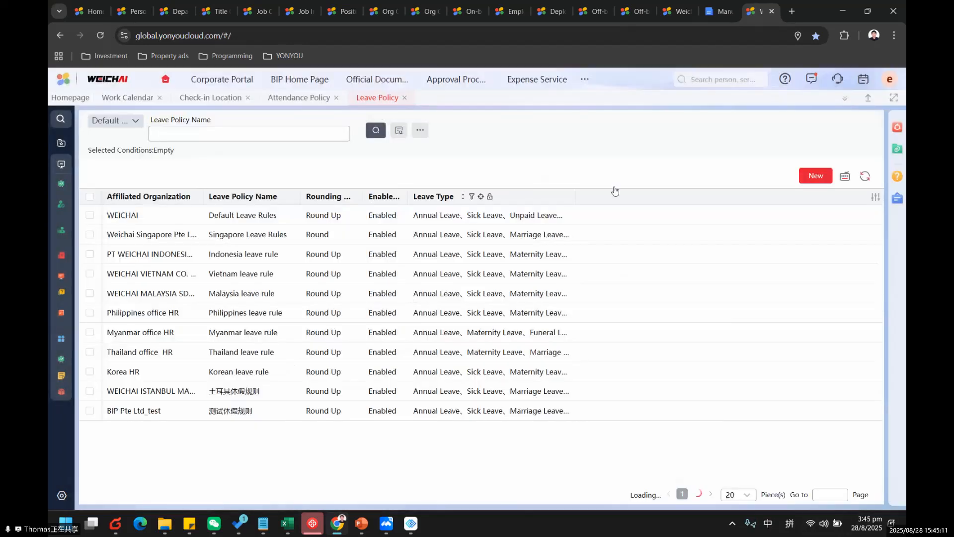
# Create a new leave policy and begin naming it 'Middle East Leave Rule'.
pyautogui.click(813, 179)
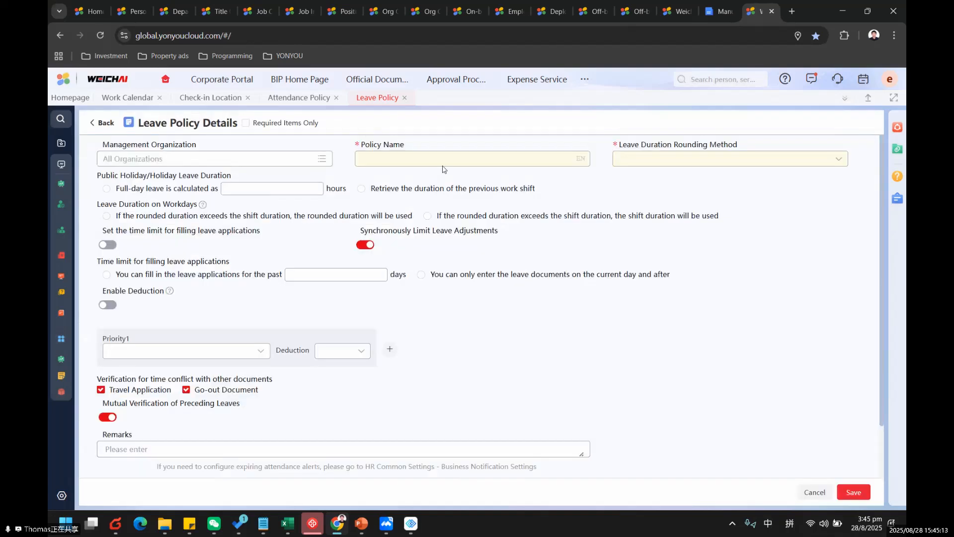
pyautogui.click(442, 161)
pyautogui.write('M')
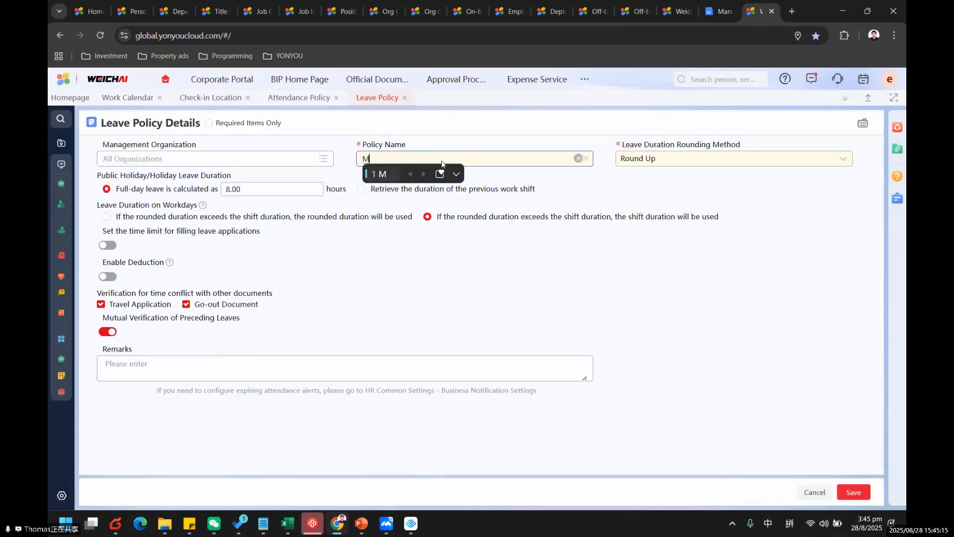
pyautogui.press('shift')
pyautogui.write('iddle Eas')
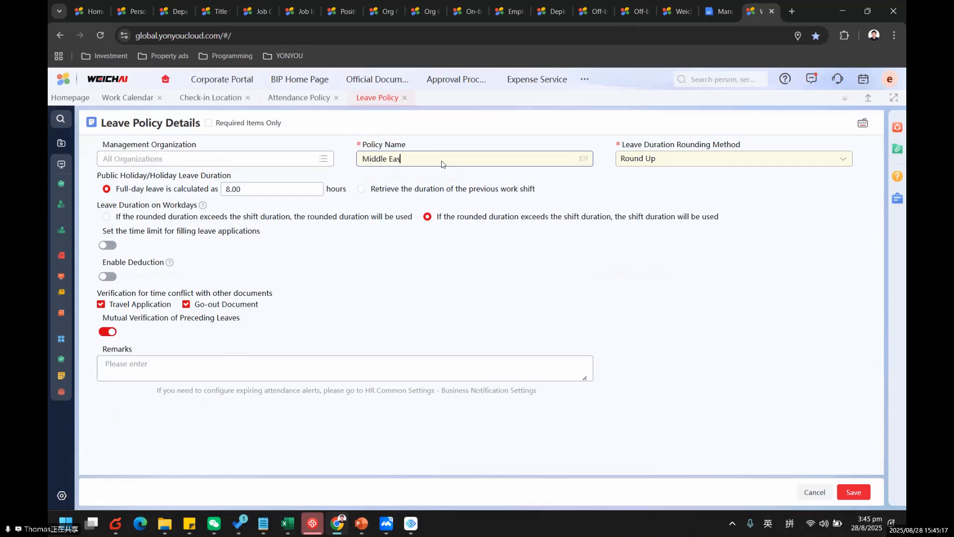
pyautogui.write('t Leave RUle')
pyautogui.press('BackSpace')
pyautogui.press('BackSpace')
pyautogui.press('BackSpace')
# Finish the English name and set the Simplified Chinese policy name to 中东休假规则.
pyautogui.write('ule')
pyautogui.click(586, 161)
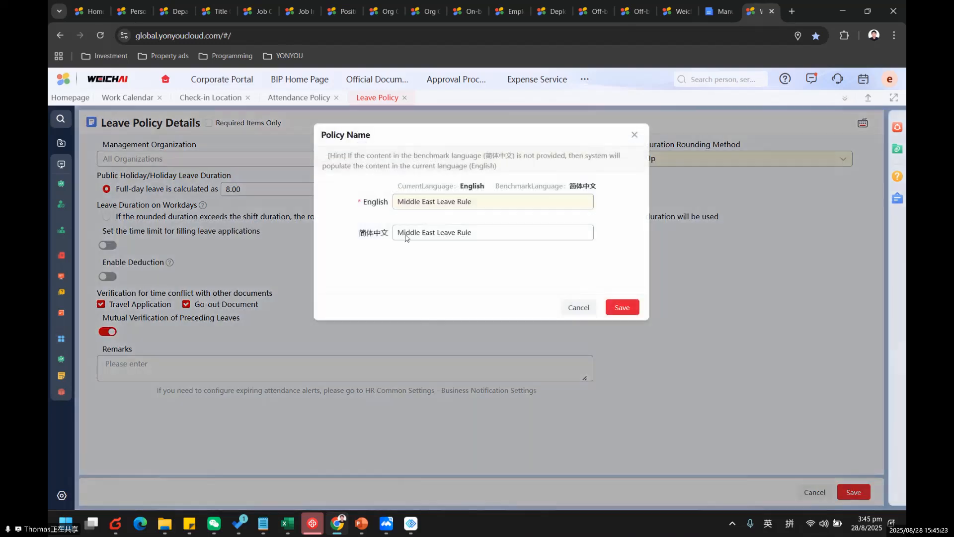
pyautogui.tripleClick(405, 234)
pyautogui.write('zhon')
pyautogui.press('BackSpace')
pyautogui.press('BackSpace')
pyautogui.press('BackSpace')
pyautogui.press('BackSpace')
pyautogui.press('shift')
pyautogui.write('zhongdong')
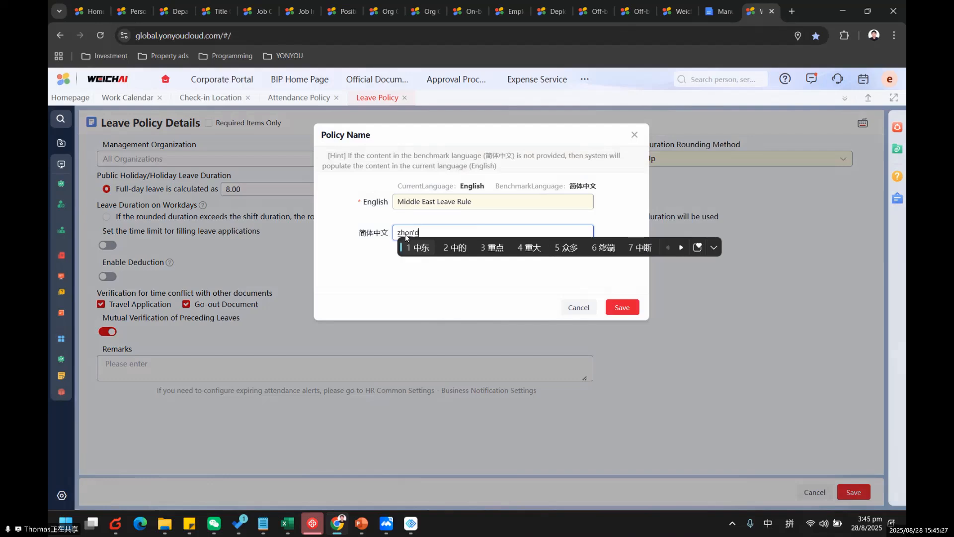
pyautogui.press('space')
pyautogui.write('xiujia')
pyautogui.press('space')
pyautogui.write('guiz')
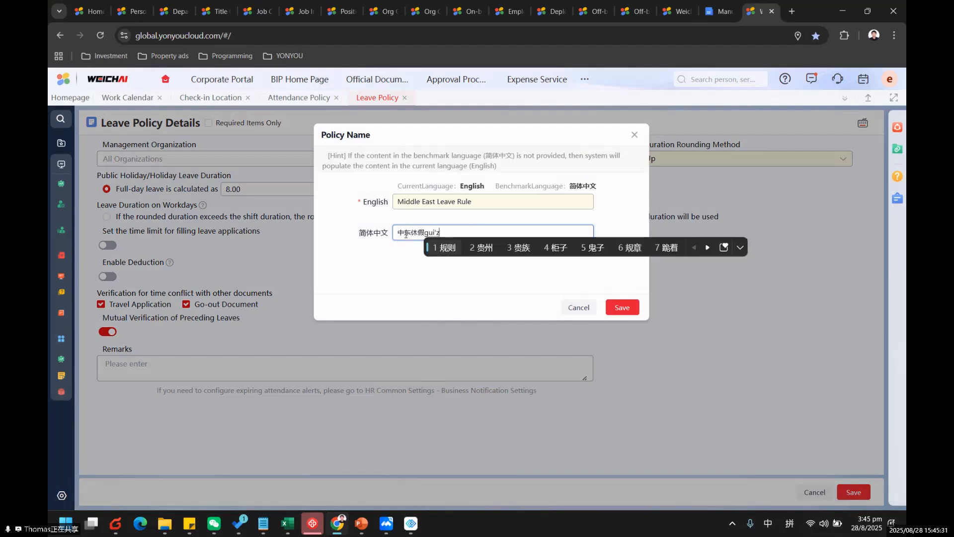
pyautogui.press('space')
# Confirm the translated names and save the Middle East Leave Rule policy.
pyautogui.click(616, 305)
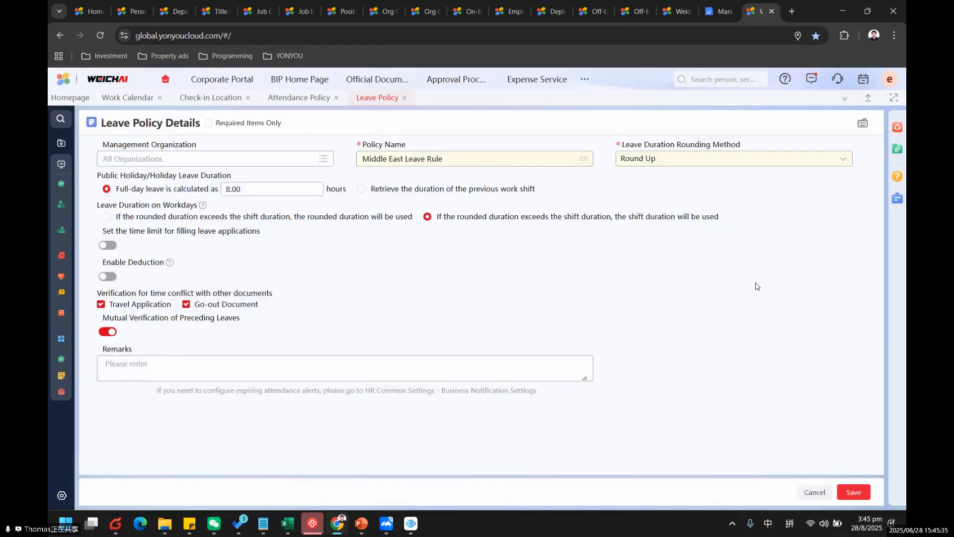
pyautogui.click(853, 492)
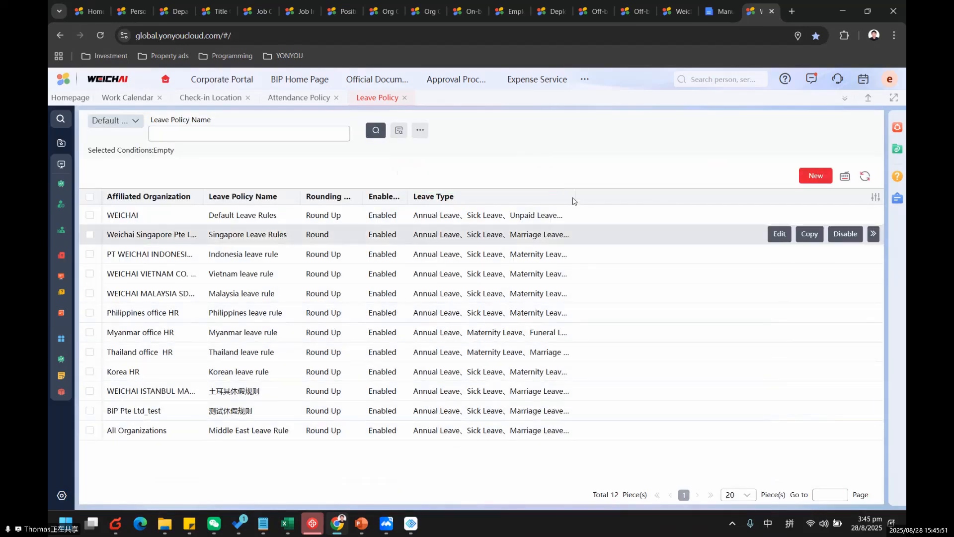
pyautogui.moveTo(576, 196); pyautogui.dragTo(714, 192)
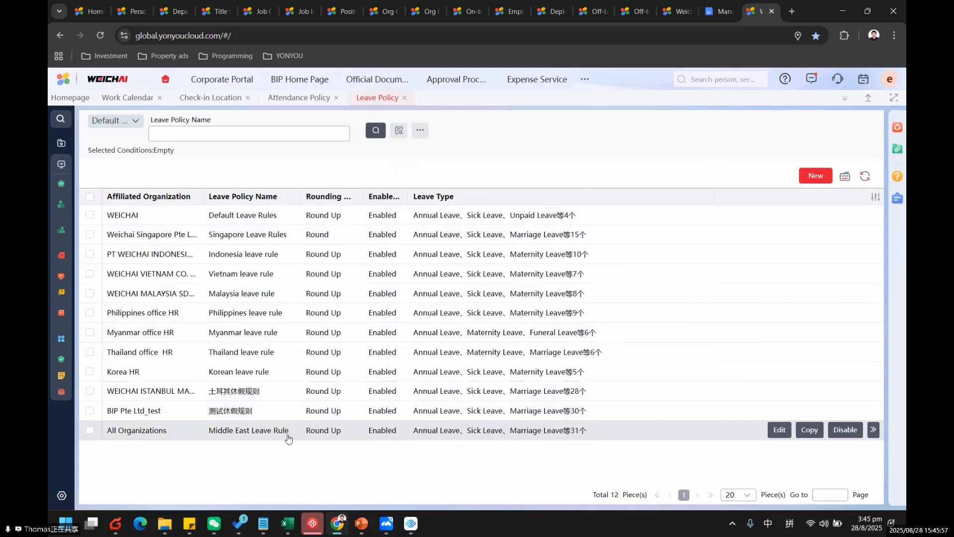
# Reopen Middle East Leave Rule and set its management organization to WCME WEICHAI MIDDLE EAST FZE.
pyautogui.click(260, 435)
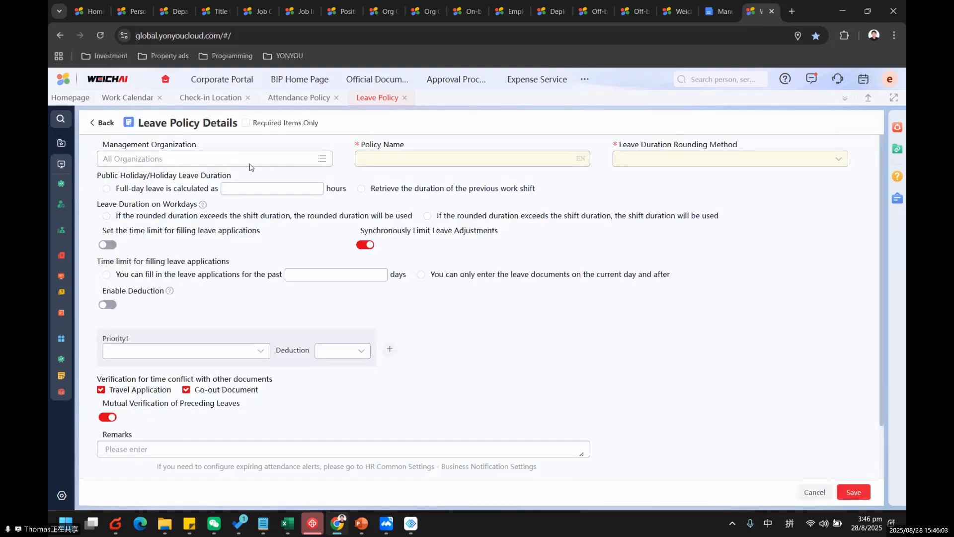
pyautogui.click(322, 160)
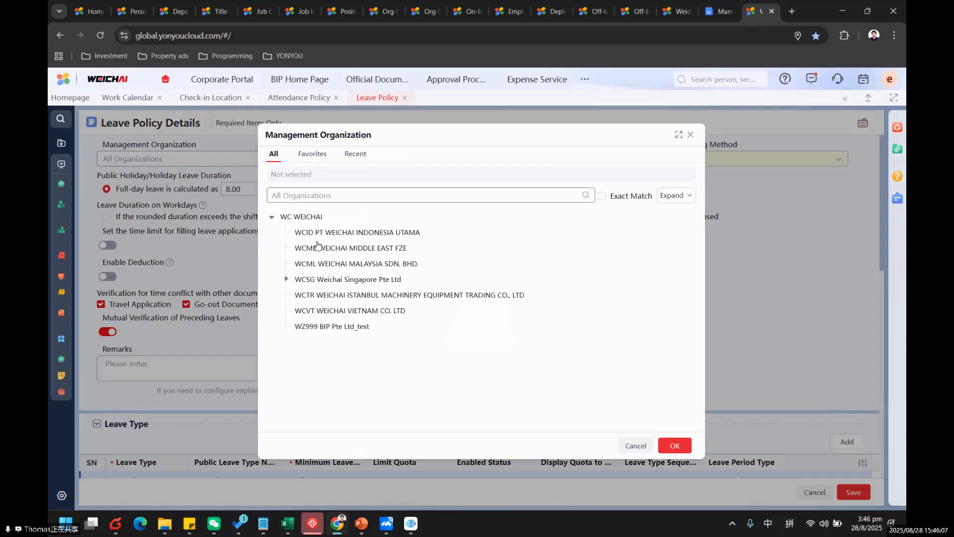
pyautogui.click(341, 251)
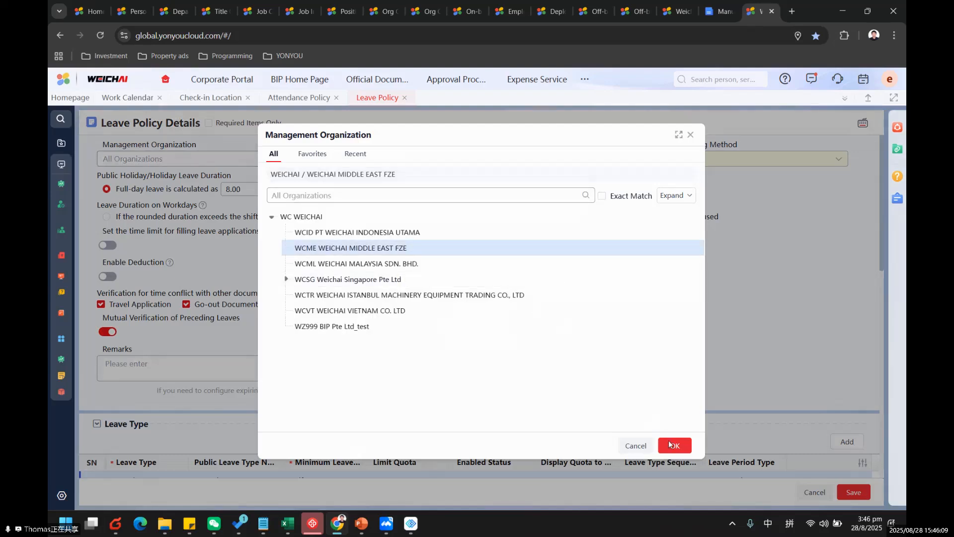
pyautogui.click(677, 448)
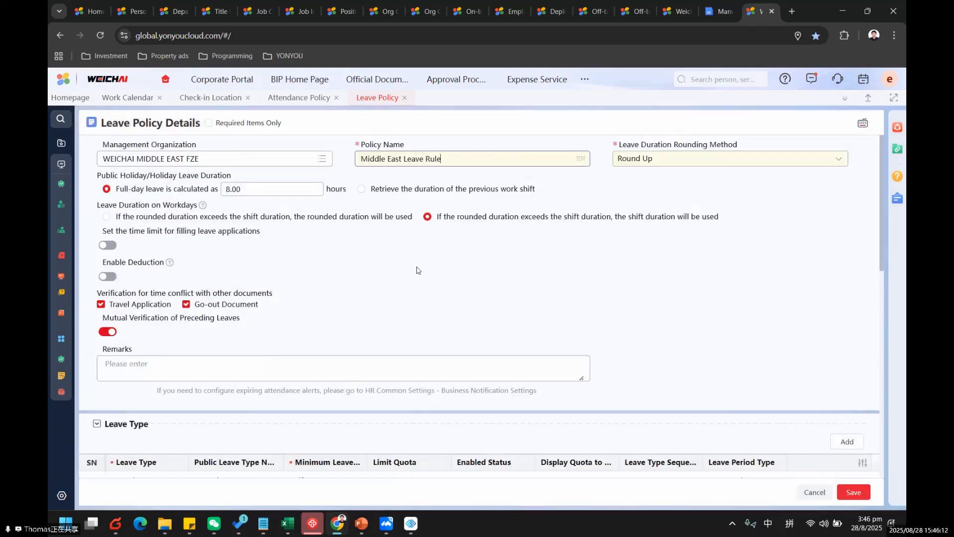
# Scroll to the Leave Type table and go to the Marriage Leave row to disable it.
pyautogui.scroll(-1, 709, 408)
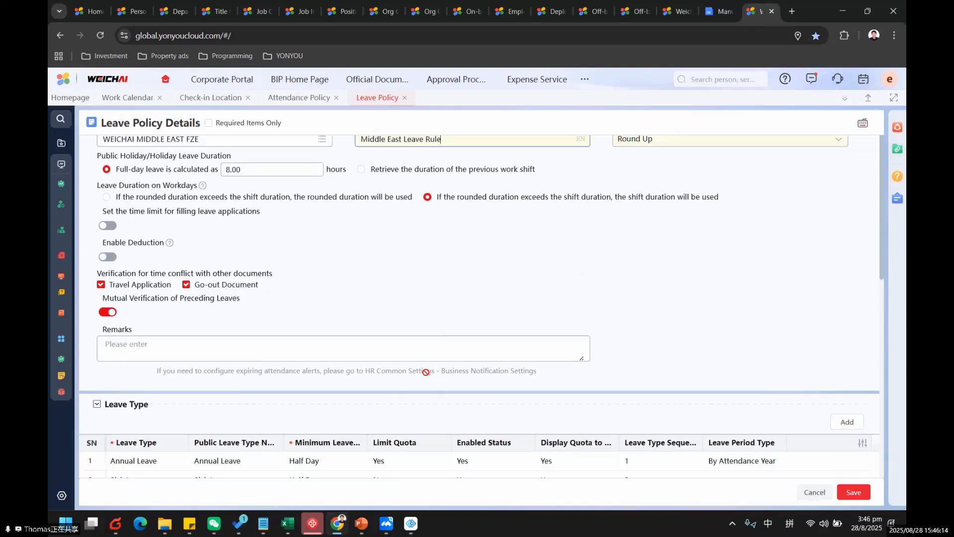
pyautogui.scroll(-5, 497, 379)
pyautogui.scroll(-3, 390, 380)
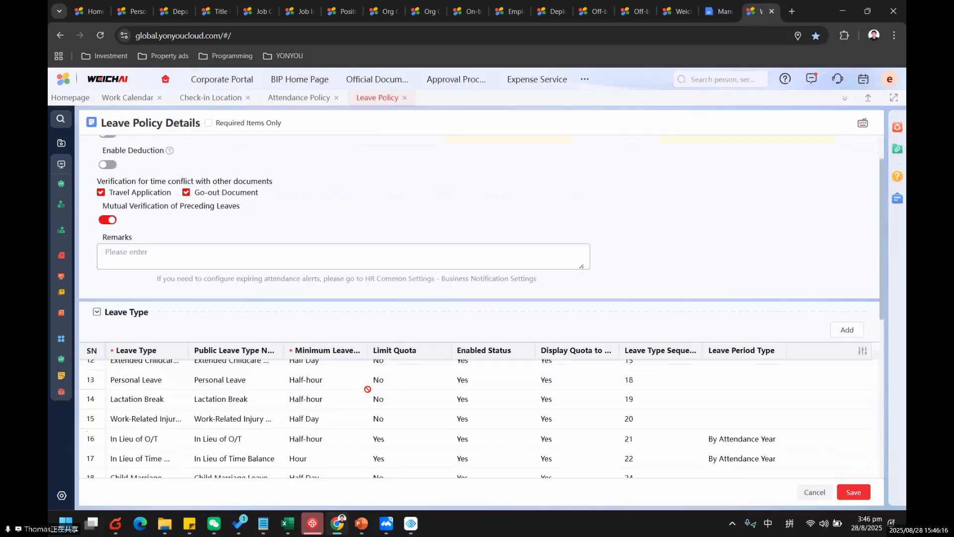
pyautogui.scroll(6, 386, 384)
pyautogui.scroll(1, 844, 309)
pyautogui.scroll(-3, 850, 316)
pyautogui.scroll(-3, 405, 344)
pyautogui.scroll(3, 328, 339)
pyautogui.moveTo(154, 258)
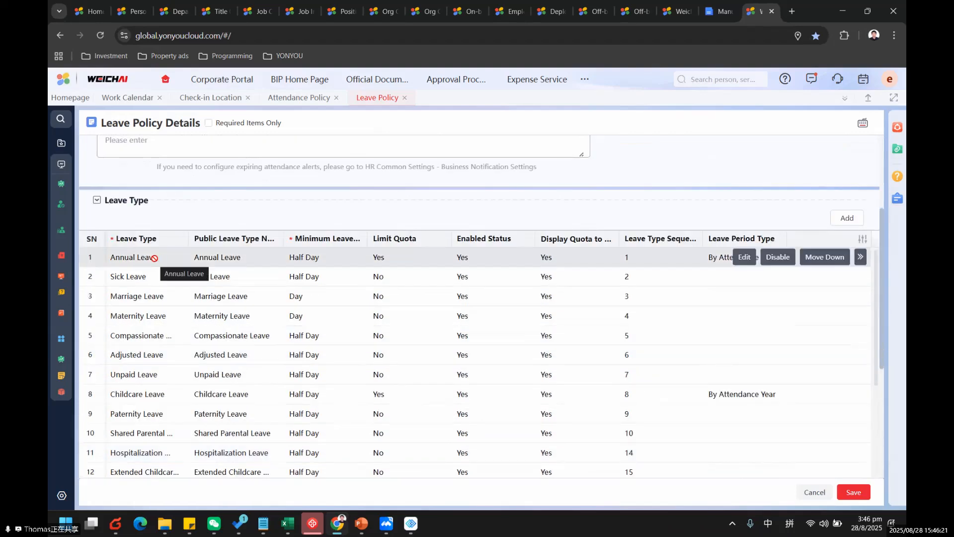
pyautogui.moveTo(145, 280)
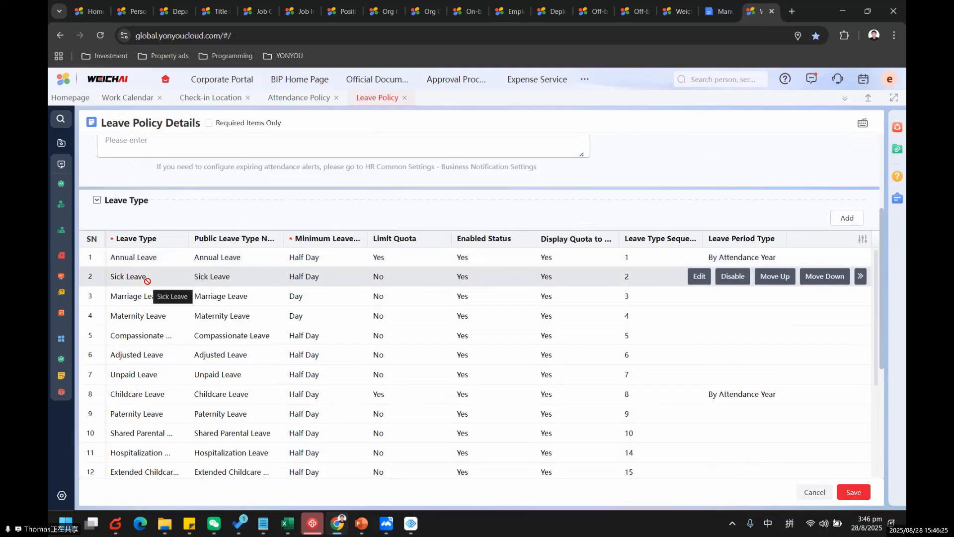
pyautogui.moveTo(150, 298)
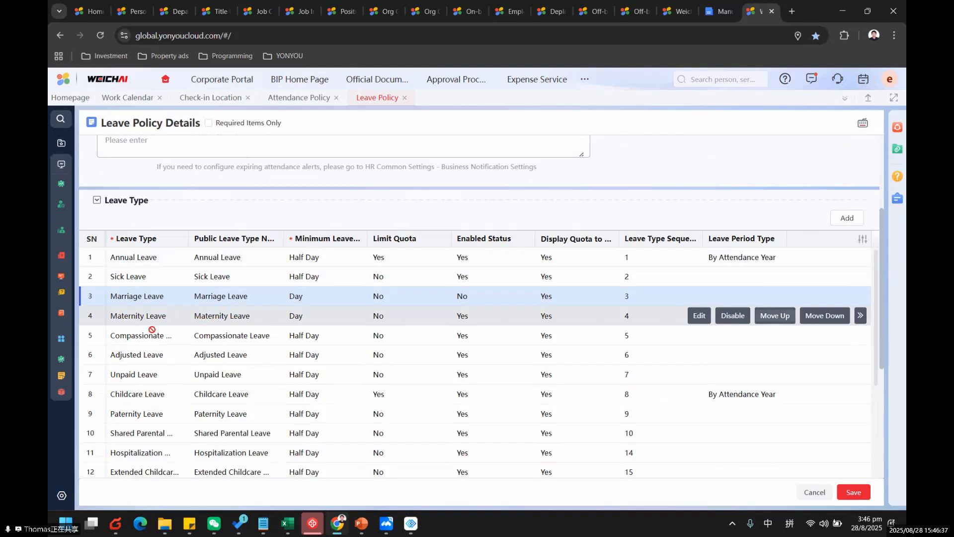
# Disable Childcare, Shared Parental, Hospitalization, Extended Childcare and Personal Leave in the Leave Type table.
pyautogui.moveTo(228, 242); pyautogui.dragTo(232, 242)
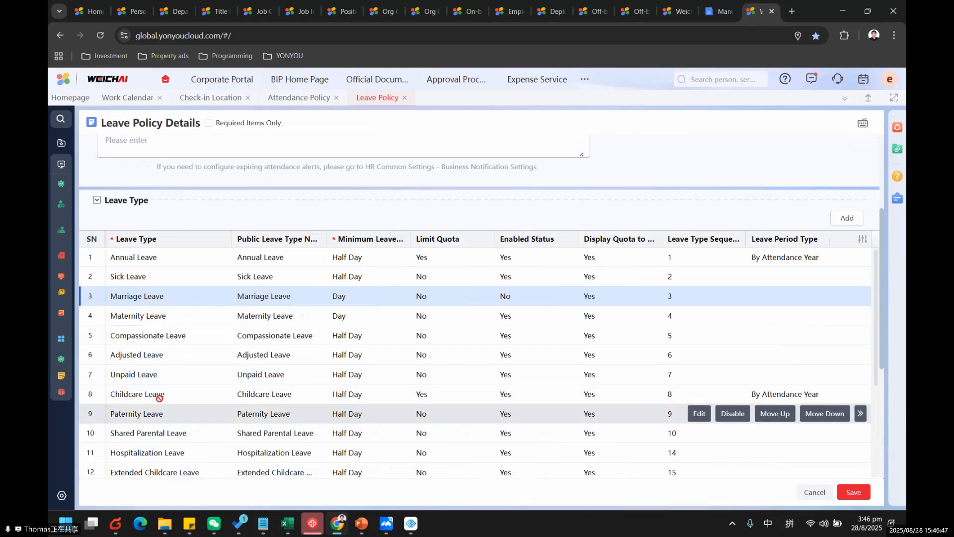
pyautogui.scroll(-1, 159, 393)
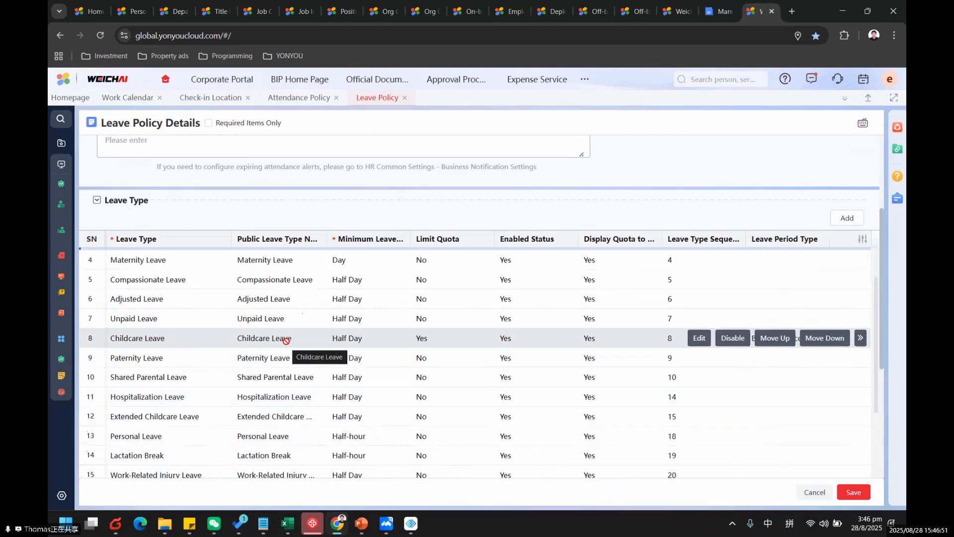
pyautogui.click(738, 342)
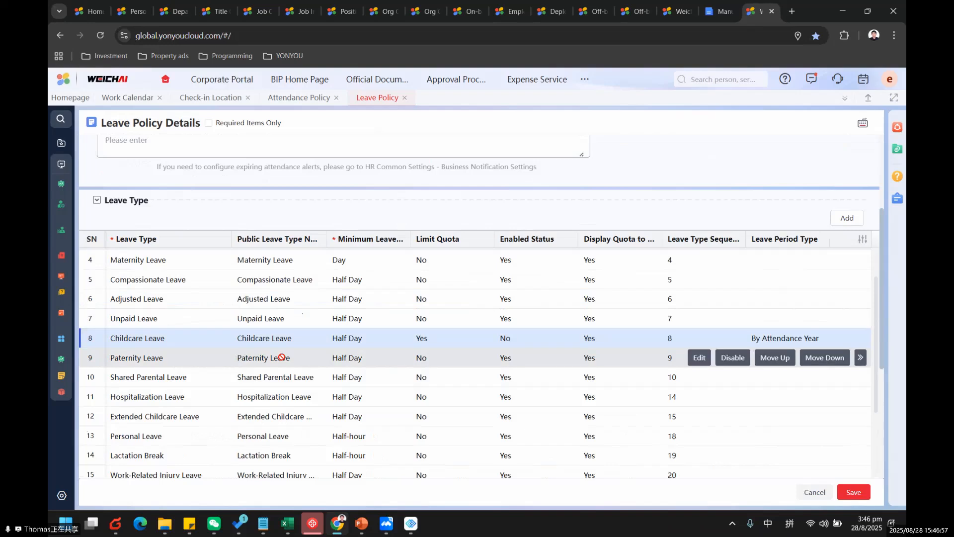
pyautogui.scroll(-1, 255, 360)
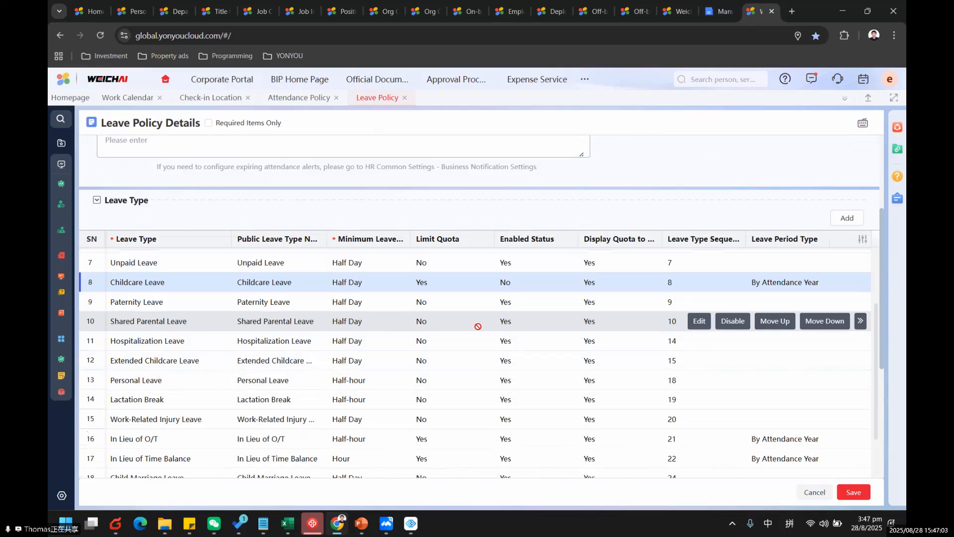
pyautogui.click(738, 323)
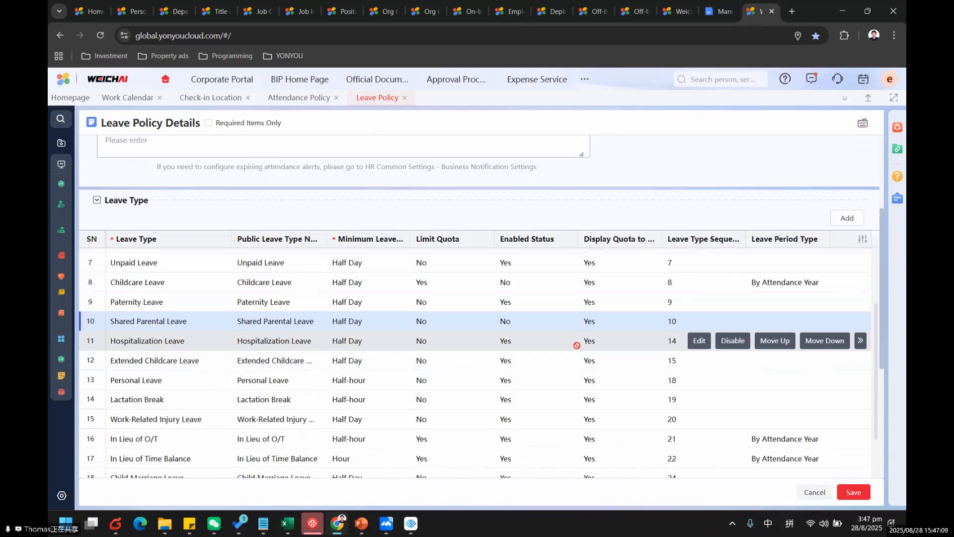
pyautogui.click(735, 347)
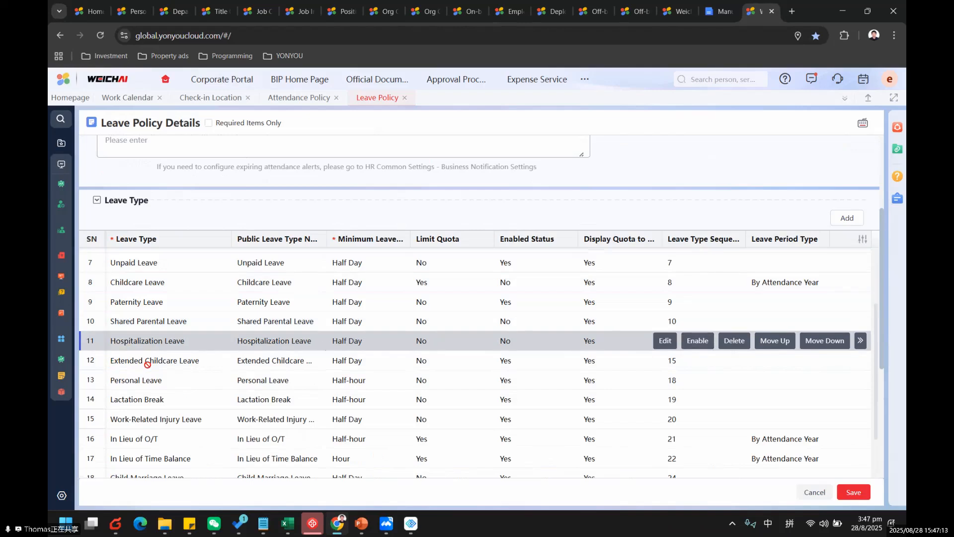
pyautogui.click(739, 360)
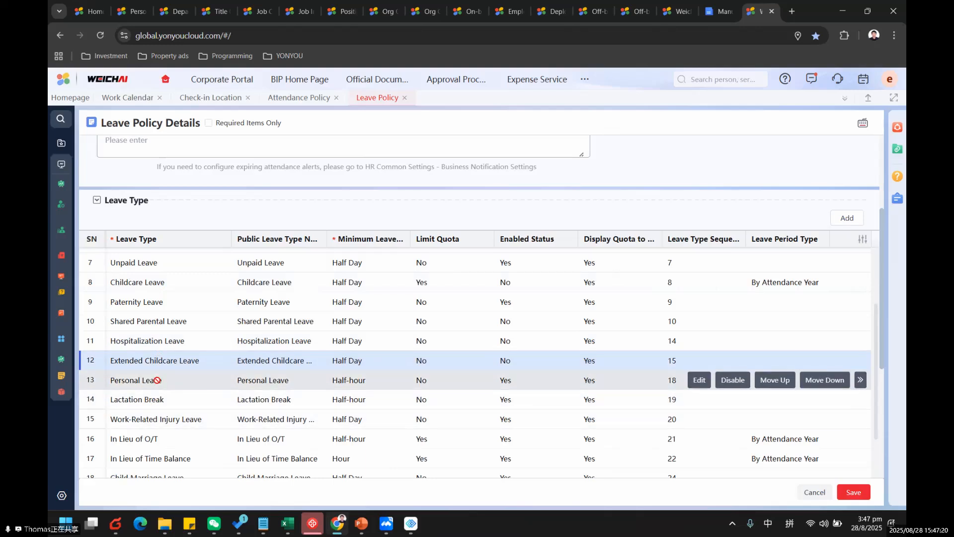
pyautogui.scroll(-1, 155, 358)
pyautogui.scroll(1, 152, 325)
pyautogui.click(732, 380)
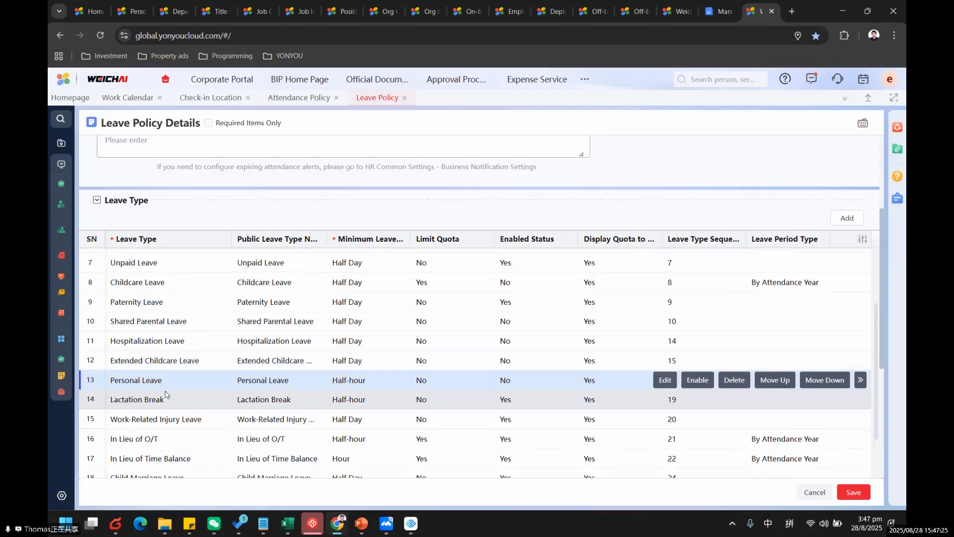
pyautogui.scroll(-1, 166, 392)
pyautogui.scroll(-1, 170, 372)
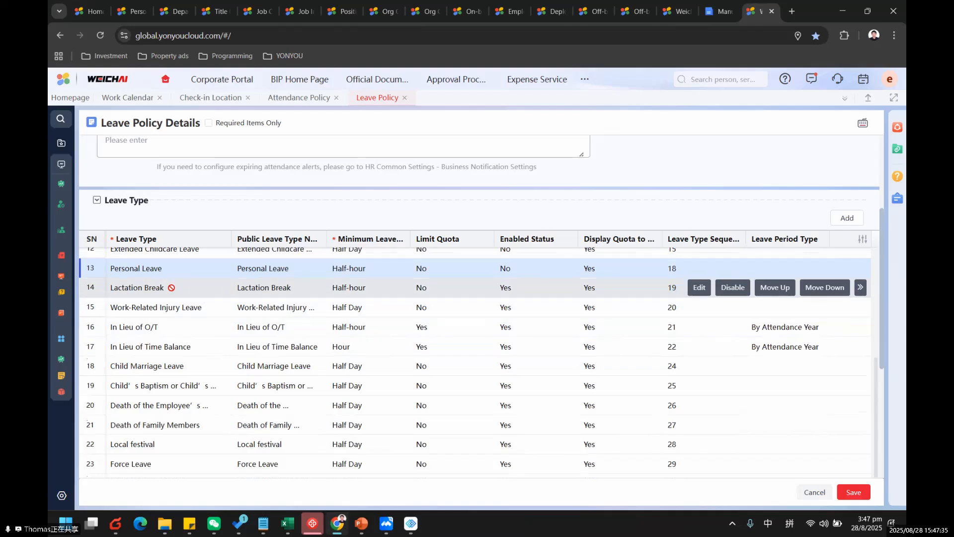
# Scroll through the Leave Type table to check which leave types show enabled No.
pyautogui.scroll(-3, 160, 328)
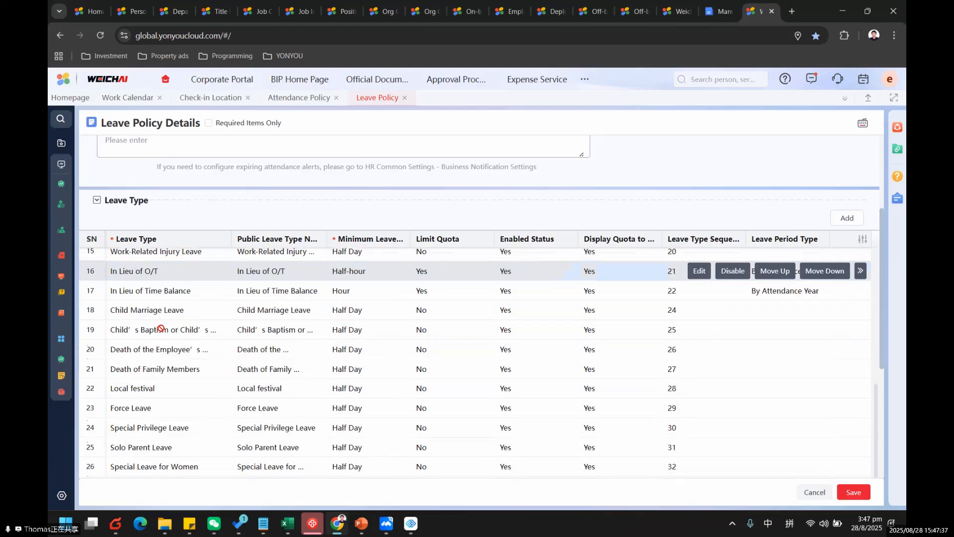
pyautogui.scroll(-2, 162, 331)
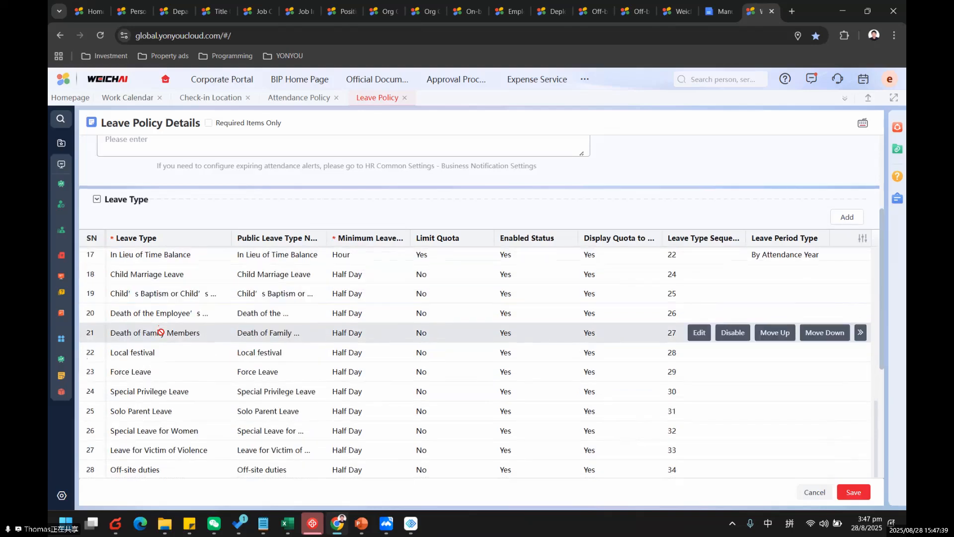
pyautogui.scroll(-2, 160, 332)
pyautogui.scroll(3, 173, 265)
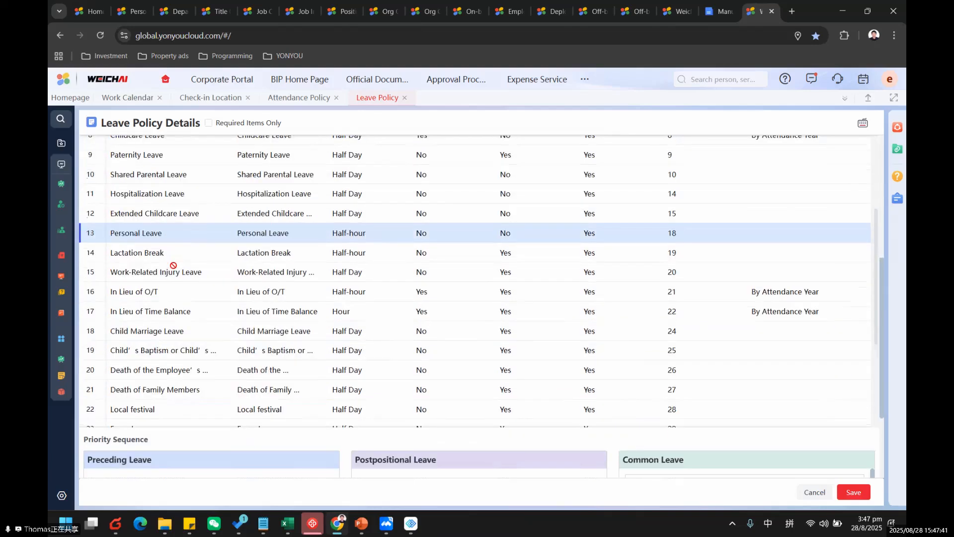
pyautogui.scroll(2, 173, 271)
pyautogui.scroll(2, 169, 302)
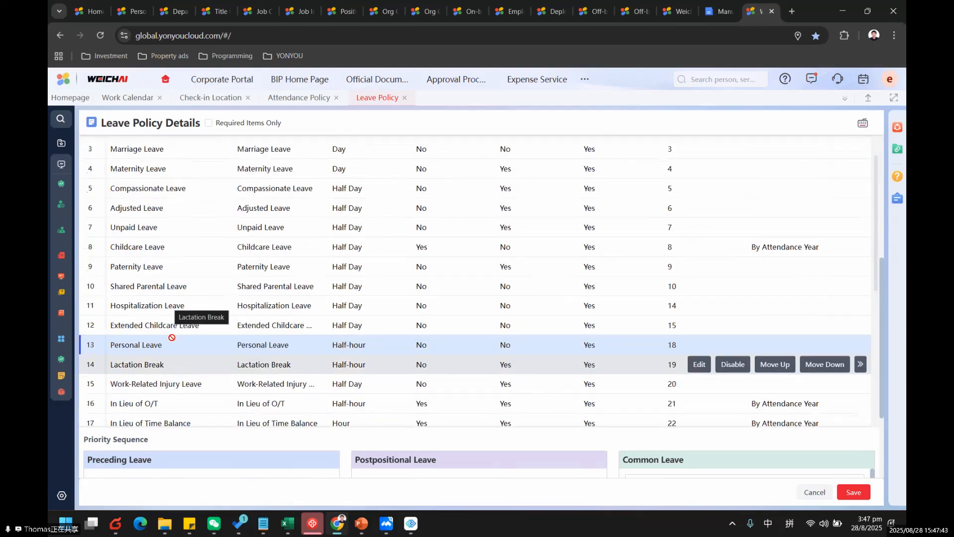
pyautogui.scroll(1, 169, 344)
pyautogui.scroll(1, 170, 345)
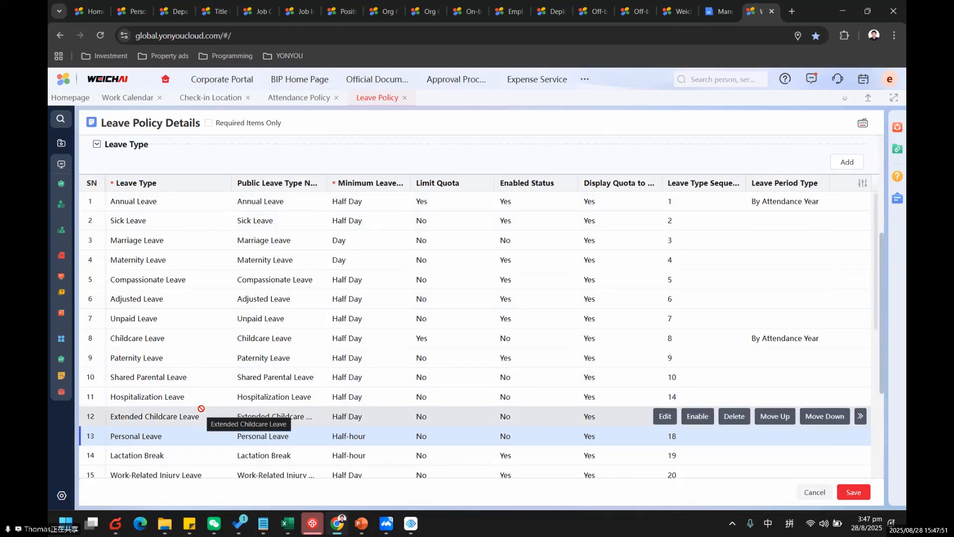
pyautogui.scroll(-5, 201, 408)
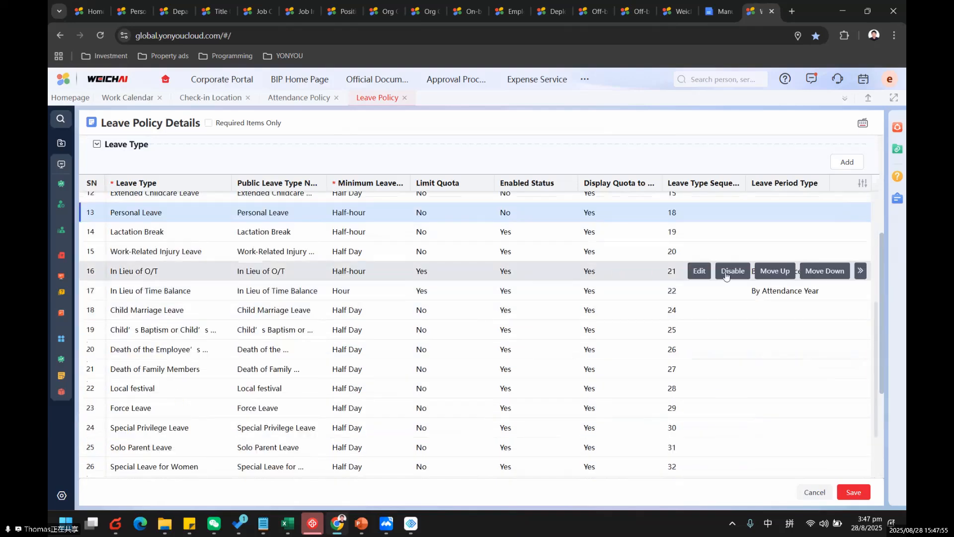
# Disable the In Lieu of O/T leave type.
pyautogui.click(725, 275)
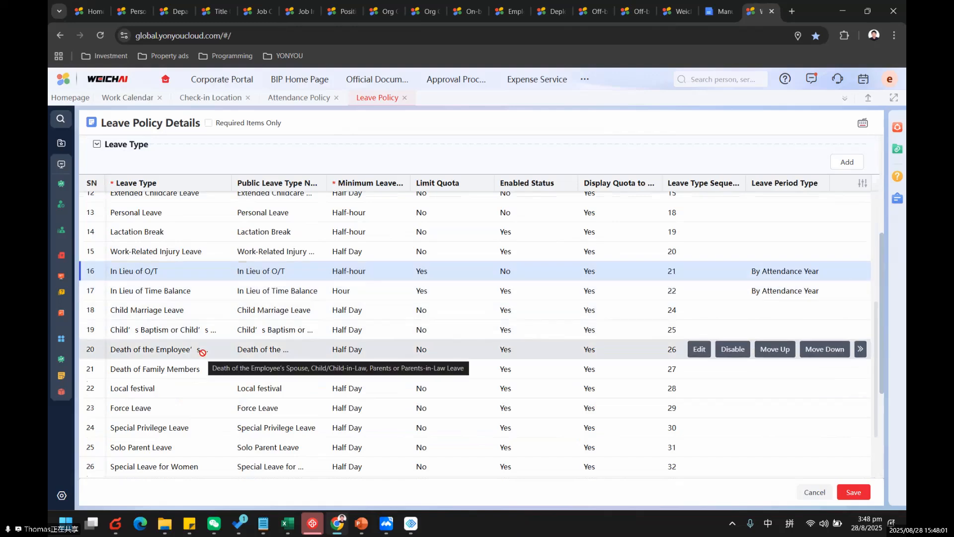
pyautogui.scroll(3, 203, 352)
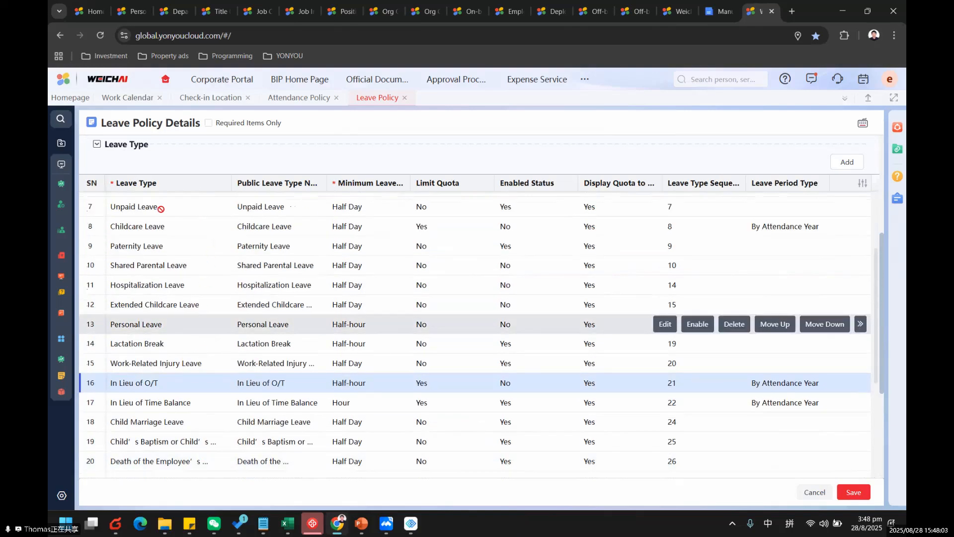
pyautogui.scroll(3, 192, 264)
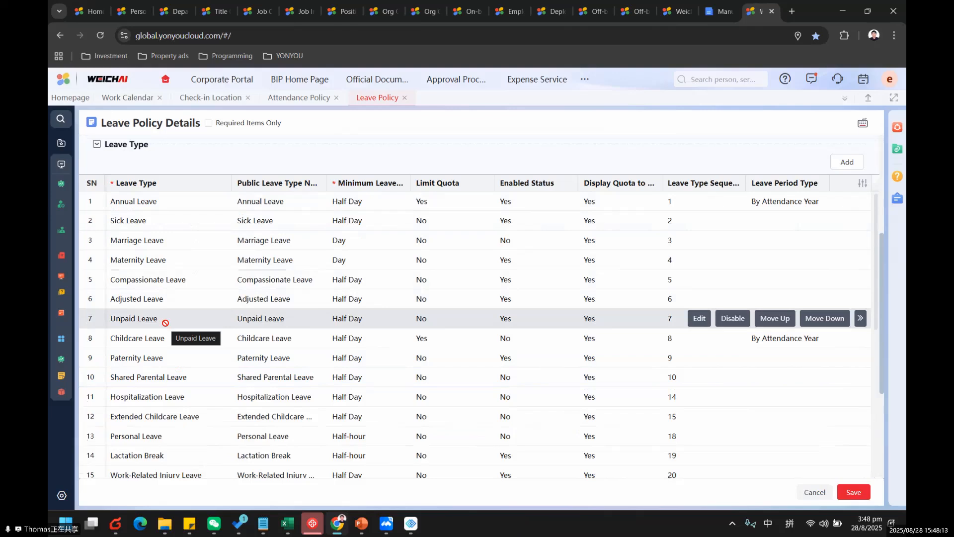
pyautogui.scroll(-1, 165, 338)
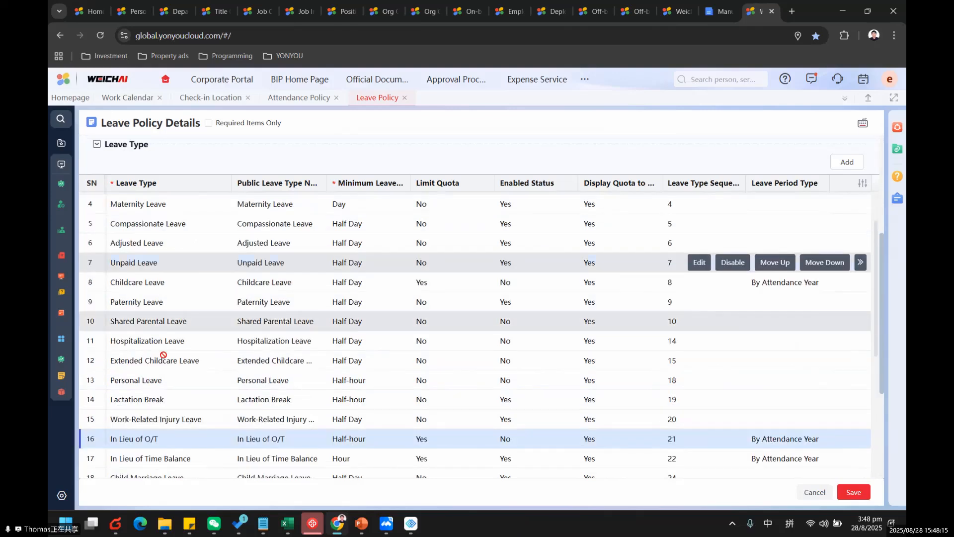
pyautogui.scroll(-4, 154, 365)
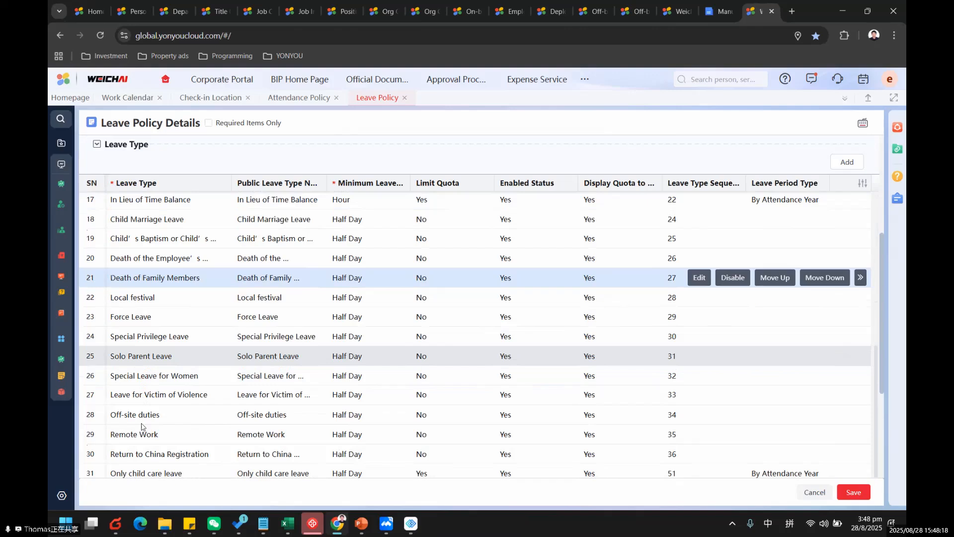
pyautogui.scroll(-2, 143, 419)
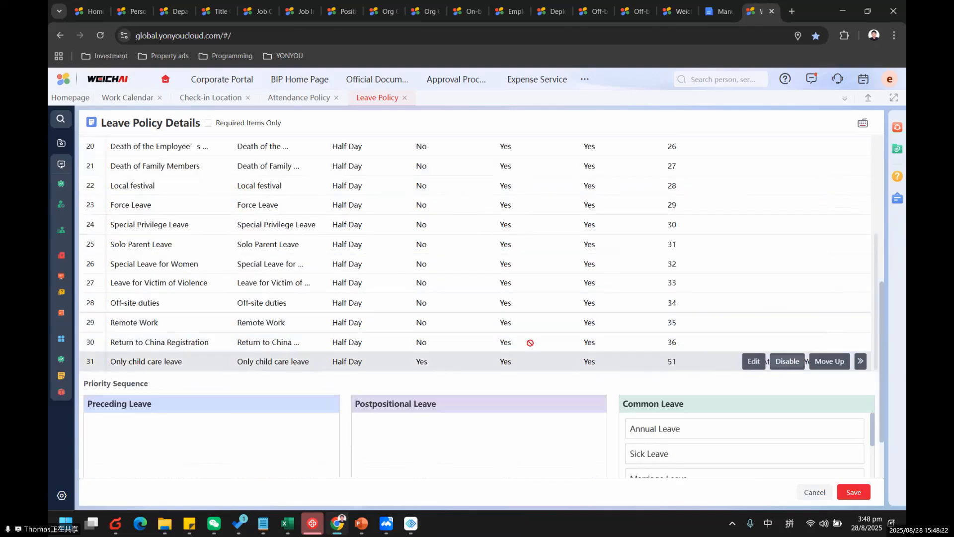
# Disable Only child care, Return to China Registration, Remote Work, Off-site duties, and six other leave types up to Local festival.
pyautogui.click(733, 362)
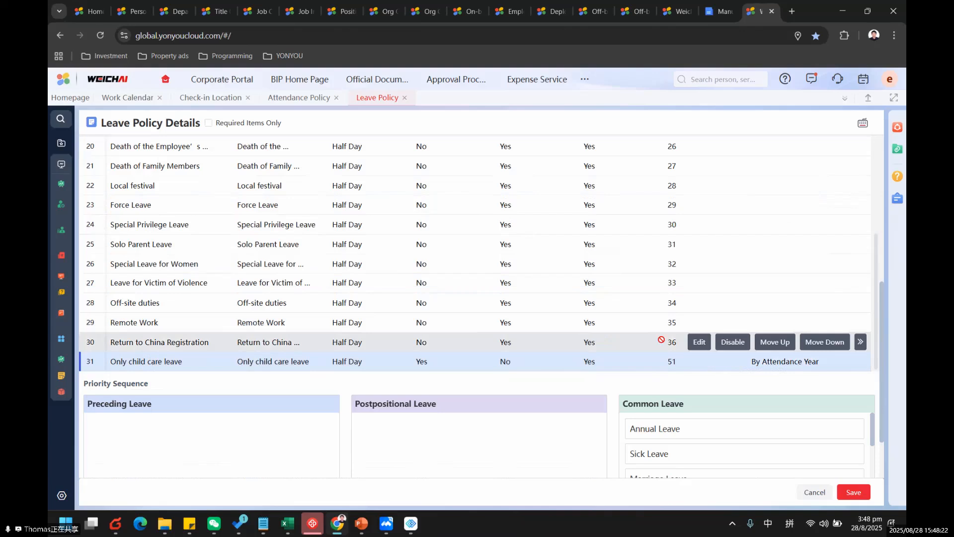
pyautogui.click(728, 343)
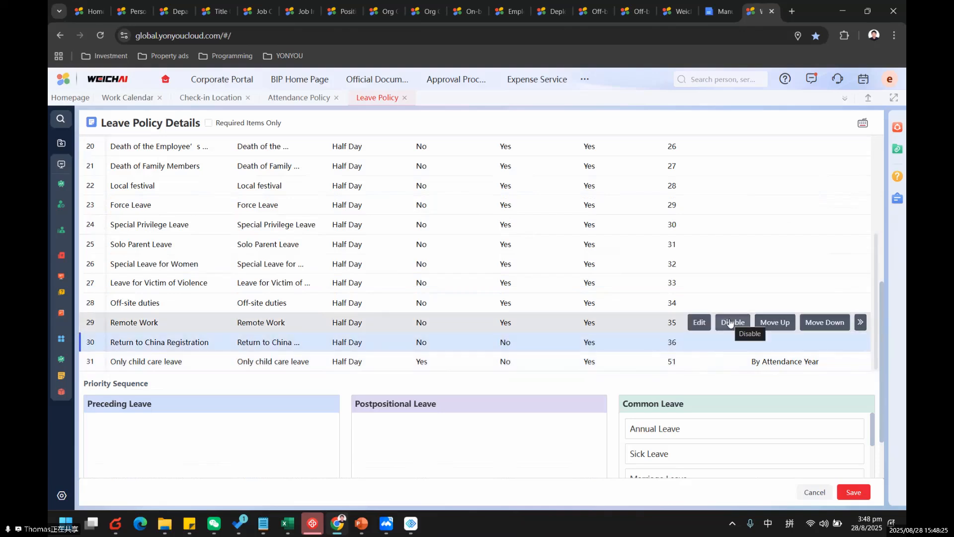
pyautogui.click(730, 323)
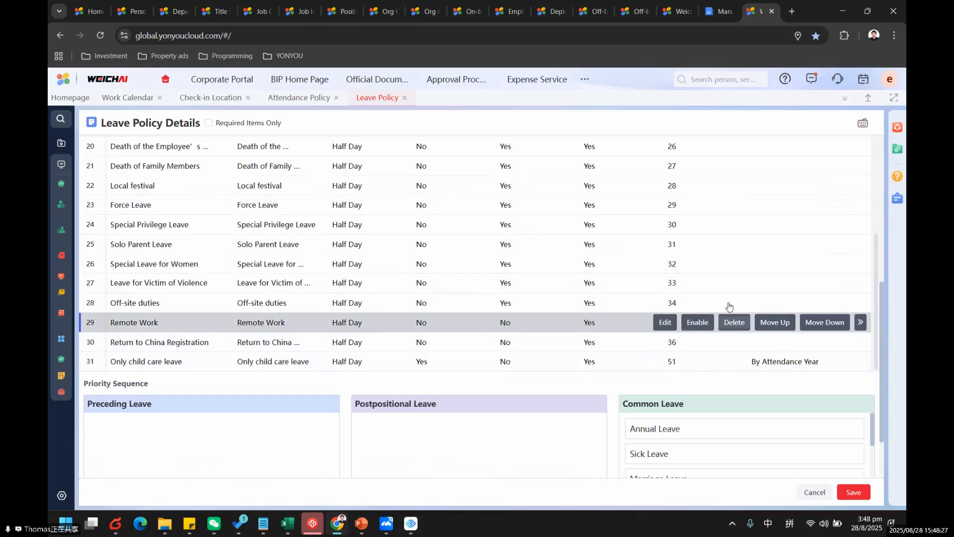
pyautogui.click(731, 302)
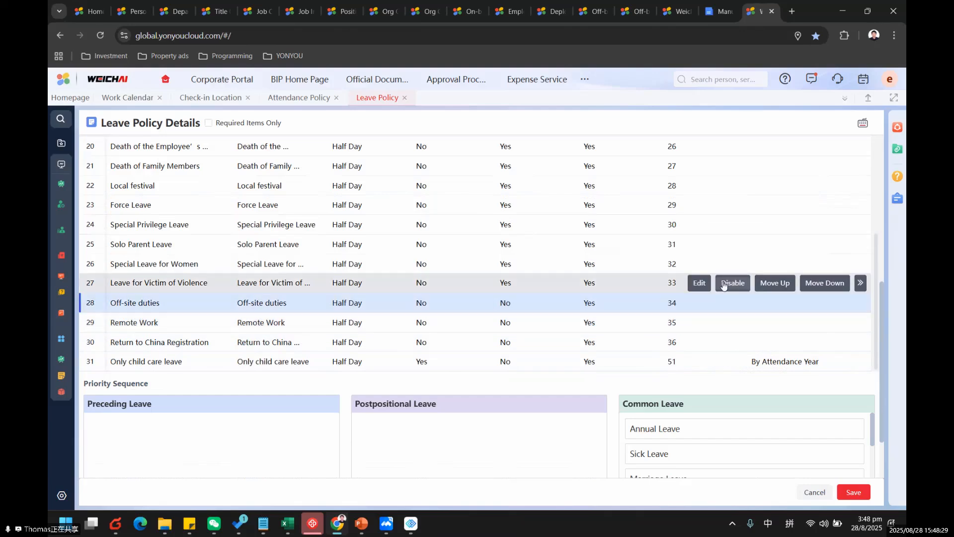
pyautogui.click(725, 283)
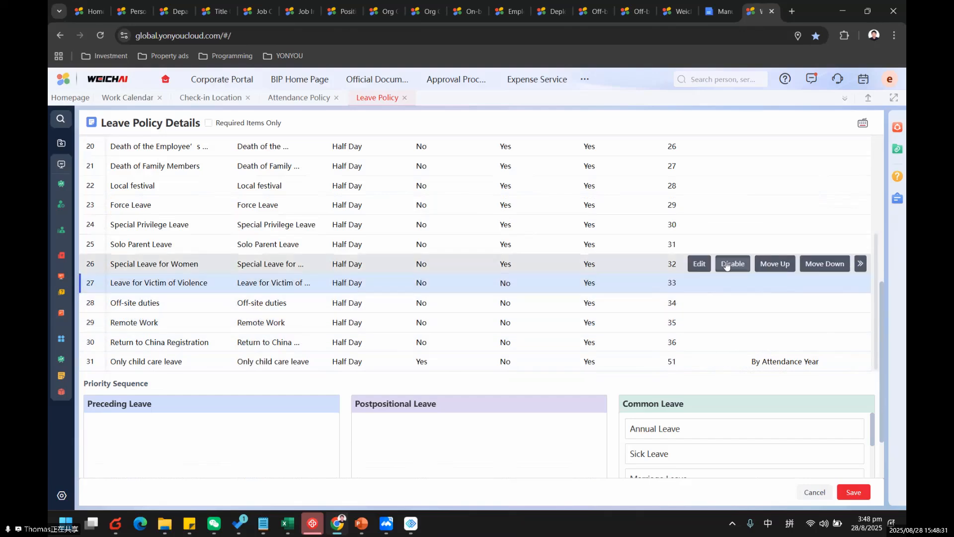
pyautogui.click(729, 266)
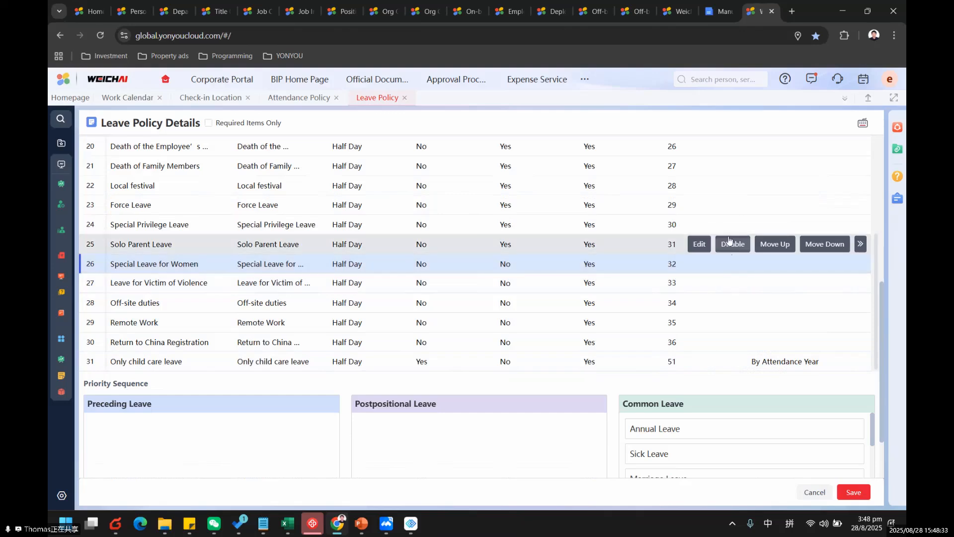
pyautogui.click(731, 246)
pyautogui.click(725, 224)
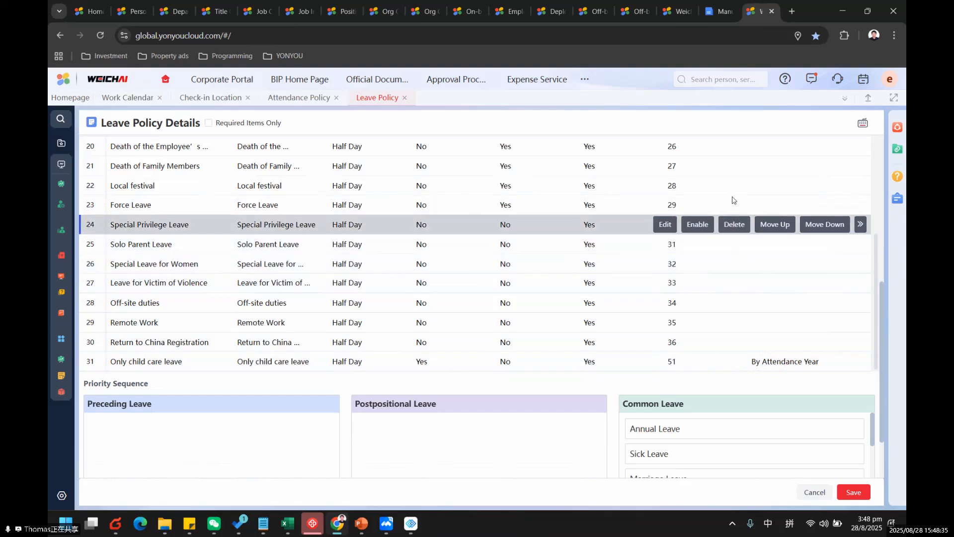
pyautogui.click(726, 203)
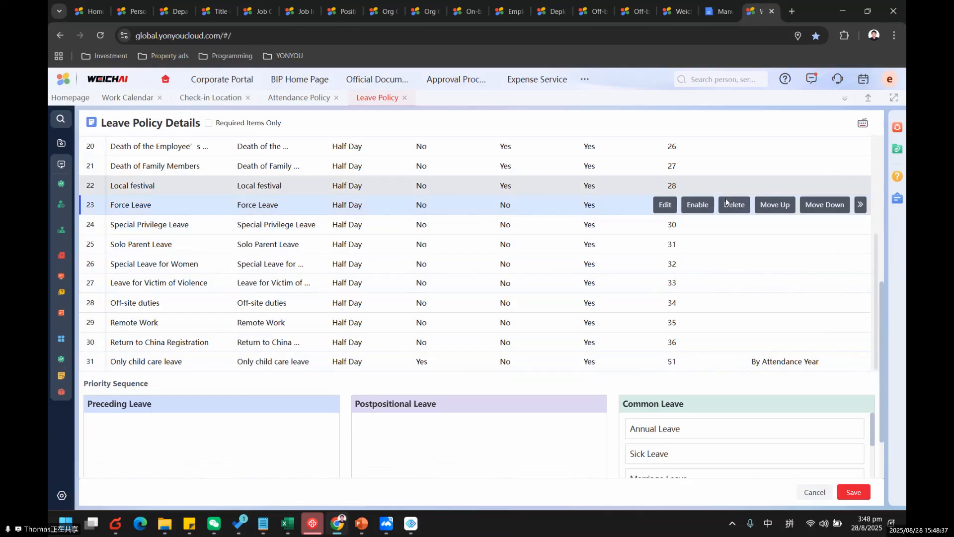
pyautogui.click(728, 189)
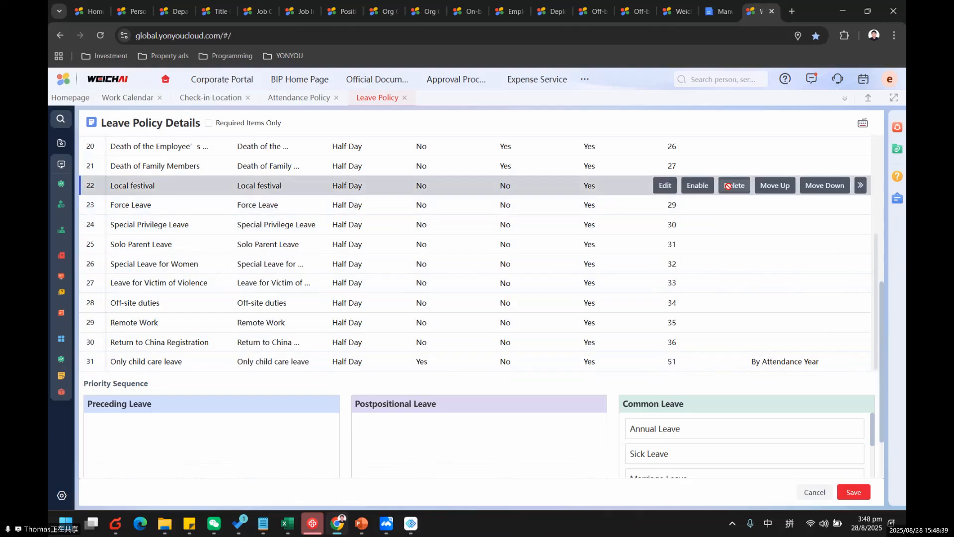
# Disable Death of Family Members, rows 19–20, Child Marriage and In Lieu of Time Balance, cancelling an accidental delete.
pyautogui.scroll(1, 728, 191)
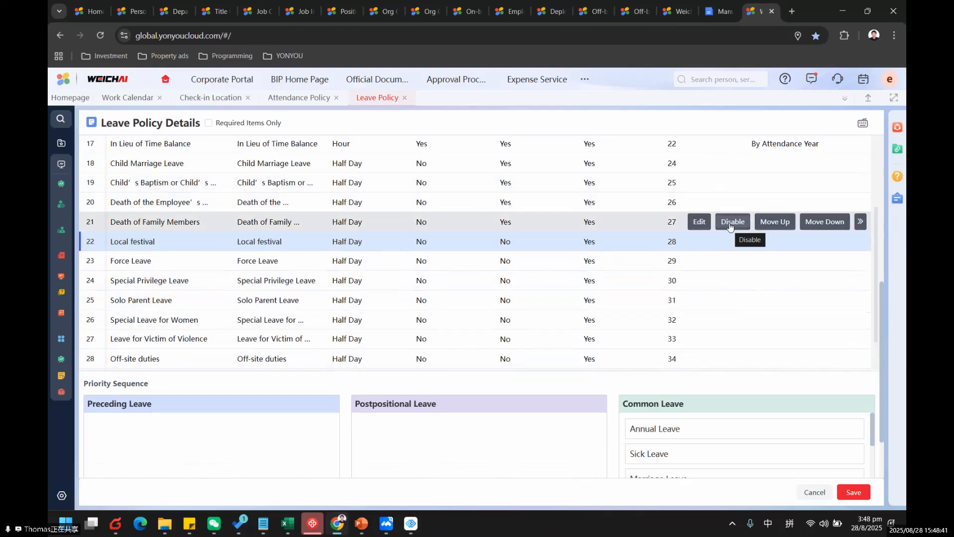
pyautogui.click(731, 225)
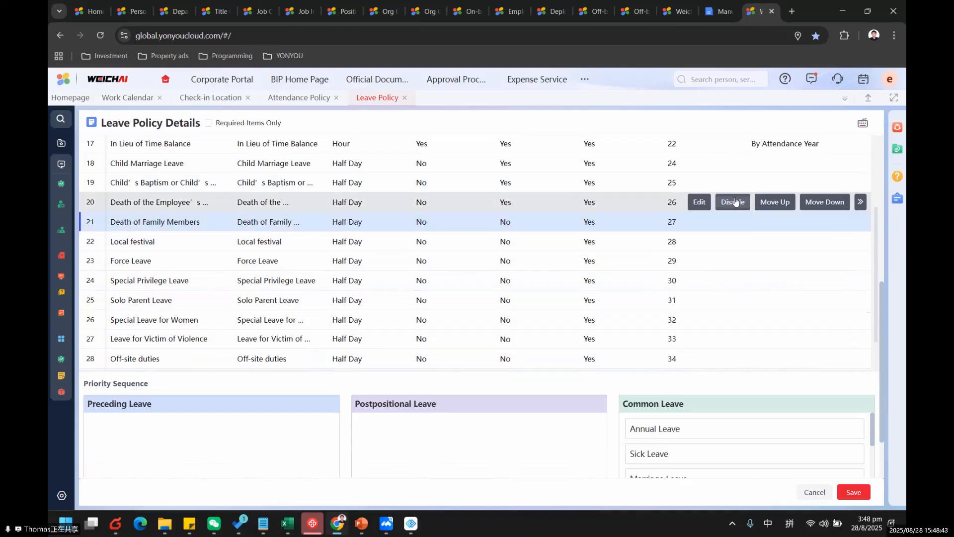
pyautogui.click(735, 201)
pyautogui.click(732, 183)
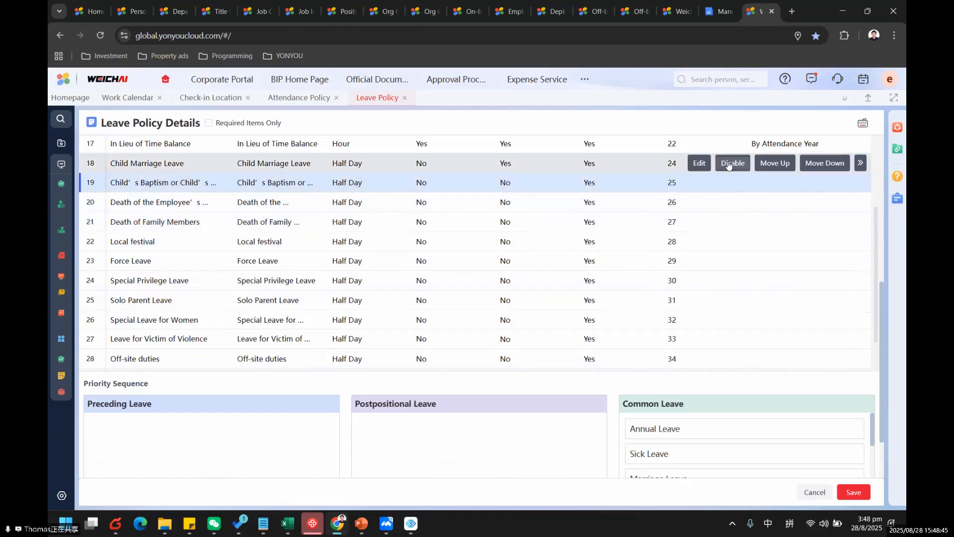
pyautogui.click(728, 165)
pyautogui.scroll(1, 728, 164)
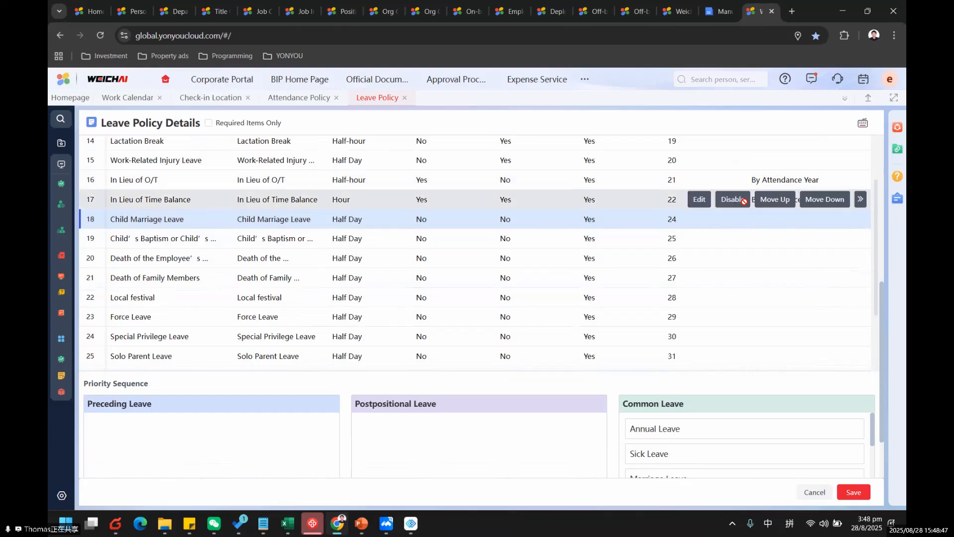
pyautogui.click(739, 202)
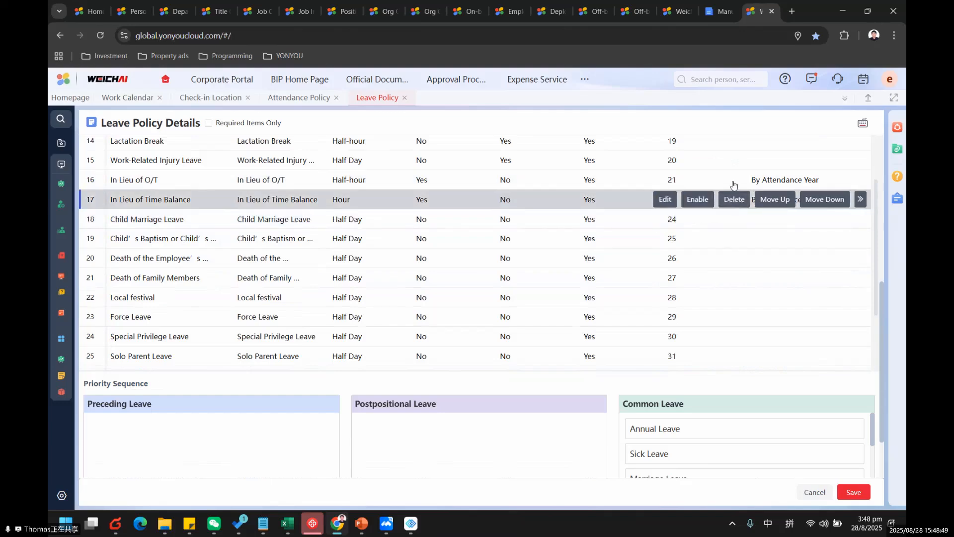
pyautogui.click(734, 180)
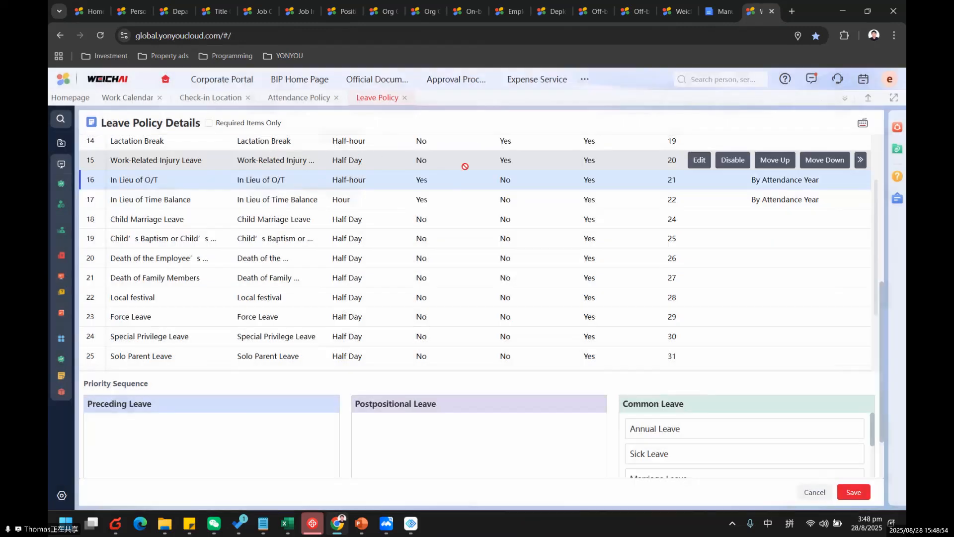
pyautogui.scroll(1, 542, 202)
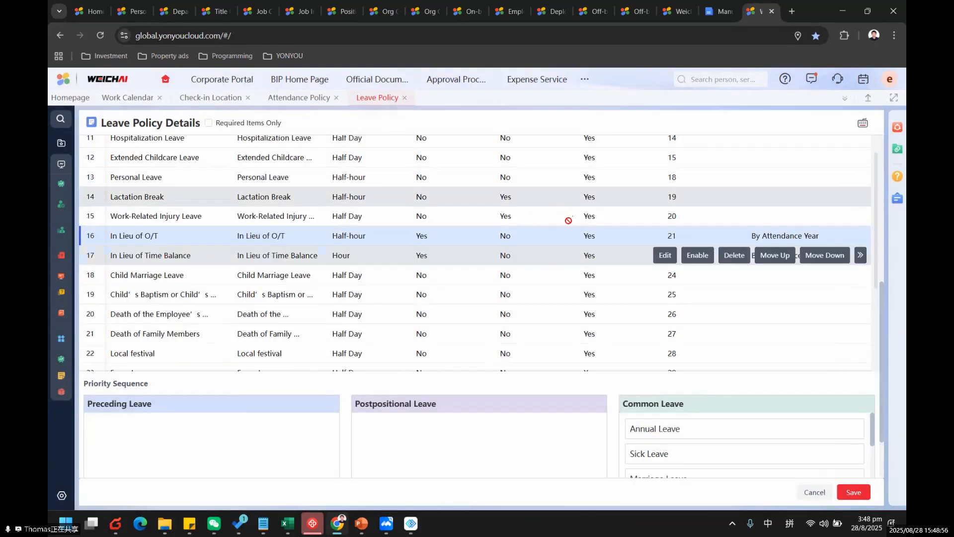
pyautogui.scroll(5, 782, 176)
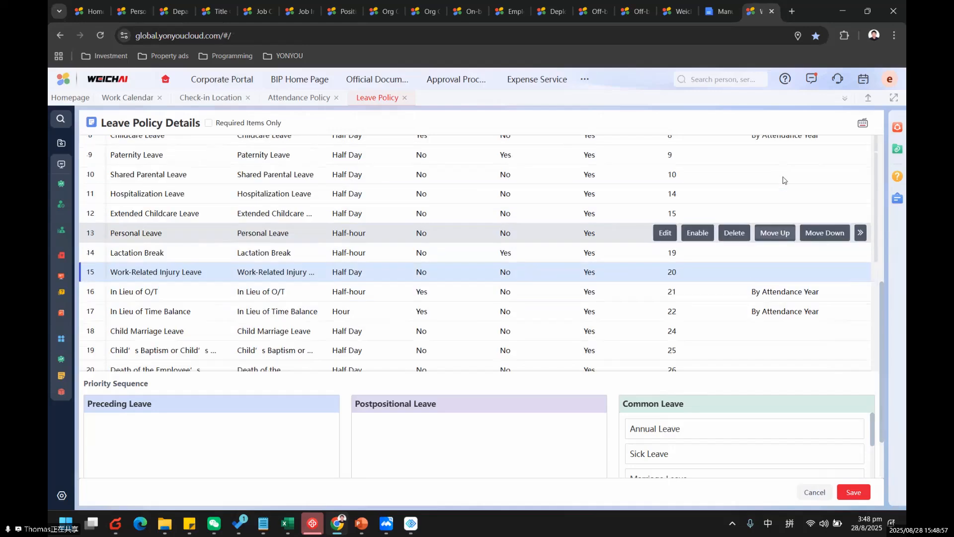
# Start a leave type entry in policy row 32, dismiss the empty picker, and open the navigation menu.
pyautogui.scroll(3, 657, 351)
pyautogui.scroll(-2, 841, 359)
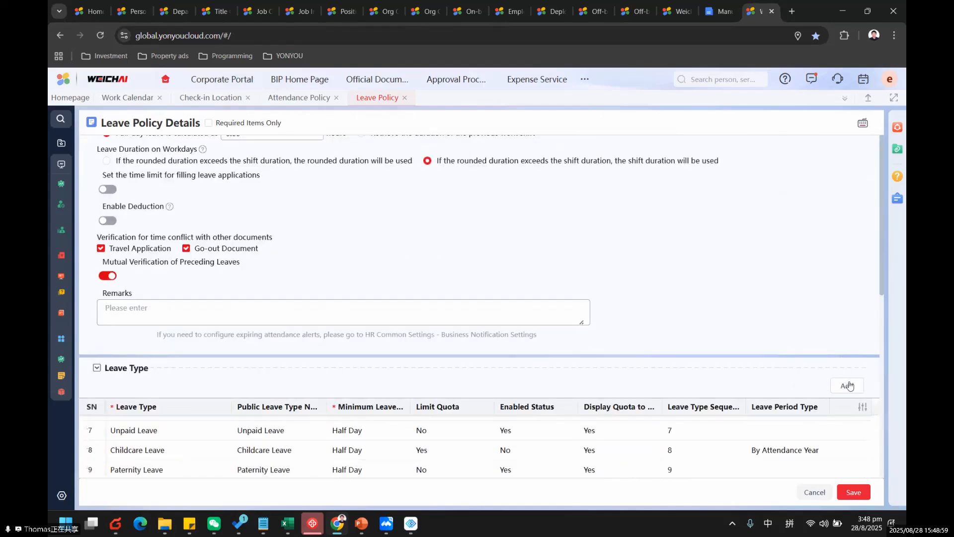
pyautogui.scroll(-4, 627, 358)
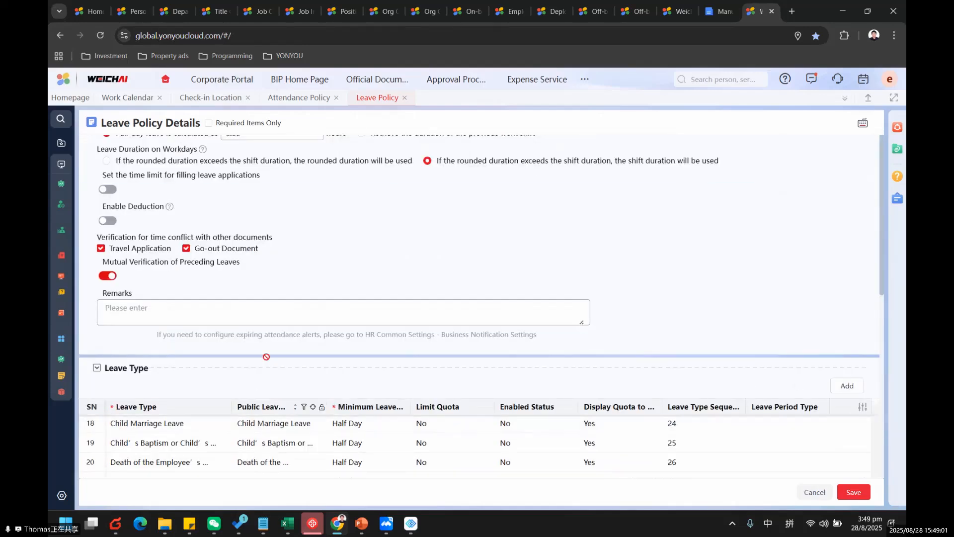
pyautogui.scroll(-5, 269, 360)
pyautogui.scroll(-2, 189, 338)
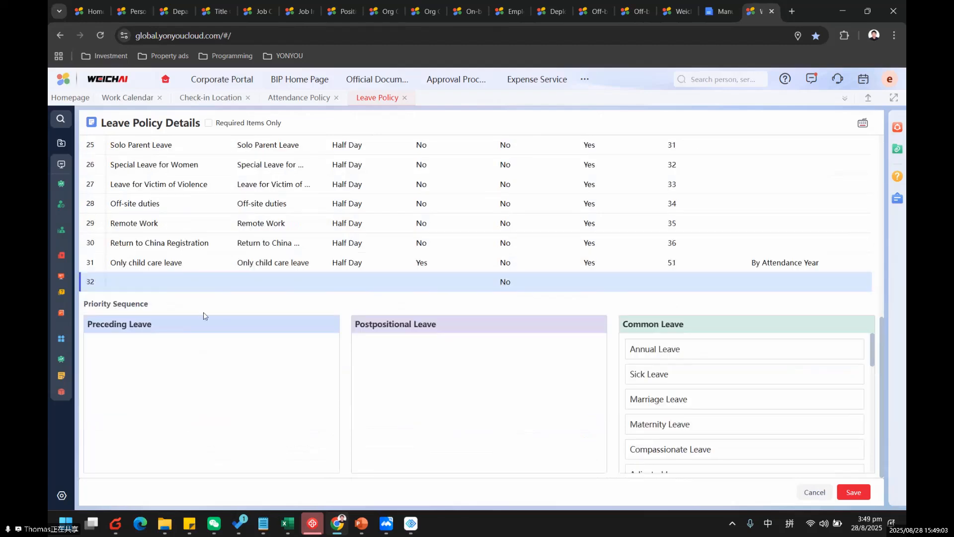
pyautogui.click(187, 288)
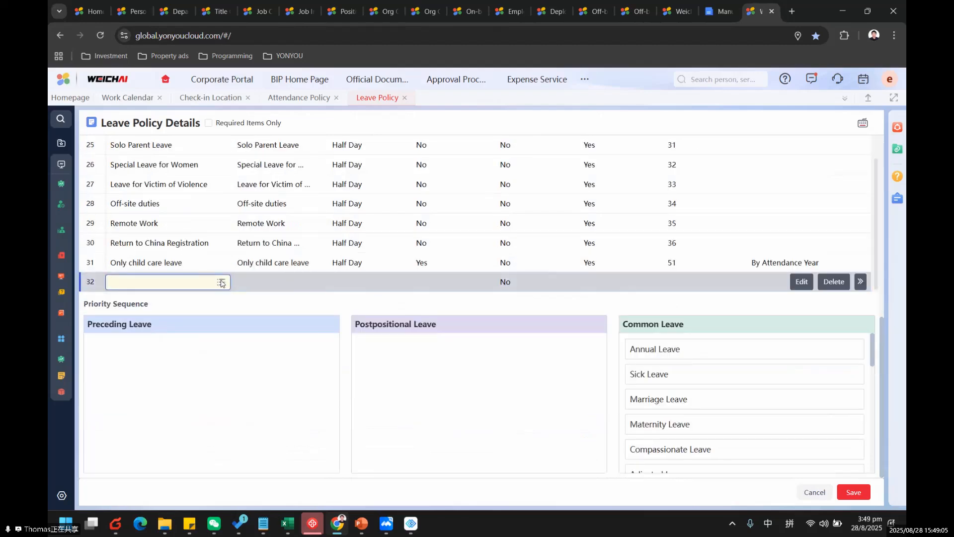
pyautogui.click(221, 282)
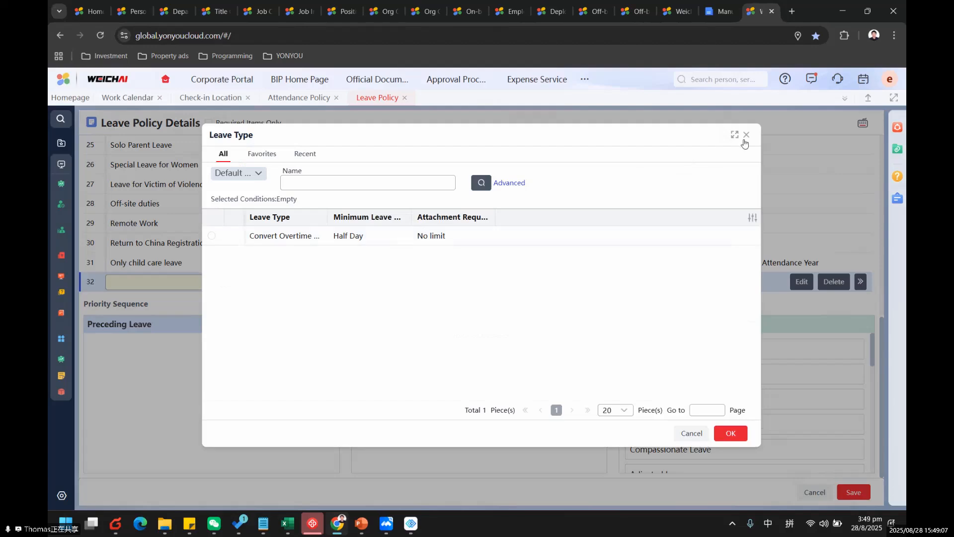
pyautogui.press('Escape')
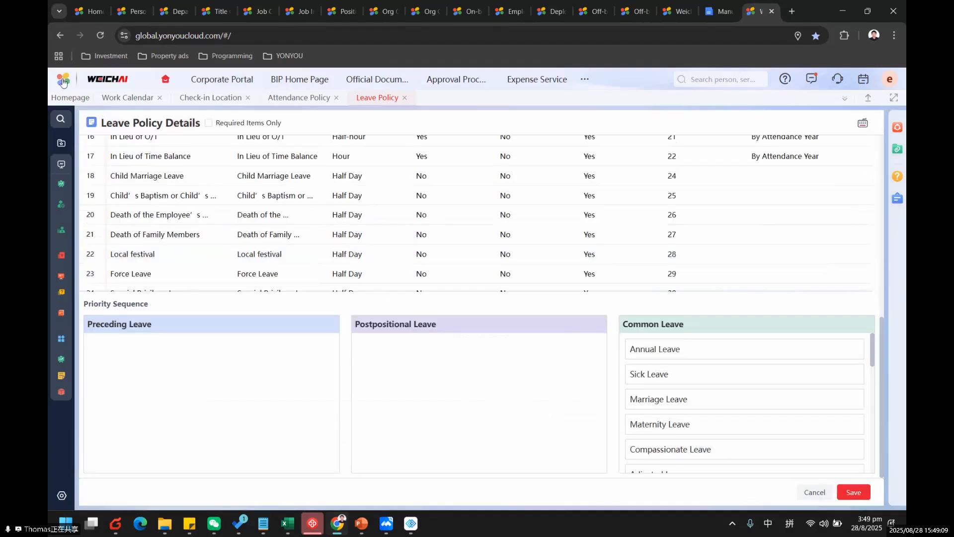
pyautogui.click(65, 82)
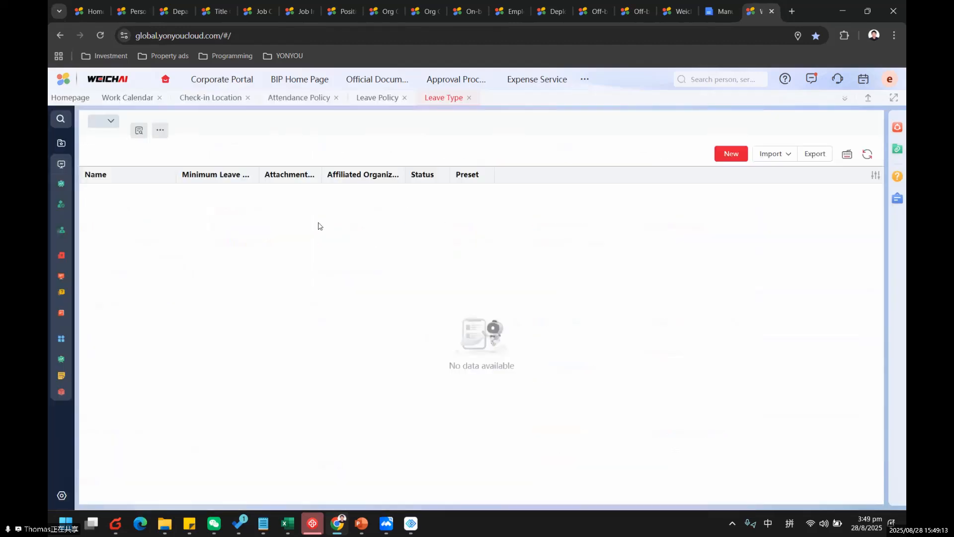
# Create a 'Study Leave' leave type with minimum leave unit Day and save it.
pyautogui.click(731, 176)
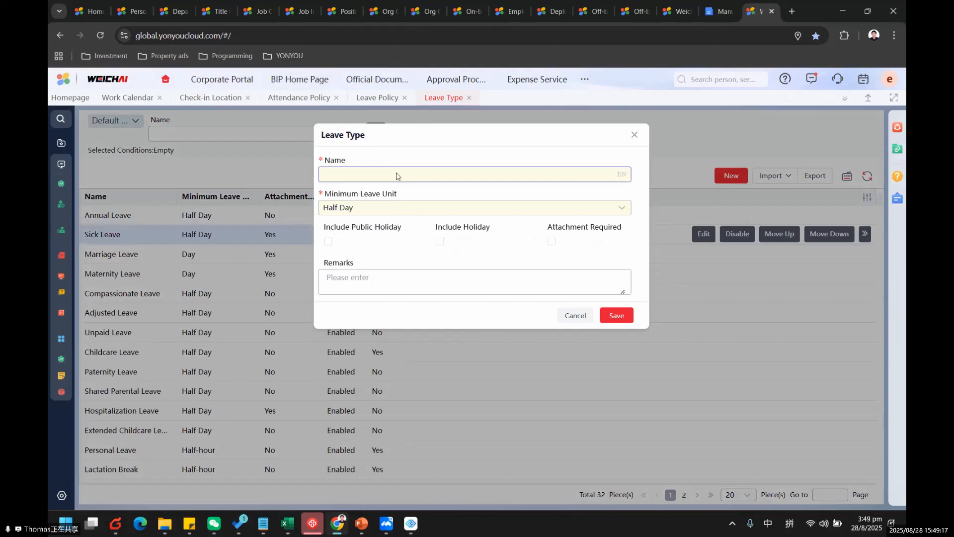
pyautogui.write('Study Leave')
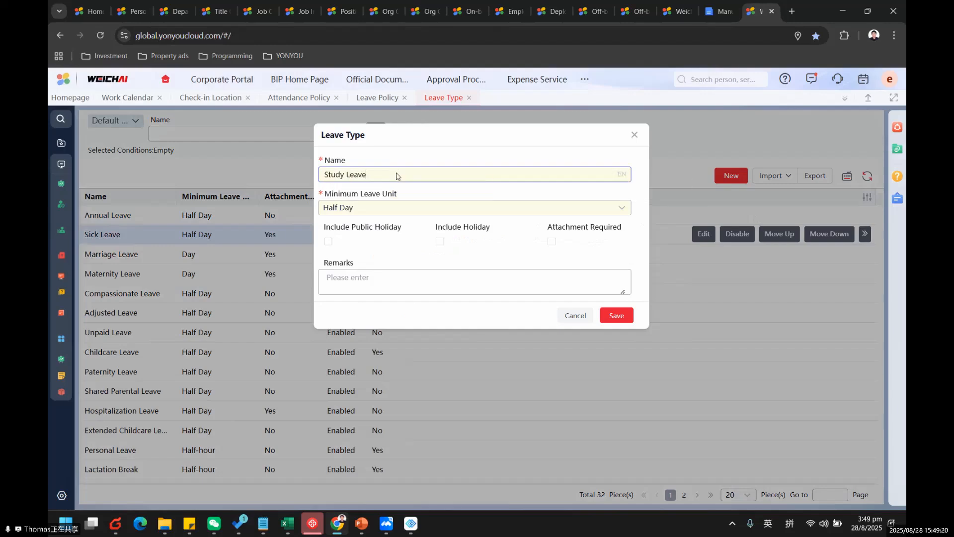
pyautogui.click(447, 208)
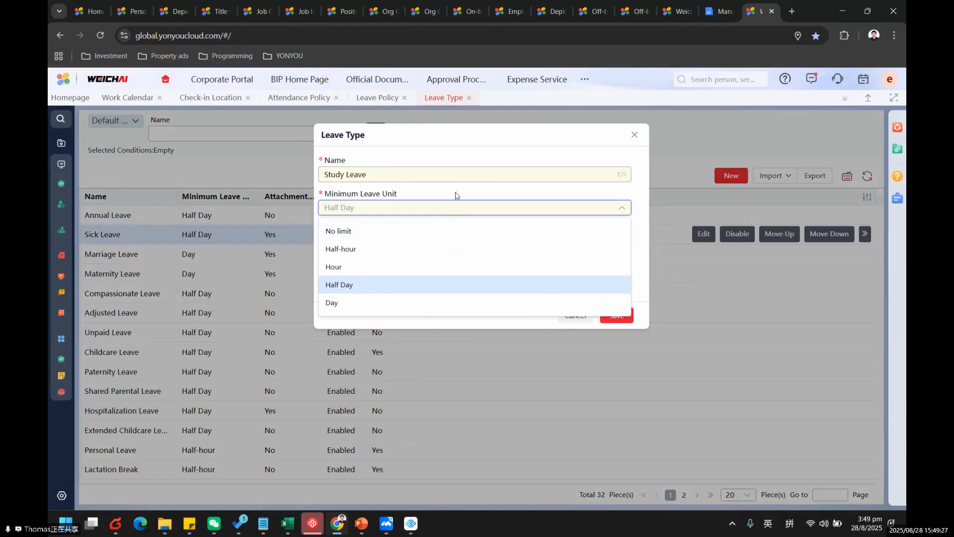
pyautogui.click(332, 305)
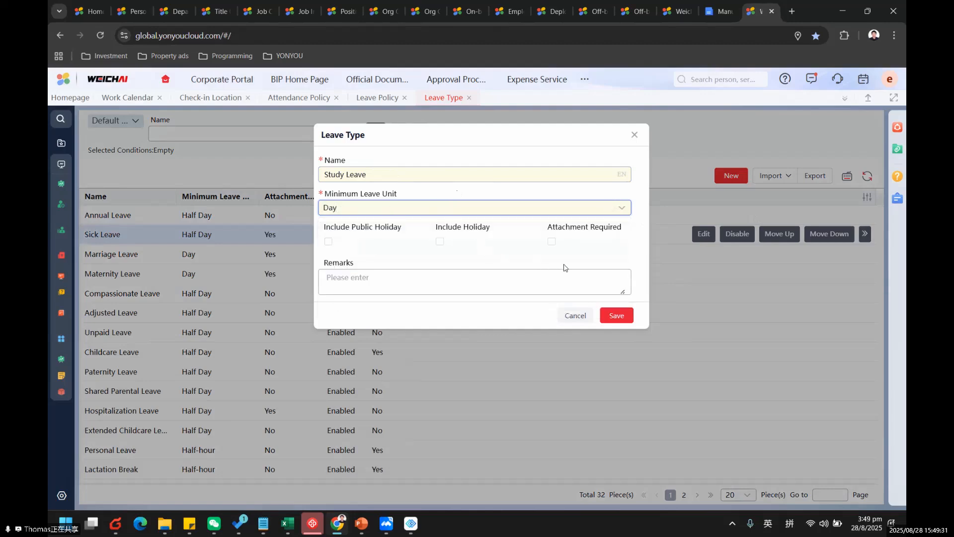
pyautogui.click(616, 315)
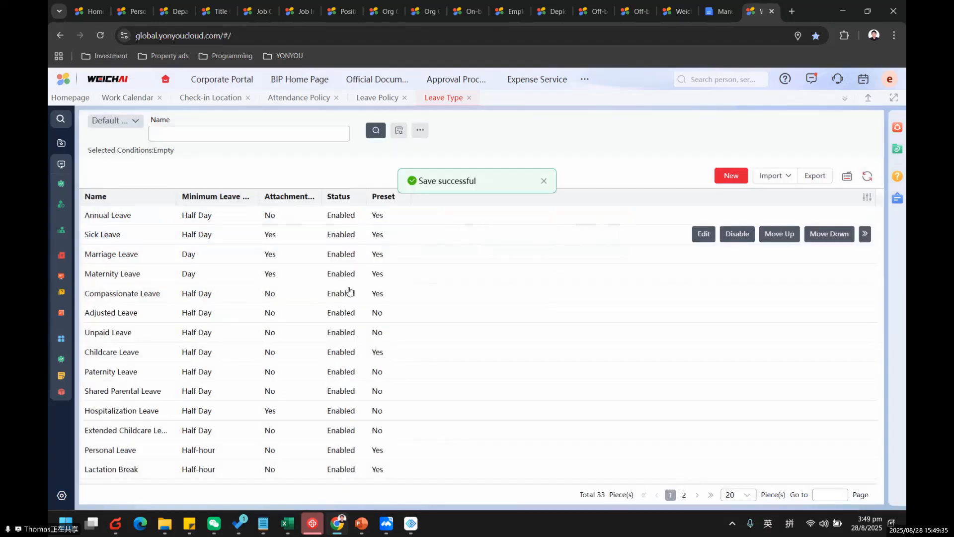
pyautogui.scroll(-3, 349, 292)
pyautogui.click(63, 79)
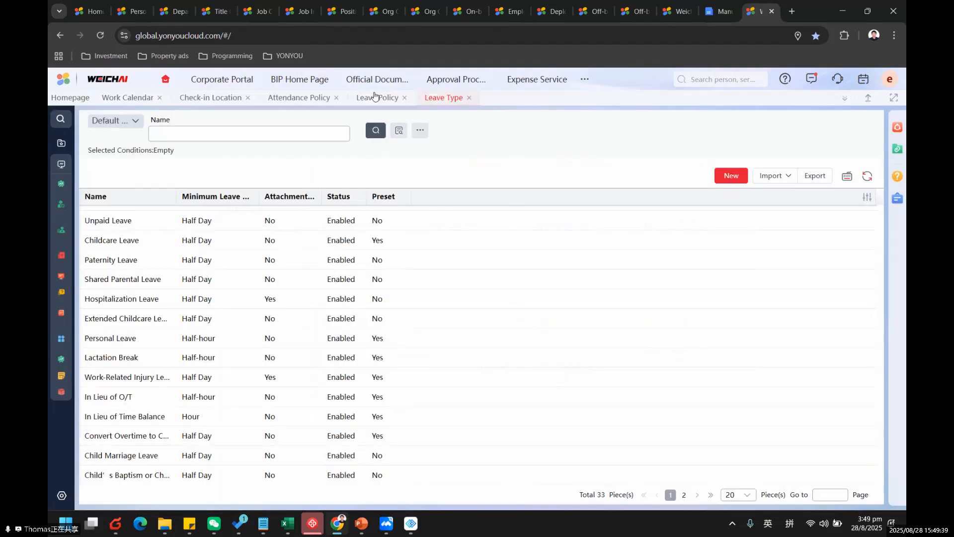
# Back in the Leave Policy details, set row 32's leave type to Study Leave.
pyautogui.click(371, 100)
pyautogui.scroll(3, 414, 234)
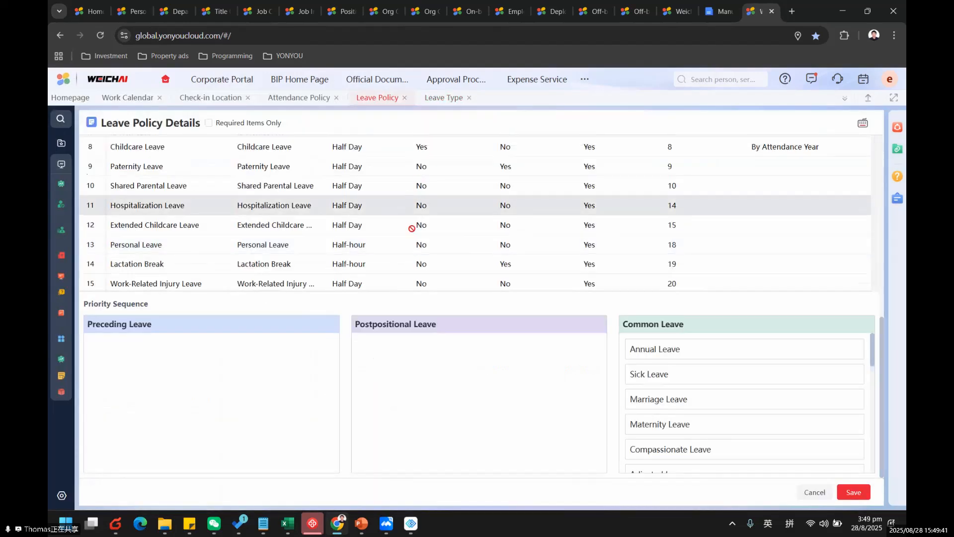
pyautogui.scroll(-2, 412, 234)
pyautogui.scroll(-4, 211, 269)
pyautogui.click(220, 284)
pyautogui.click(224, 283)
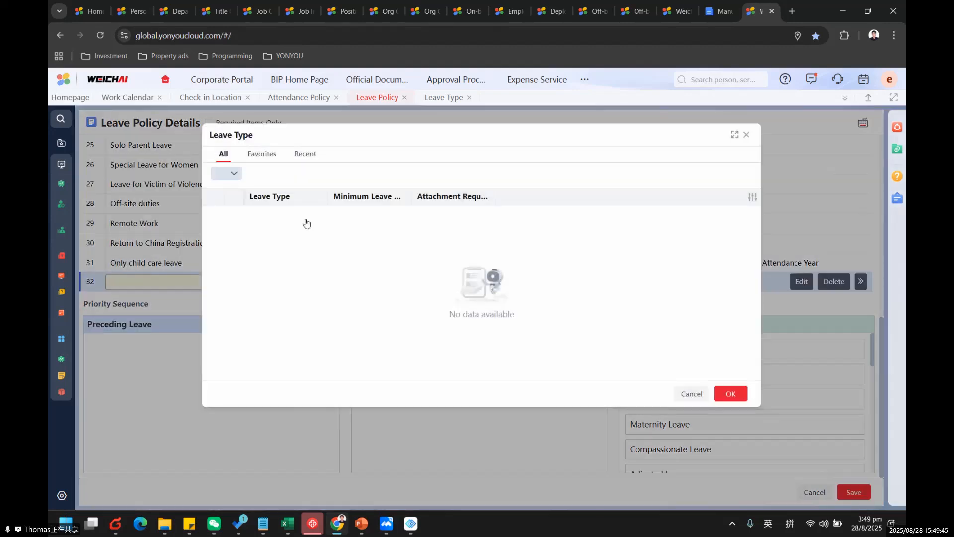
pyautogui.click(284, 256)
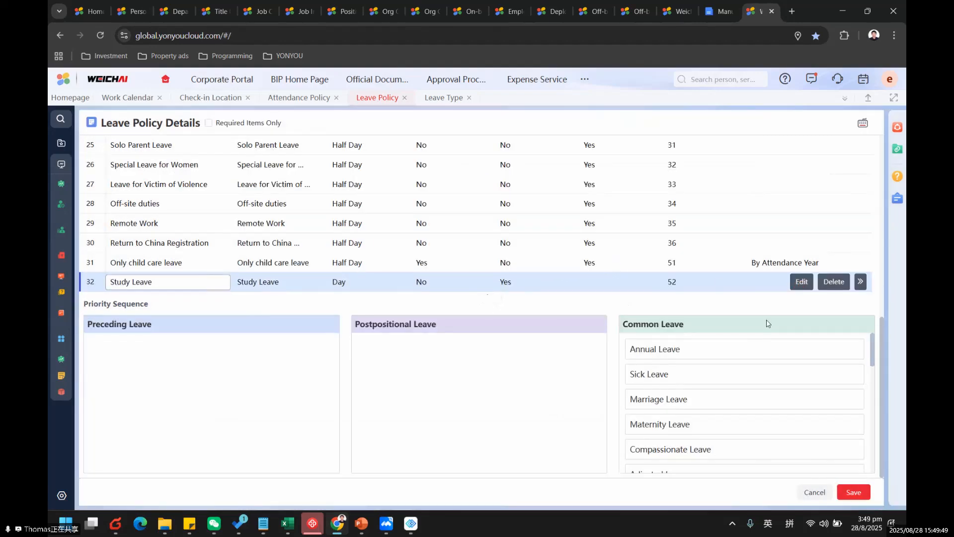
pyautogui.scroll(4, 760, 323)
pyautogui.scroll(5, 794, 203)
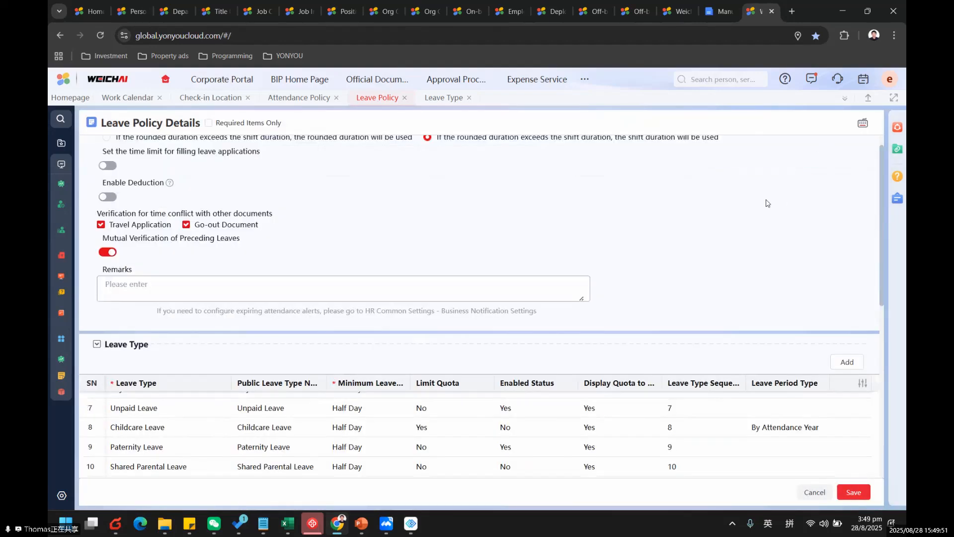
pyautogui.scroll(1, 808, 339)
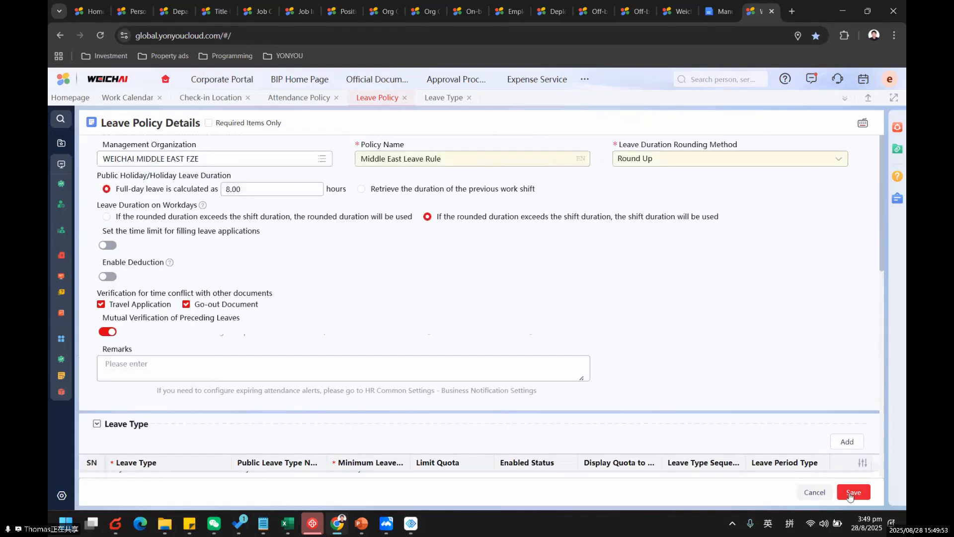
# Save the Middle East Leave Rule policy and advance the PowerPoint slide show to the functions slide.
pyautogui.click(849, 494)
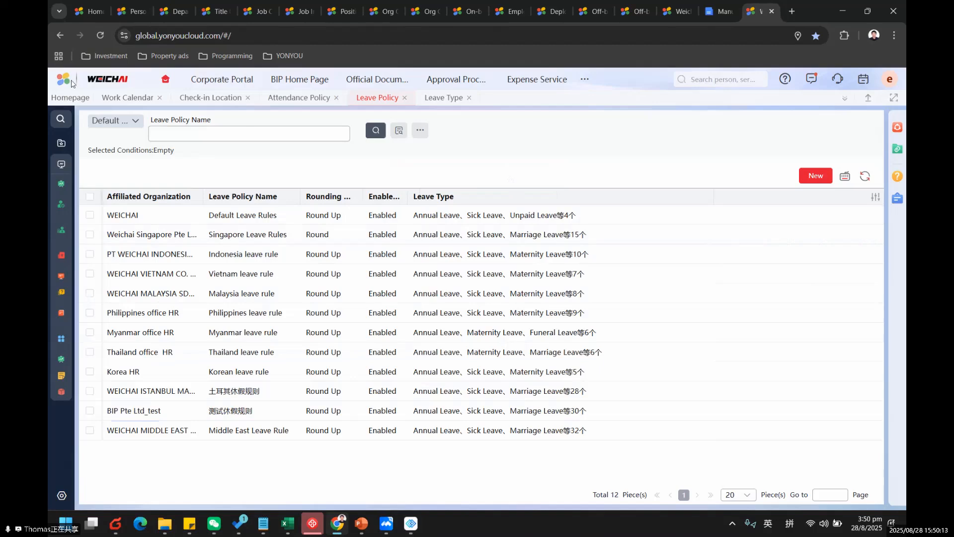
pyautogui.click(370, 532)
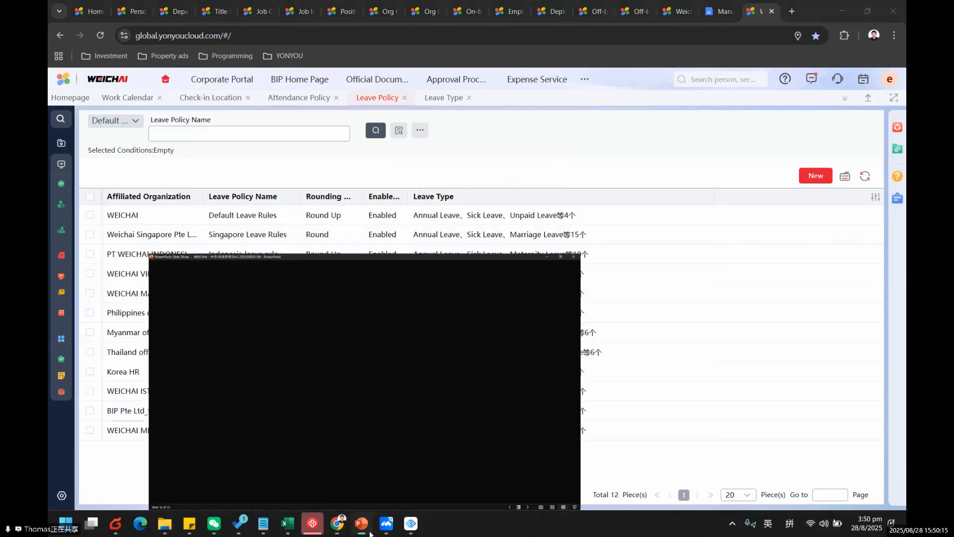
pyautogui.press('Right')
pyautogui.press('Right')
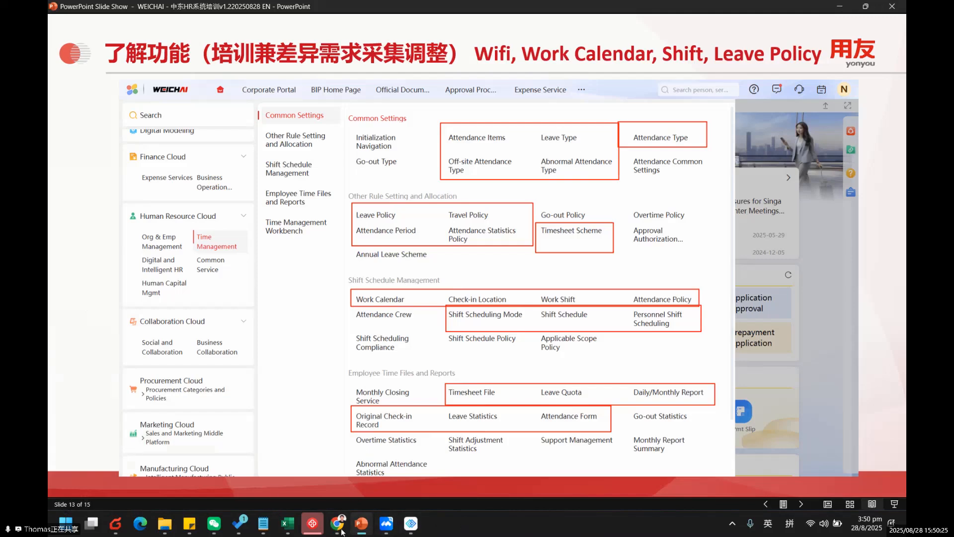
# Switch from the PowerPoint slide show back to YonBIP in Chrome.
pyautogui.moveTo(342, 532)
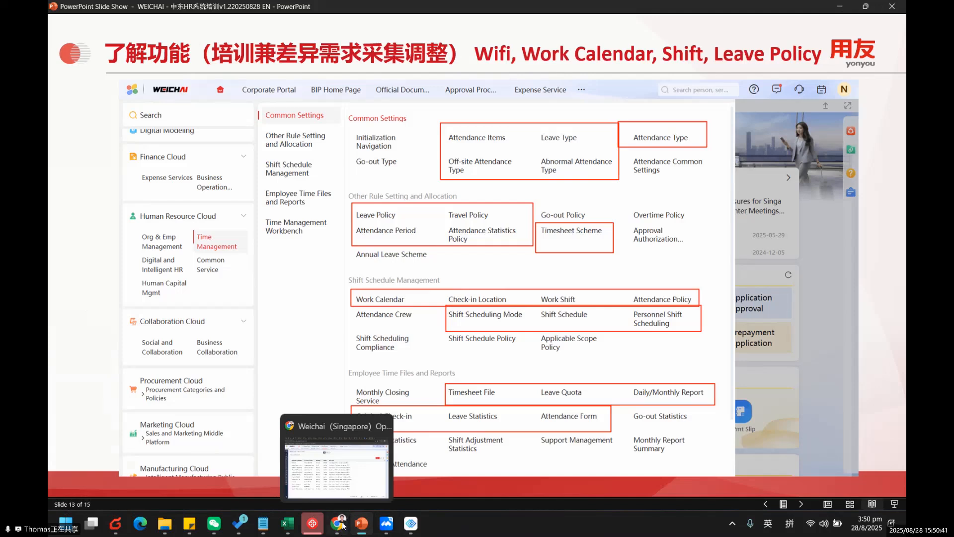
pyautogui.click(342, 525)
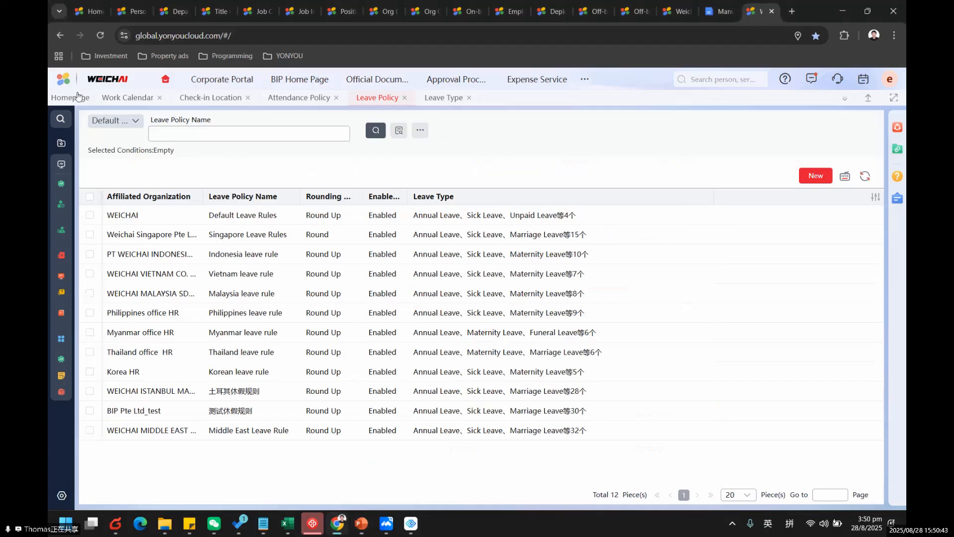
# Open Work Shift with All categories listed, tick Elastic Shift(SG), then return to PowerPoint.
pyautogui.click(63, 78)
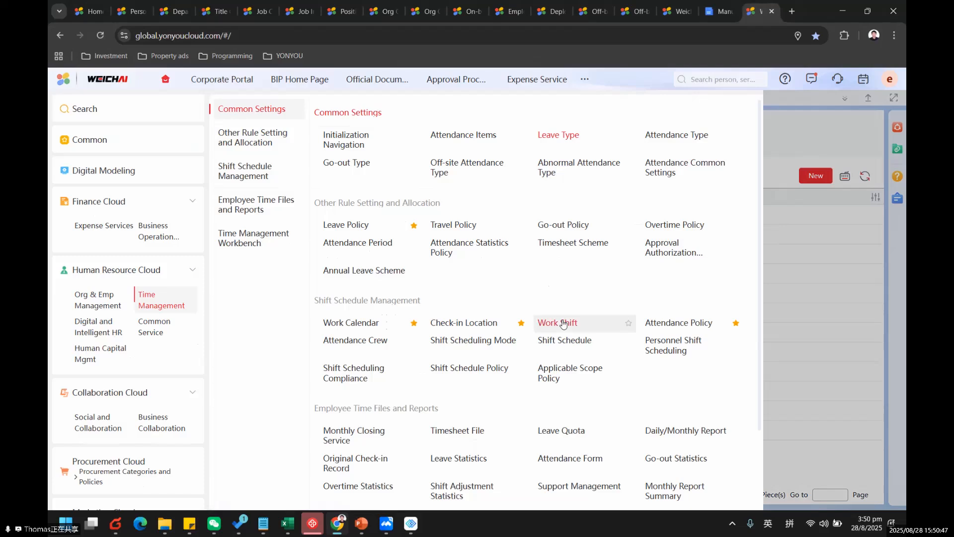
pyautogui.click(563, 324)
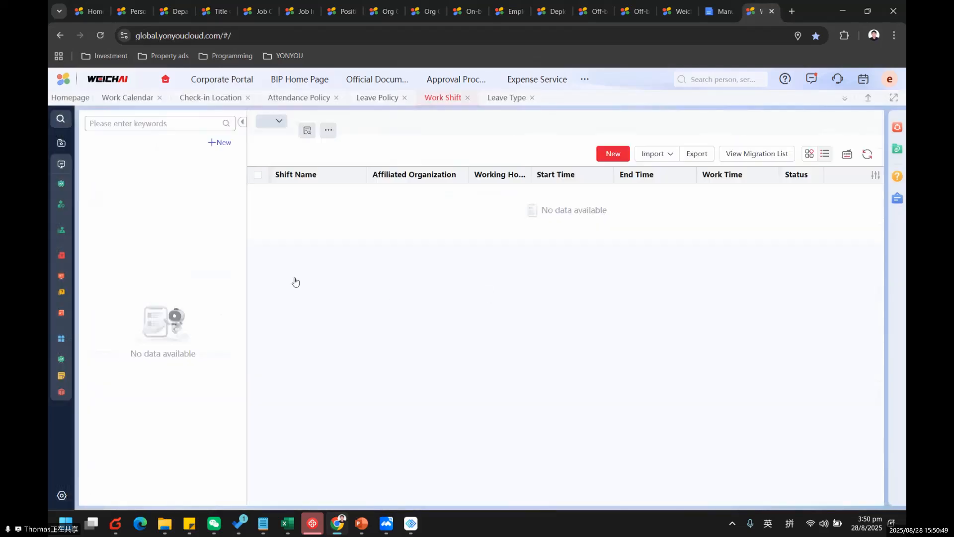
pyautogui.click(90, 158)
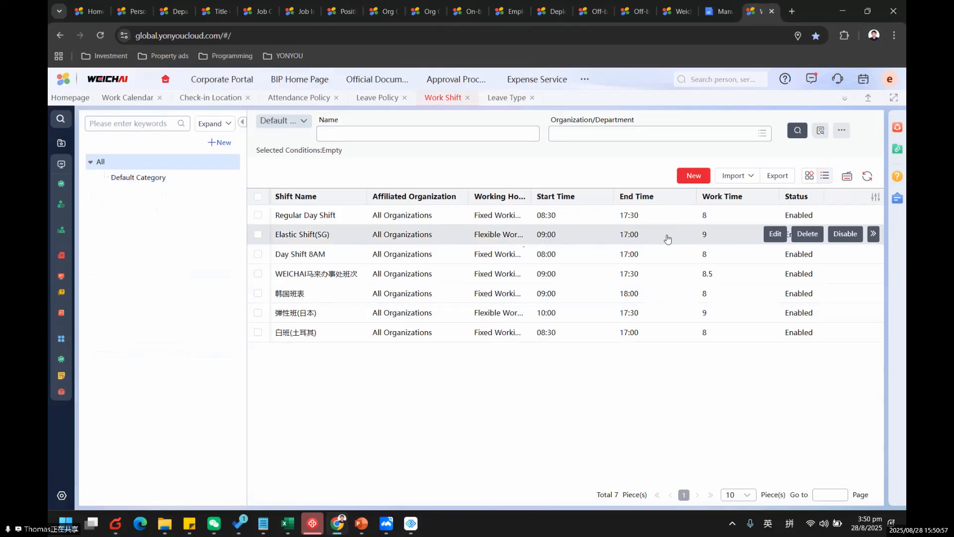
pyautogui.click(257, 234)
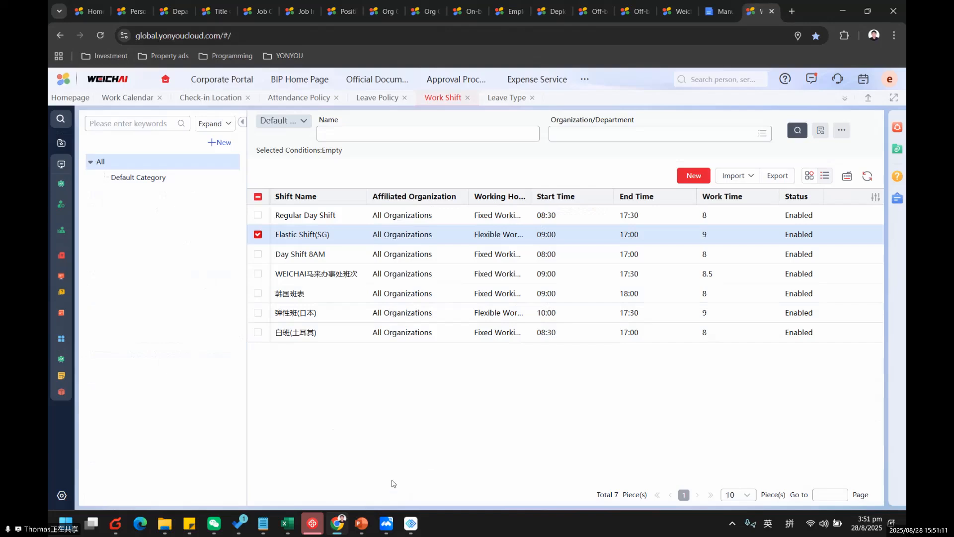
pyautogui.click(366, 523)
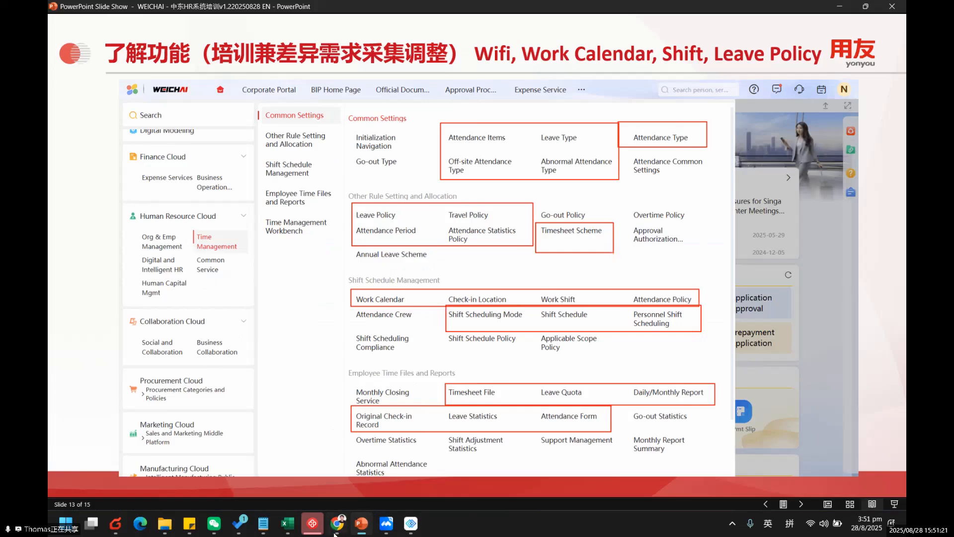
# Star Original Check-in Record, Daily/Monthly Report and Leave Statistics as Time Management favourites.
pyautogui.hotkey('alt', 'Tab')
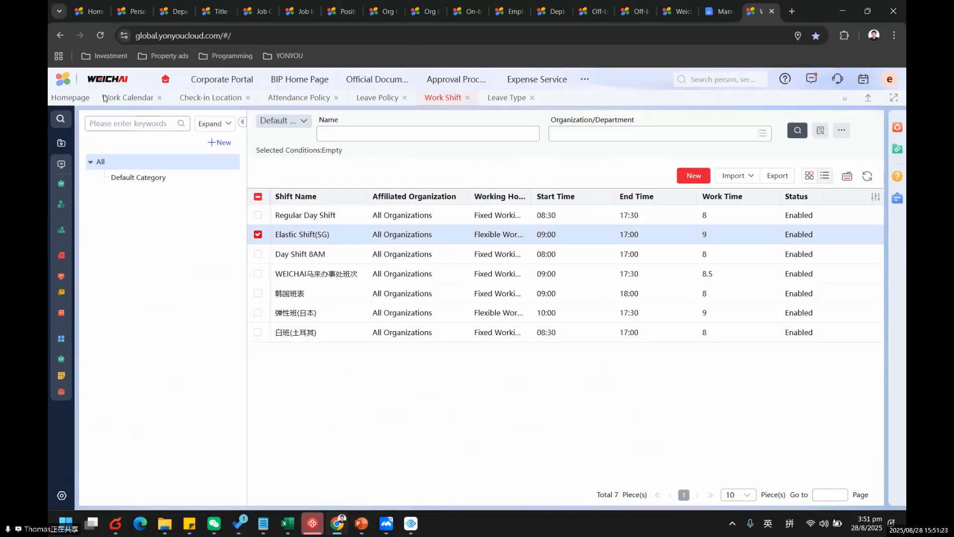
pyautogui.scroll(-1, 541, 255)
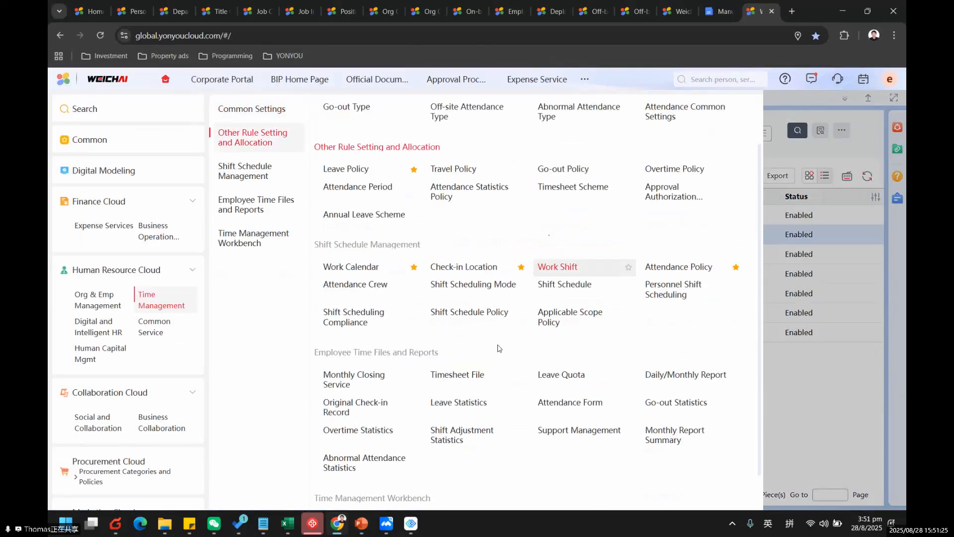
pyautogui.scroll(-1, 500, 348)
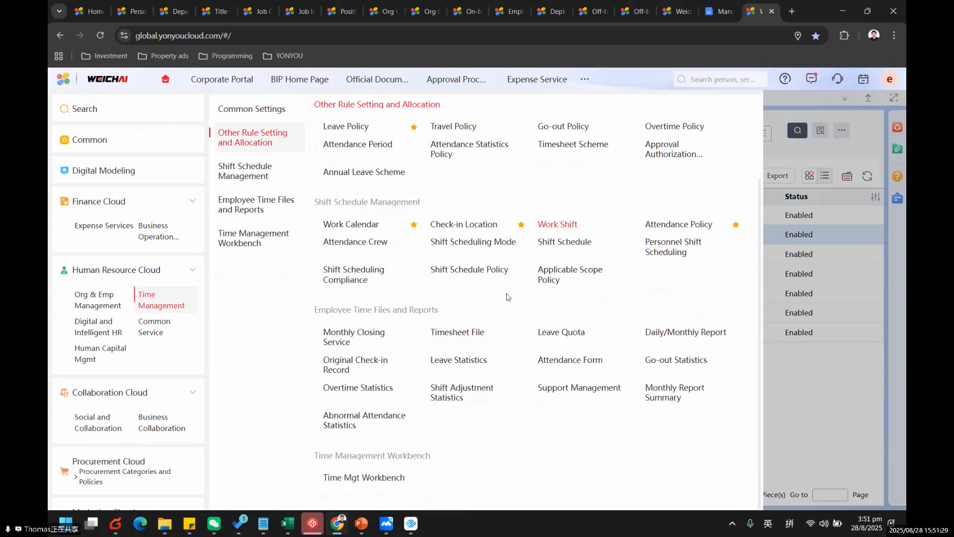
pyautogui.click(415, 362)
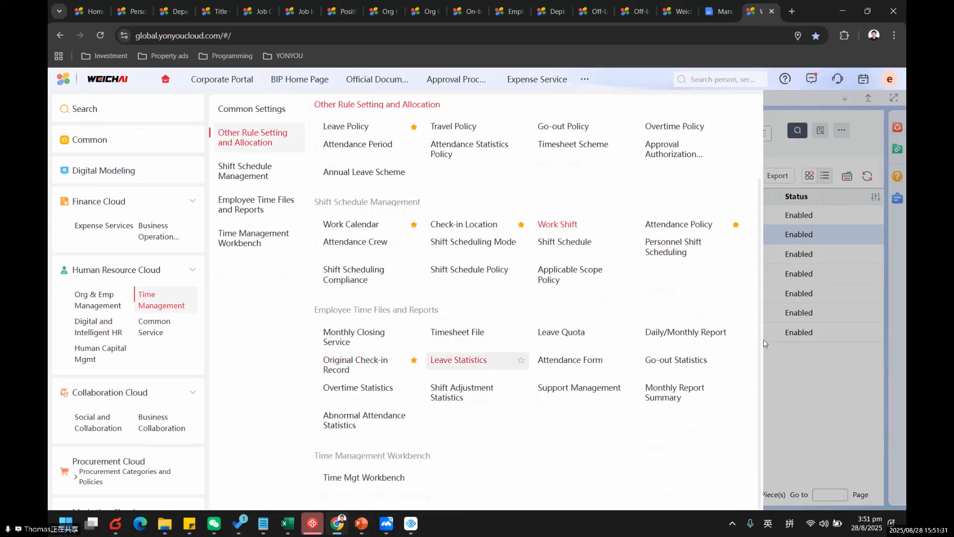
pyautogui.click(736, 333)
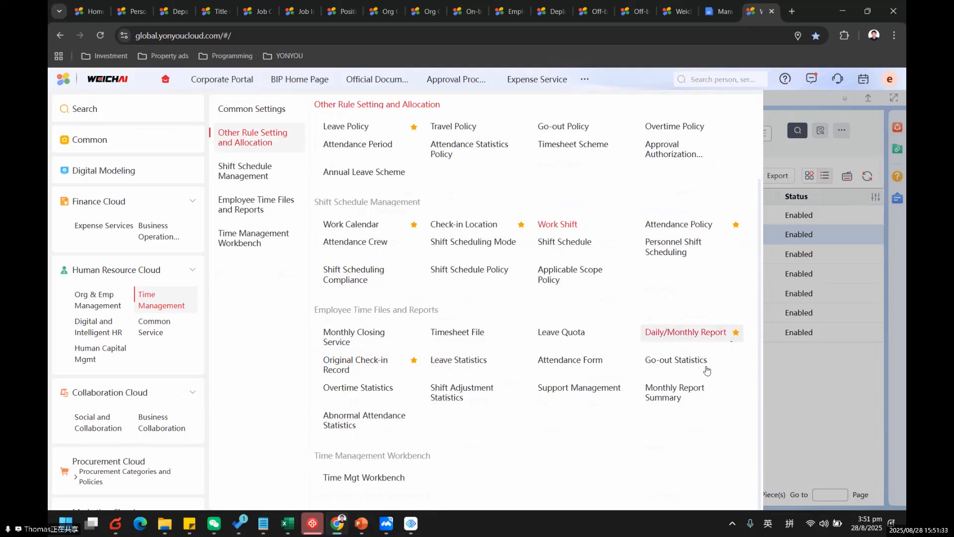
pyautogui.click(522, 360)
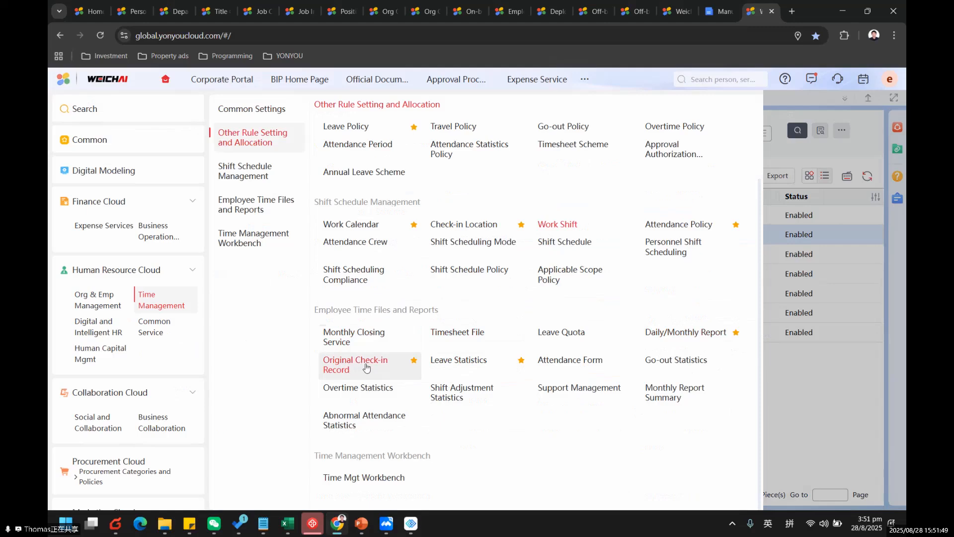
# Filter Original Check-in Records to WCME WEICHAI MIDDLE EAST FZE including all subordinate departments.
pyautogui.click(359, 368)
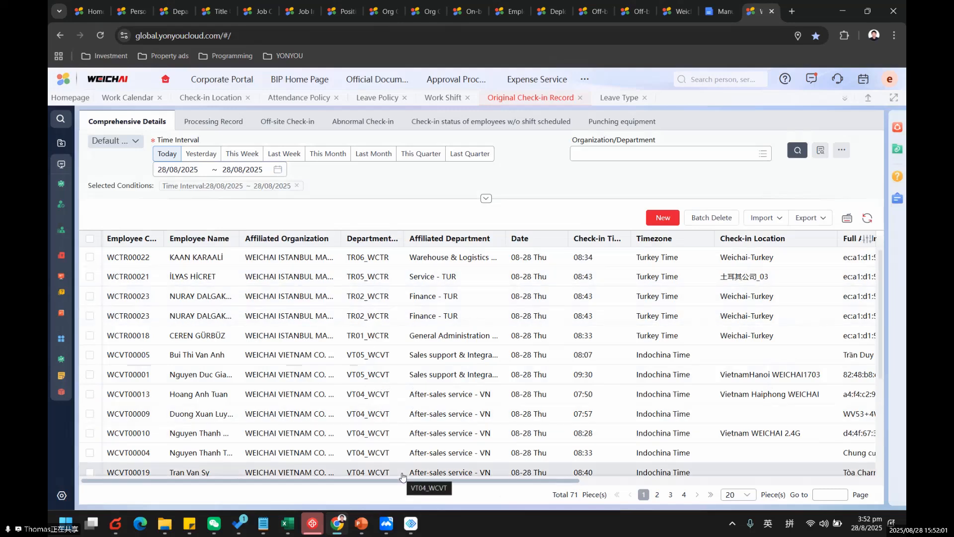
pyautogui.click(764, 155)
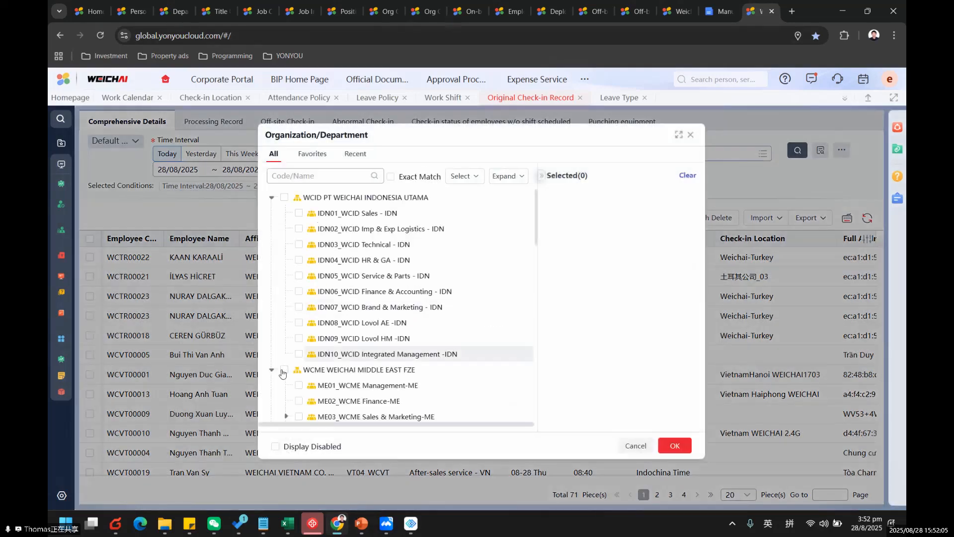
pyautogui.click(285, 369)
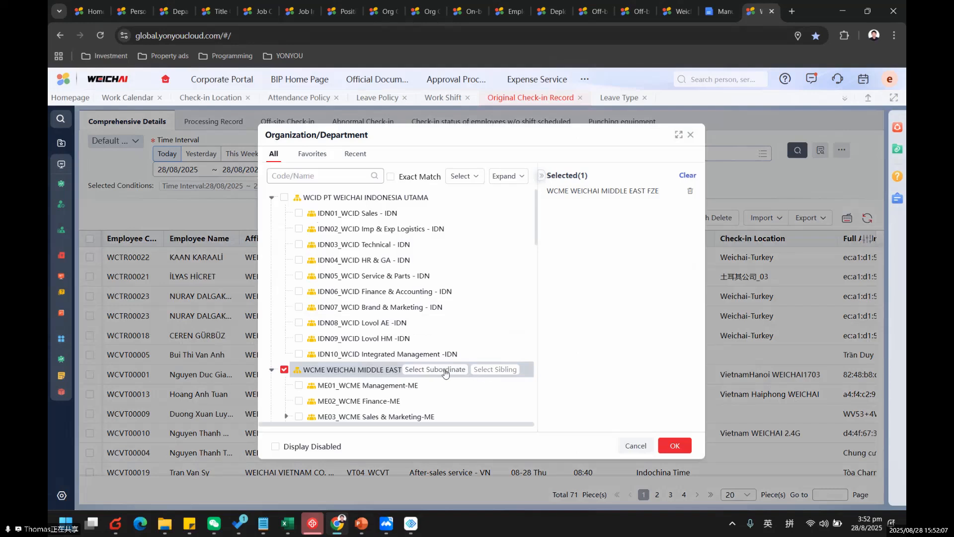
pyautogui.click(446, 370)
pyautogui.click(801, 155)
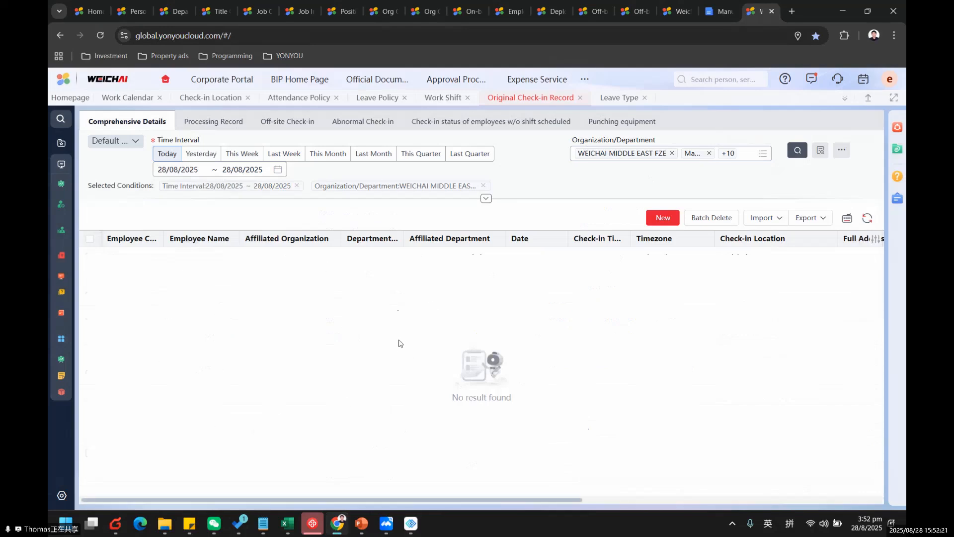
pyautogui.click(68, 82)
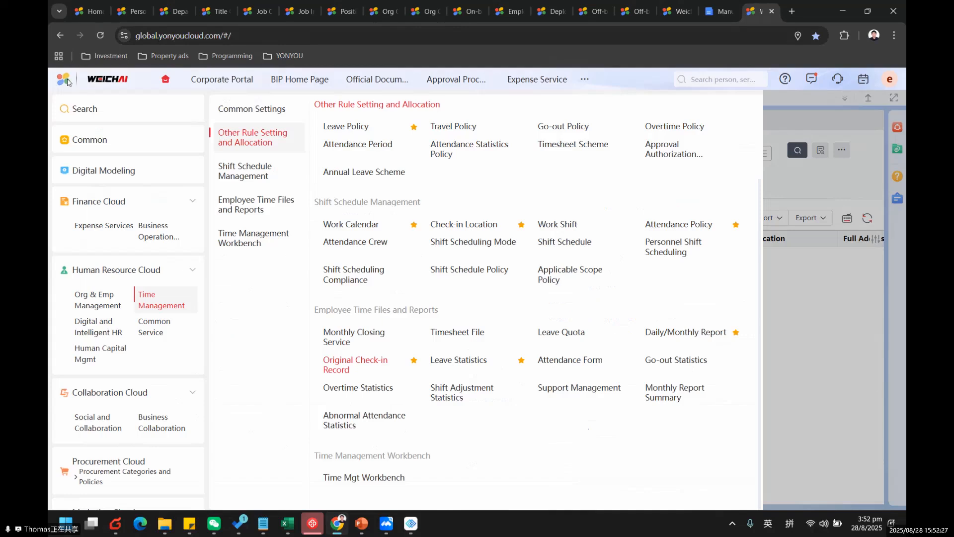
# Open Leave Statistics, check Leave Details, then return to Summarize by Person for 24/08–30/08/2025.
pyautogui.click(470, 367)
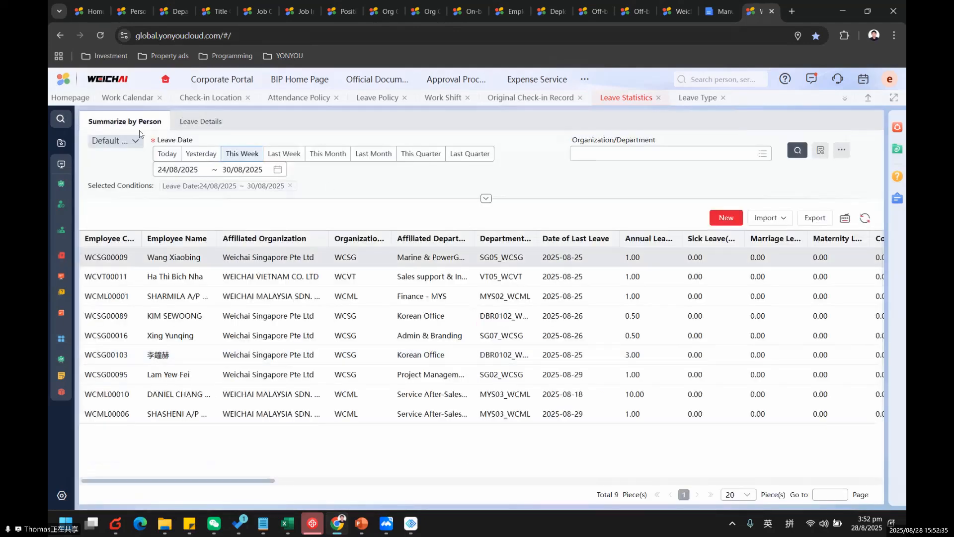
pyautogui.click(62, 78)
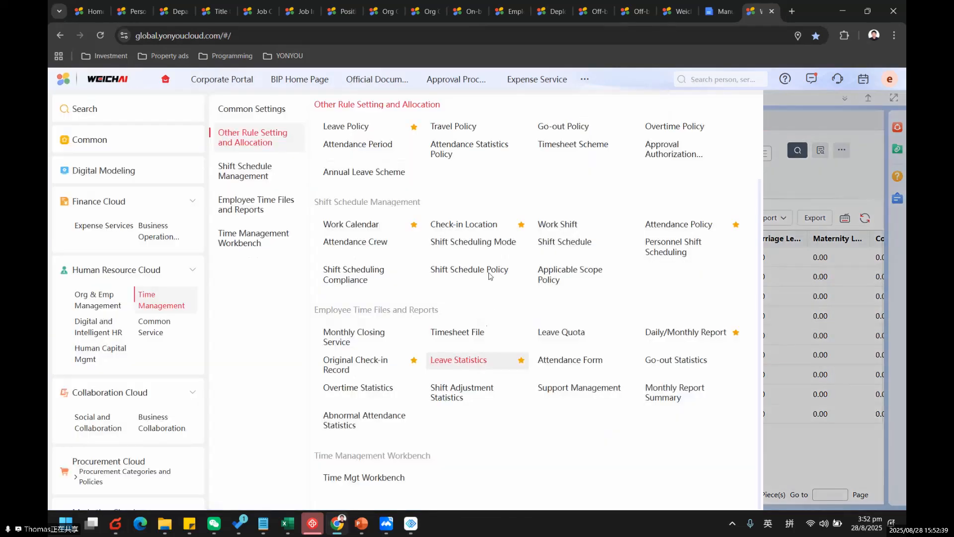
pyautogui.click(490, 284)
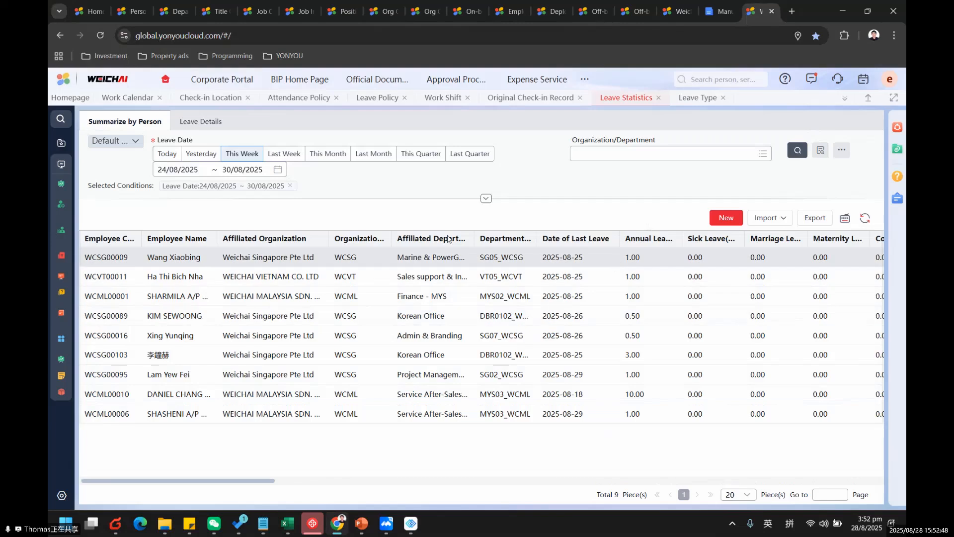
pyautogui.click(202, 123)
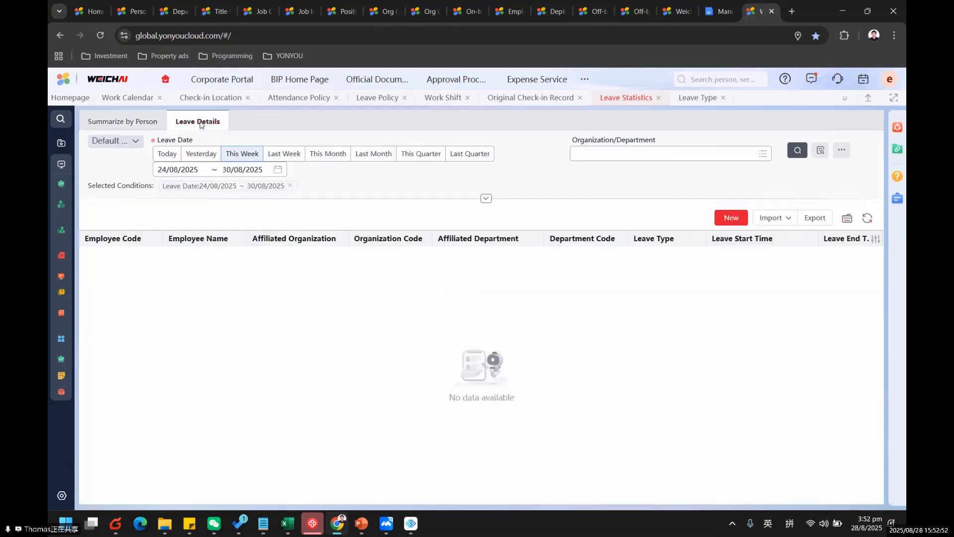
pyautogui.click(142, 124)
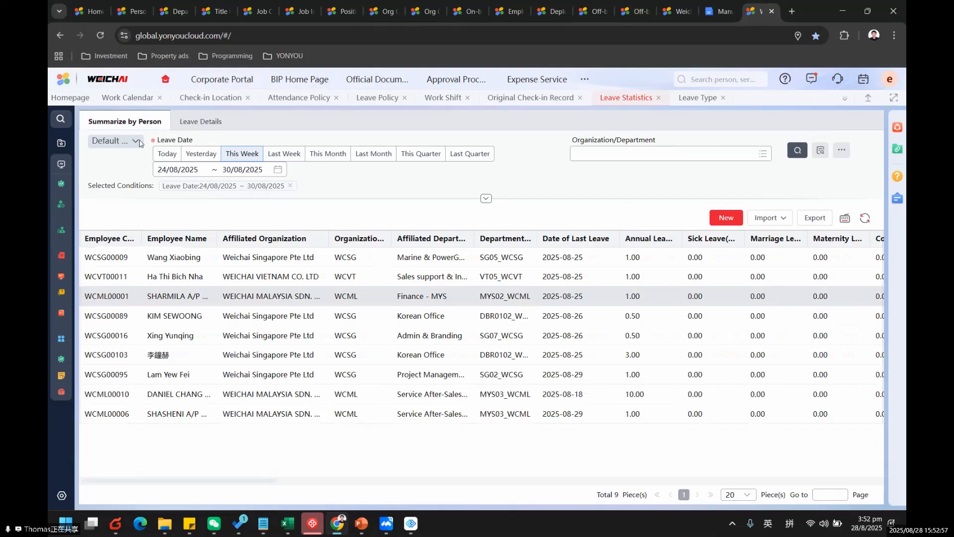
pyautogui.click(63, 81)
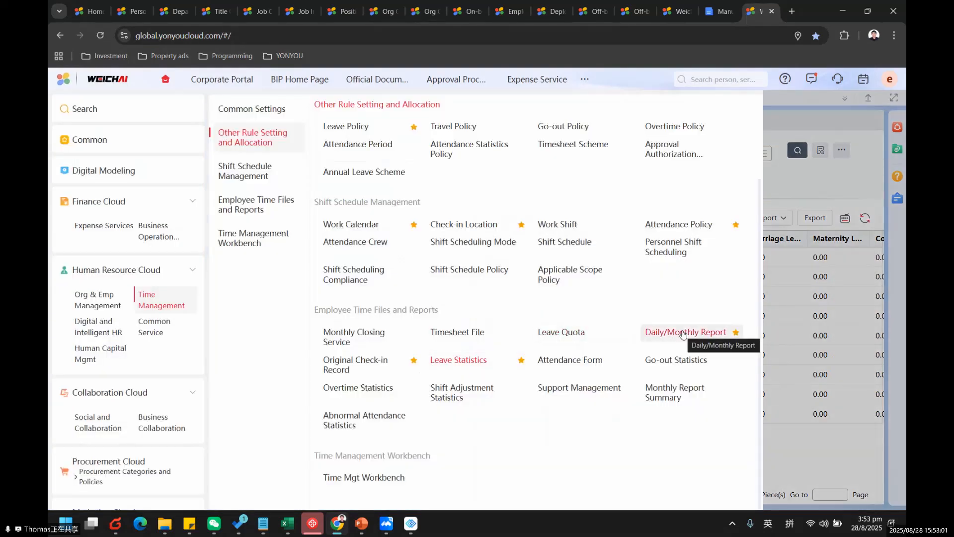
# Open the Daily Report for 01/08/2025–27/08/2025 and scroll sideways through its attendance columns.
pyautogui.click(683, 332)
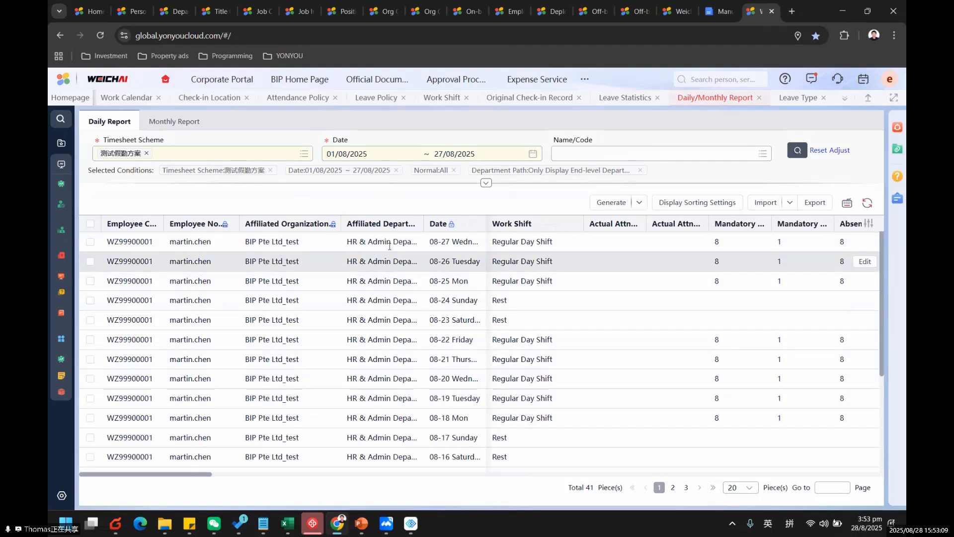
pyautogui.moveTo(204, 475); pyautogui.dragTo(176, 476)
pyautogui.moveTo(199, 477); pyautogui.dragTo(283, 480)
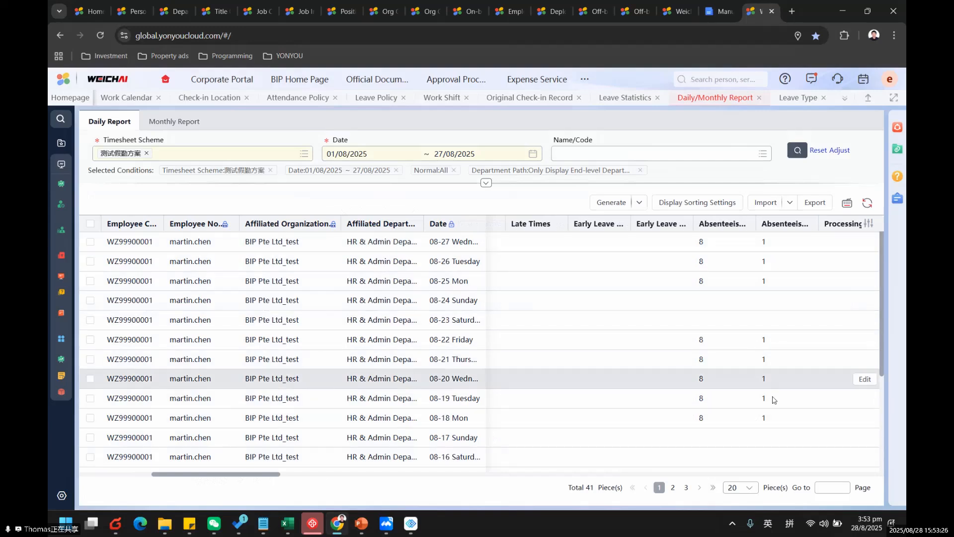
pyautogui.moveTo(273, 481); pyautogui.dragTo(310, 479)
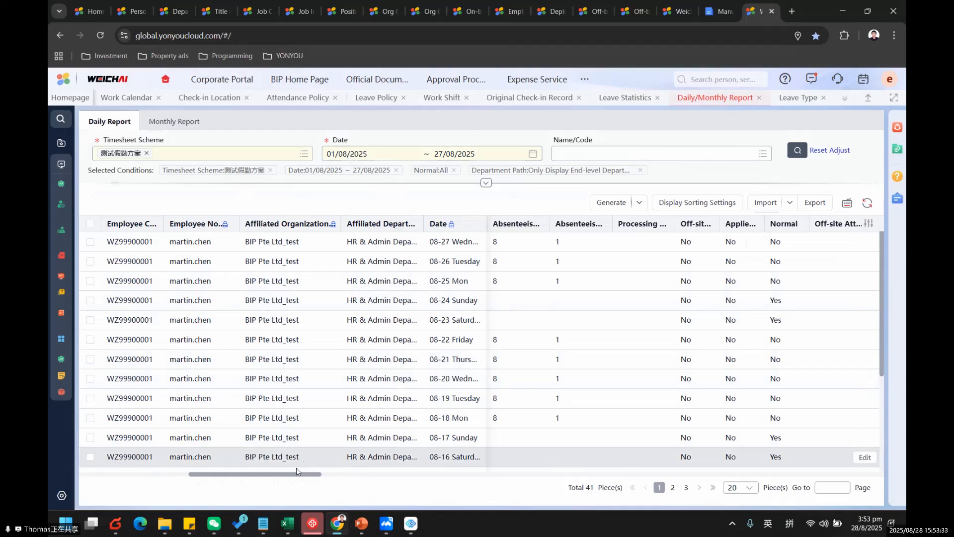
pyautogui.moveTo(301, 477); pyautogui.dragTo(430, 482)
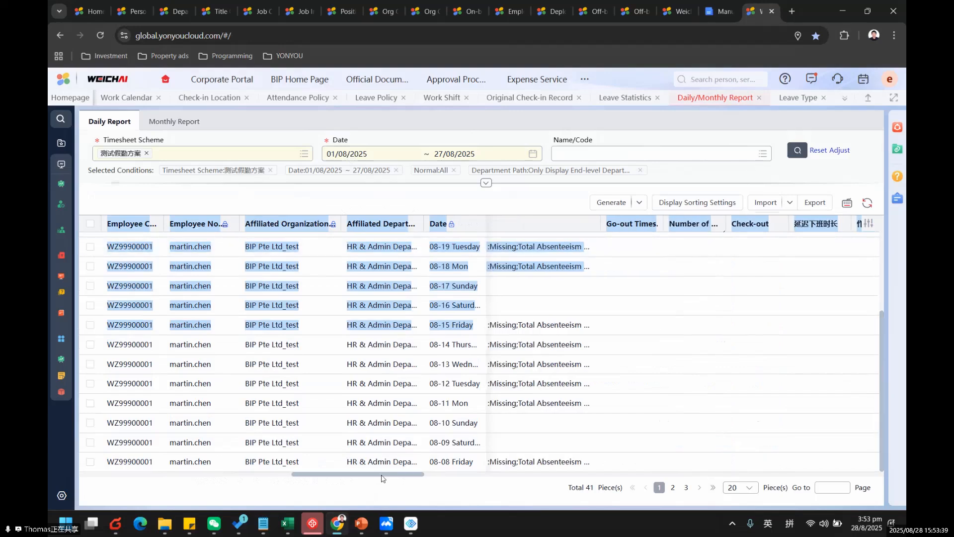
pyautogui.moveTo(367, 476); pyautogui.dragTo(451, 471)
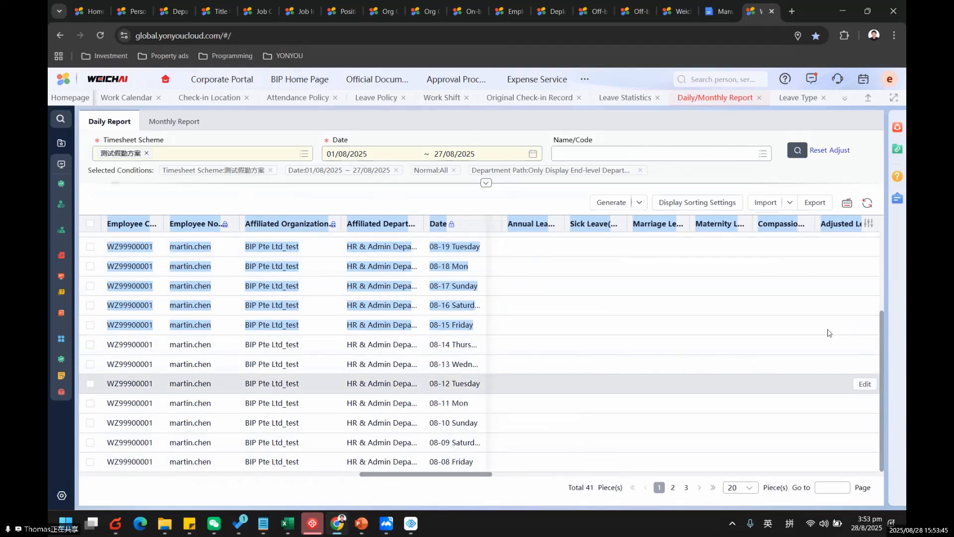
pyautogui.click(487, 210)
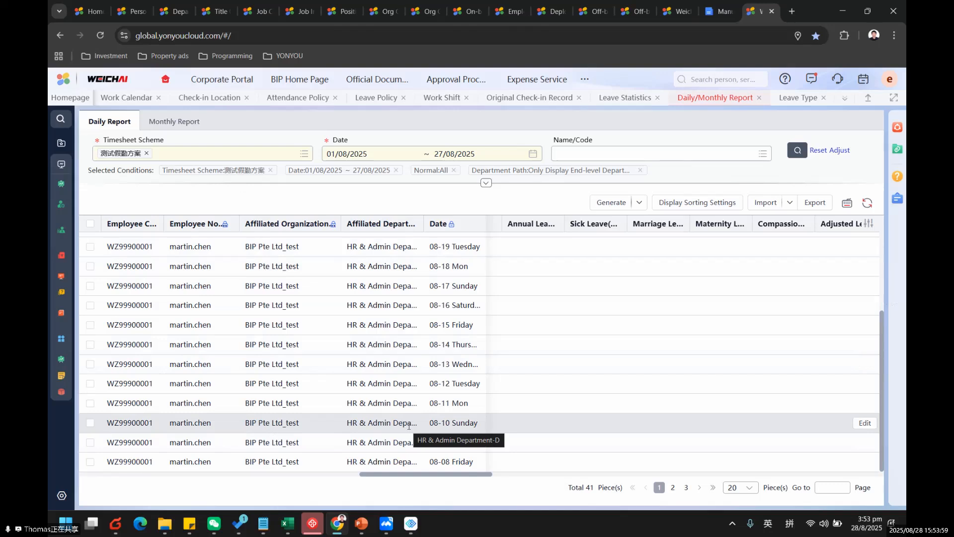
pyautogui.click(362, 524)
# Move past slide 13 and minimize PowerPoint so the YonBIP Daily Report shows again.
pyautogui.click(362, 525)
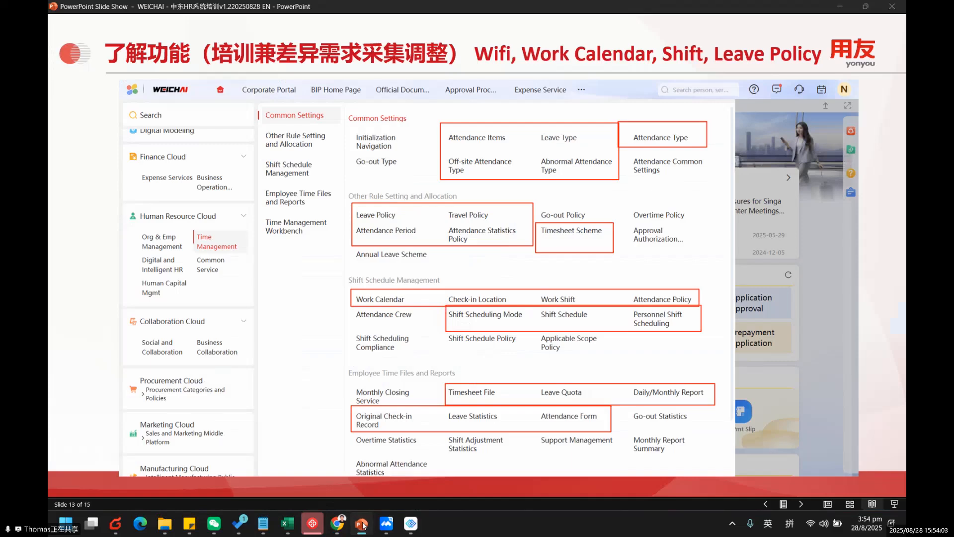
pyautogui.hotkey('alt', 'Tab')
pyautogui.click(368, 526)
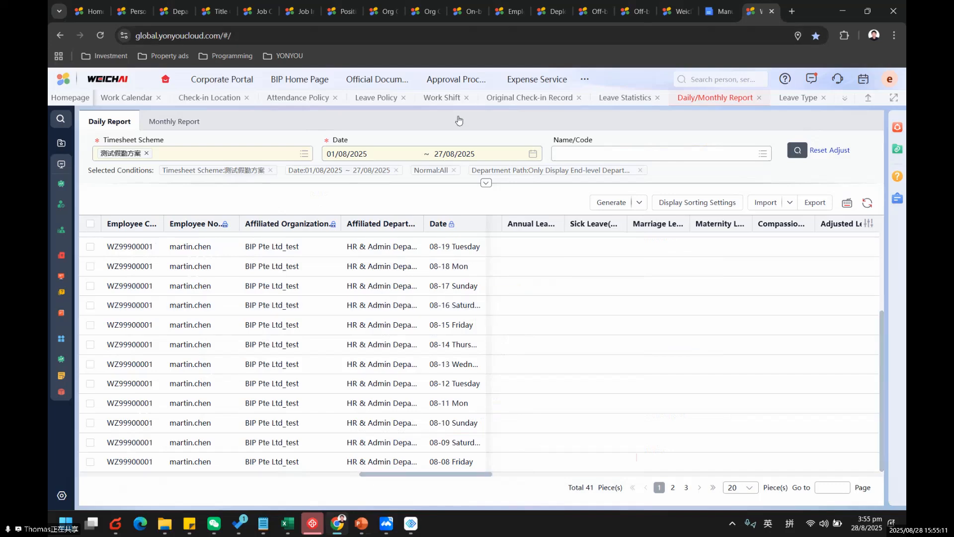
# Show the Work Shift list and widen its Working Hour Type column.
pyautogui.click(448, 102)
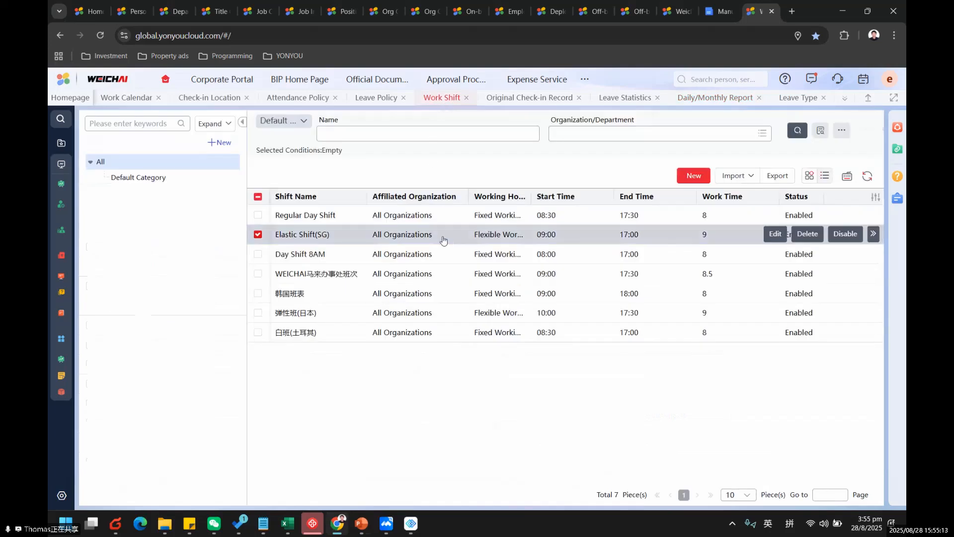
pyautogui.moveTo(530, 198); pyautogui.dragTo(584, 201)
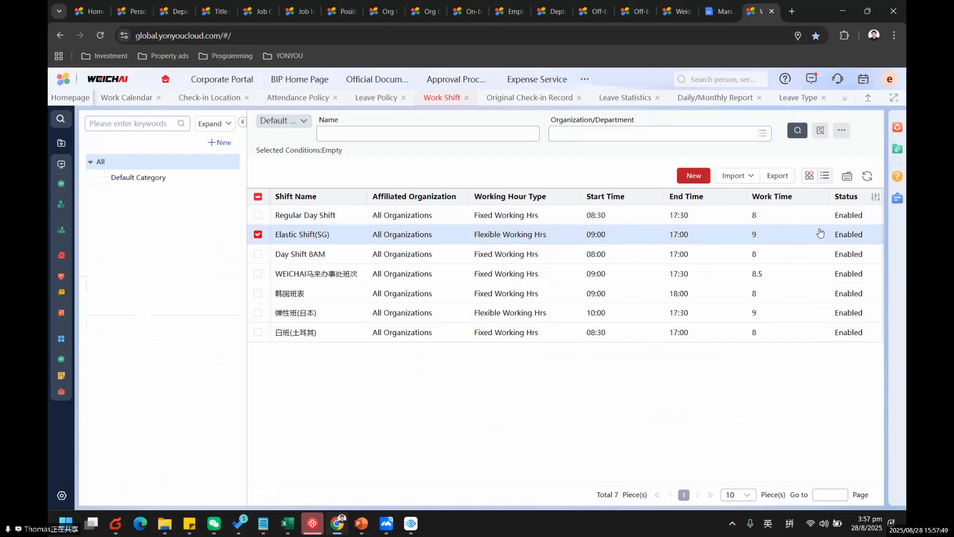
# Start a new work shift, then discard that form.
pyautogui.click(693, 177)
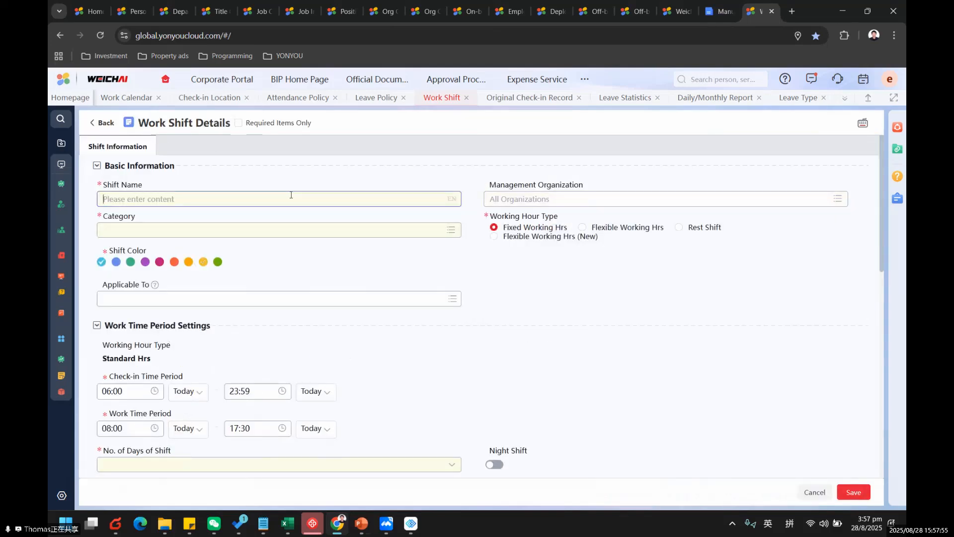
pyautogui.click(814, 492)
pyautogui.click(563, 192)
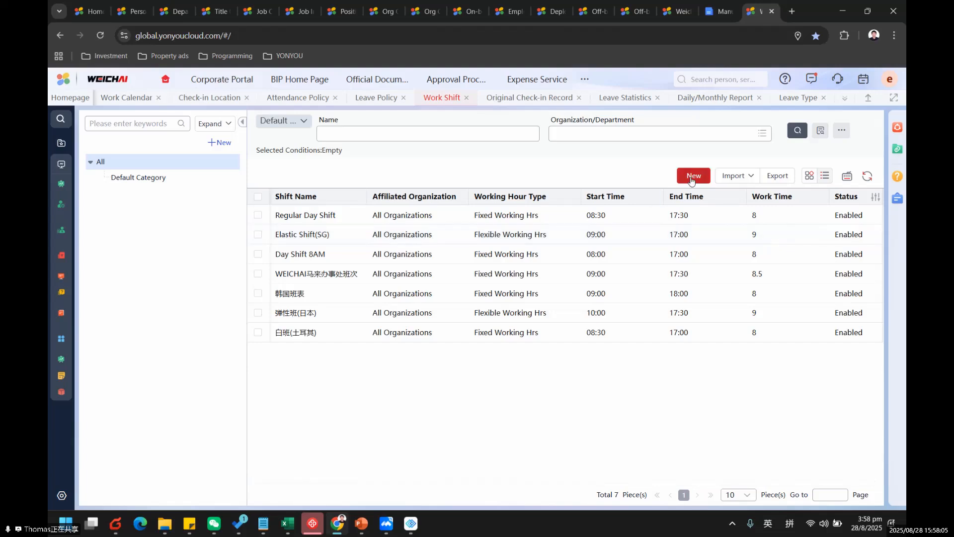
# Start another new work shift named 'Middle East Ramdan Shift'.
pyautogui.click(692, 177)
pyautogui.write('Middle as')
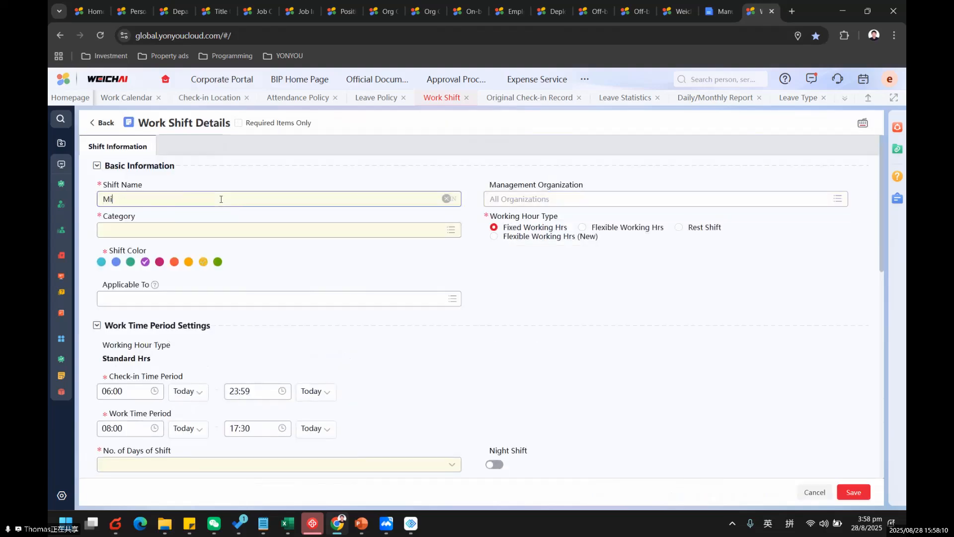
pyautogui.press('BackSpace')
pyautogui.write('East Shift')
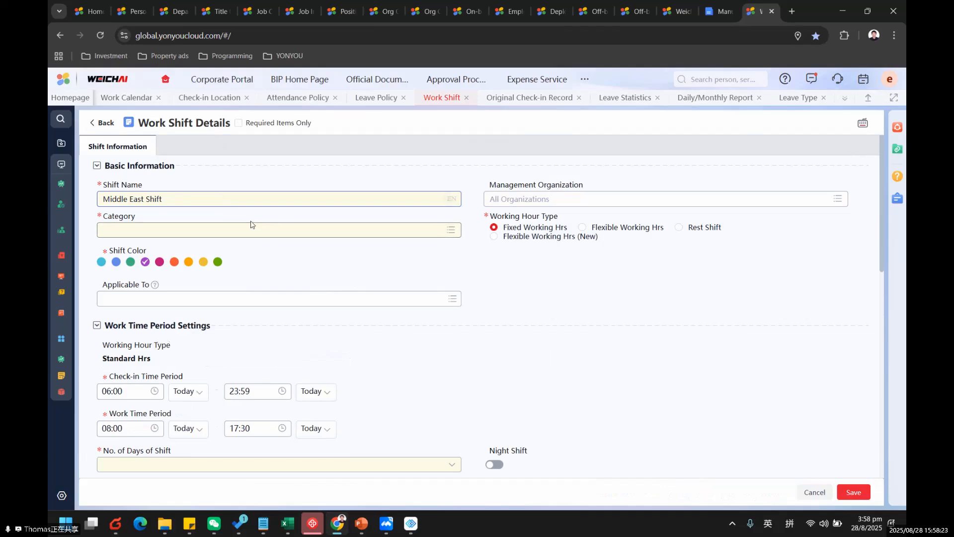
pyautogui.press('BackSpace')
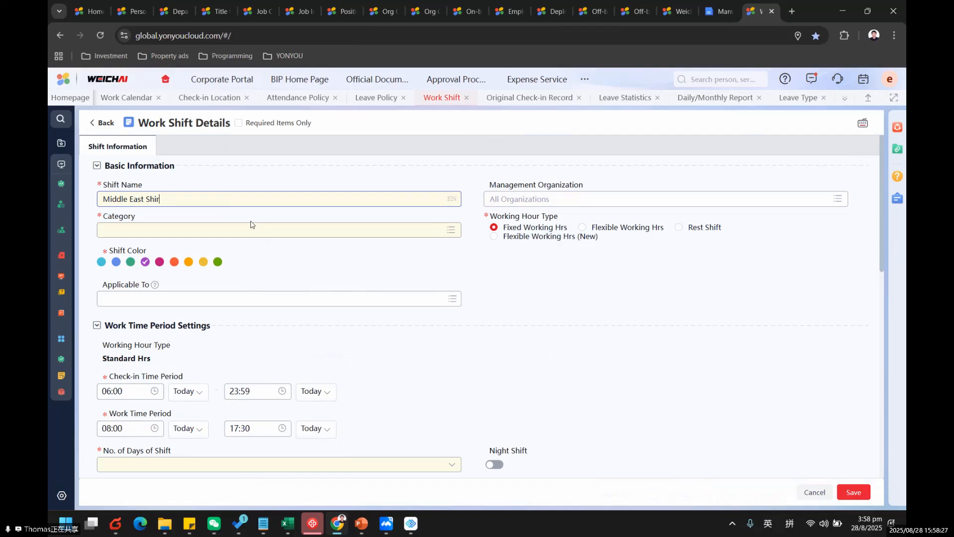
pyautogui.press('BackSpace')
pyautogui.press('BackSpace')
pyautogui.press('BackSpace')
pyautogui.write('Ram Shift')
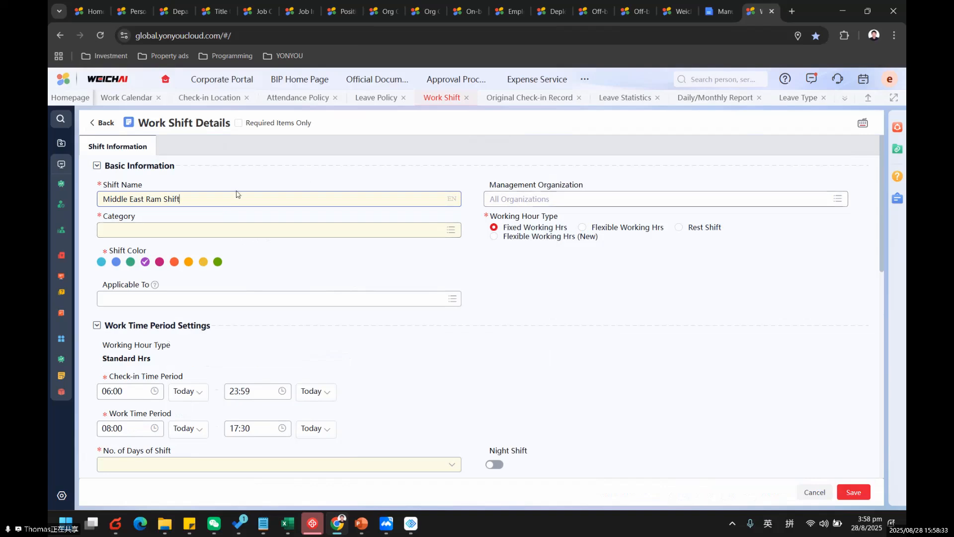
pyautogui.click(162, 198)
pyautogui.write('dam')
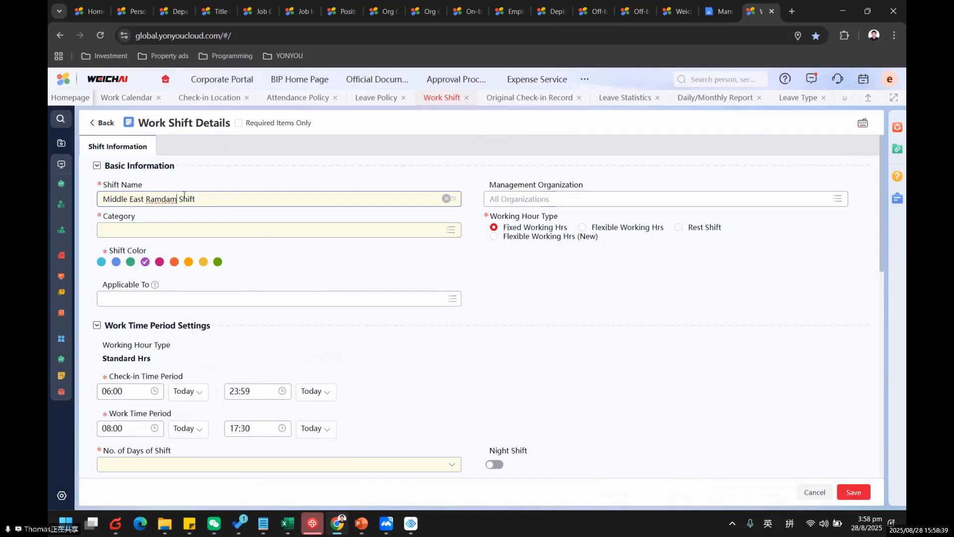
pyautogui.press('BackSpace')
pyautogui.write('n')
# Set the organization to WEICHAI MIDDLE EAST FZE, category to Default Category, and hours to Flexible Working Hrs.
pyautogui.click(674, 203)
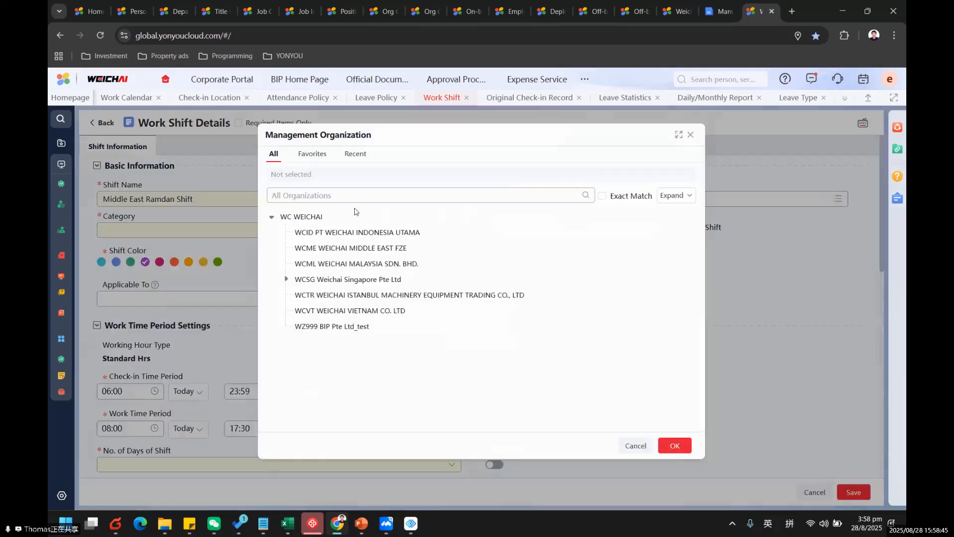
pyautogui.doubleClick(354, 247)
pyautogui.click(323, 229)
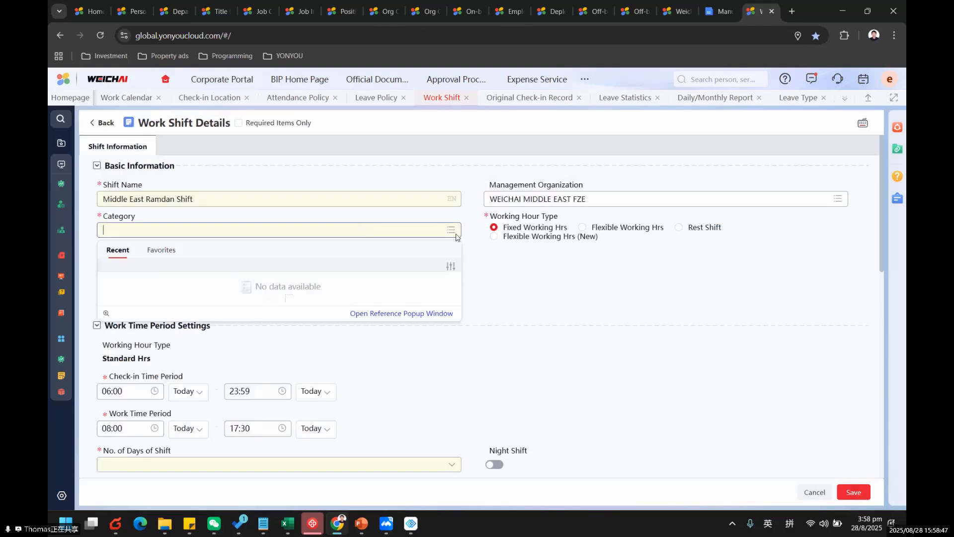
pyautogui.click(452, 230)
pyautogui.doubleClick(318, 226)
pyautogui.click(595, 228)
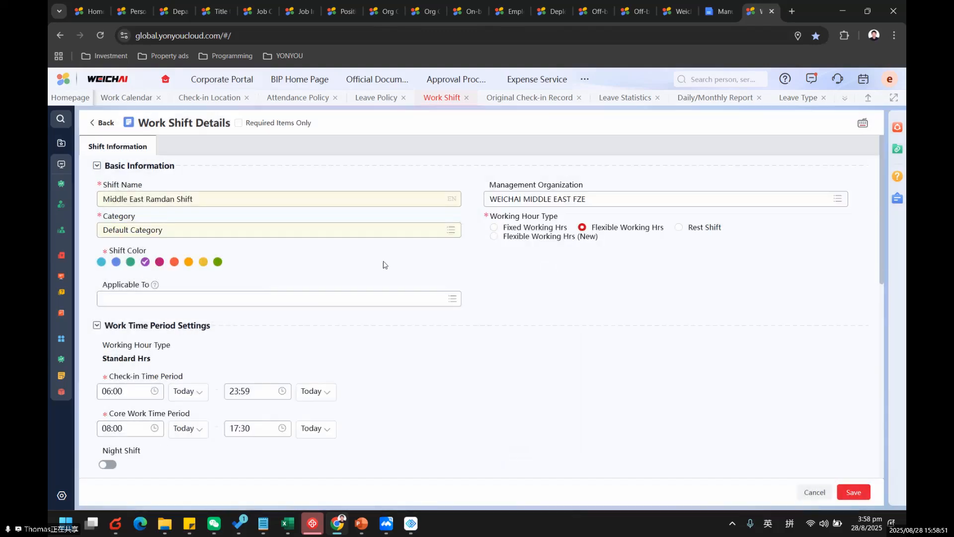
pyautogui.click(455, 305)
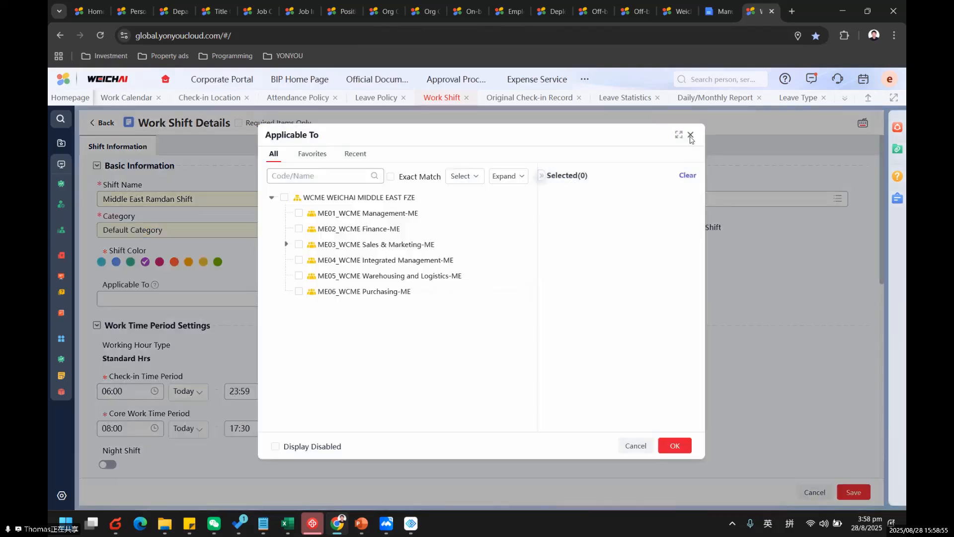
pyautogui.click(691, 136)
# Close the organization picker without a choice and set the core work time to 09:00–15:00.
pyautogui.click(690, 135)
pyautogui.scroll(-2, 134, 288)
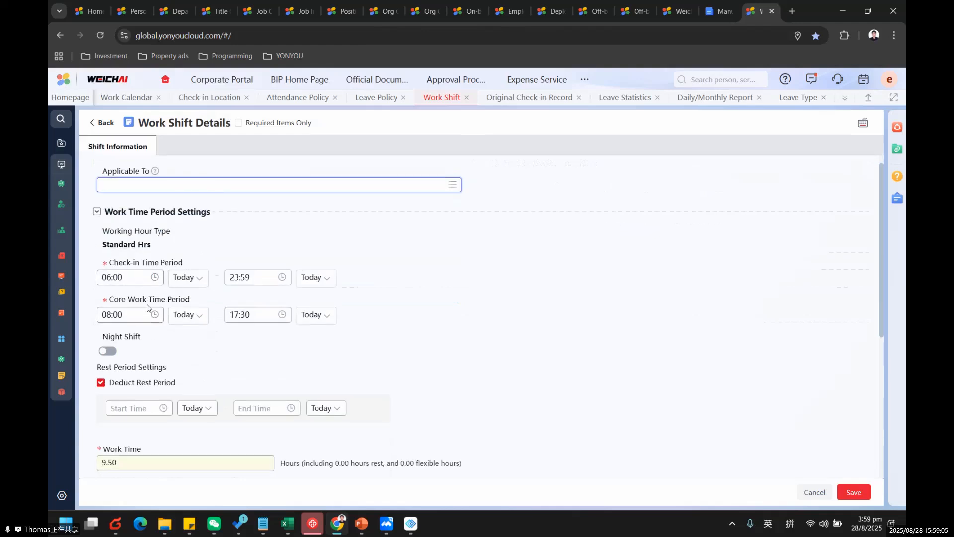
pyautogui.click(158, 317)
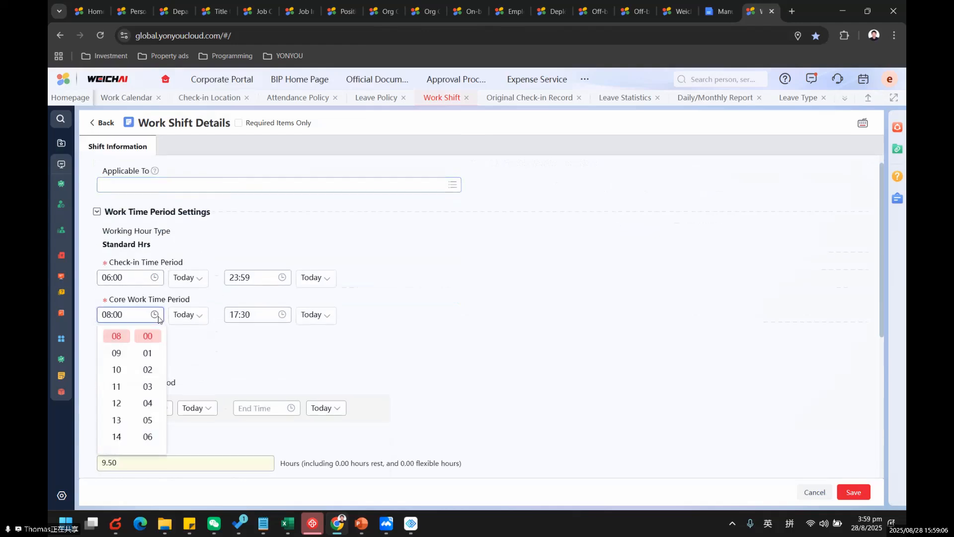
pyautogui.click(118, 352)
pyautogui.click(281, 318)
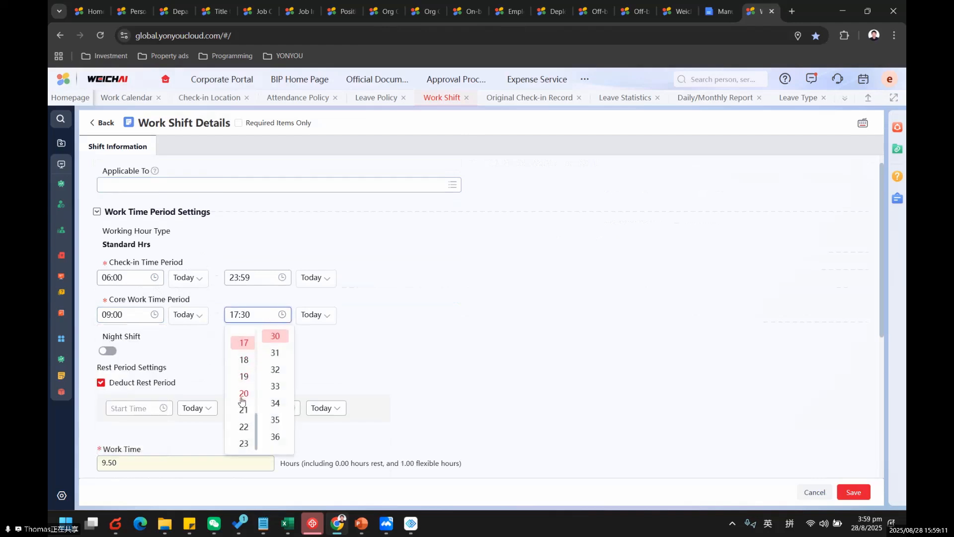
pyautogui.scroll(3, 242, 400)
pyautogui.click(242, 398)
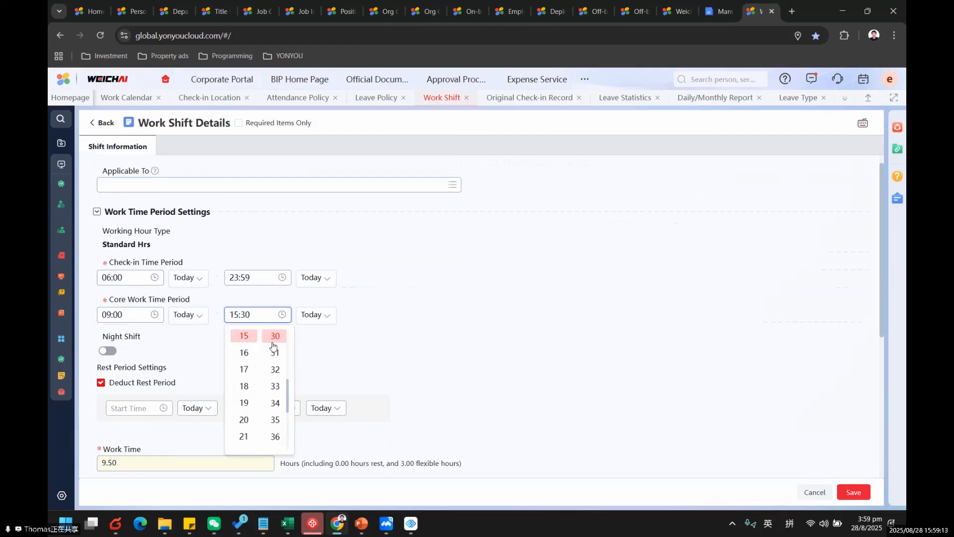
pyautogui.scroll(6, 272, 348)
pyautogui.scroll(5, 272, 353)
pyautogui.click(275, 393)
# Turn off Deduct Rest Period and save the new Ramadan shift.
pyautogui.scroll(-2, 368, 400)
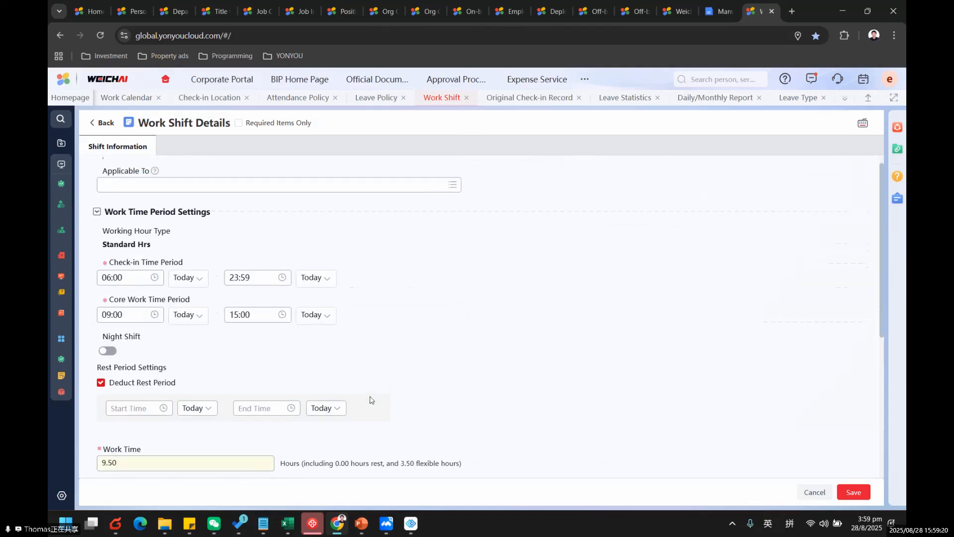
pyautogui.scroll(-2, 246, 395)
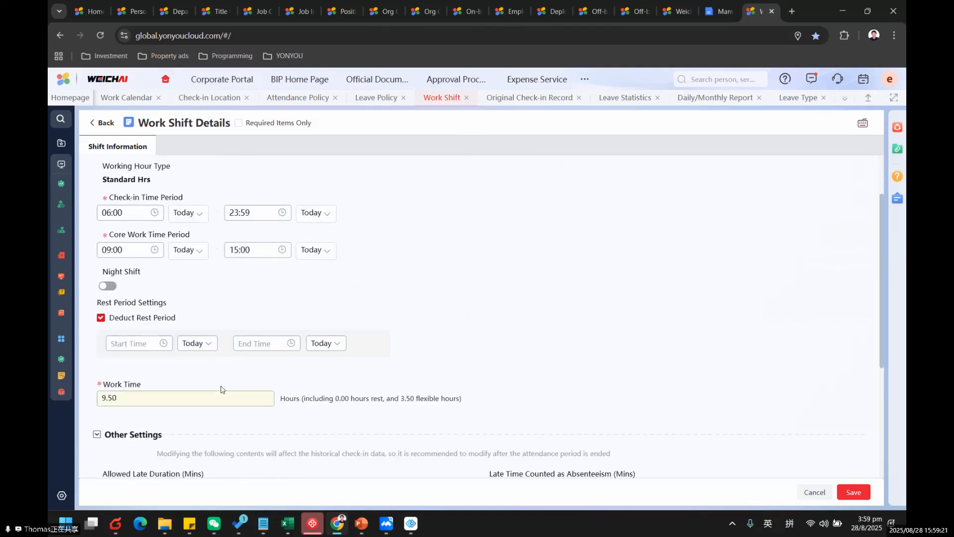
pyautogui.scroll(-1, 221, 389)
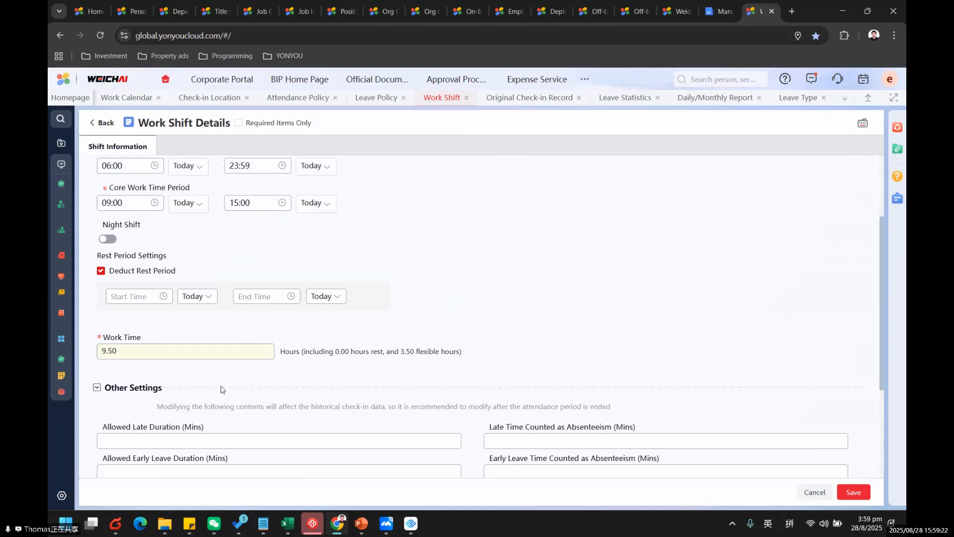
pyautogui.click(102, 272)
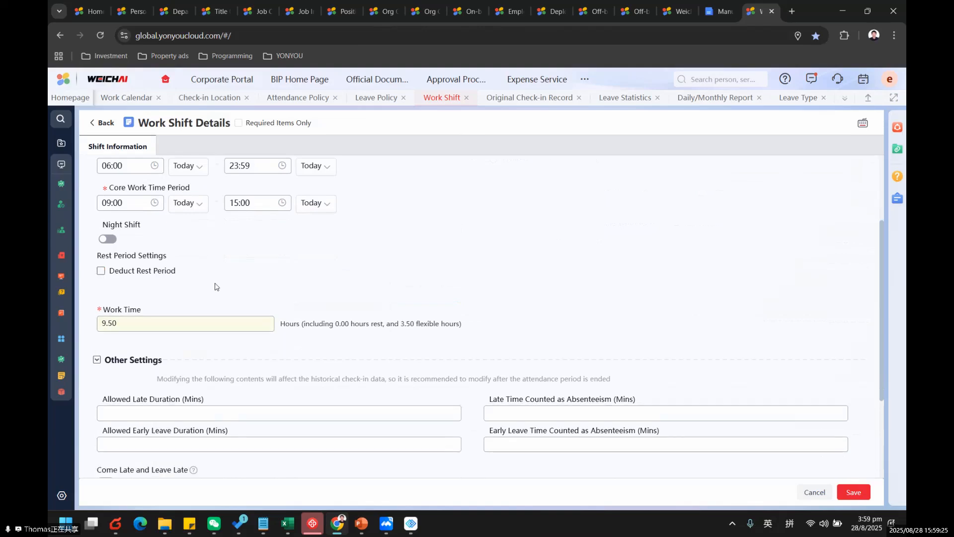
pyautogui.scroll(1, 218, 291)
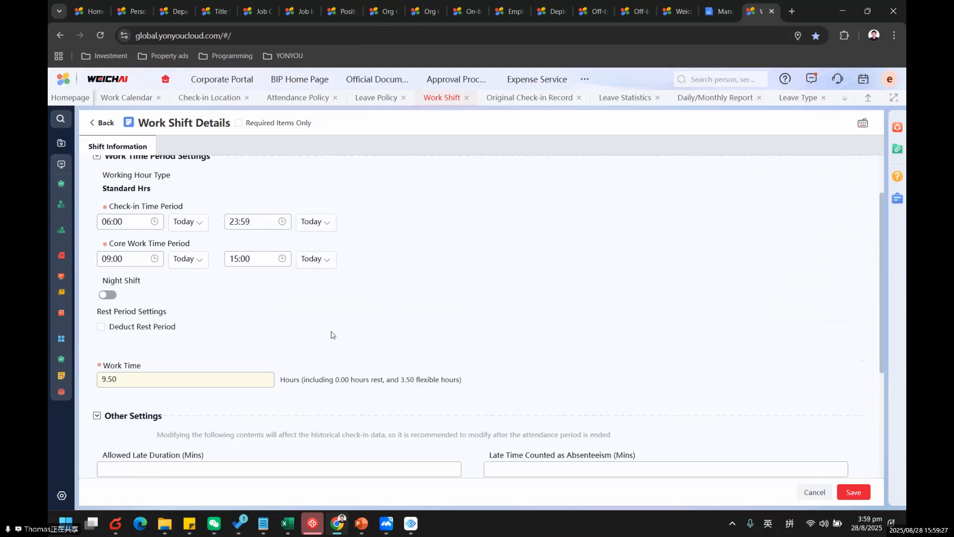
pyautogui.scroll(-3, 341, 334)
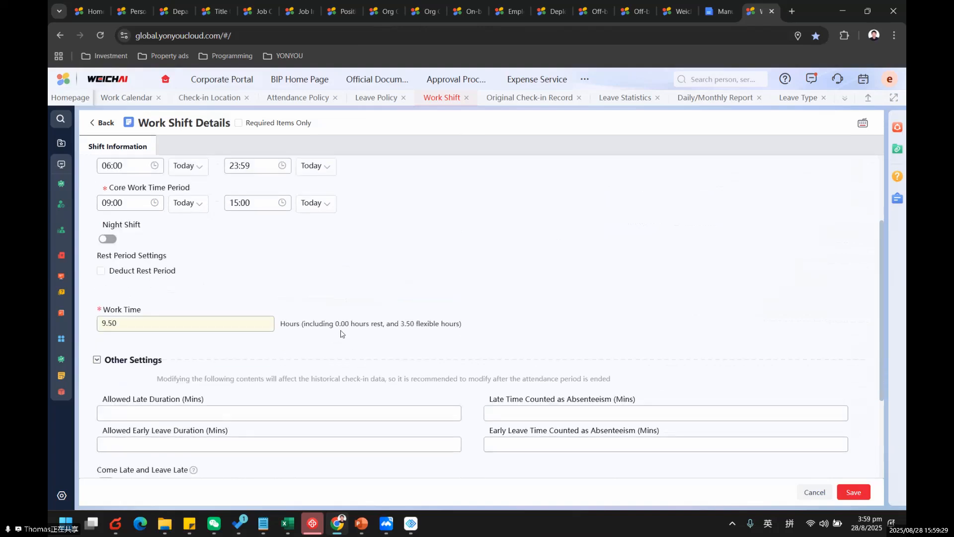
pyautogui.scroll(-1, 341, 333)
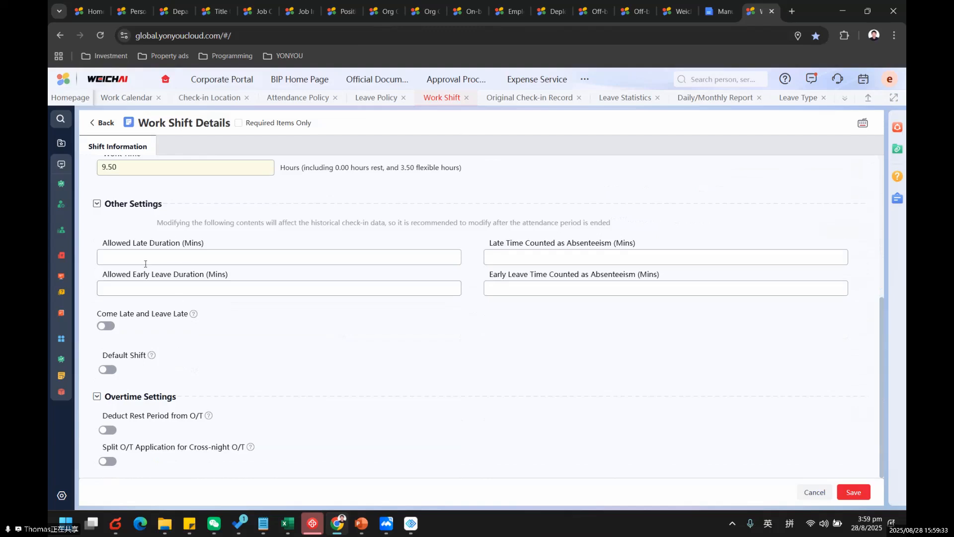
pyautogui.click(857, 493)
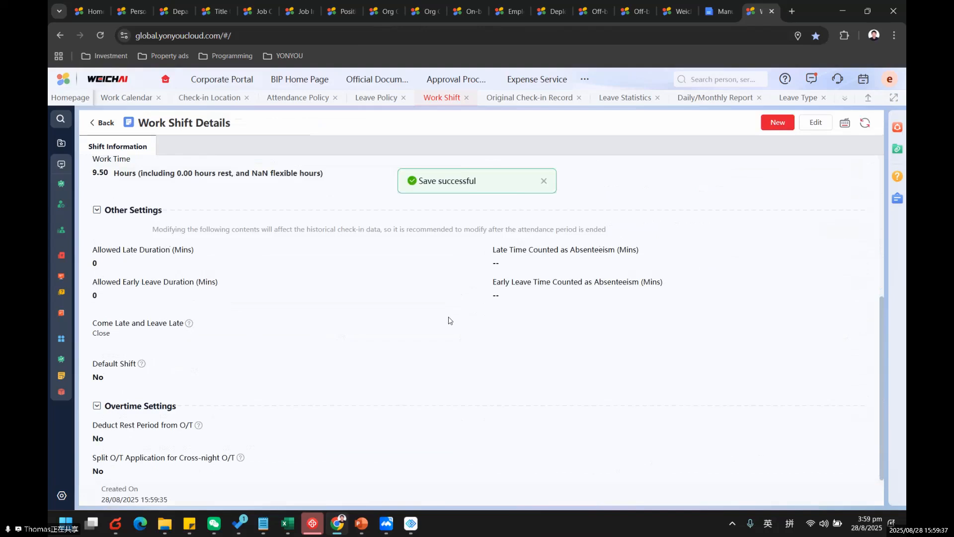
# Go back from Work Shift Details to the Work Shift list, now showing 8 shifts.
pyautogui.click(114, 128)
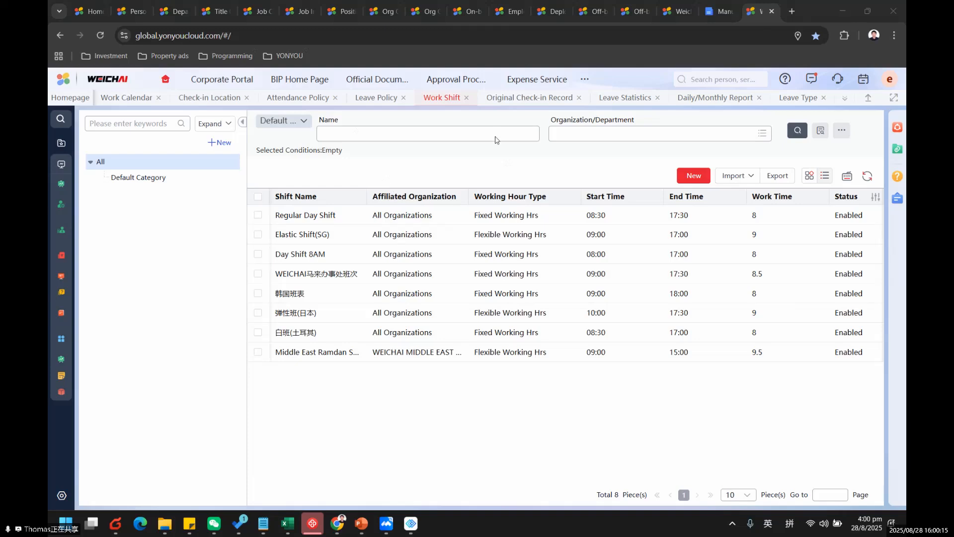
pyautogui.click(212, 523)
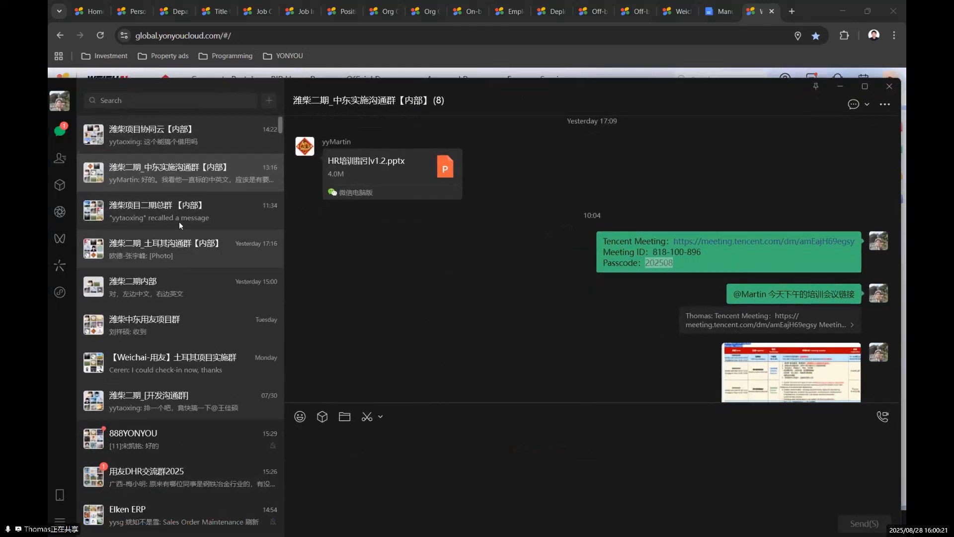
pyautogui.click(167, 330)
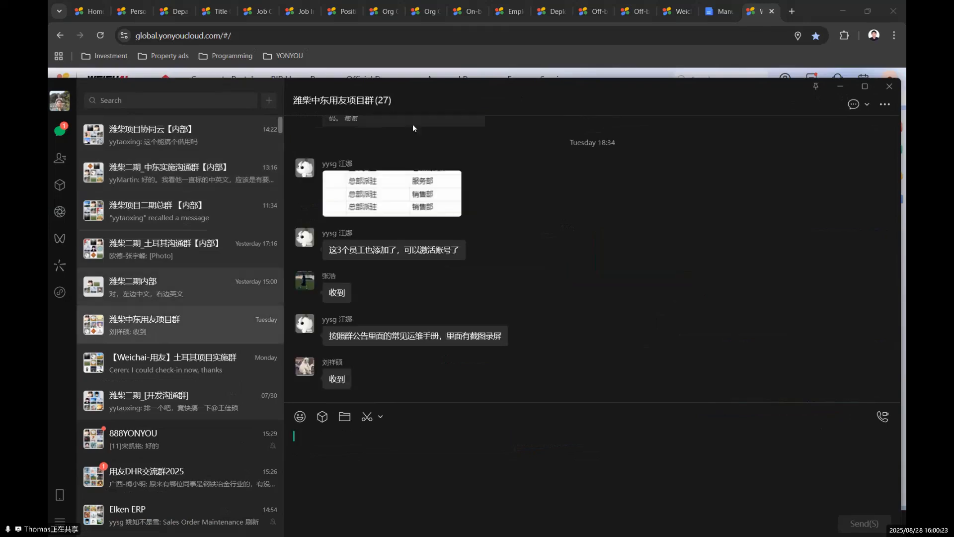
pyautogui.click(885, 104)
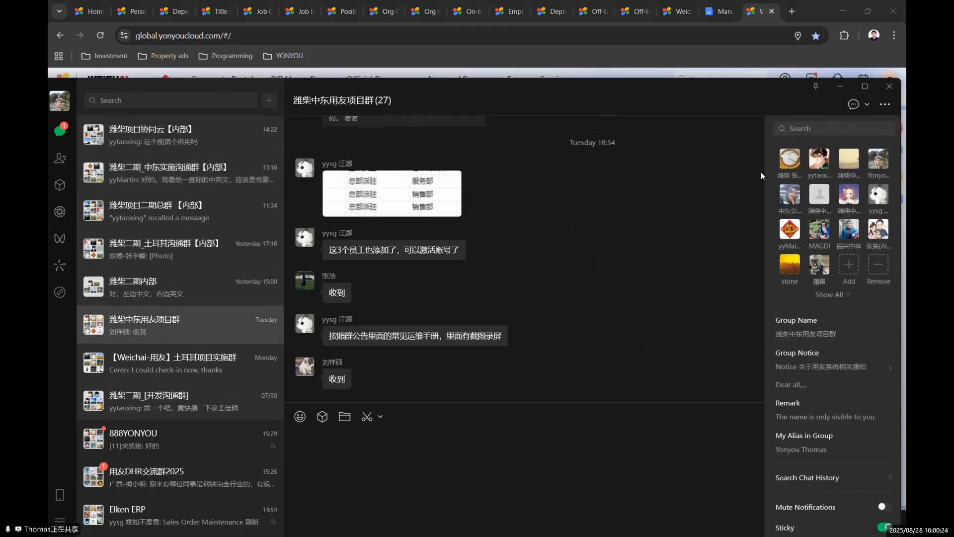
pyautogui.click(824, 294)
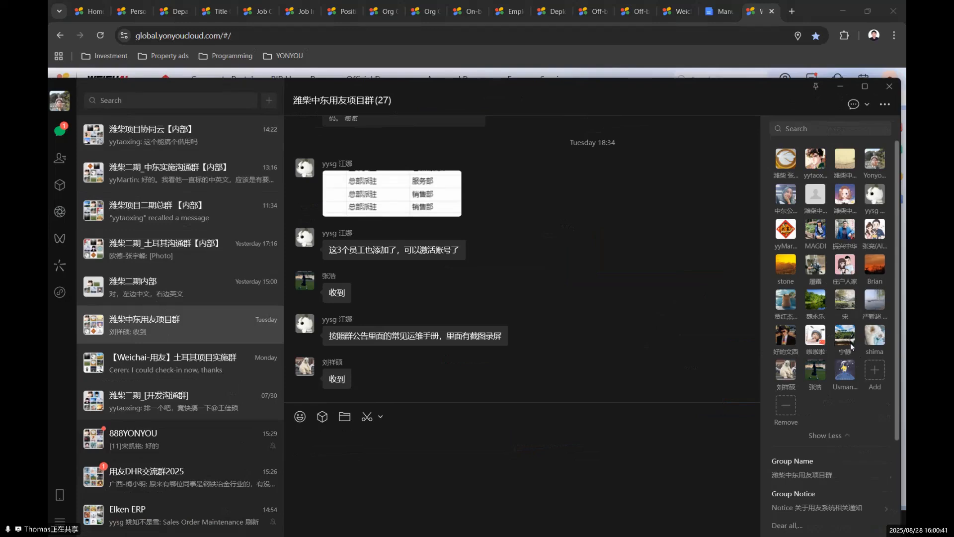
pyautogui.moveTo(602, 106); pyautogui.dragTo(602, 94)
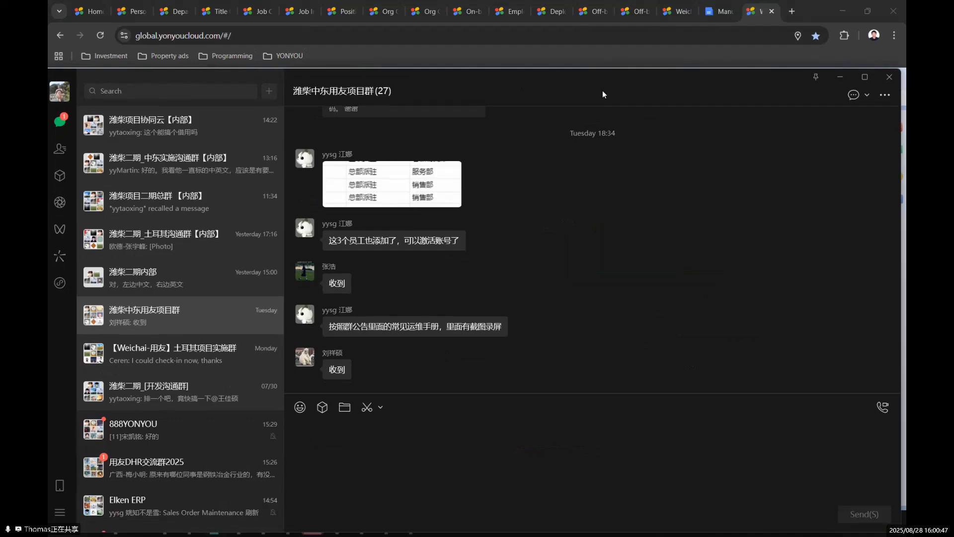
pyautogui.click(843, 78)
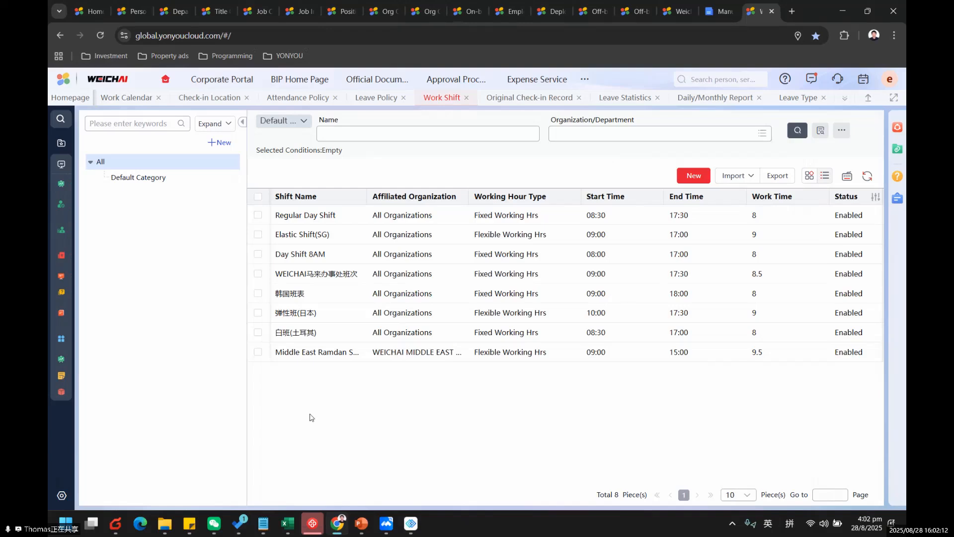
pyautogui.click(214, 524)
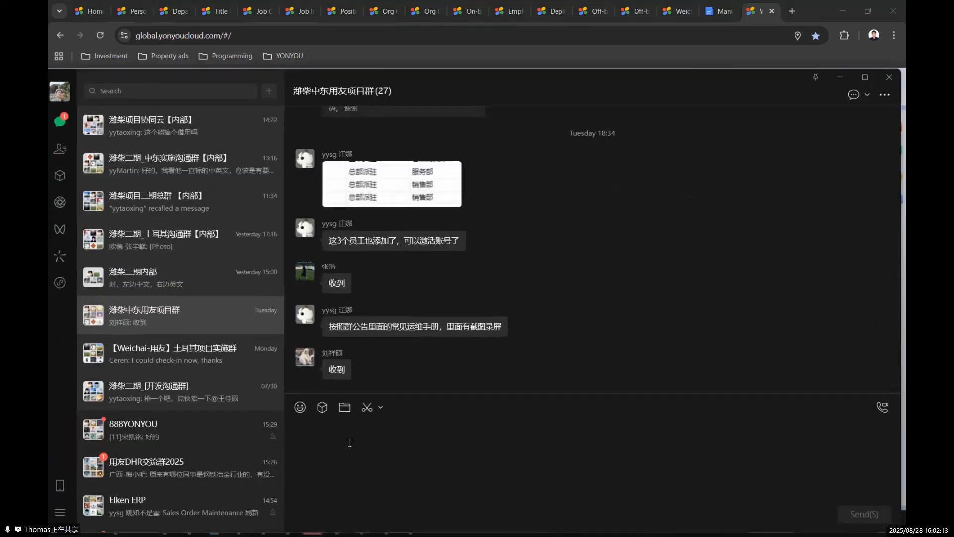
pyautogui.write('1.')
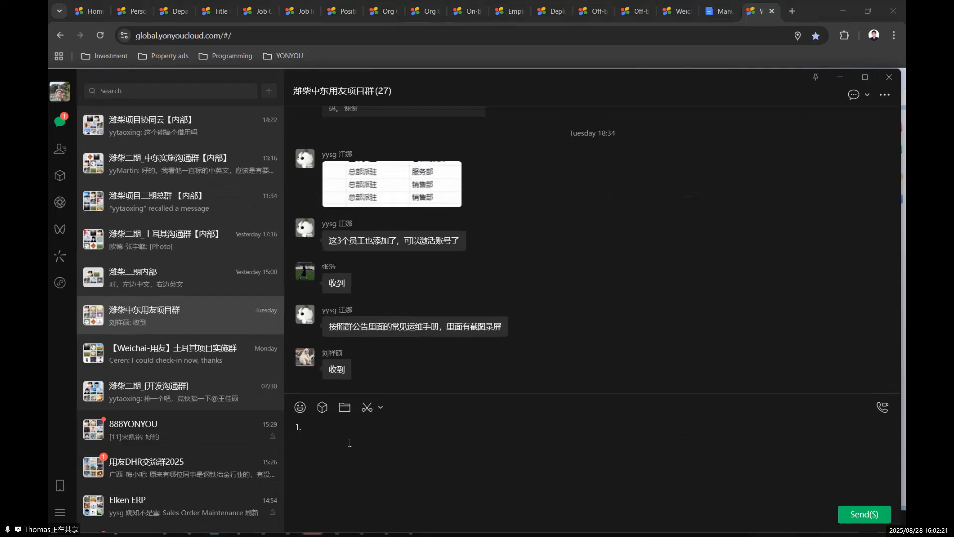
pyautogui.click(629, 56)
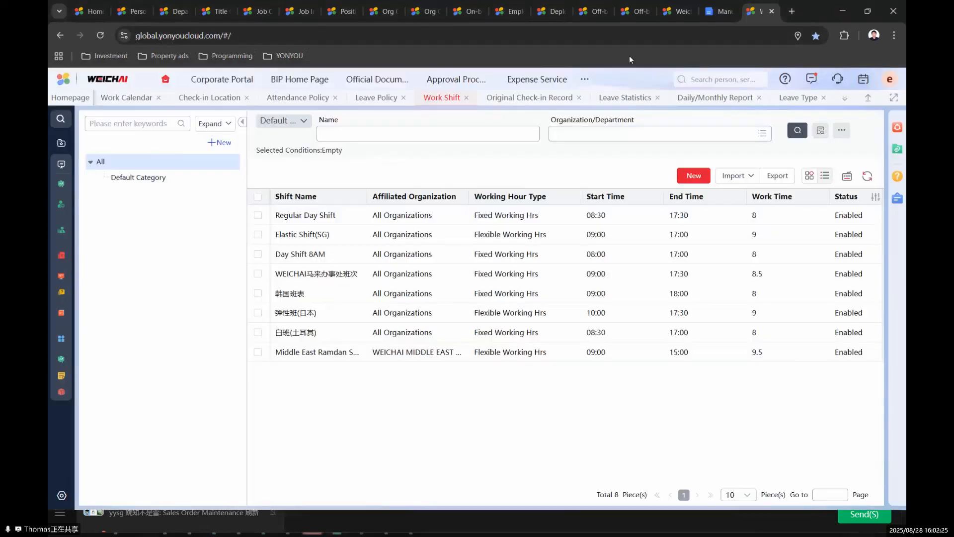